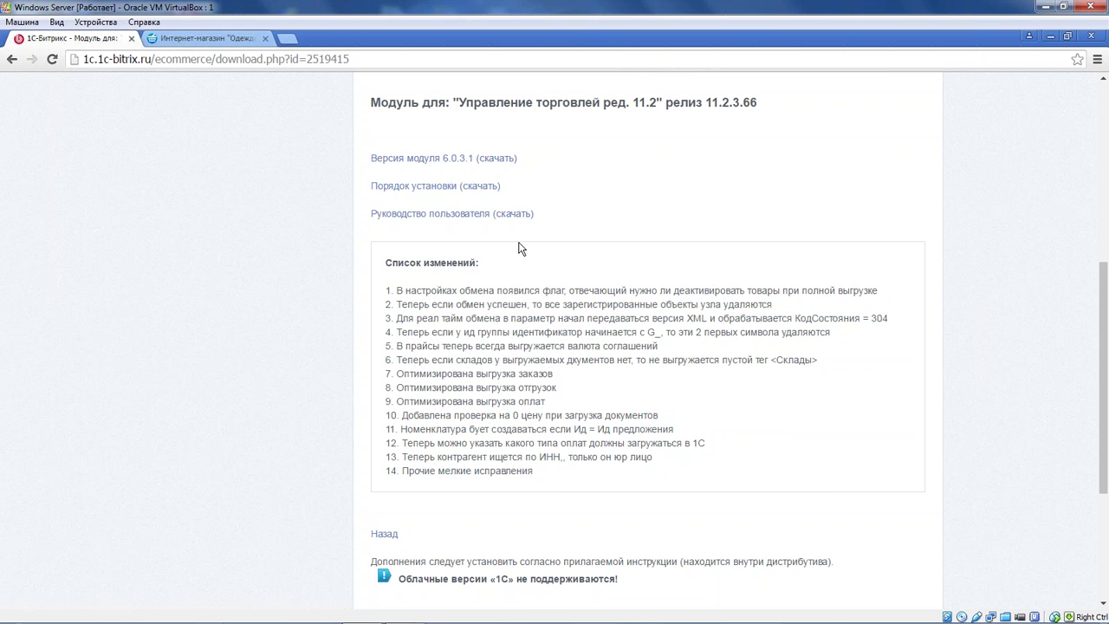
- Download module version 6.0.3.1 for "Управление торговлей ред. 11.2" release 11.2.3.66
scroll(520, 249, down, 3)
scroll(538, 316, up, 3)
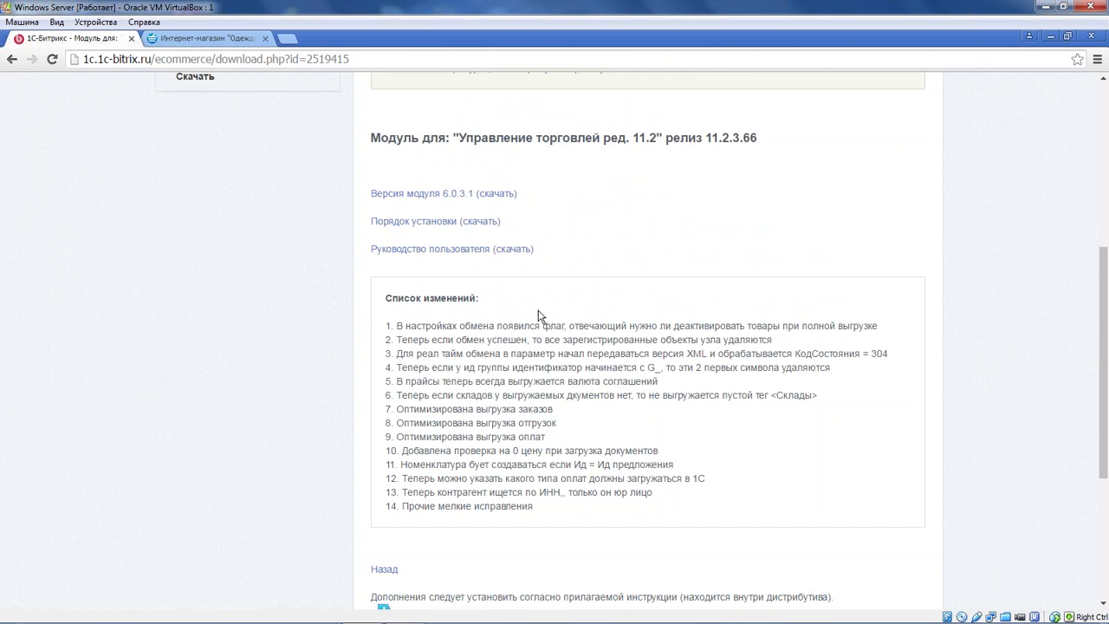
click(500, 196)
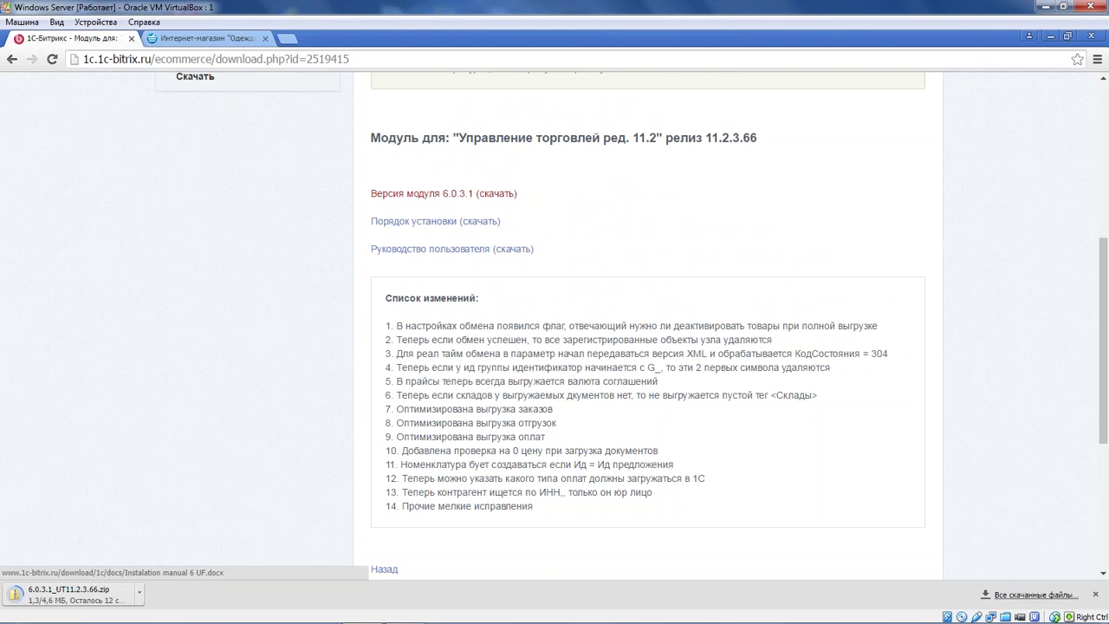
- Open the site's download page for the online store and 1C modules and review the release dates in the module table
scroll(456, 284, up, 2)
scroll(456, 284, up, 3)
mouse_move(321, 130)
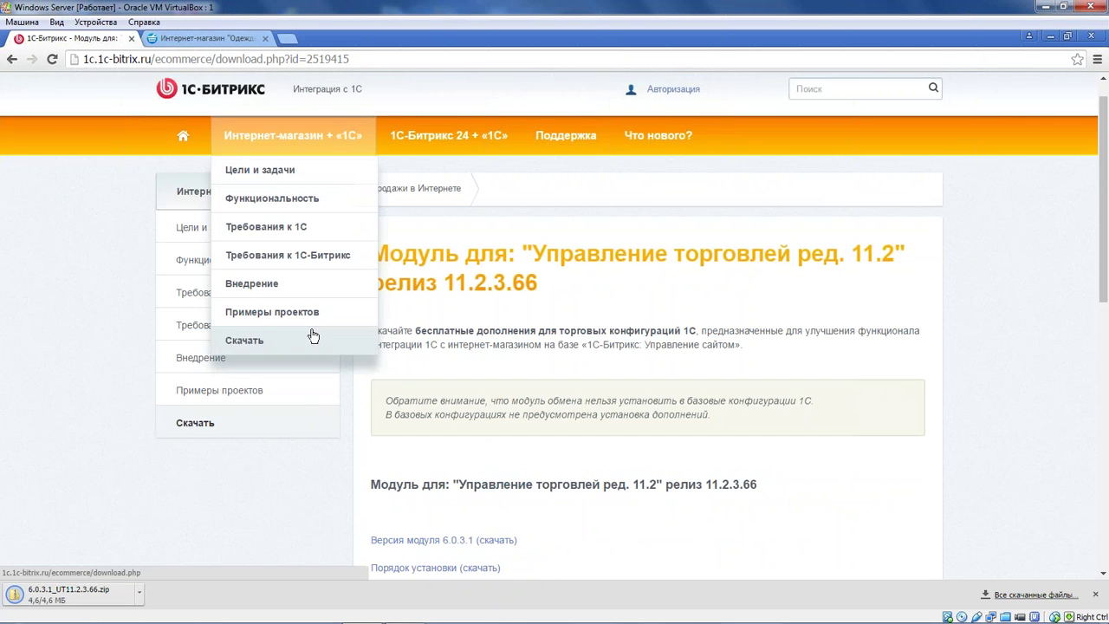
click(247, 340)
scroll(896, 364, down, 5)
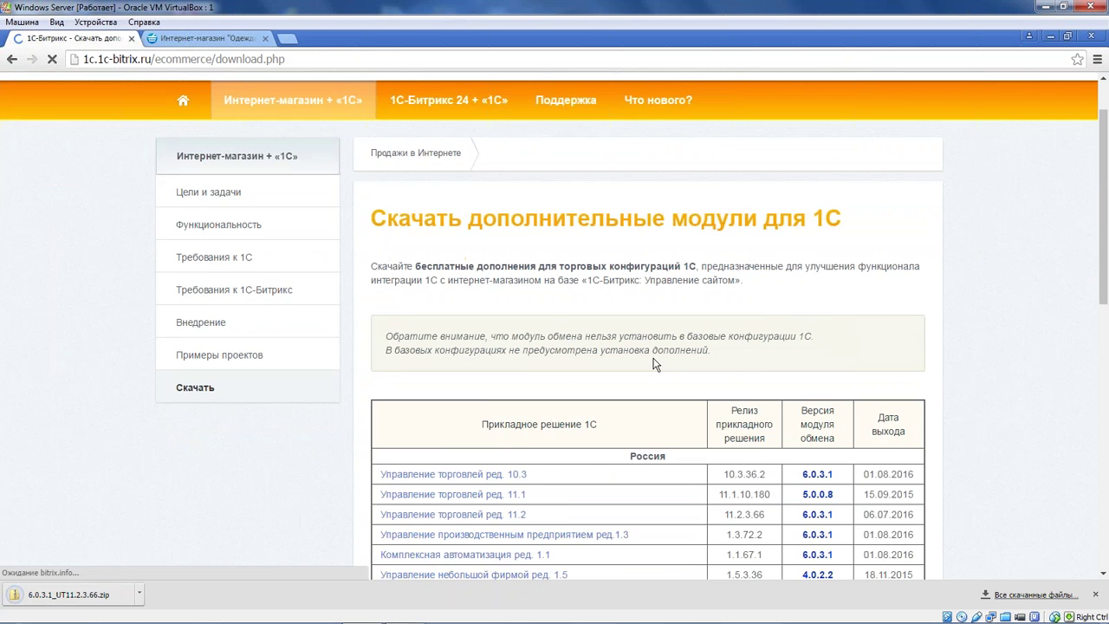
drag(897, 363, 863, 365)
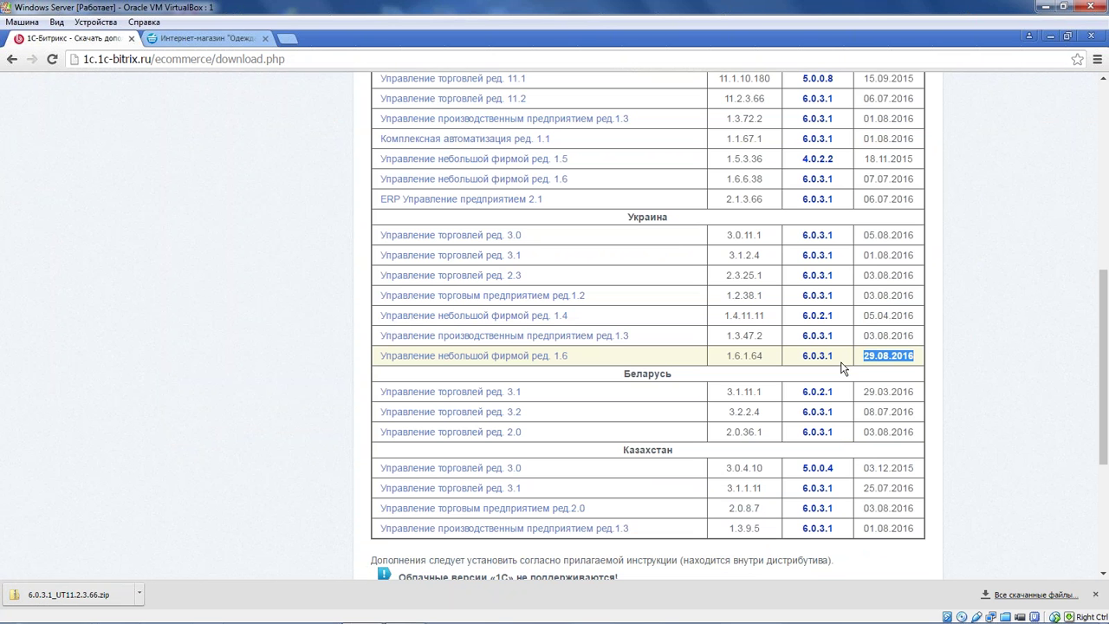
click(866, 360)
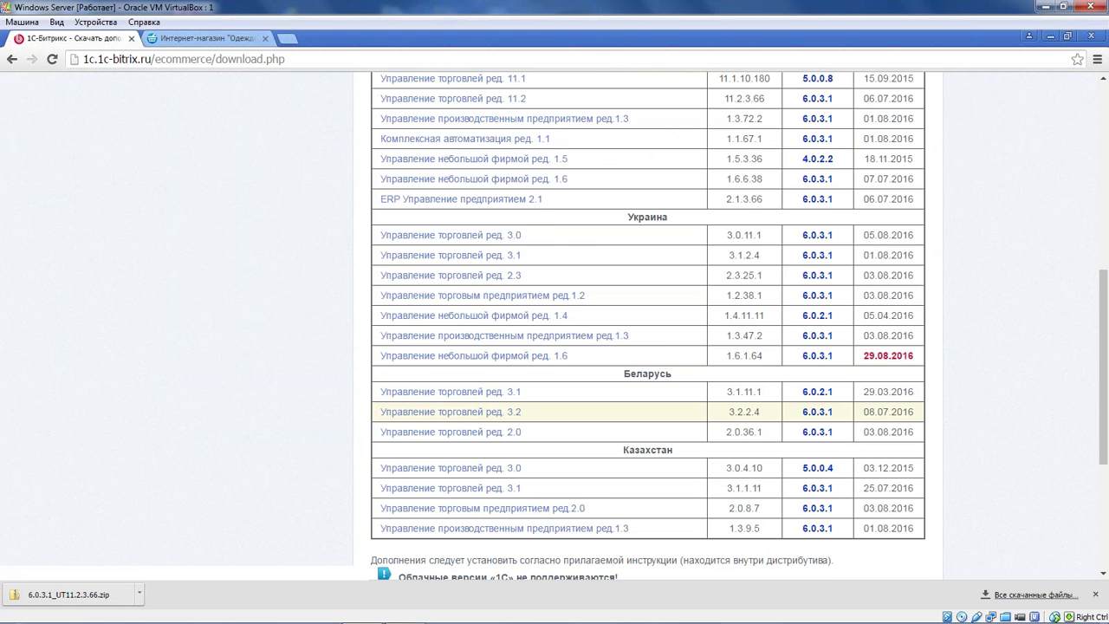
scroll(647, 329, up, 1)
- Show the downloaded 6.0.3.1_UT11.2.3.66.zip in its folder and extract it to C:\Users\Administrator\Downloads\6.0.3.1_UT11.2.3.66
click(139, 594)
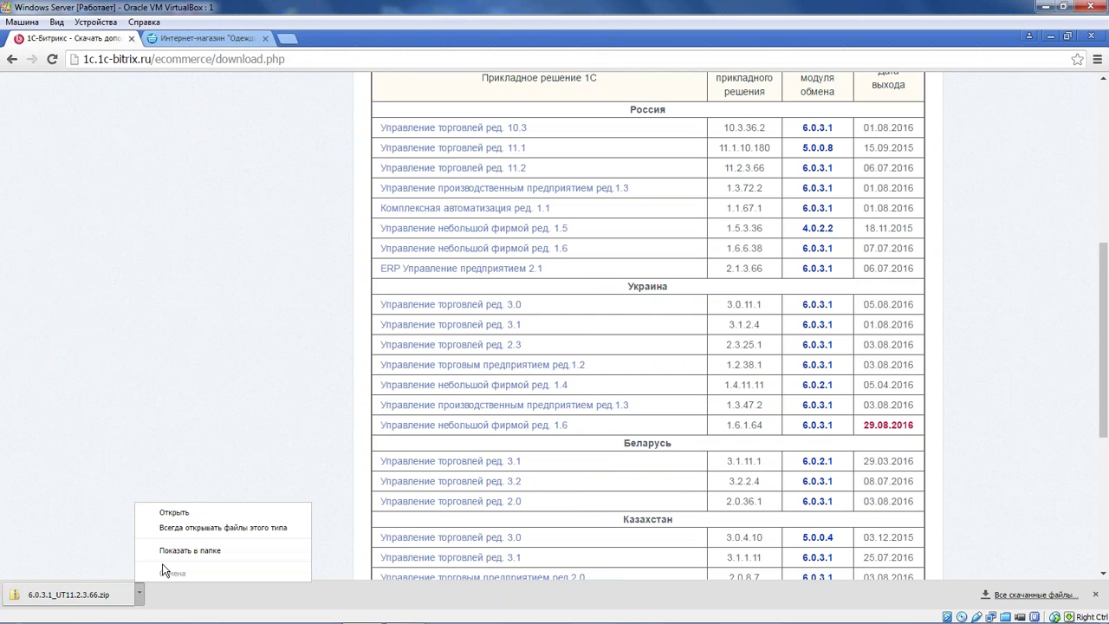
click(220, 552)
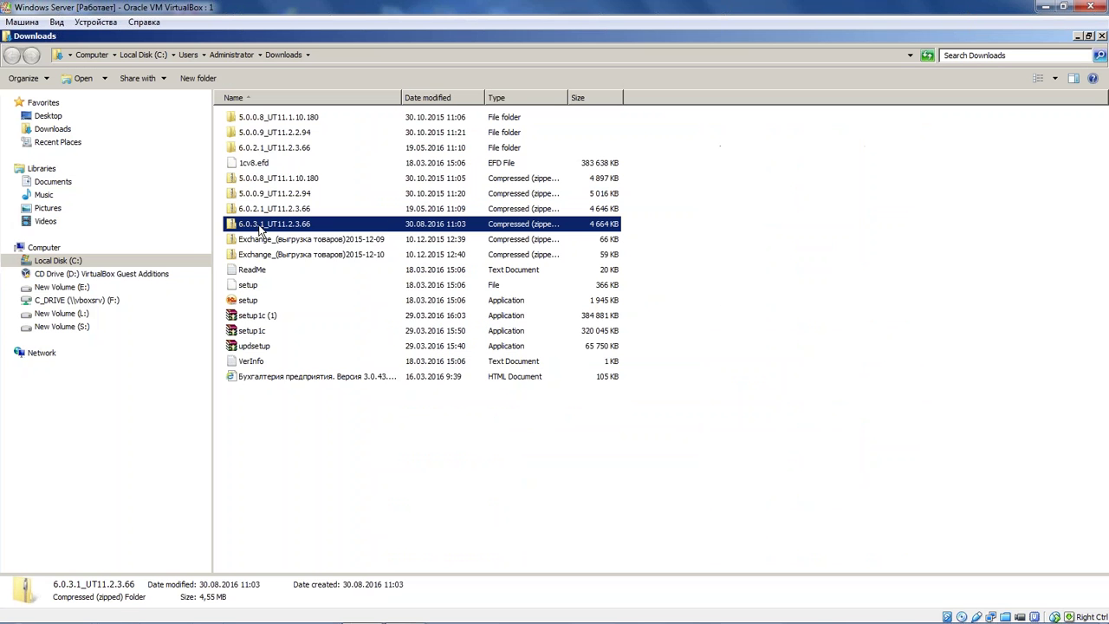
right_click(258, 224)
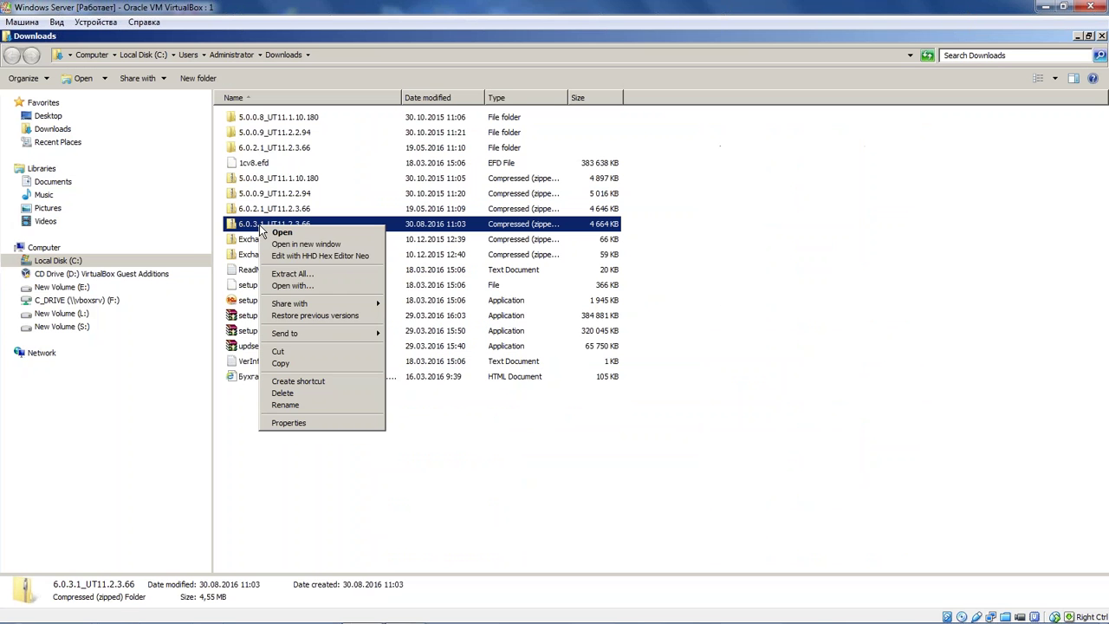
click(335, 272)
click(672, 456)
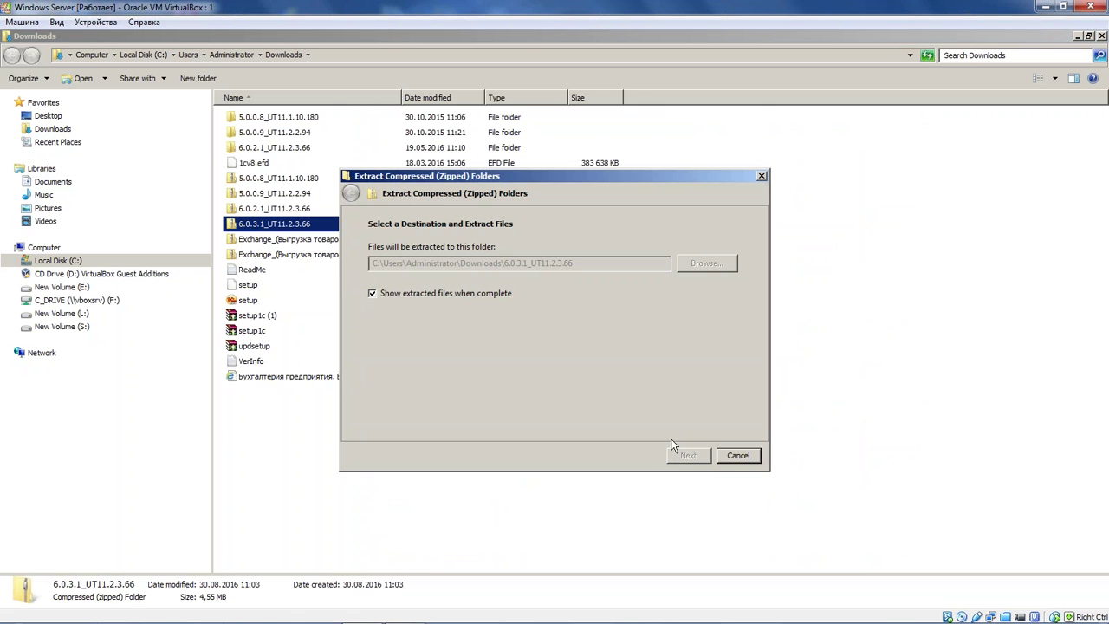
- Run the setup application from the extracted 6.0.3.1 folder and install the configuration into the default template directory
double_click(270, 122)
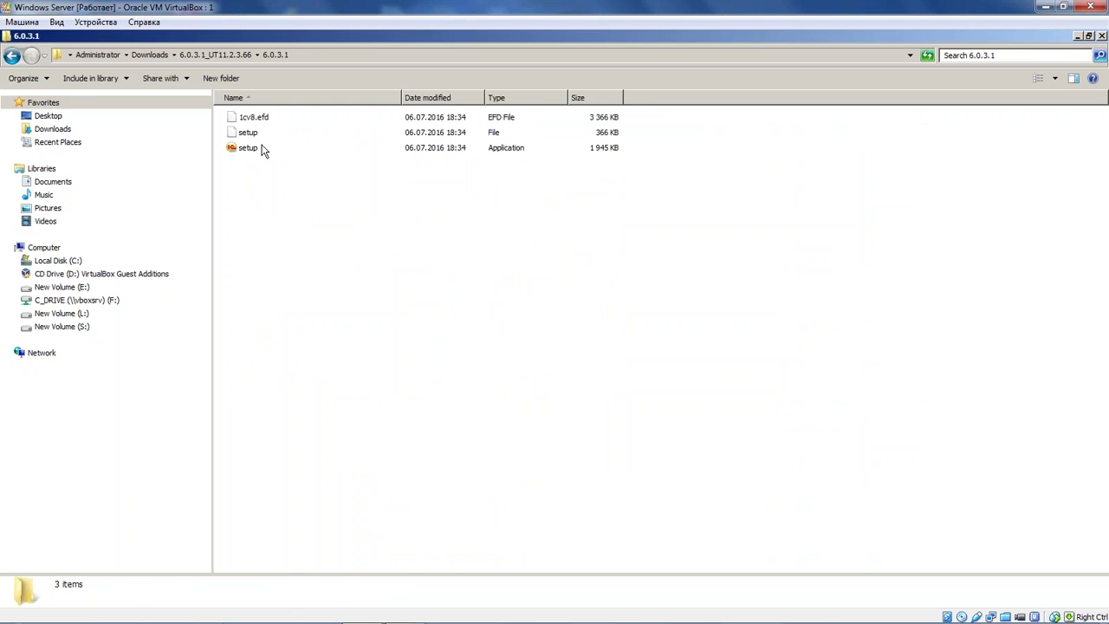
double_click(264, 149)
click(641, 435)
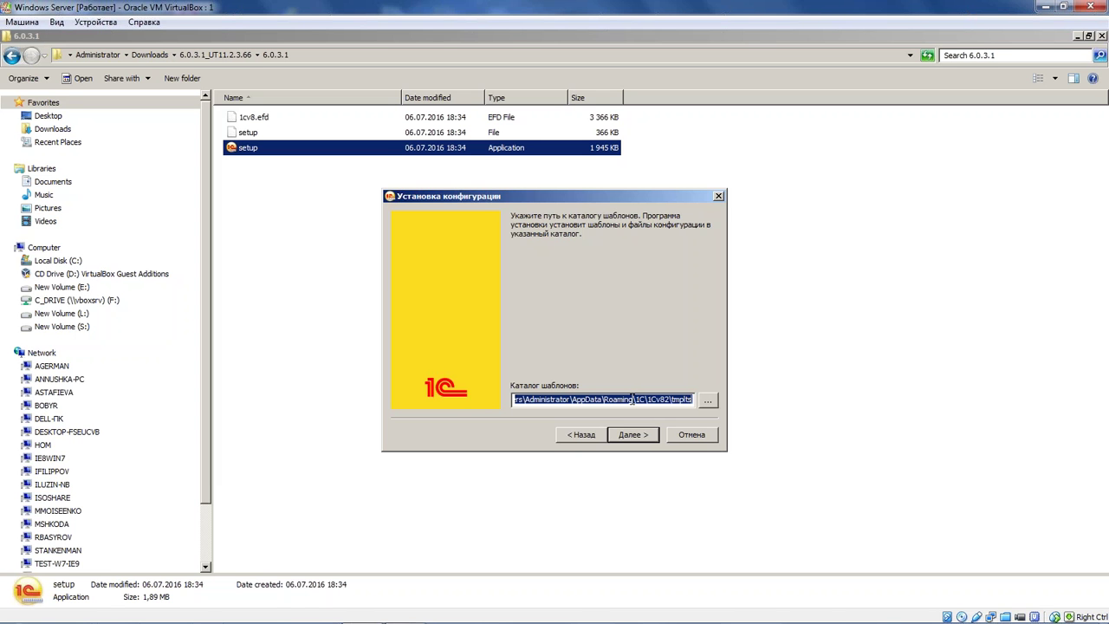
click(627, 433)
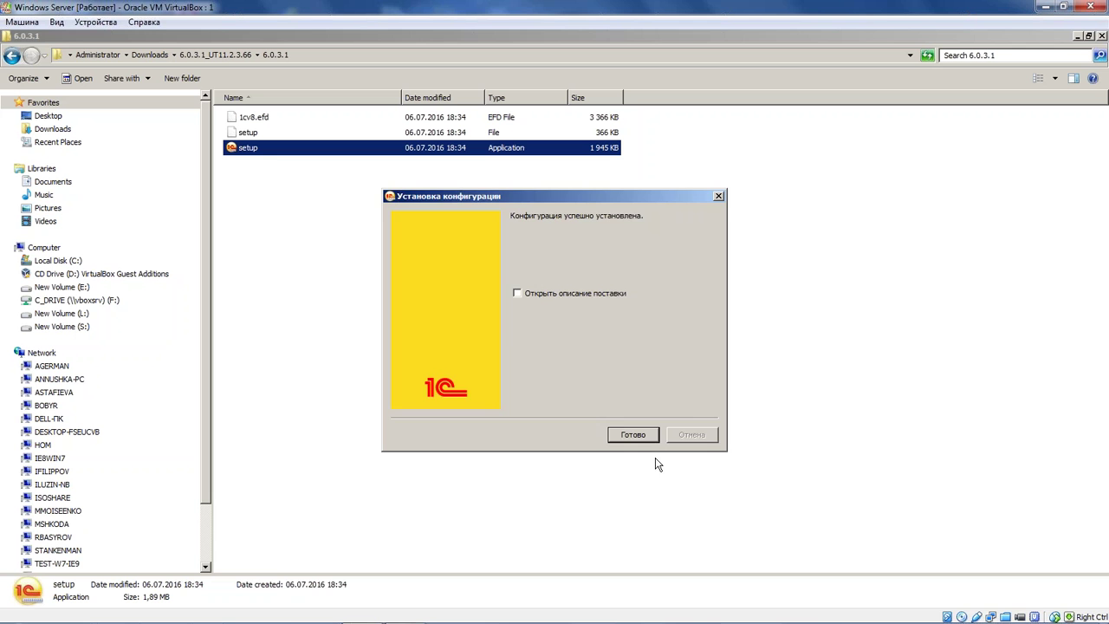
click(650, 436)
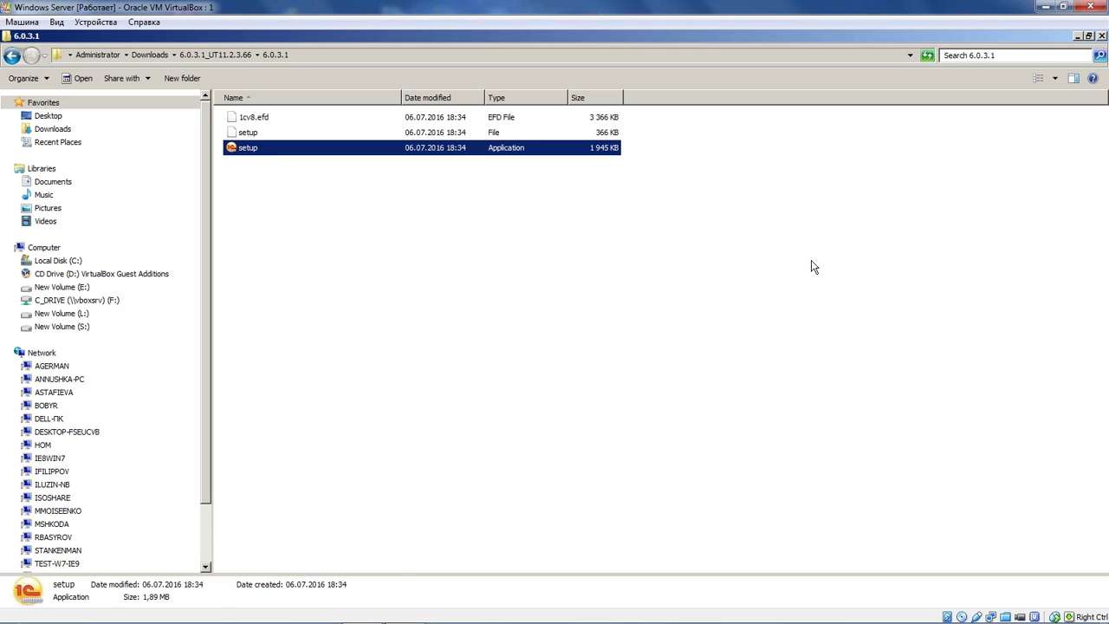
- Switch to the 1C Configurator and check the configuration release in the program information
click(1077, 36)
key(alt+Tab)
key(alt+Tab)
key(alt+Tab)
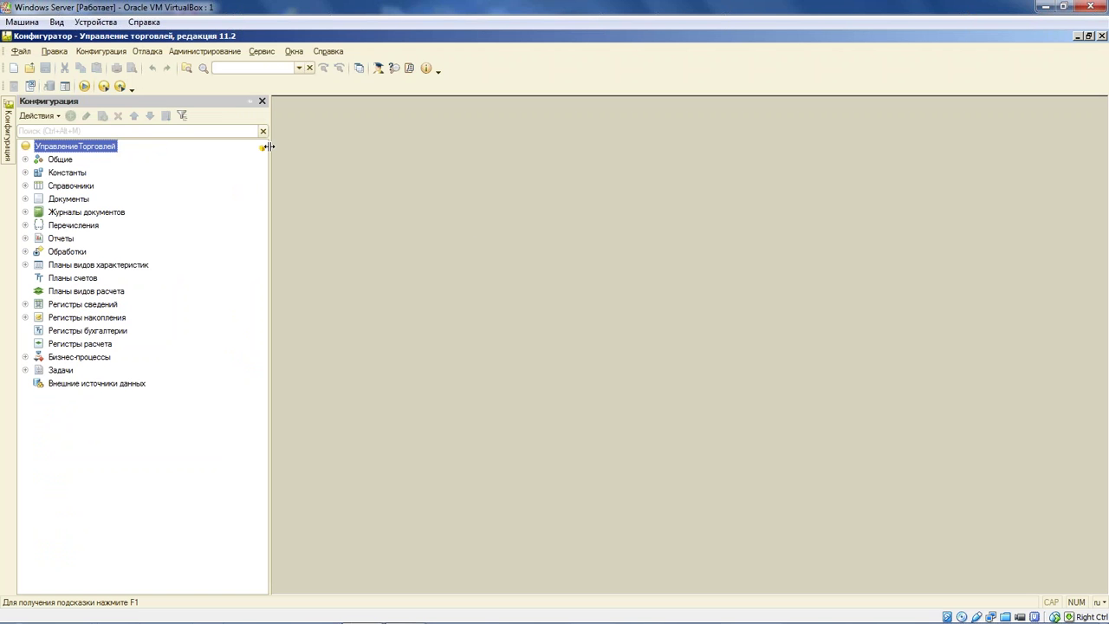
click(426, 68)
triple_click(620, 281)
drag(593, 253, 637, 254)
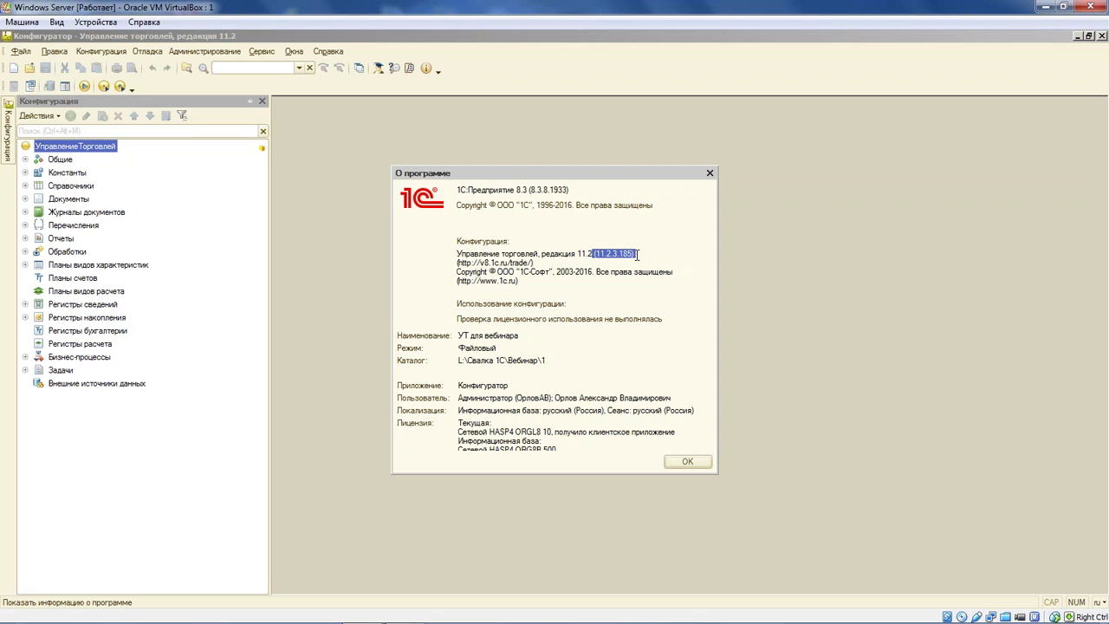
key(ctrl+a)
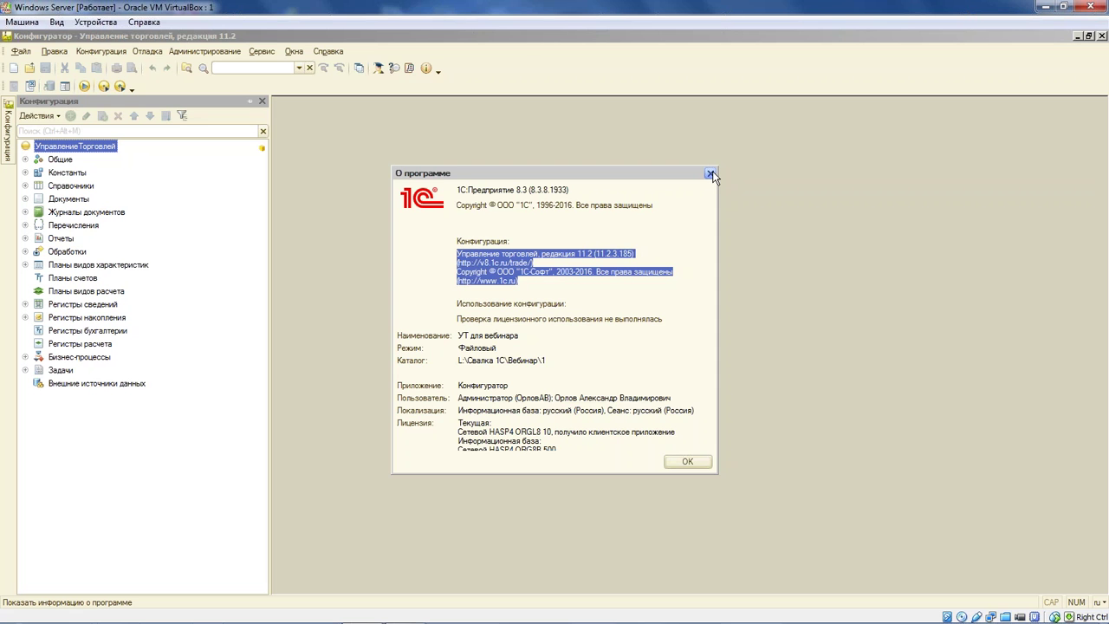
click(709, 174)
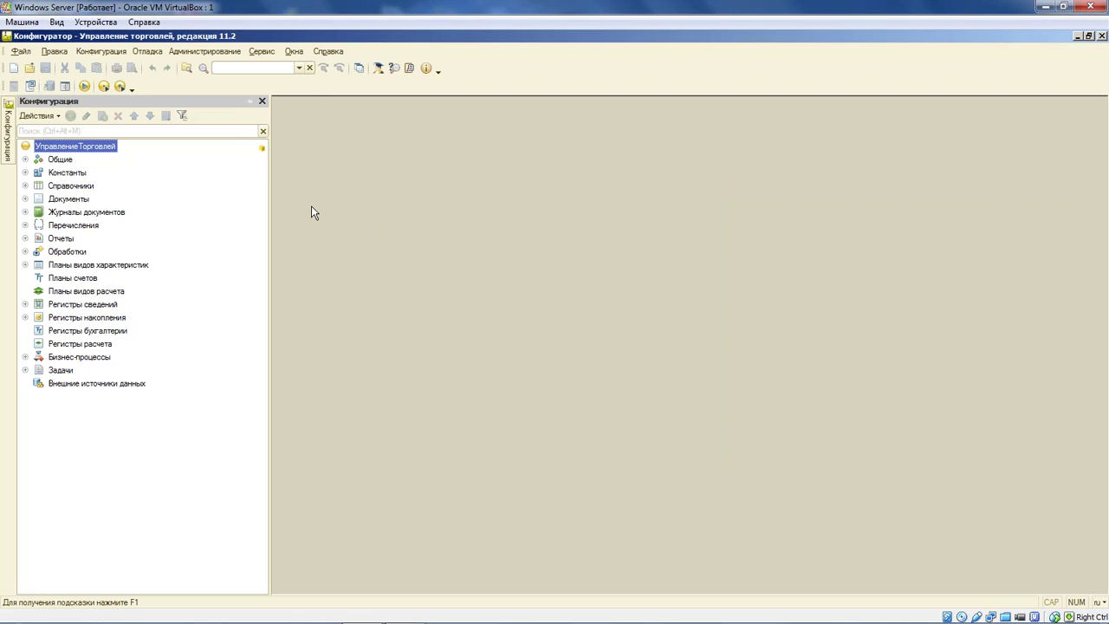
- Review the support settings of the configuration and close them
click(104, 51)
mouse_move(208, 170)
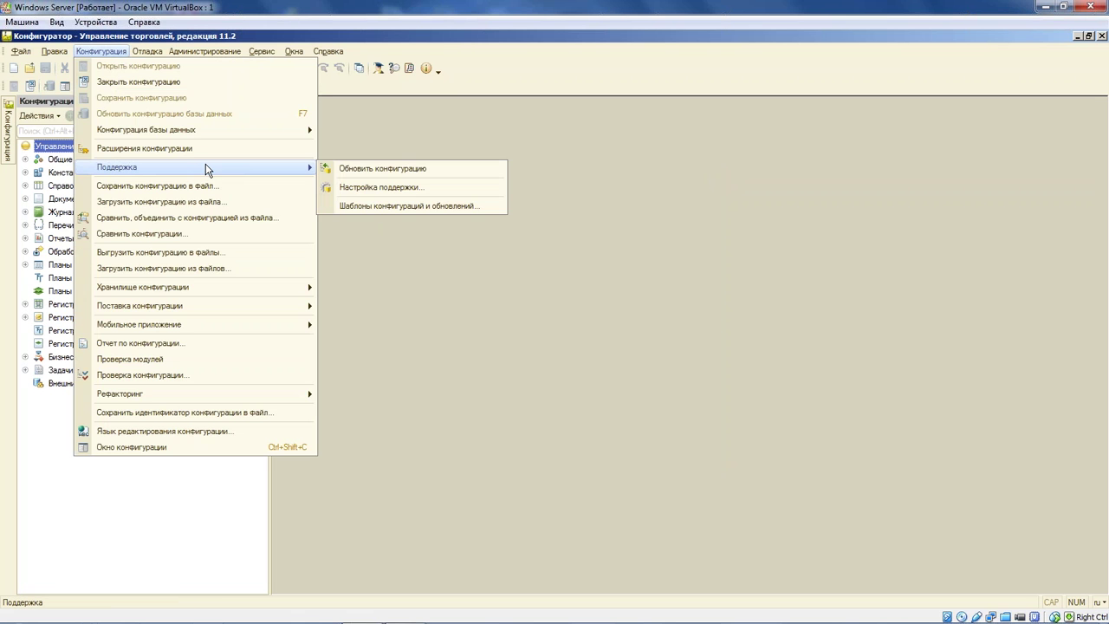
click(418, 192)
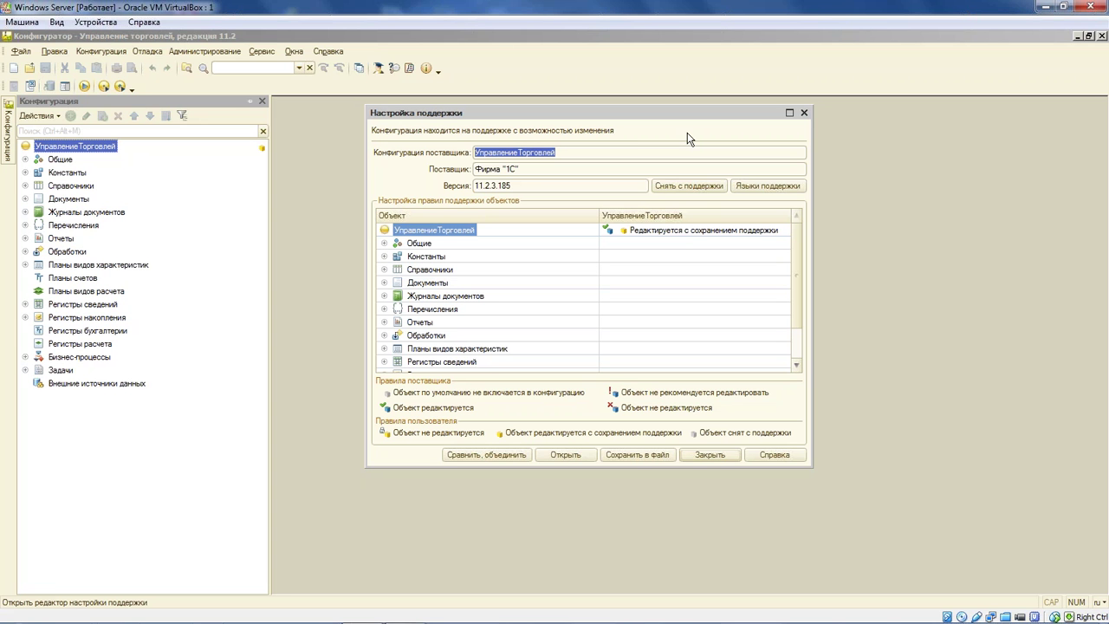
click(804, 113)
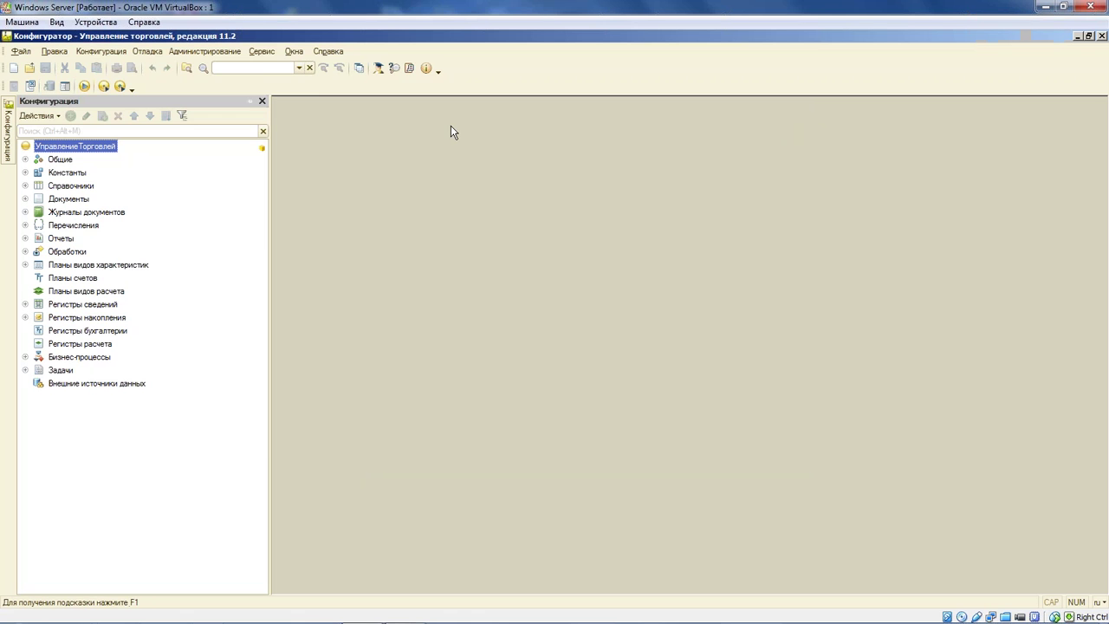
- Start comparing and merging with a configuration from a file, and go to C:\Users\Administrator\AppData\Roaming\1C\1Cv82\tmplts in the file selection
click(101, 52)
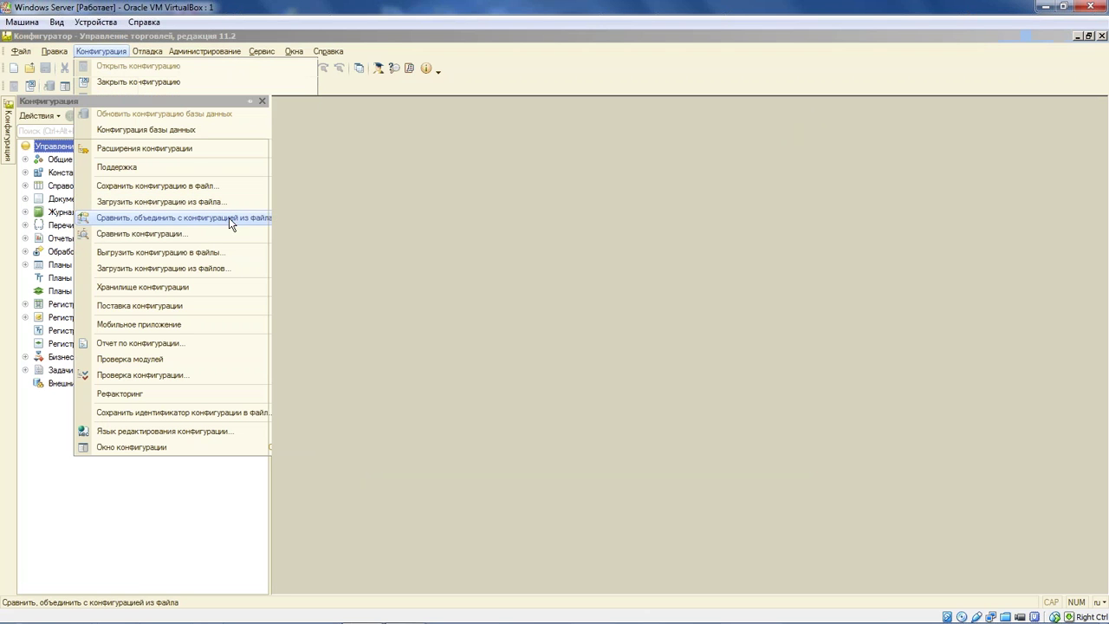
click(235, 219)
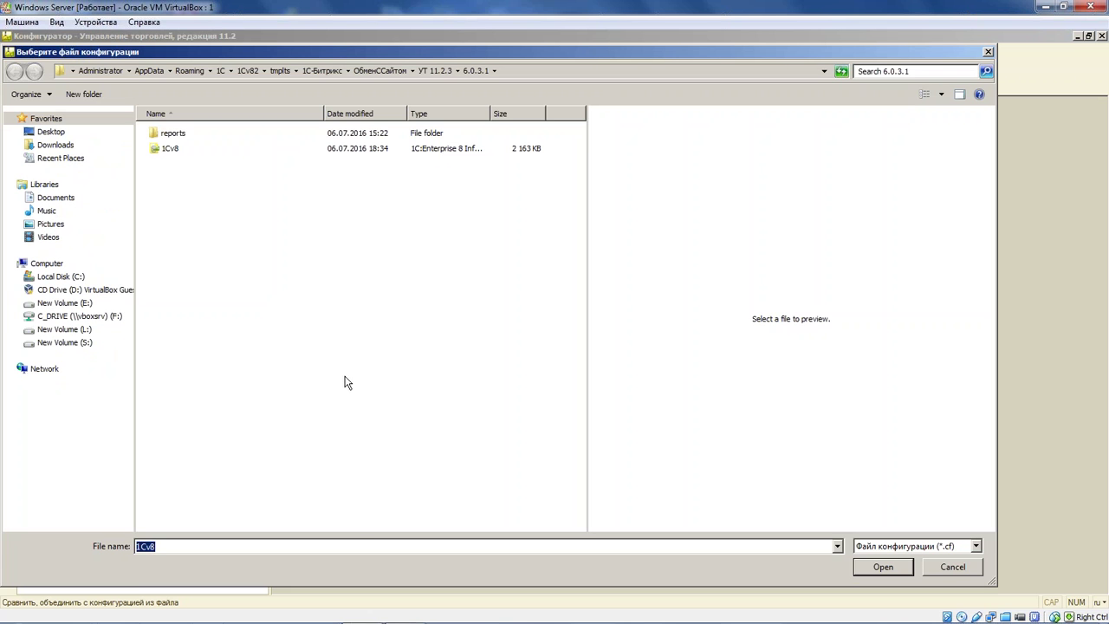
text(C:\Users\Administrator\AppData\Roaming\1C\1Cv82\tmplts)
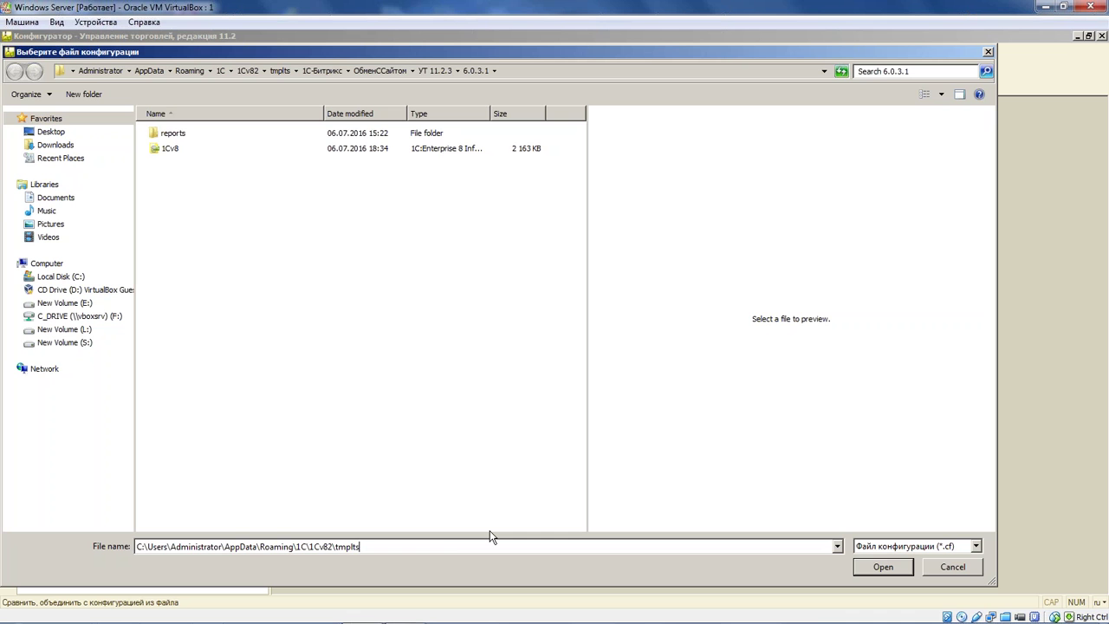
key(Return)
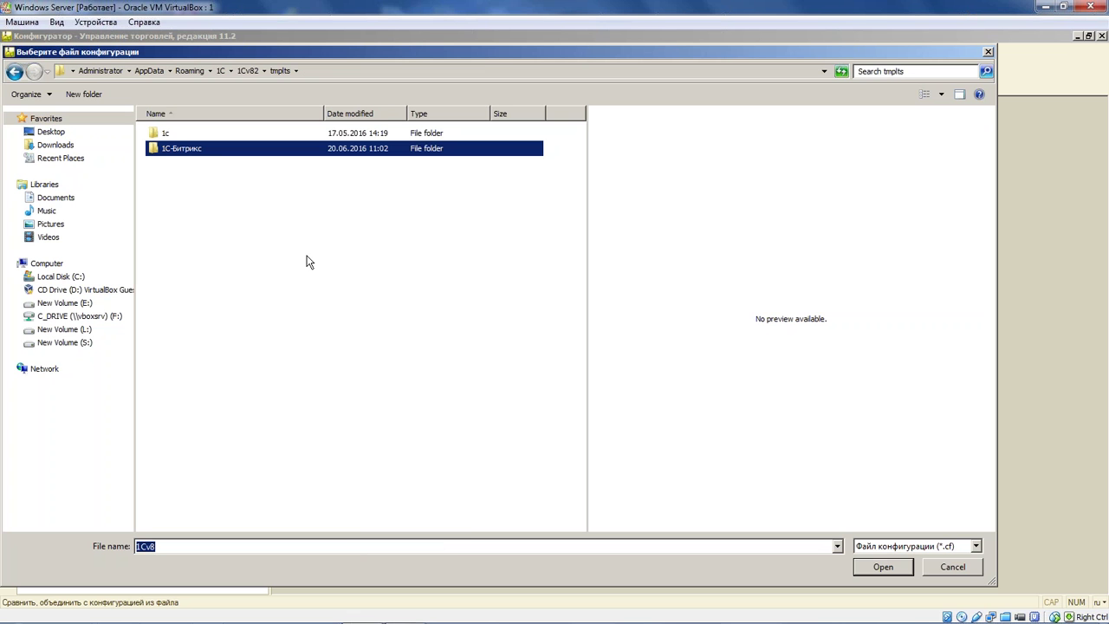
- Load the 1Cv8 configuration file from 1С-Битрикс\ОбменССайтом\УТ 11.2.3\6.0.3.1 for the comparison
double_click(227, 153)
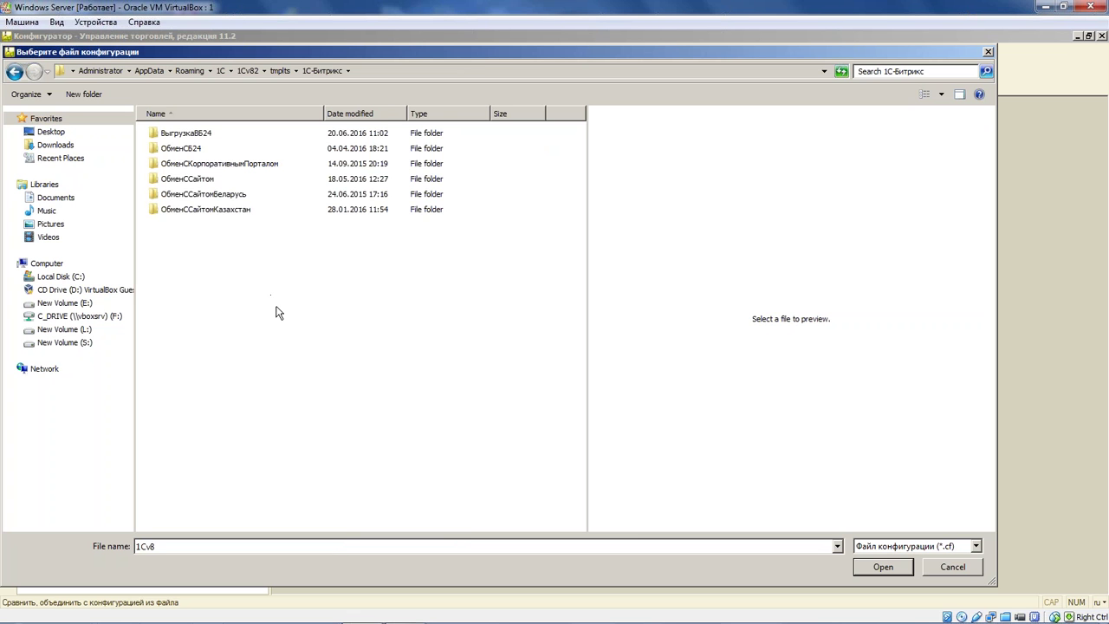
click(207, 182)
double_click(206, 181)
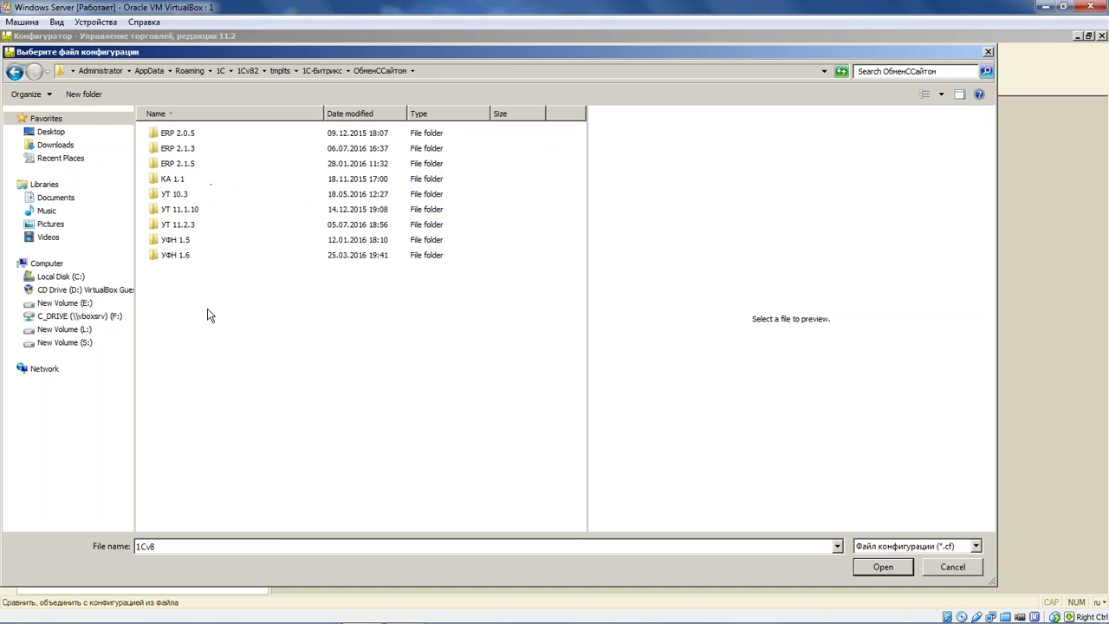
double_click(184, 227)
click(185, 201)
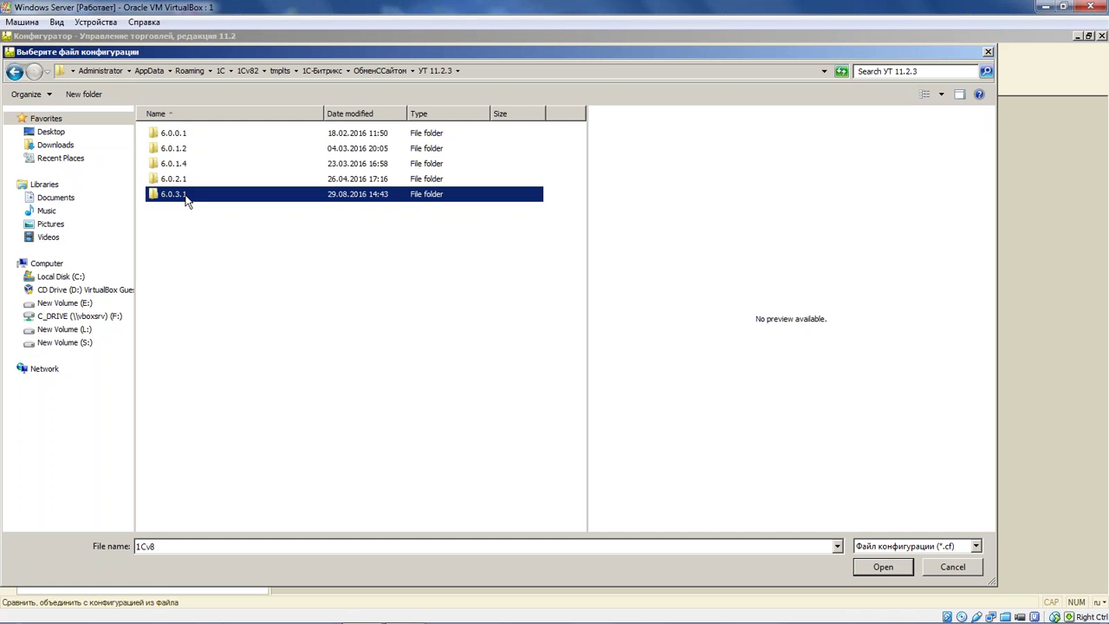
double_click(191, 199)
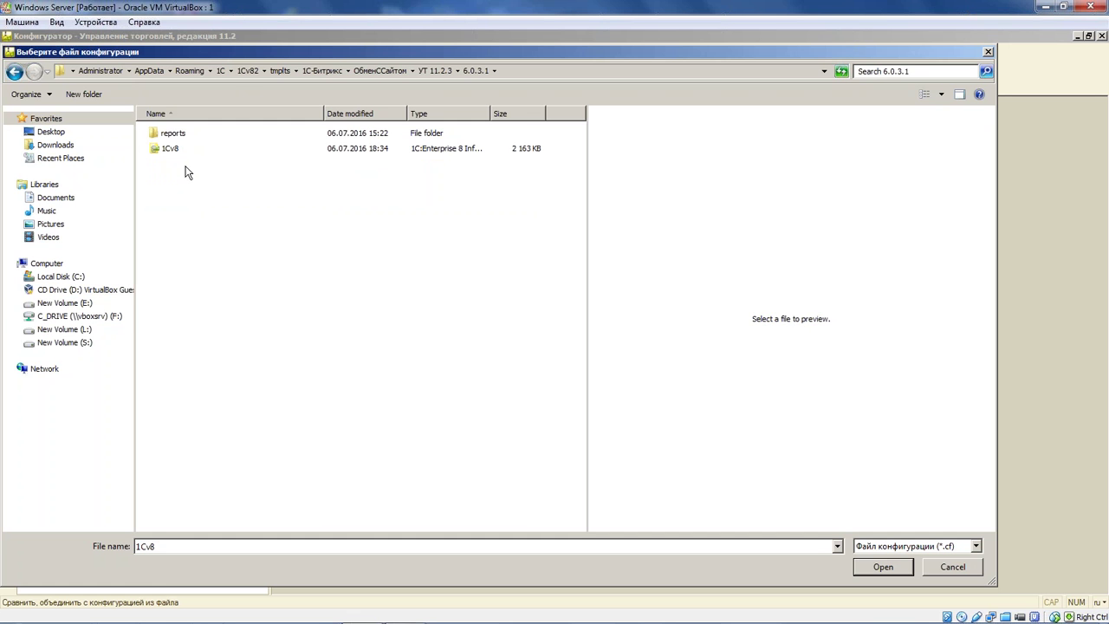
double_click(187, 148)
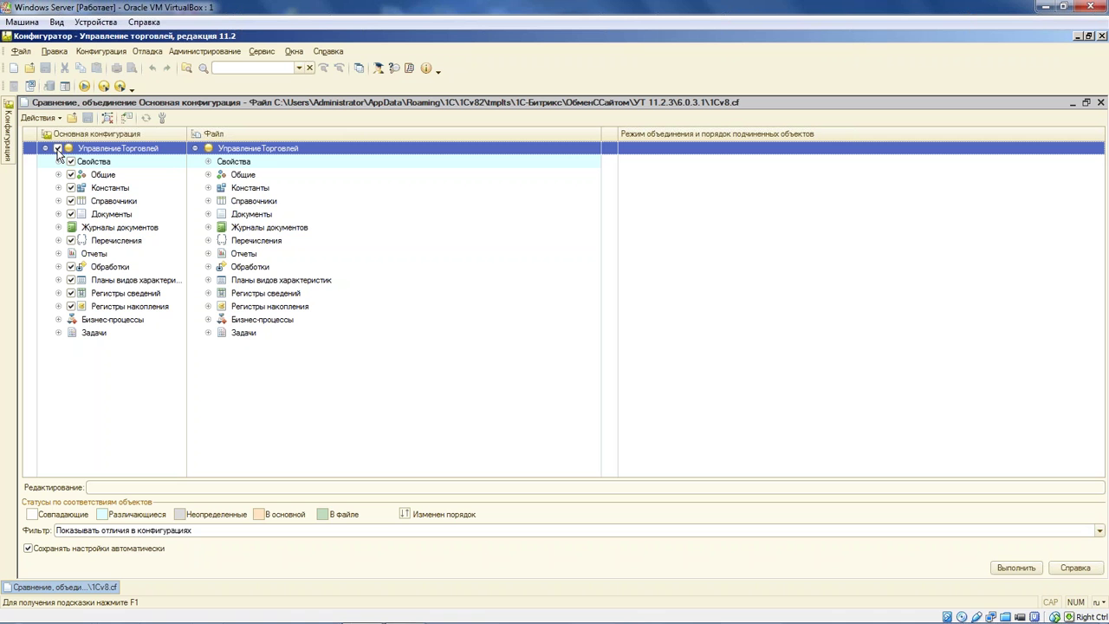
- Clear all merge marks, then mark only the file's ОбменСИнтернетМагазином subsystem, including objects of its child and parent subsystems
click(57, 148)
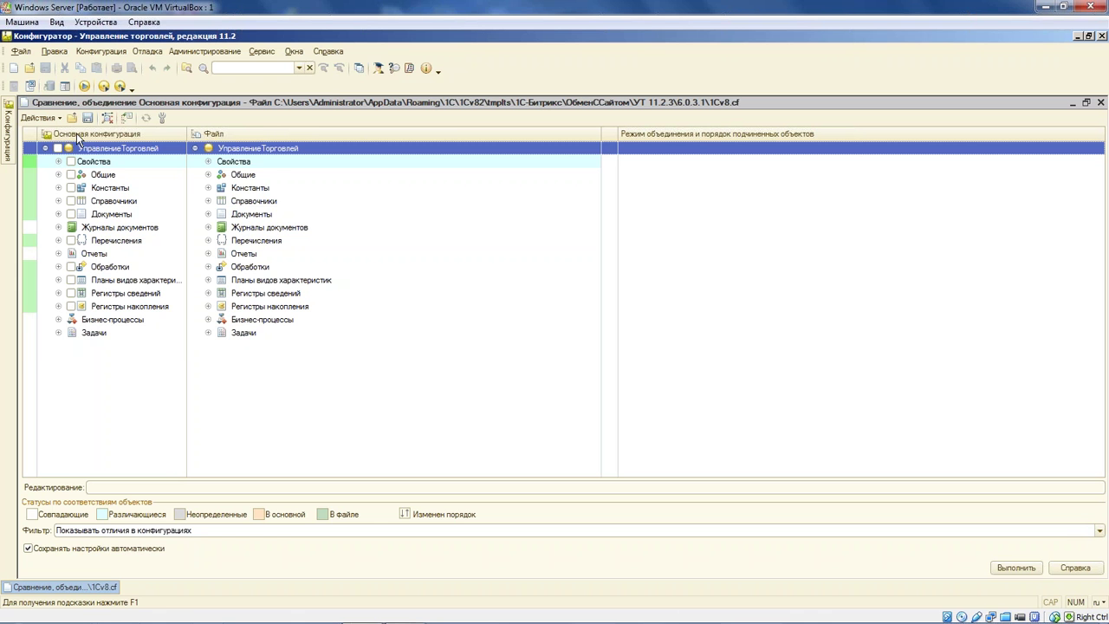
click(48, 120)
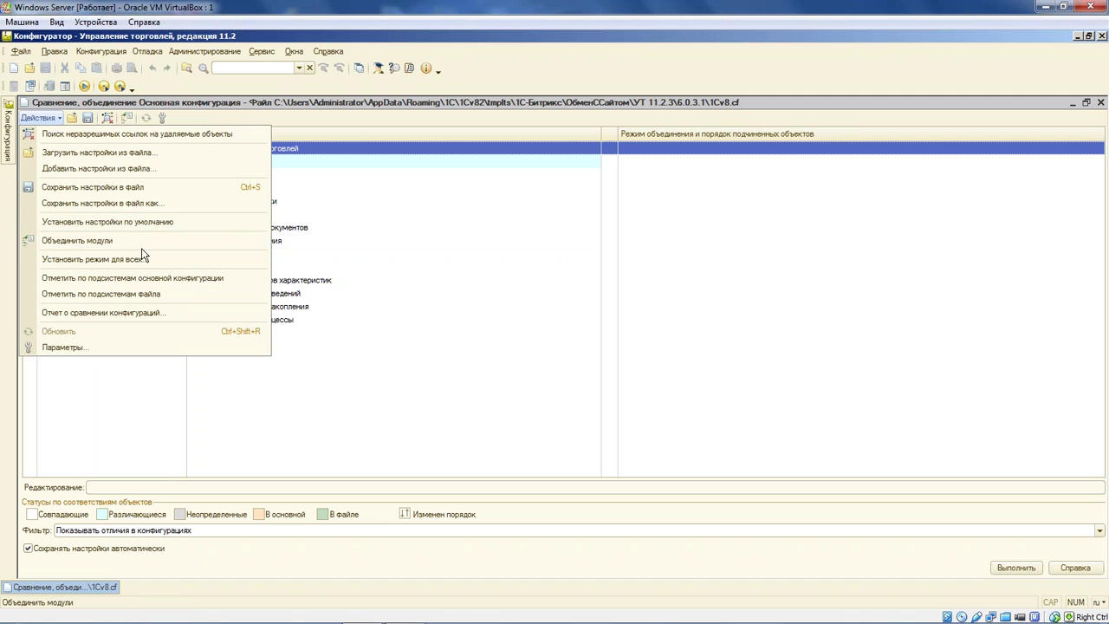
click(169, 296)
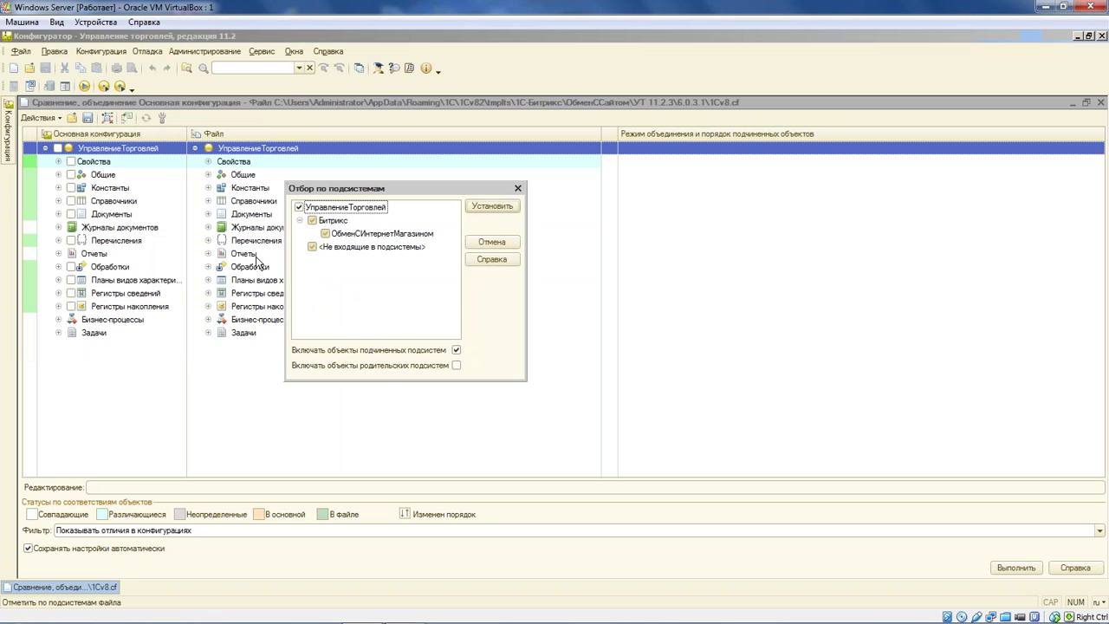
click(329, 235)
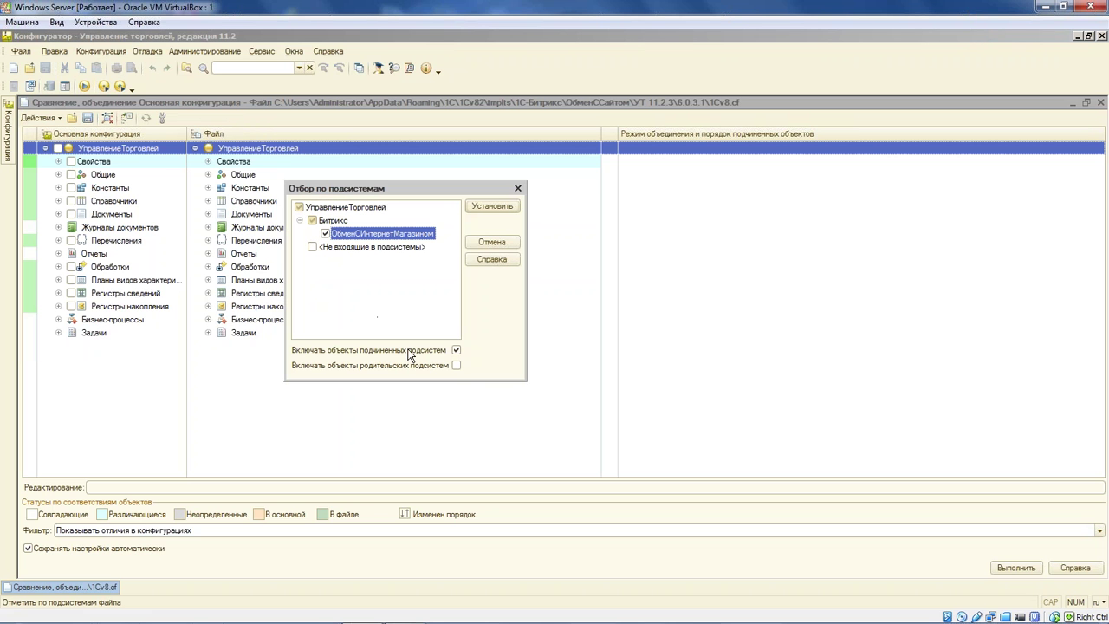
click(456, 366)
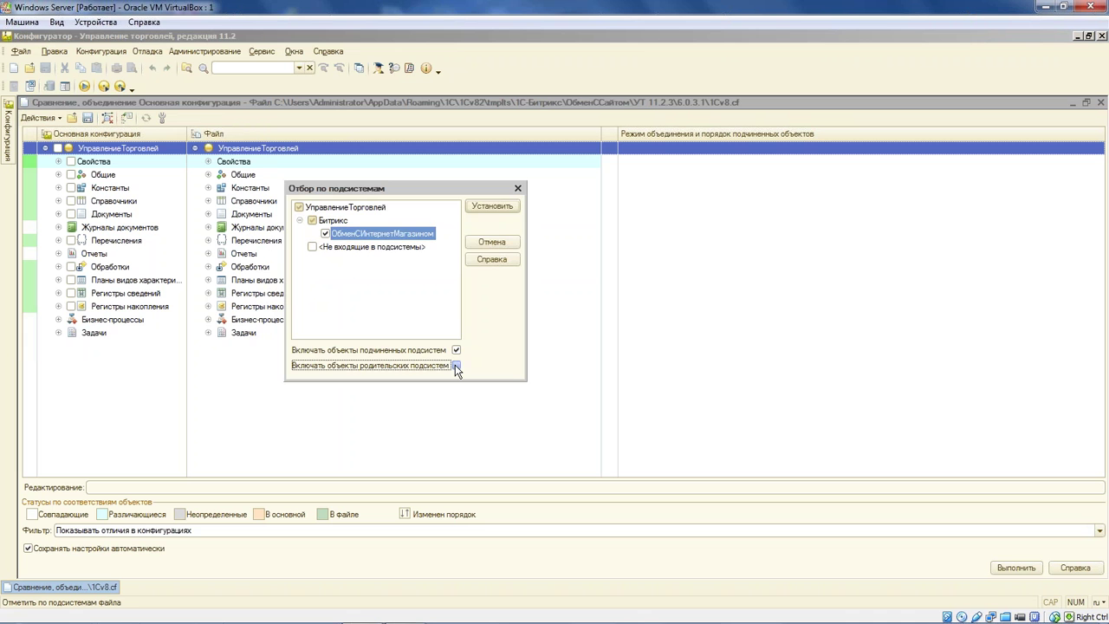
click(494, 210)
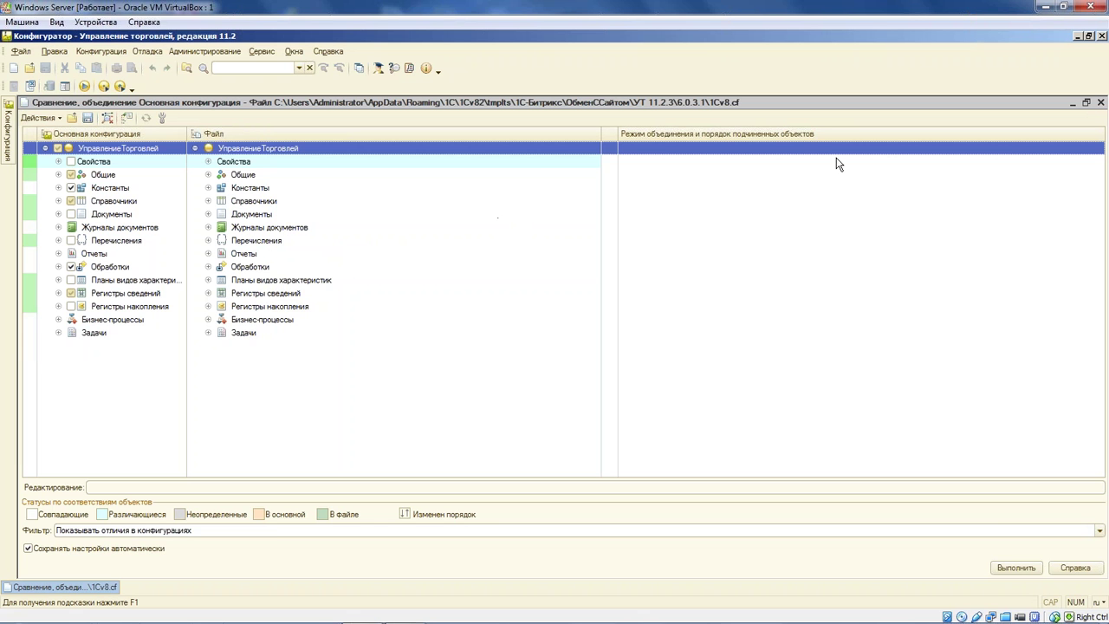
- Start the merge and inspect the unresolved references to ВидыКонтактнойИнформации and ДоговорыЭквайринга
click(425, 67)
click(1010, 460)
click(1017, 569)
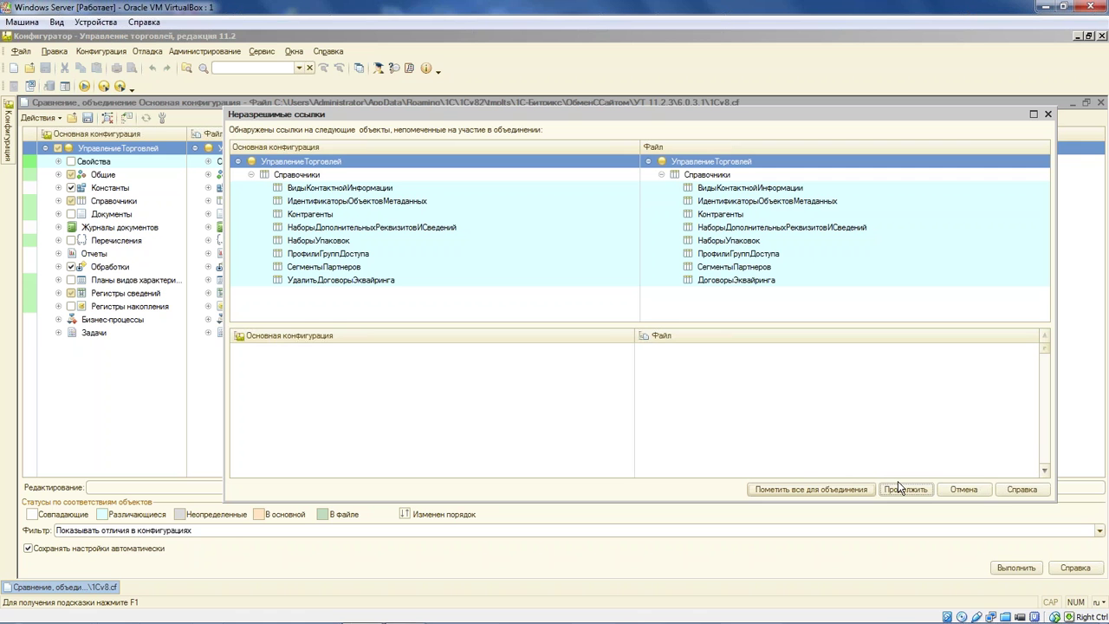
click(733, 187)
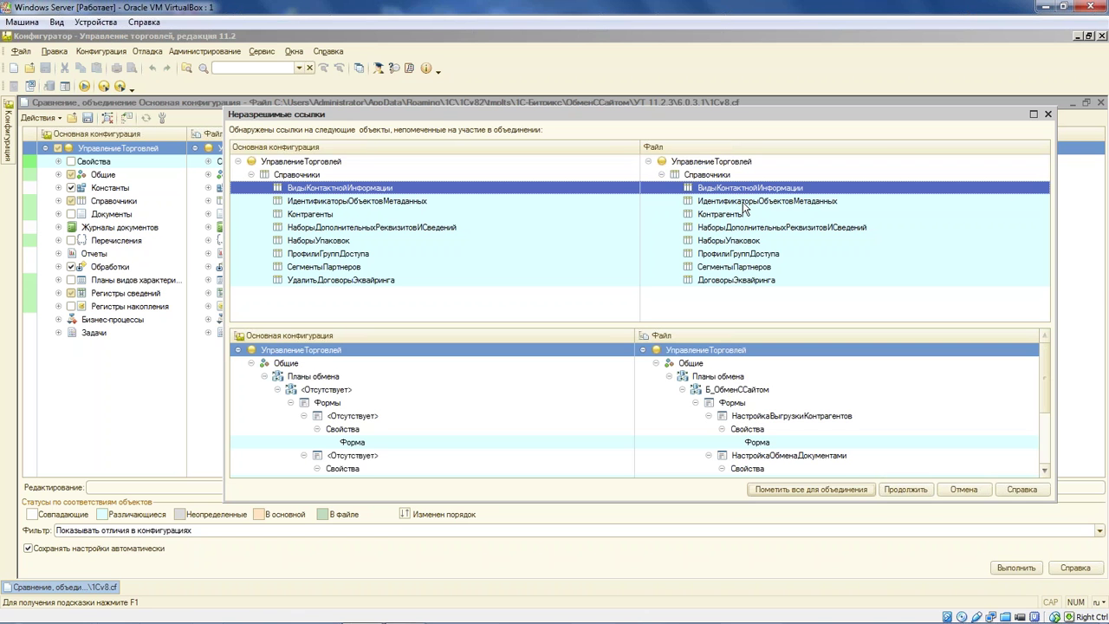
click(740, 280)
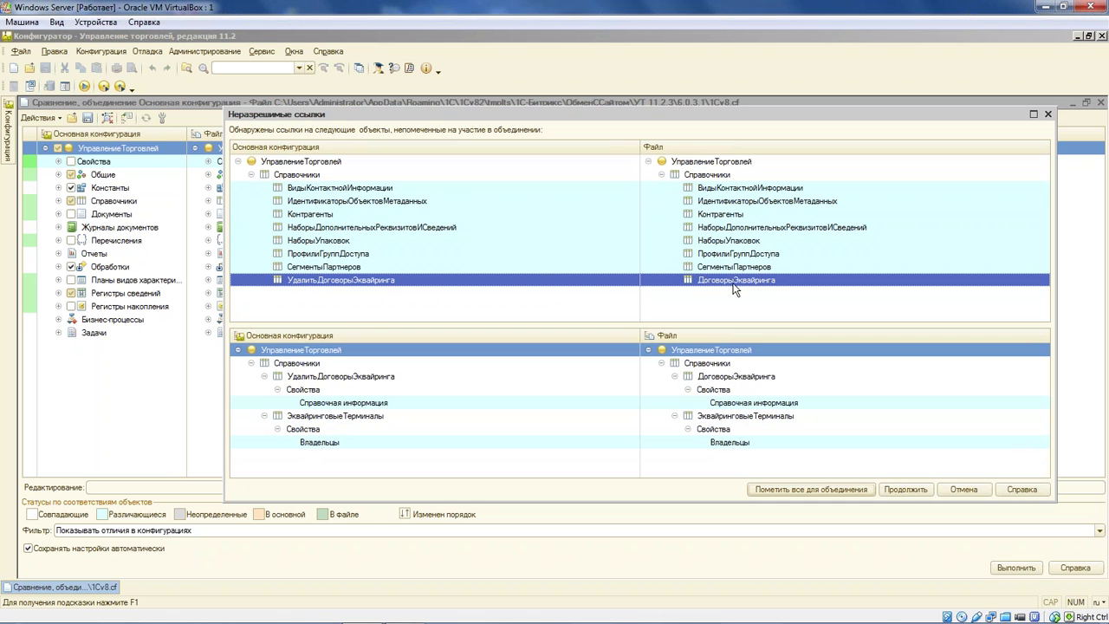
- Continue the merge without marking the unresolved objects, saving the merge settings on the Desktop as MergeSettingsУправлениеТорговлей11.2.3.185-11.2.3.66
click(905, 490)
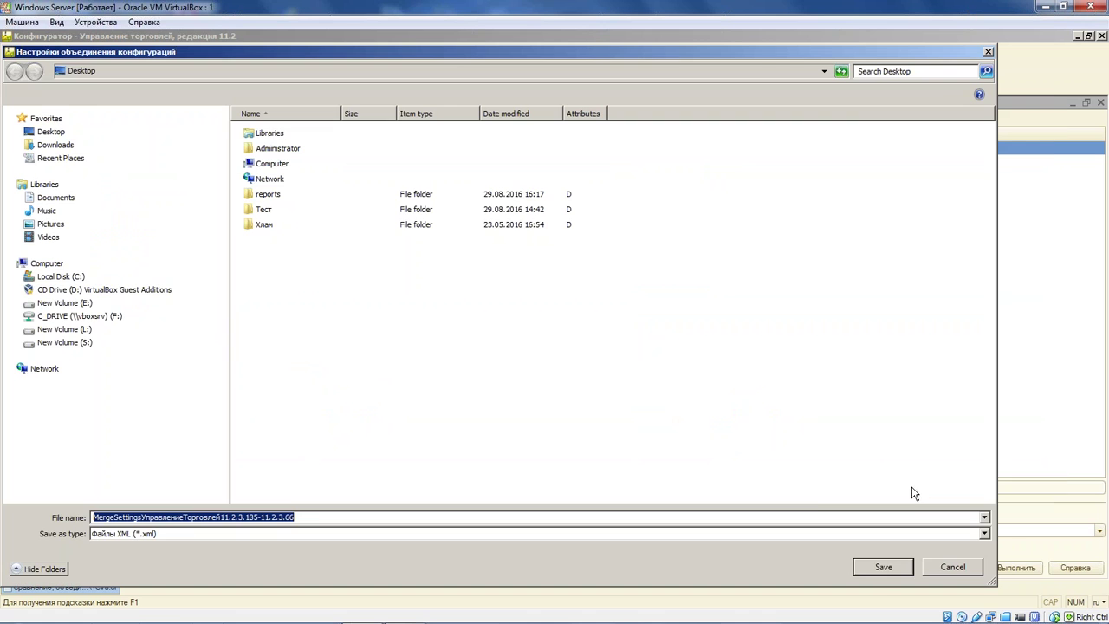
click(882, 570)
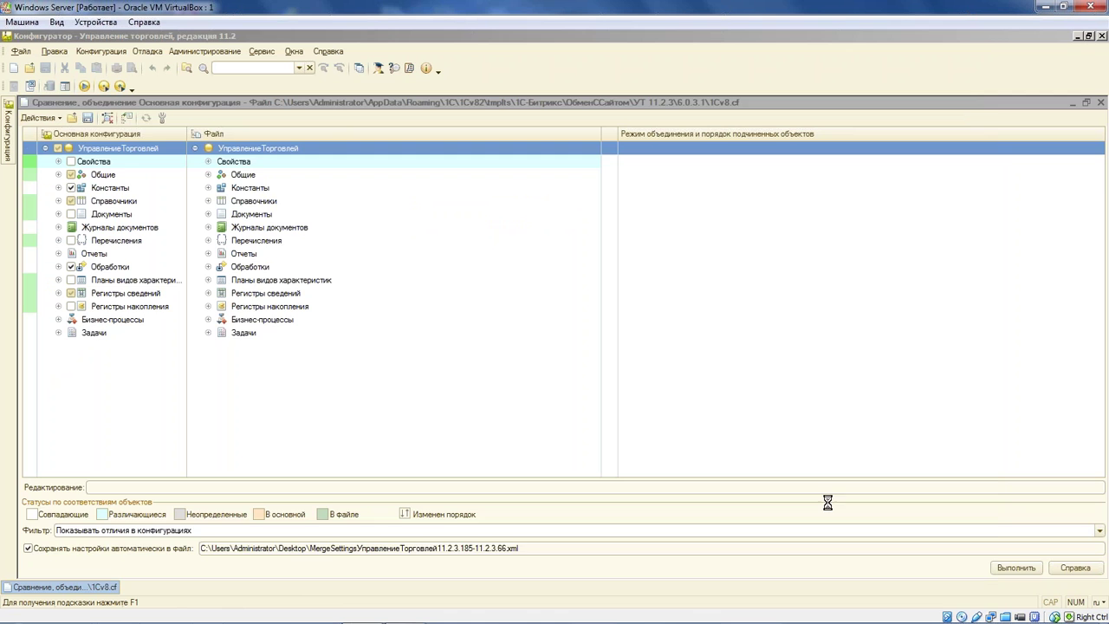
click(542, 339)
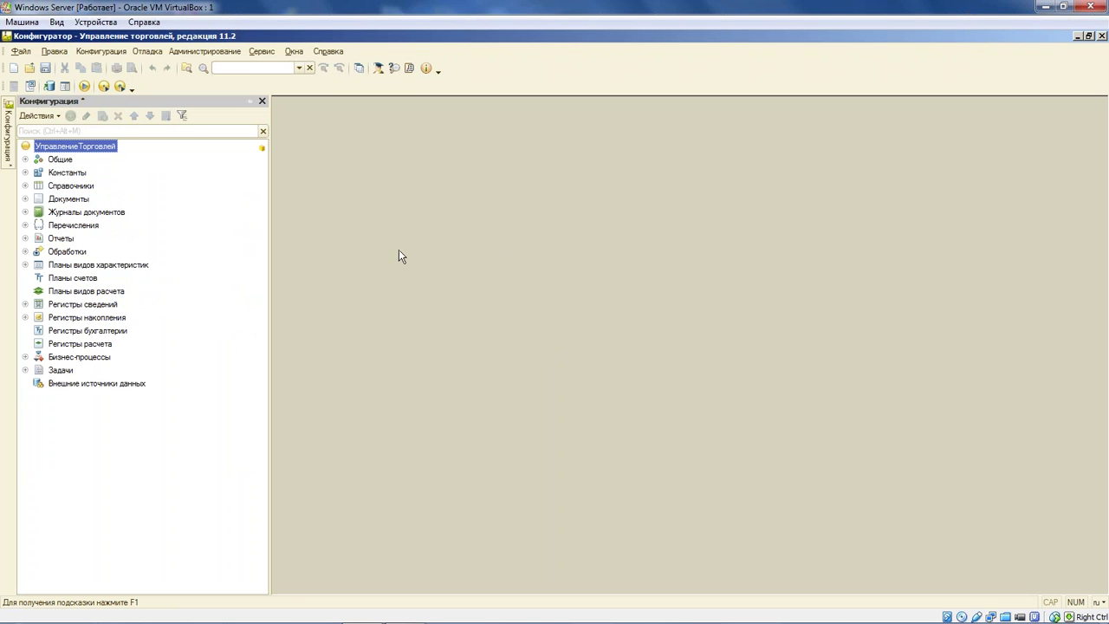
- Start updating the database configuration with the merged changes
click(48, 87)
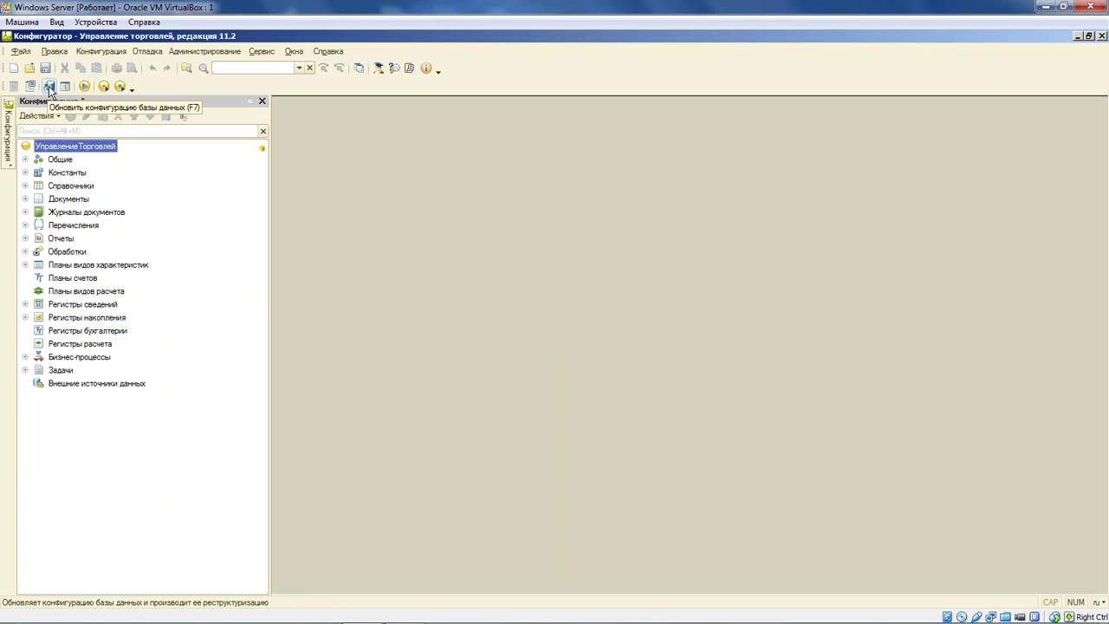
click(49, 88)
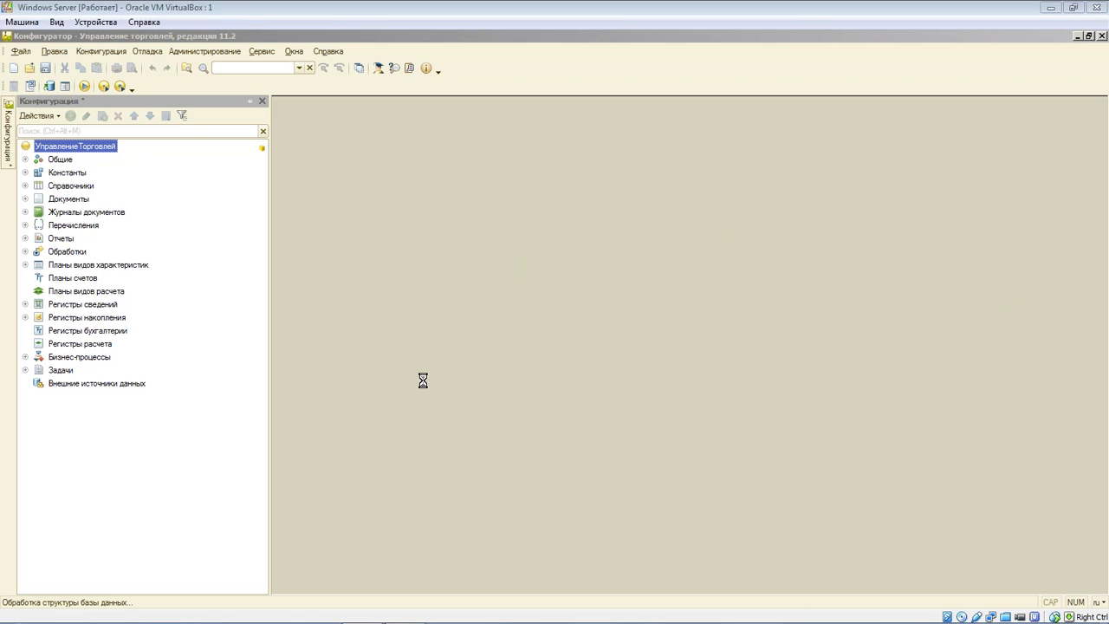
- Switch to Chrome and review the table of exchange modules, including the entry for Управление торговлей ред. 11.1
key(alt+Tab)
key(alt+Tab)
key(alt+Tab)
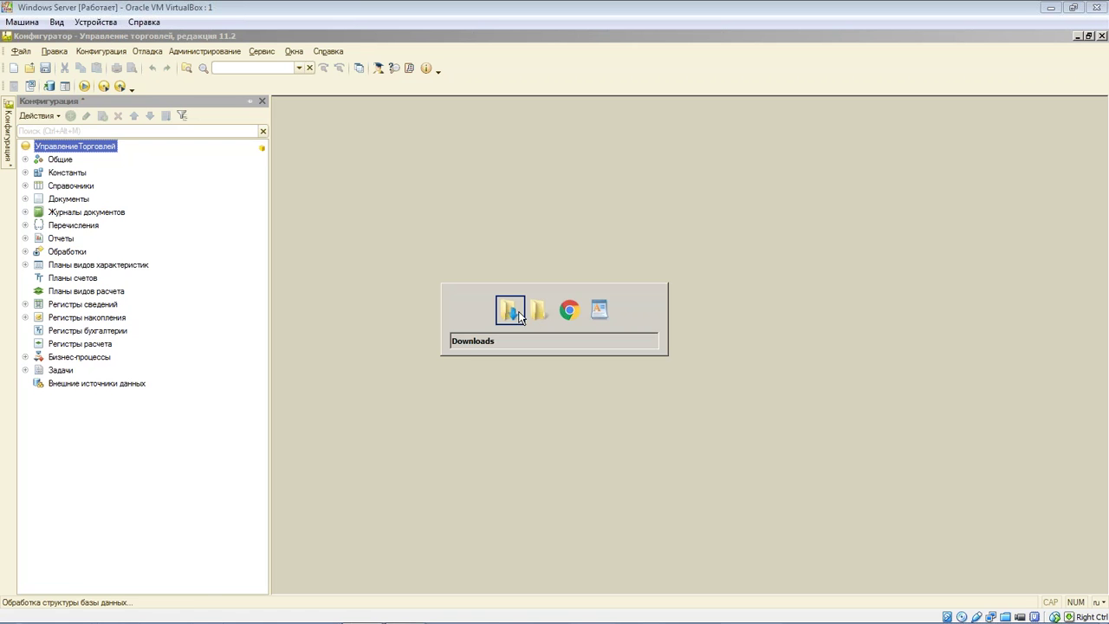
key(alt+Tab)
key(alt+Tab)
key(alt+Tab)
key(alt+Tab)
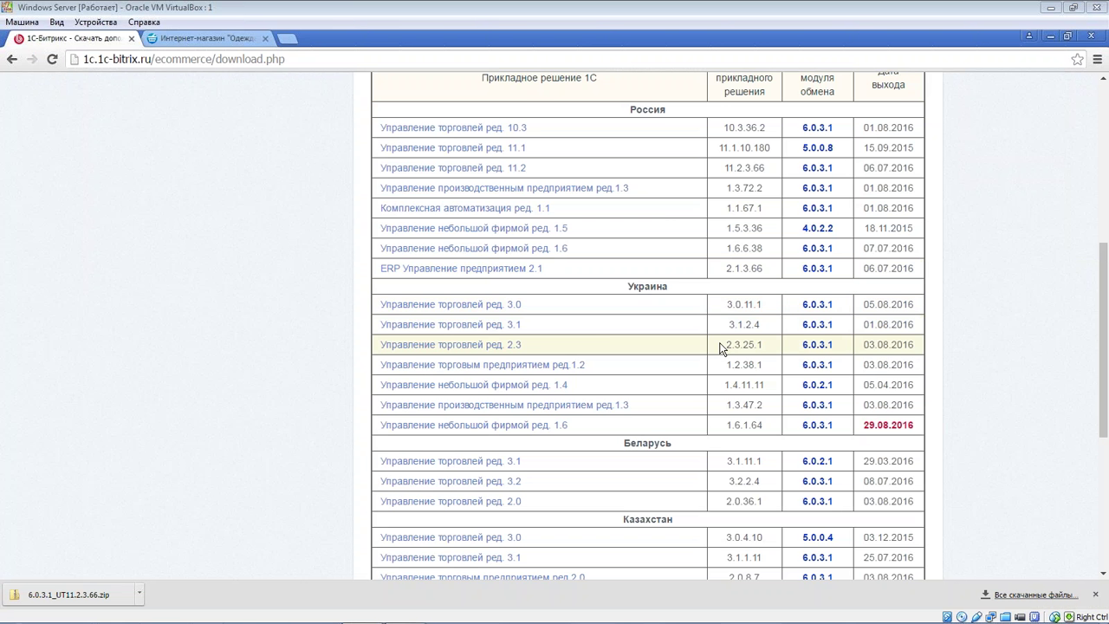
scroll(719, 347, down, 1)
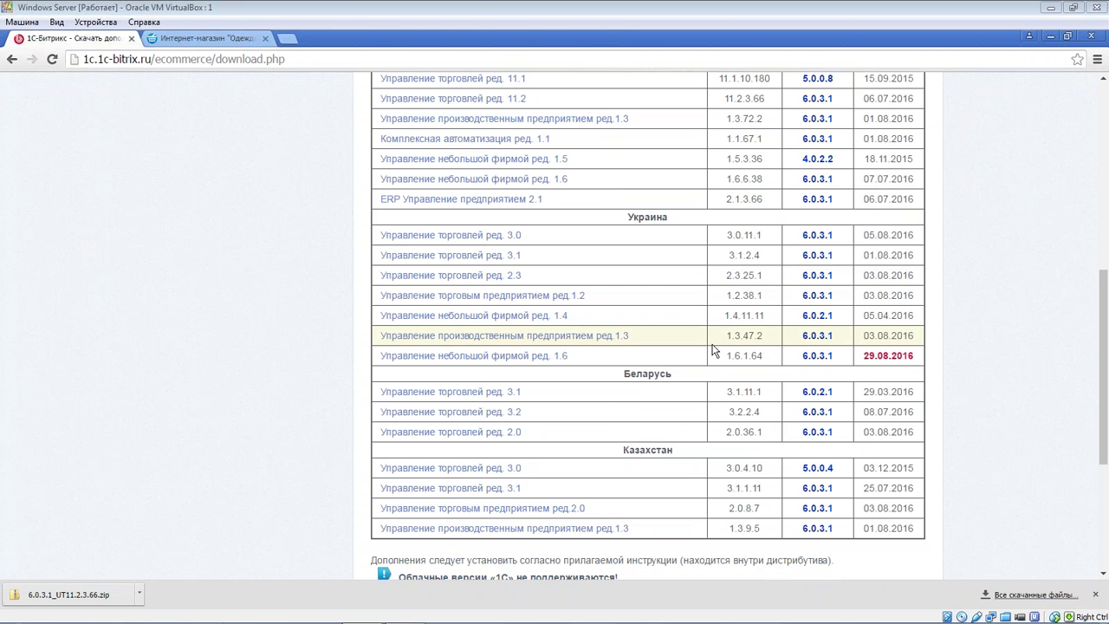
scroll(838, 349, up, 1)
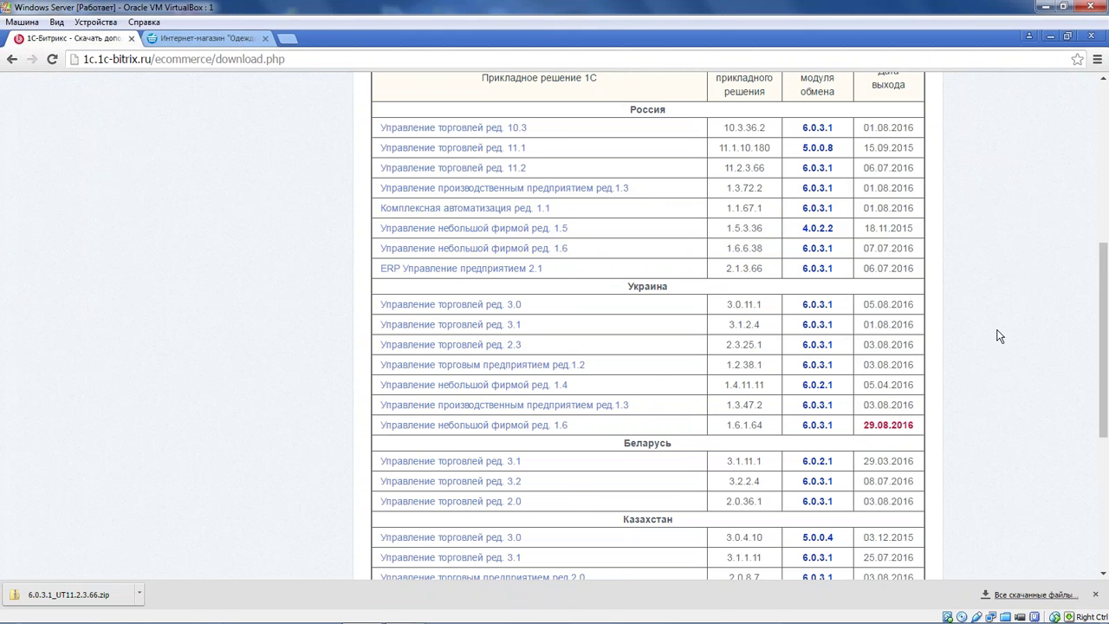
scroll(895, 304, up, 2)
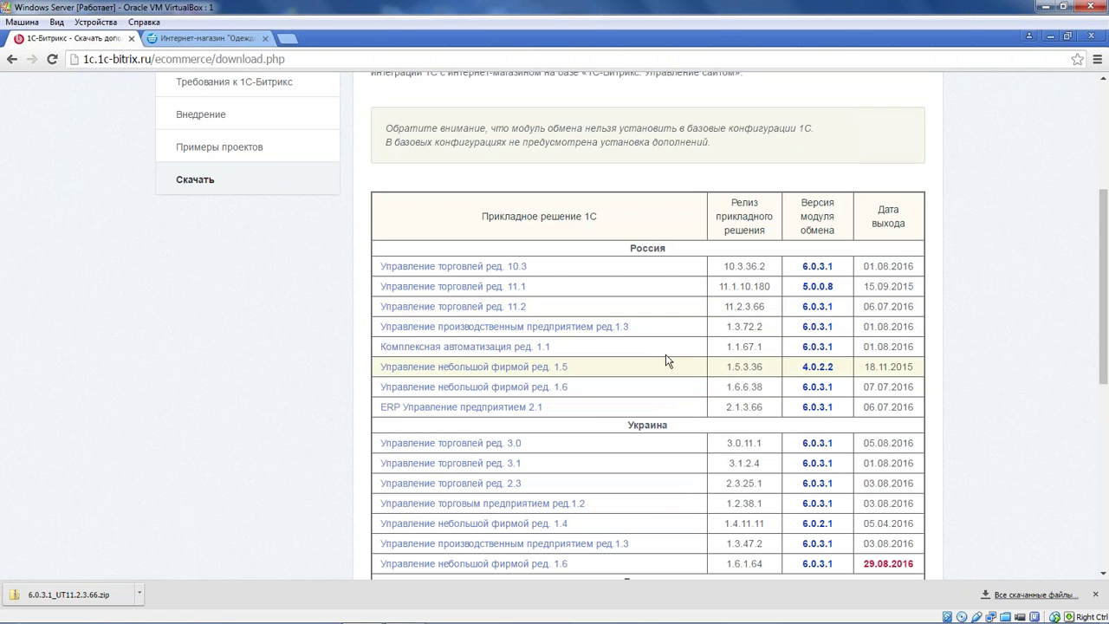
drag(534, 286, 502, 287)
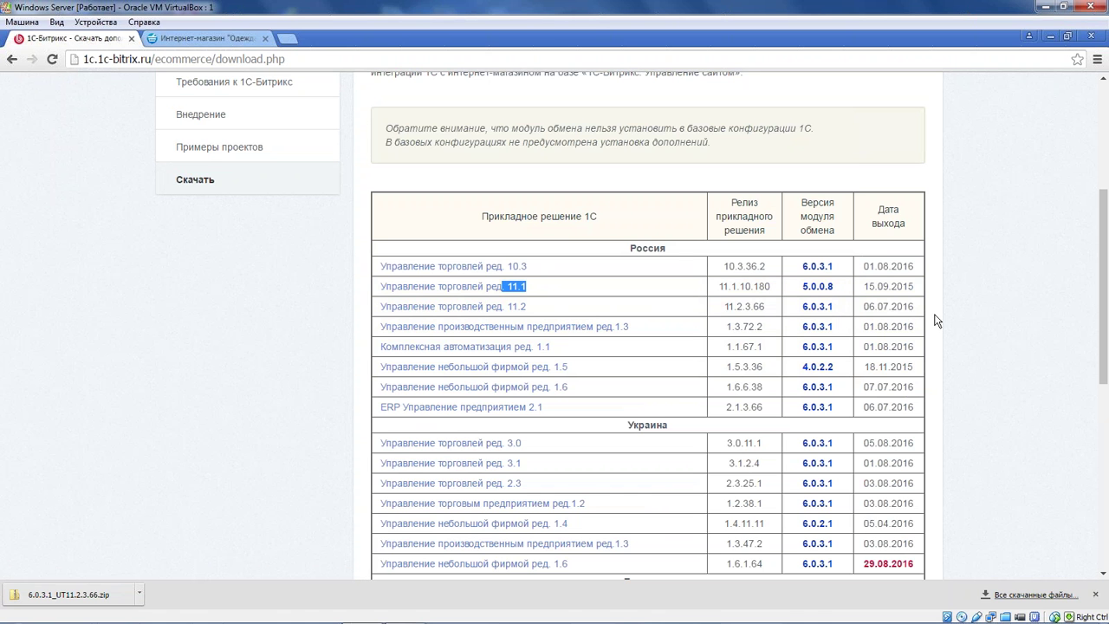
- Open the download page for 1С-Битрикс 24 + «1С» and review the «1С:Треккер Битрикс24» modules
scroll(934, 321, up, 4)
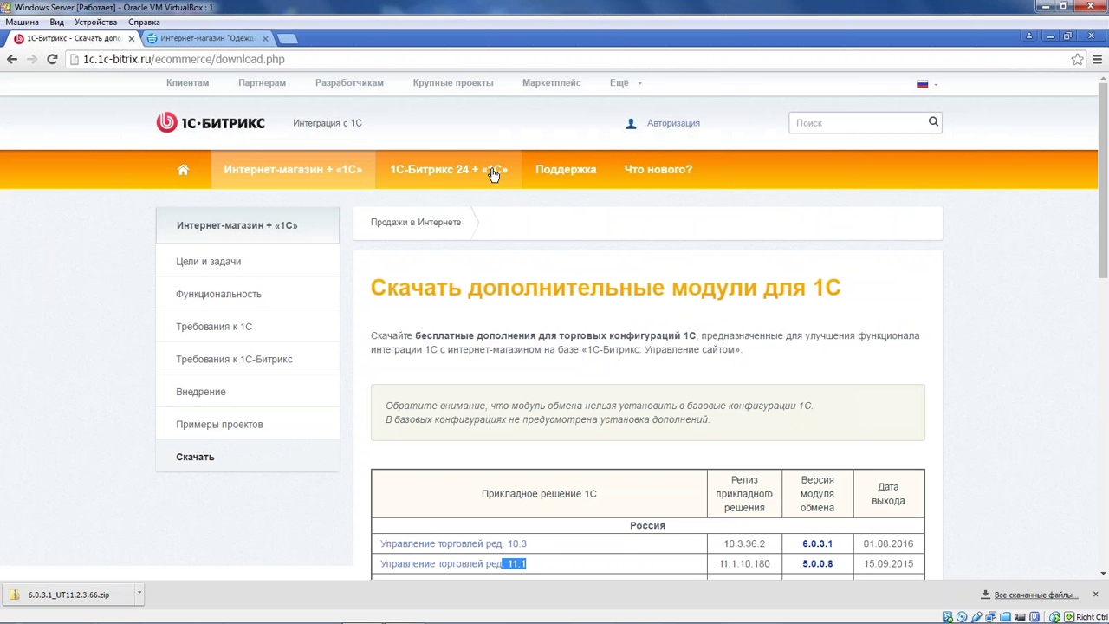
mouse_move(491, 171)
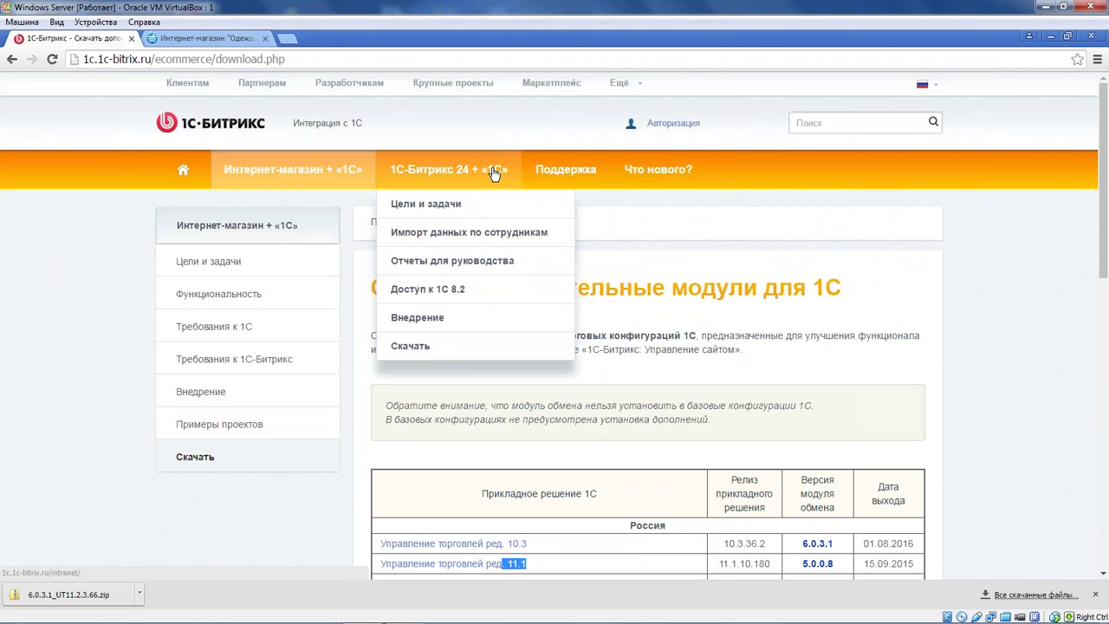
click(468, 344)
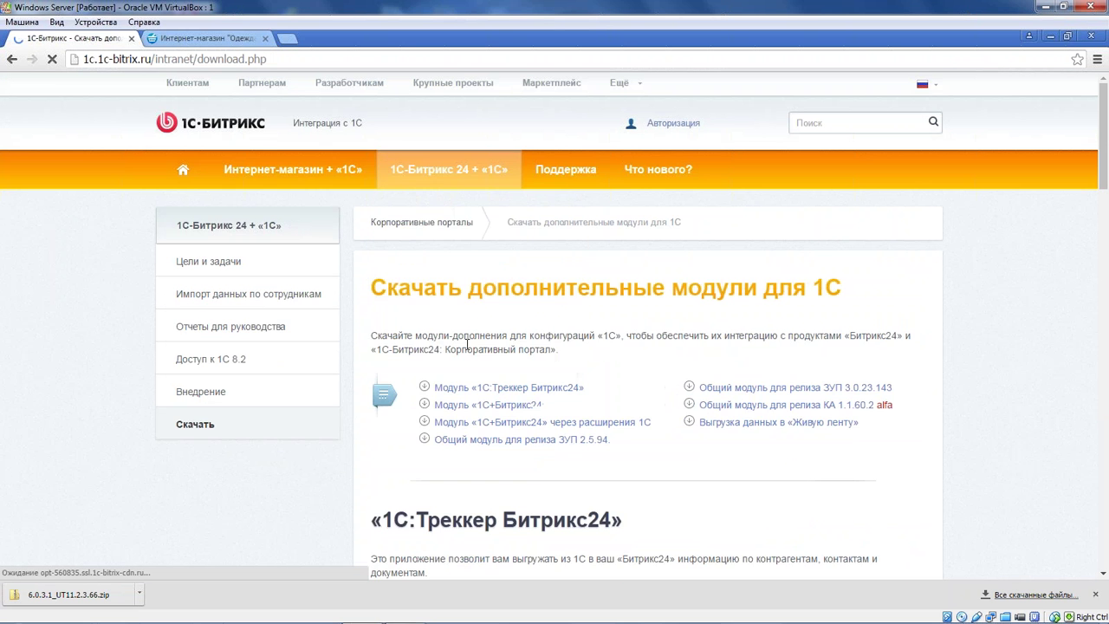
scroll(567, 277, down, 3)
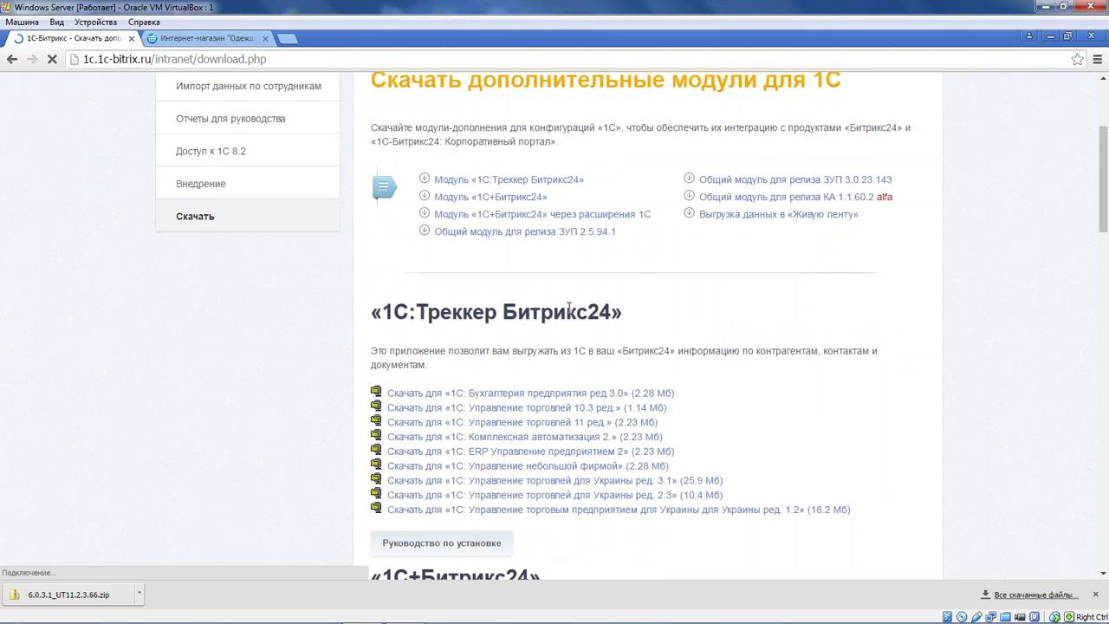
scroll(669, 253, down, 1)
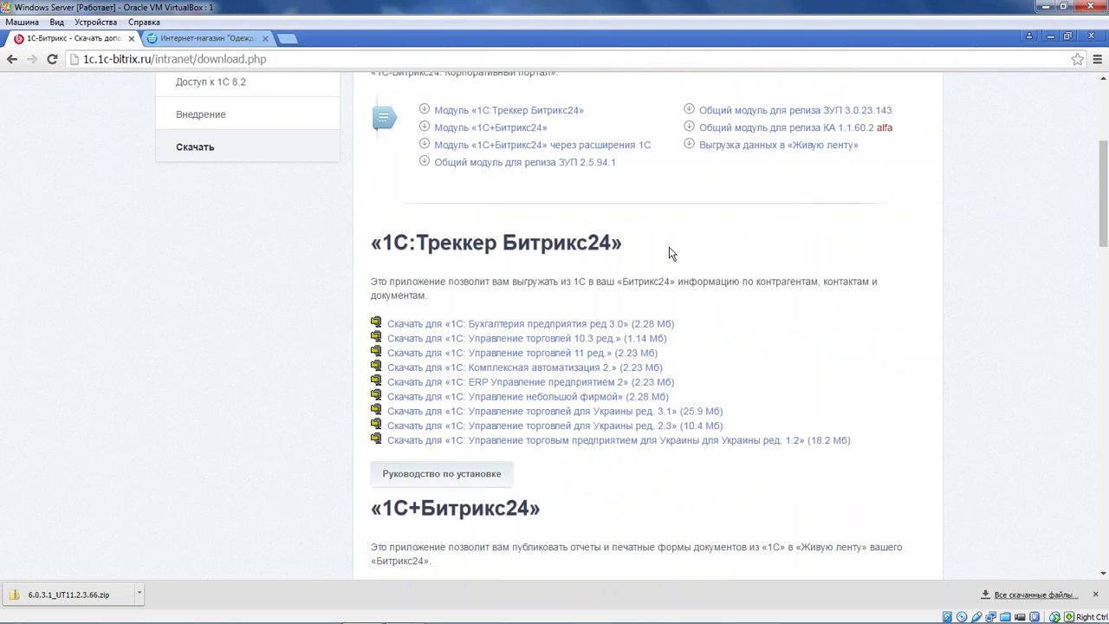
scroll(669, 253, down, 2)
scroll(669, 253, down, 1)
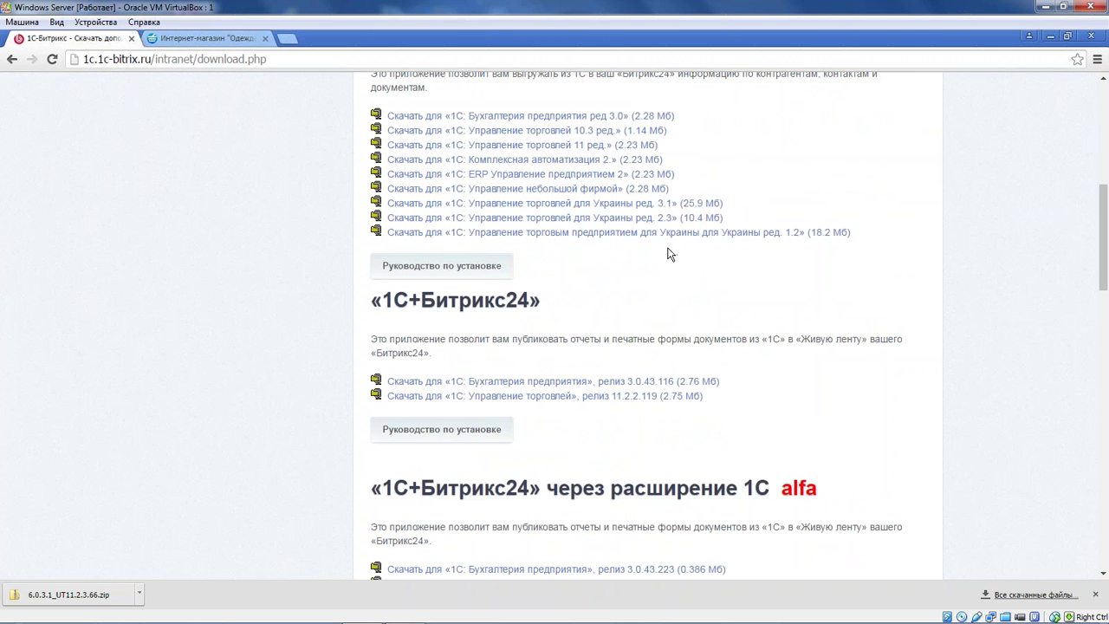
- Review the «1С+Битрикс24» modules, including the alfa version that works through the 1С extension
scroll(668, 254, down, 1)
scroll(668, 253, down, 3)
scroll(379, 337, up, 2)
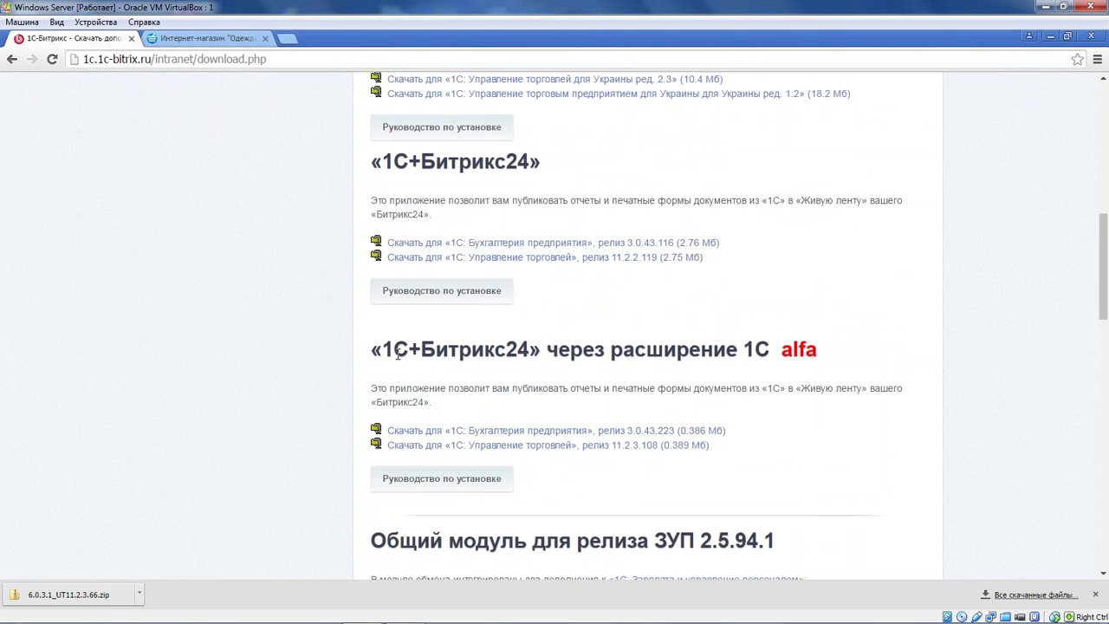
drag(381, 348, 824, 354)
click(667, 349)
scroll(669, 347, up, 6)
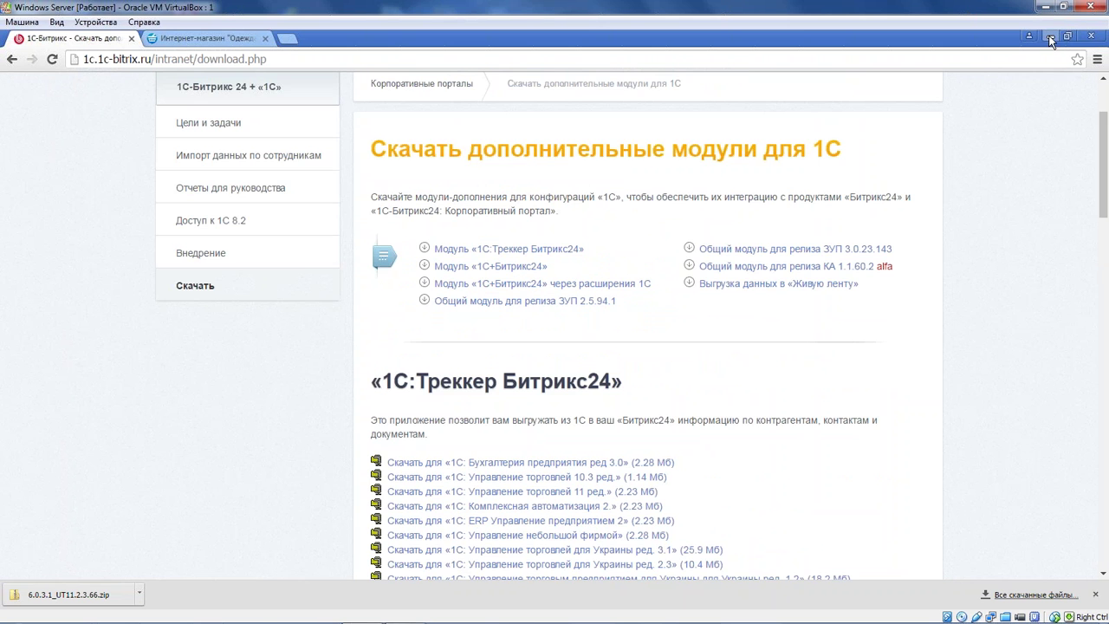
- Return to the Configurator and accept the changes to the configuration's information structure
click(1050, 38)
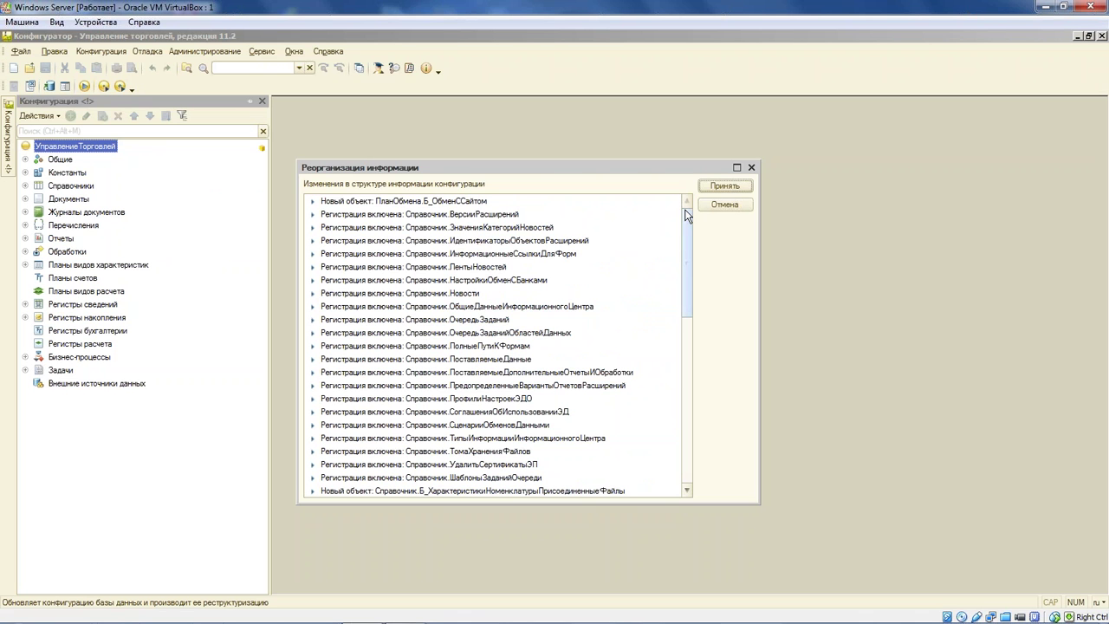
click(741, 186)
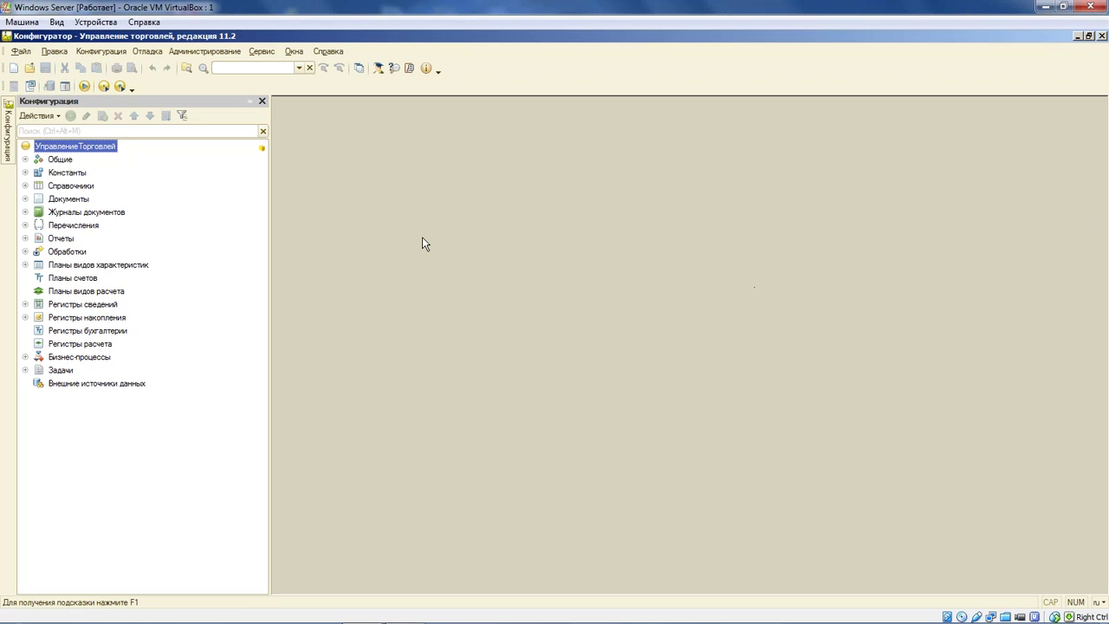
- Launch 1С:Предприятие in debugging mode and close the two warning news pages
click(87, 211)
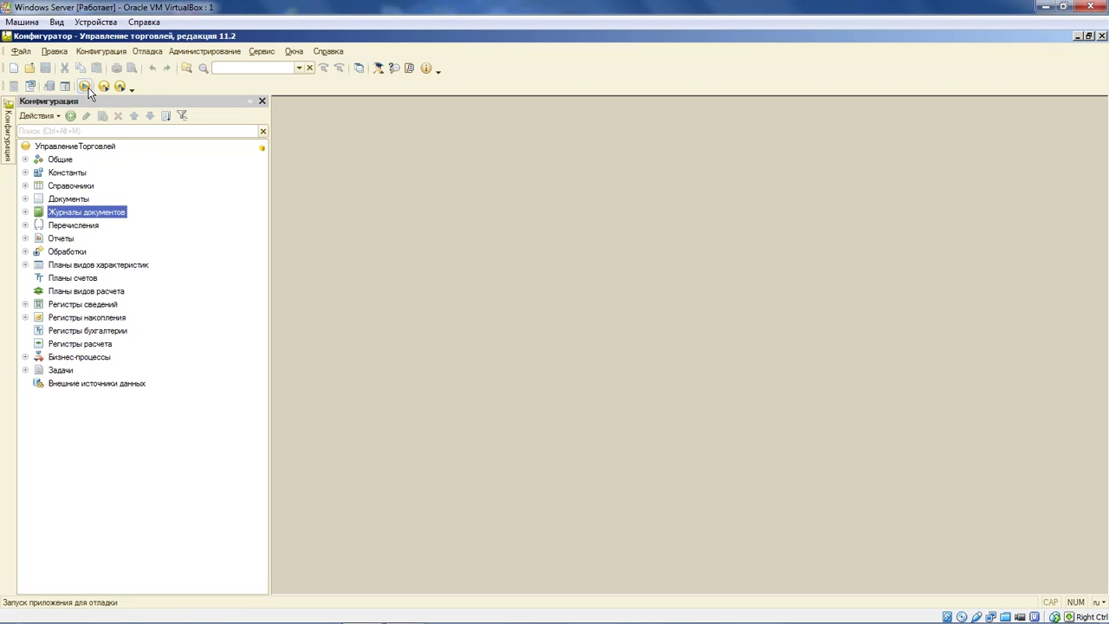
click(86, 87)
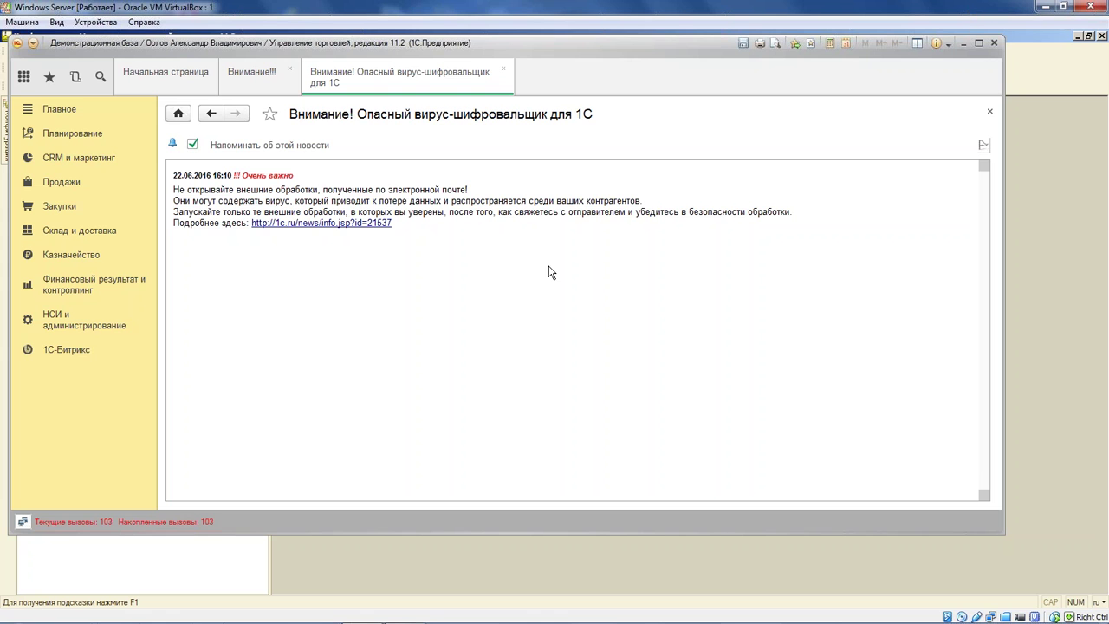
click(989, 112)
click(990, 114)
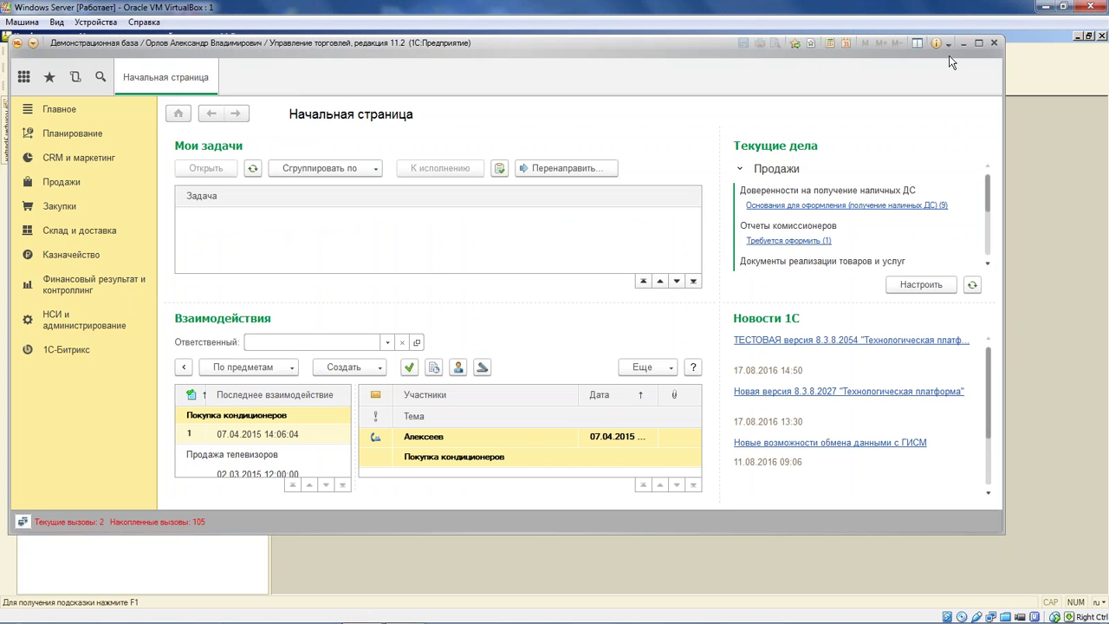
- Switch back to Chrome and open the module download page for Интернет-магазин + «1С»
key(alt+Tab)
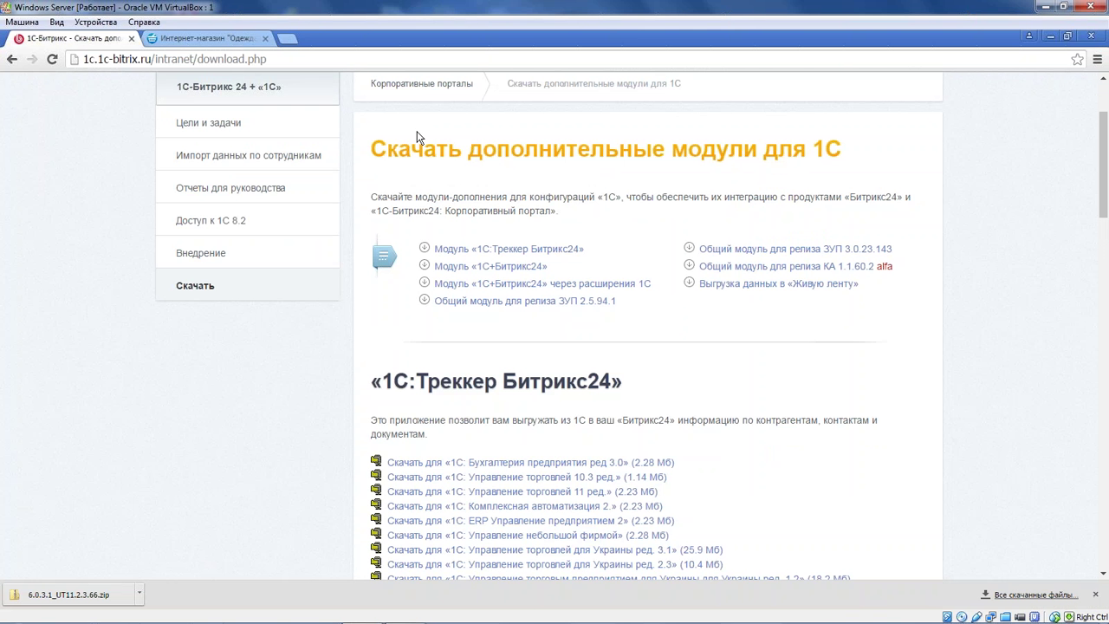
scroll(416, 137, up, 3)
mouse_move(293, 169)
click(236, 370)
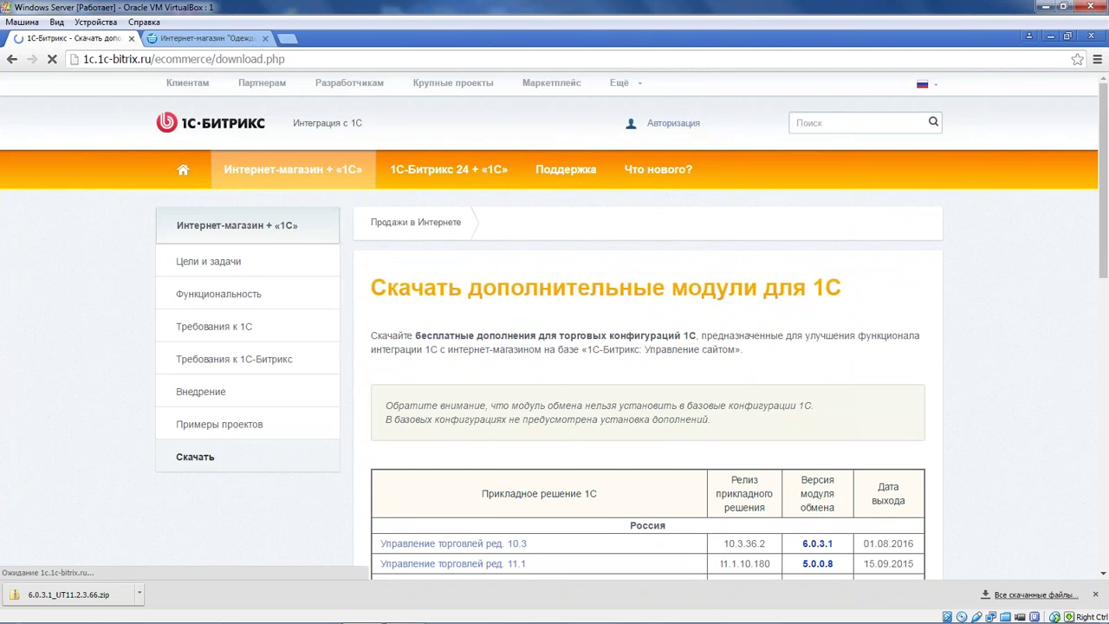
- Examine the table of exchange modules for the Russian 1С configurations, including ERP Управление предприятием 2.1
scroll(545, 421, down, 3)
drag(555, 414, 395, 410)
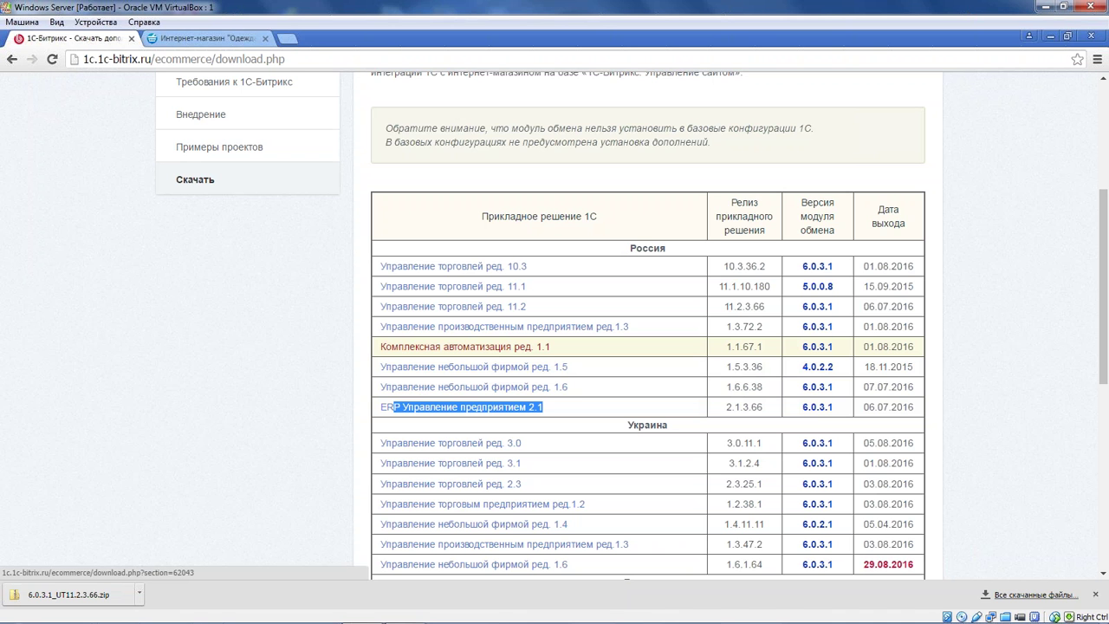
click(366, 414)
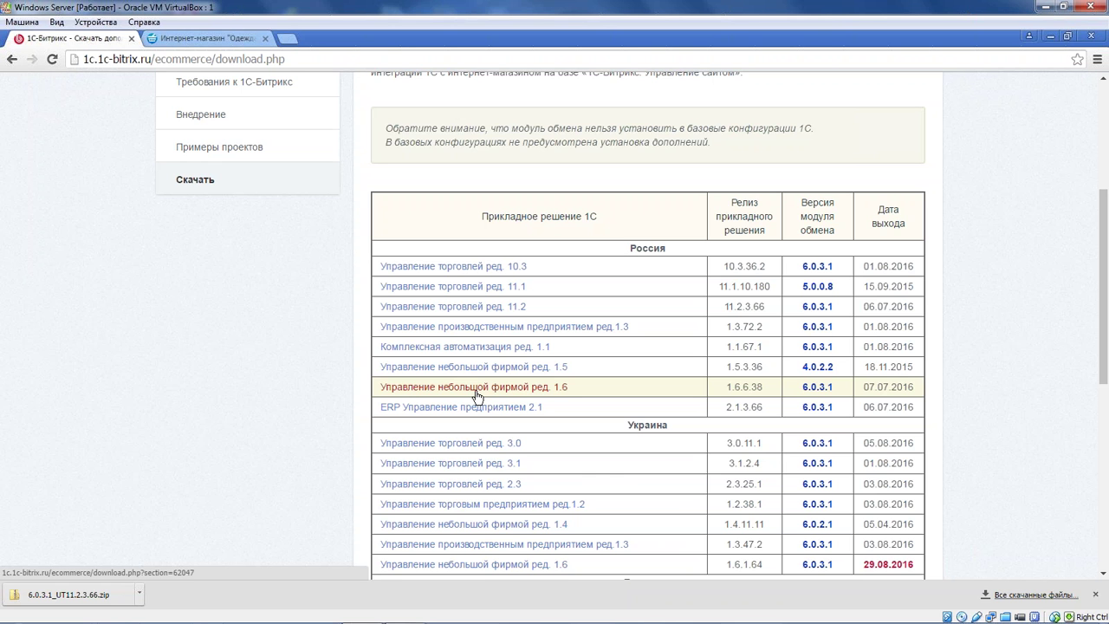
- Return to 1С:Предприятие, maximize its window and open the Номенклатура list from НСИ и администрирование
click(1047, 36)
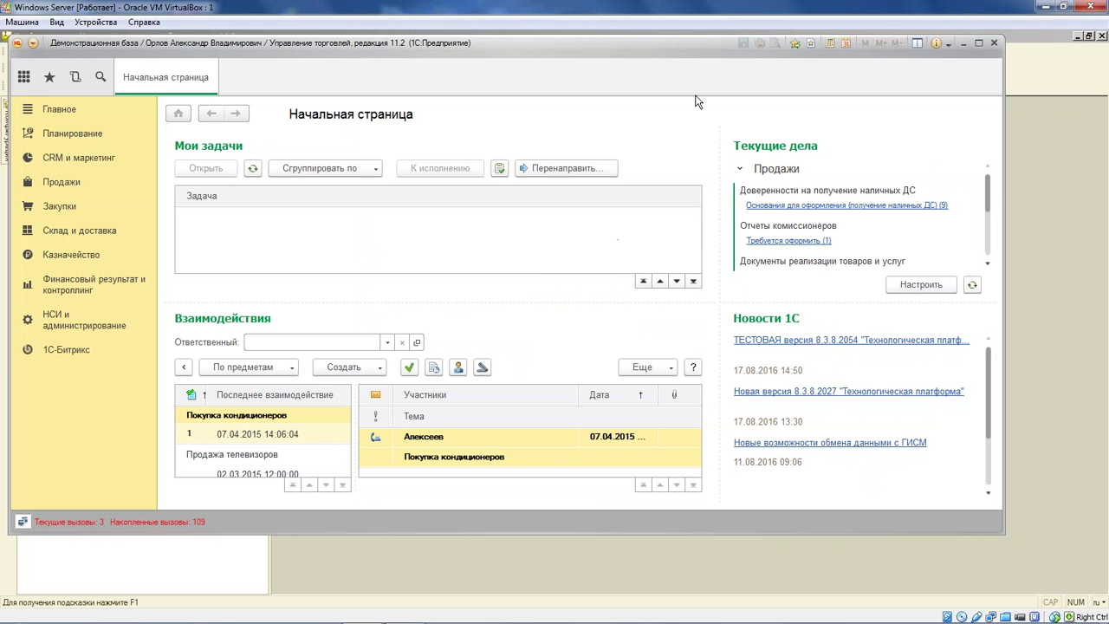
double_click(695, 43)
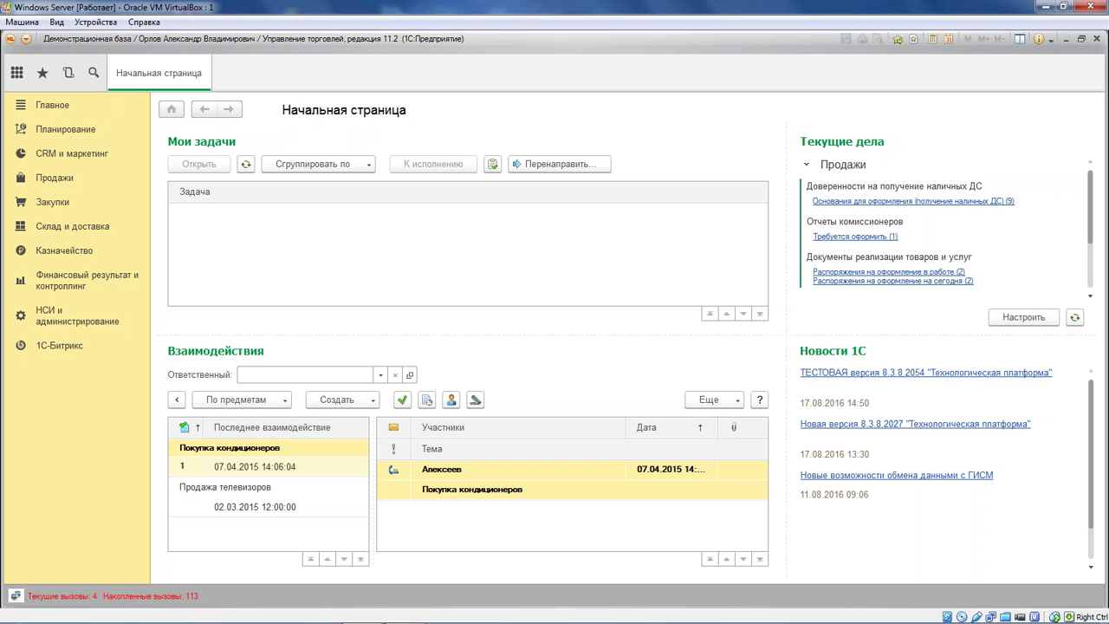
click(77, 316)
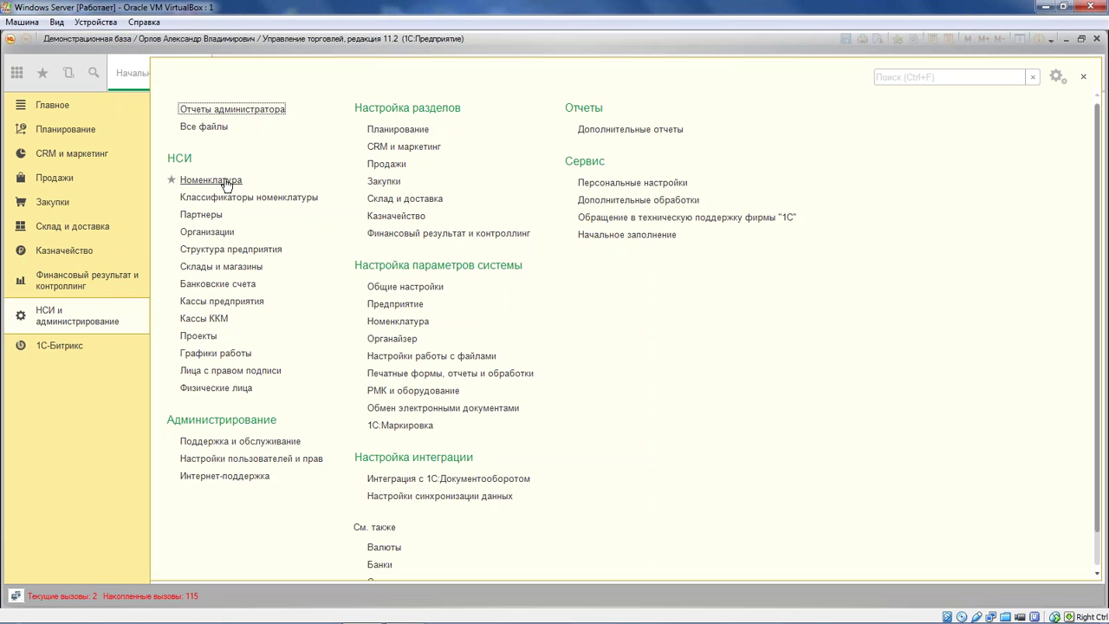
click(229, 180)
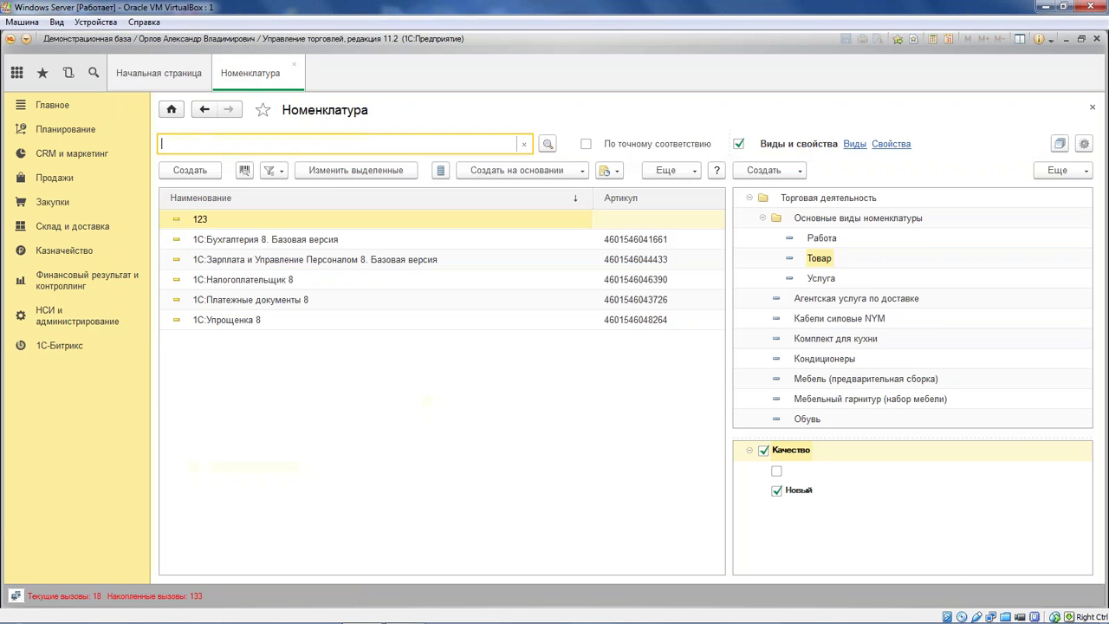
- Collapse the Основные виды номенклатуры group and select the parent group Торговая деятельность
click(763, 220)
click(762, 219)
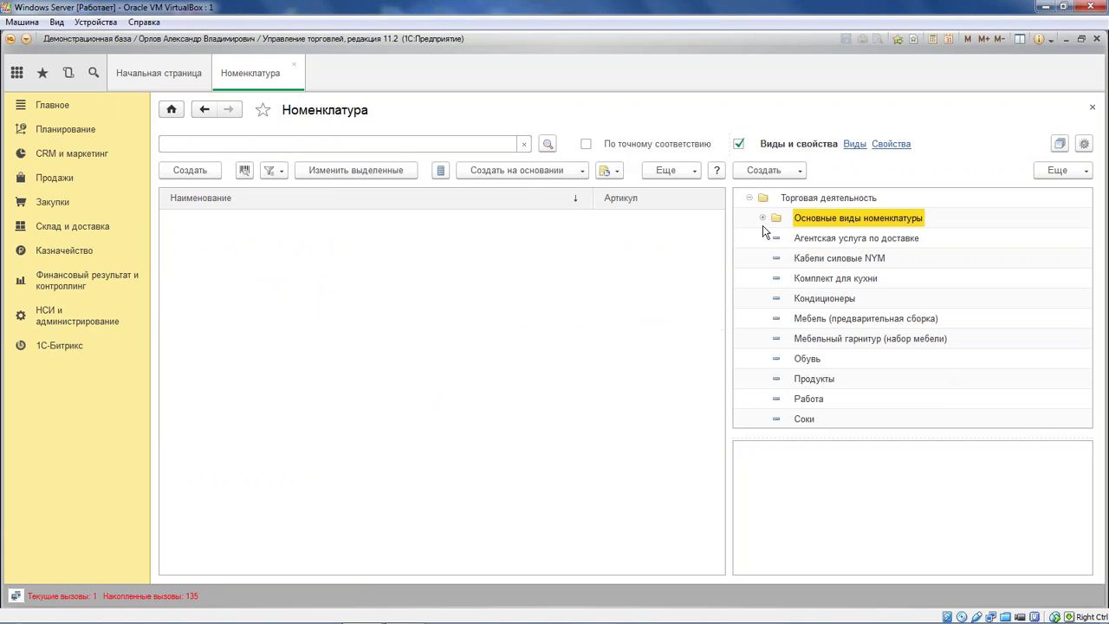
click(804, 205)
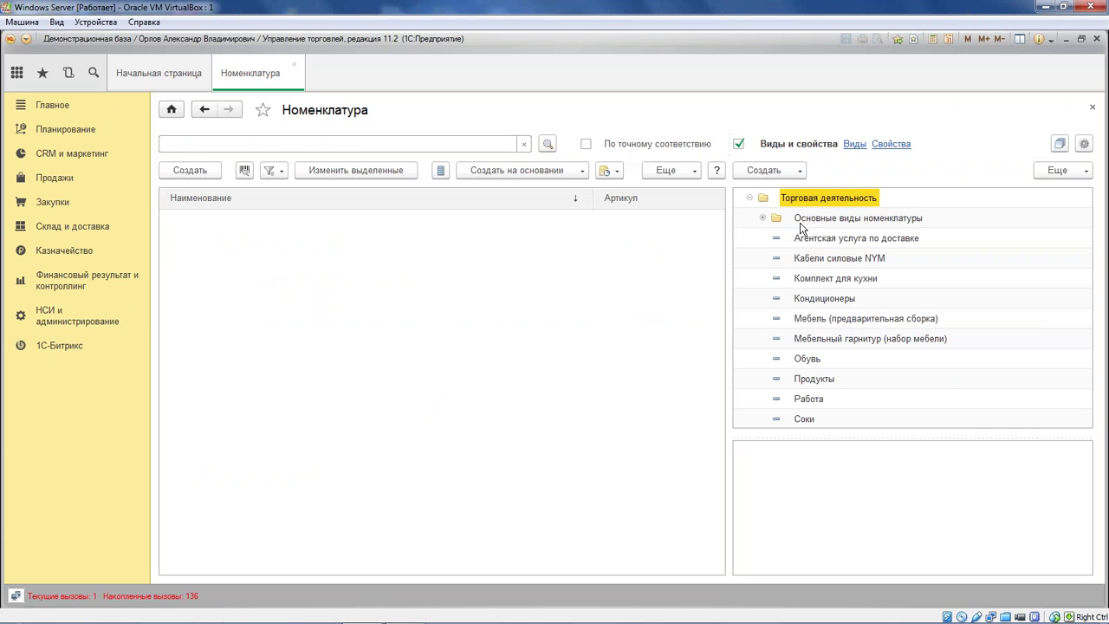
click(778, 174)
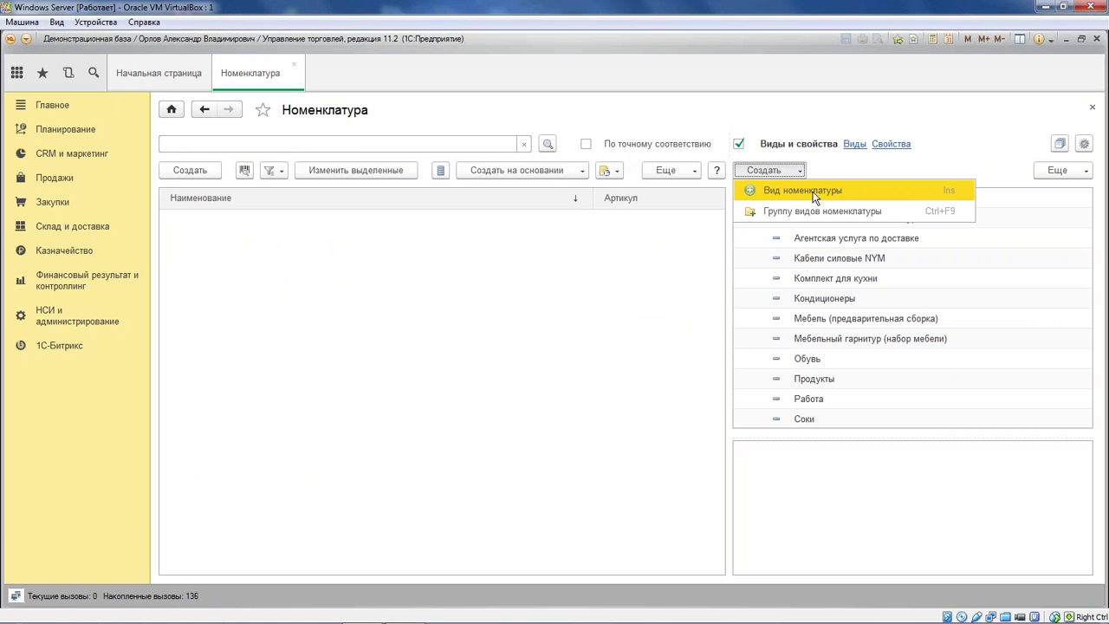
click(814, 192)
click(981, 138)
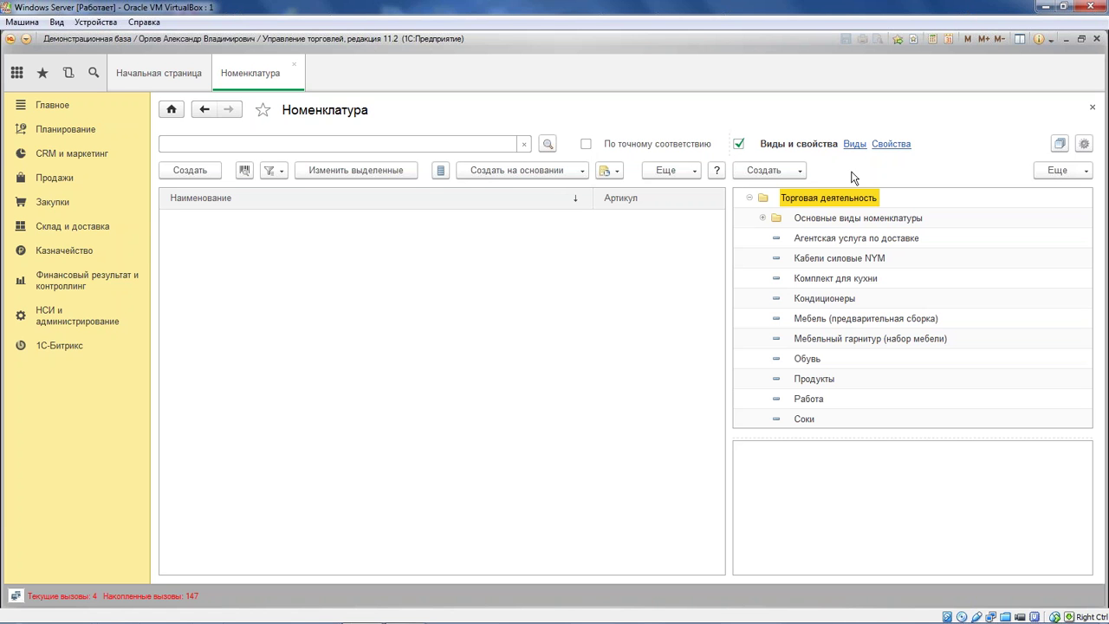
- Start a new item type named «Товар без характеристик» in the Торговая деятельность group with access group Прочее, and enlarge its form
click(777, 172)
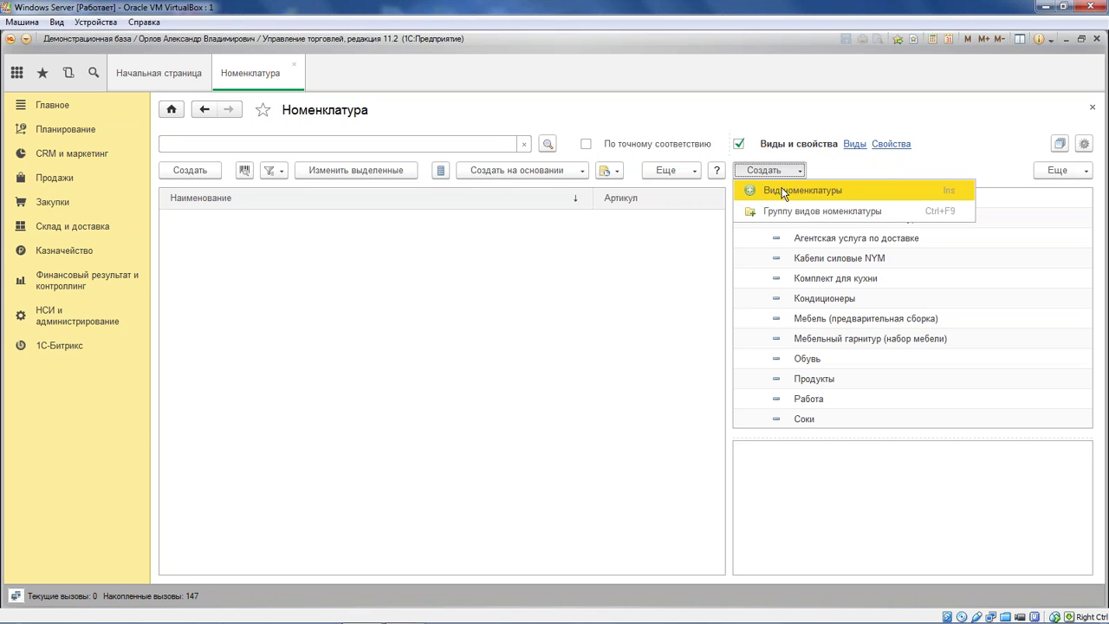
click(782, 191)
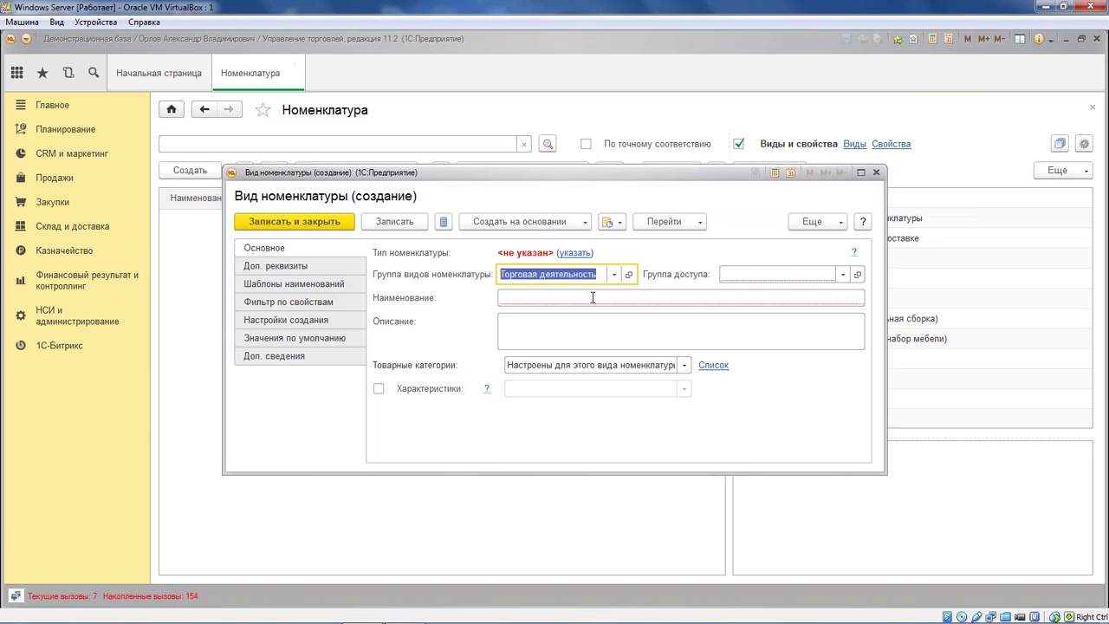
text(Т)
key(BackSpace)
text(Товар без)
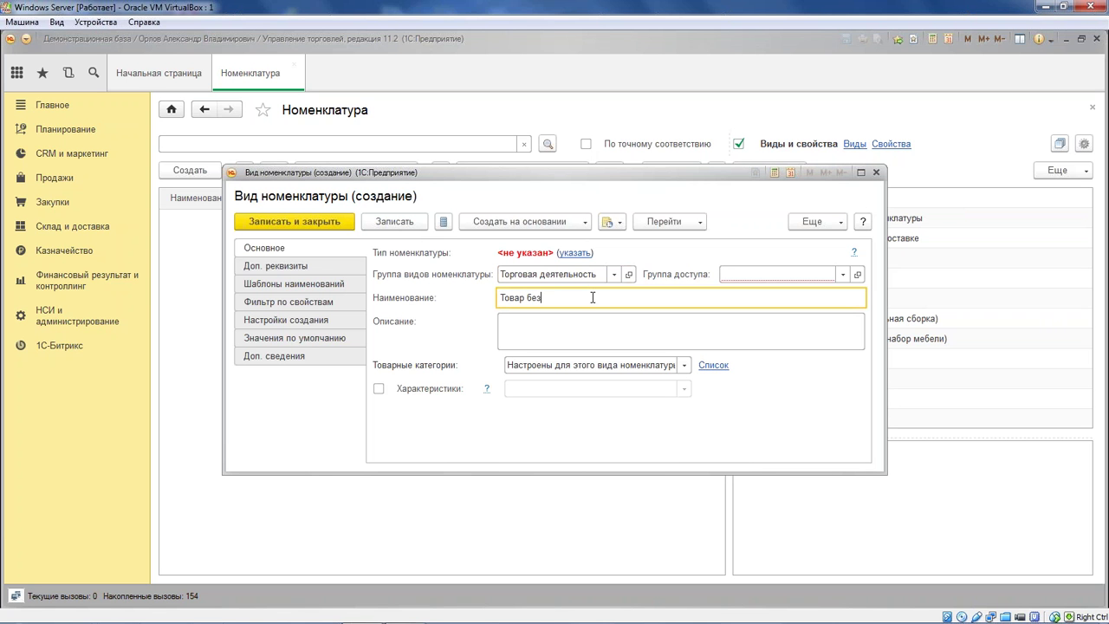
text( характеристик)
click(842, 275)
click(773, 397)
click(577, 324)
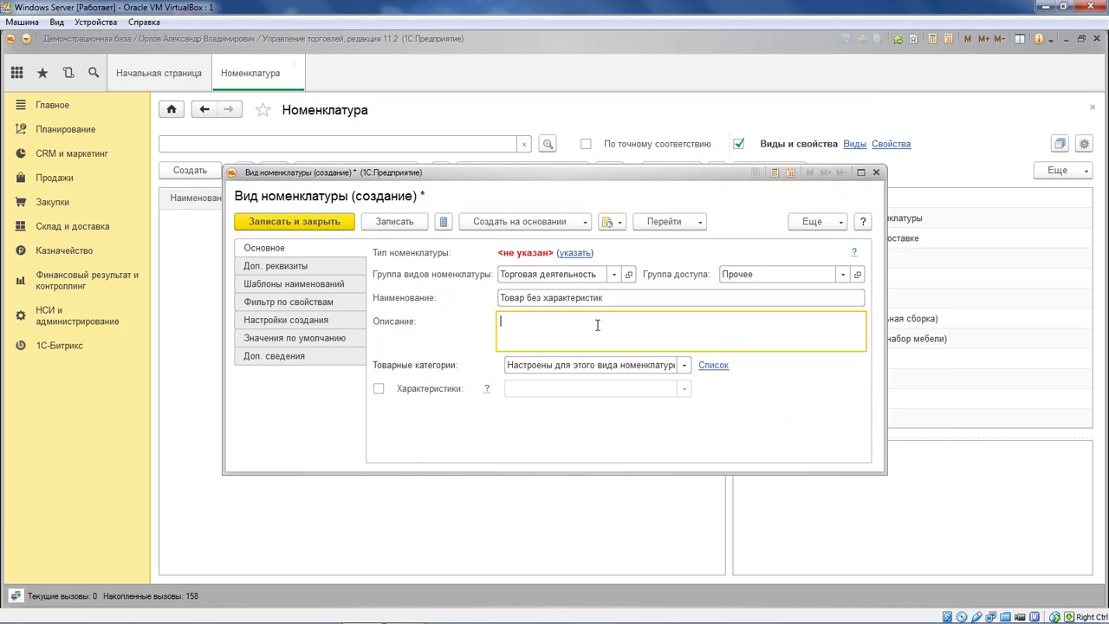
drag(661, 181, 642, 101)
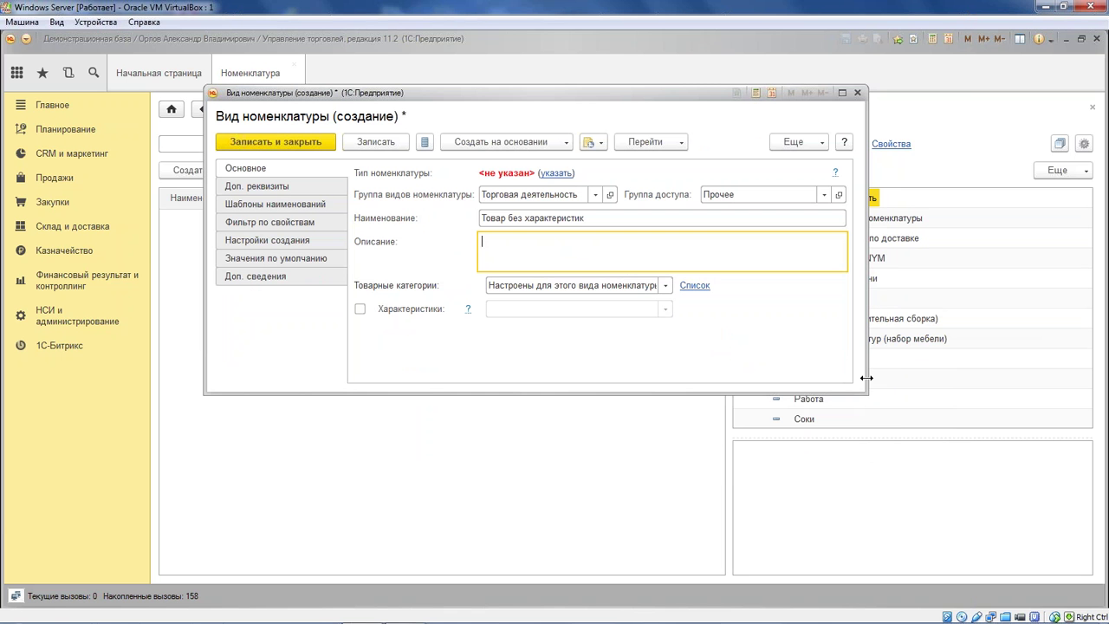
drag(866, 392, 959, 442)
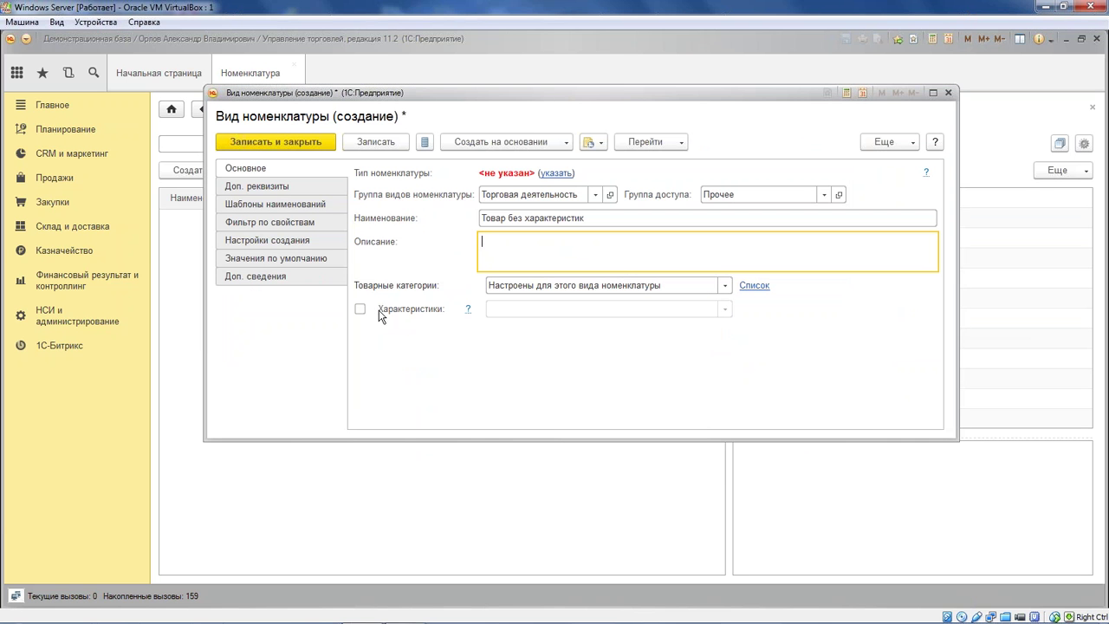
- Try to add a new additional attribute specific to the item type «Товар без характеристик»
click(278, 193)
click(391, 194)
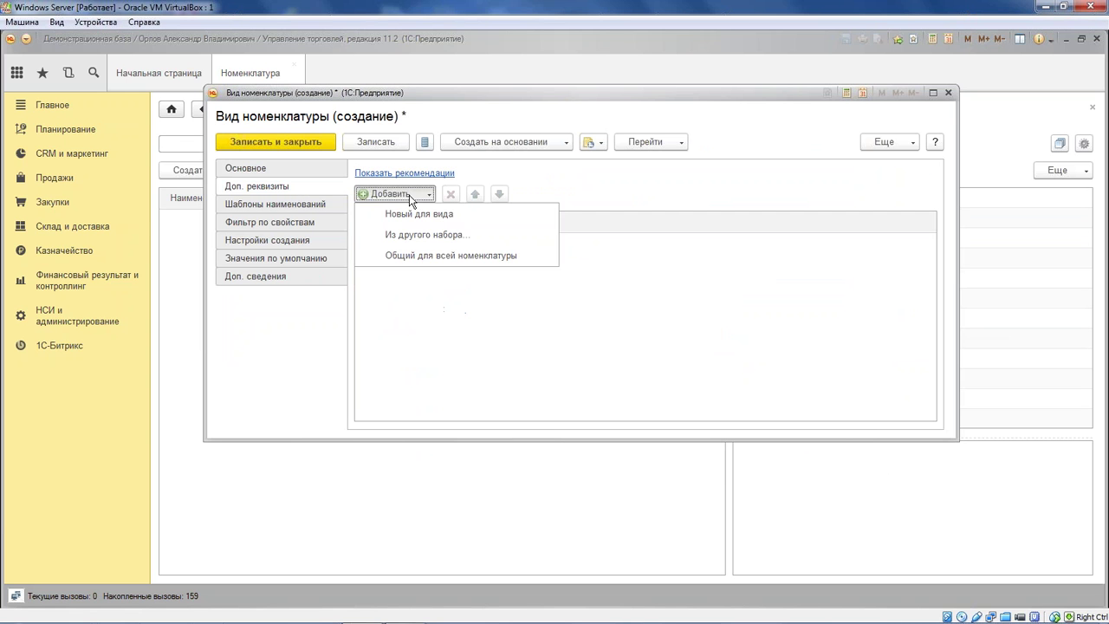
click(480, 328)
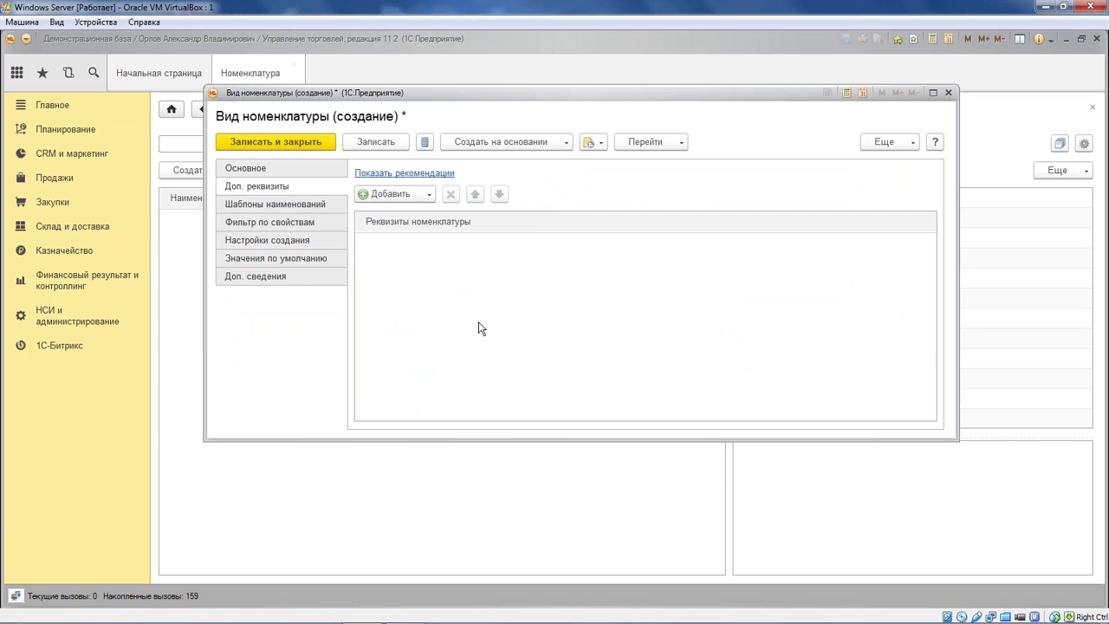
click(400, 194)
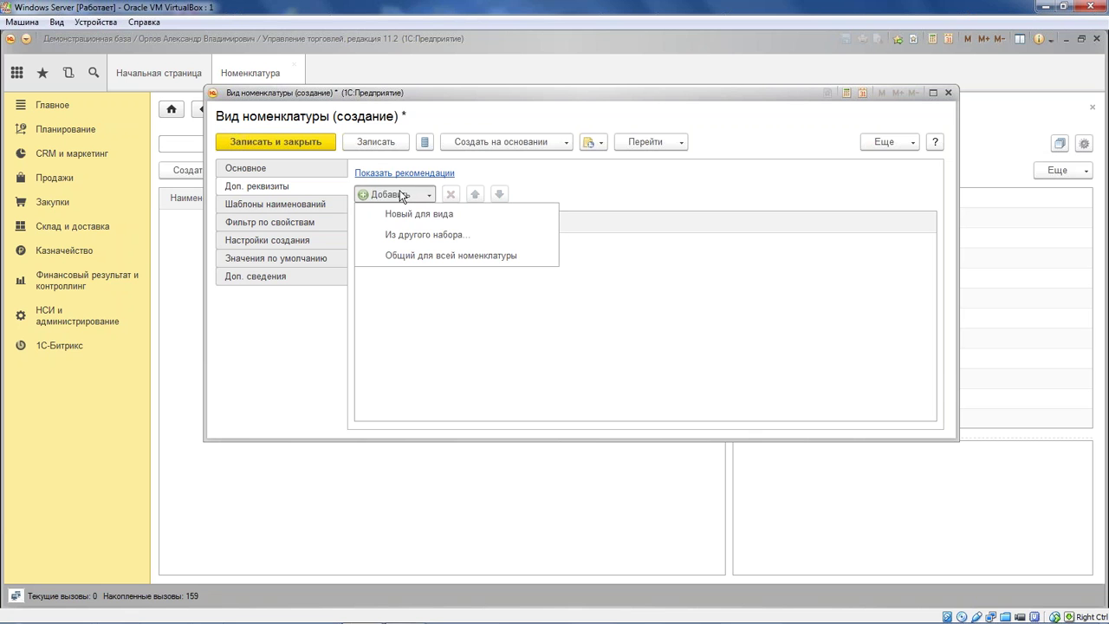
click(442, 214)
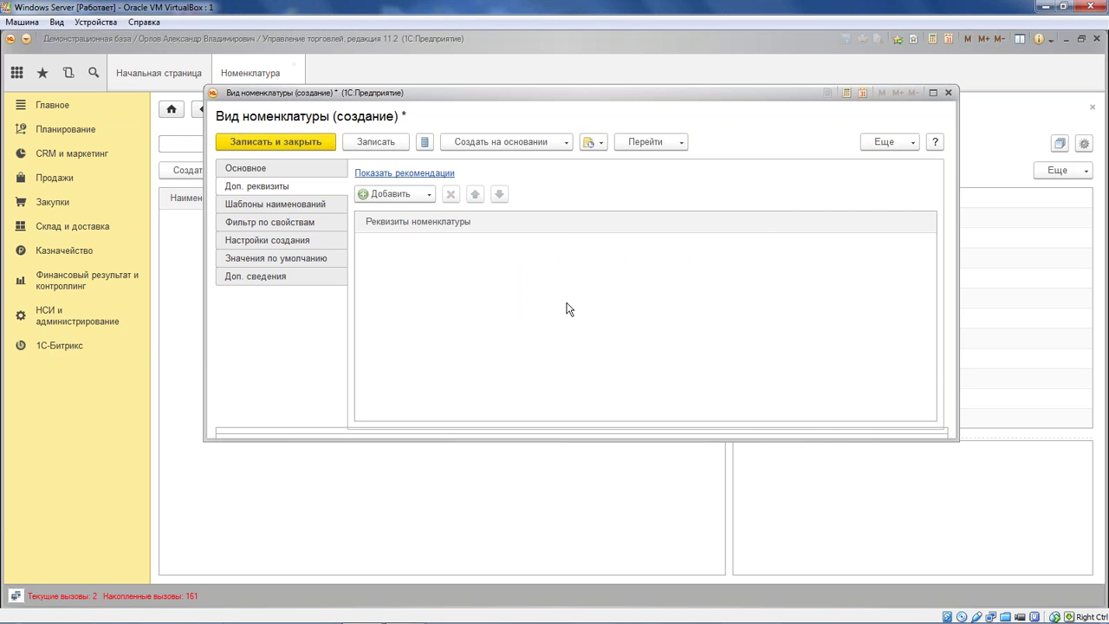
- Set the Тип номенклатуры of the new item type to Товар
click(284, 169)
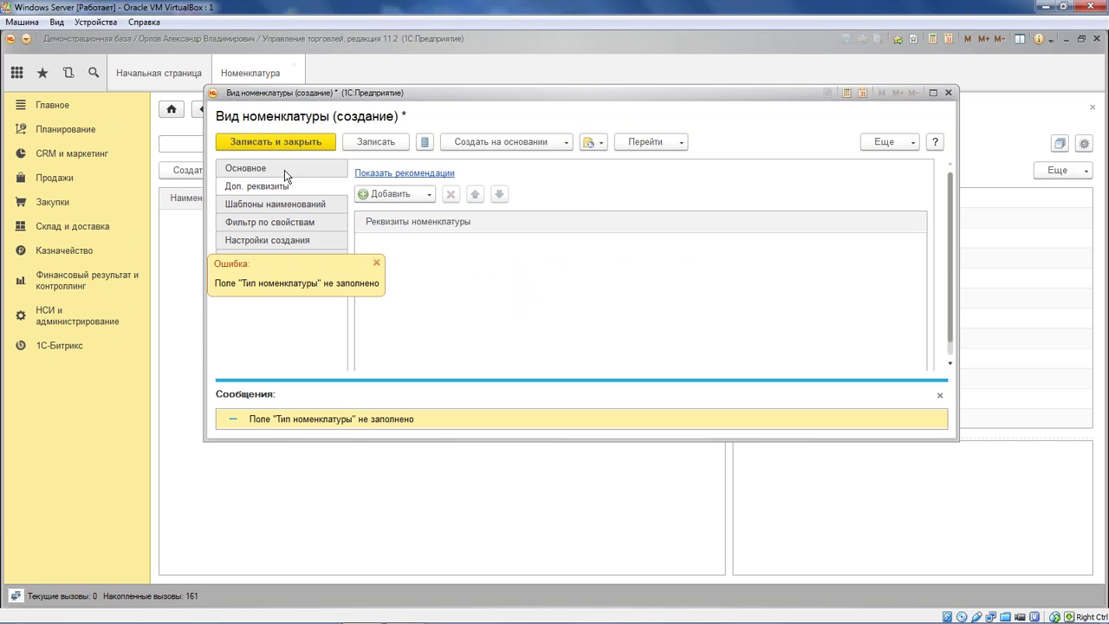
click(566, 174)
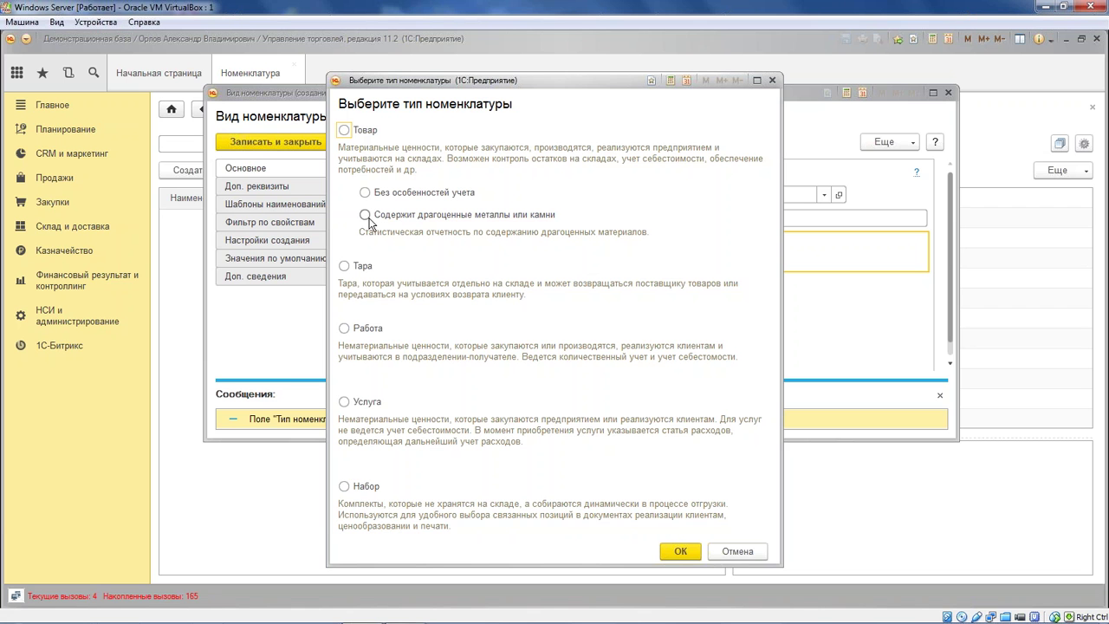
click(368, 132)
click(675, 551)
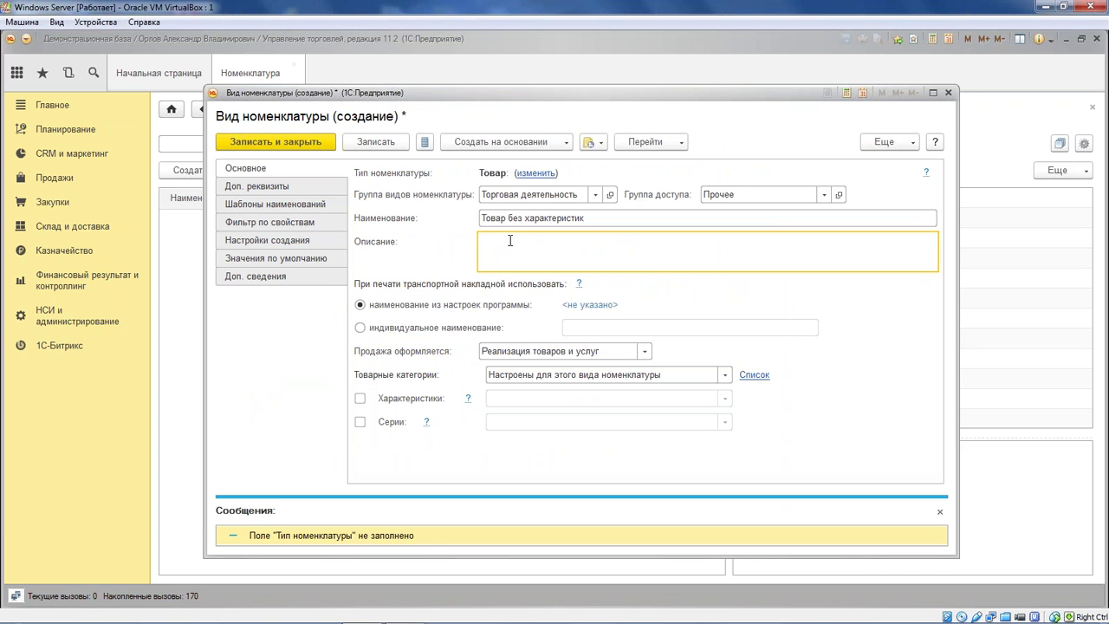
- Add a new additional attribute for this item type, saving the type when asked, and name the attribute «Страна производитель»
click(259, 187)
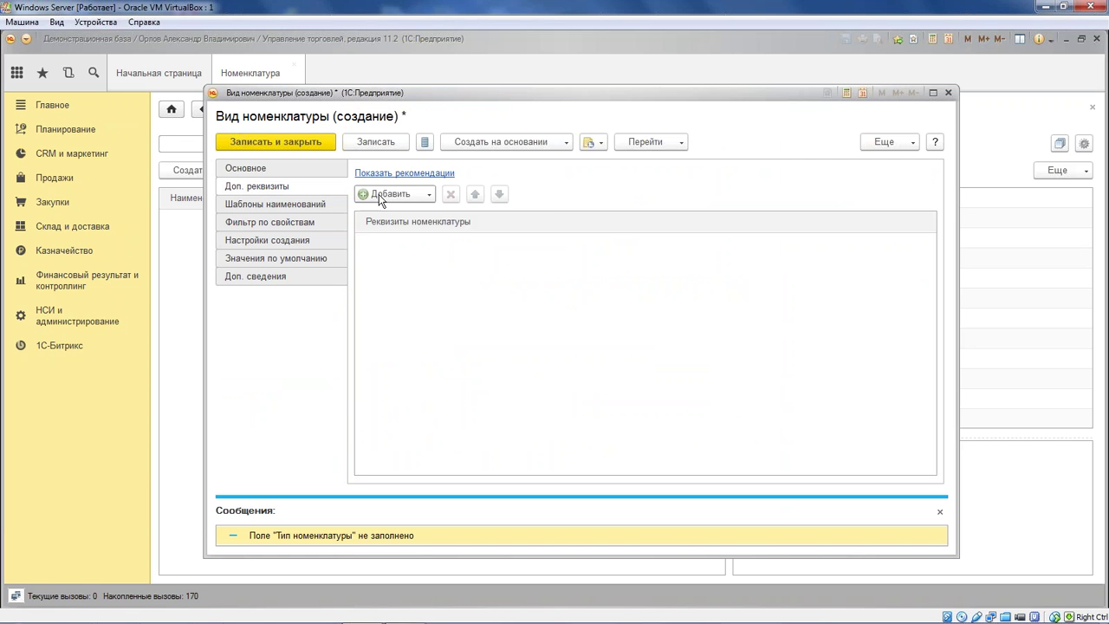
click(394, 193)
click(439, 217)
click(507, 351)
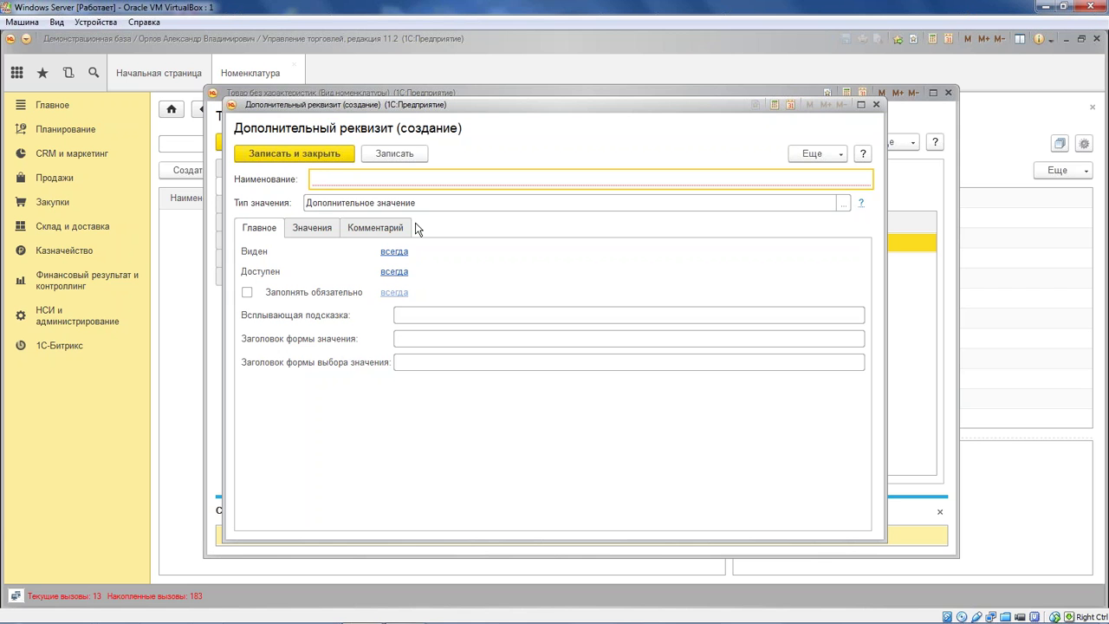
text(Стр)
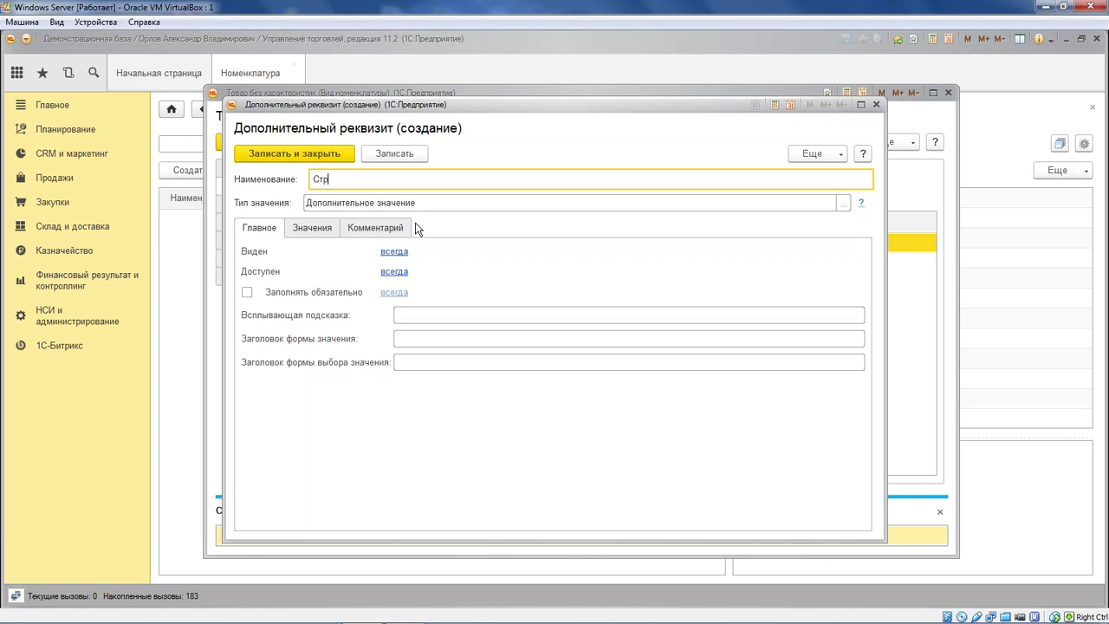
text(ана производитель)
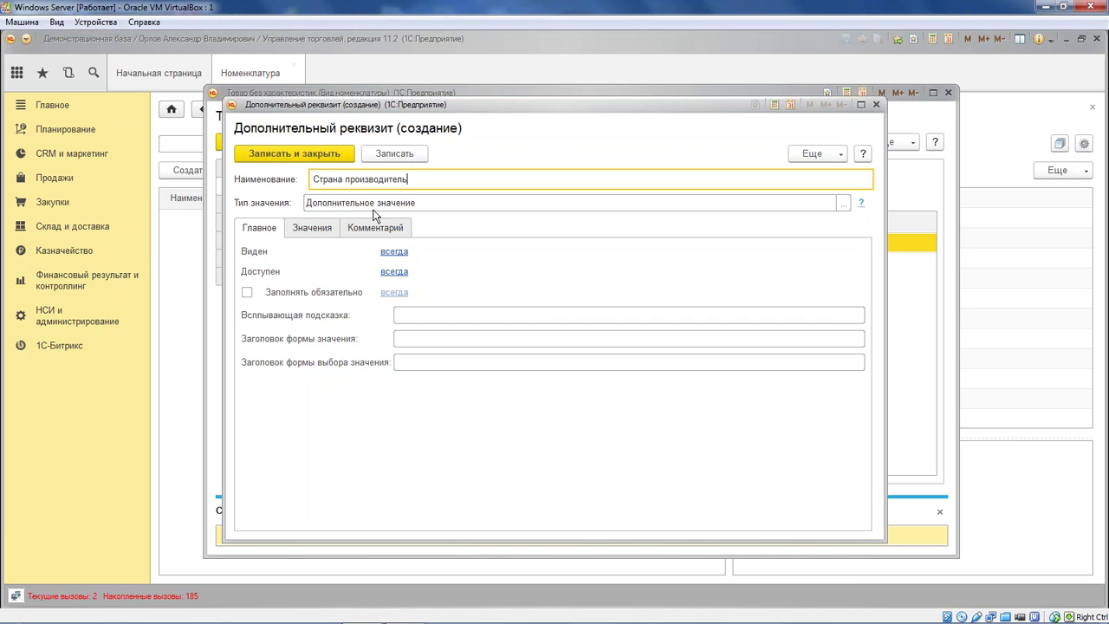
key(Tab)
- Choose Дополнительное значение as the value type of the attribute «Страна производитель»
click(843, 204)
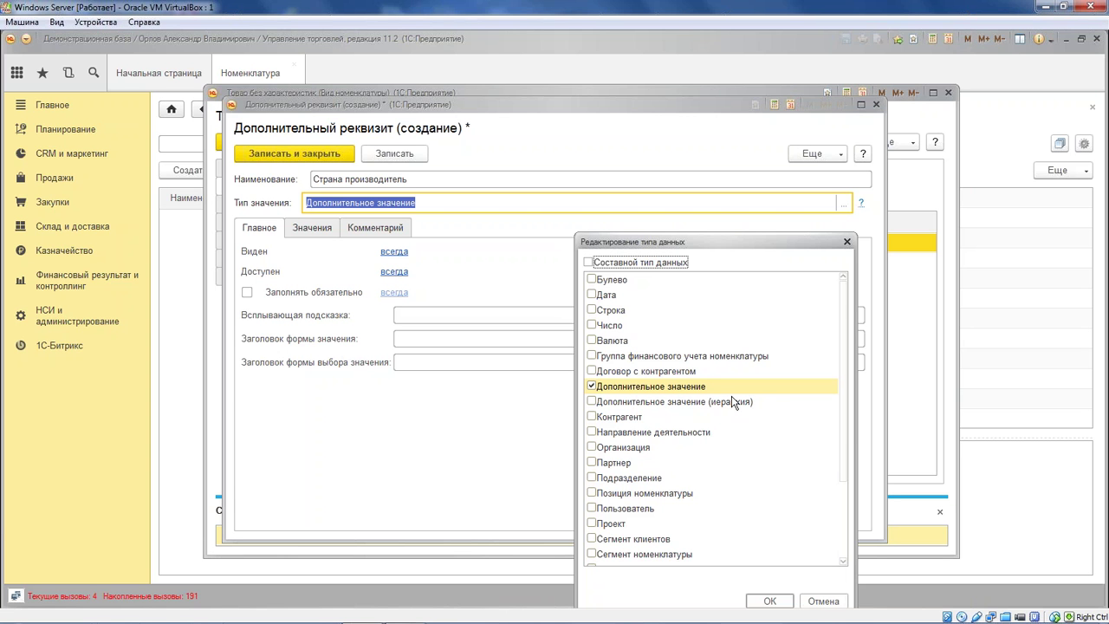
click(706, 387)
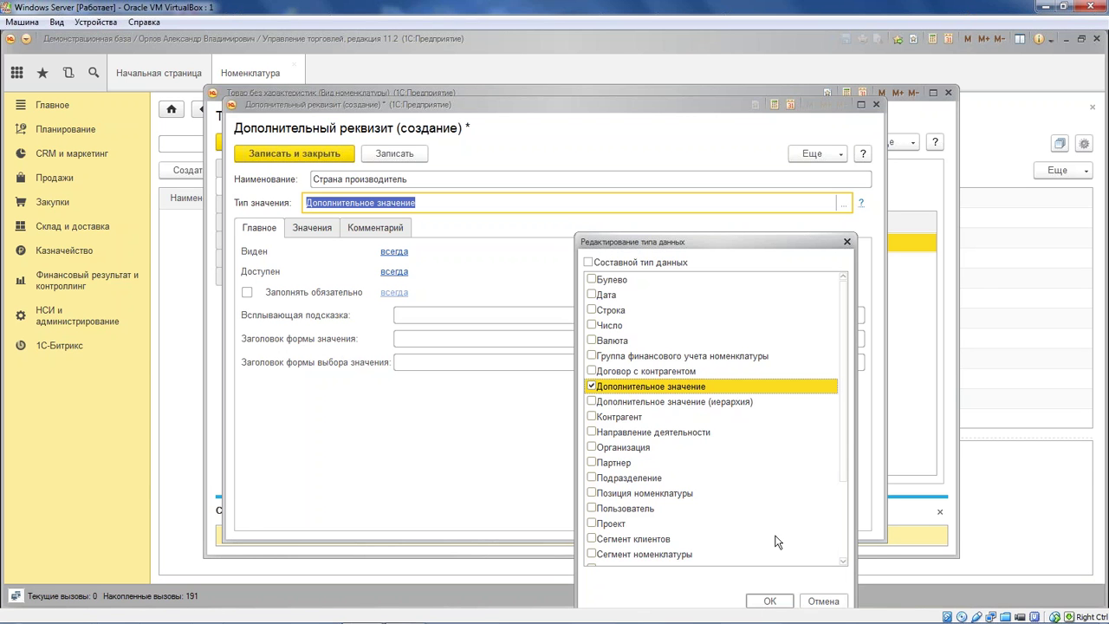
click(768, 601)
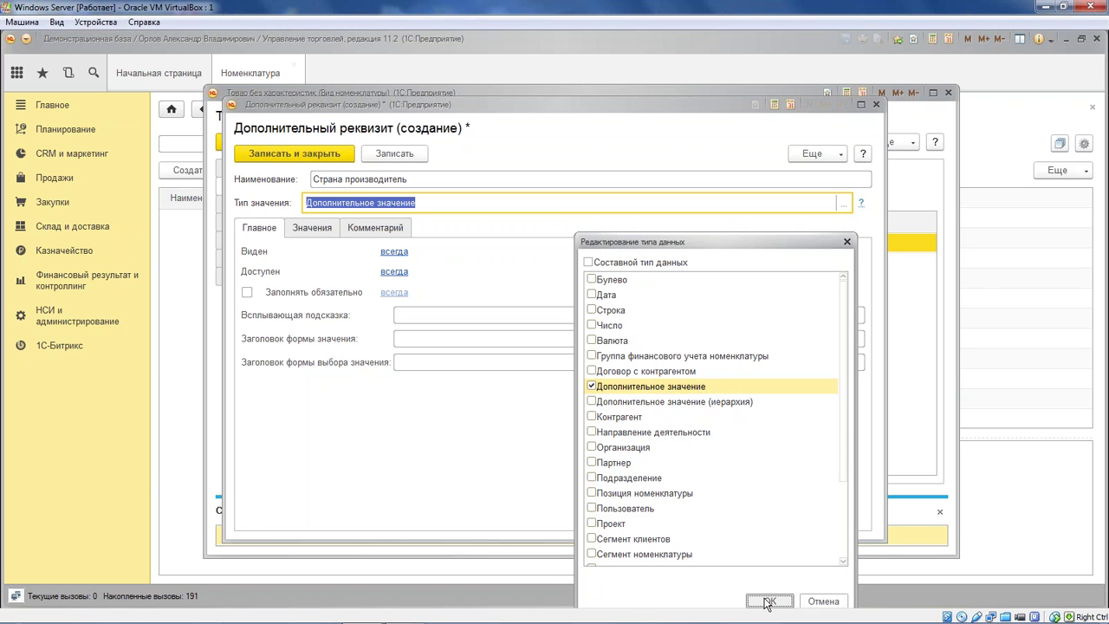
- Save the attribute and add «Россия» to its list of values
click(314, 231)
click(282, 262)
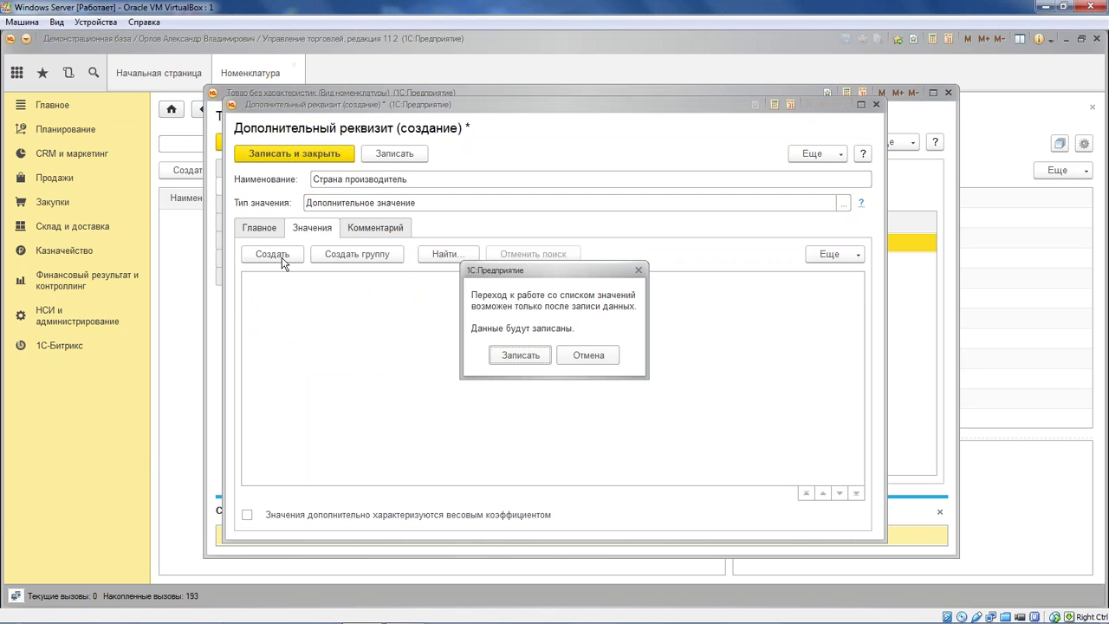
click(521, 355)
text(Россия)
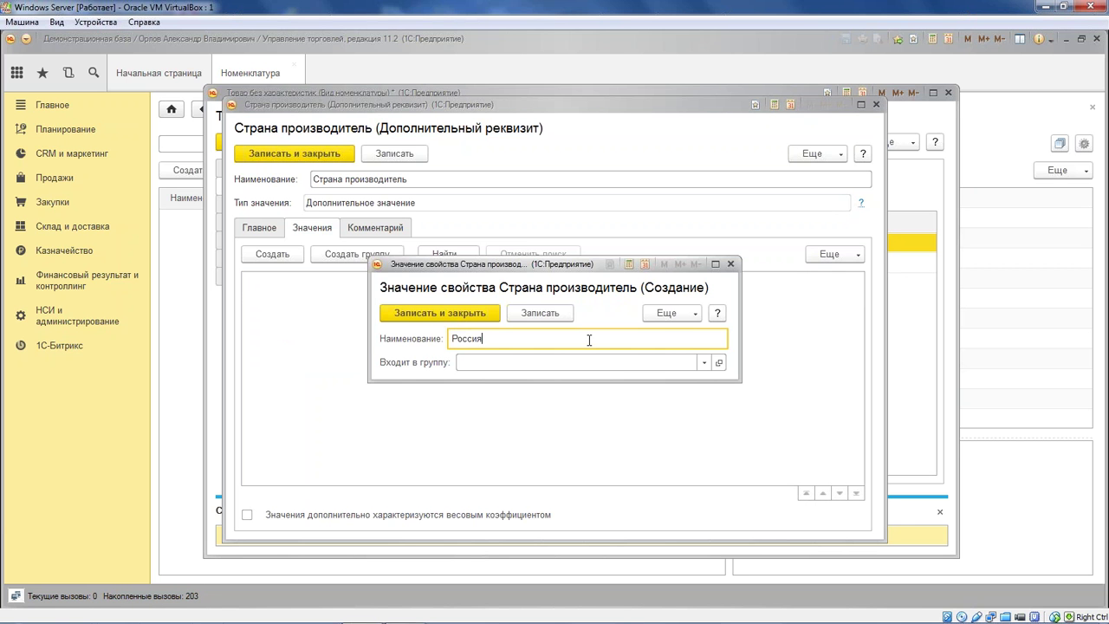
click(444, 312)
- Add the value «Китай» to the attribute, save and close it, and return to the item type's main settings
click(272, 253)
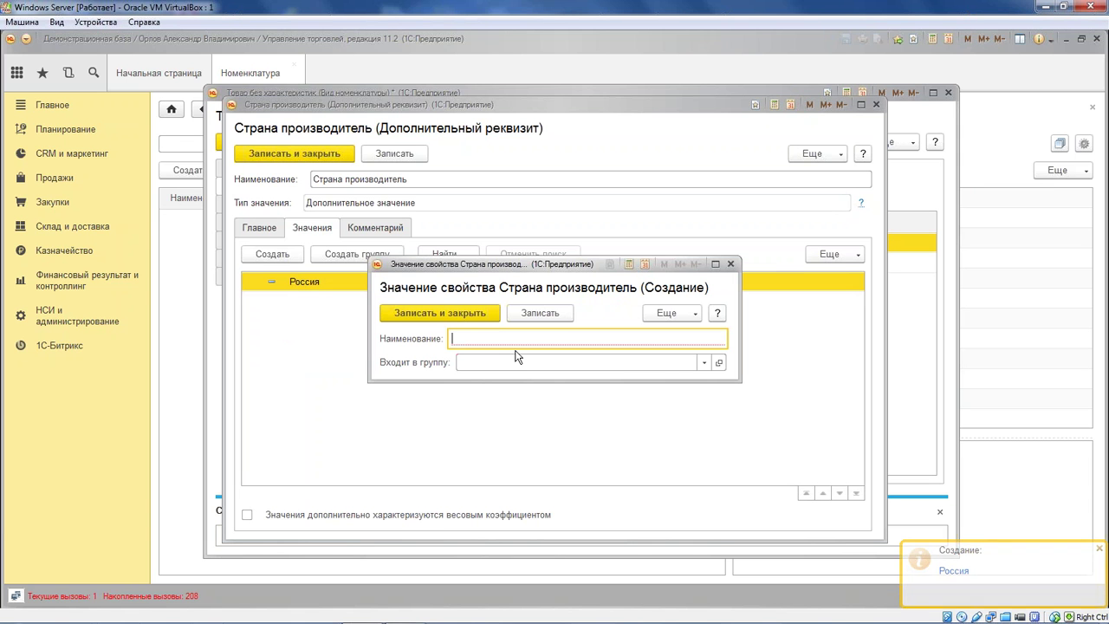
text(Кита)
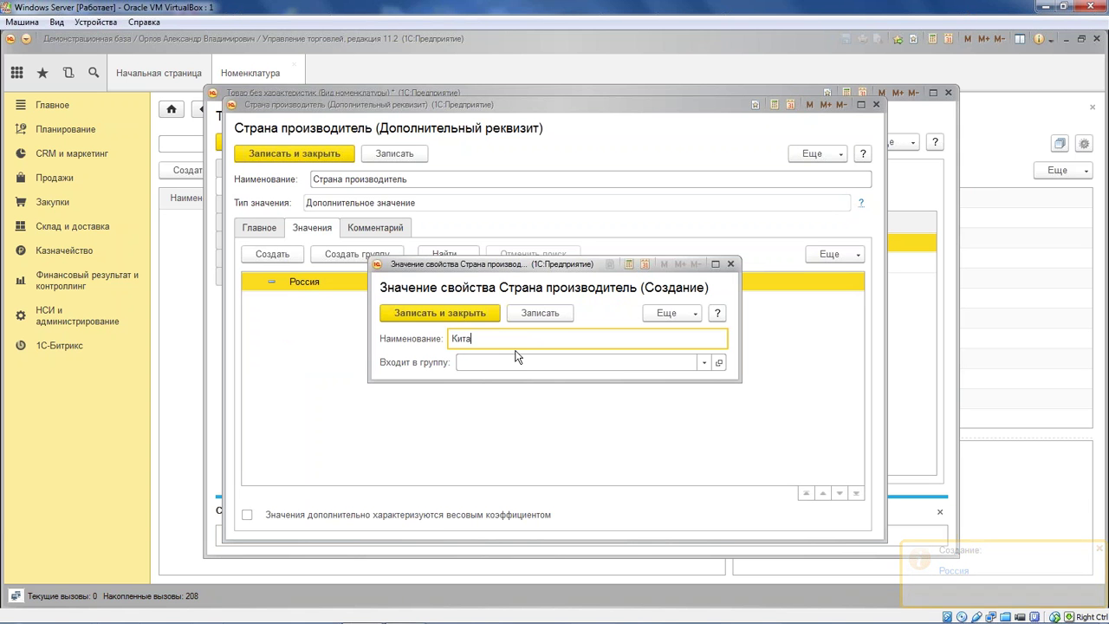
text(й)
click(407, 313)
click(308, 157)
click(284, 170)
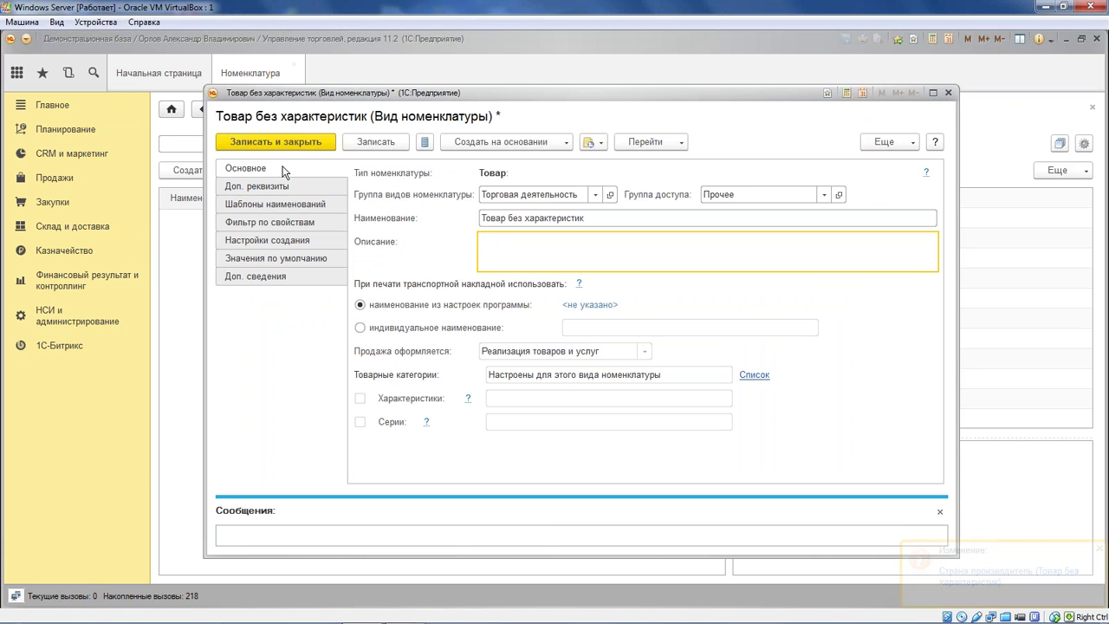
- Check the additional attributes of the item type «Товар без характеристик», then save and close it
click(281, 187)
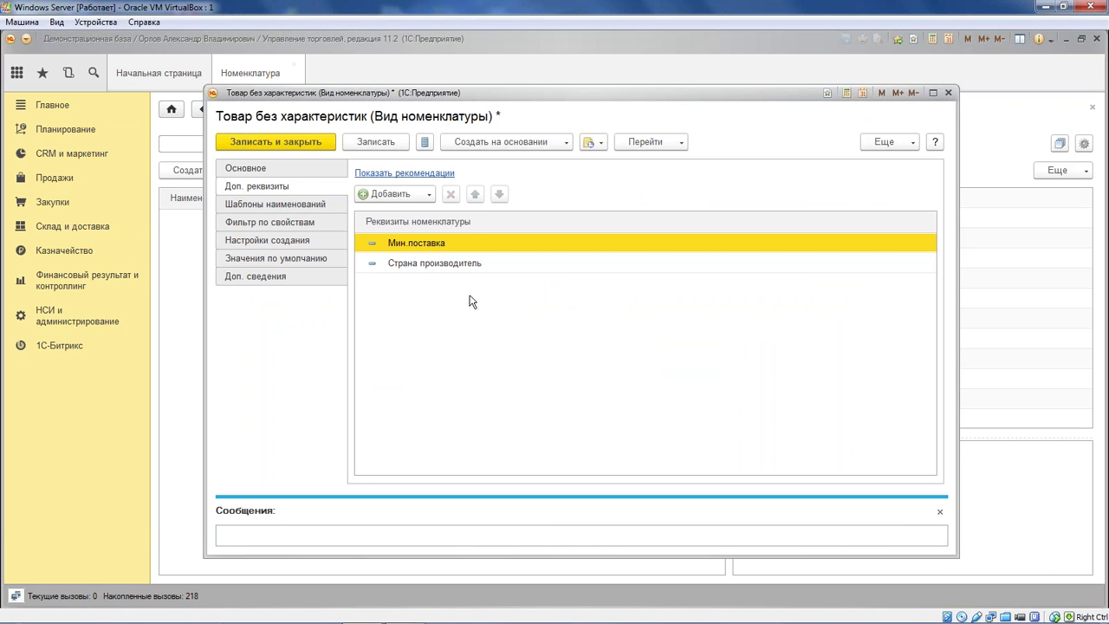
click(295, 146)
click(295, 145)
- Filter the item list by the type «Товар без характеристик» and start creating a new item of it
click(845, 320)
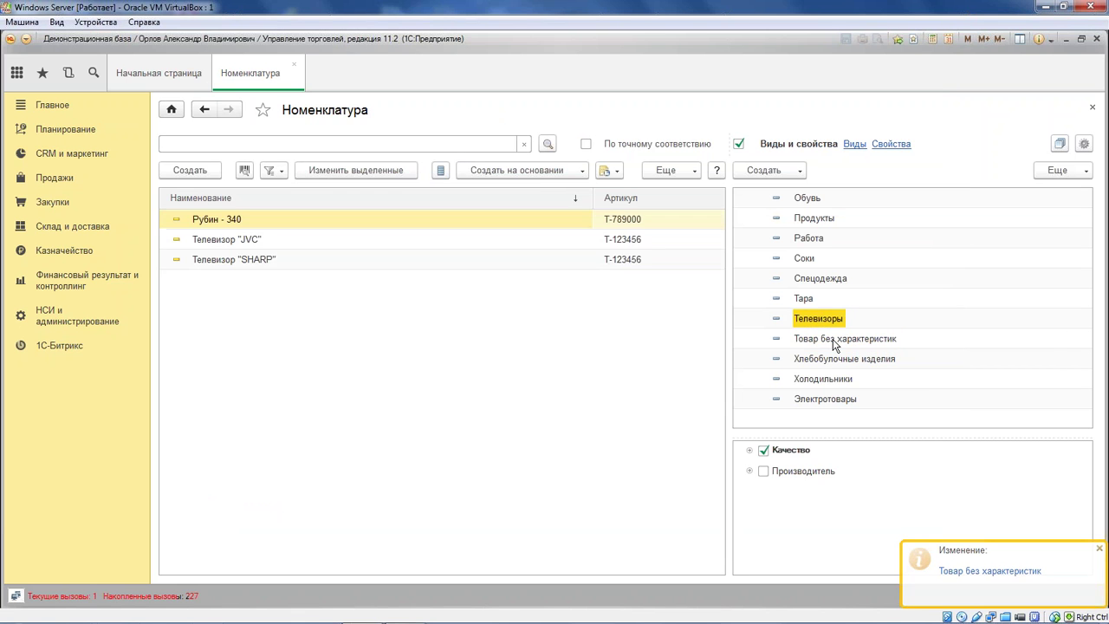
click(845, 341)
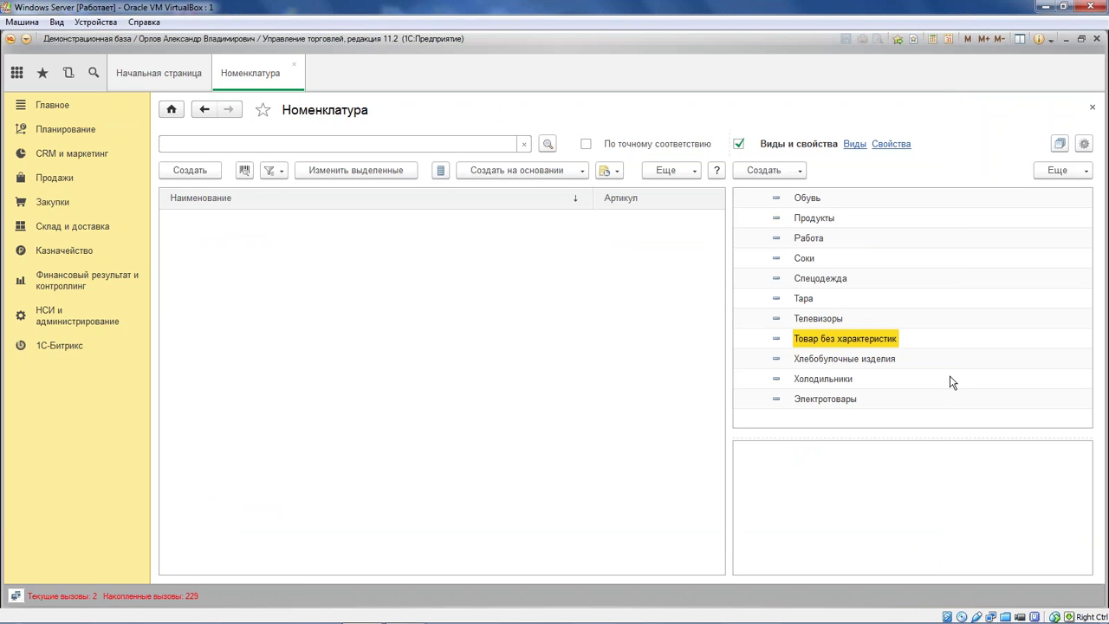
click(232, 226)
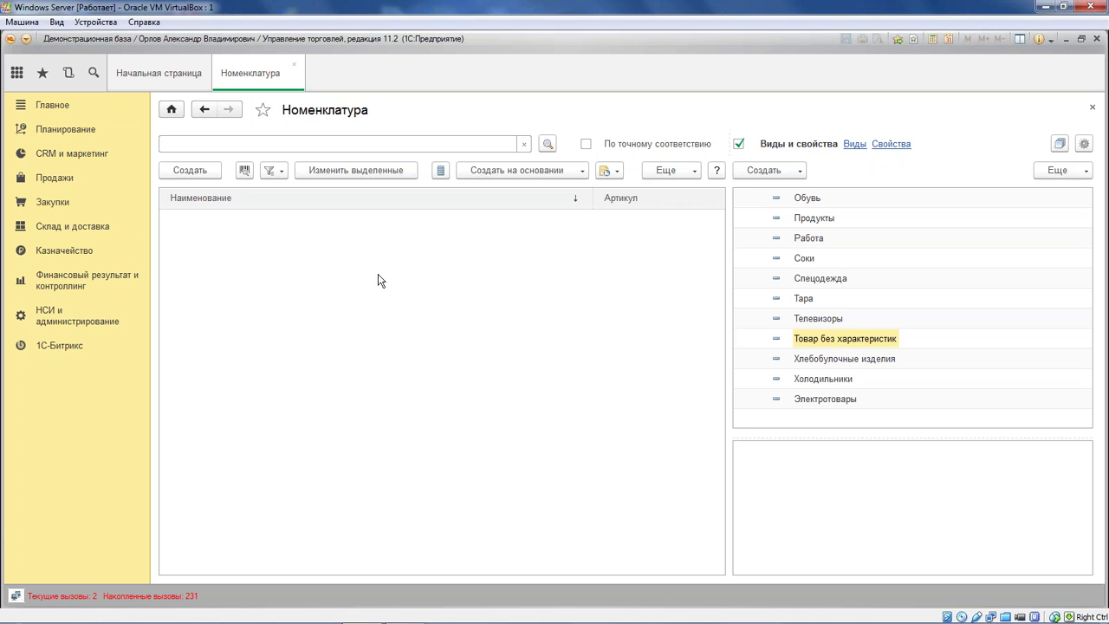
click(192, 171)
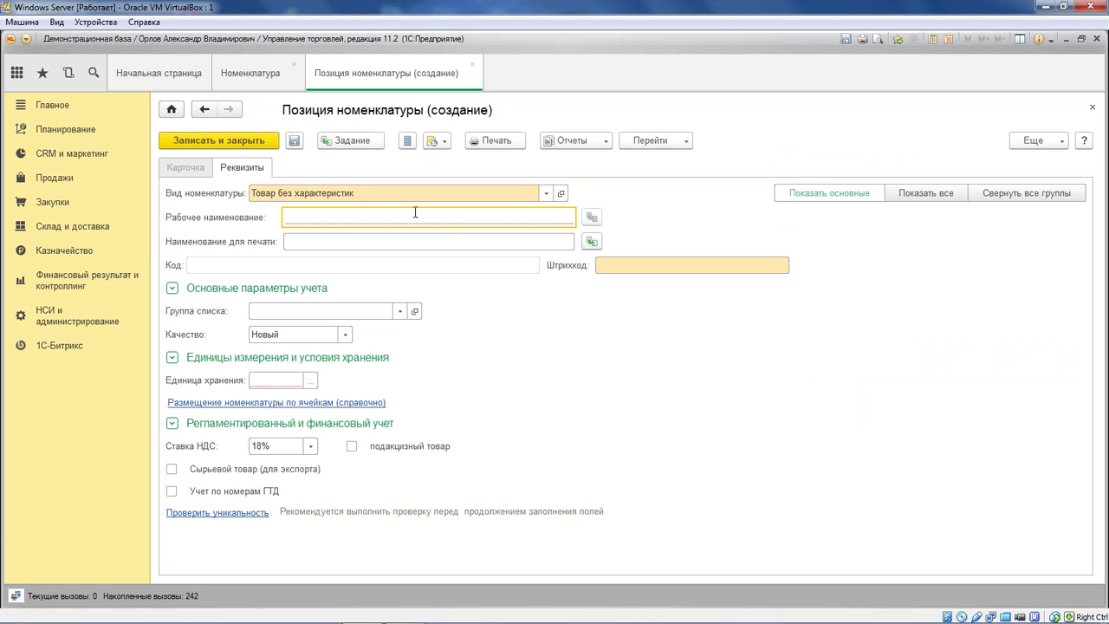
- Enter «Телевзор» as the new item's working name and copy it into the name for printing
click(328, 190)
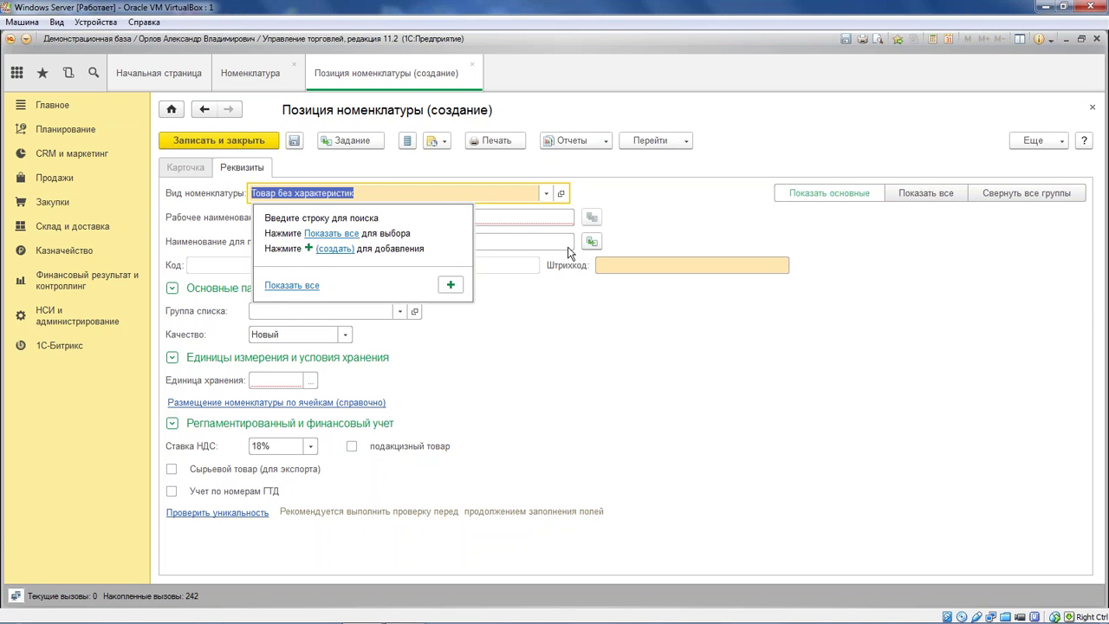
click(509, 216)
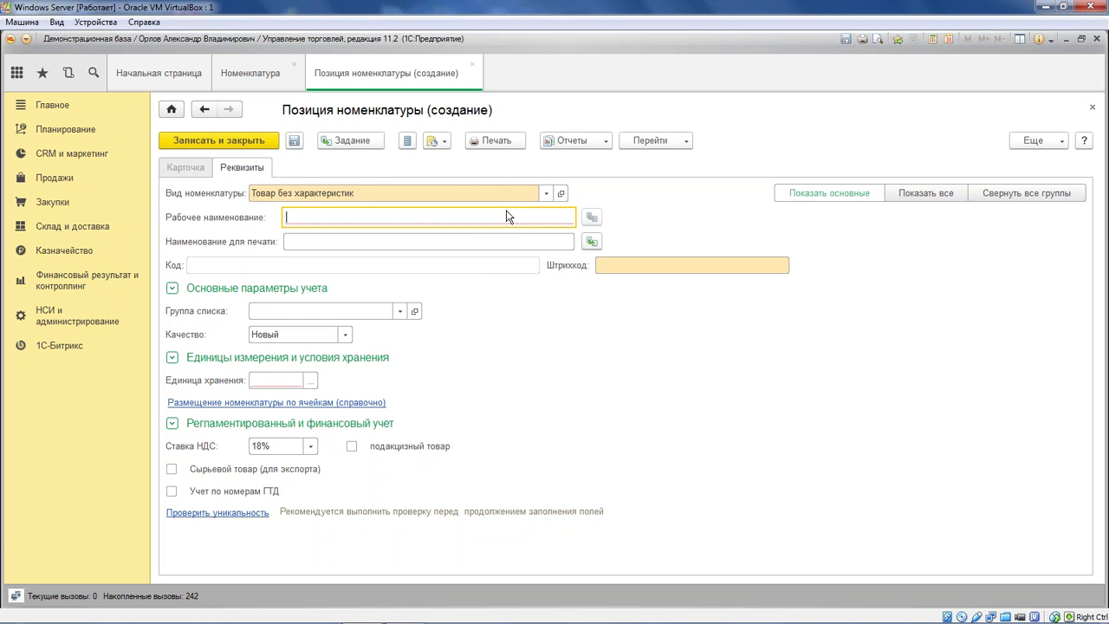
text(Теле)
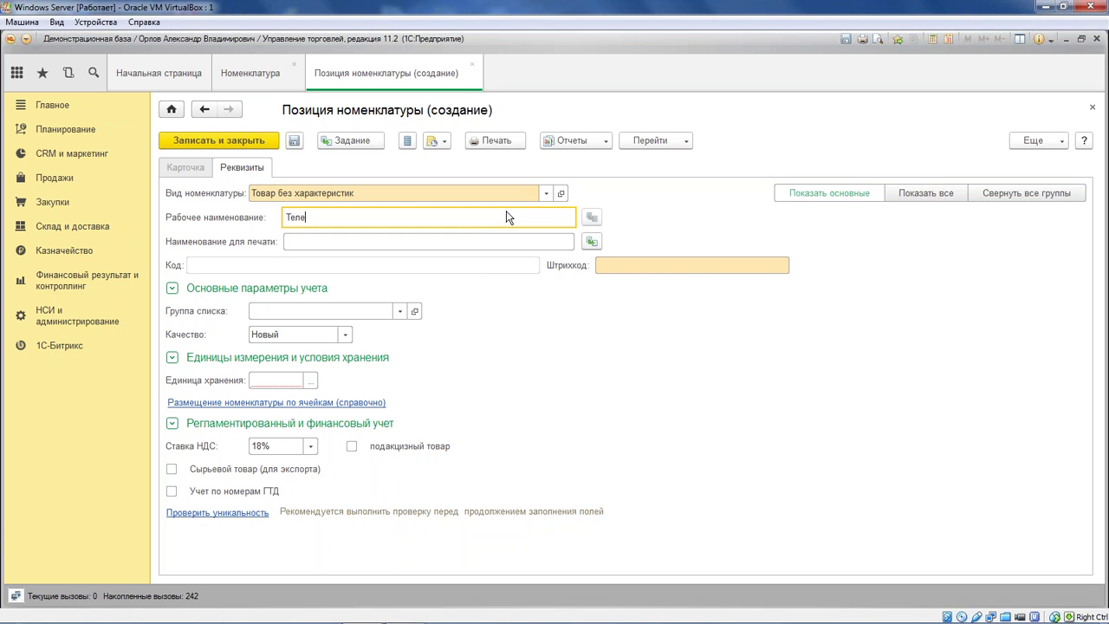
text(взор)
click(473, 240)
click(413, 216)
double_click(413, 217)
key(ctrl+c)
click(396, 241)
key(ctrl+v)
- Set the item's storage unit to «шт», chosen from the list of measurement units
click(295, 381)
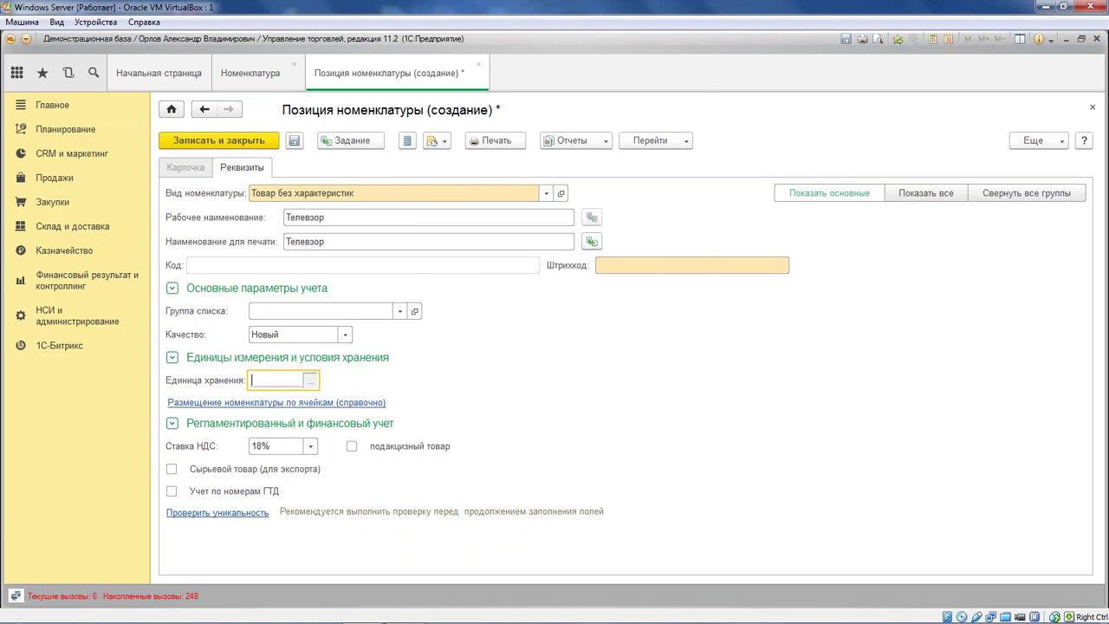
click(309, 380)
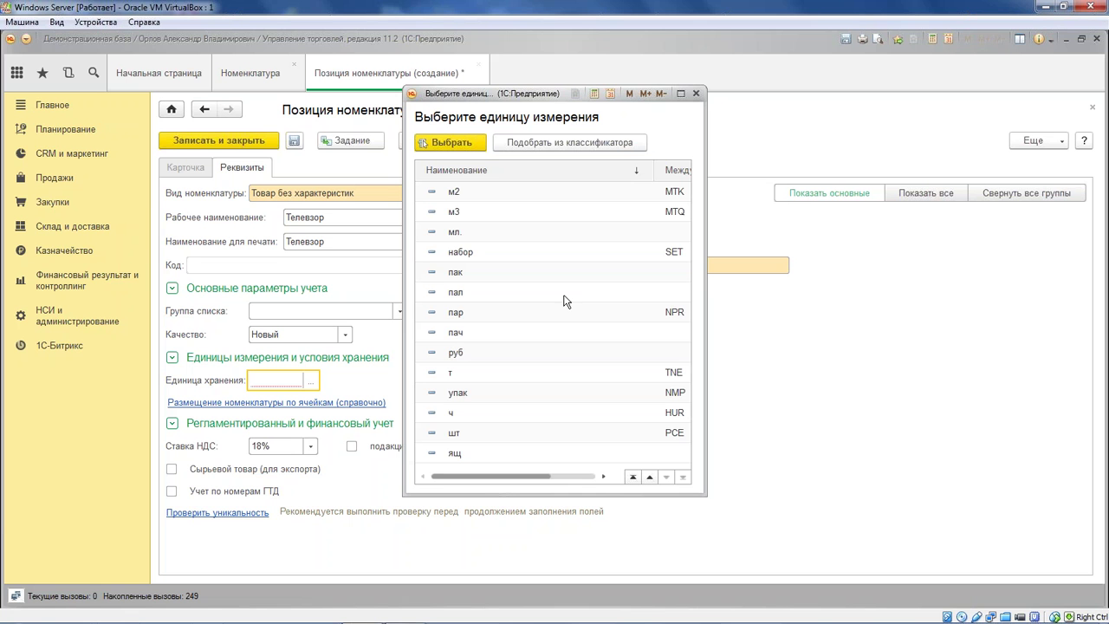
scroll(621, 384, up, 2)
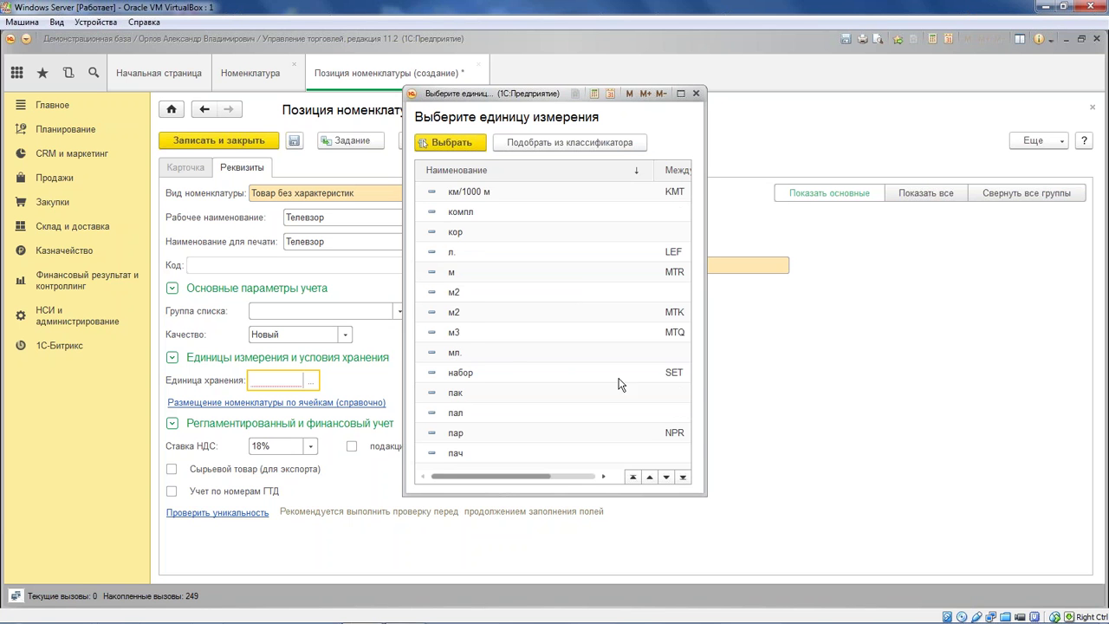
scroll(620, 384, up, 3)
click(569, 142)
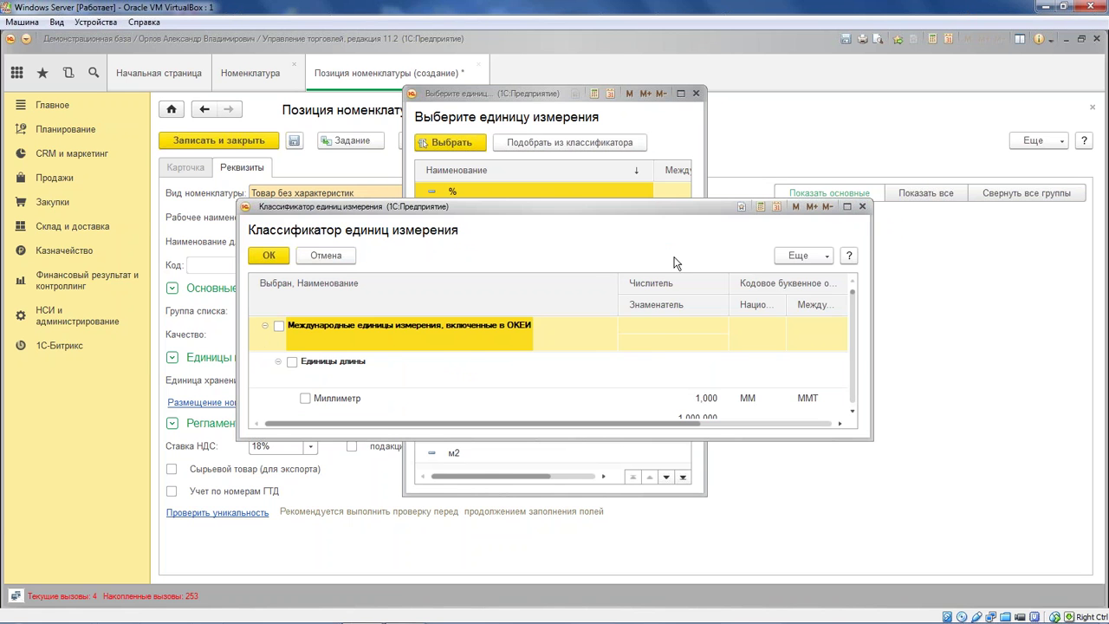
click(862, 206)
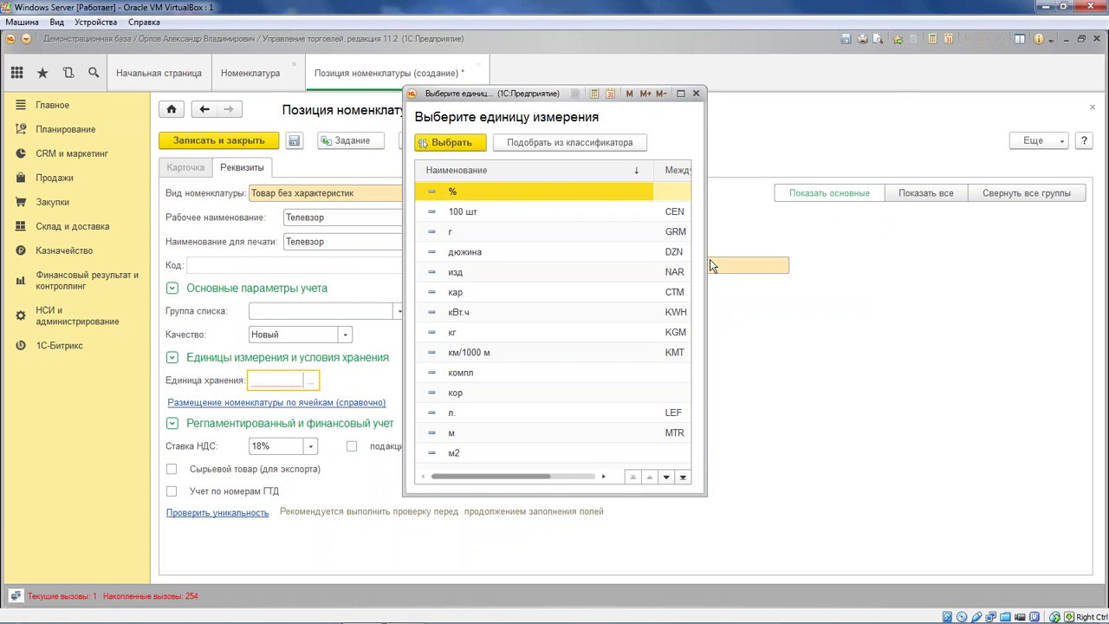
drag(710, 259, 904, 259)
click(777, 410)
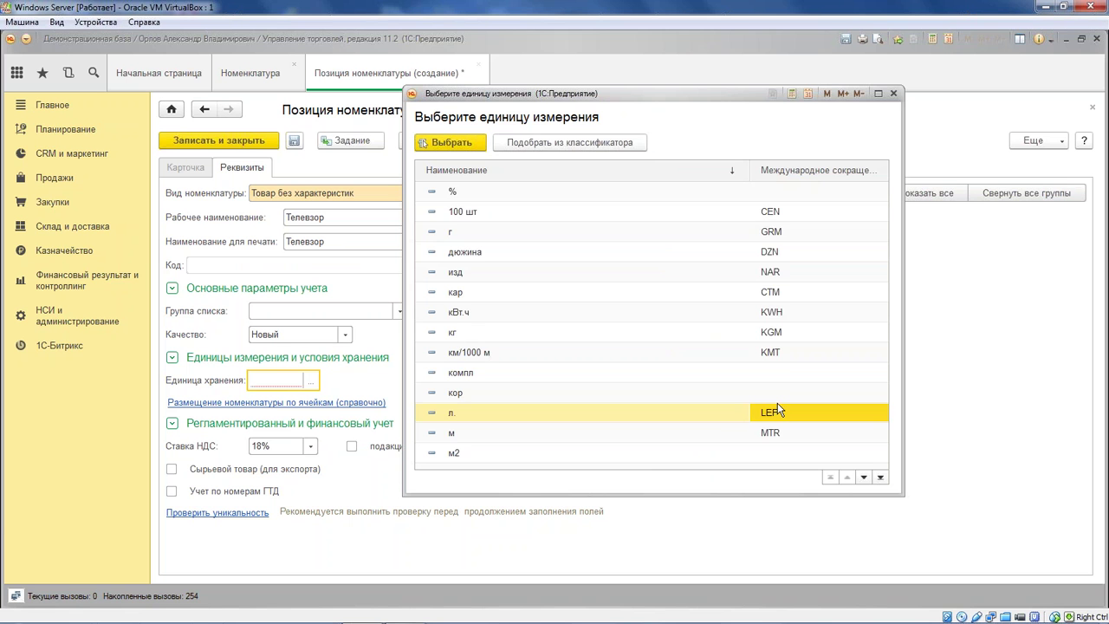
scroll(617, 379, down, 5)
double_click(494, 432)
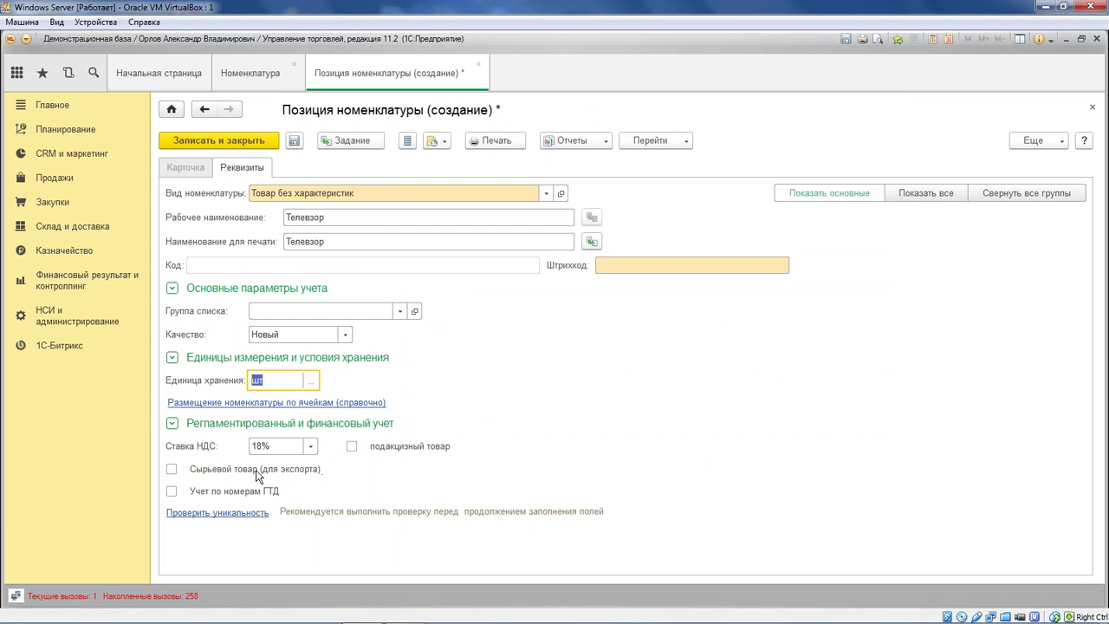
- Leave the VAT rate at 18% and save and close the new item
click(274, 447)
click(739, 397)
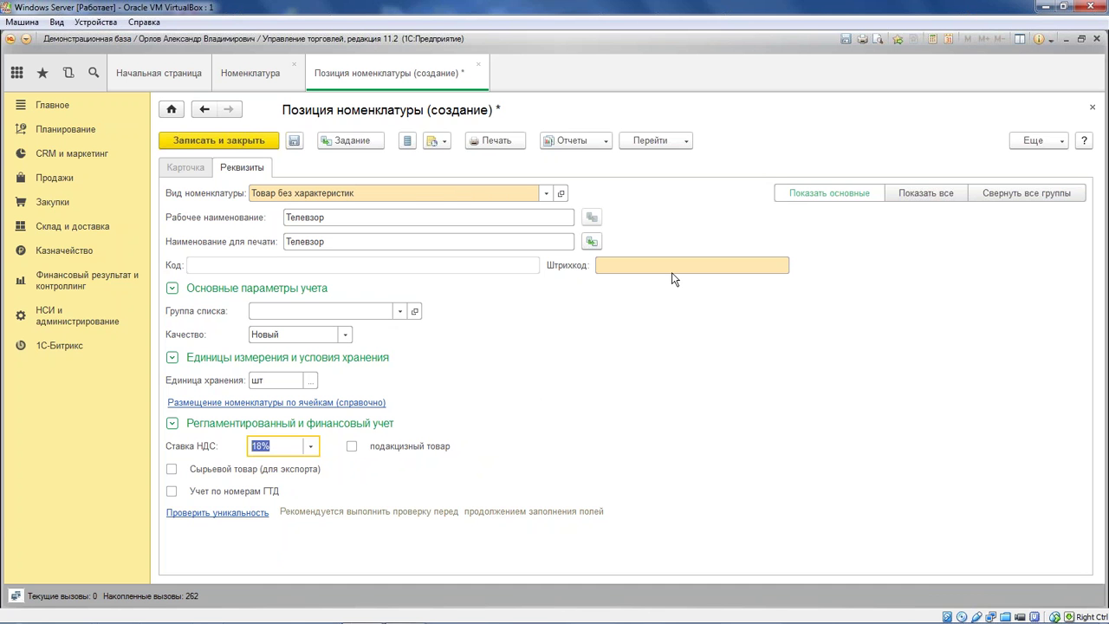
click(260, 141)
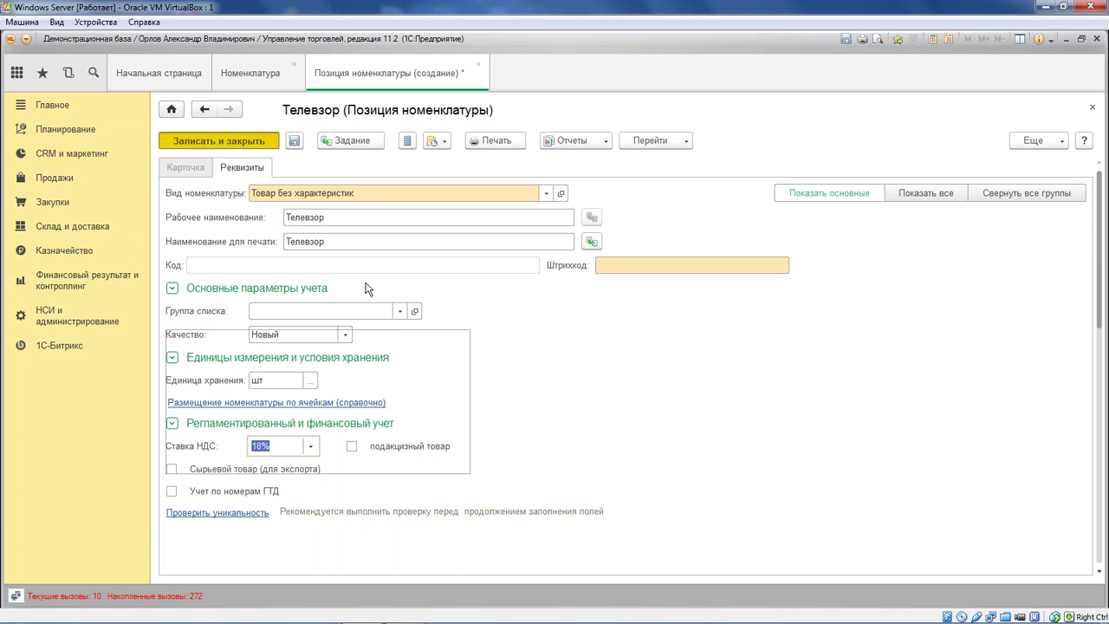
- Open the «Телевзор» item from the type «Товар без характеристик» and examine the additional attributes on its card
click(840, 356)
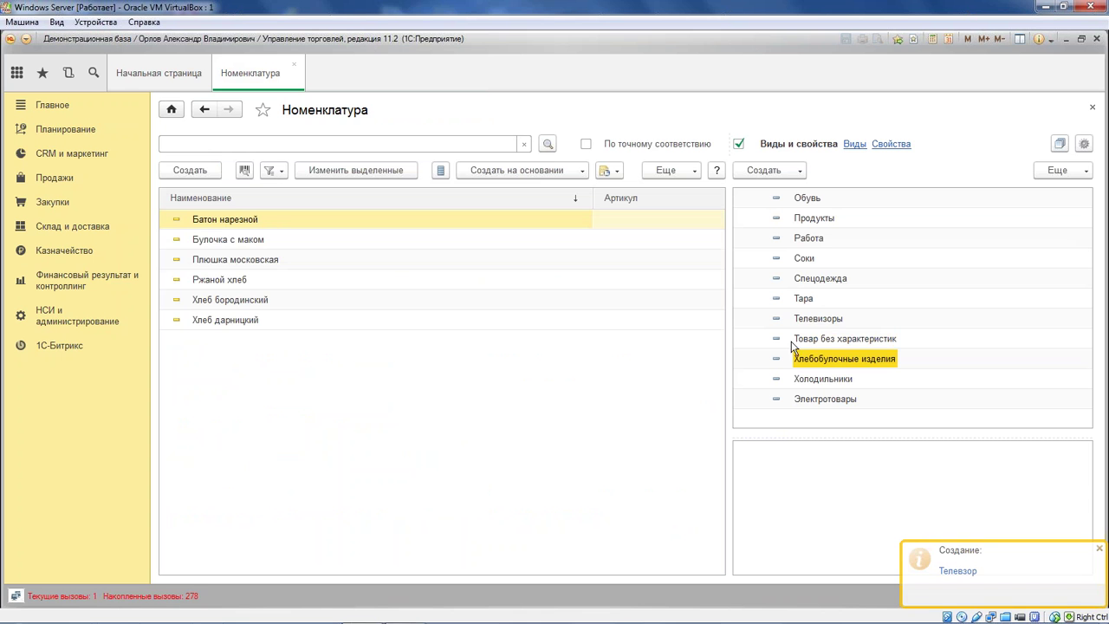
click(837, 340)
click(289, 217)
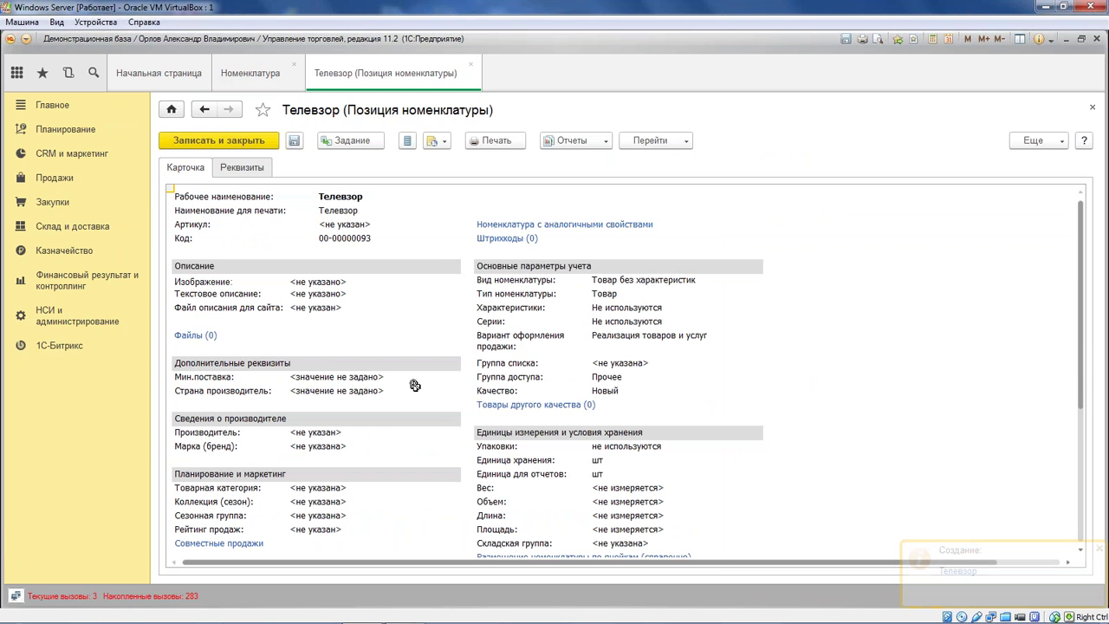
scroll(564, 355, down, 3)
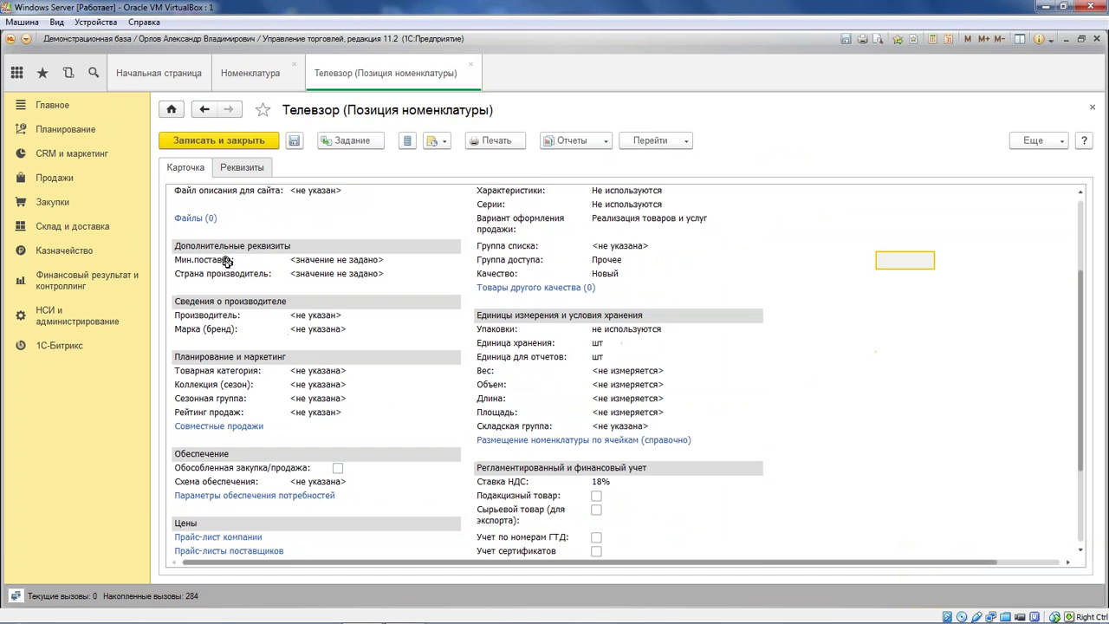
click(334, 274)
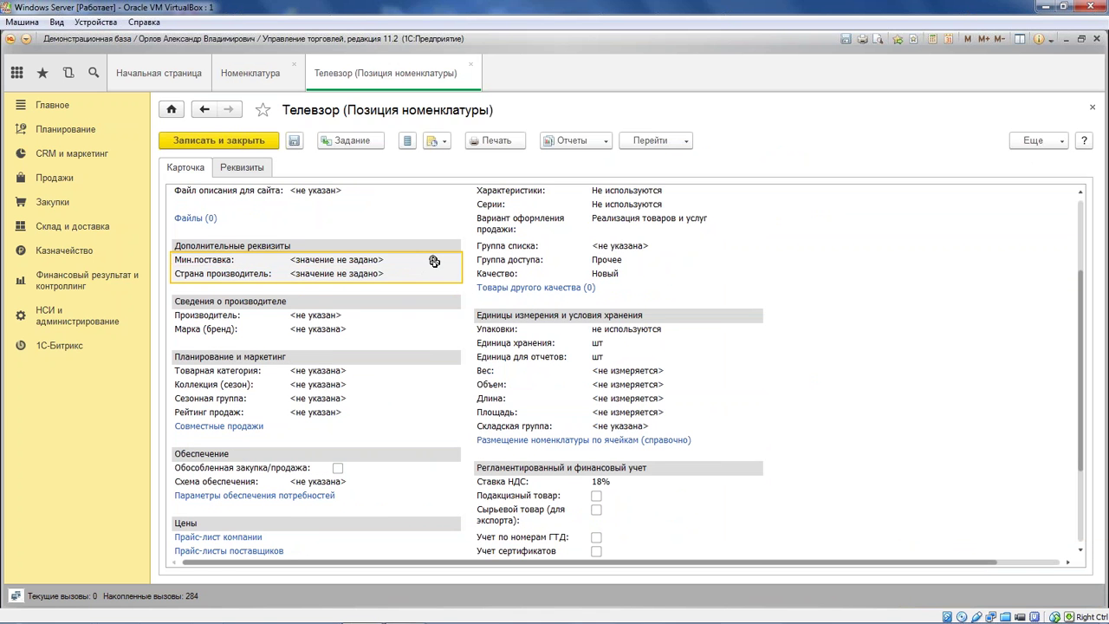
- Set the item's additional attribute «Страна производитель» to «Россия»
click(253, 169)
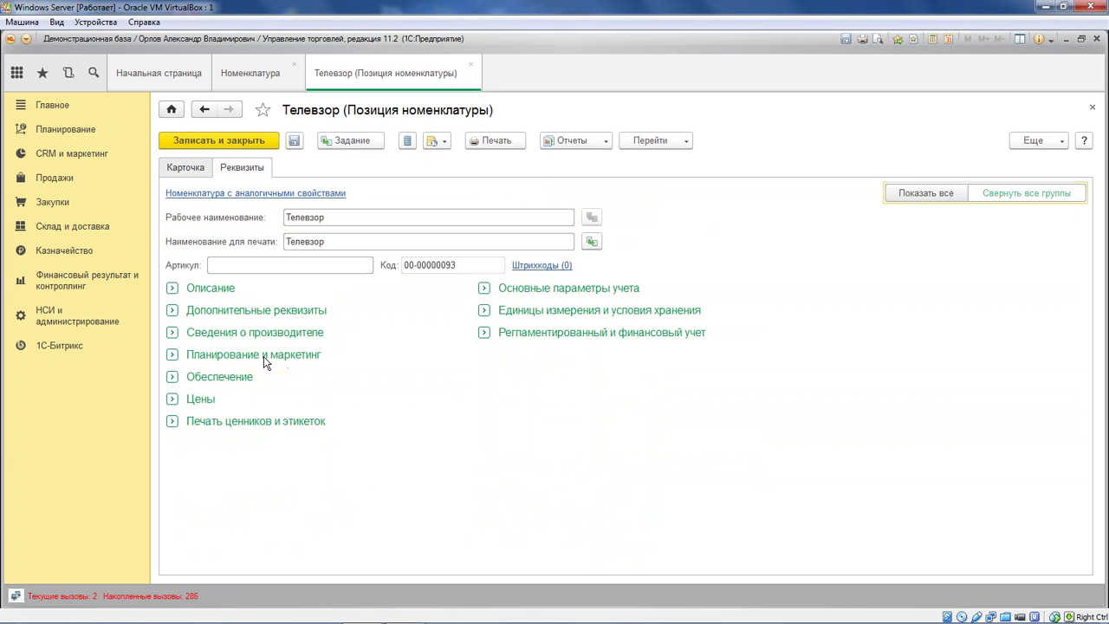
click(173, 310)
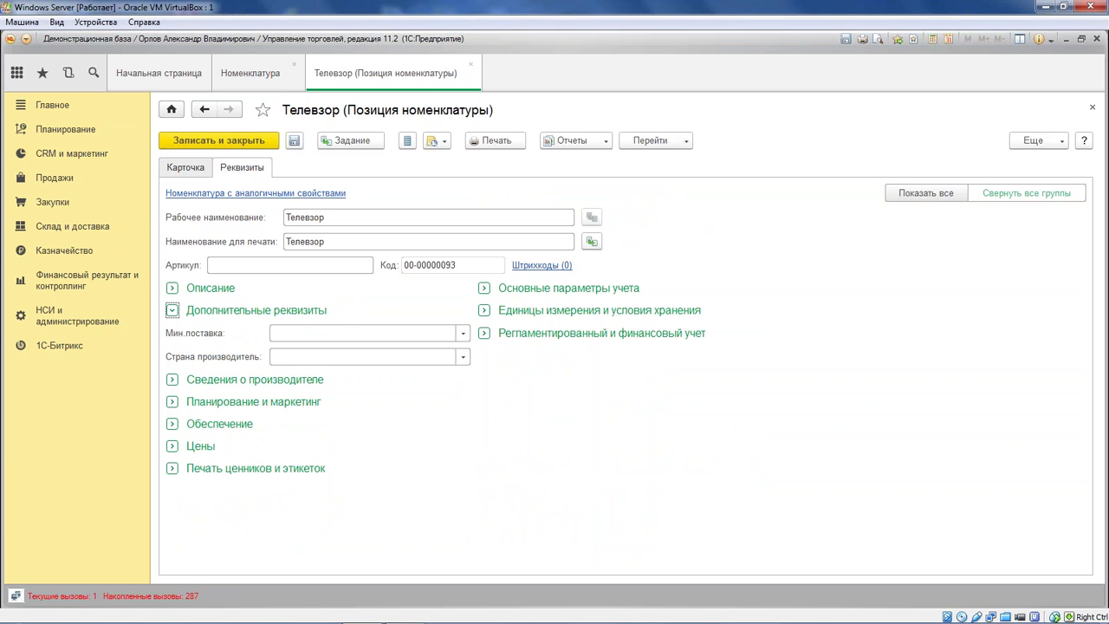
click(462, 357)
click(367, 399)
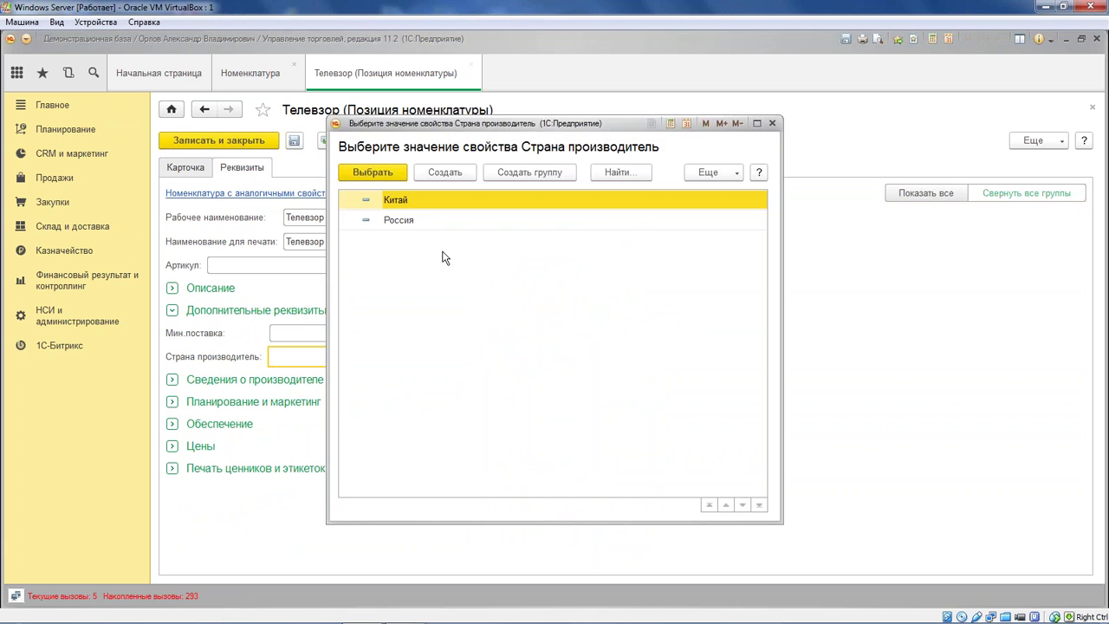
double_click(422, 224)
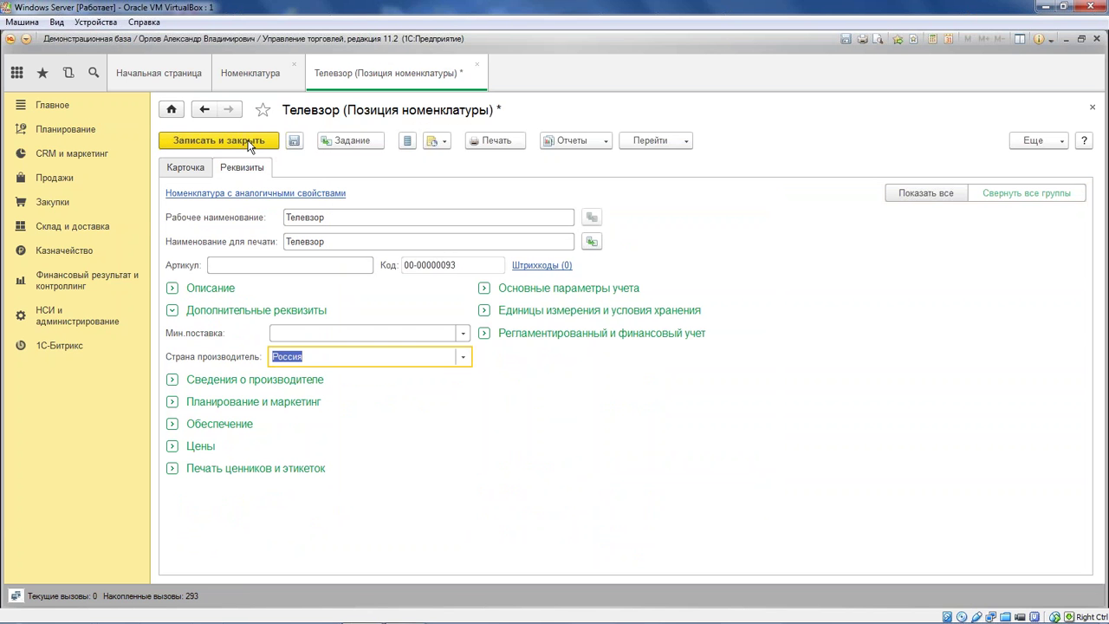
- Expand the item's manufacturer details and description sections and look over their fields
click(363, 332)
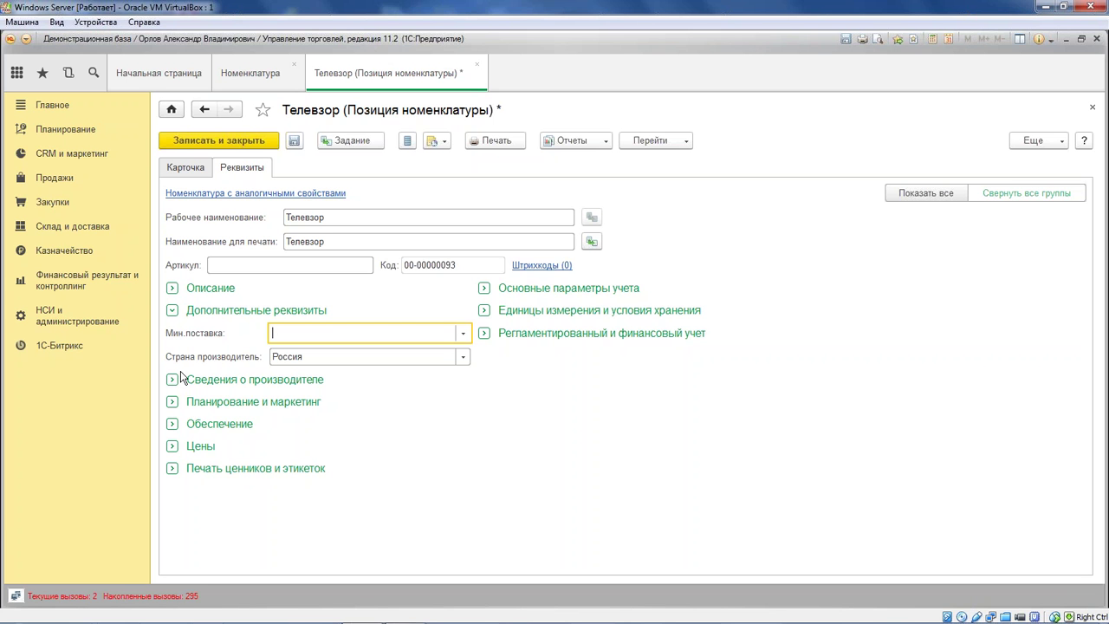
click(172, 380)
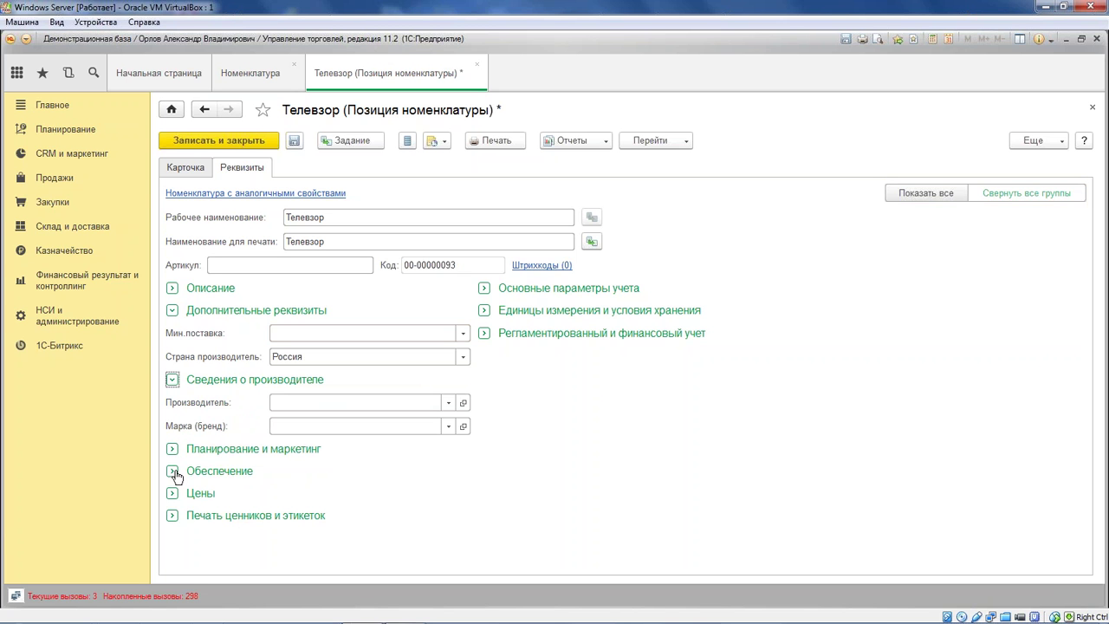
click(210, 289)
scroll(445, 411, down, 3)
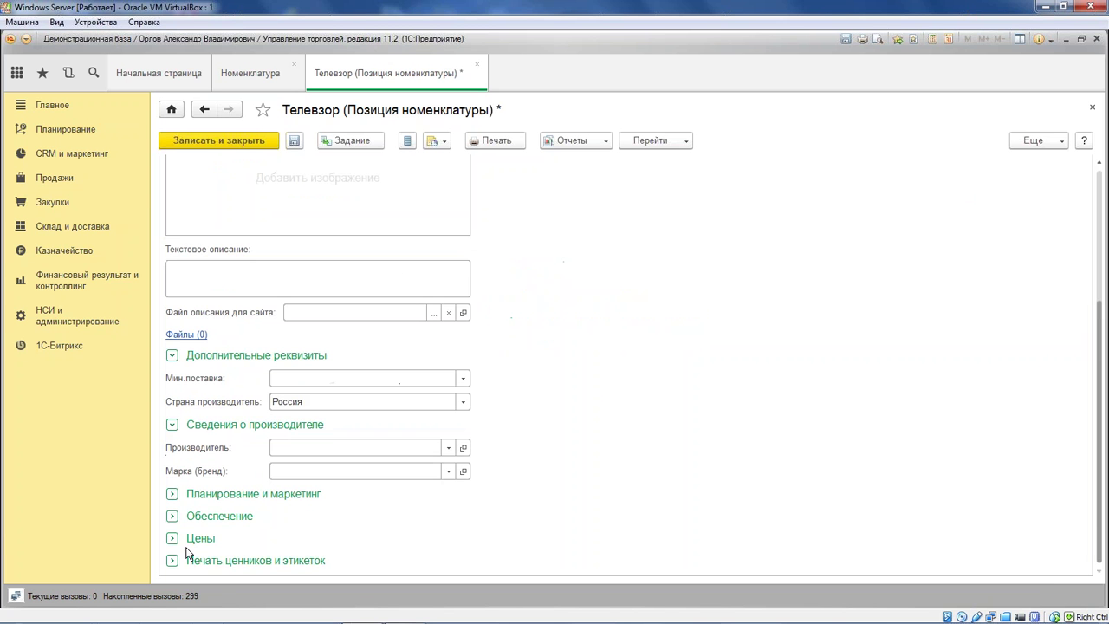
scroll(388, 371, up, 3)
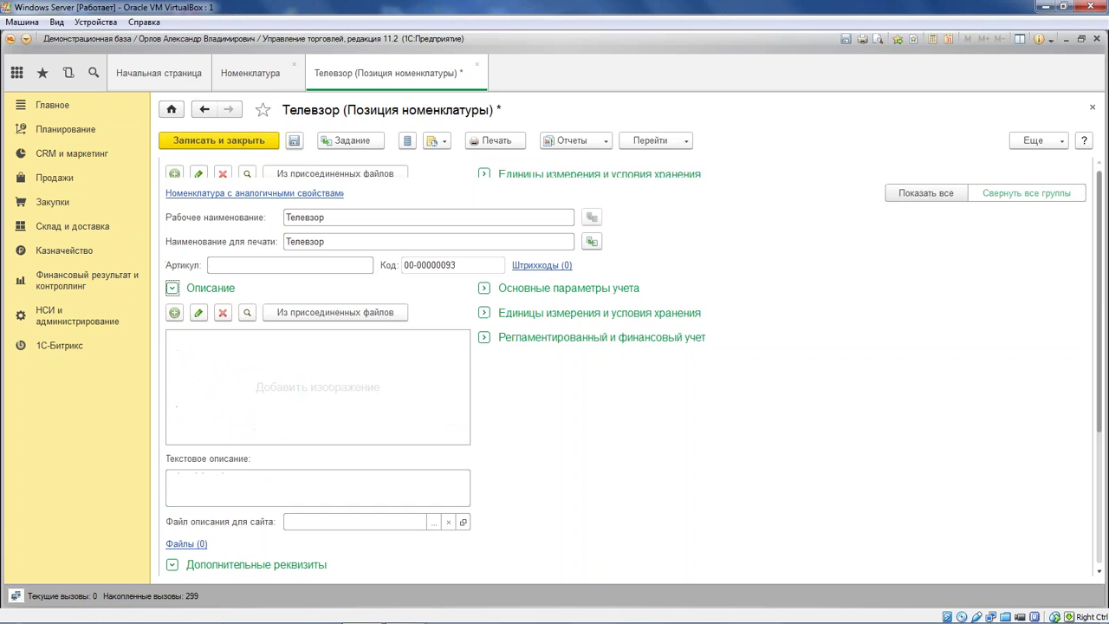
- Expand the item's measurement units and storage conditions, enable weight and set it to 5 kg per piece
click(484, 312)
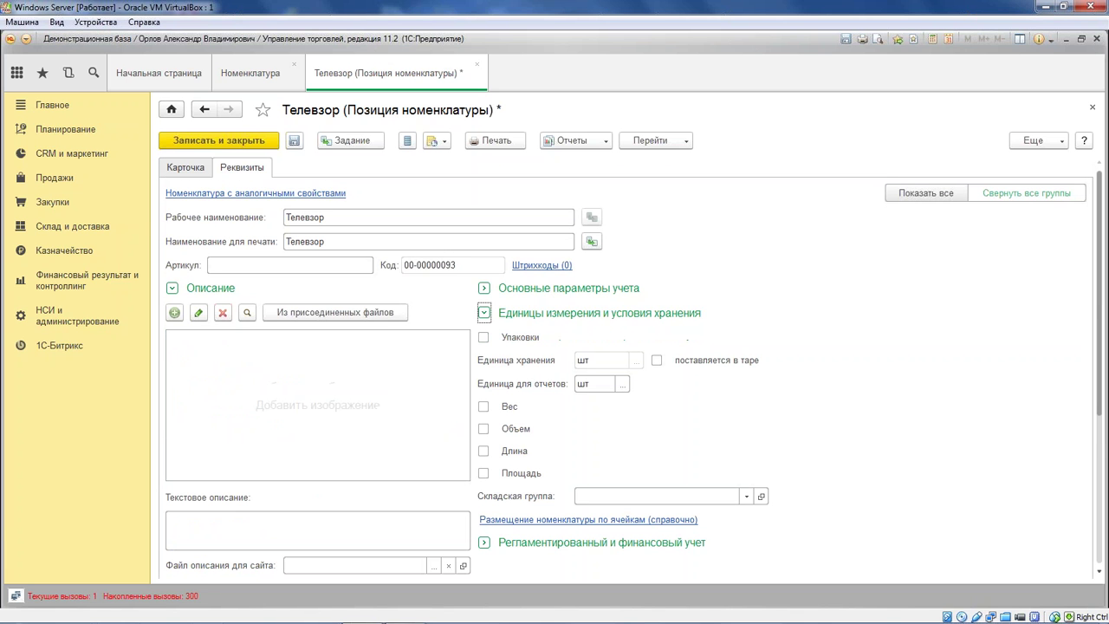
scroll(739, 391, down, 1)
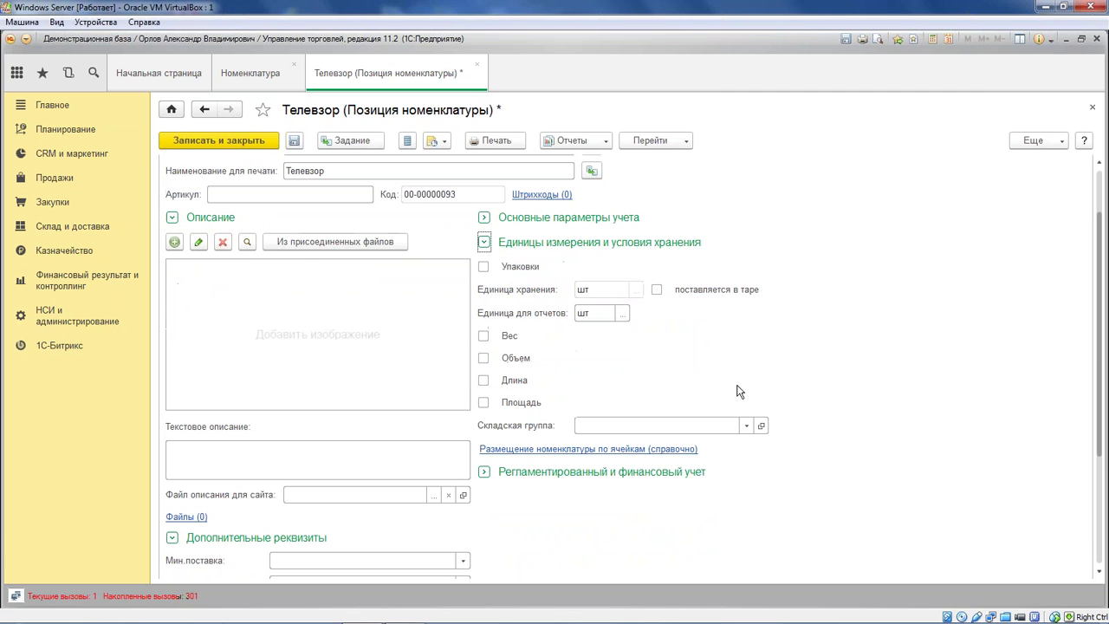
click(614, 289)
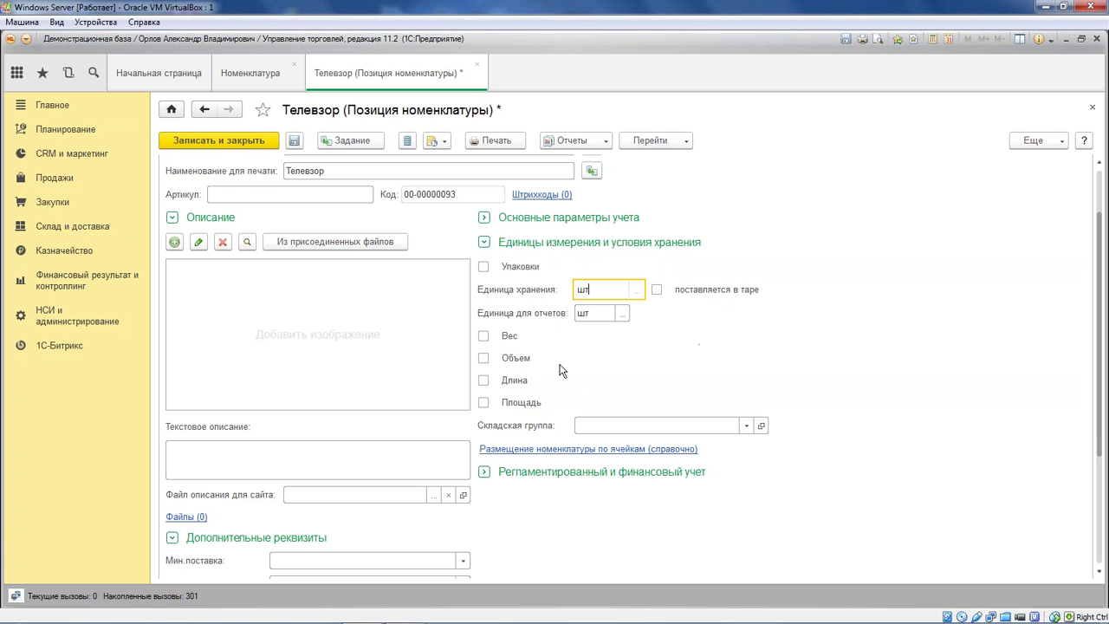
click(483, 337)
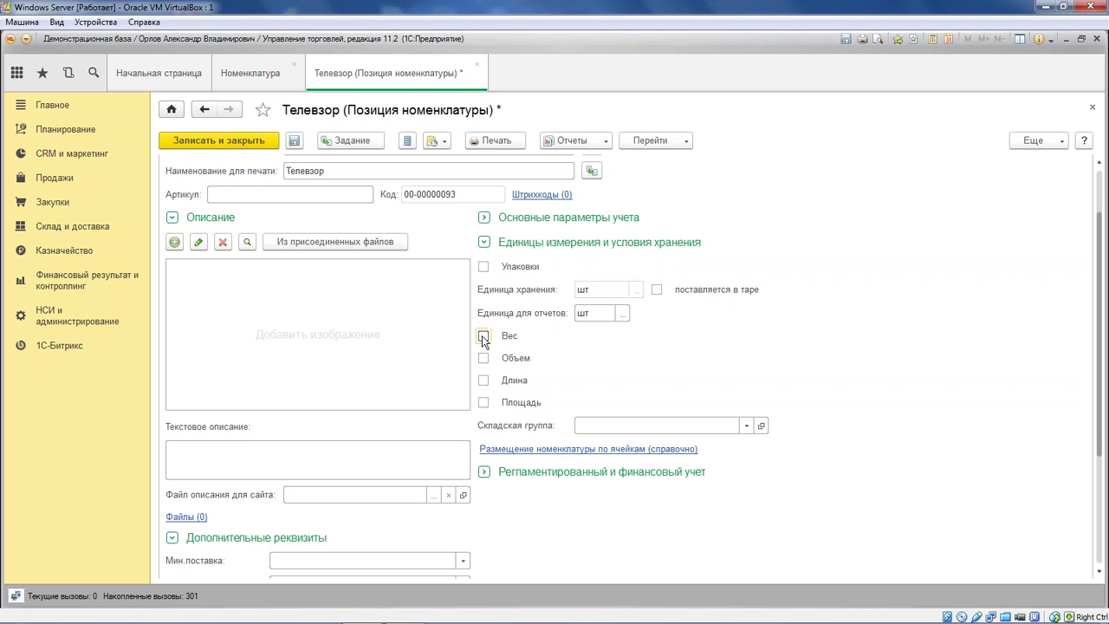
scroll(641, 372, down, 2)
click(656, 336)
text(5)
- Enable volume for the item and set it to 0,250 м3 per piece
click(483, 404)
scroll(618, 468, down, 2)
click(710, 405)
text(0,2)
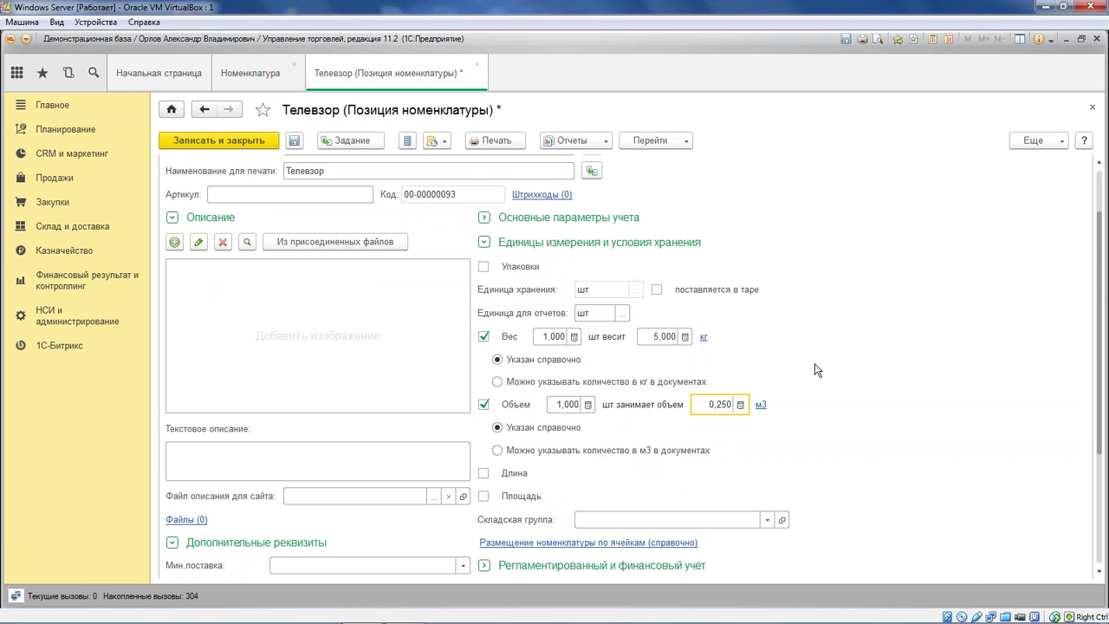
click(596, 415)
mouse_move(486, 325)
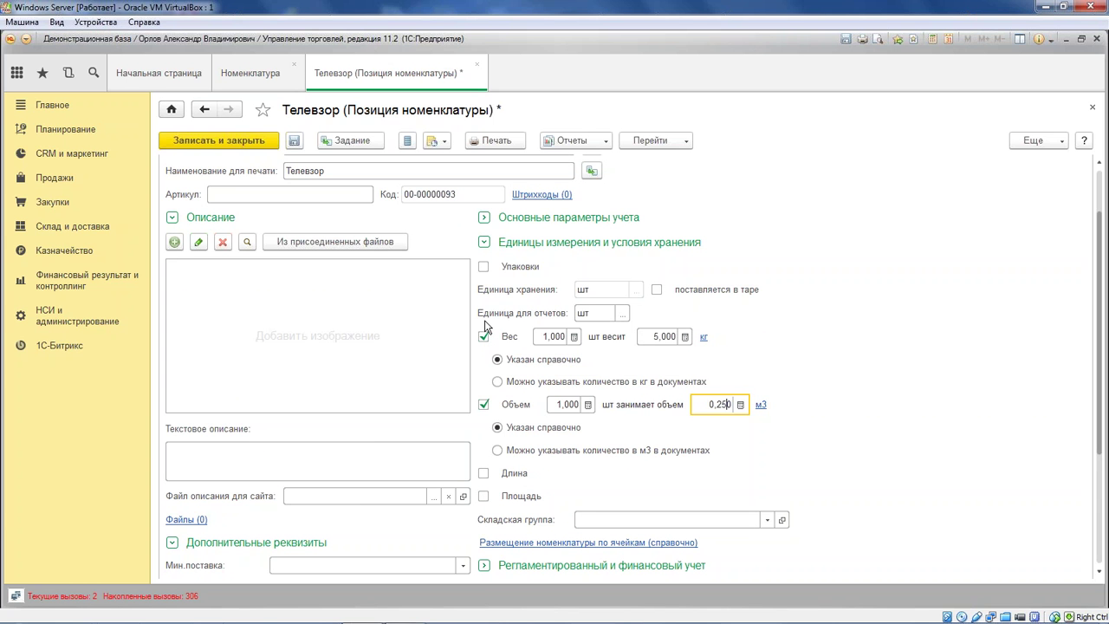
- Save and close the «Телевзор» item, and create a new item of type «Товар без характеристик» with the working name «Холодильник»
click(238, 144)
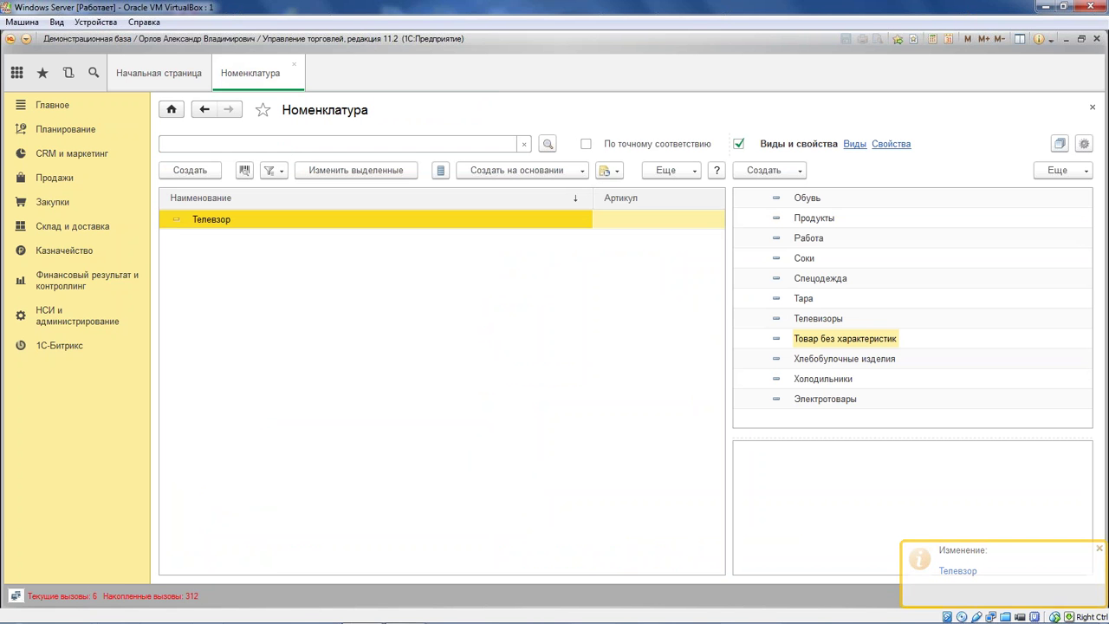
click(891, 360)
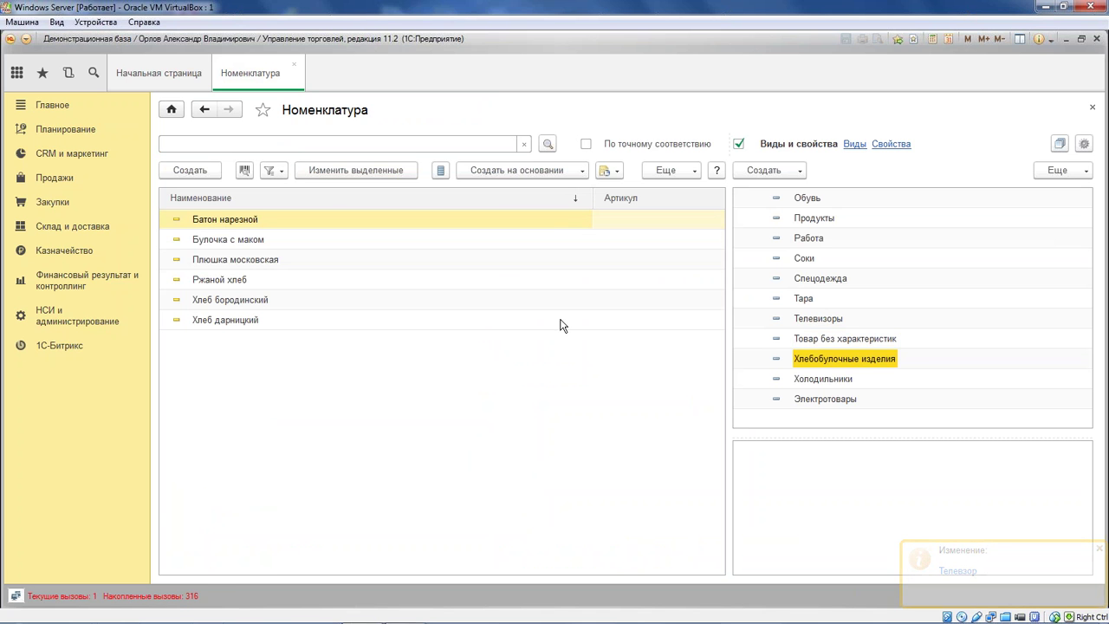
click(819, 340)
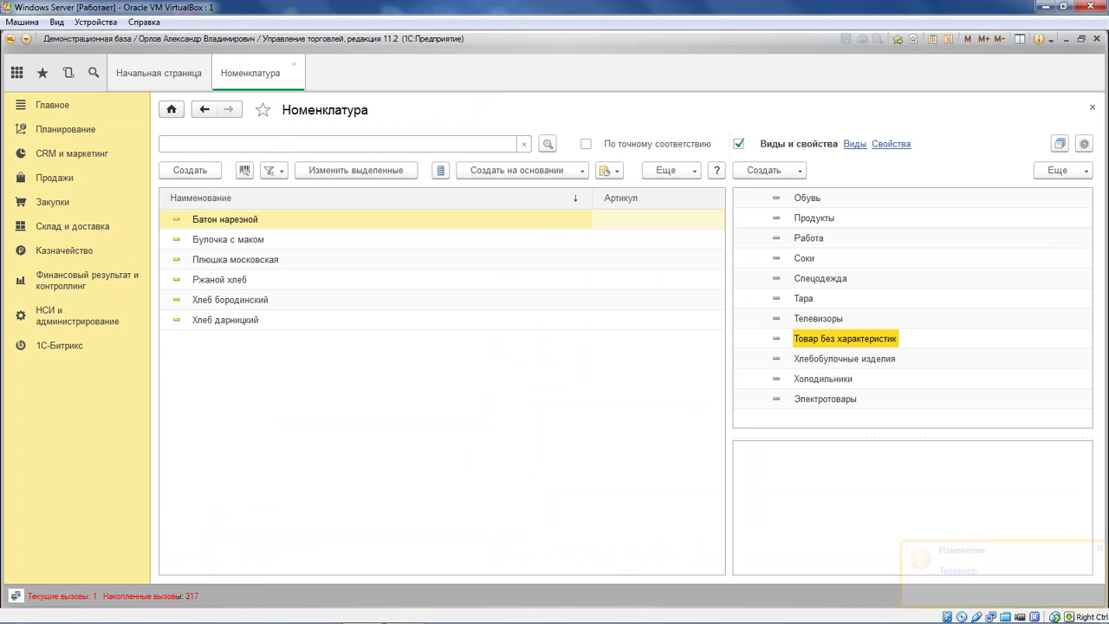
click(190, 167)
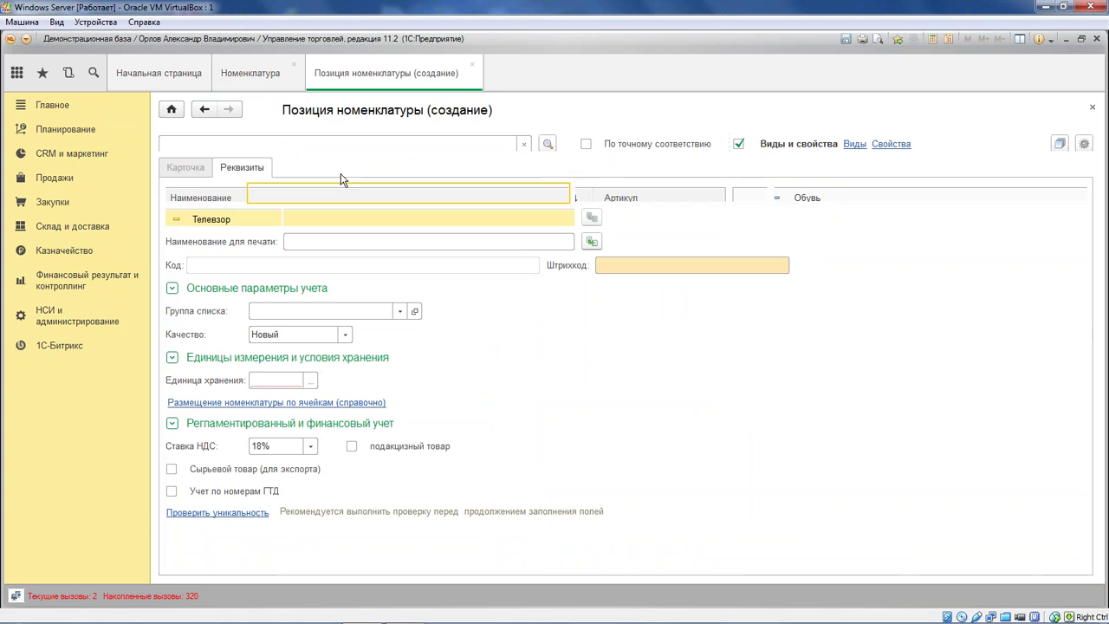
text(Х)
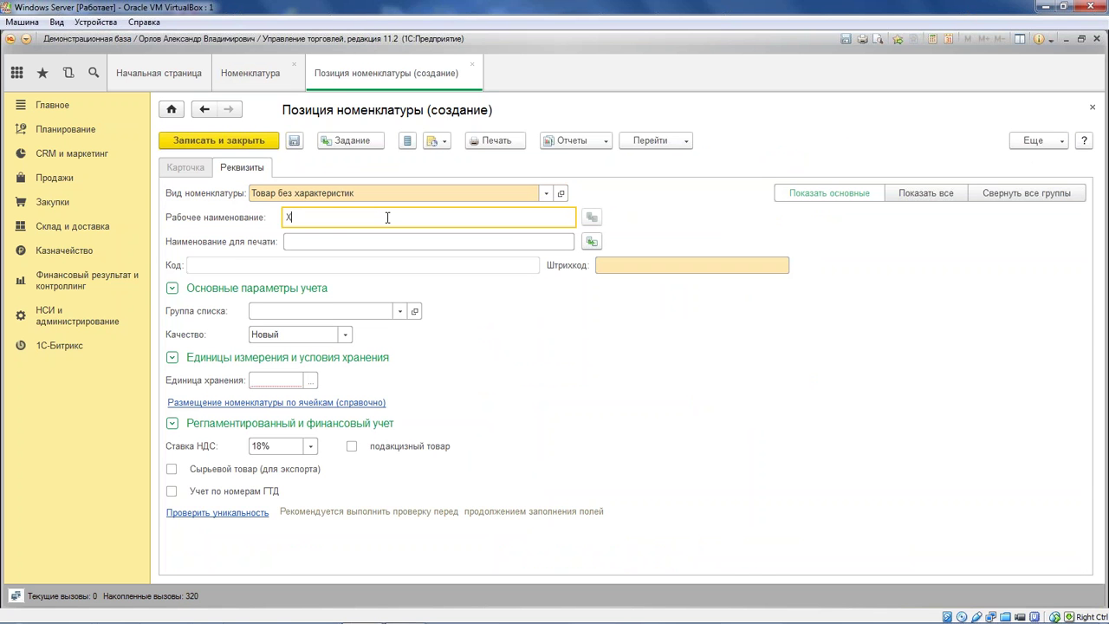
text(олодильник)
click(366, 248)
double_click(376, 219)
key(Tab)
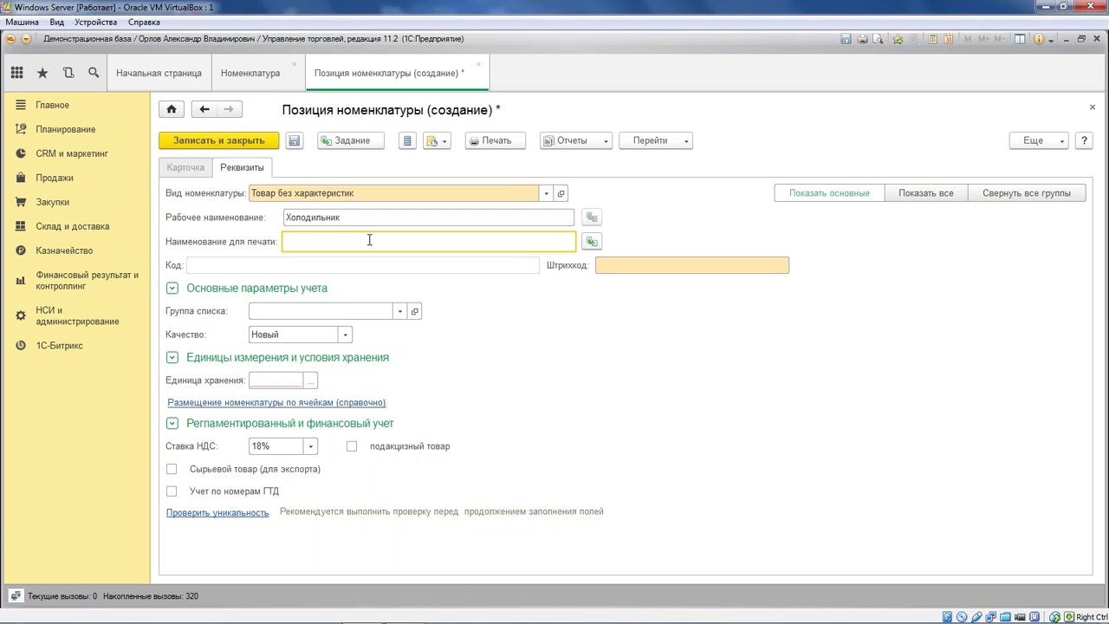
- Fill in the item's print name as «Холодильник» and set its storage unit to «шт»
key(Tab)
key(F4)
click(465, 439)
scroll(468, 436, down, 5)
double_click(470, 439)
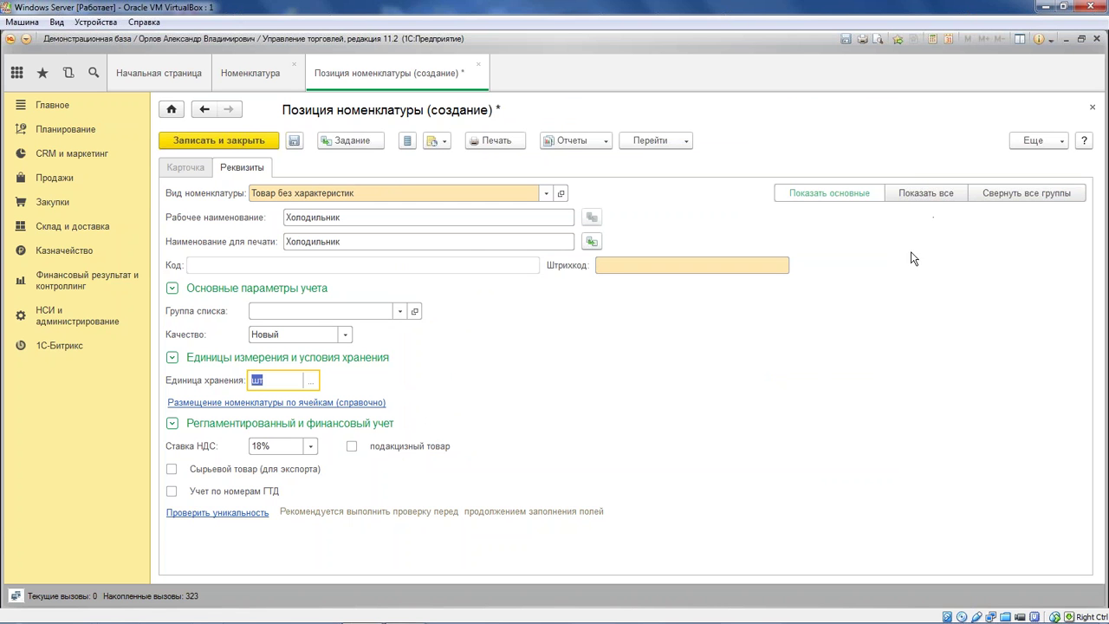
- Show all of the item's attributes and set «Страна производитель» to «Китай»
click(922, 192)
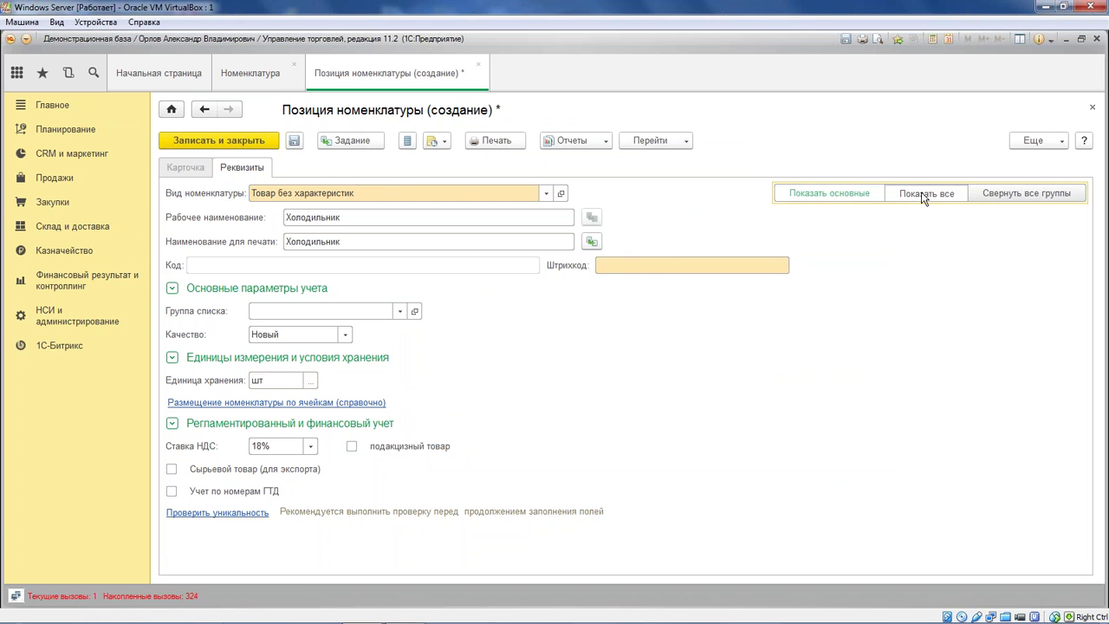
scroll(878, 386, down, 6)
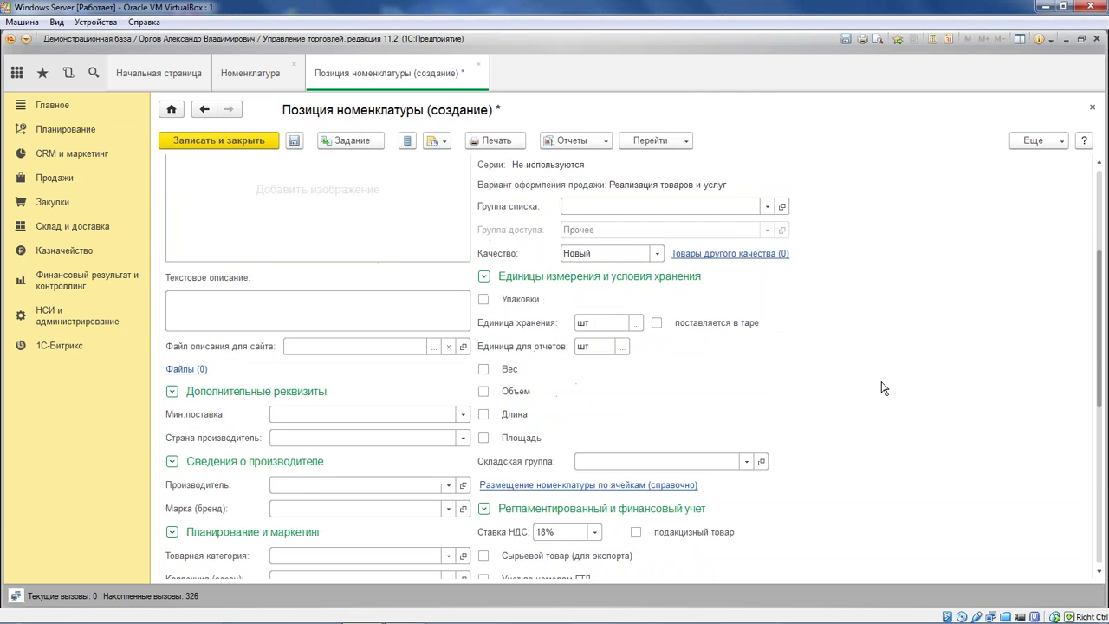
click(448, 274)
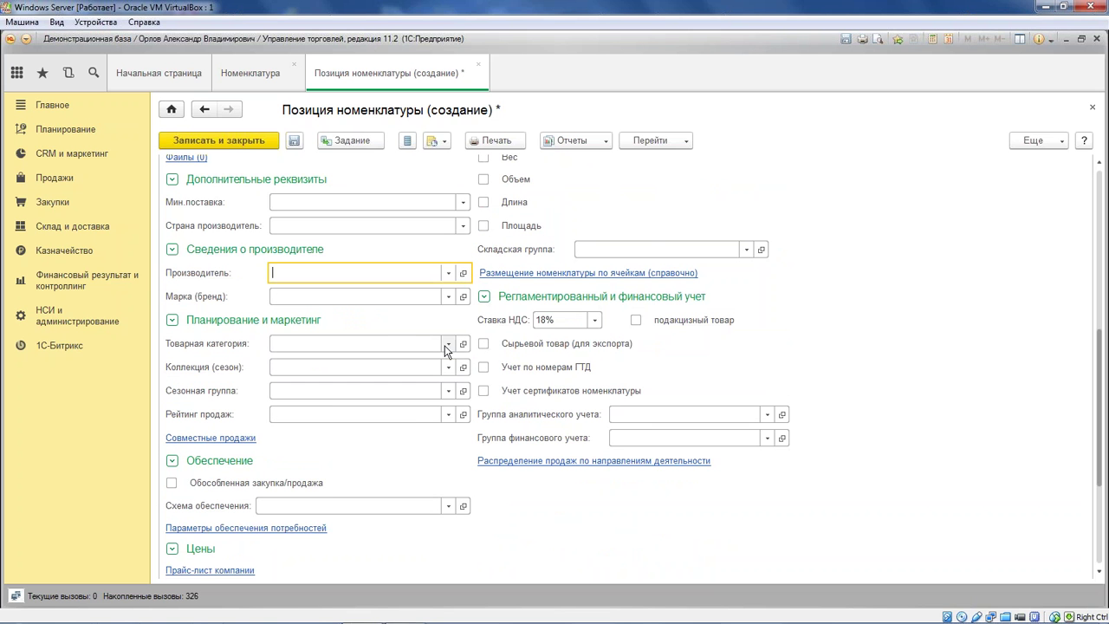
scroll(407, 408, down, 3)
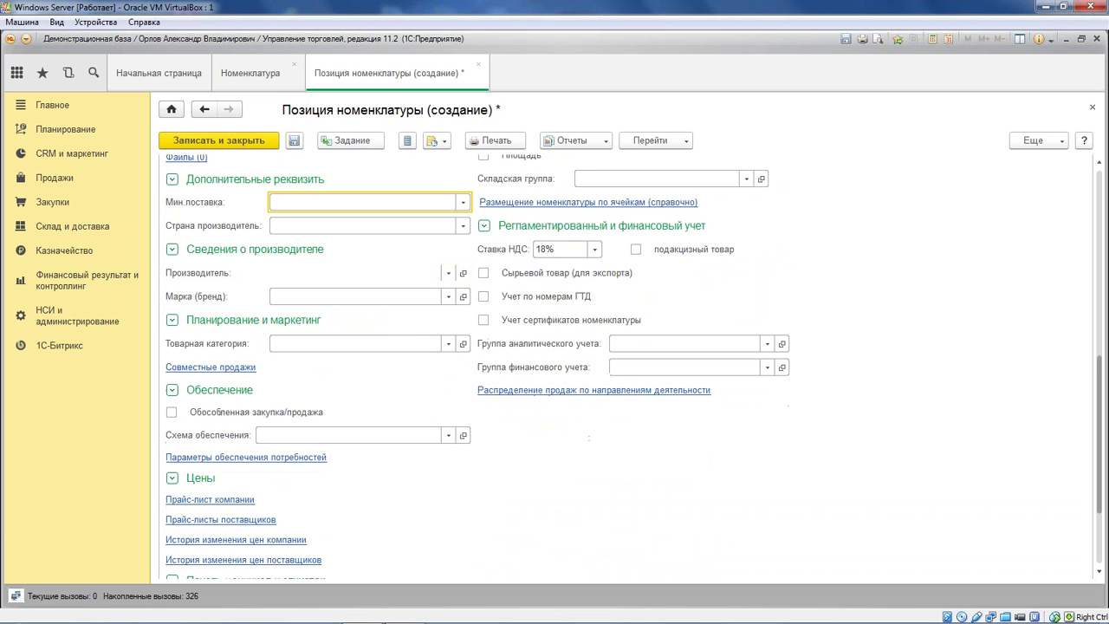
scroll(406, 413, up, 2)
scroll(406, 413, up, 2)
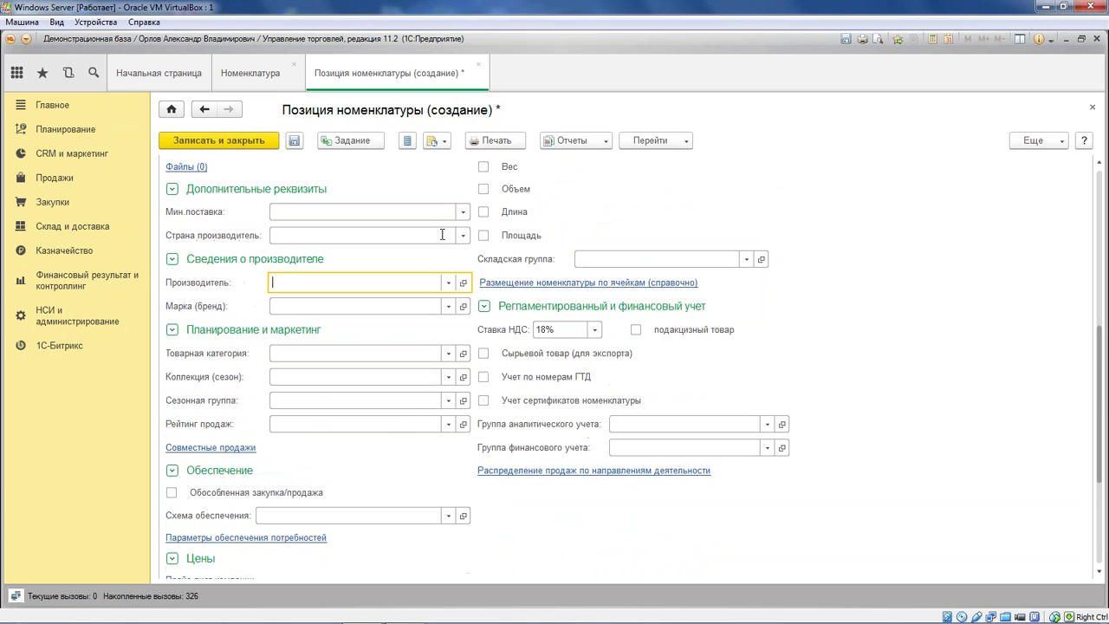
click(464, 237)
click(317, 285)
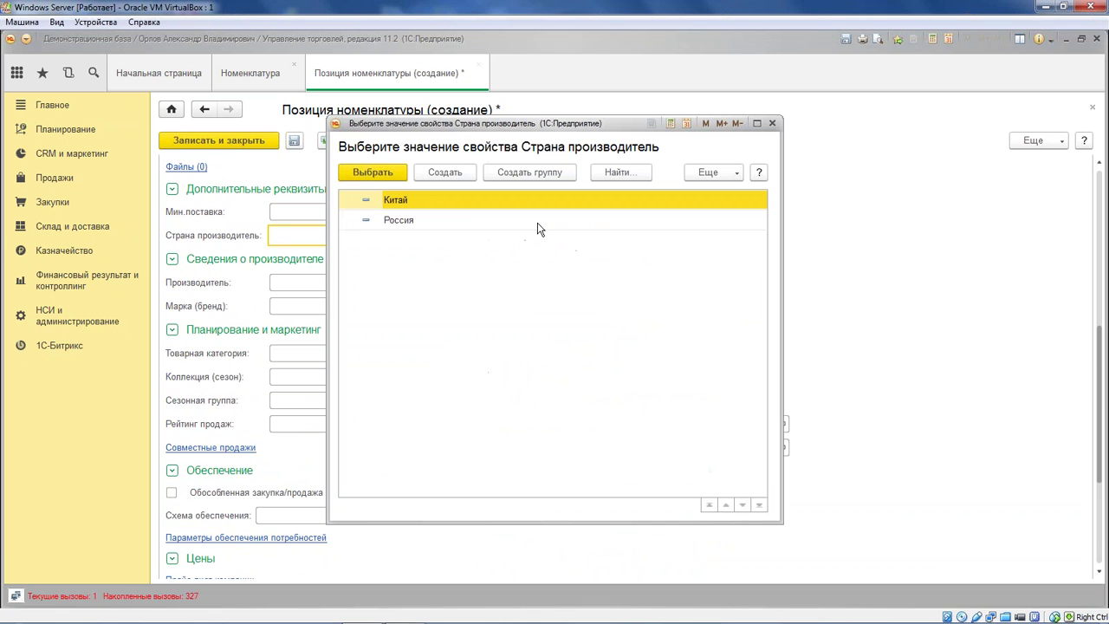
double_click(420, 203)
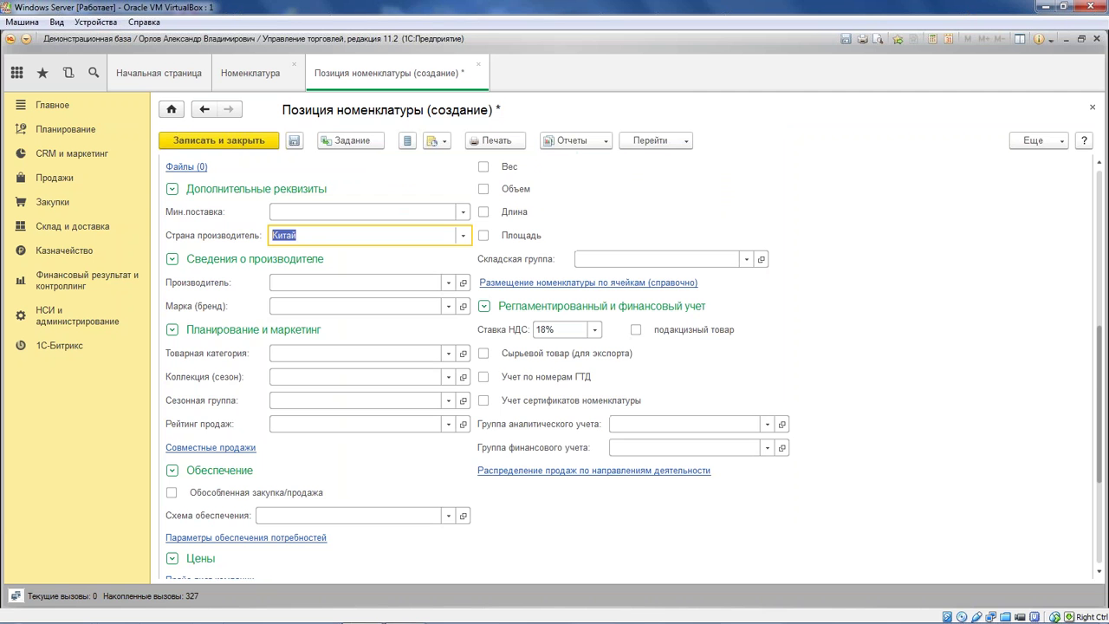
- Enable weight for the «Холодильник» item and set it to 10 kg per piece
scroll(512, 364, up, 5)
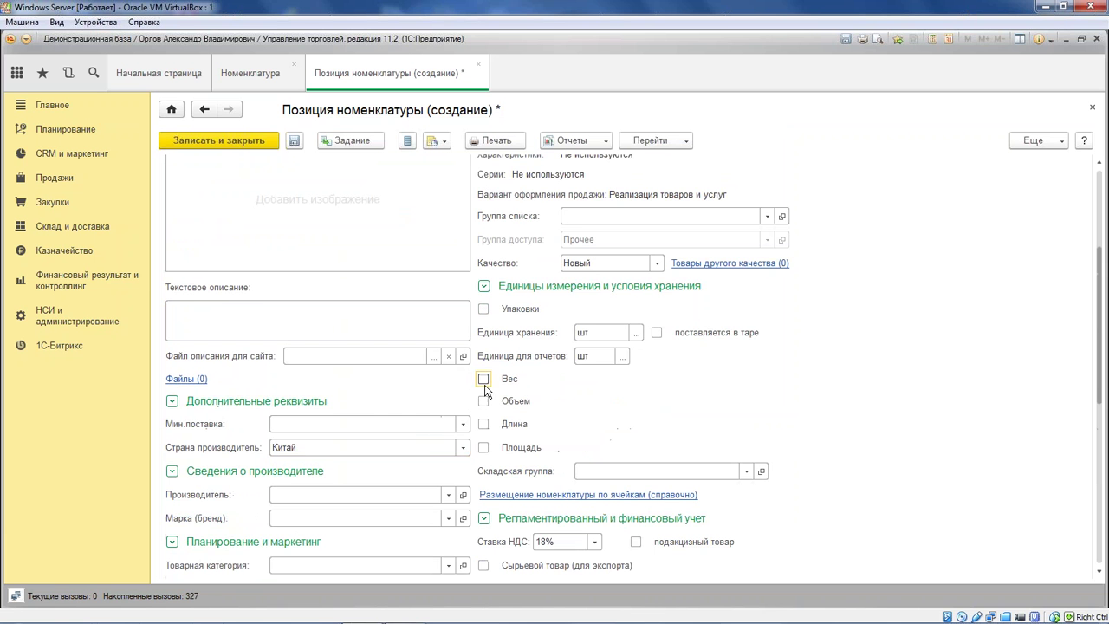
scroll(481, 376, up, 5)
scroll(585, 399, down, 5)
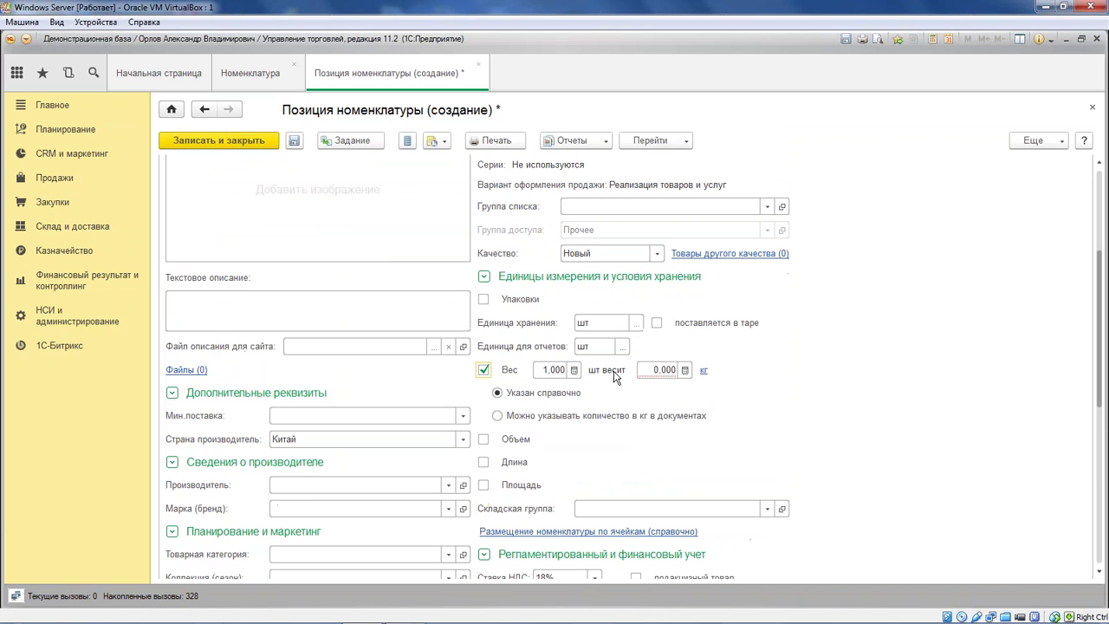
click(664, 369)
text(10)
- Enable volume for the item, set it to 2 m3 per piece, leave packages off, and save and close the item
click(486, 440)
scroll(486, 444, up, 3)
click(487, 438)
scroll(684, 507, down, 3)
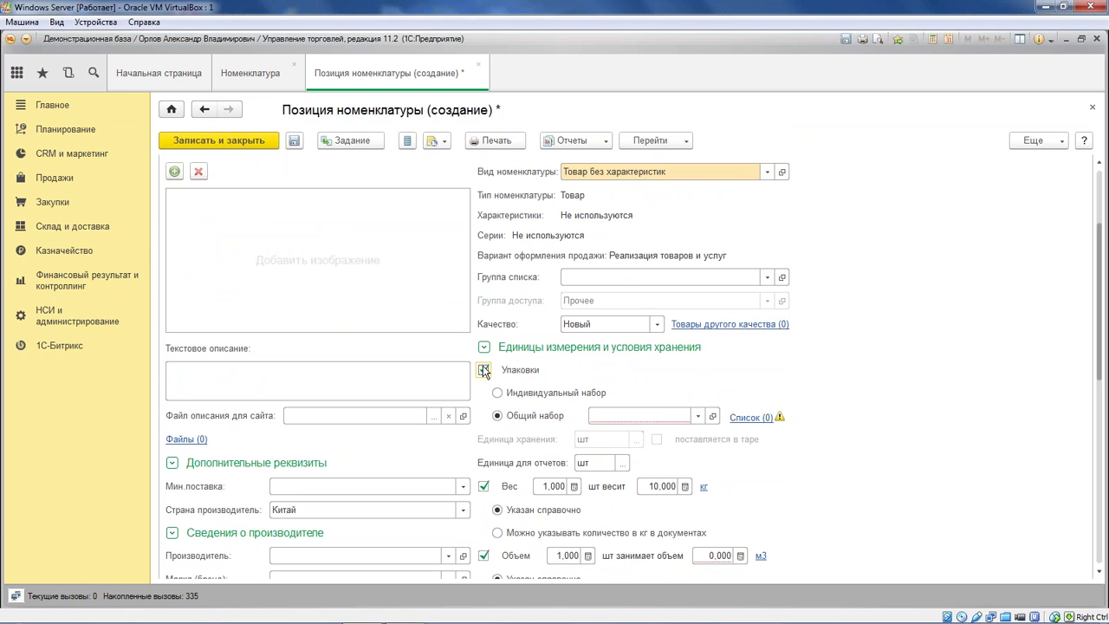
scroll(487, 309, down, 2)
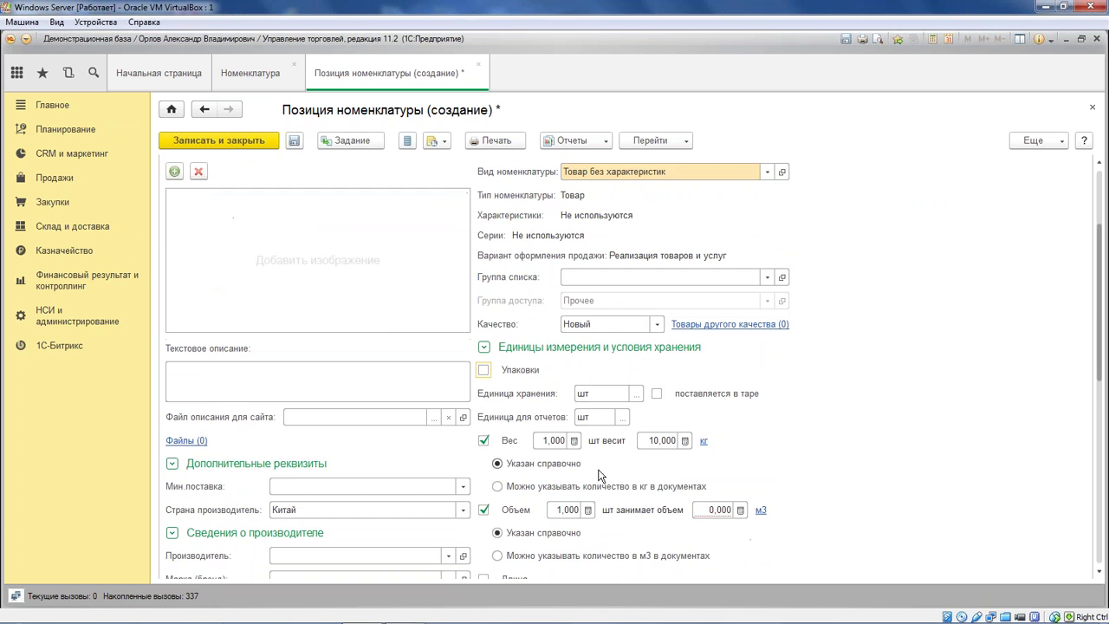
double_click(712, 509)
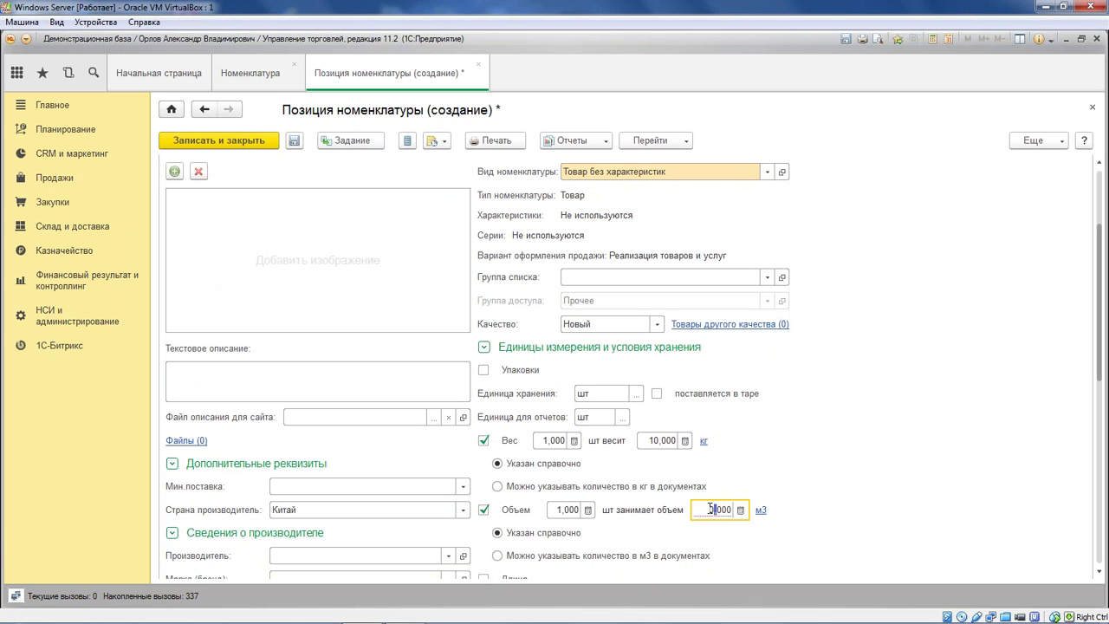
text(2)
click(229, 140)
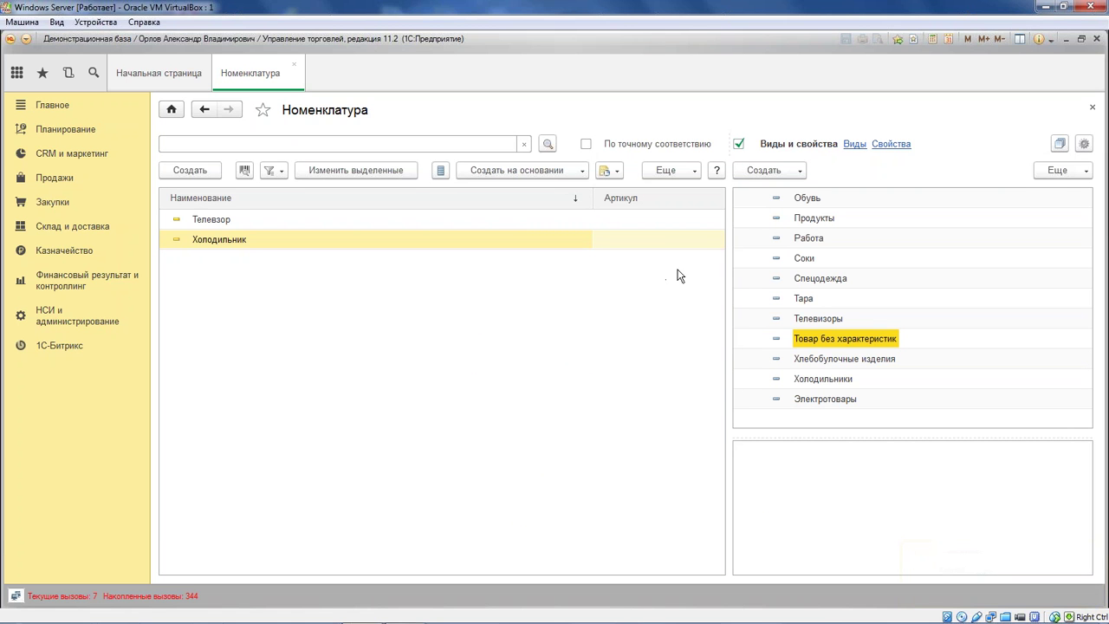
- Look through the list of item types in the «Торговая деятельность» group
click(764, 170)
click(906, 317)
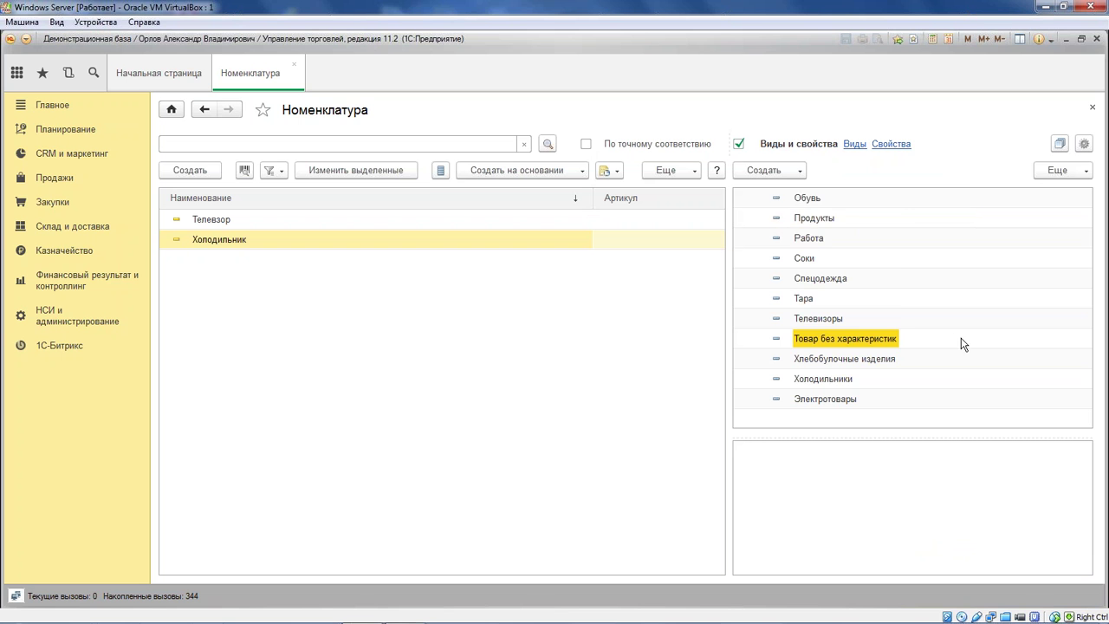
scroll(912, 322, up, 3)
scroll(838, 349, down, 3)
scroll(823, 299, up, 3)
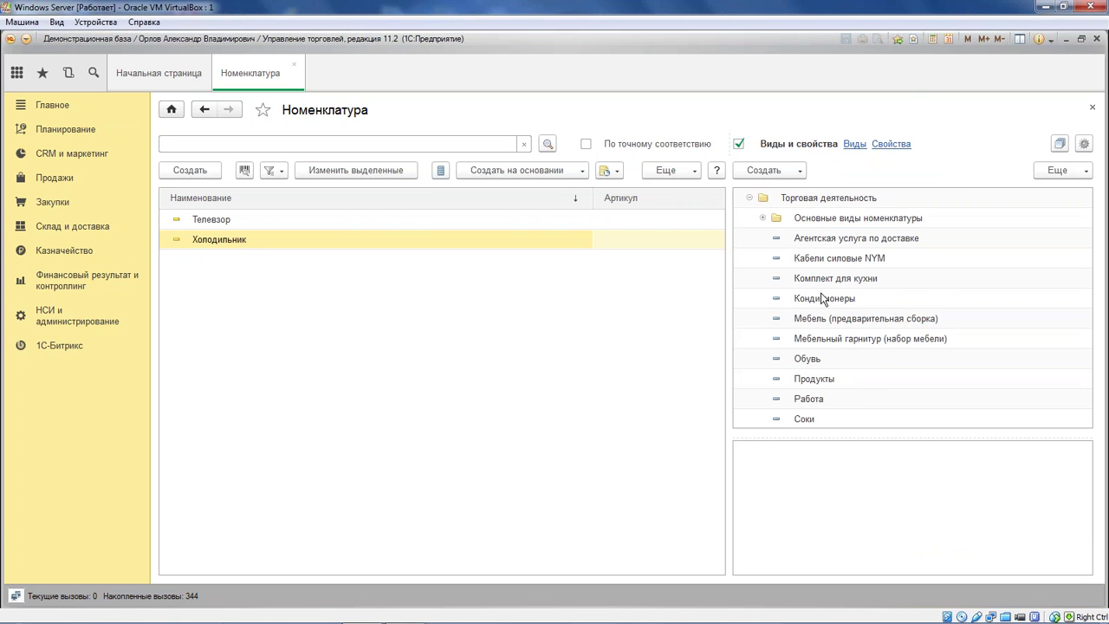
scroll(813, 333, down, 3)
scroll(804, 358, up, 3)
scroll(758, 264, down, 3)
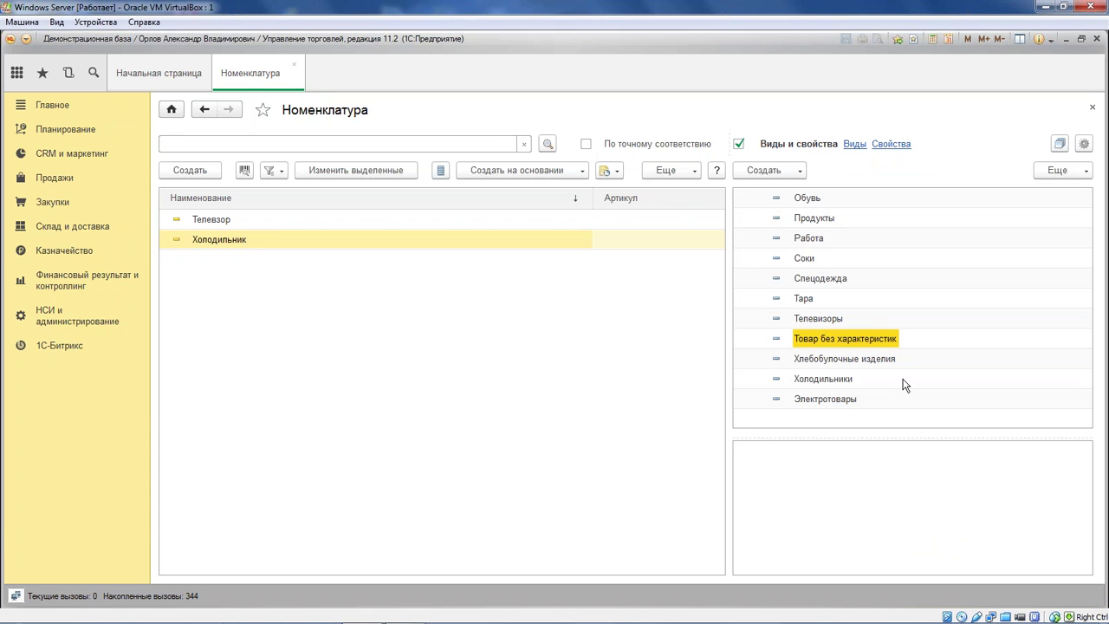
scroll(842, 368, up, 1)
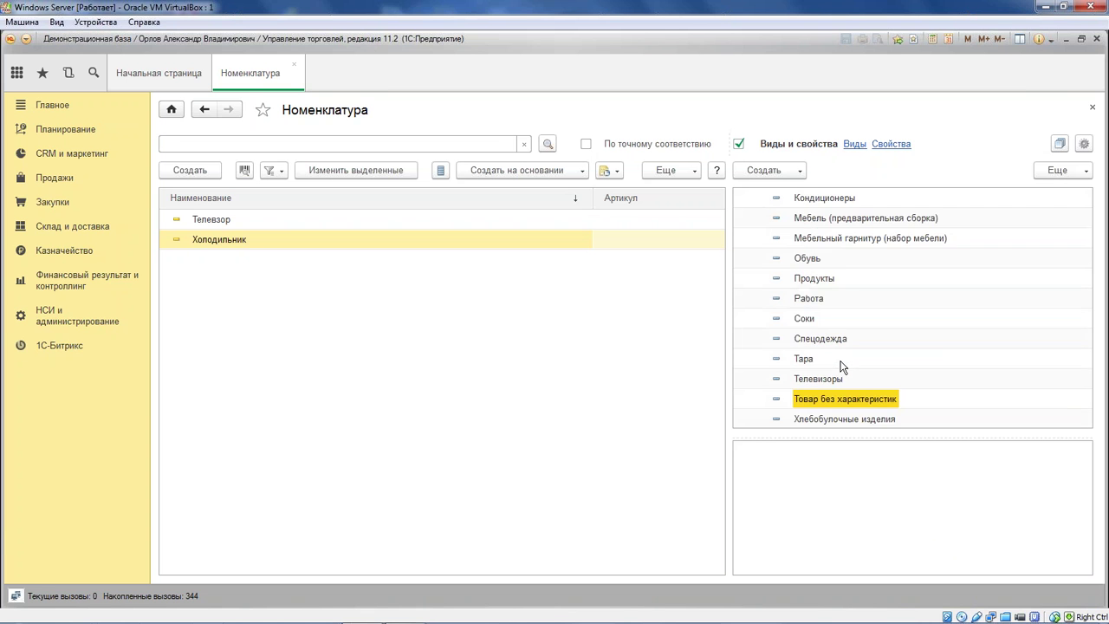
- Create a new item type in the «Торговая деятельность» group and name it «Товар с характеристиками»
click(764, 170)
click(791, 191)
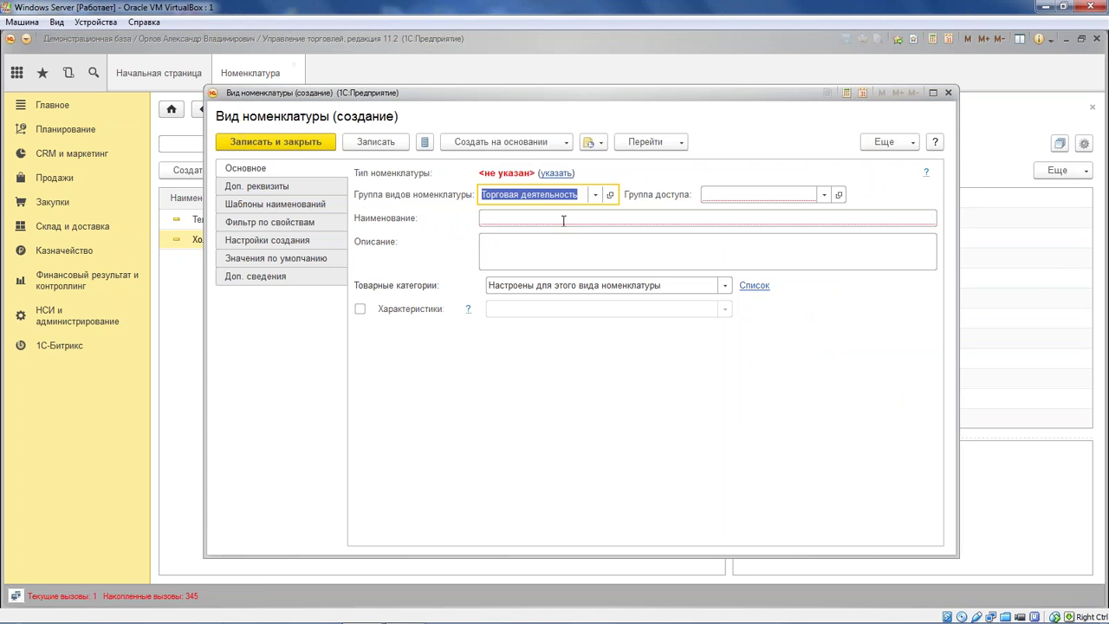
text(Товар с )
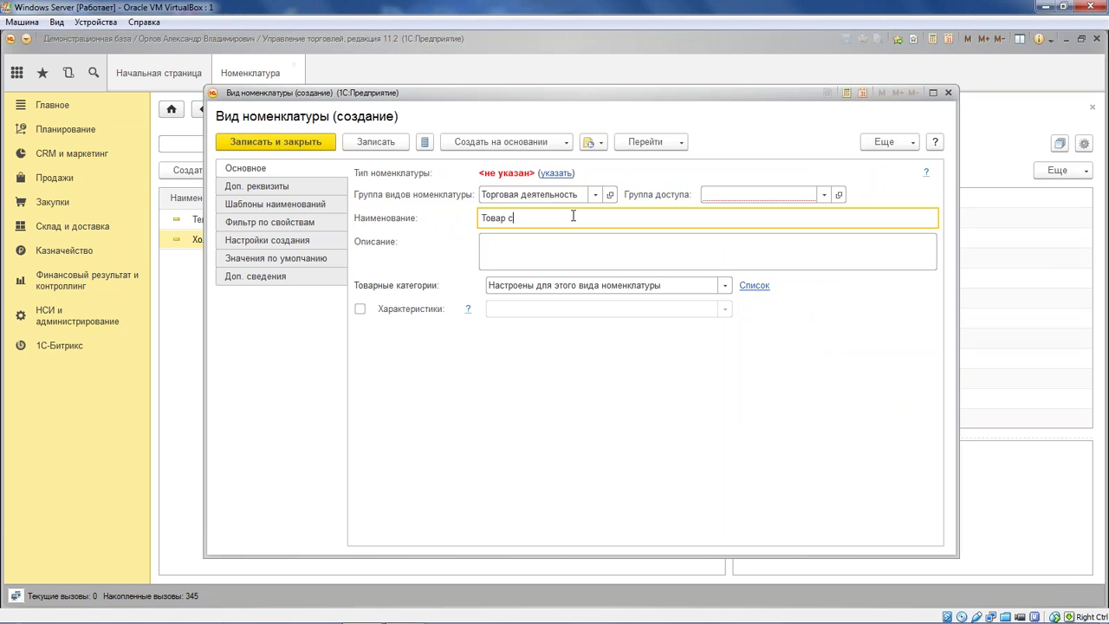
text(хара)
key(BackSpace)
key(BackSpace)
text(арактеристиками)
click(561, 241)
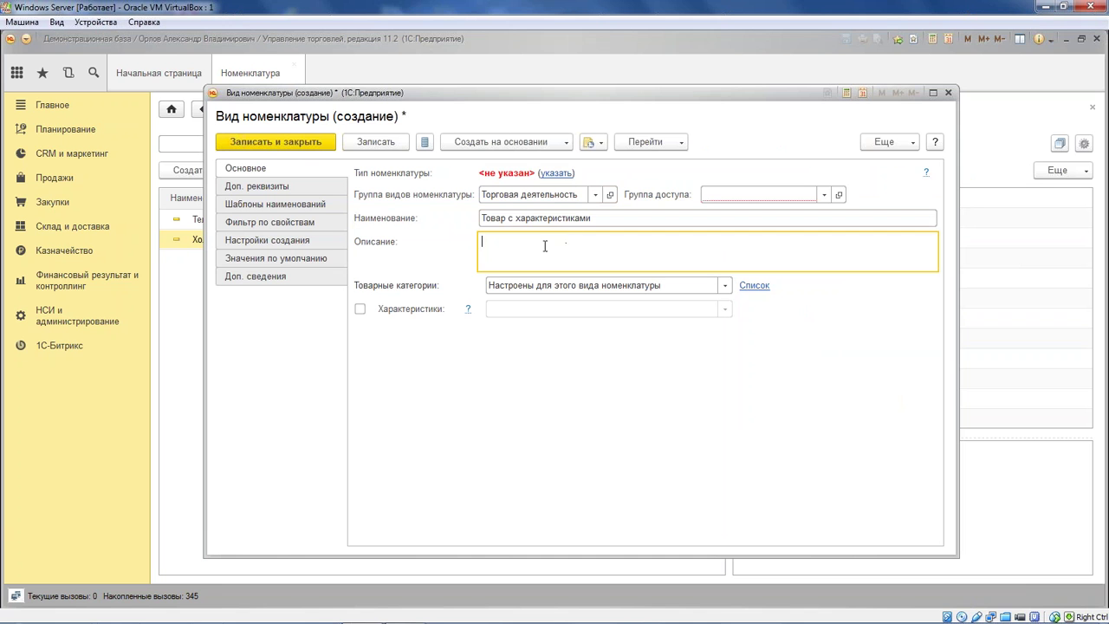
- Enable characteristics for the new item type and make them «Общие для этого вида номенклатуры»
click(360, 310)
click(359, 310)
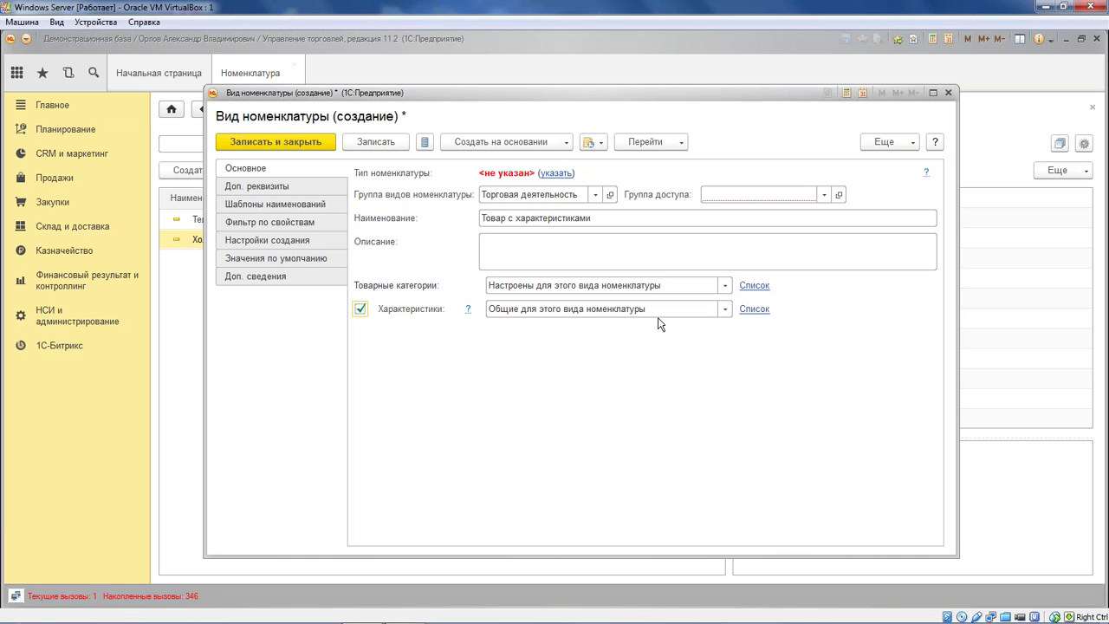
click(726, 309)
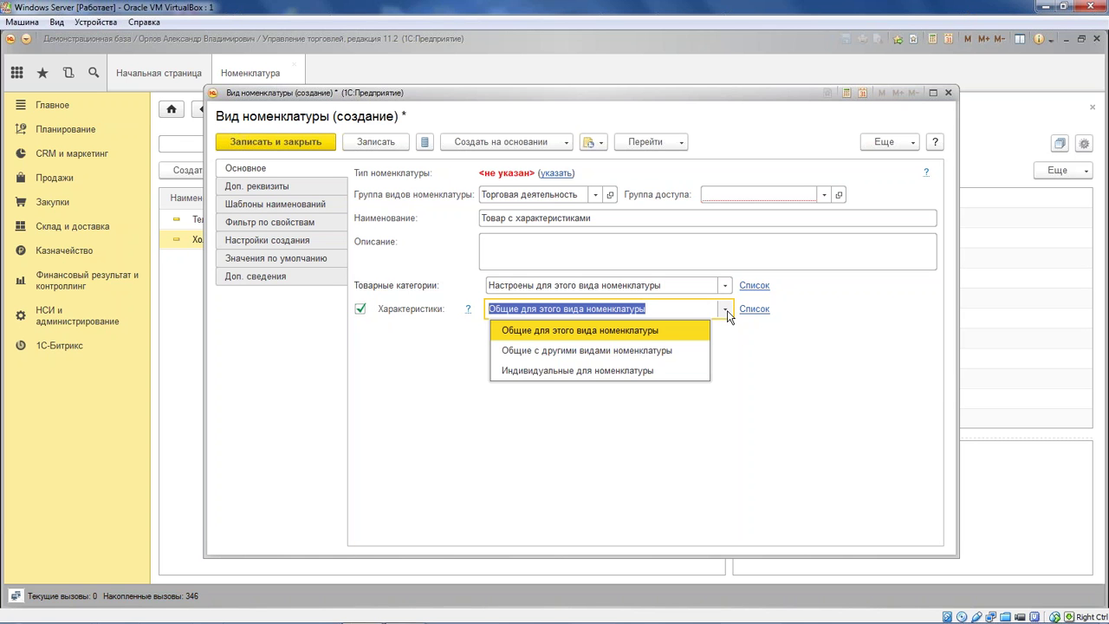
click(672, 336)
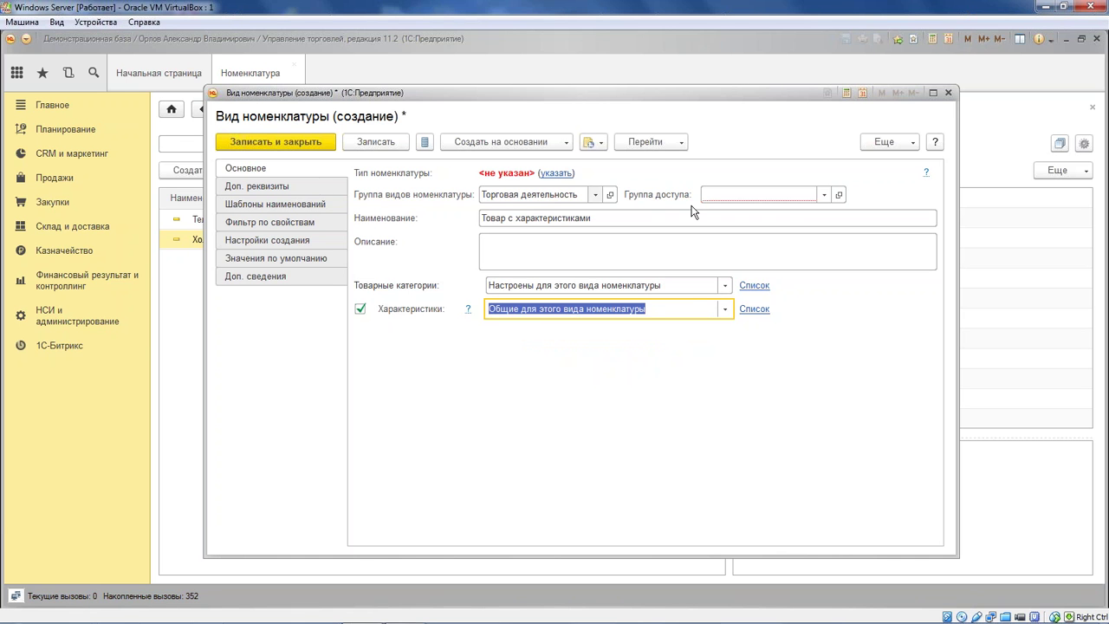
- Set the item type's access group to «Прочее» and its nomenclature type to «Товар» with «Без особенностей учета»
click(799, 201)
click(784, 316)
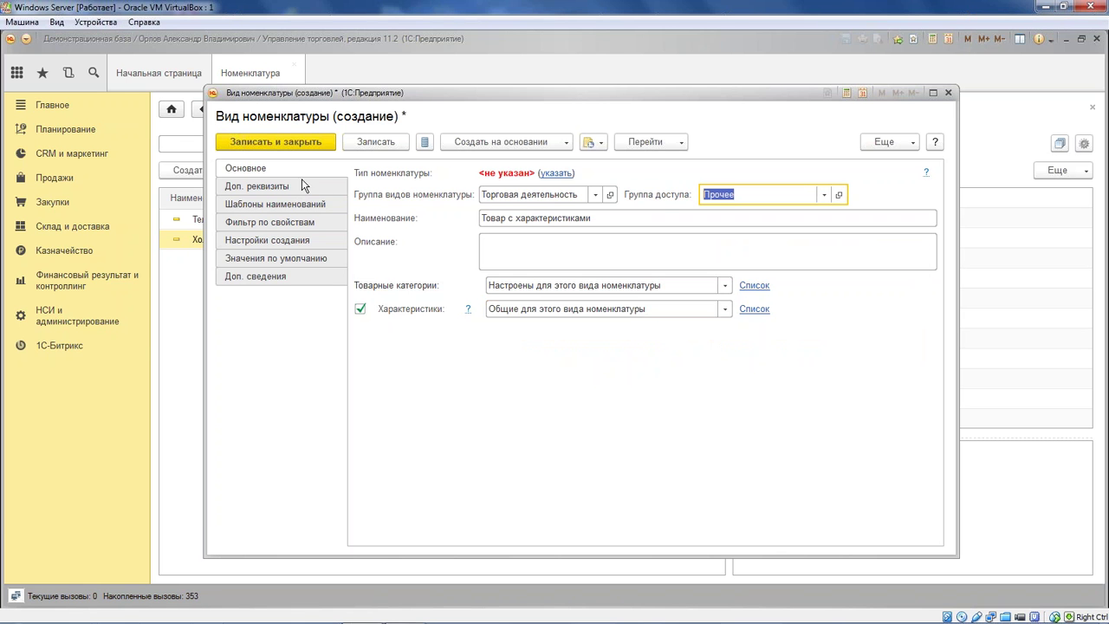
click(563, 174)
click(360, 130)
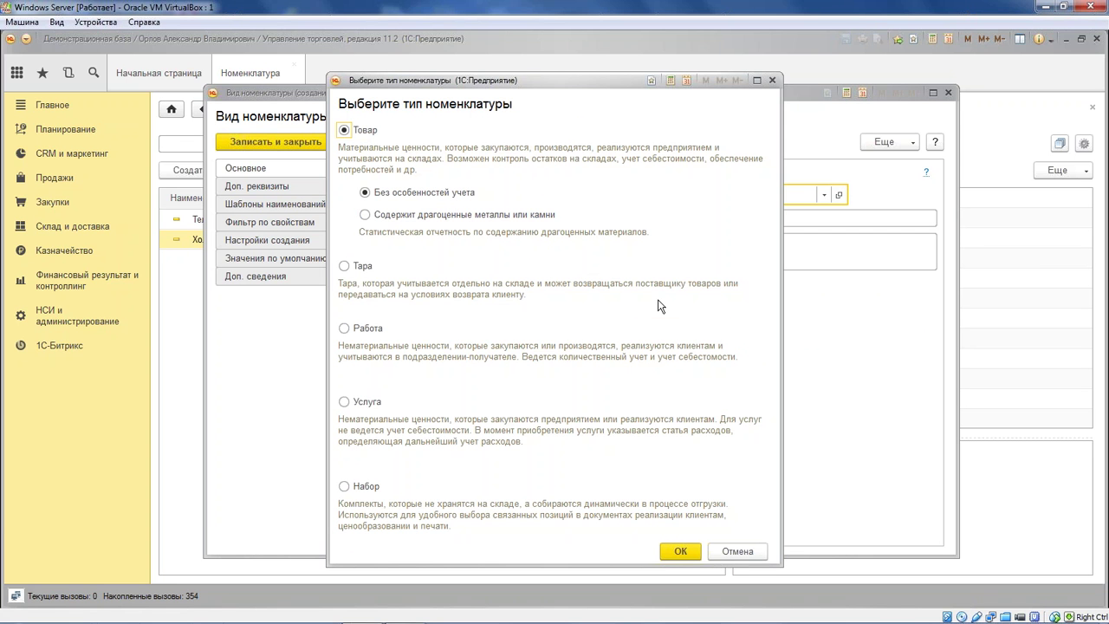
click(674, 557)
- Save the new item type «Товар с характеристиками» from its additional attributes section, leaving the blank attribute form unfilled
click(279, 188)
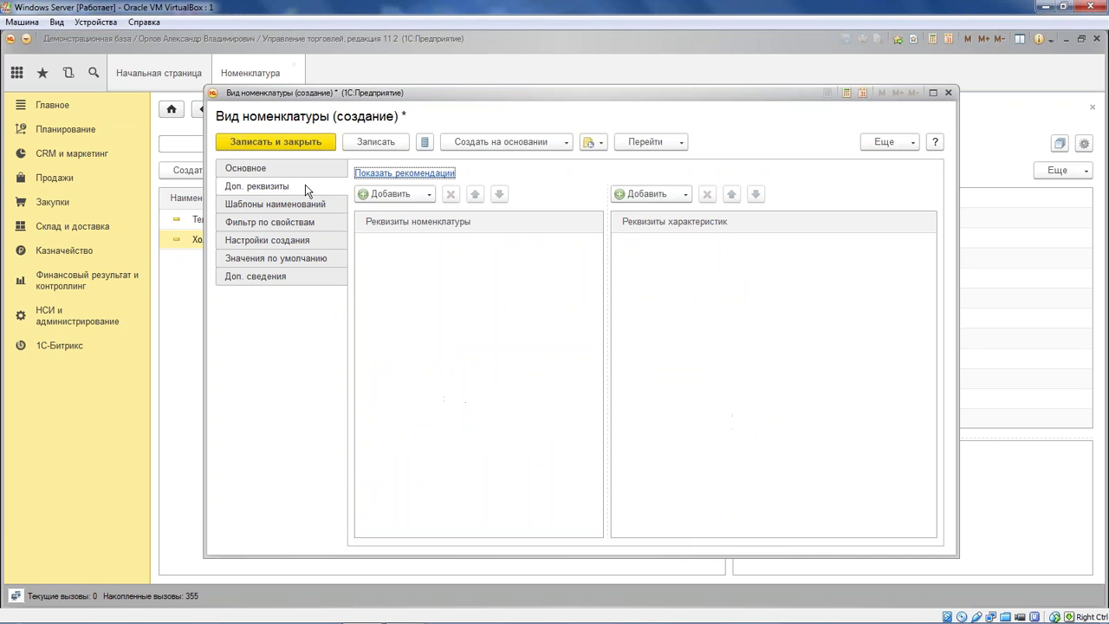
click(416, 194)
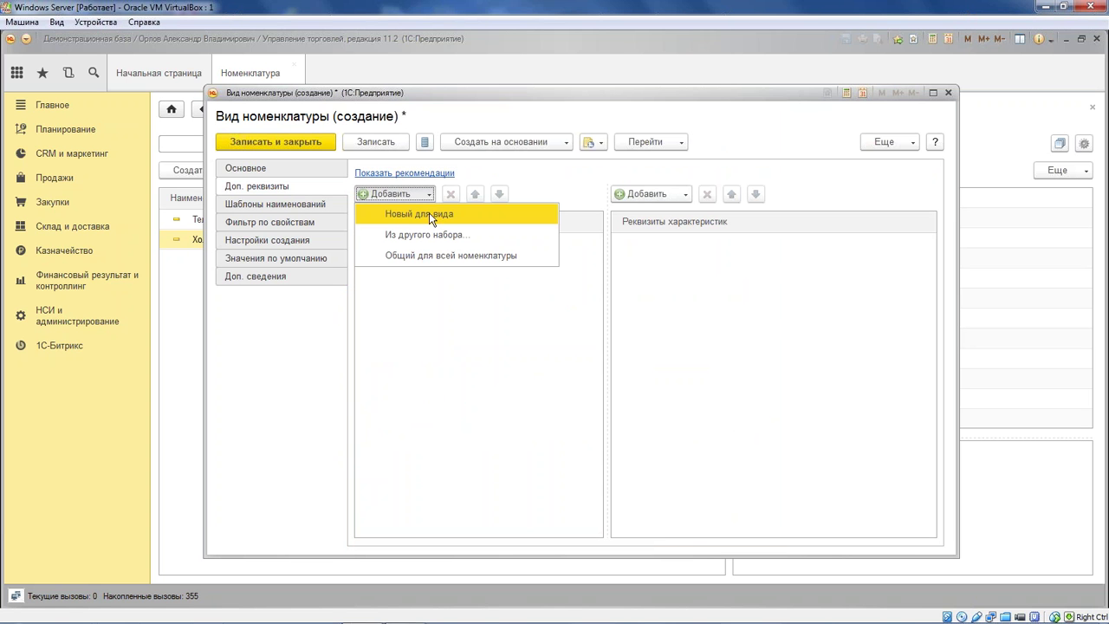
click(437, 219)
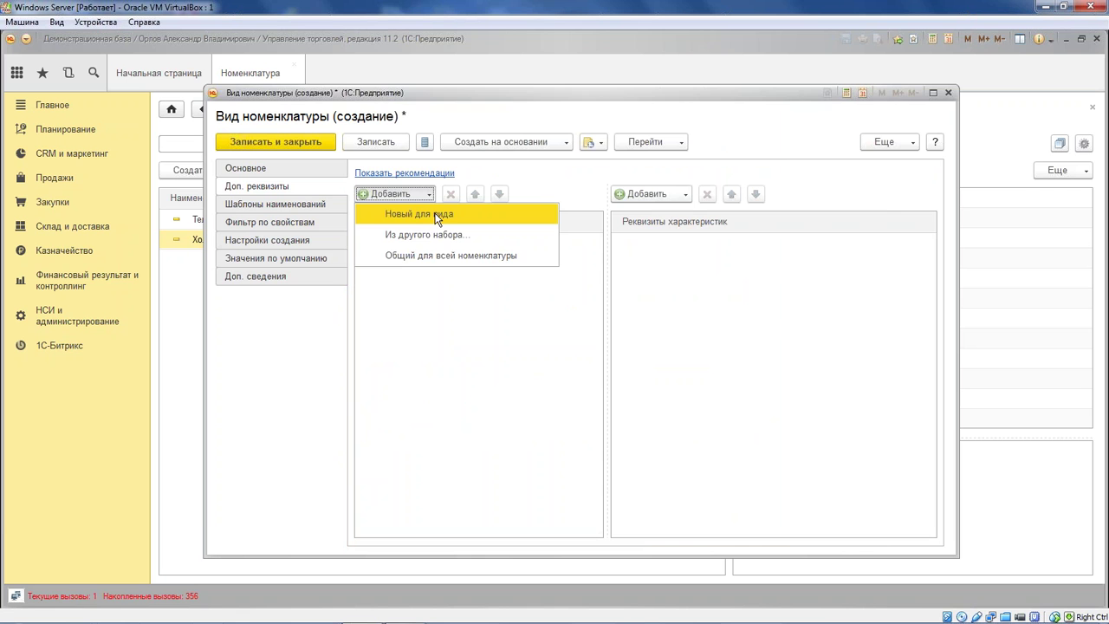
click(544, 352)
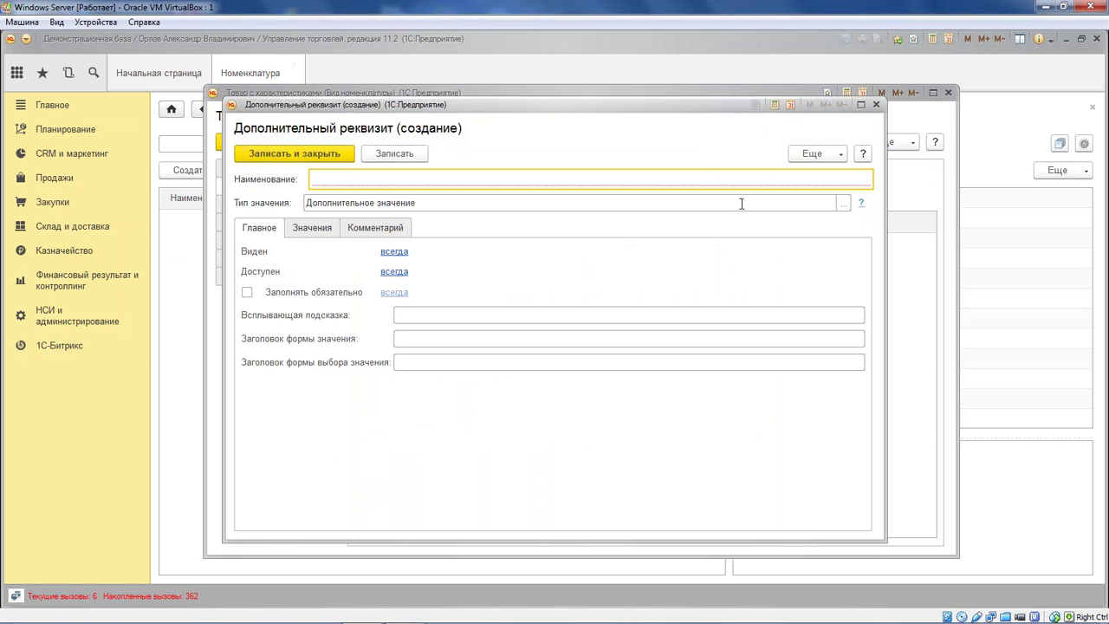
click(876, 104)
- Add the «Страна производитель» attribute from the «Товар без характеристик» set to the item attributes as a shared attribute
click(391, 194)
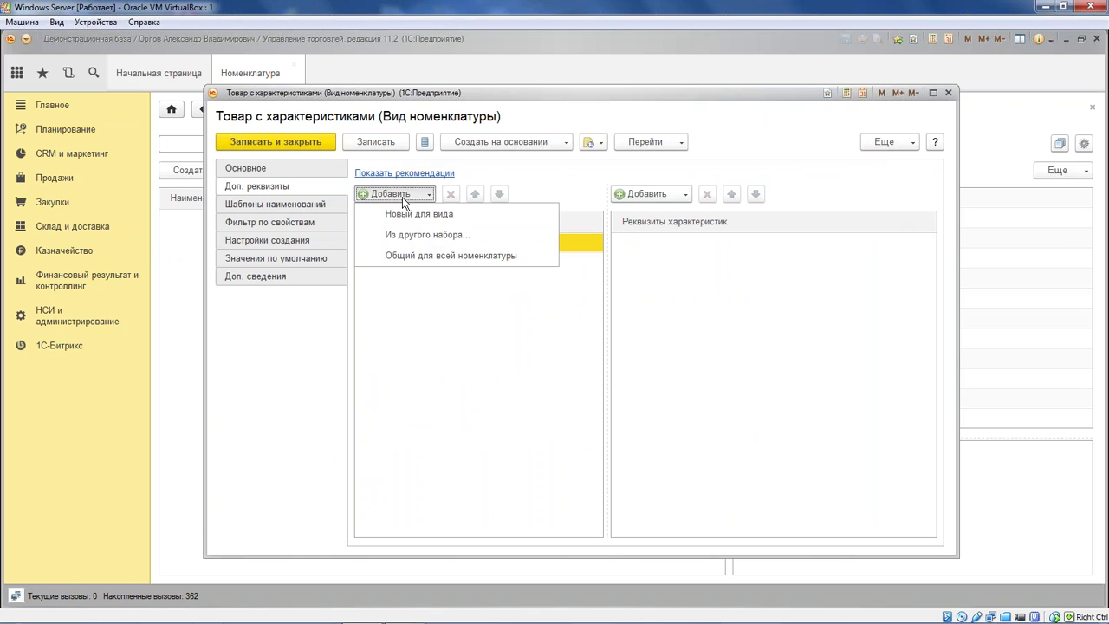
click(460, 237)
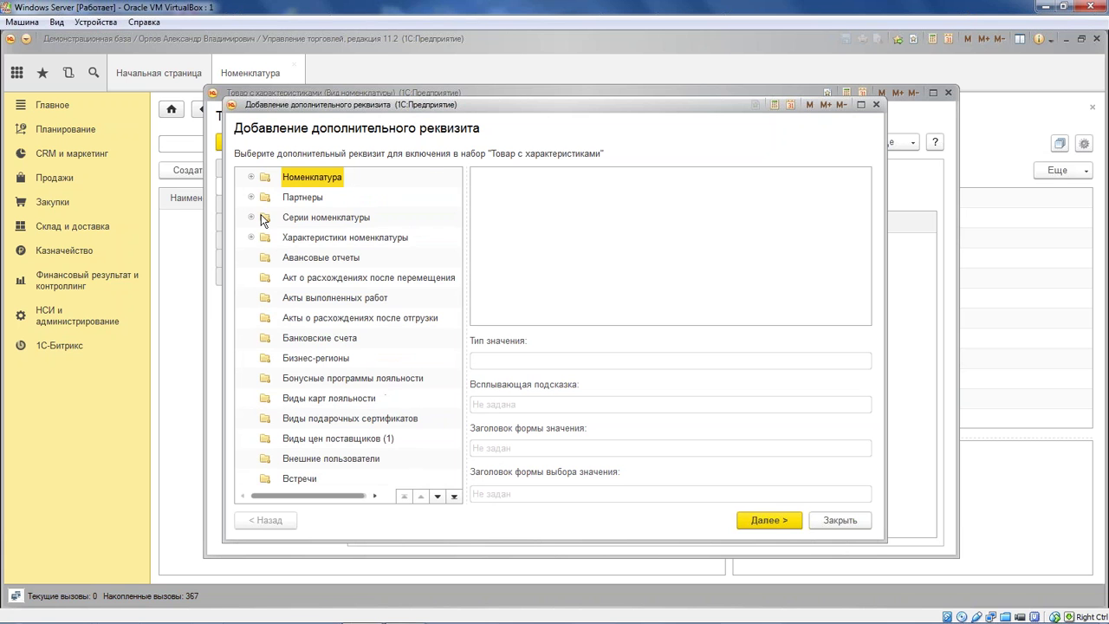
click(251, 177)
click(348, 358)
scroll(350, 390, down, 3)
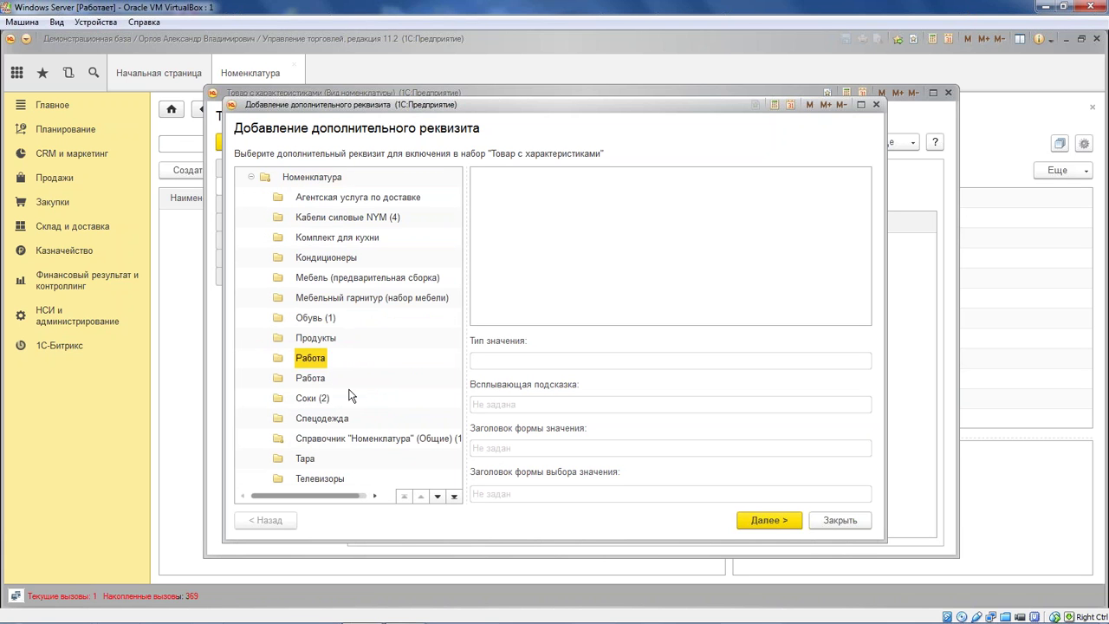
scroll(355, 394, down, 1)
click(384, 339)
double_click(537, 178)
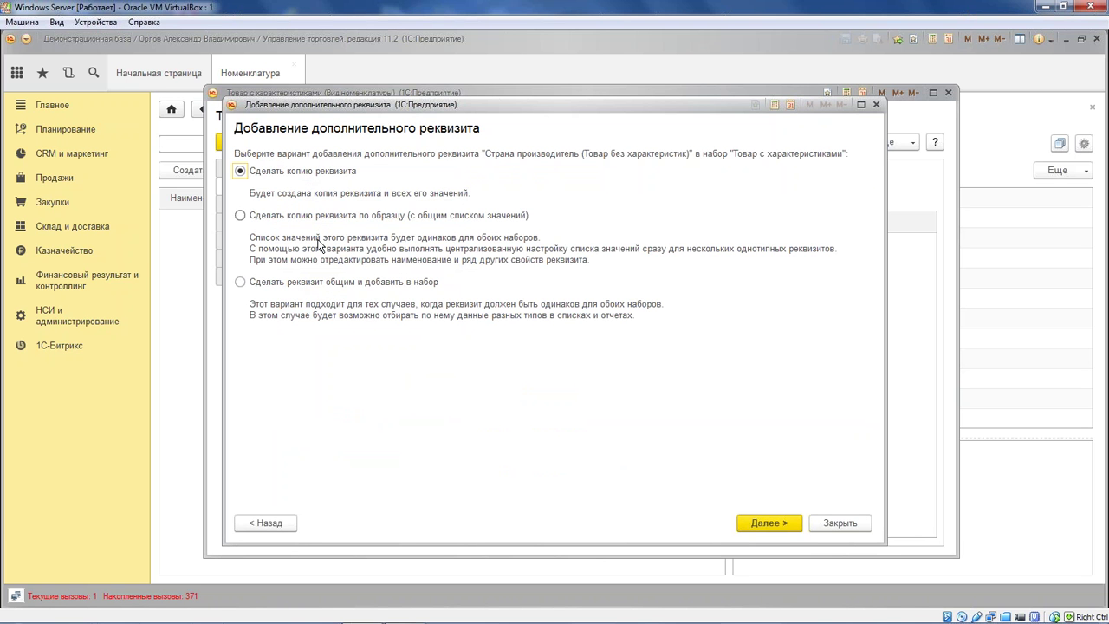
click(315, 282)
click(765, 522)
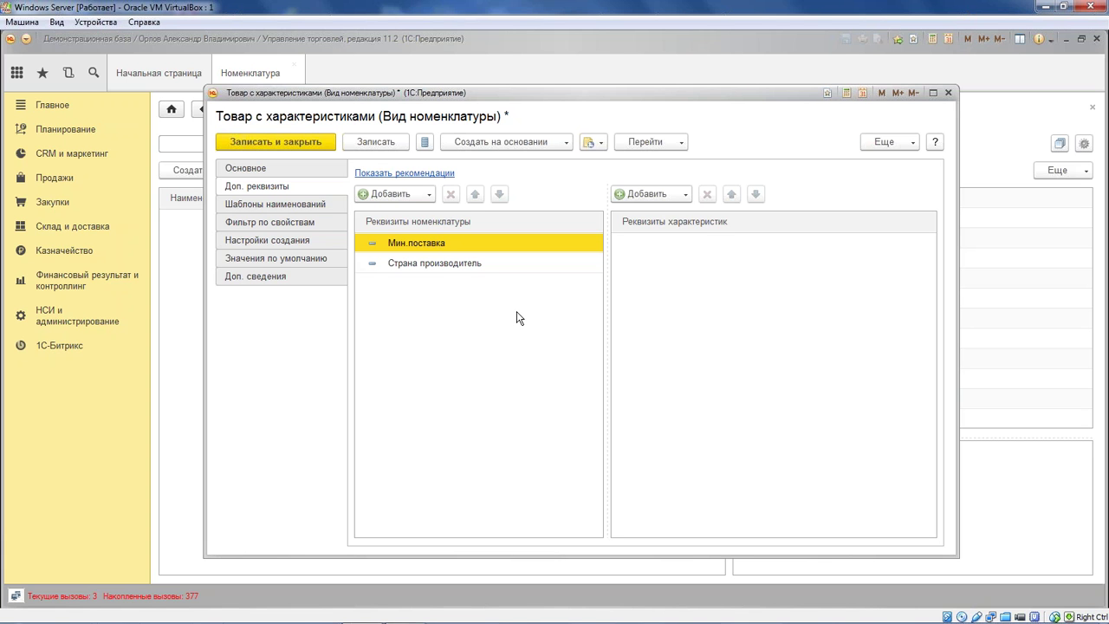
- Create a new additional item attribute specific to this item type and name it «Количество страниц»
click(731, 317)
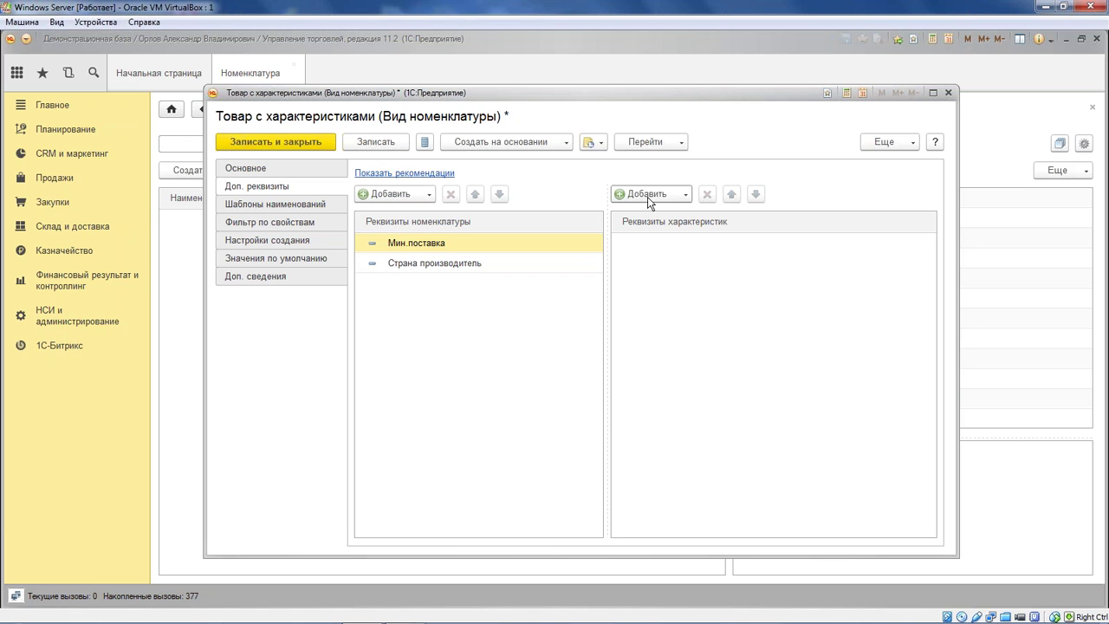
click(440, 263)
click(401, 198)
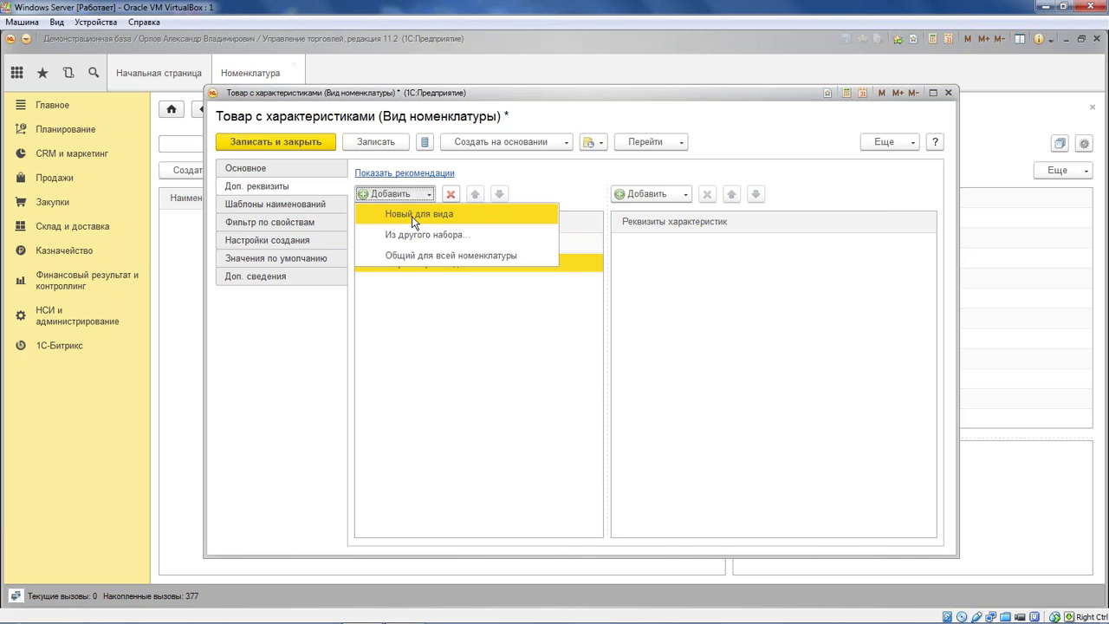
click(411, 215)
text(Ко)
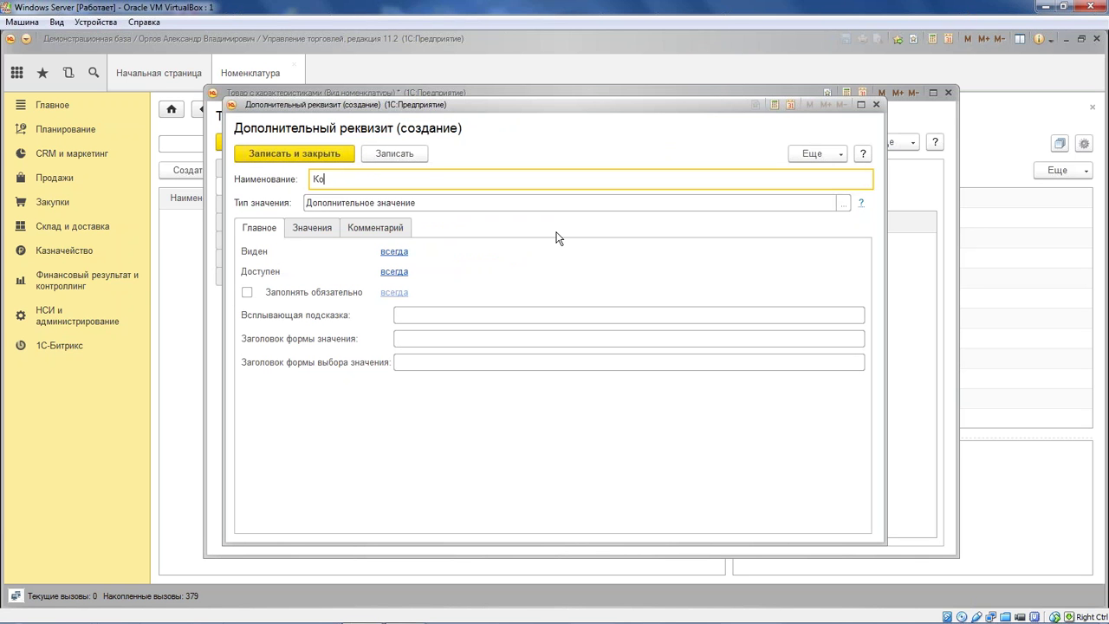
text(личество страниц)
- Set the «Количество страниц» value type to «Число» with precision 0 and a reduced length, and save the attribute
click(843, 203)
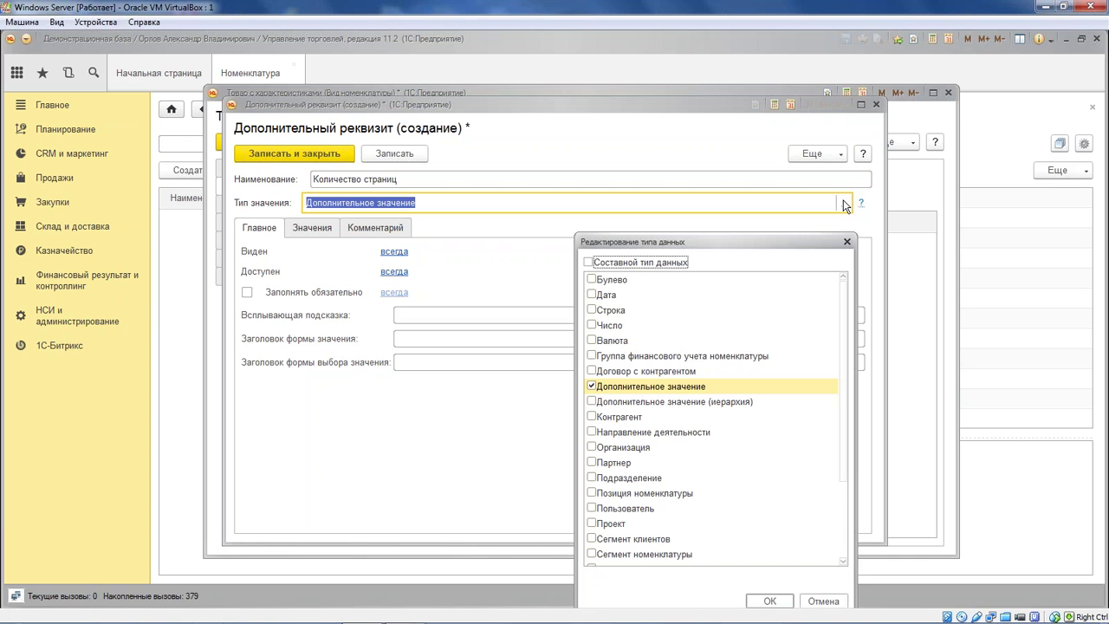
click(591, 325)
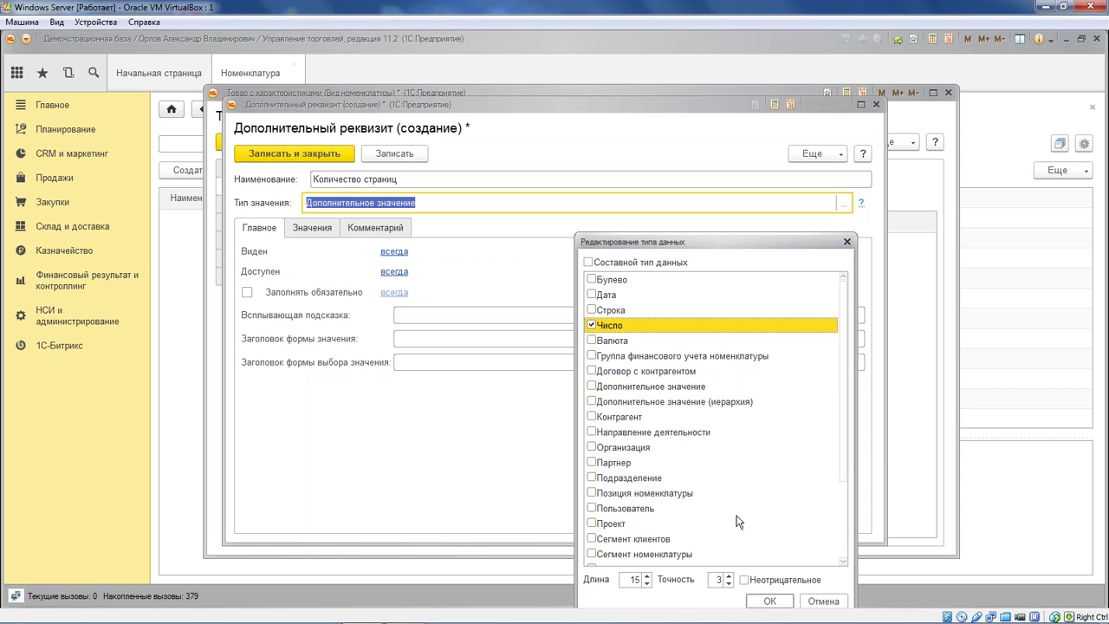
double_click(719, 579)
text(0)
click(769, 601)
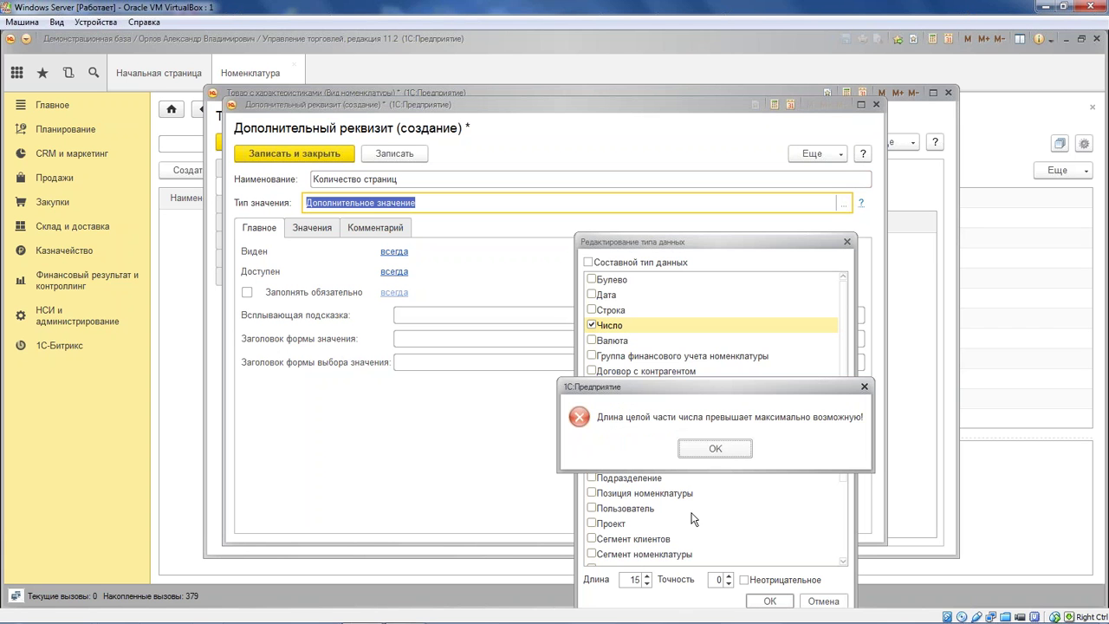
click(716, 448)
drag(740, 241, 717, 148)
click(619, 476)
click(619, 476)
click(619, 476)
click(738, 494)
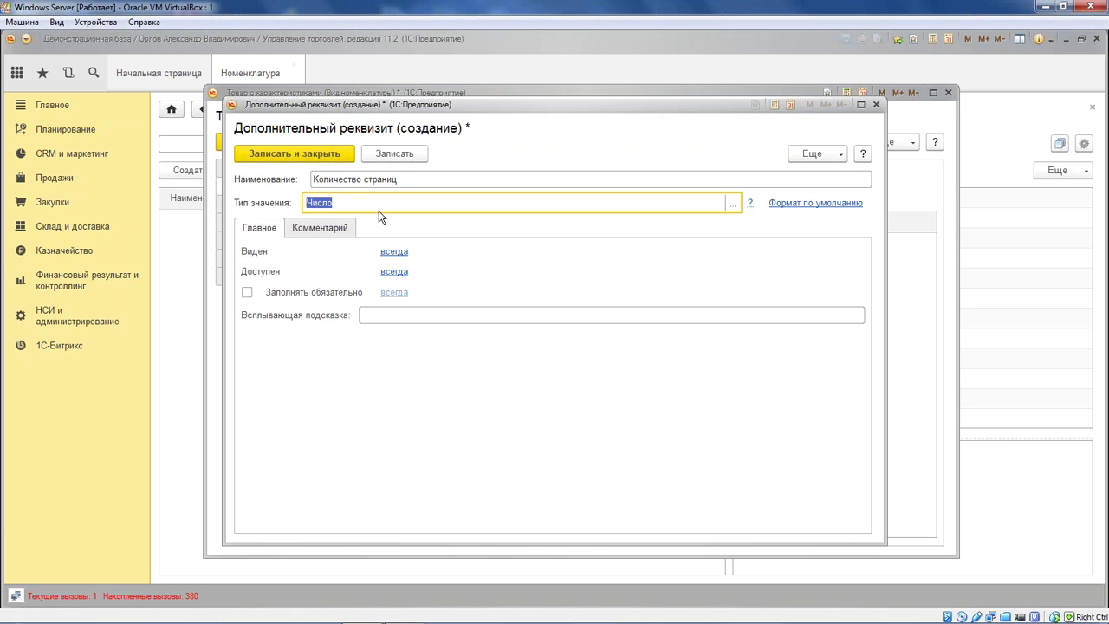
click(308, 154)
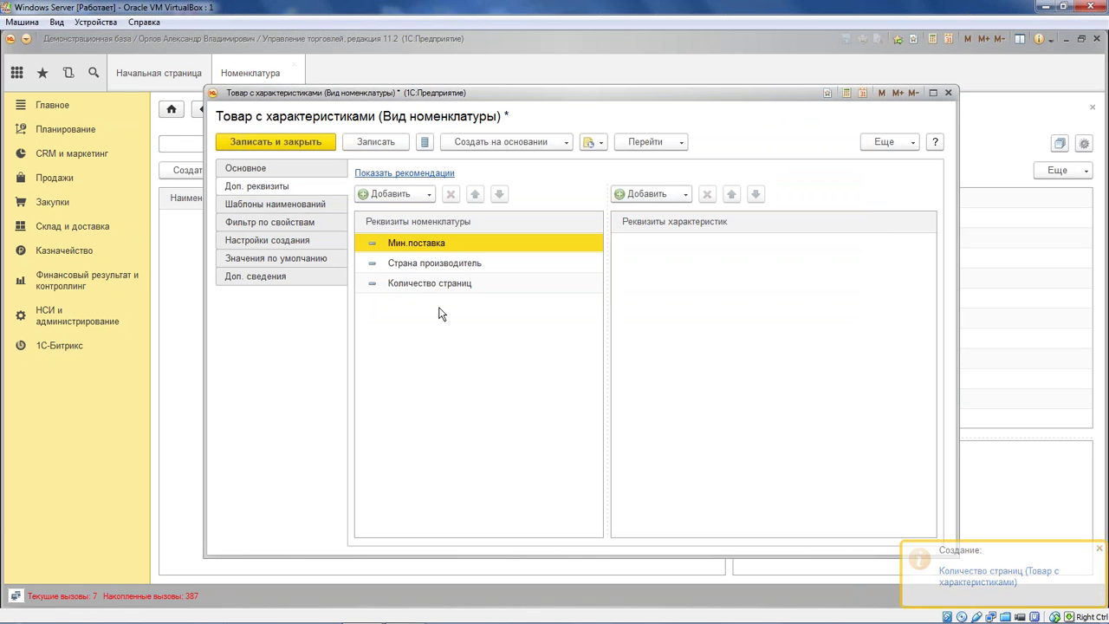
- Create a new characteristic attribute specific to this item type and name it «Тип тетрадки»
click(776, 340)
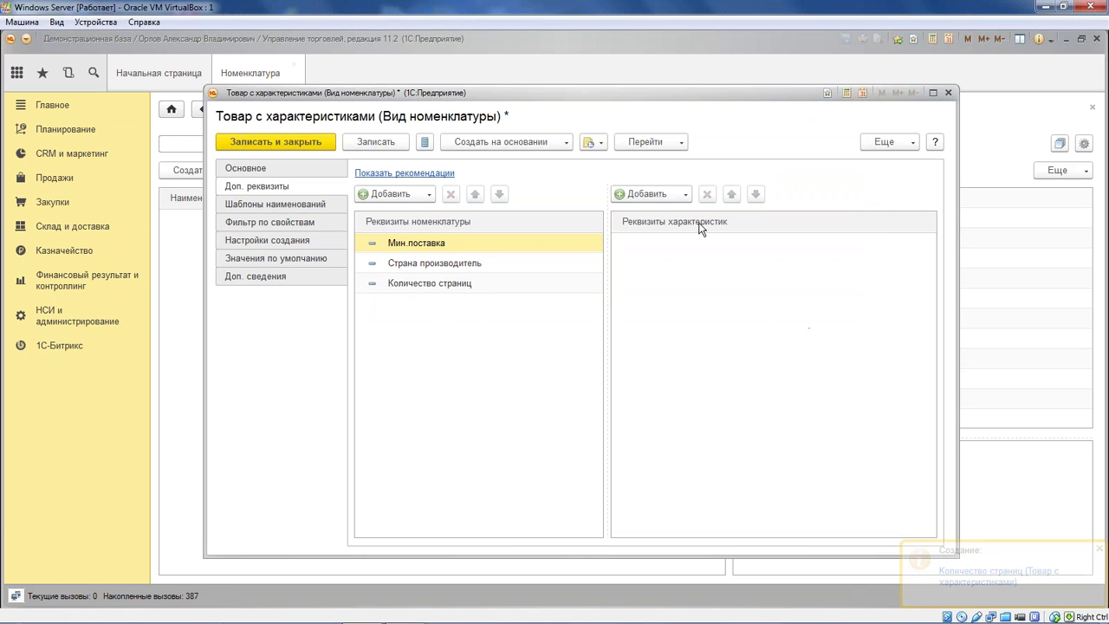
click(668, 196)
click(684, 228)
click(644, 192)
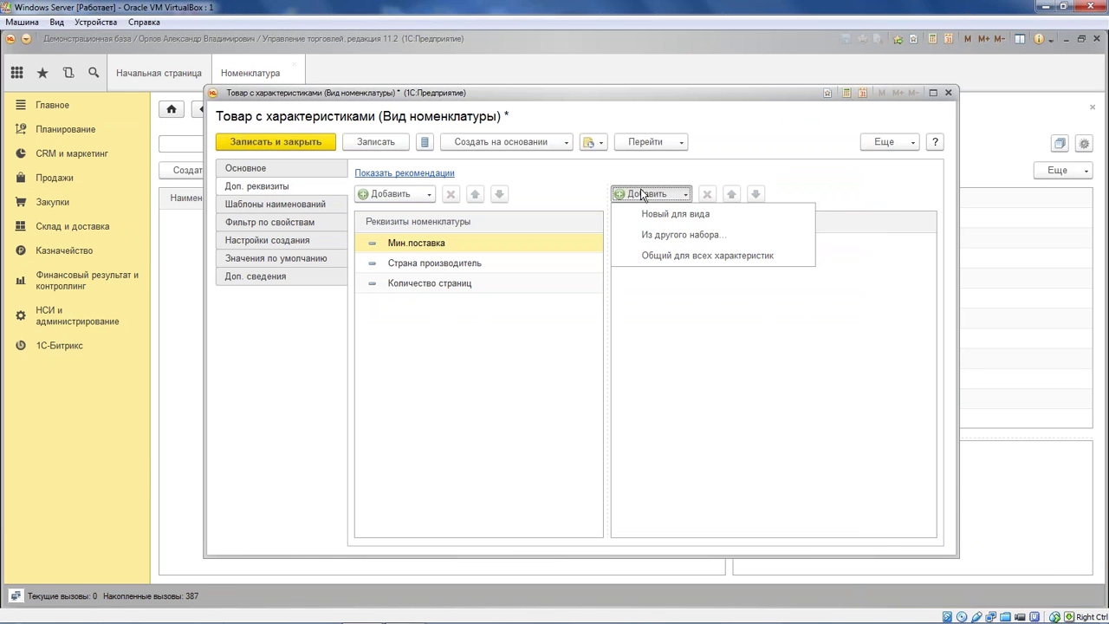
click(693, 214)
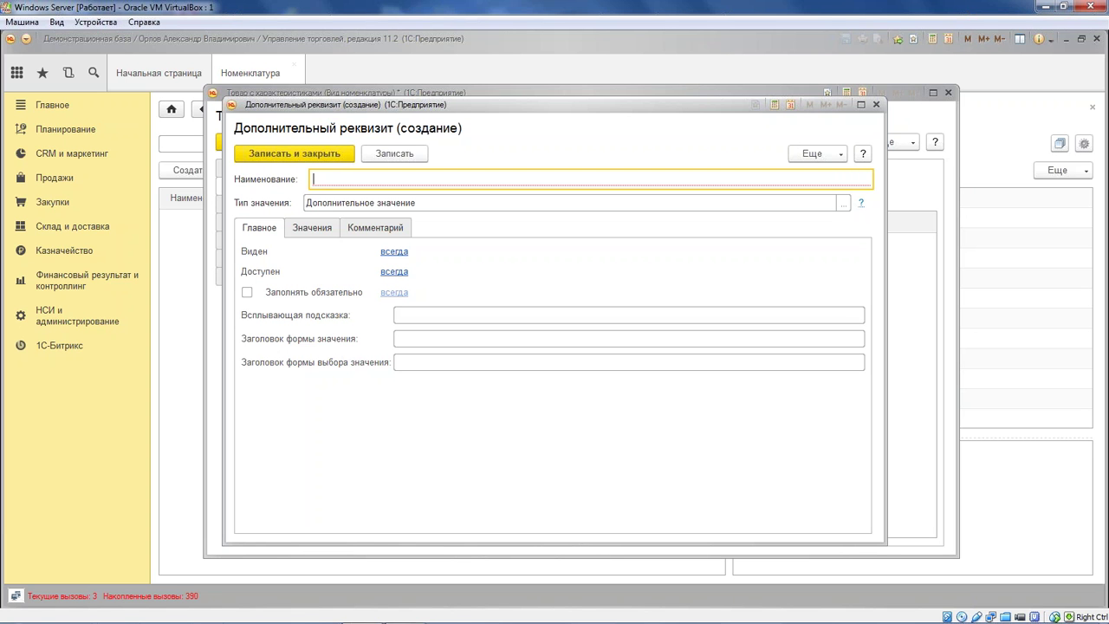
drag(505, 103, 633, 105)
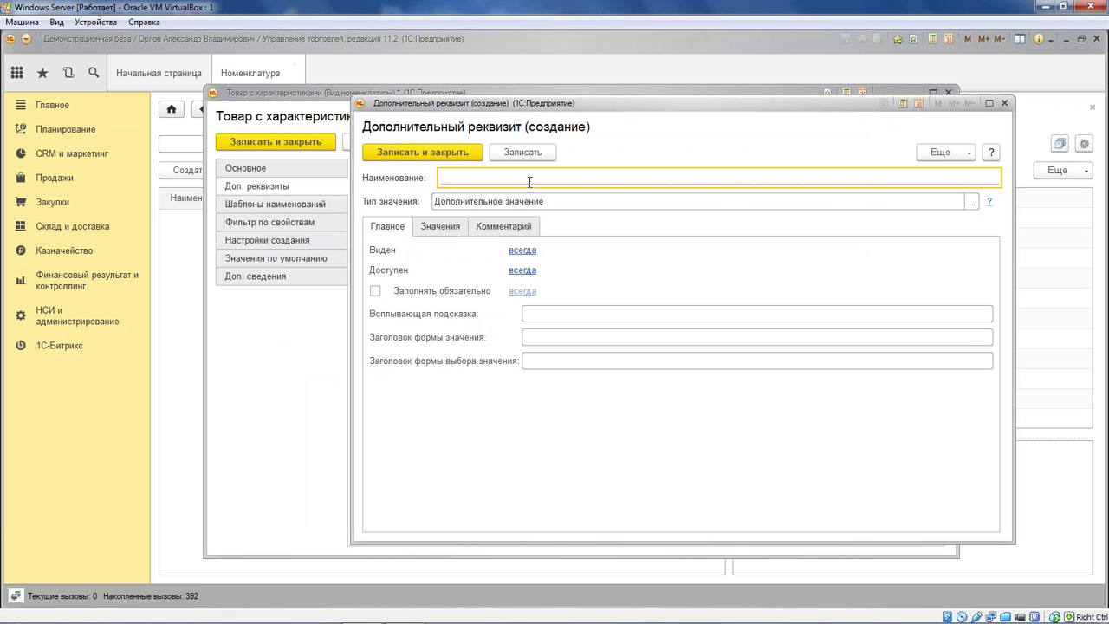
text(Тип)
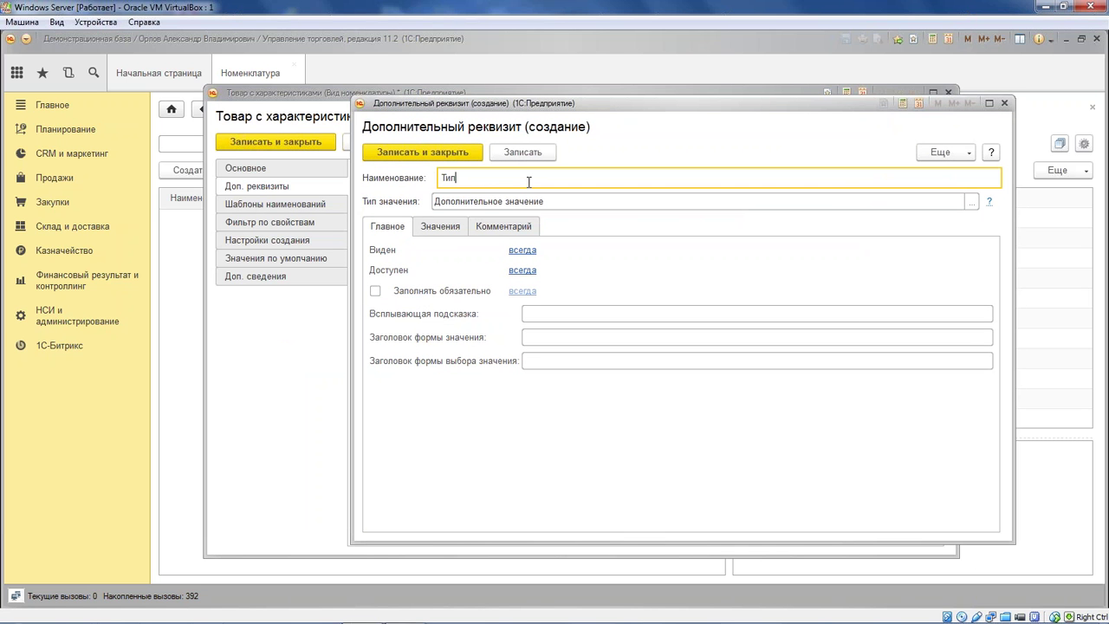
text( тетрадк)
- Record the «Тип тетрадки» attribute and add the value «В клеточку» to its value list
click(436, 232)
click(381, 228)
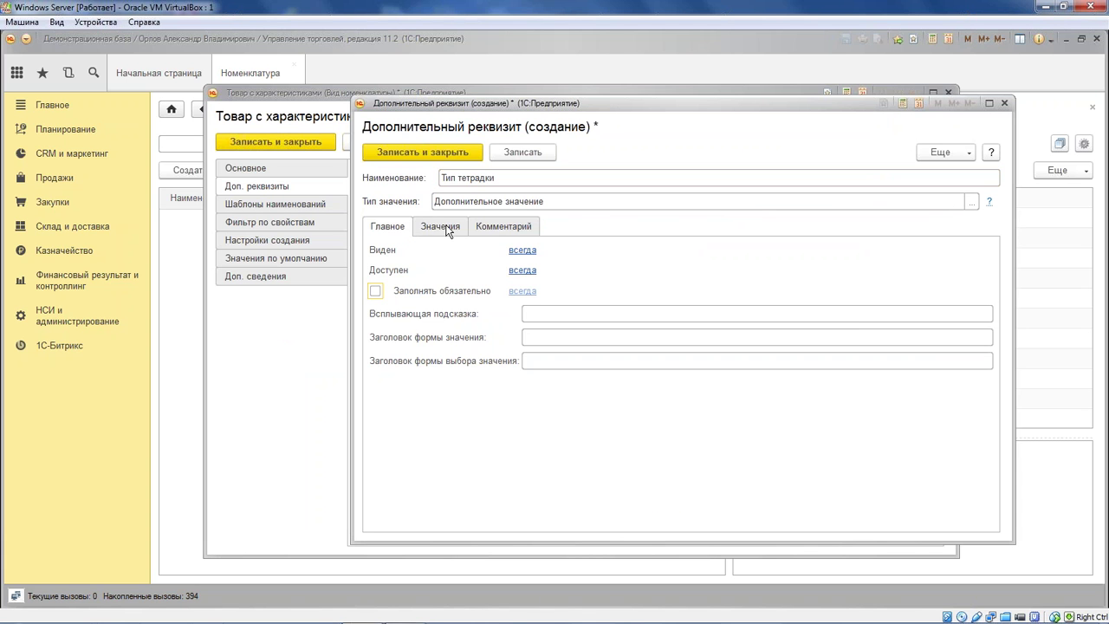
click(441, 233)
click(408, 255)
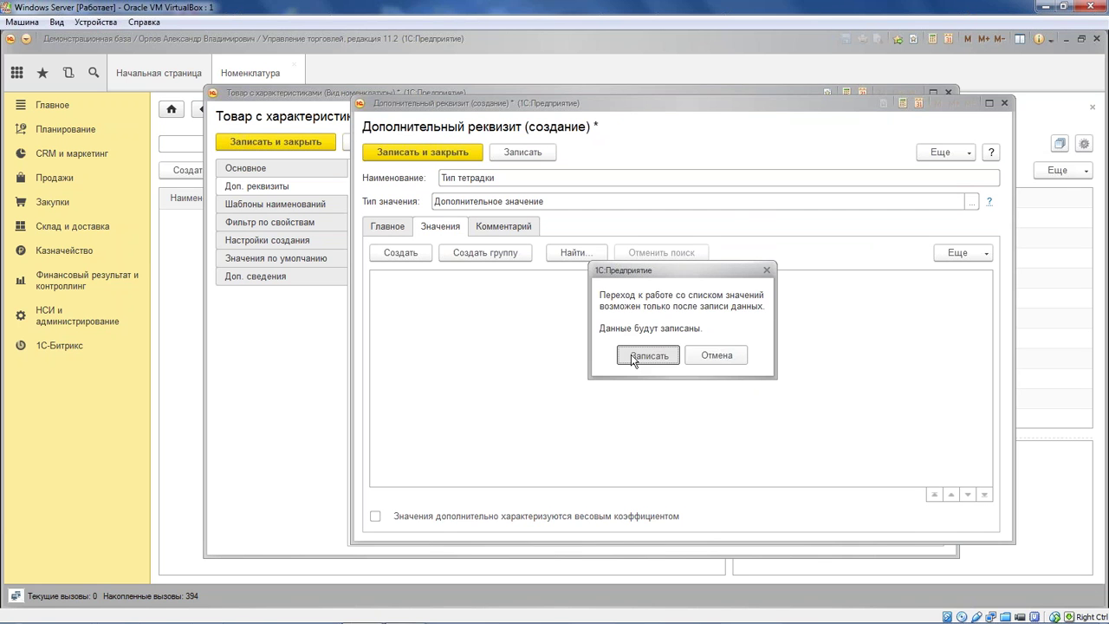
click(645, 368)
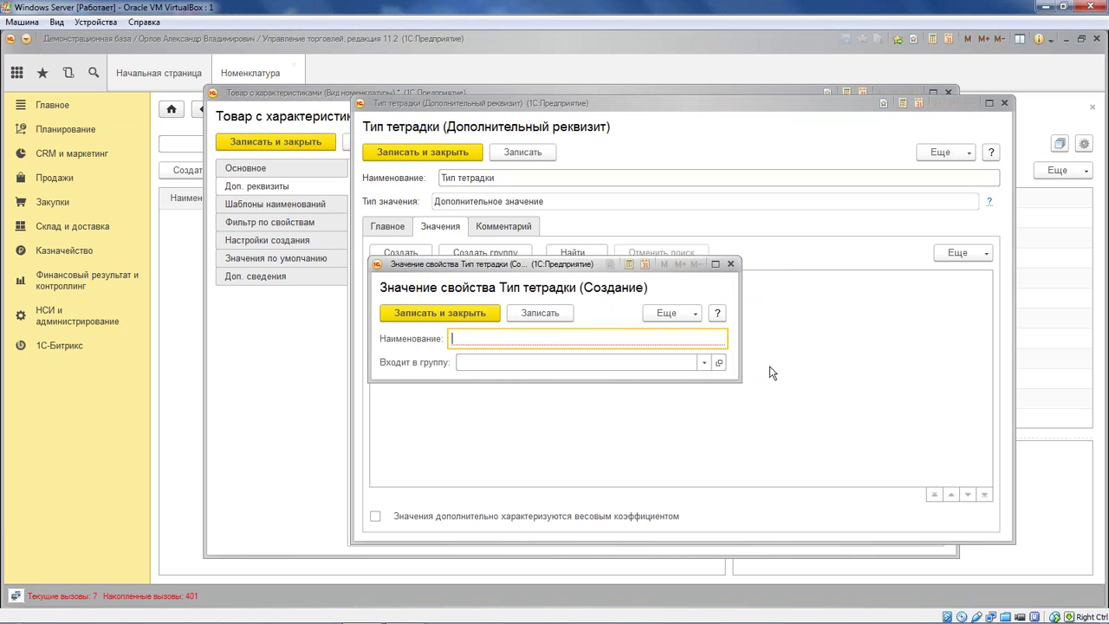
text(К)
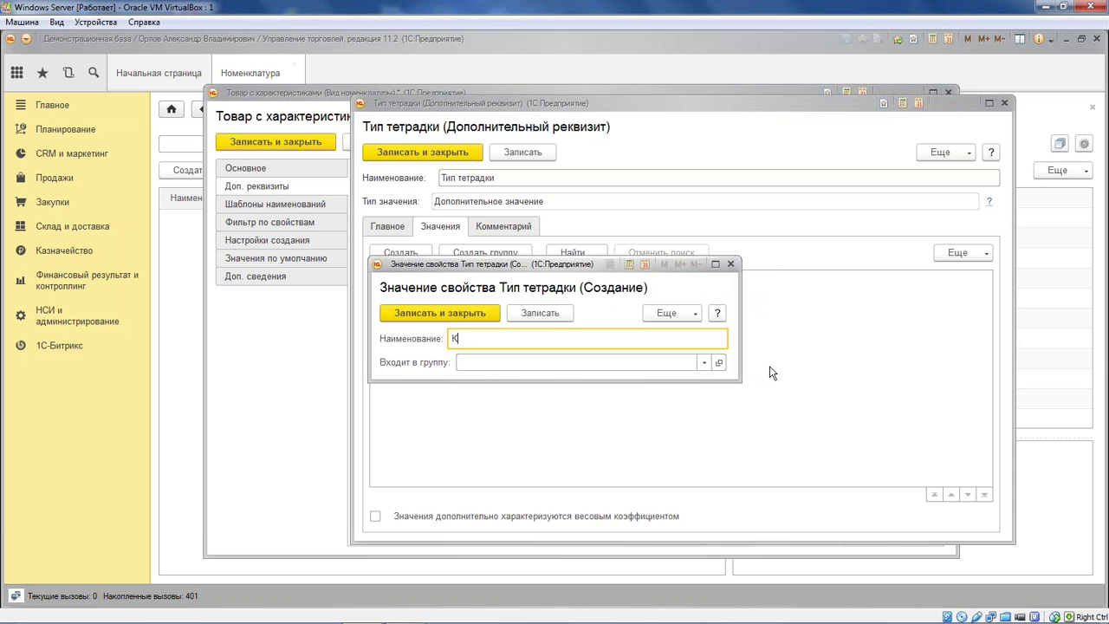
text( клеточку)
click(437, 312)
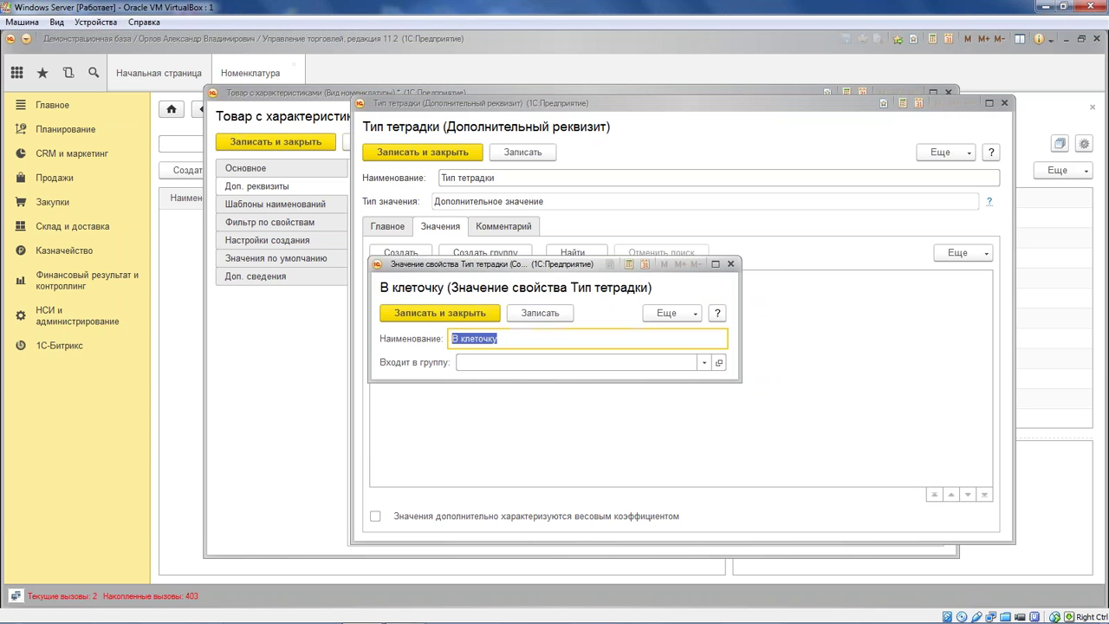
- Add the value «В линеечку» to «Тип тетрадки», and save both the attribute and the item type
click(401, 252)
text(В линеечку)
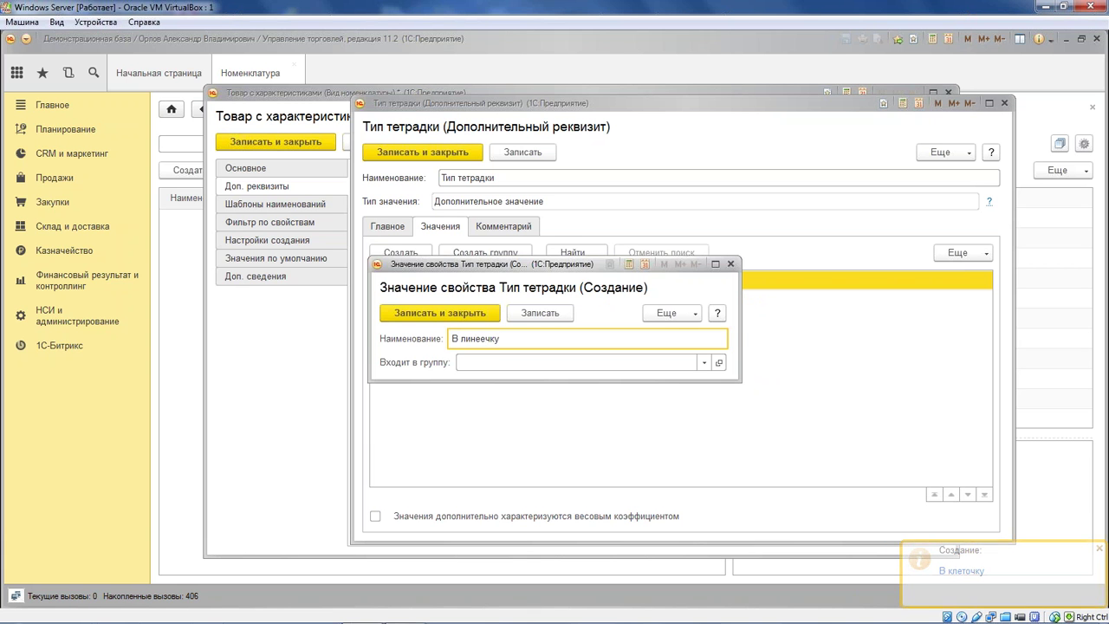
click(437, 313)
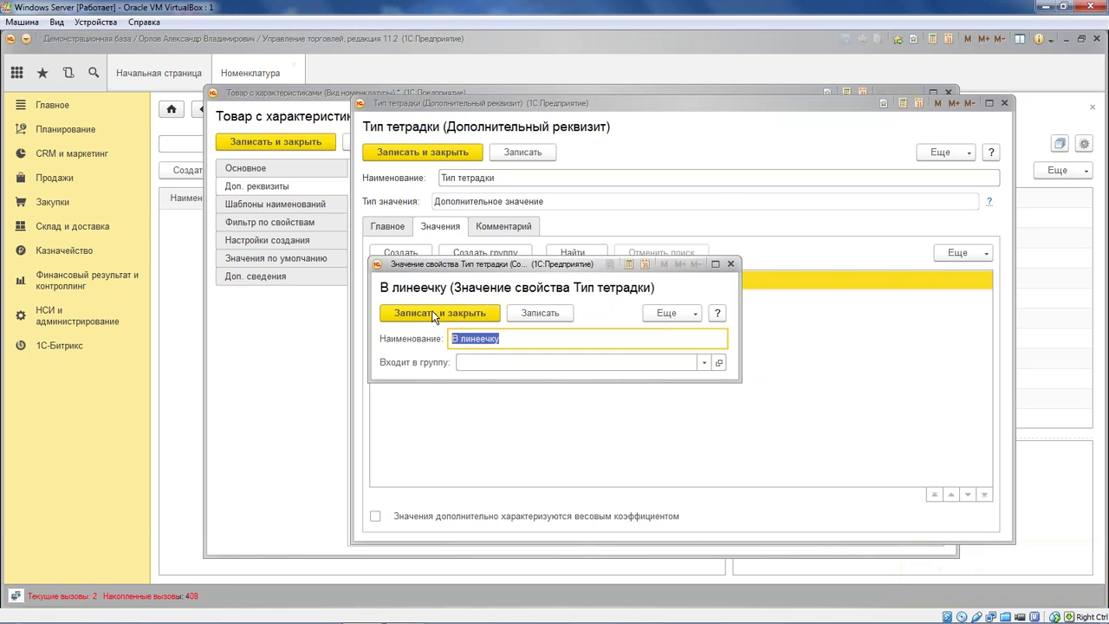
click(388, 228)
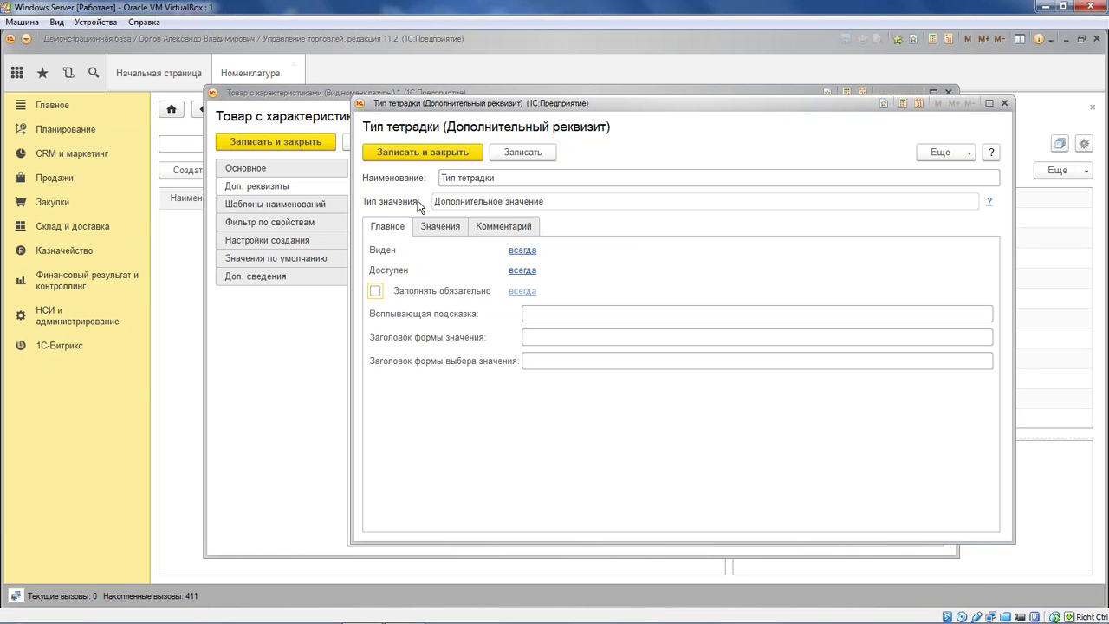
click(434, 154)
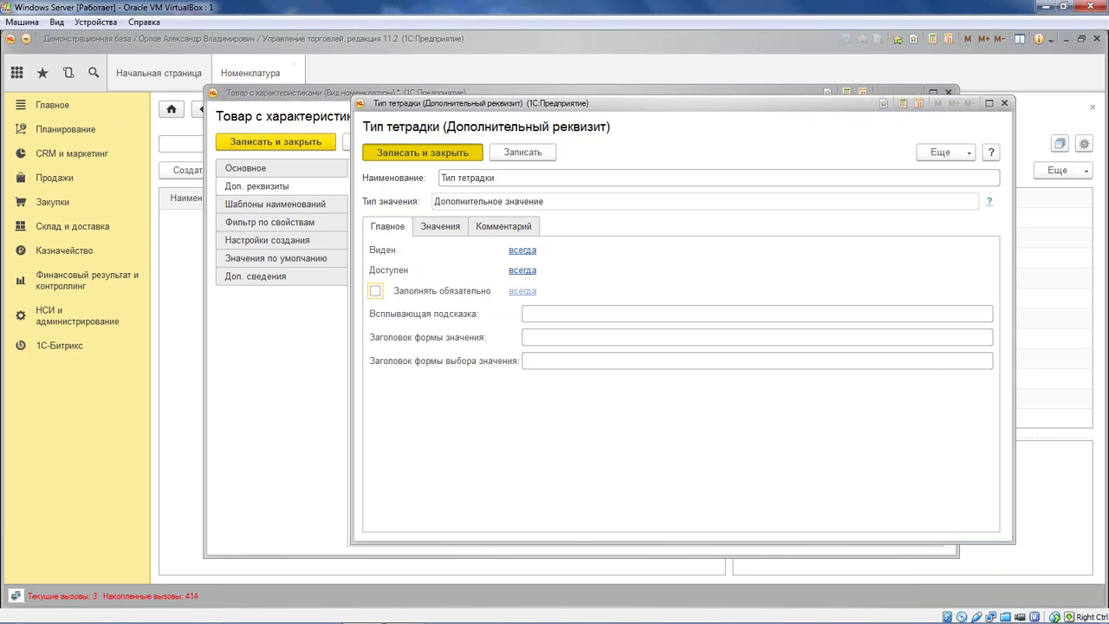
click(313, 148)
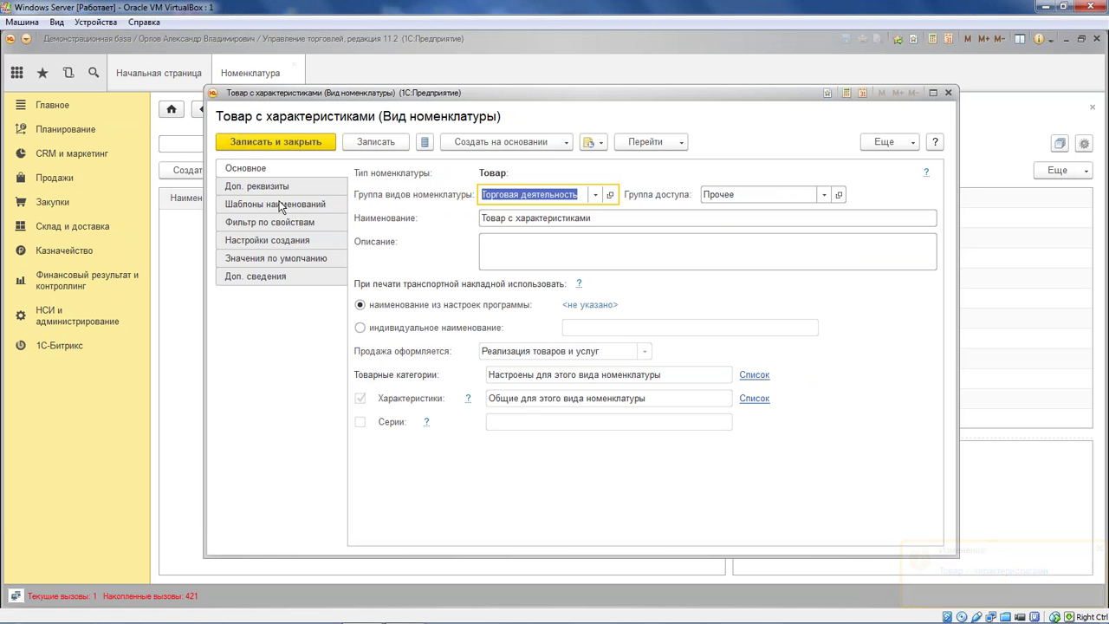
- Set the default VAT rate of the item type «Товар с характеристиками» to 18%
click(278, 262)
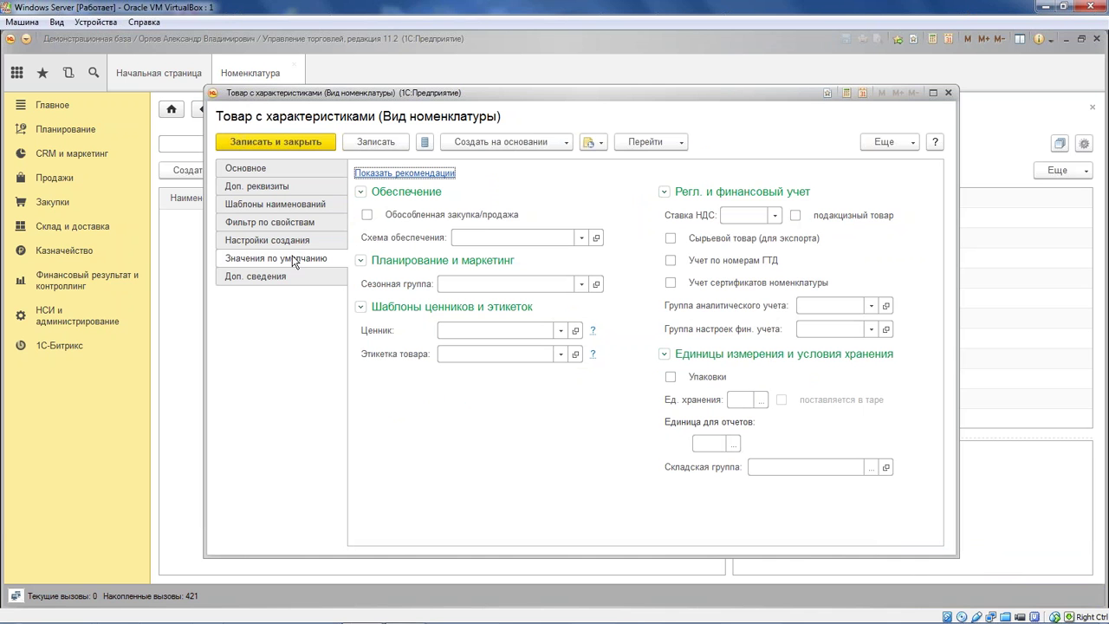
click(774, 216)
click(772, 235)
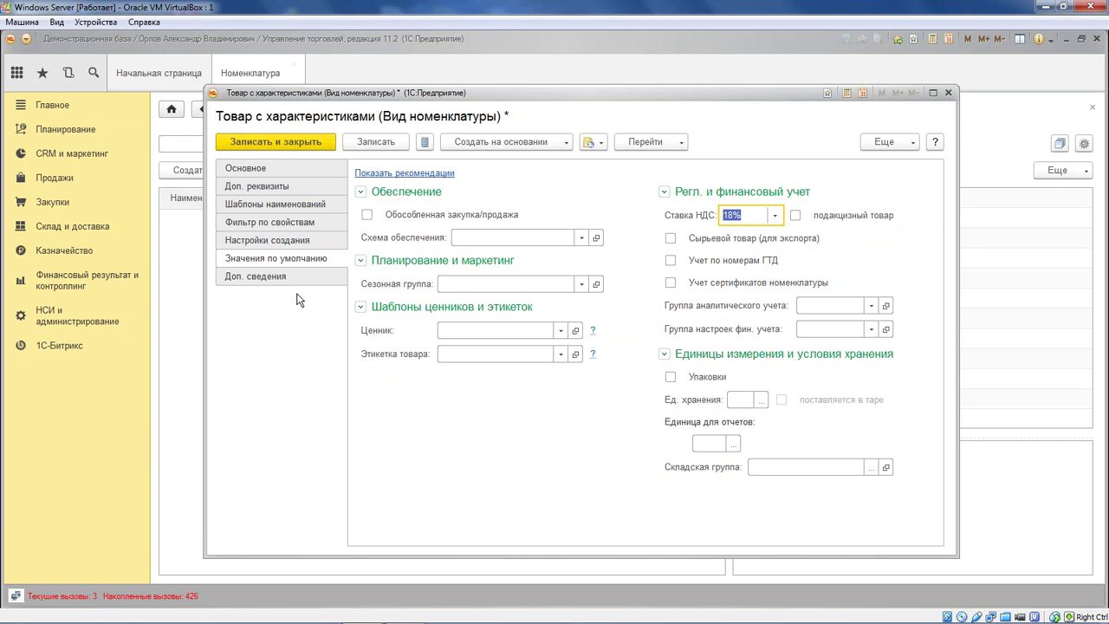
- Review the name templates and the help article on item types, and save and close the item type «Товар с характеристиками»
click(303, 205)
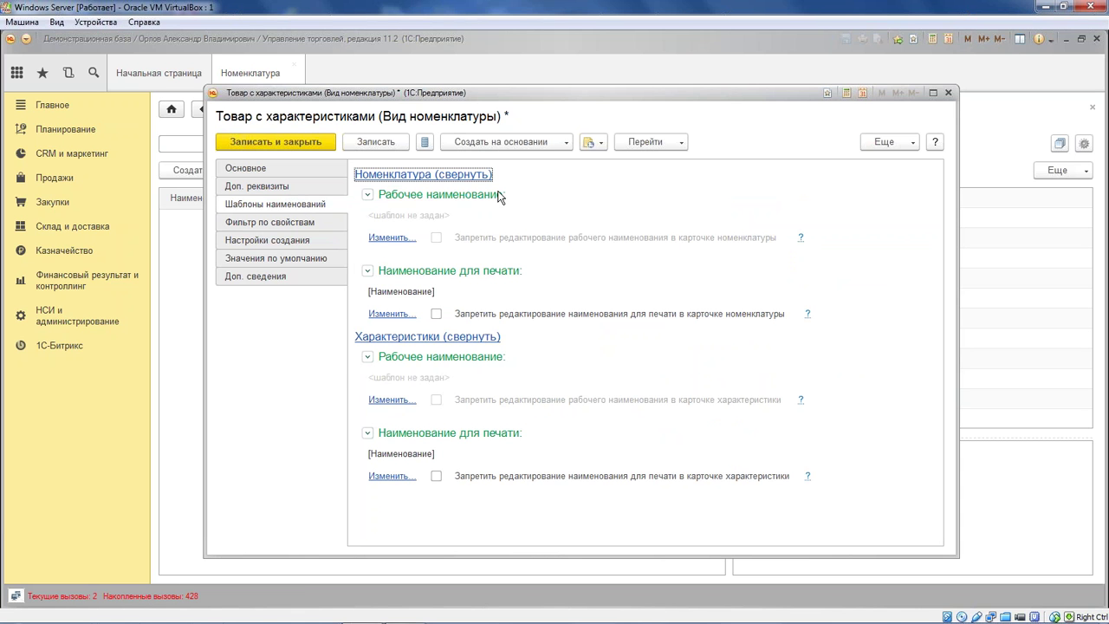
click(936, 143)
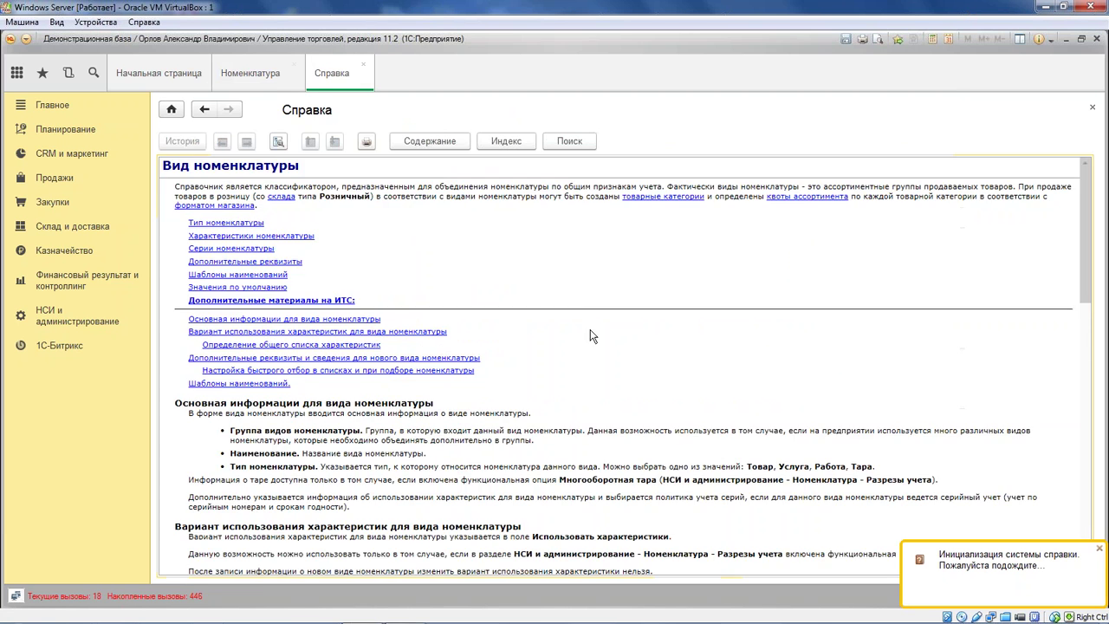
scroll(606, 334, down, 10)
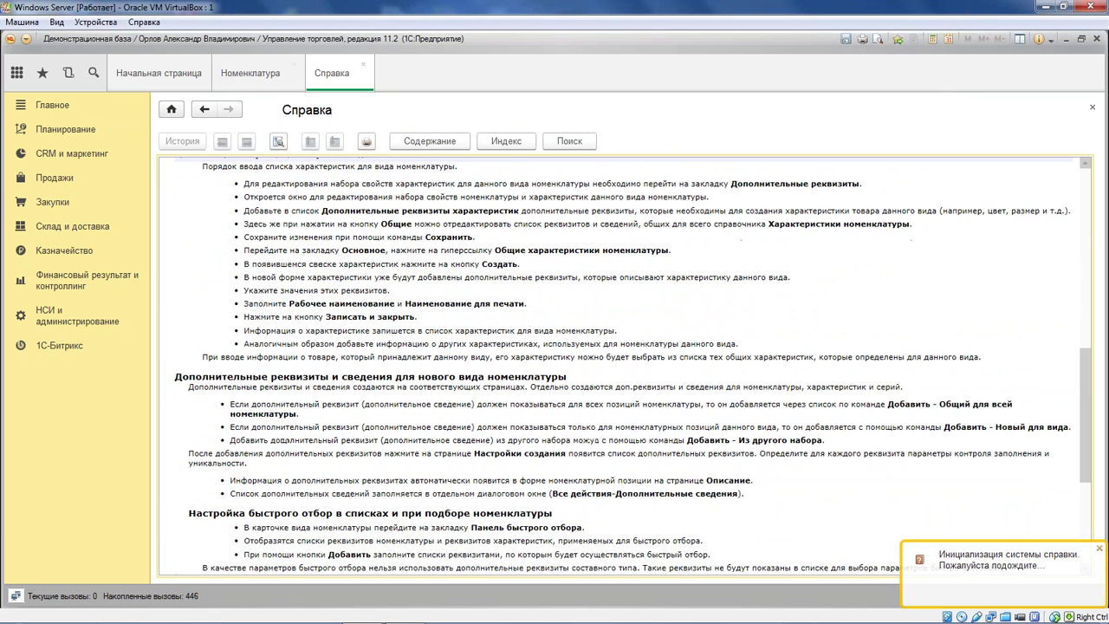
scroll(607, 363, up, 15)
key(Escape)
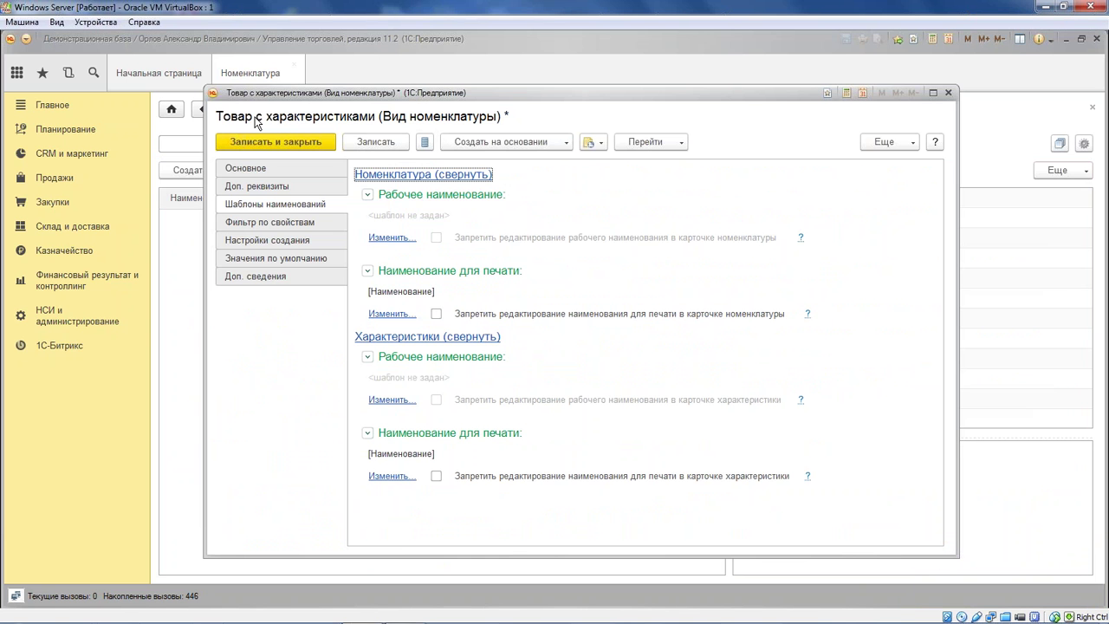
click(286, 142)
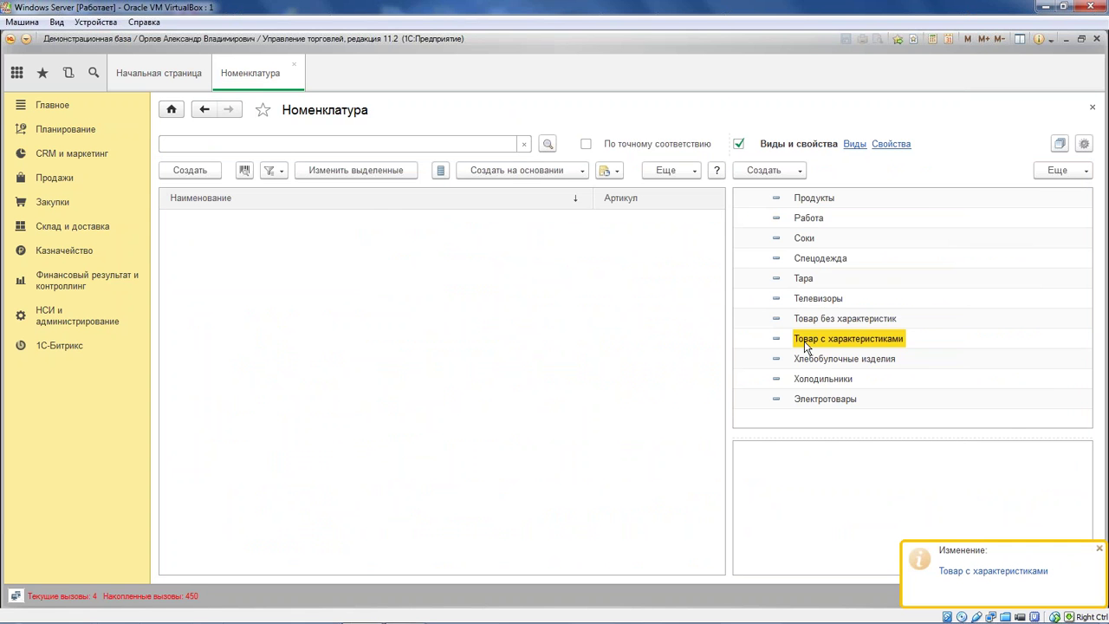
- Create a new item of the type «Товар с характеристиками» and enter «Тетрадь» as its working name
click(864, 320)
click(840, 303)
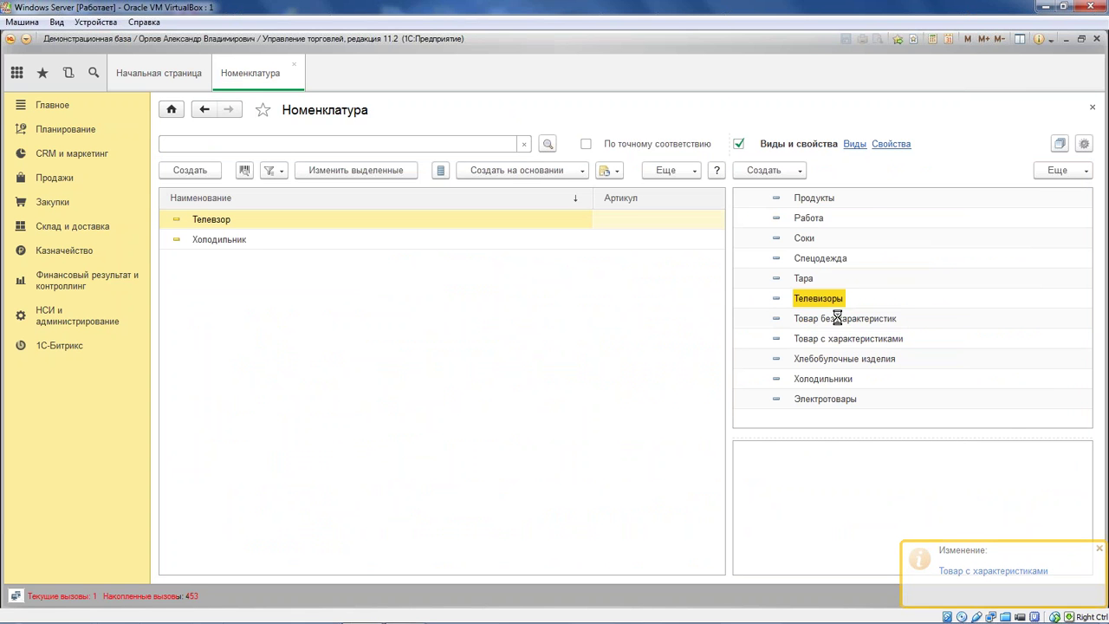
click(842, 318)
click(845, 338)
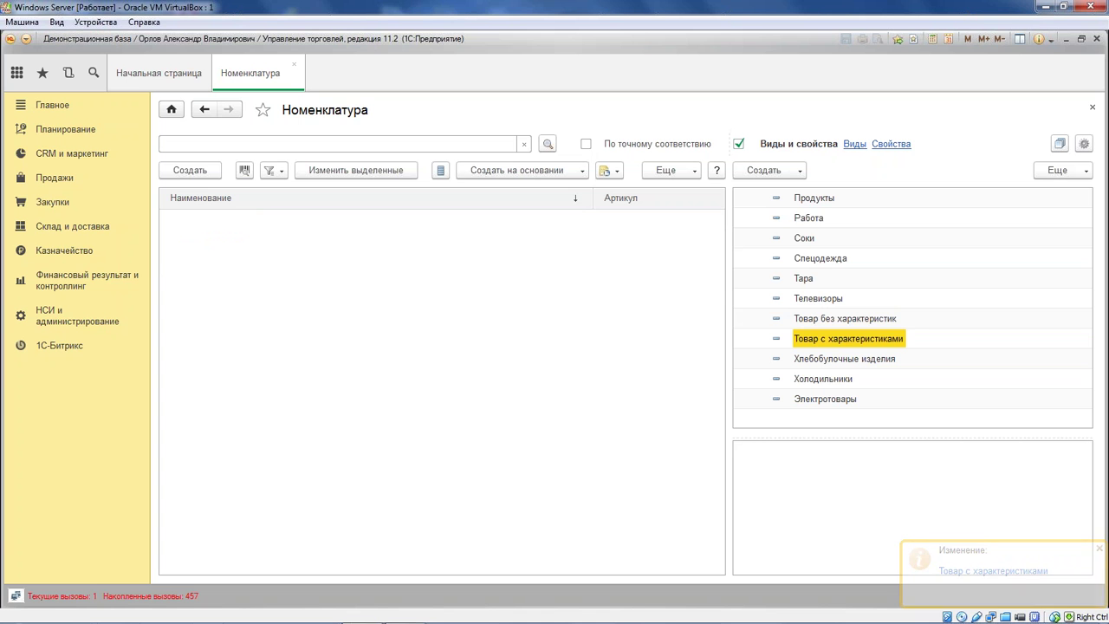
click(303, 304)
click(202, 174)
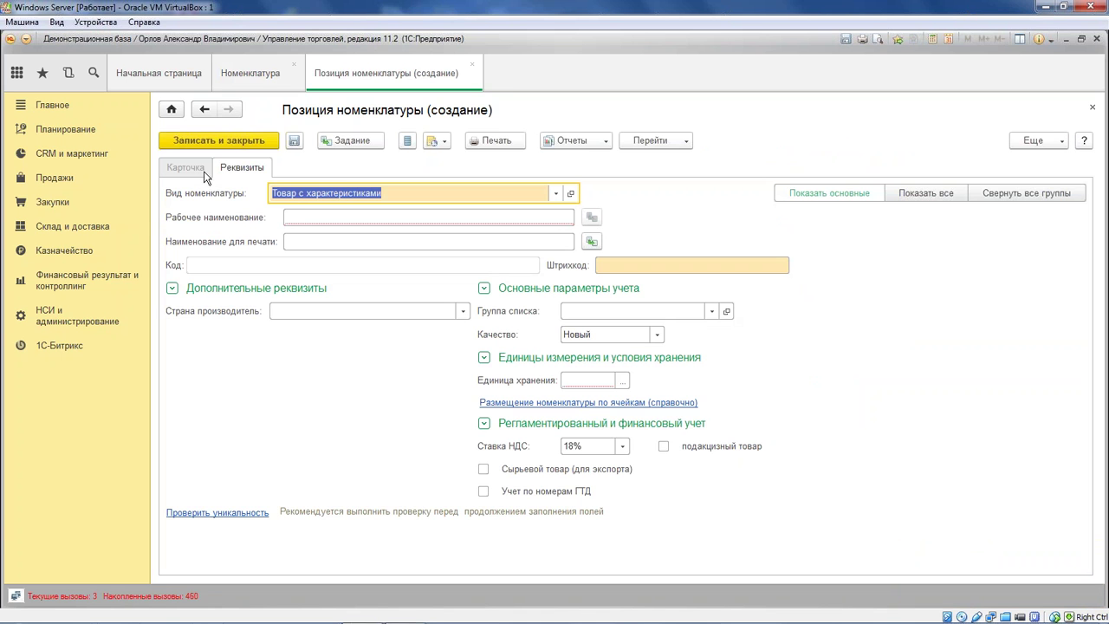
click(374, 216)
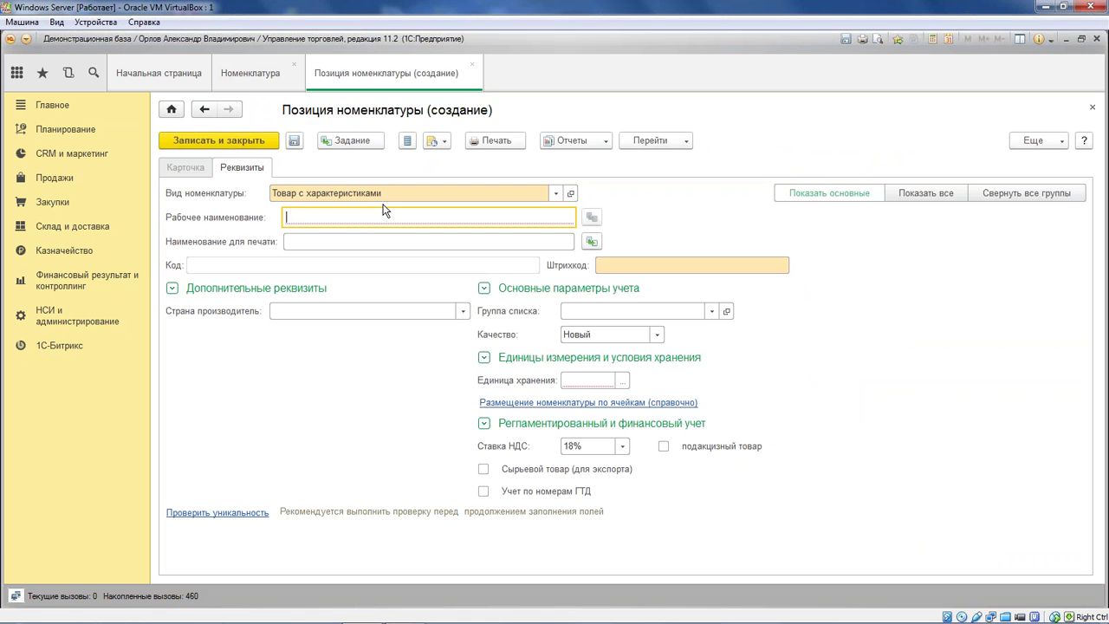
text(Тетрадь)
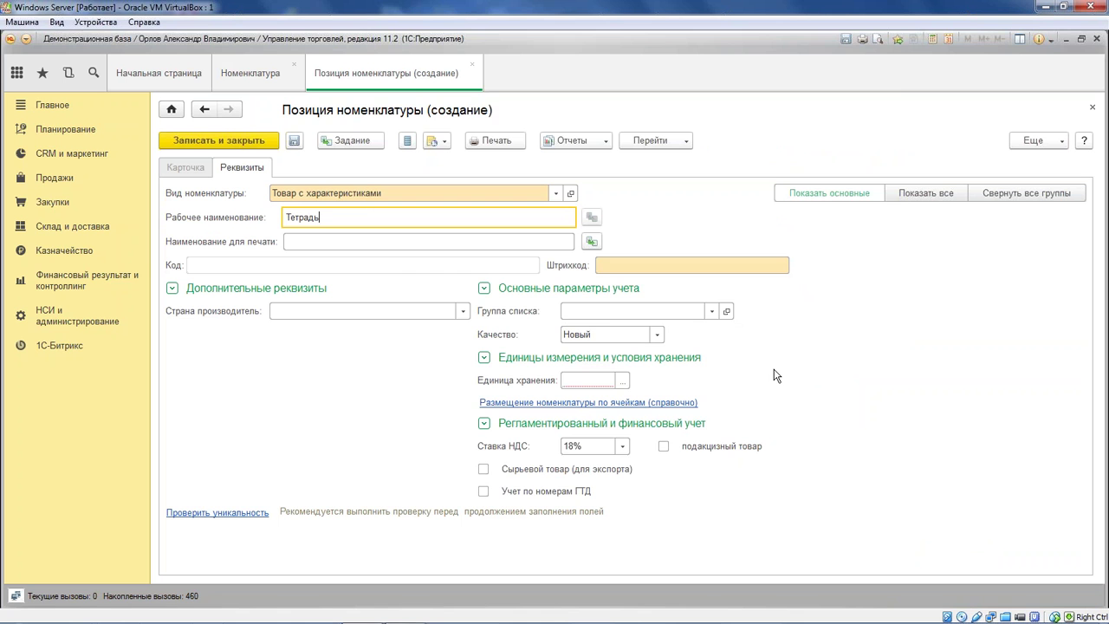
- Set the storage unit of the new item «Тетрадь» to «шт»
click(623, 382)
scroll(575, 310, down, 5)
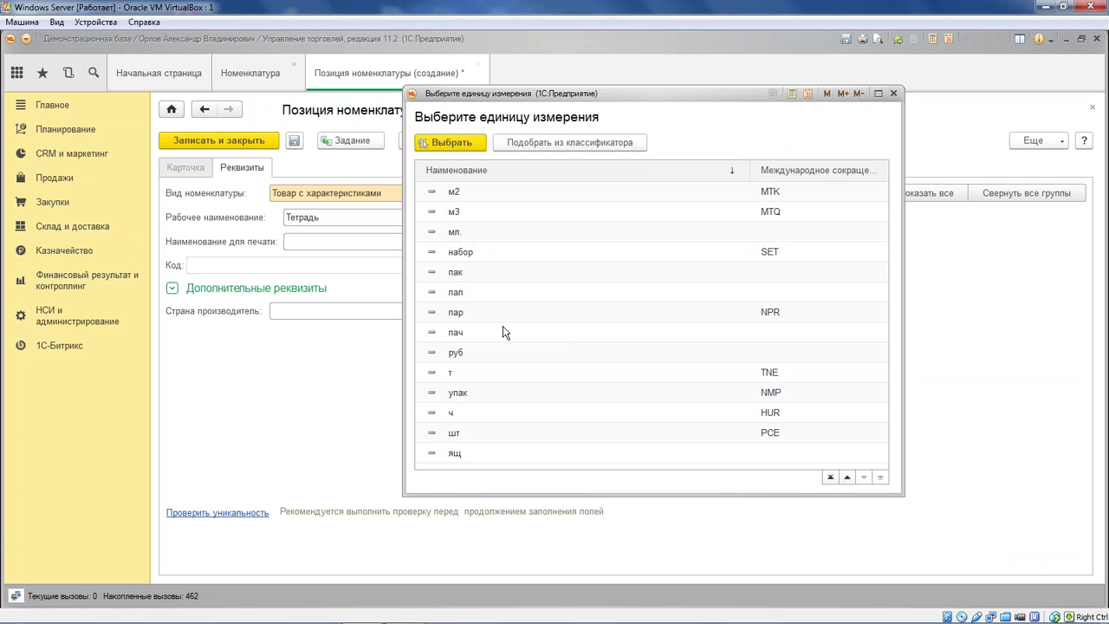
double_click(484, 432)
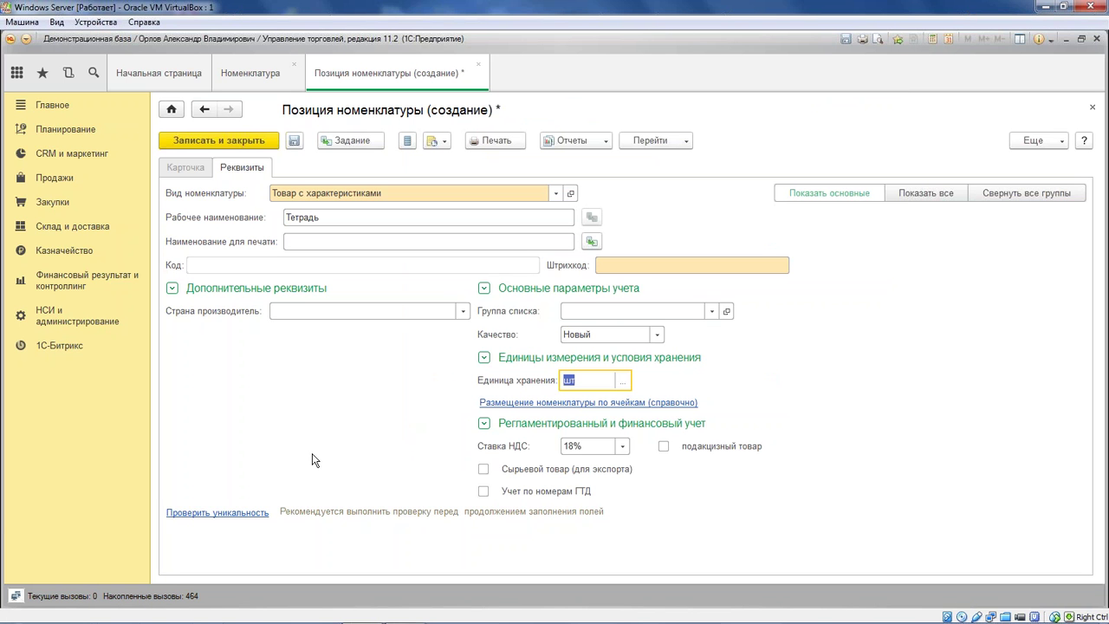
- Show all attributes of the item, set «Страна производитель» to «Россия» and «Количество страниц» to 12, and save the item
click(909, 190)
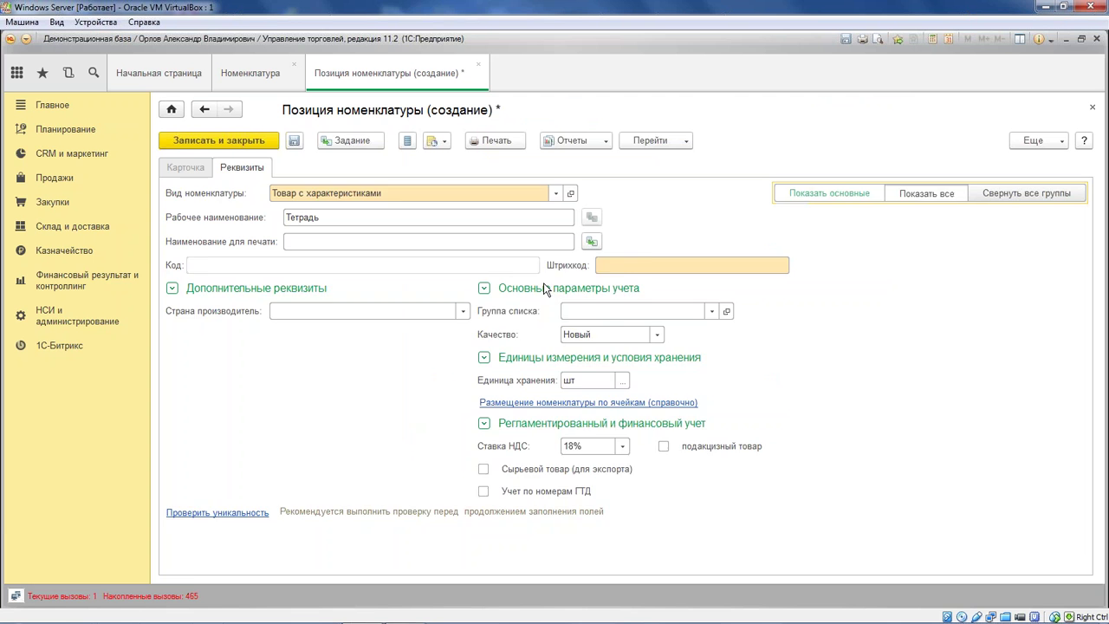
scroll(365, 394, down, 5)
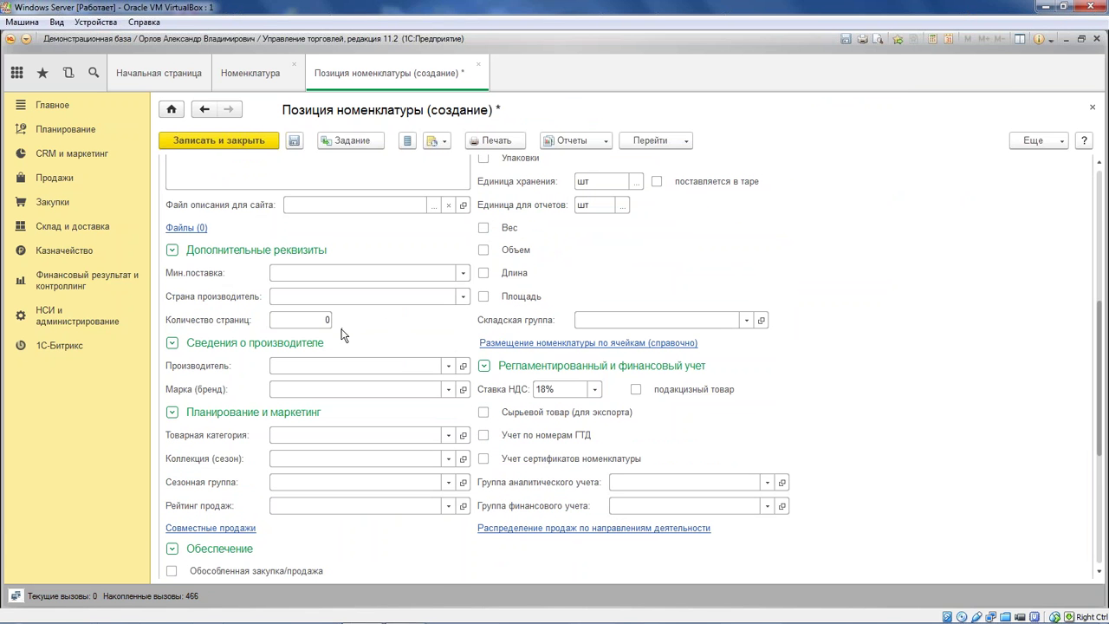
click(461, 297)
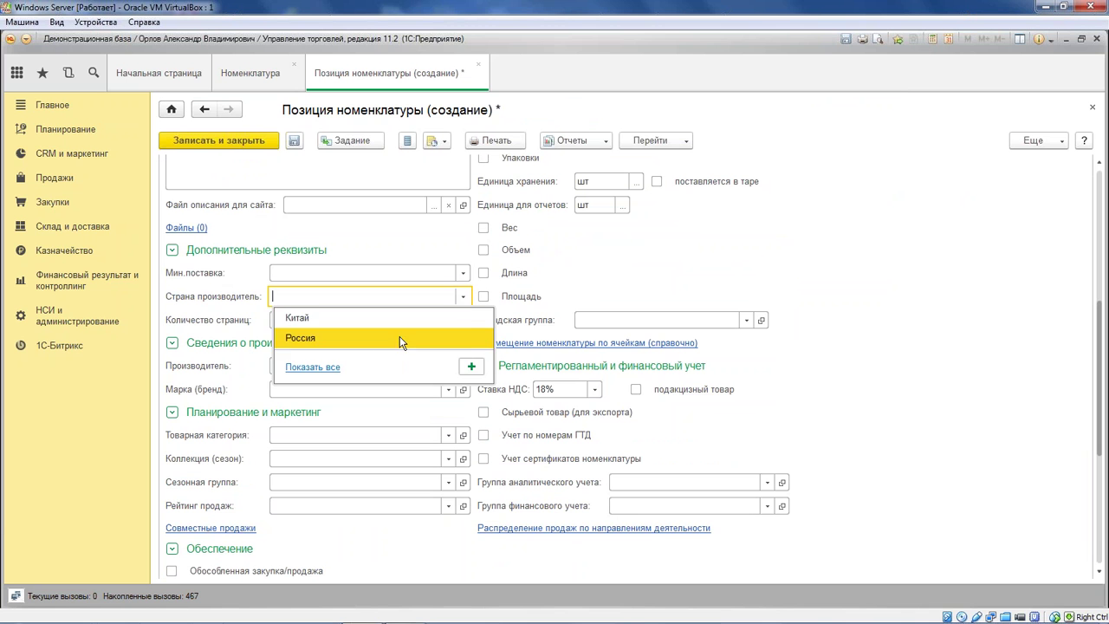
click(306, 338)
click(329, 325)
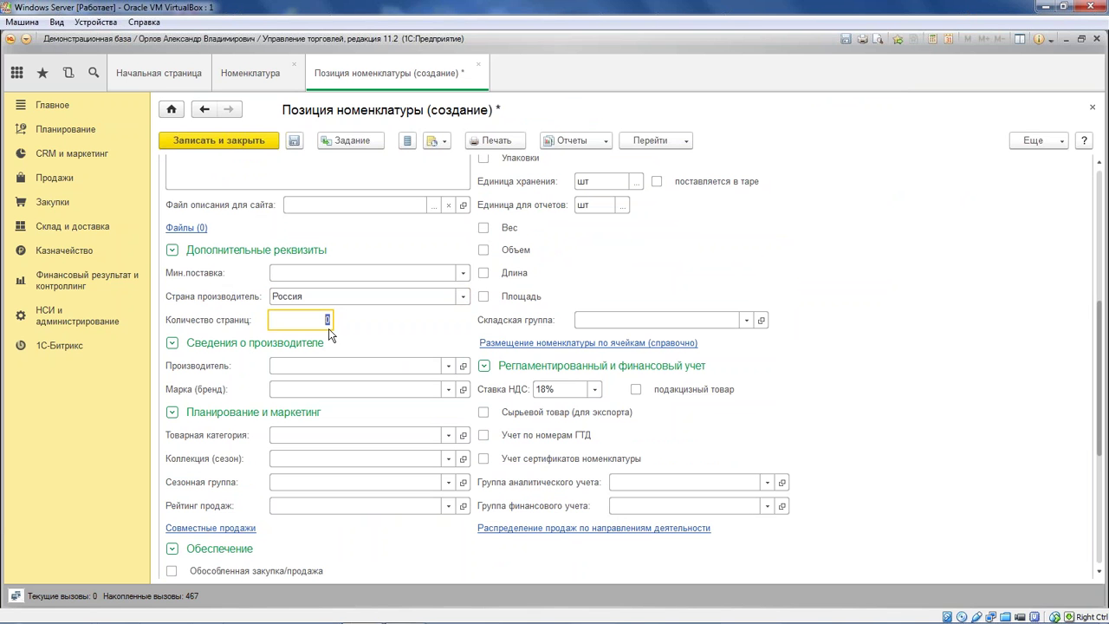
text(12)
scroll(513, 378, up, 5)
scroll(513, 379, down, 6)
scroll(513, 378, down, 5)
scroll(513, 376, up, 10)
click(295, 141)
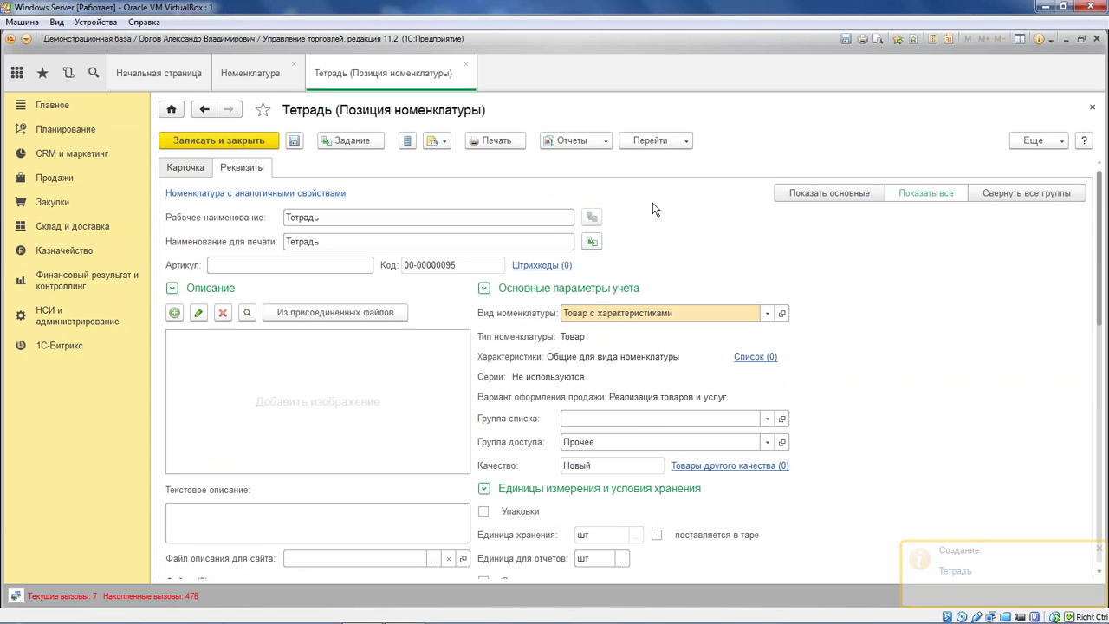
- Start a new characteristic from the characteristics list of «Тетрадь» and set its «Тип тетрадки» to «В клеточку»
click(684, 142)
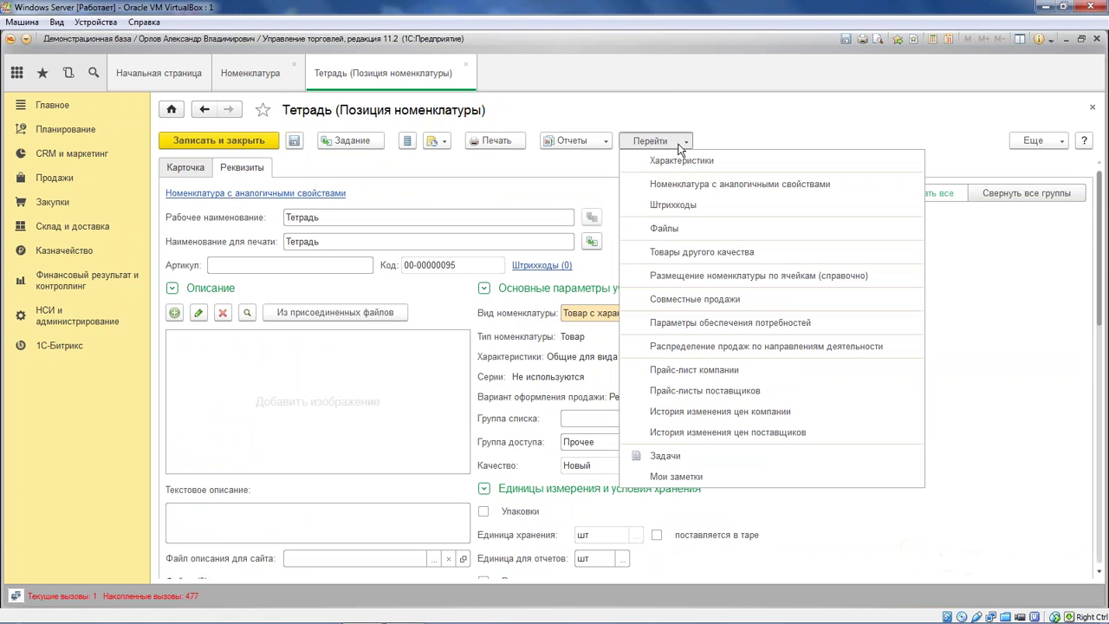
click(735, 162)
click(215, 163)
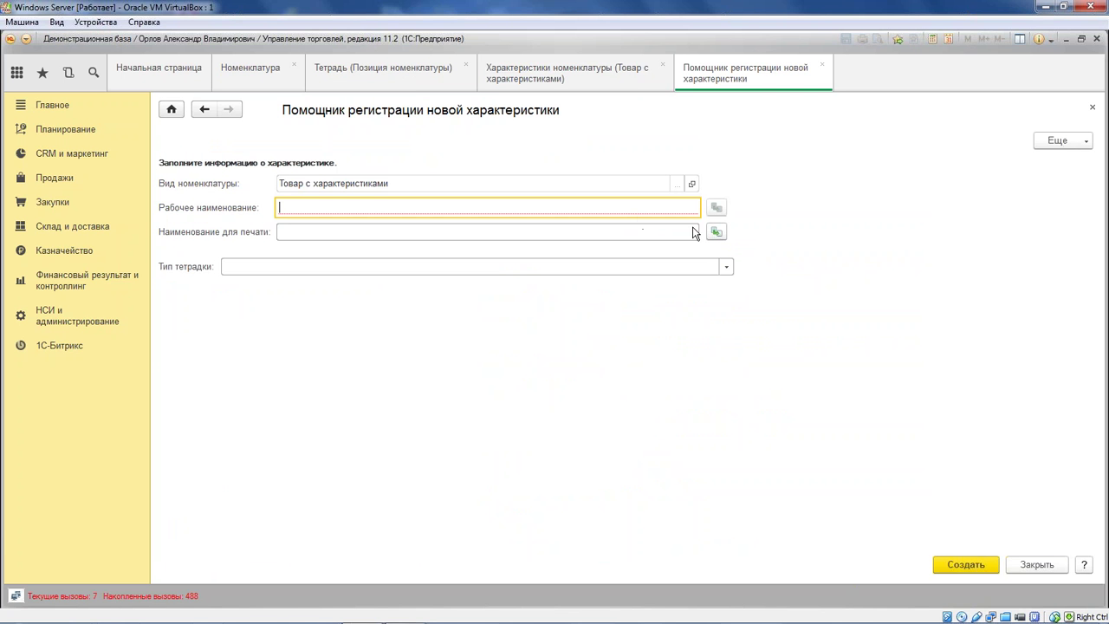
click(700, 267)
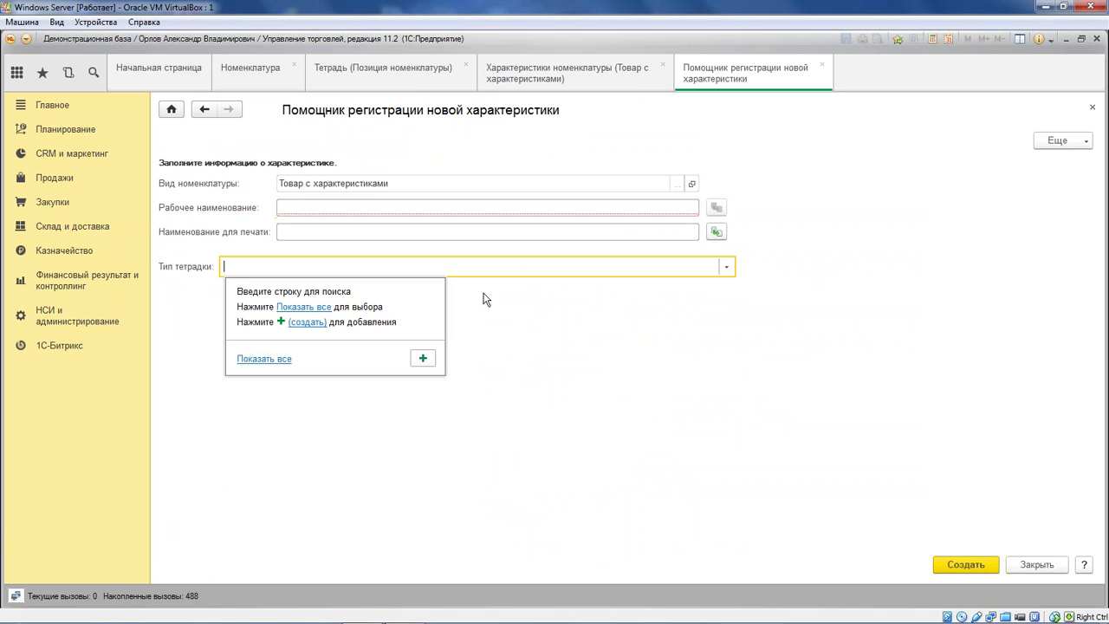
click(312, 309)
double_click(426, 199)
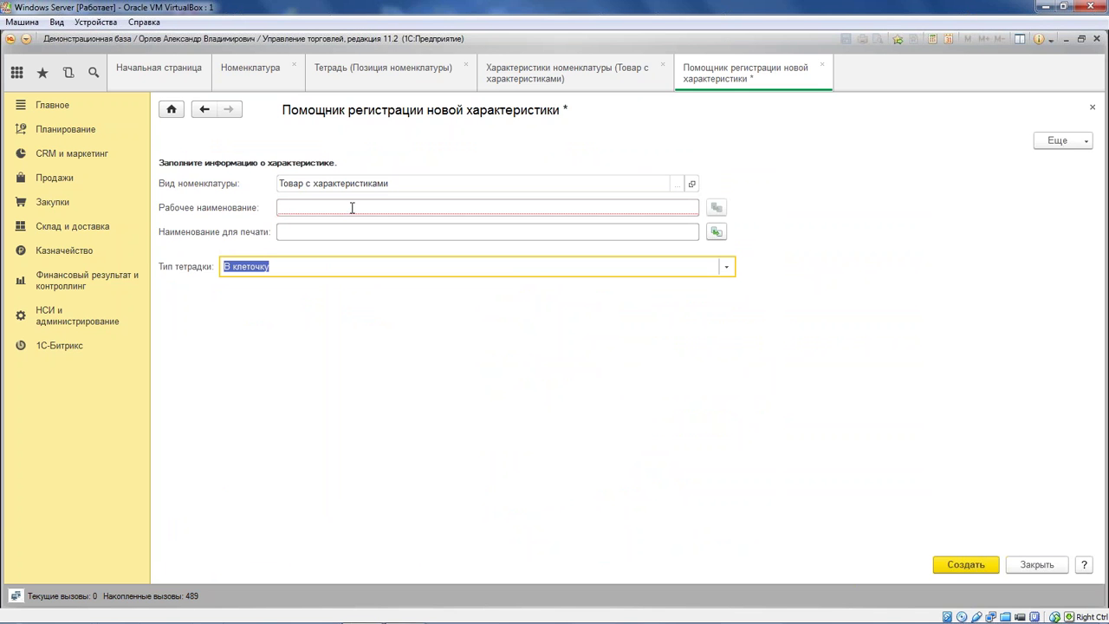
- Enter «В клеточку» as the working name of the new characteristic and create it
click(717, 233)
click(460, 208)
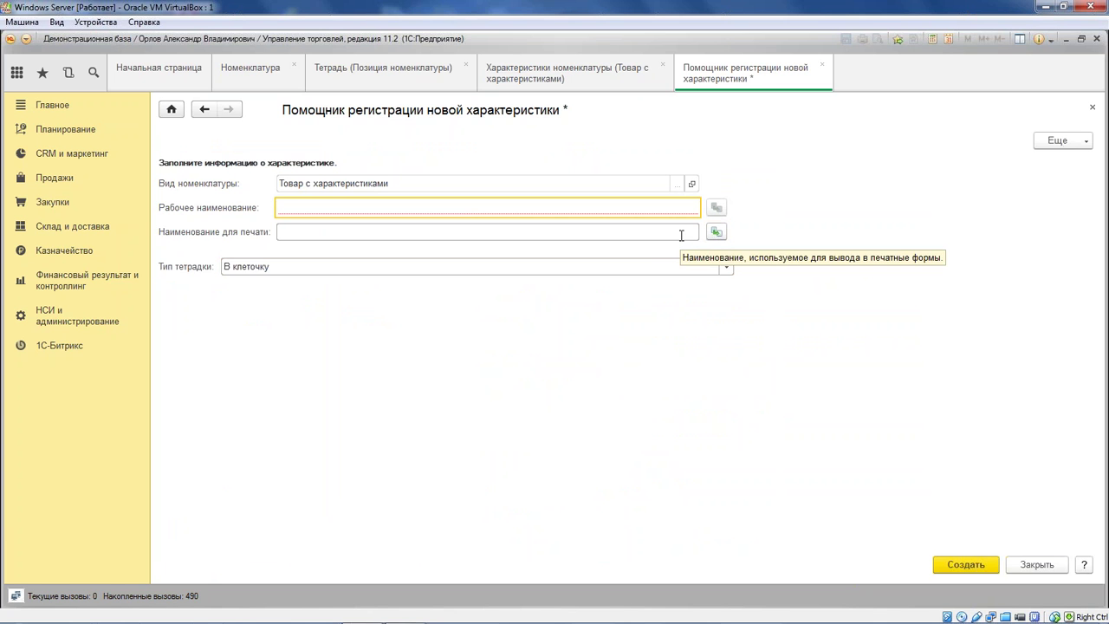
text(В клеточку)
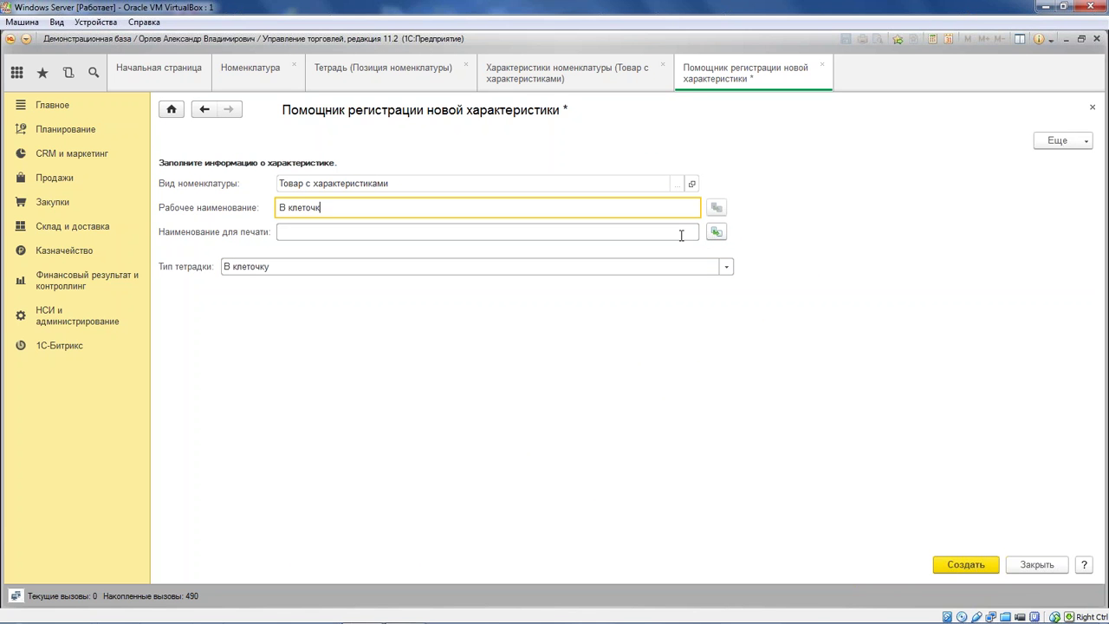
click(960, 564)
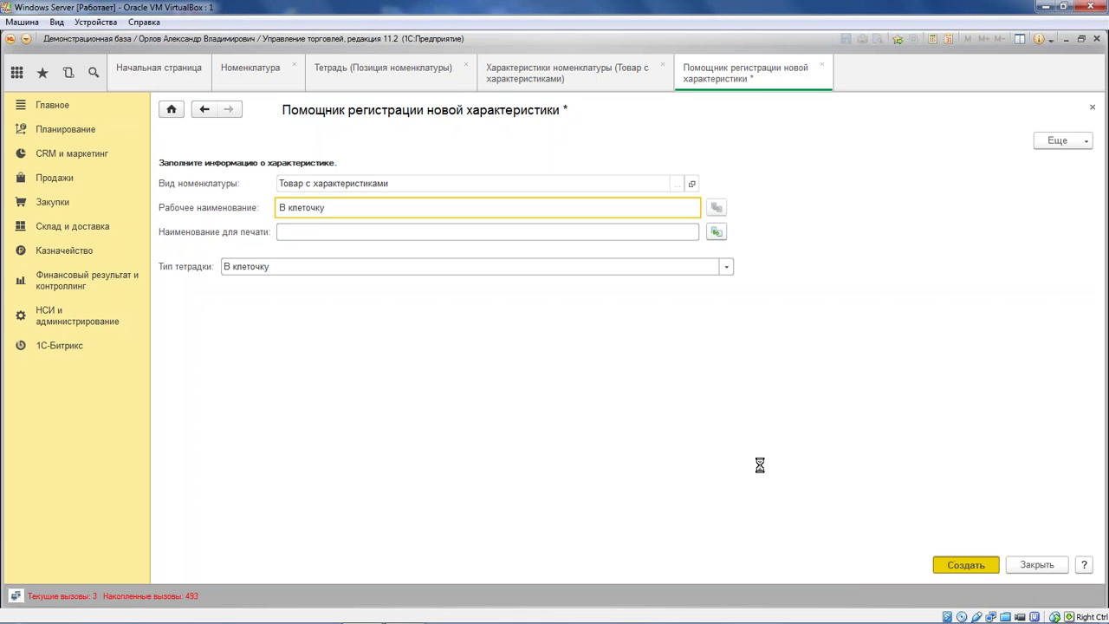
- Create a second characteristic with the working name and «Тип тетрадки» «В линеечку», and close the characteristics list
click(189, 163)
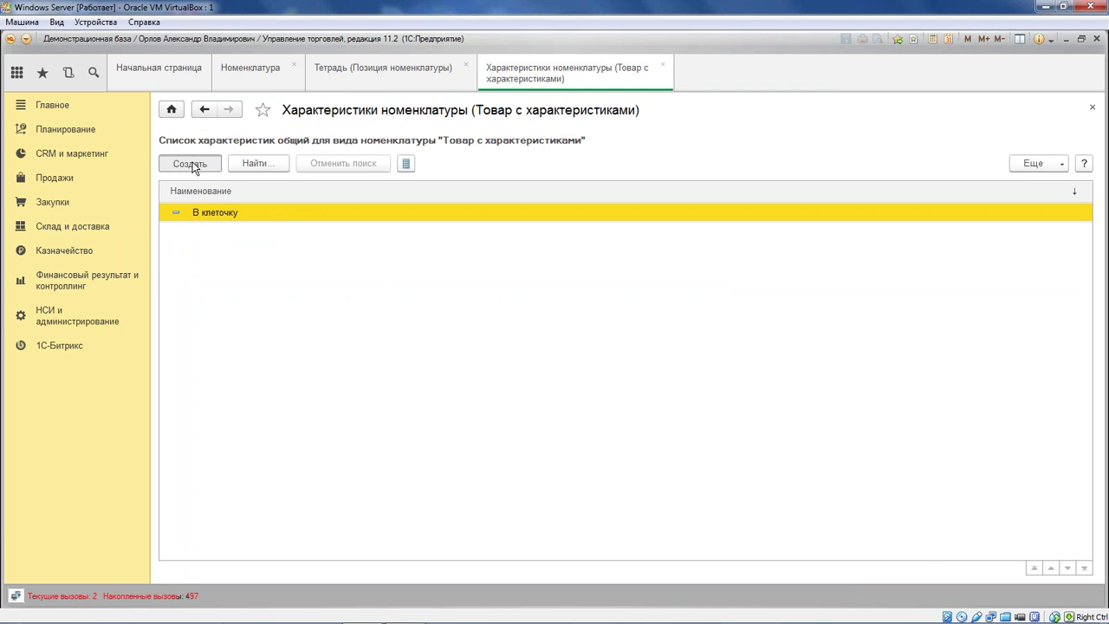
text(В)
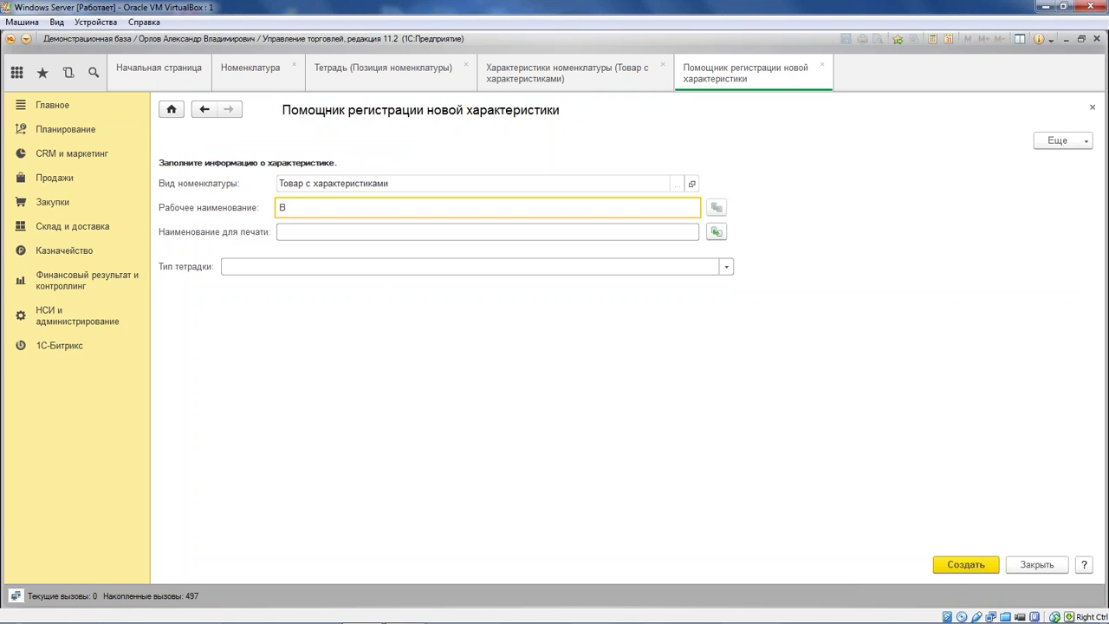
text( линеечку)
click(726, 267)
click(275, 316)
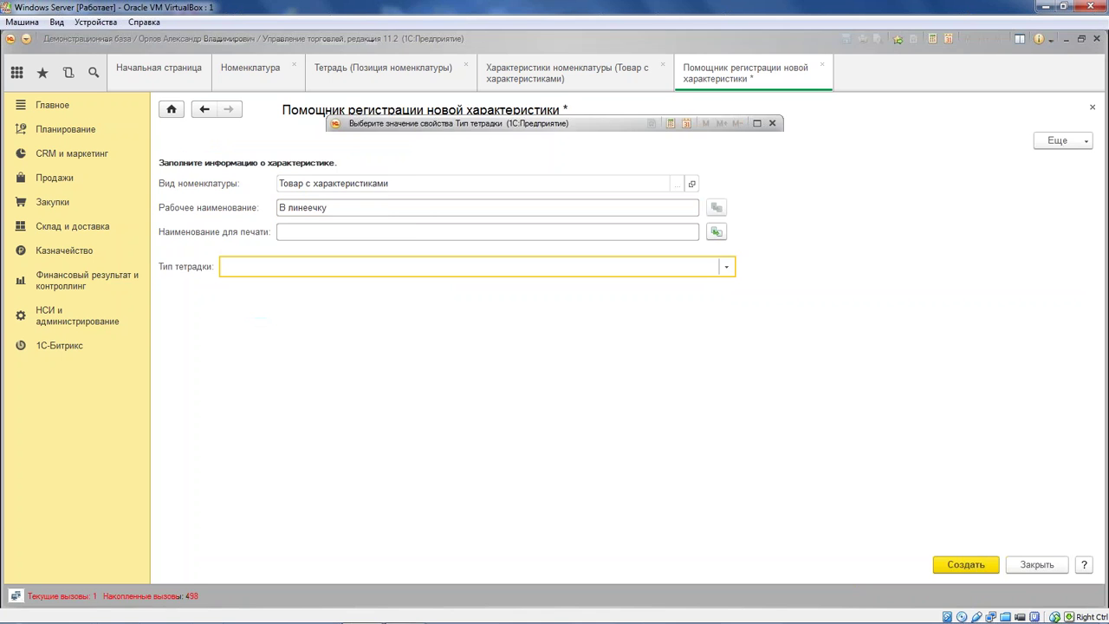
double_click(411, 225)
click(960, 564)
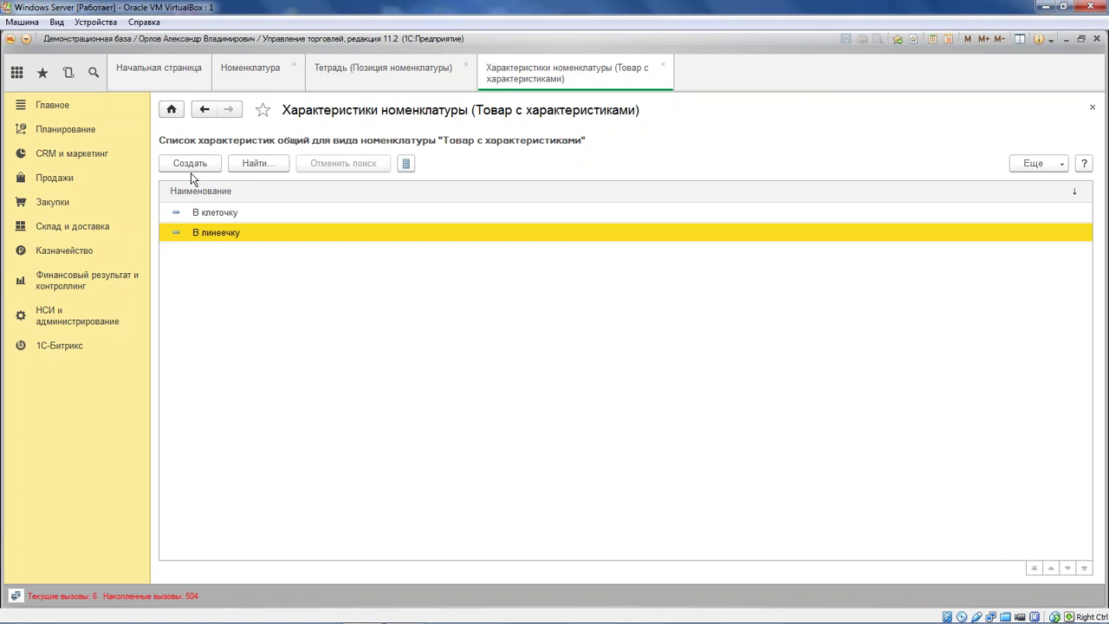
click(662, 67)
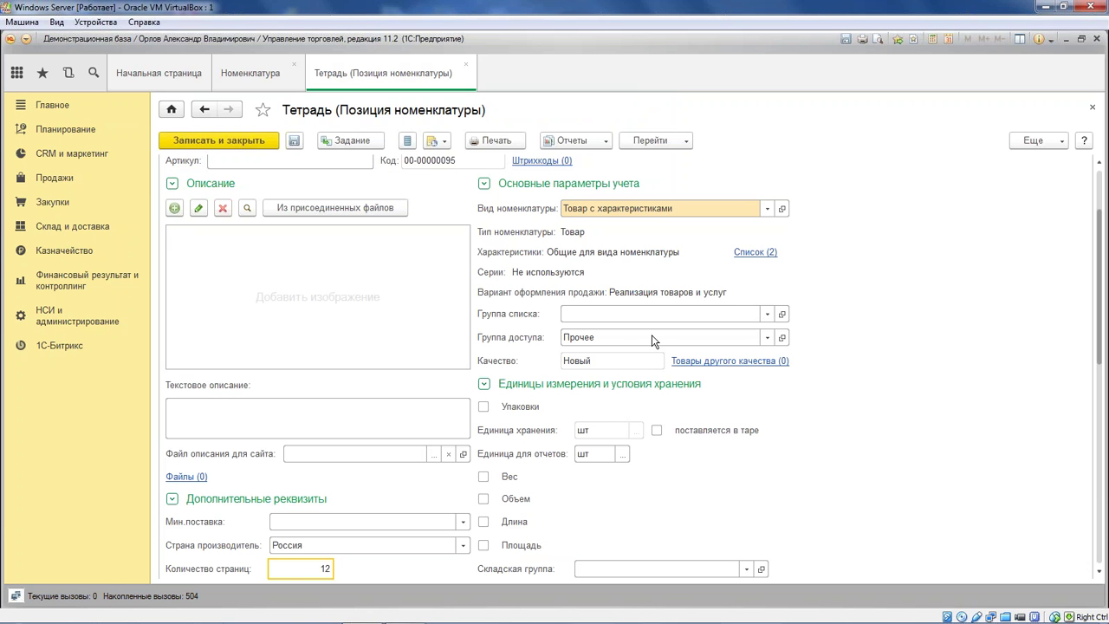
- Add the yellow tulips picture as the image of the item «Тетрадь», and save and close the item
scroll(453, 326, up, 3)
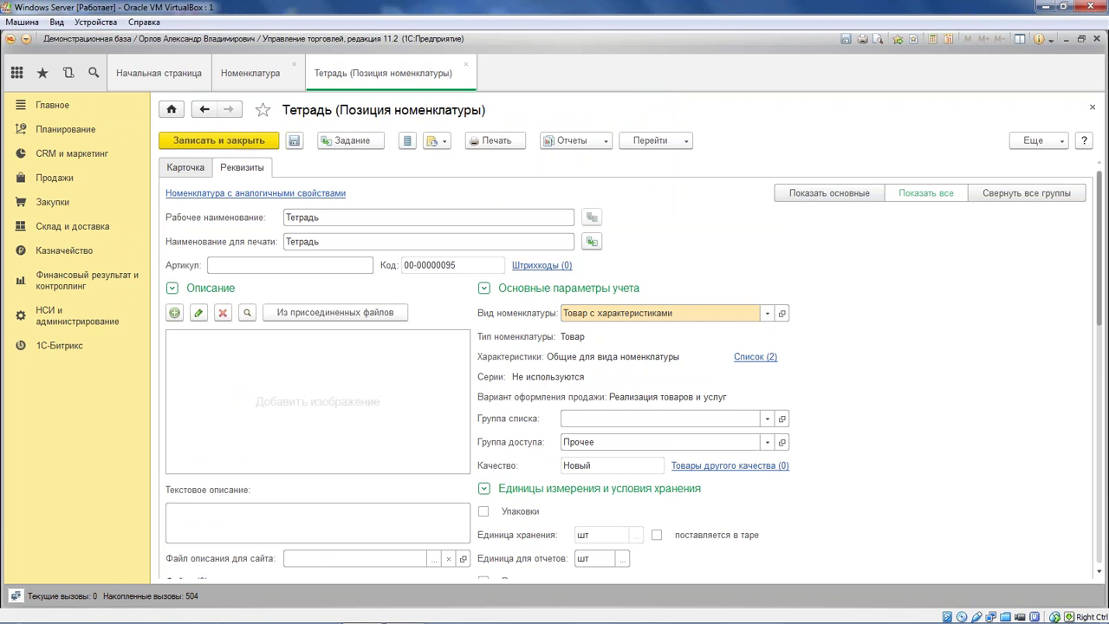
scroll(387, 379, down, 2)
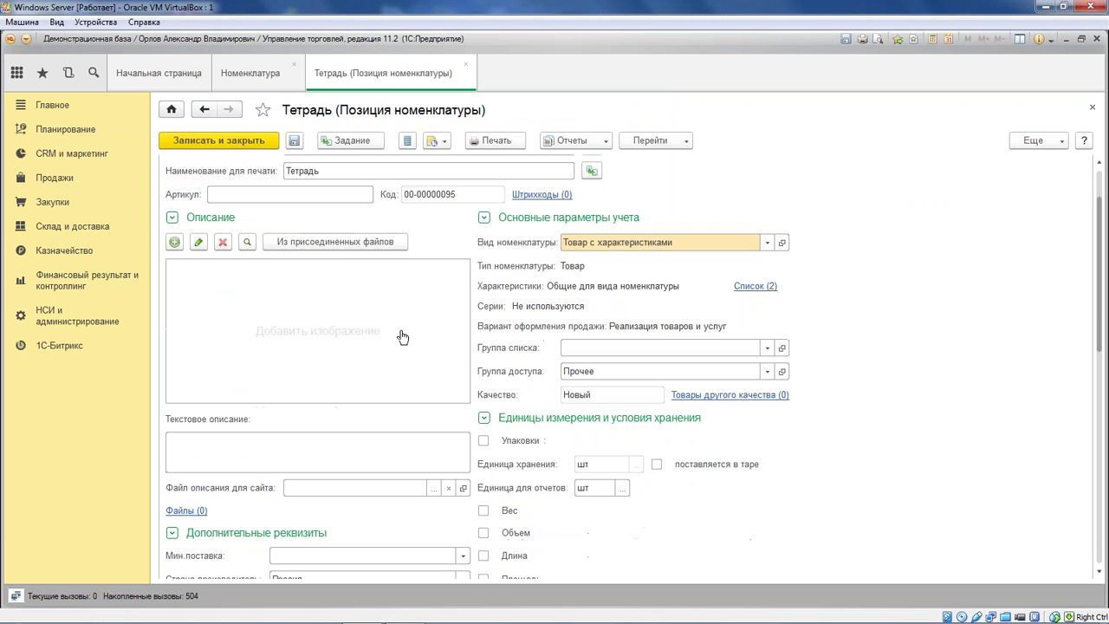
click(340, 242)
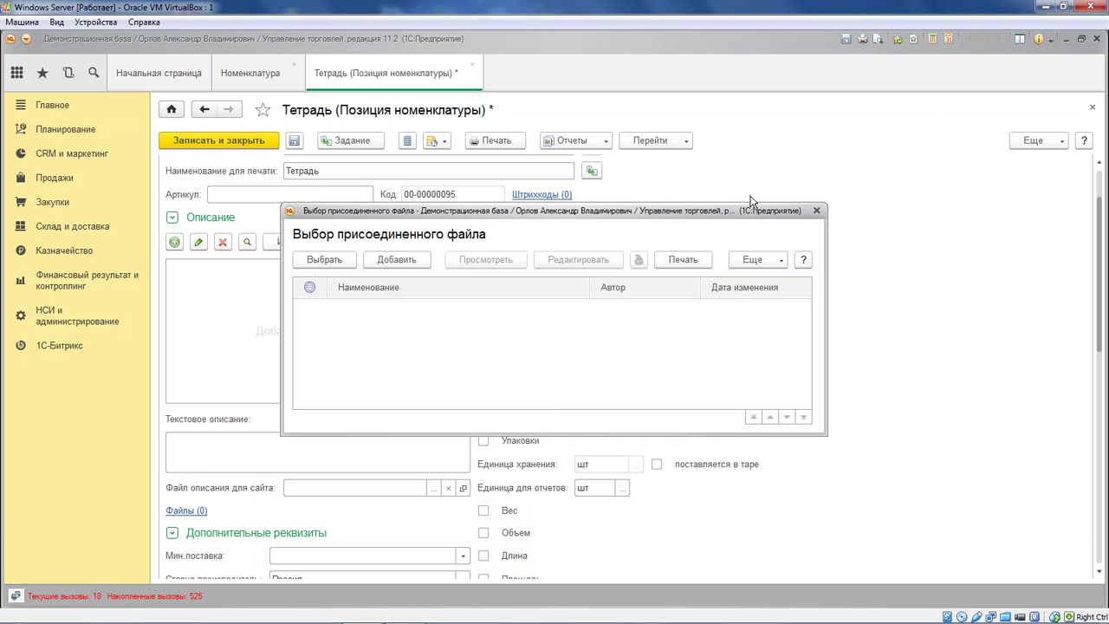
click(816, 211)
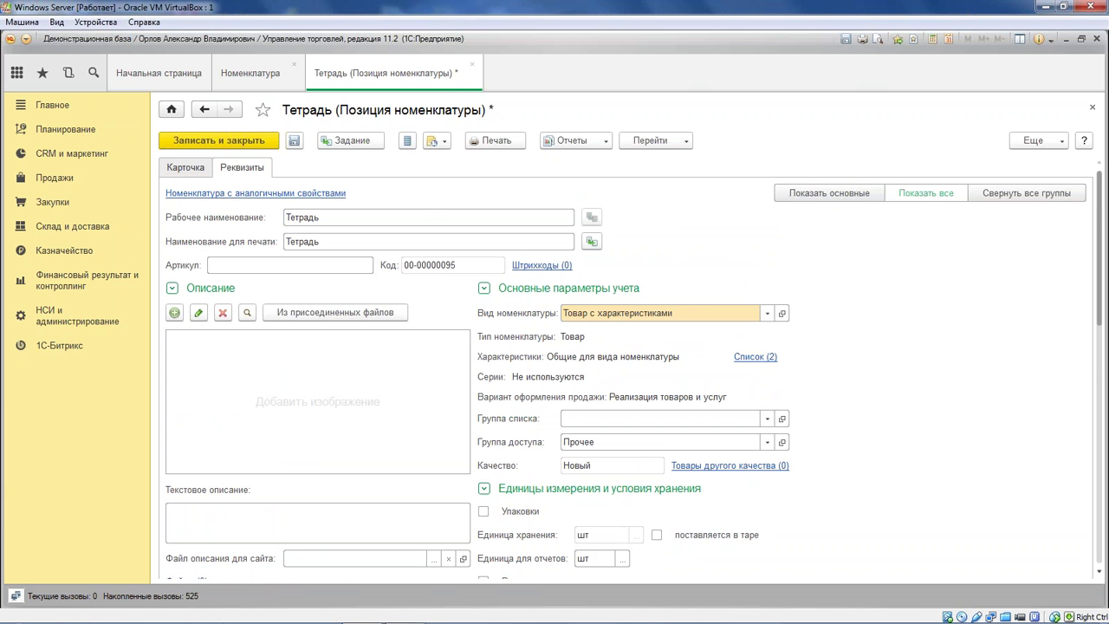
double_click(181, 328)
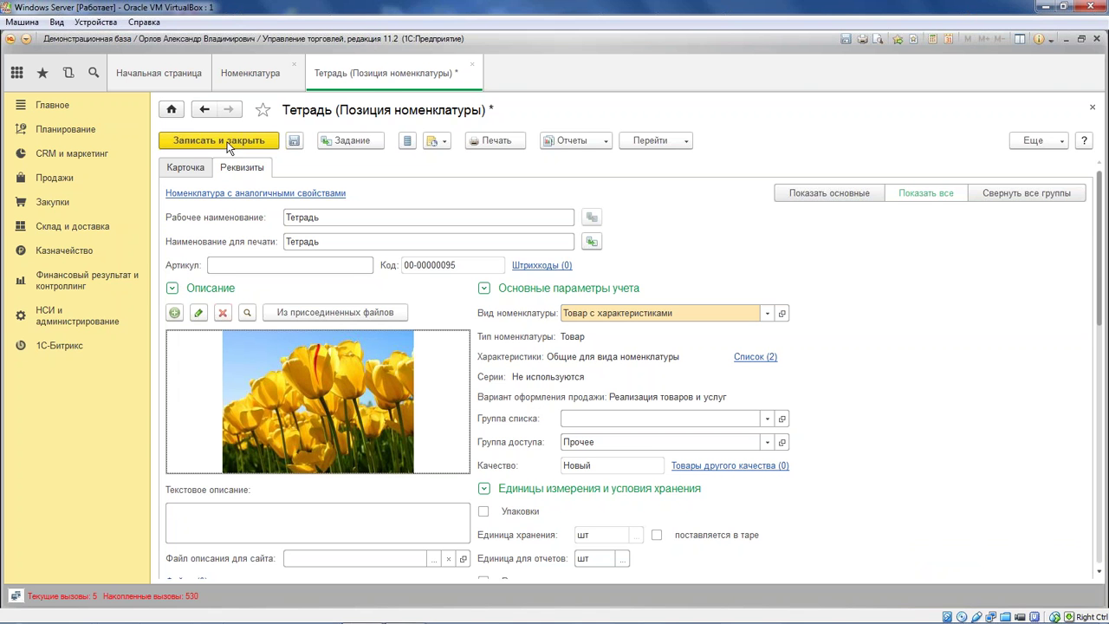
click(230, 147)
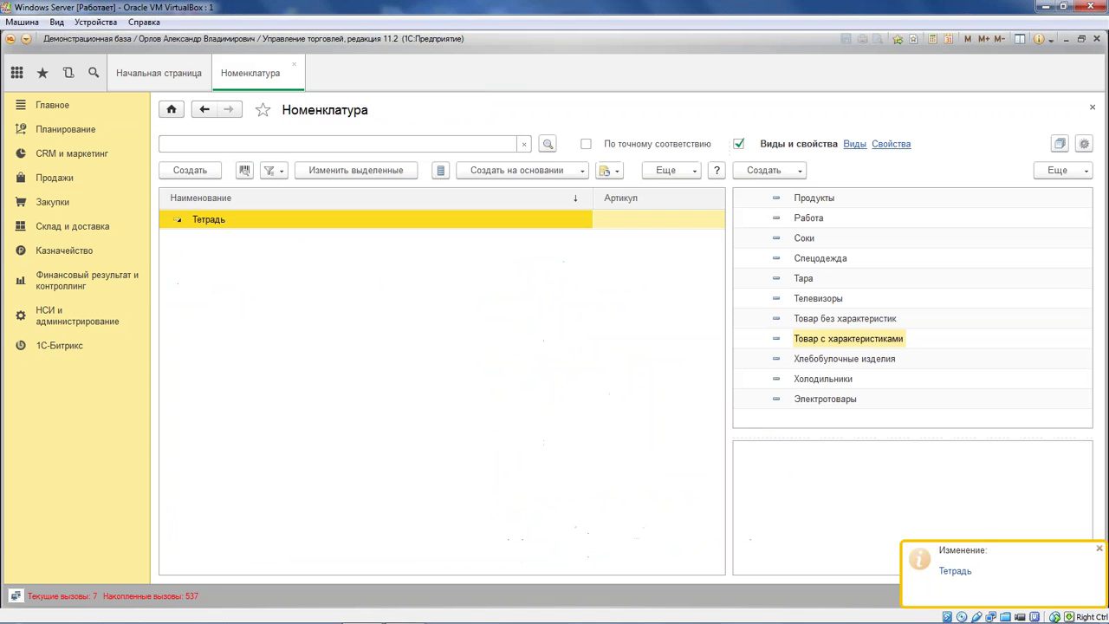
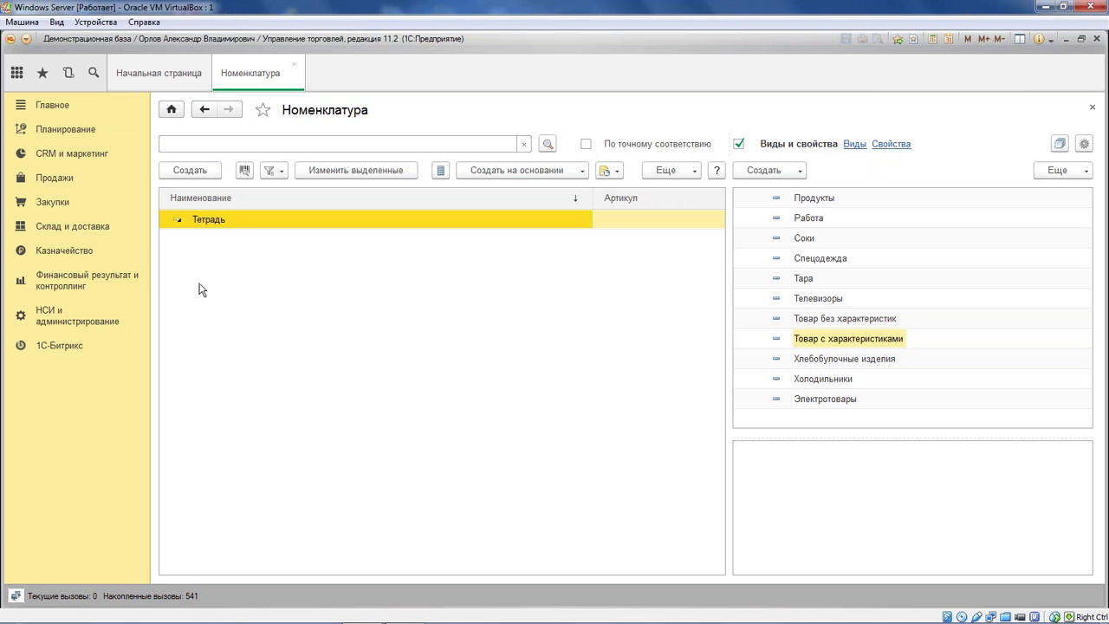
- Check the general program parameters in the service settings and close them
click(72, 153)
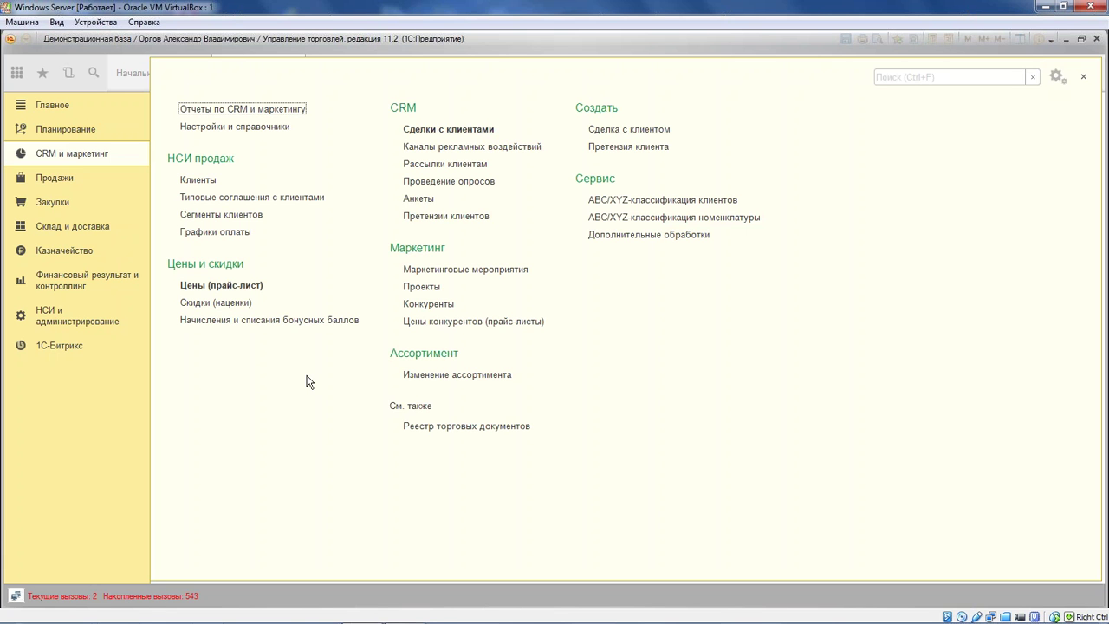
click(27, 41)
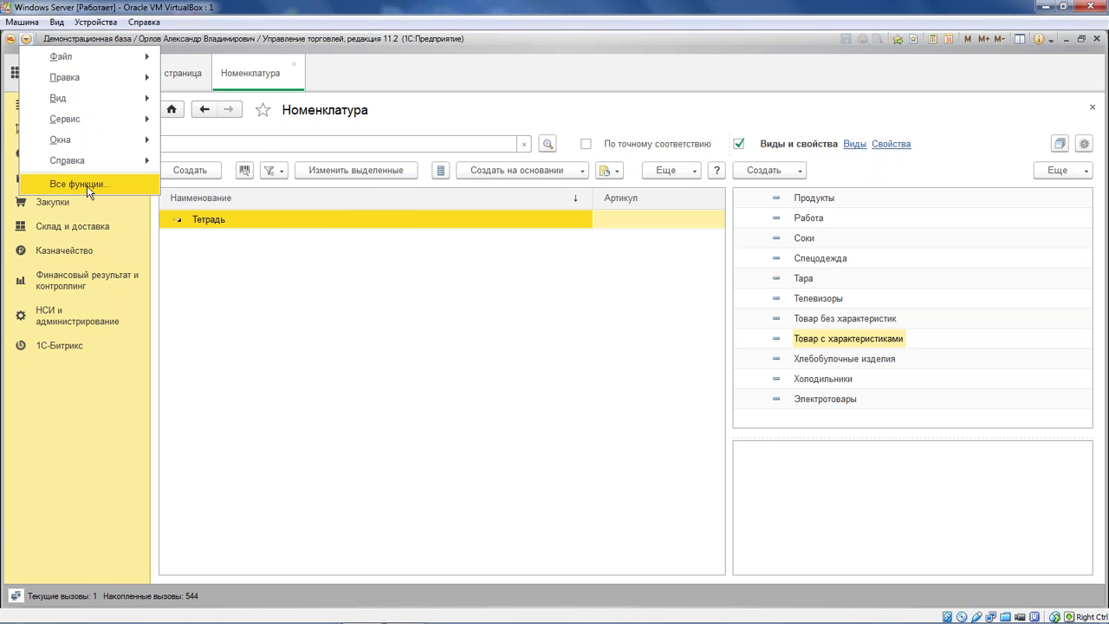
mouse_move(118, 117)
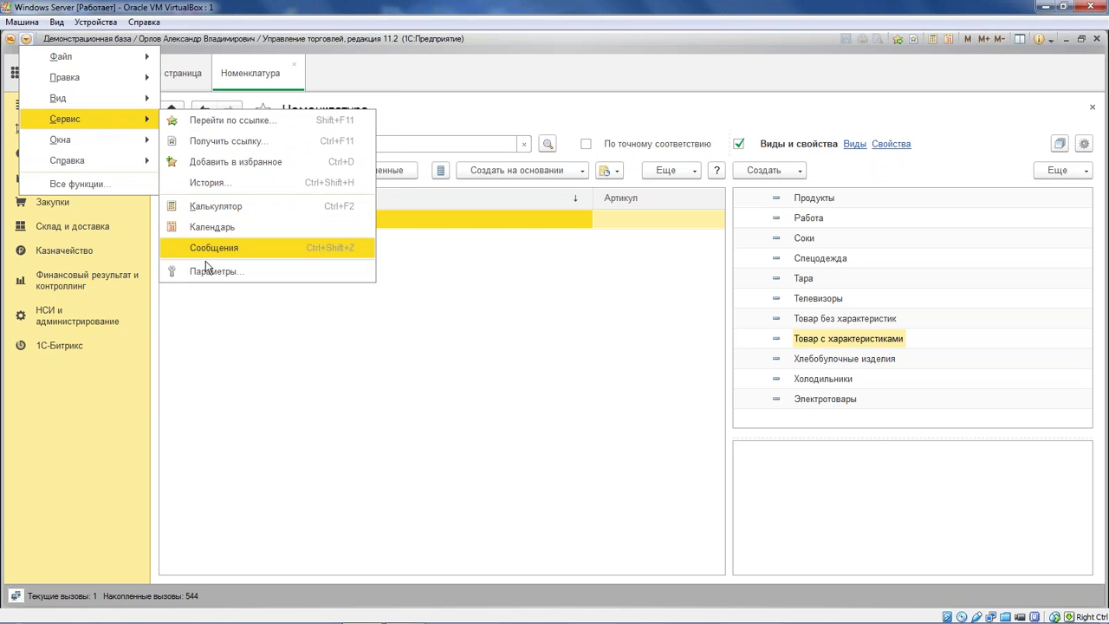
click(213, 271)
click(415, 429)
click(487, 508)
- Open the «Виды цен» catalogue from the «Справочники» branch of the all-functions list
click(30, 38)
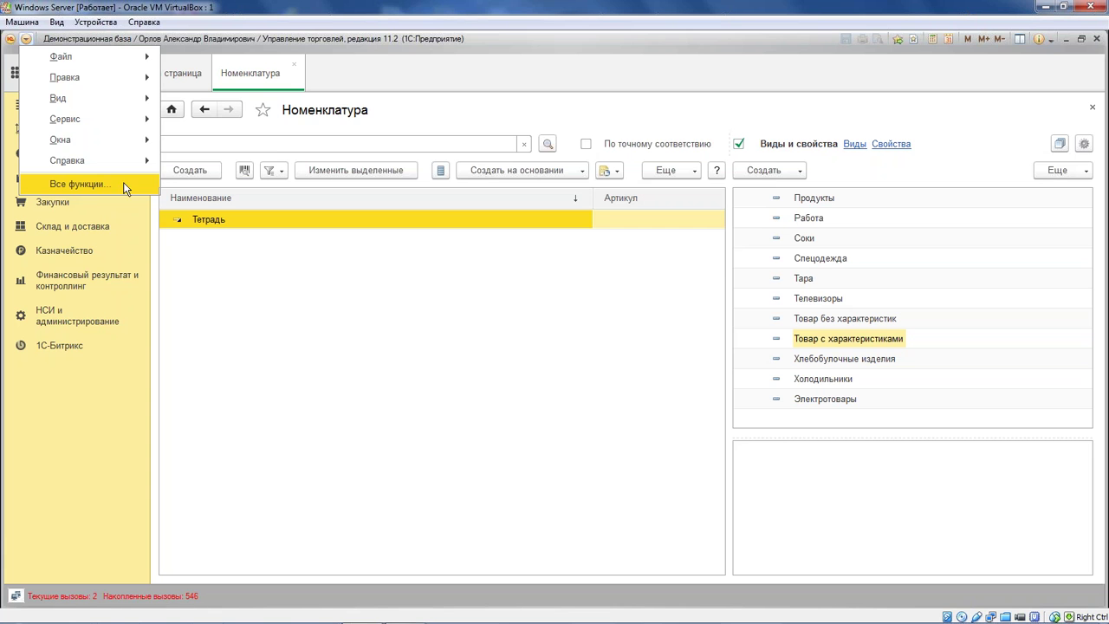
click(76, 183)
click(362, 178)
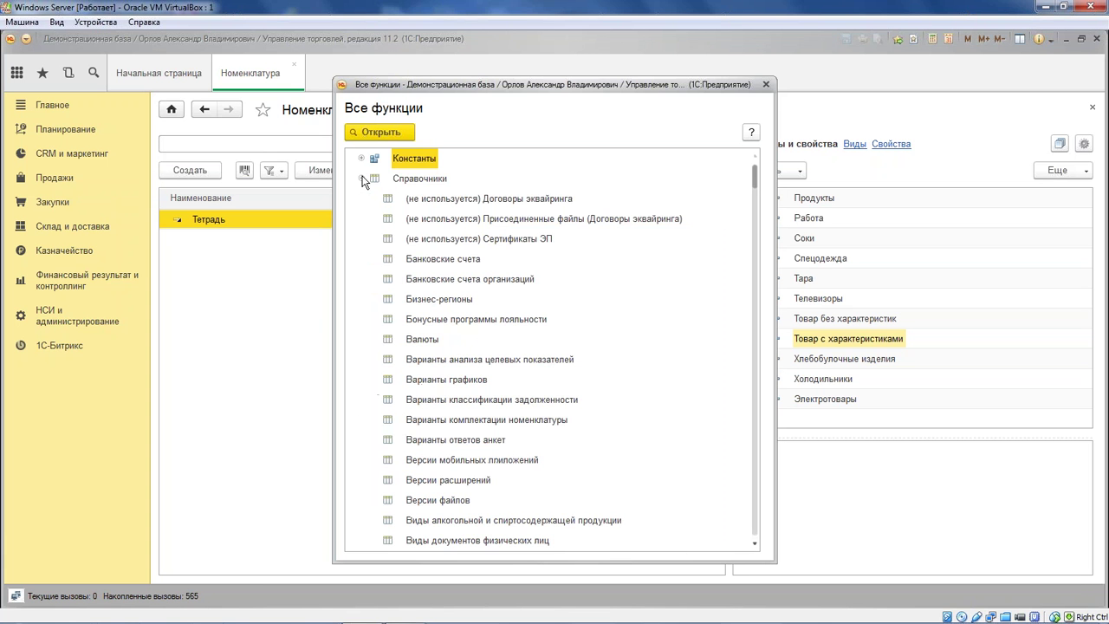
click(555, 239)
scroll(494, 300, down, 3)
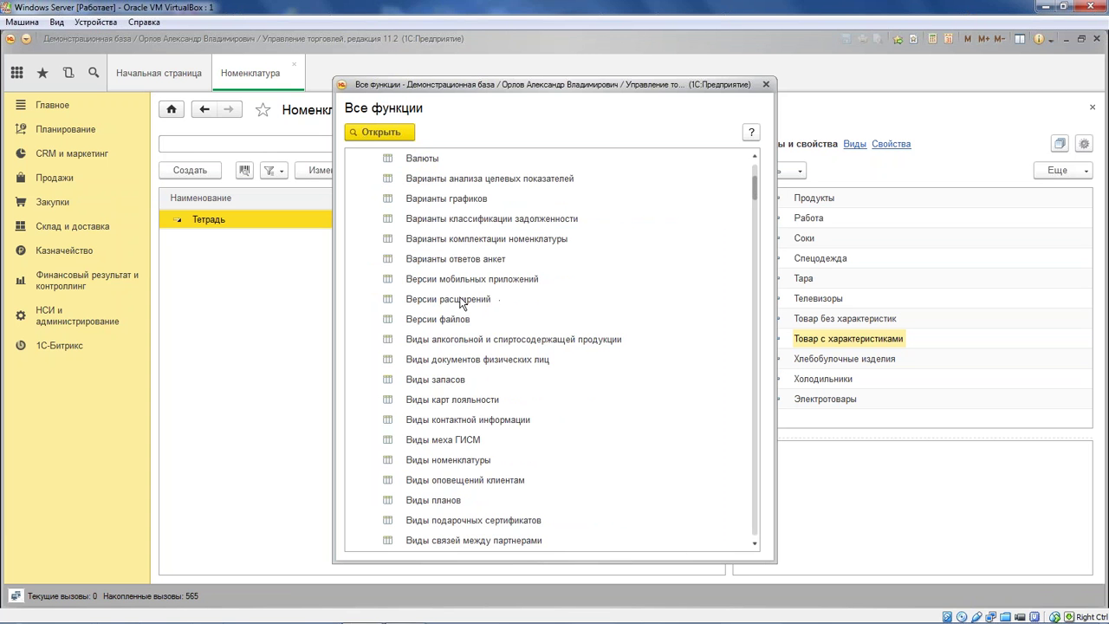
scroll(460, 398, down, 2)
scroll(460, 401, down, 2)
scroll(488, 339, up, 2)
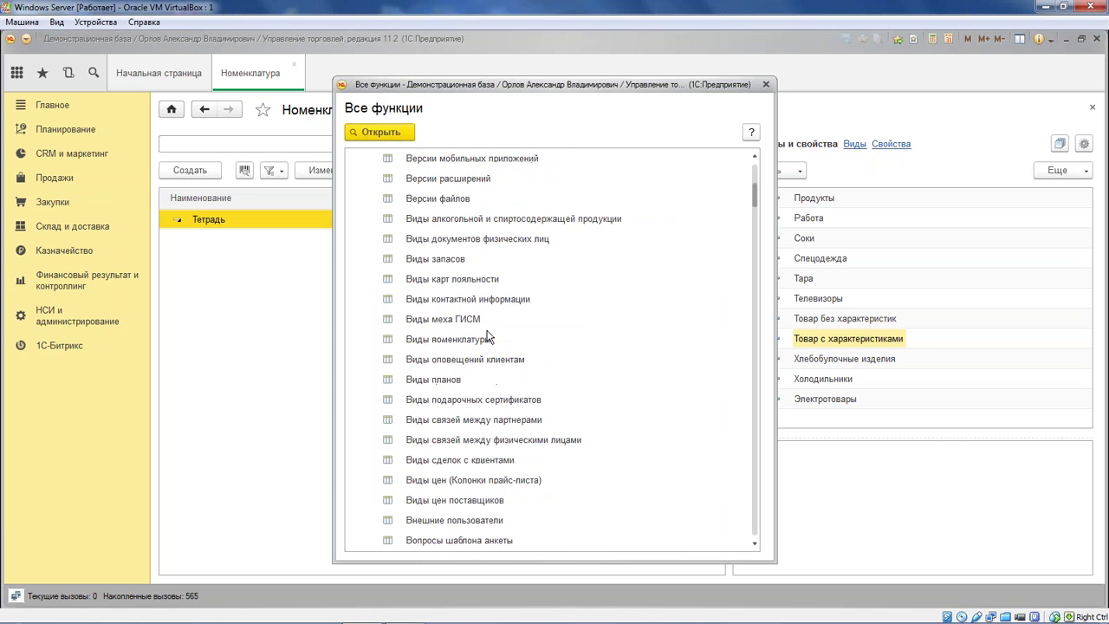
scroll(459, 275, up, 2)
scroll(459, 275, down, 1)
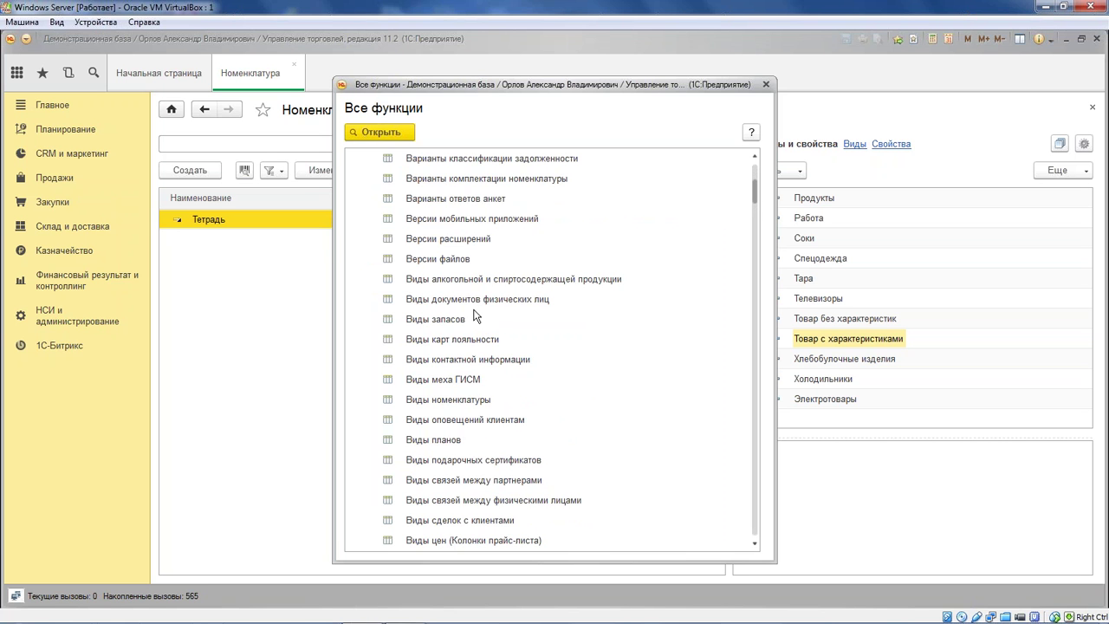
click(477, 404)
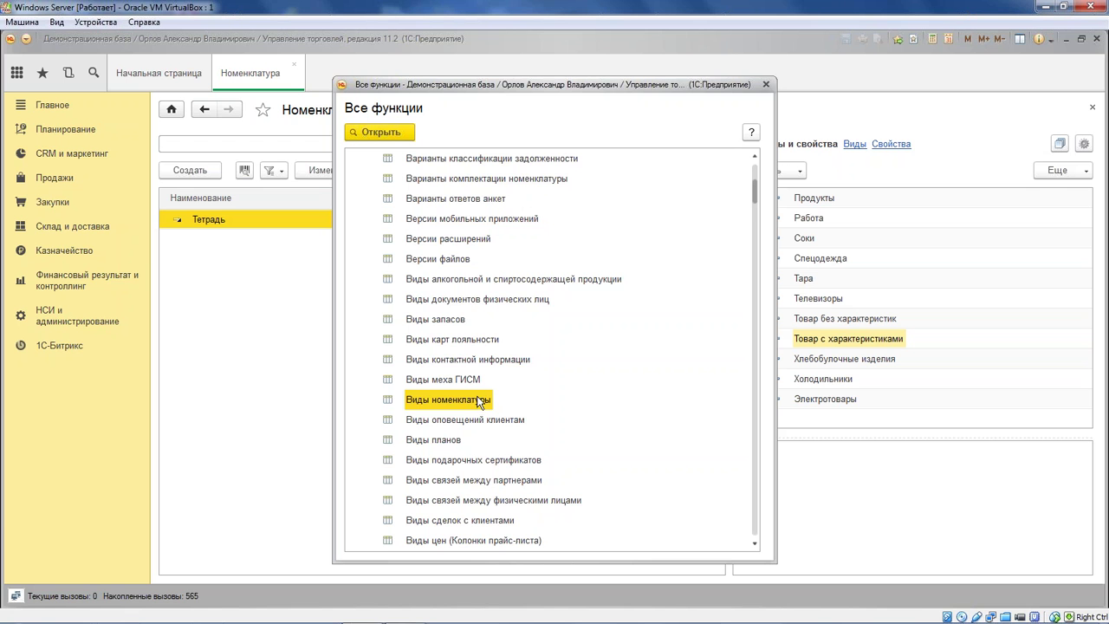
scroll(478, 399, down, 3)
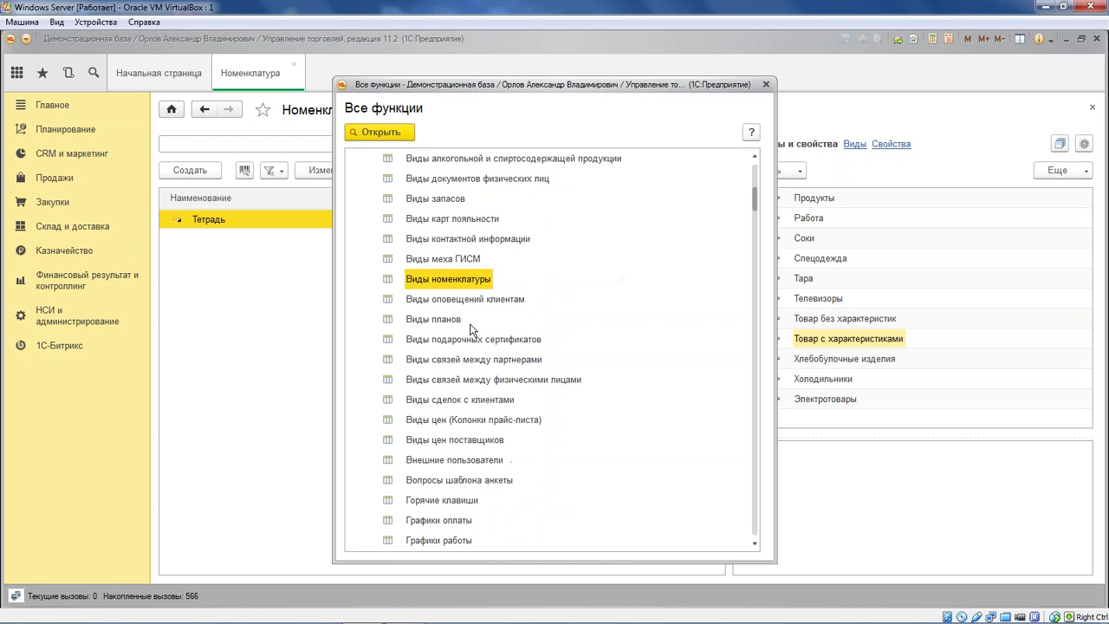
double_click(510, 361)
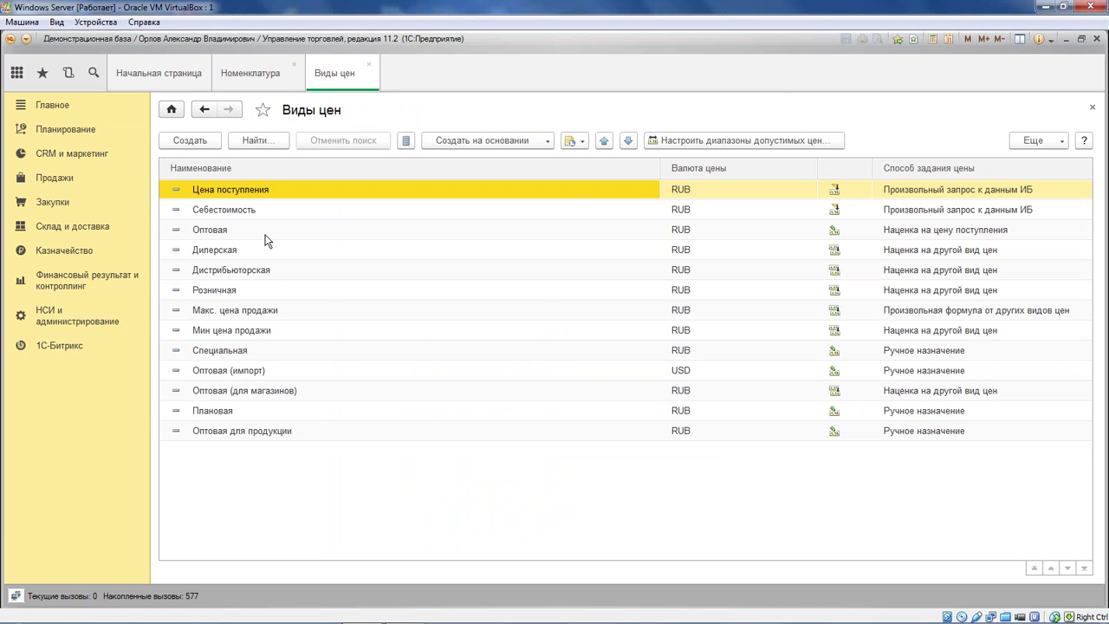
- Create the price type «Тестовый вид цены» in RUB with VAT included, and save and close it
click(204, 143)
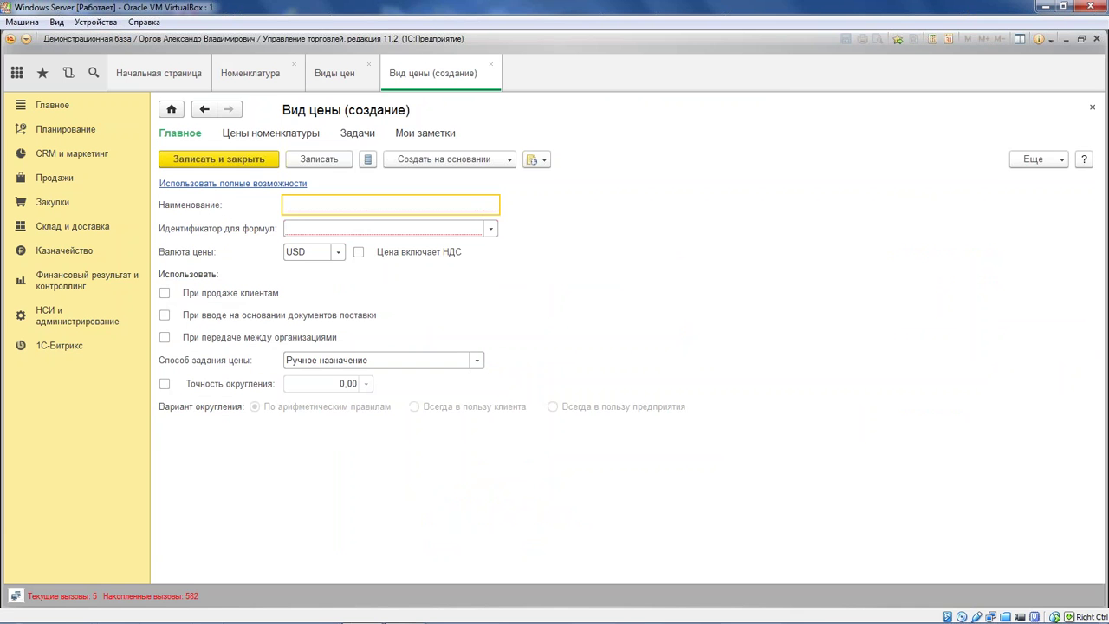
text(Тестовый ви)
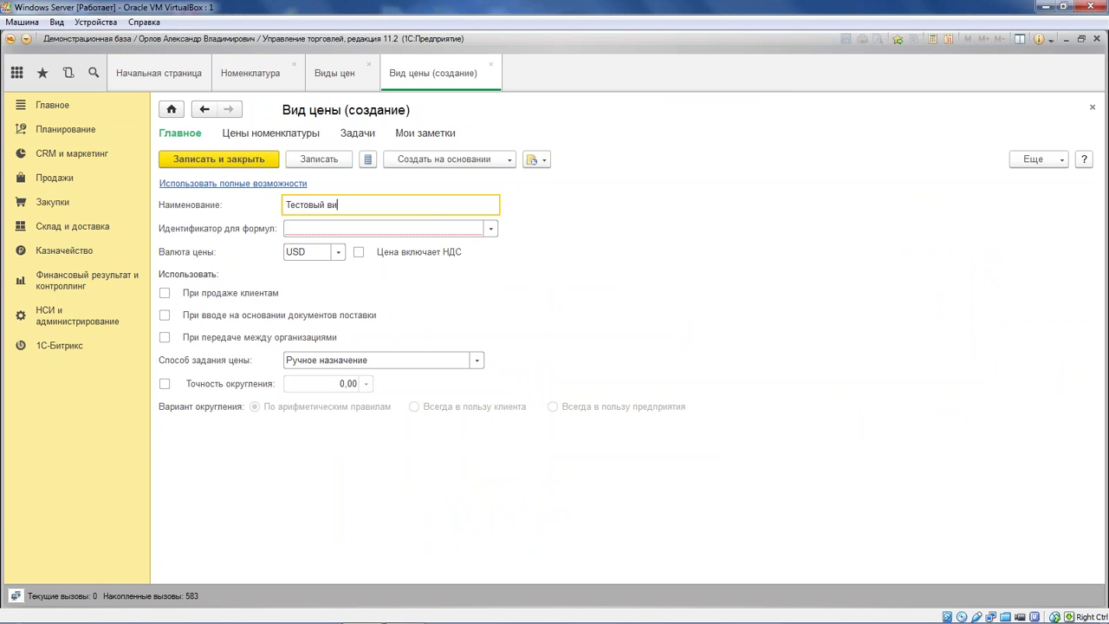
text(д цены)
key(Return)
click(338, 251)
click(305, 295)
click(359, 252)
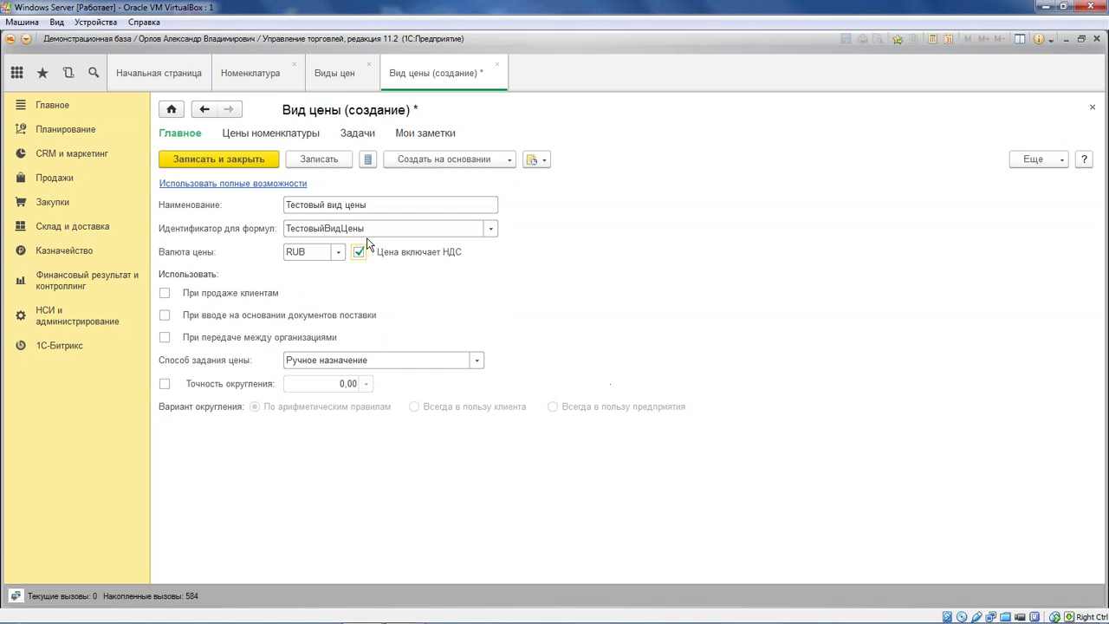
click(245, 164)
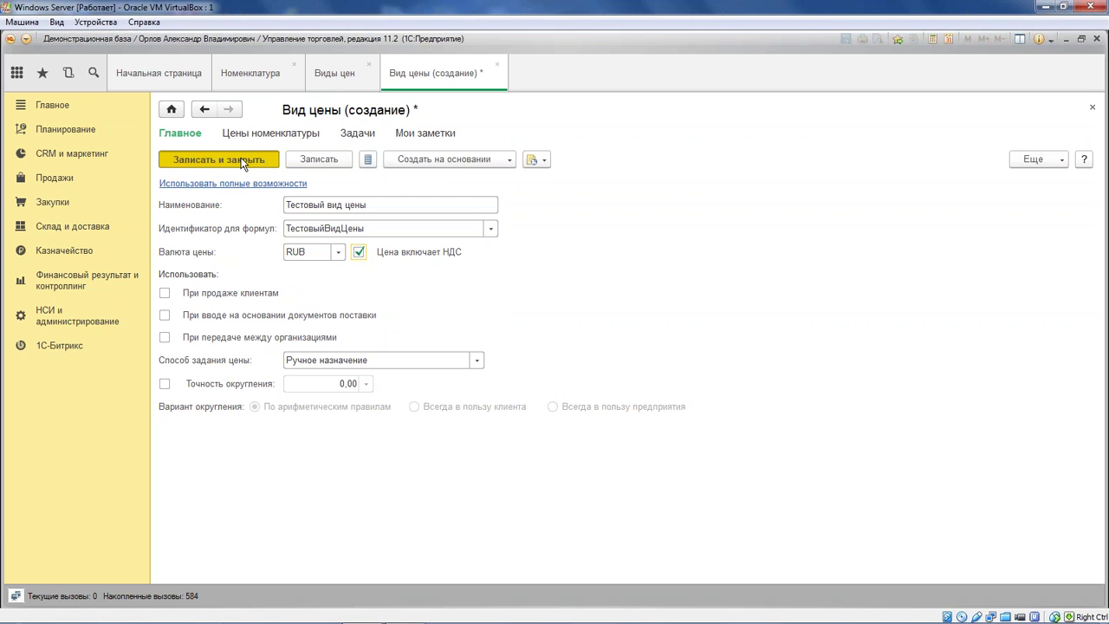
click(242, 165)
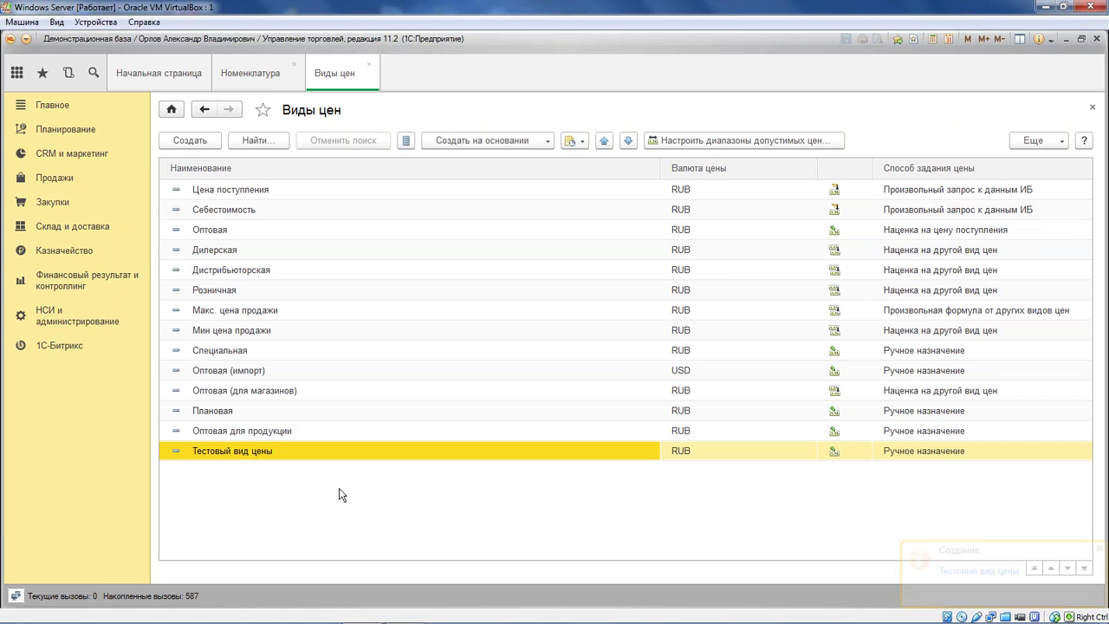
- Open the «Цены (прайс-лист)» form and clear the root item group selection in its price list settings
click(71, 157)
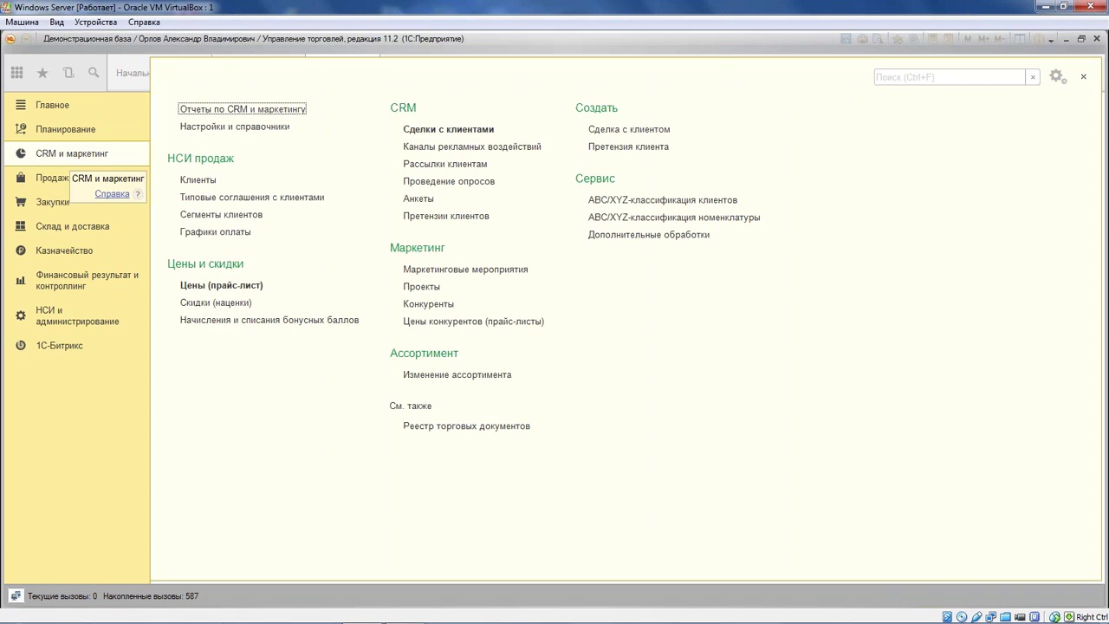
click(242, 286)
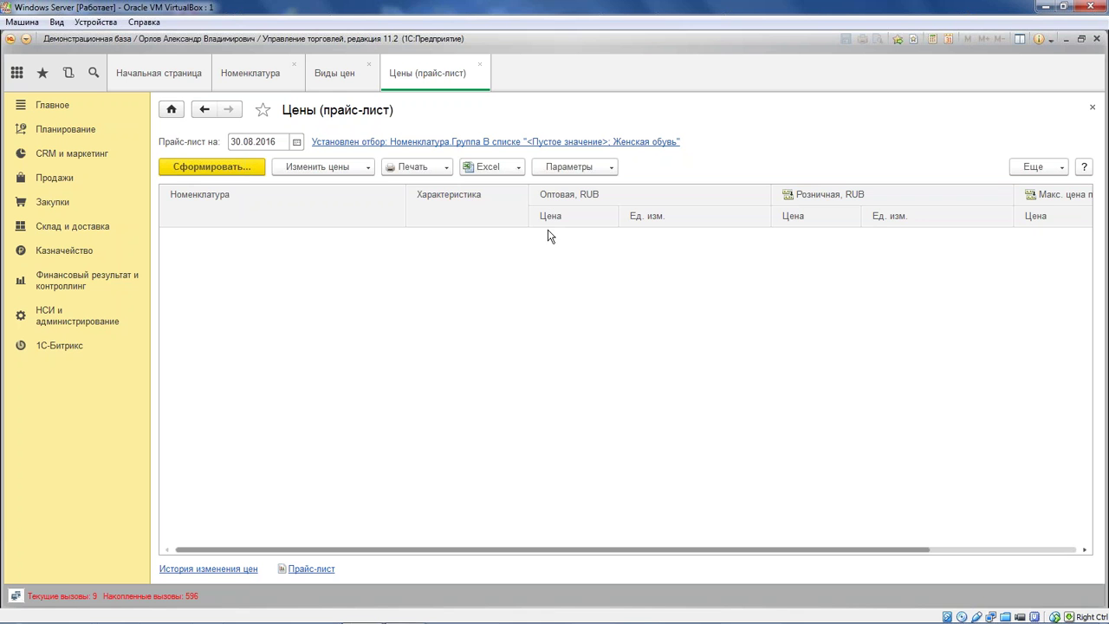
click(598, 166)
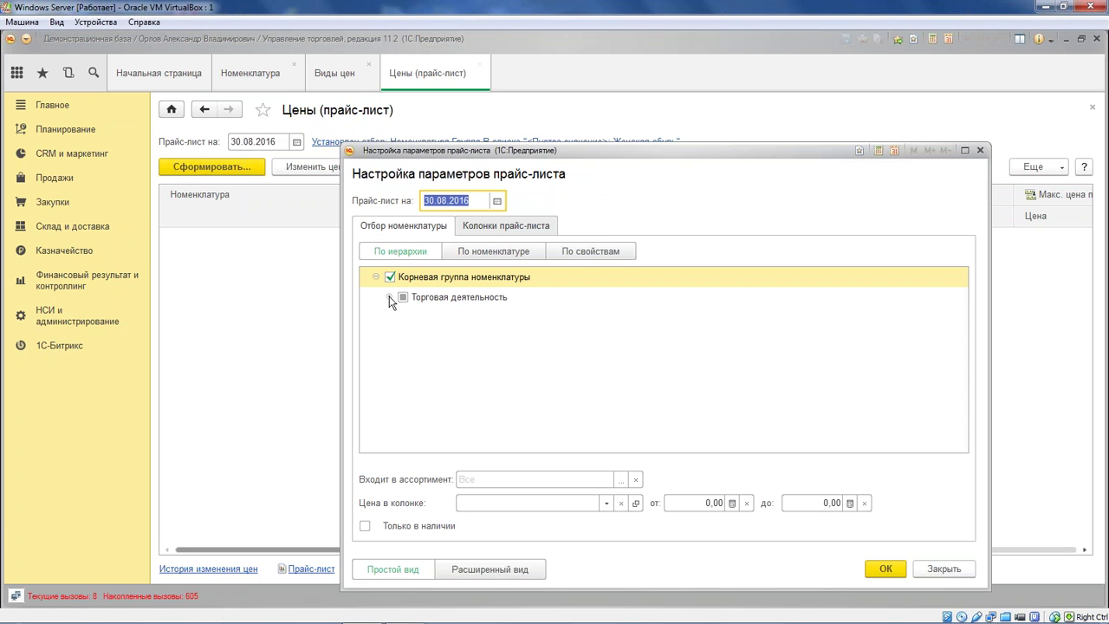
click(390, 277)
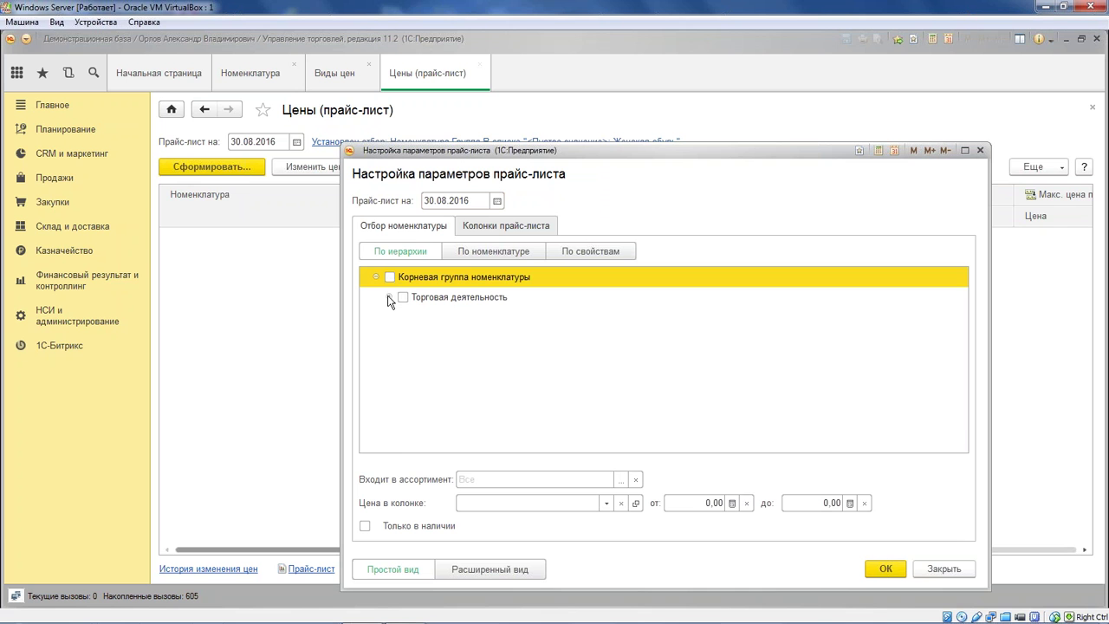
drag(959, 339, 960, 425)
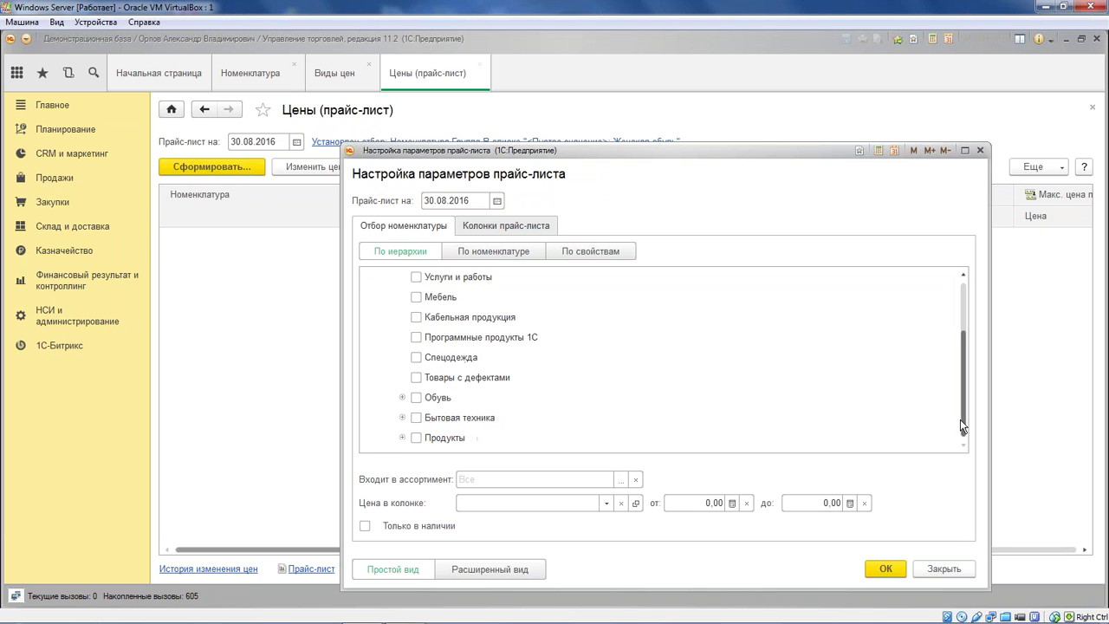
- Filter the price list by properties with the item type «Товар без характеристик» and generate it
click(594, 259)
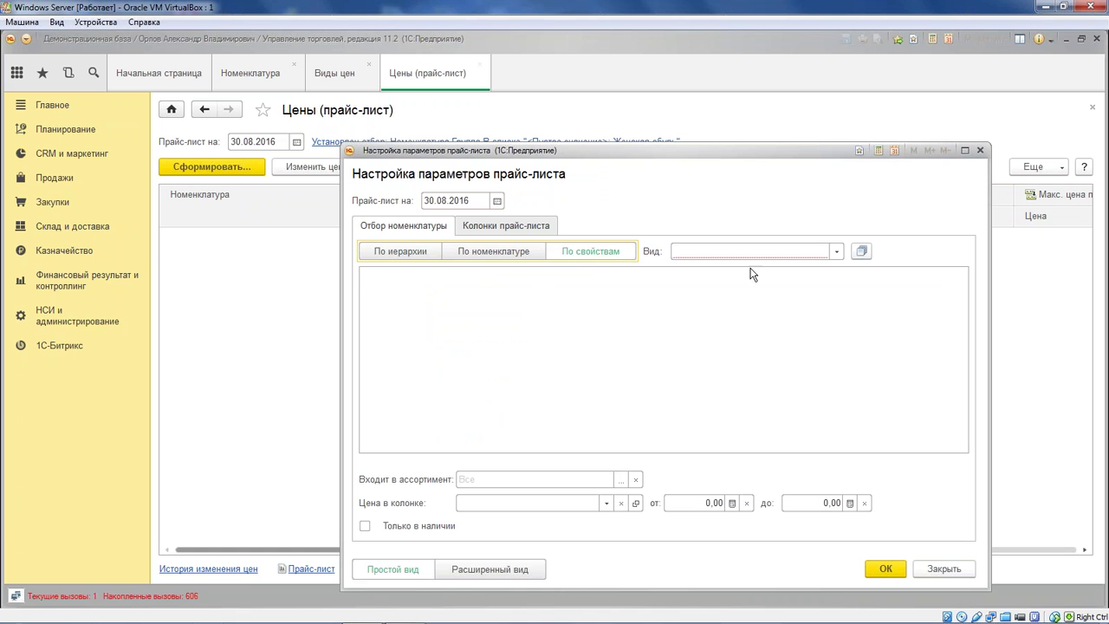
click(838, 252)
click(750, 292)
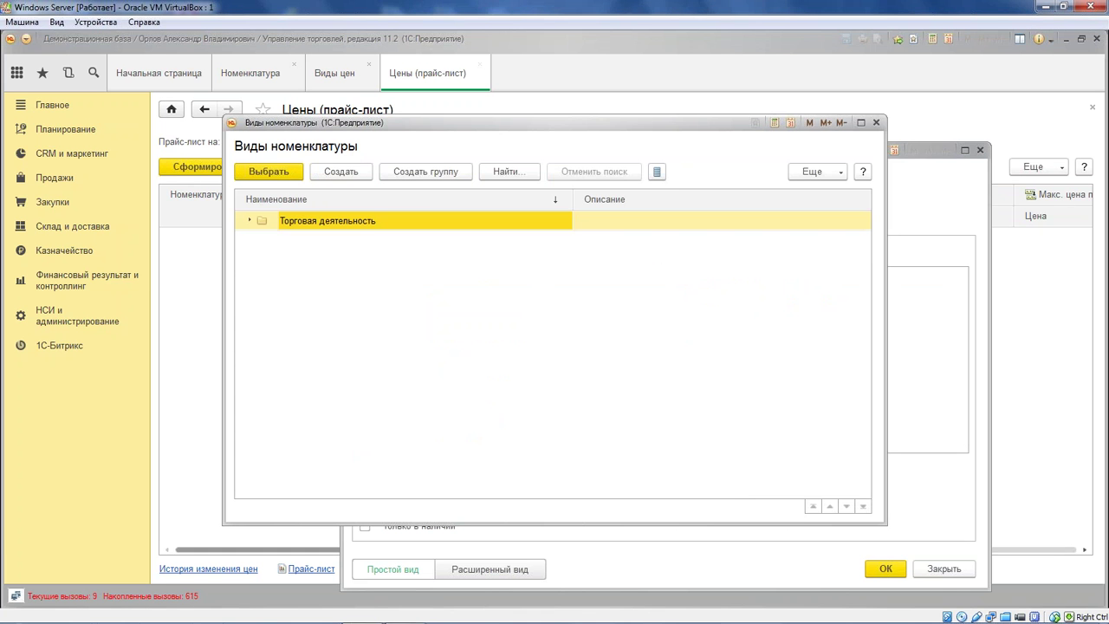
click(377, 403)
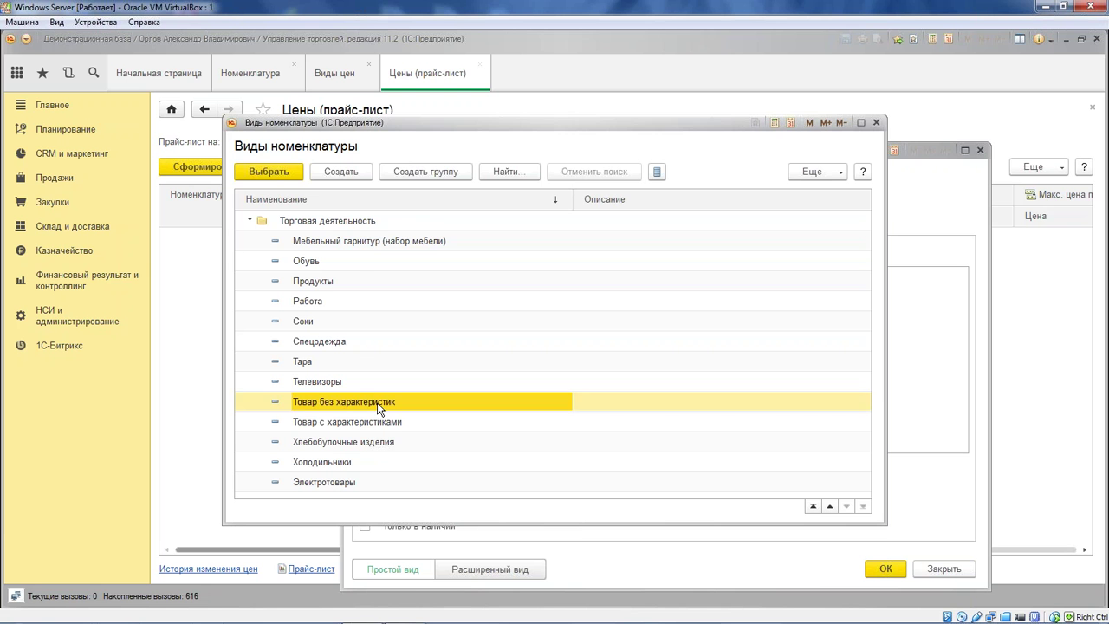
double_click(377, 404)
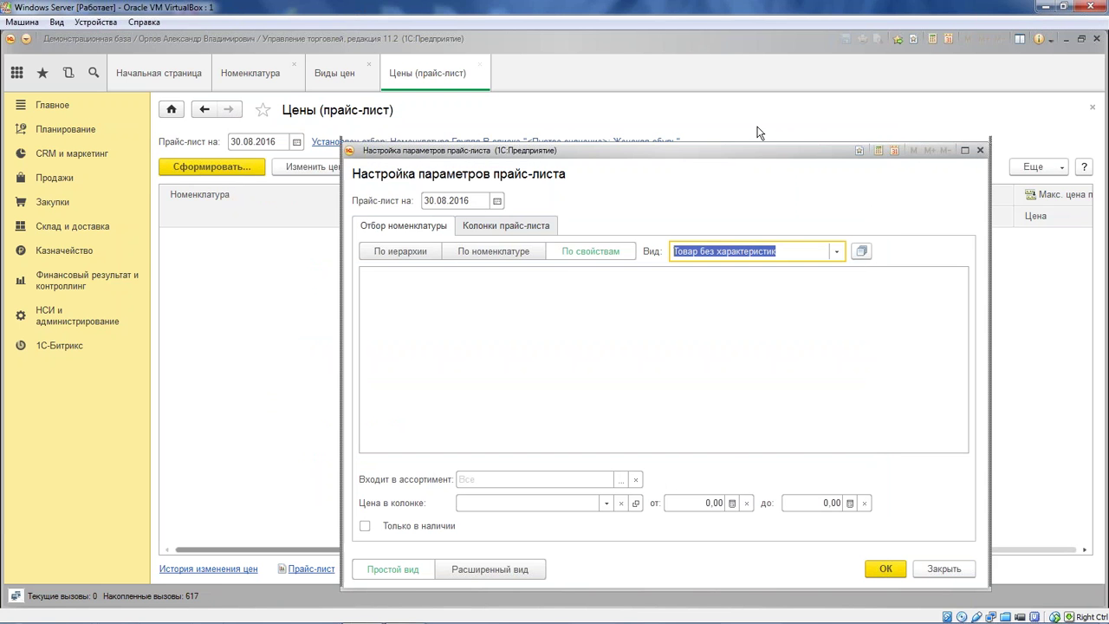
click(884, 503)
click(645, 321)
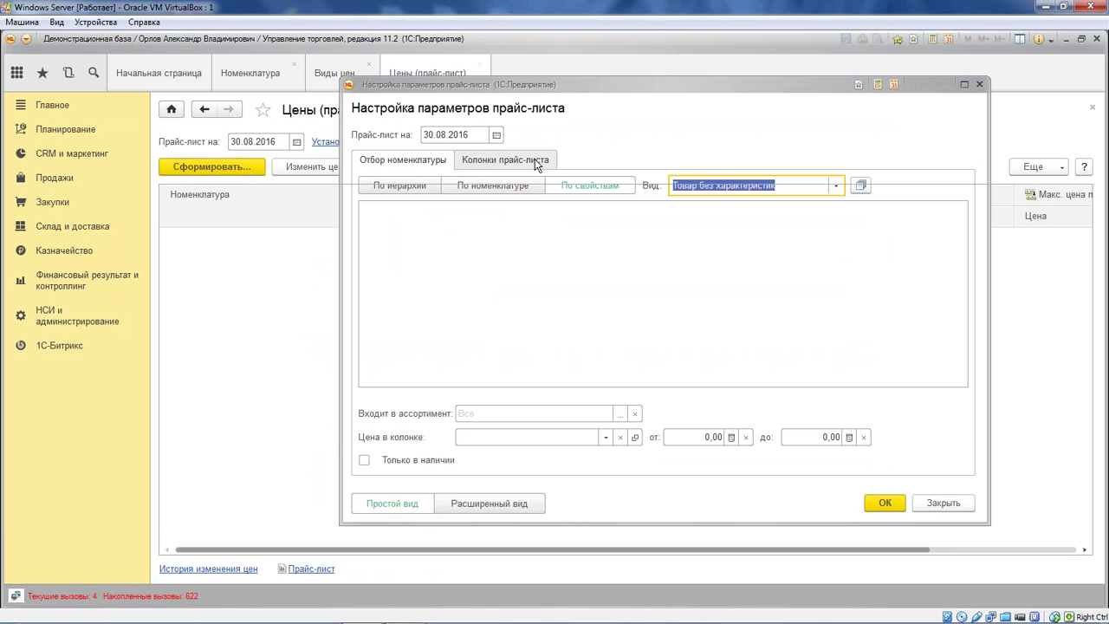
click(536, 165)
mouse_move(733, 549)
mouse_down()
mouse_move(859, 550)
mouse_move(737, 549)
mouse_up()
- Replace the price list columns «Оптовая», «Розничная» and «Макс. цена продажи» with «Тестовый вид цены» and regenerate the list
click(577, 167)
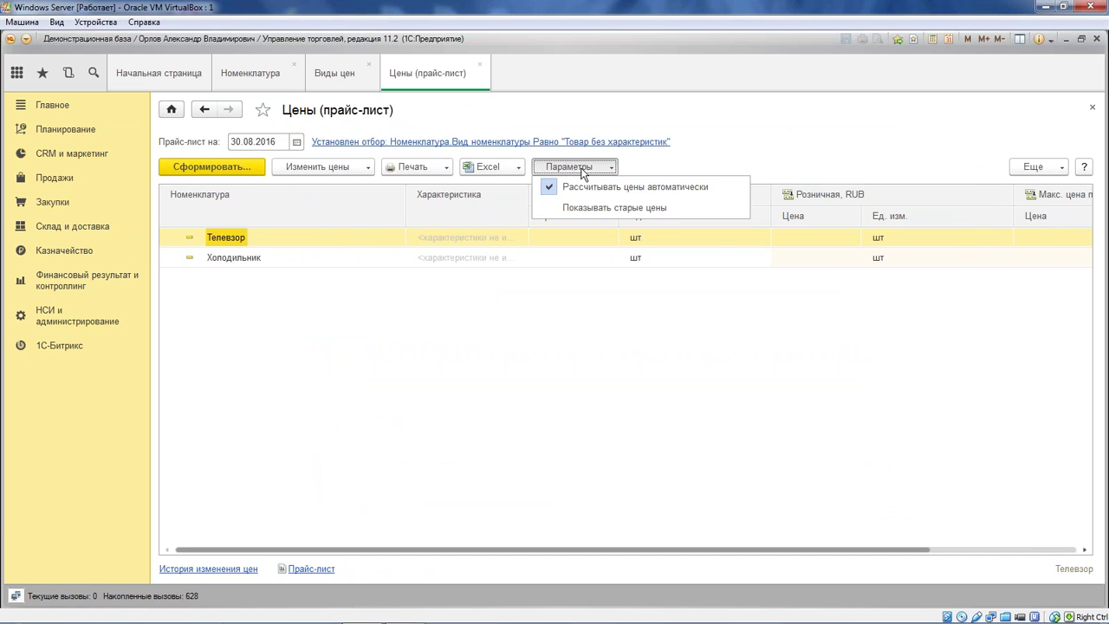
click(578, 169)
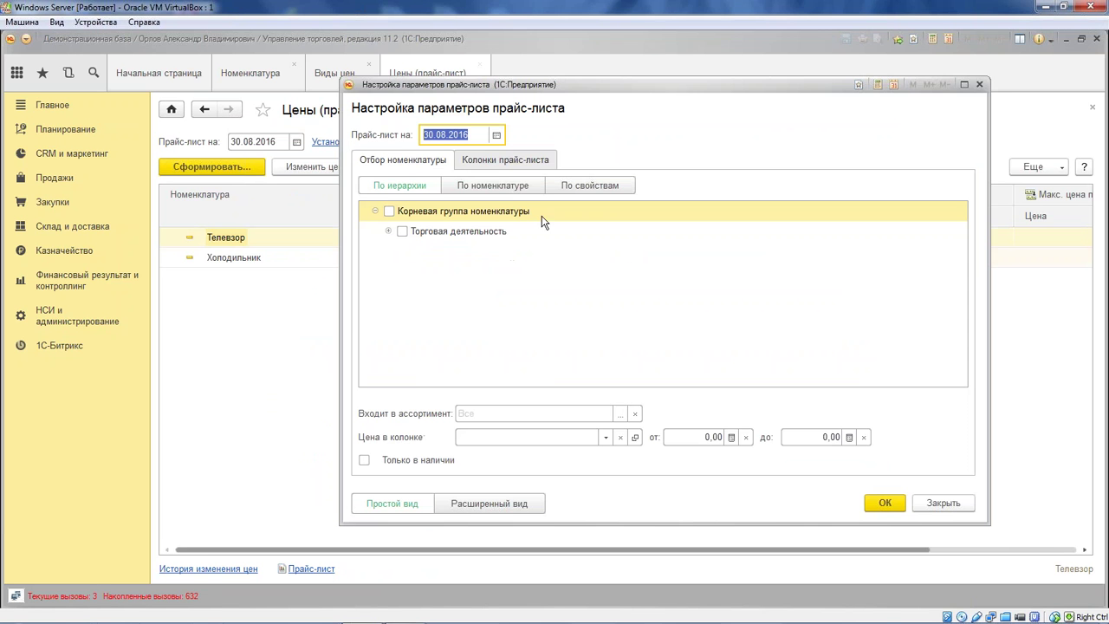
click(507, 160)
click(376, 275)
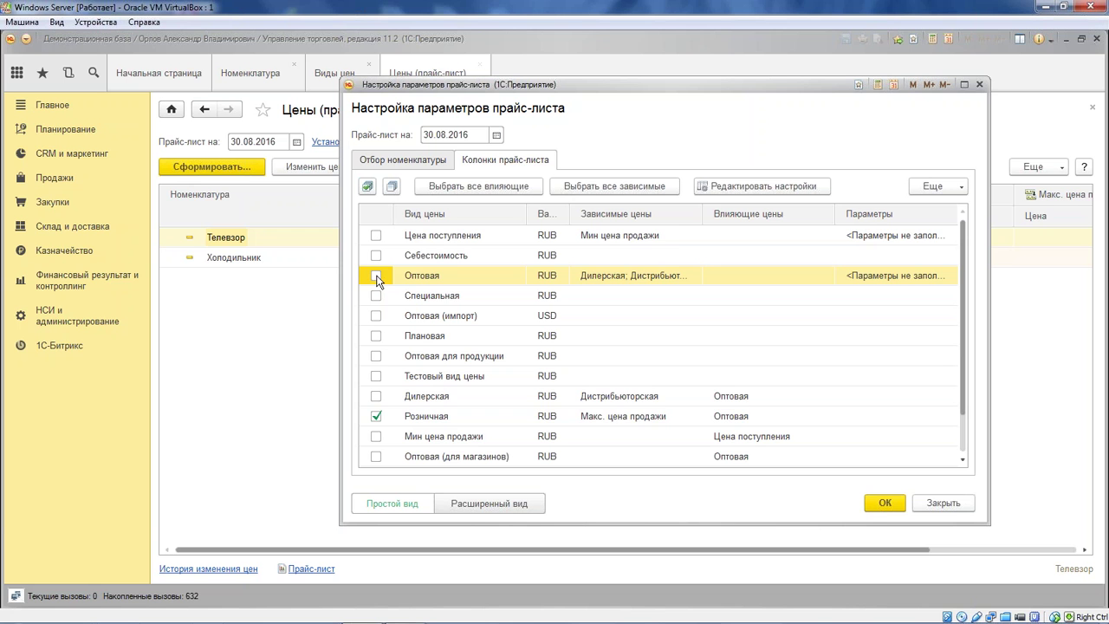
click(377, 417)
scroll(379, 433, down, 1)
click(376, 456)
click(376, 456)
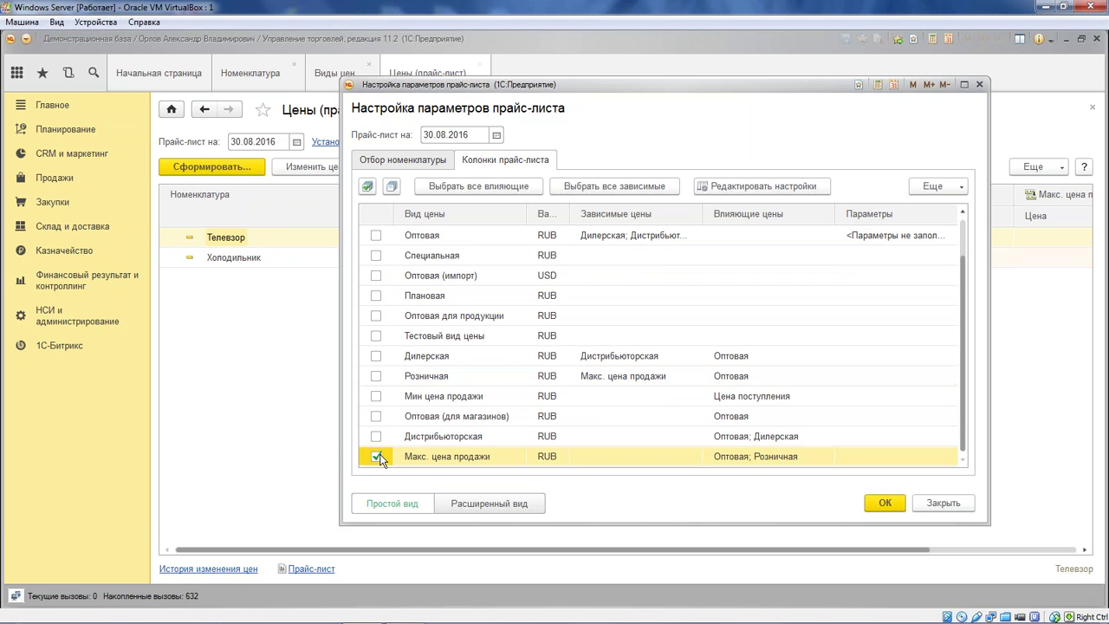
scroll(466, 414, up, 1)
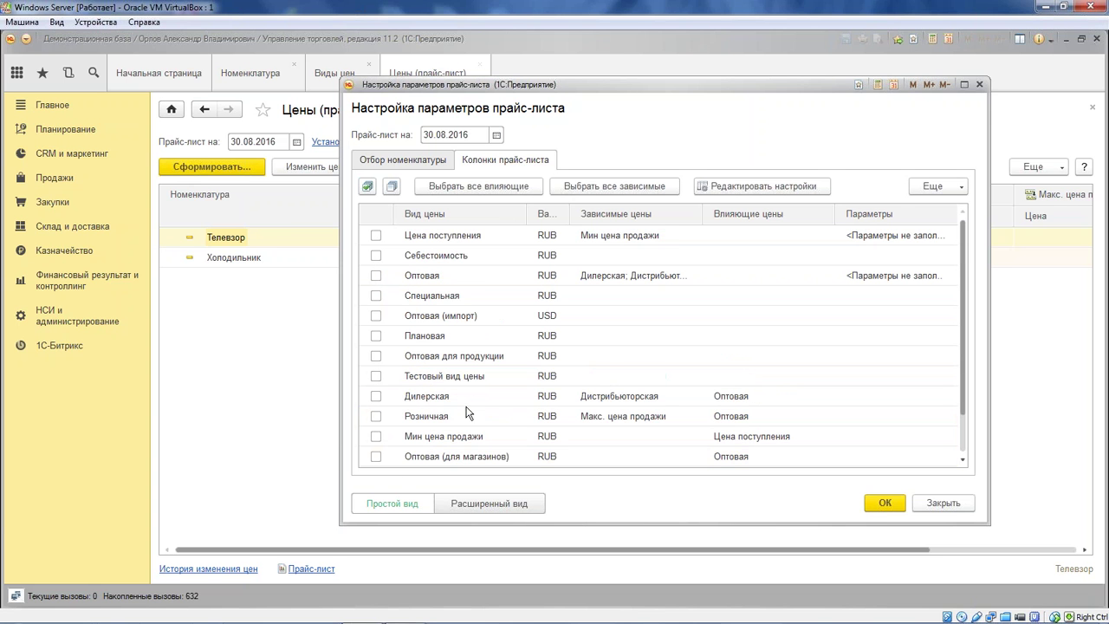
click(376, 376)
click(884, 504)
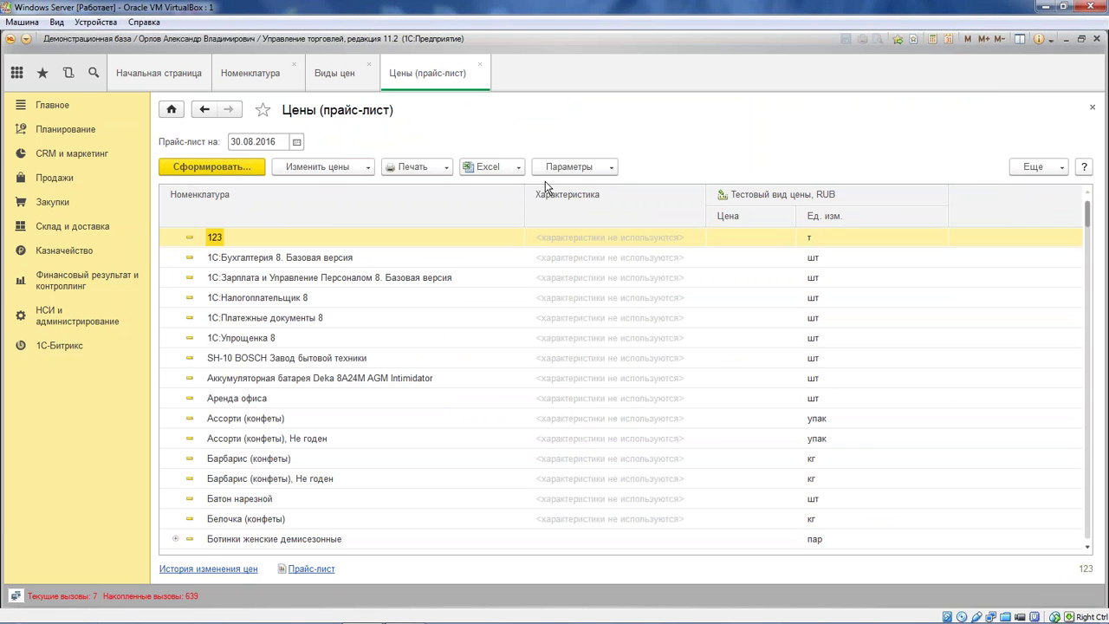
- Regenerate the price list filtered by properties with the item type «Товар без характеристик»
click(567, 173)
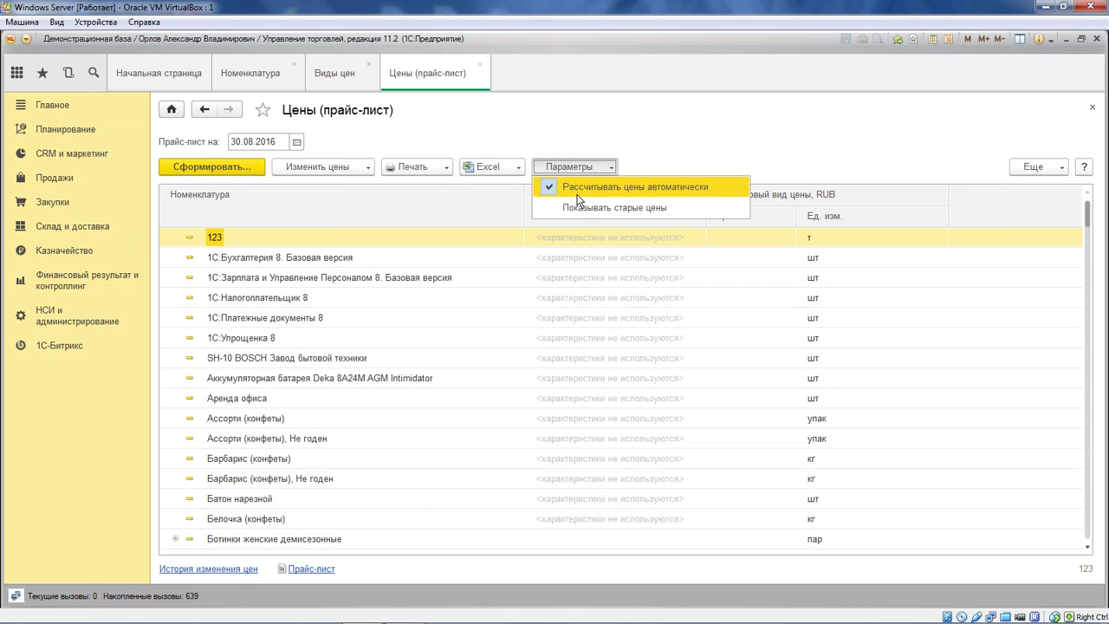
click(482, 297)
click(239, 161)
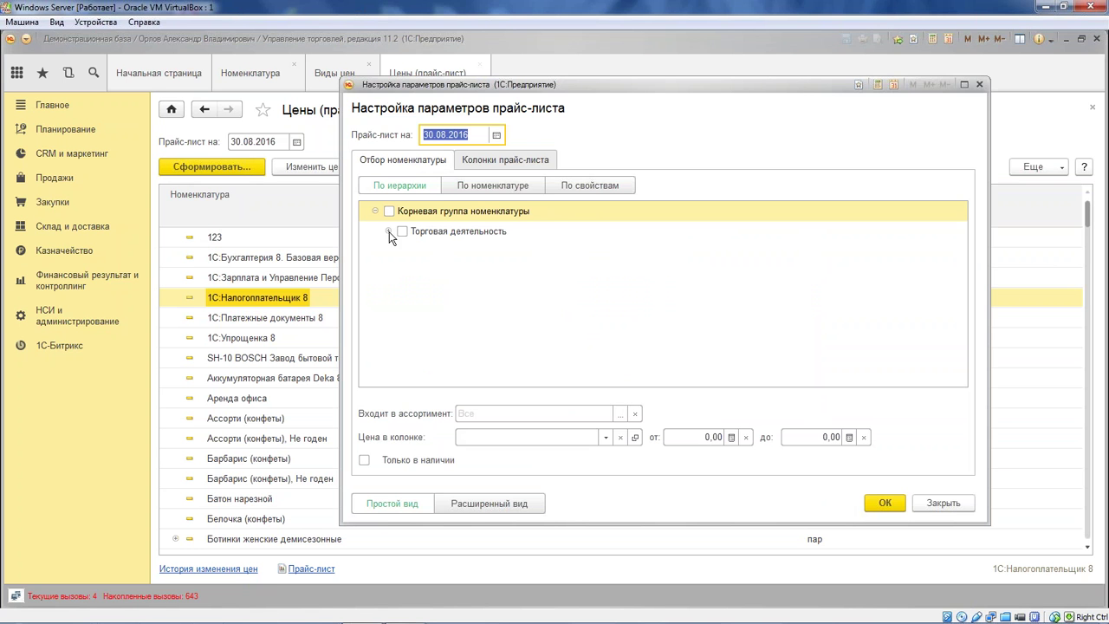
click(589, 186)
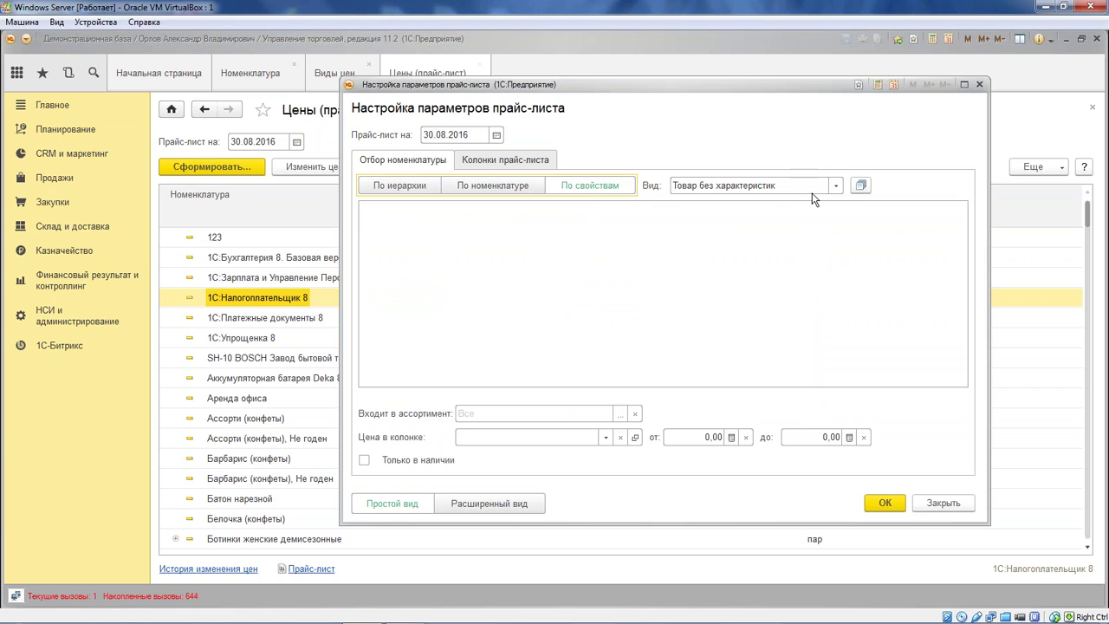
click(890, 503)
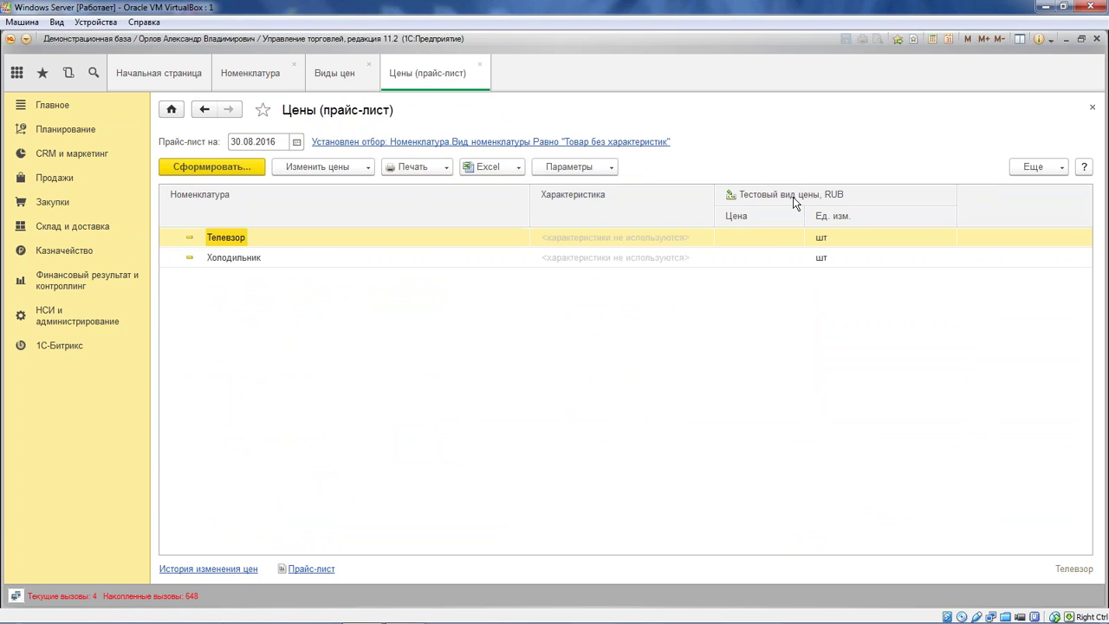
- Set the «Тестовый вид цены» price of «Телевзор» to 1 000,00 and the price list date to 29.08.2016
click(739, 235)
click(739, 235)
text(1)
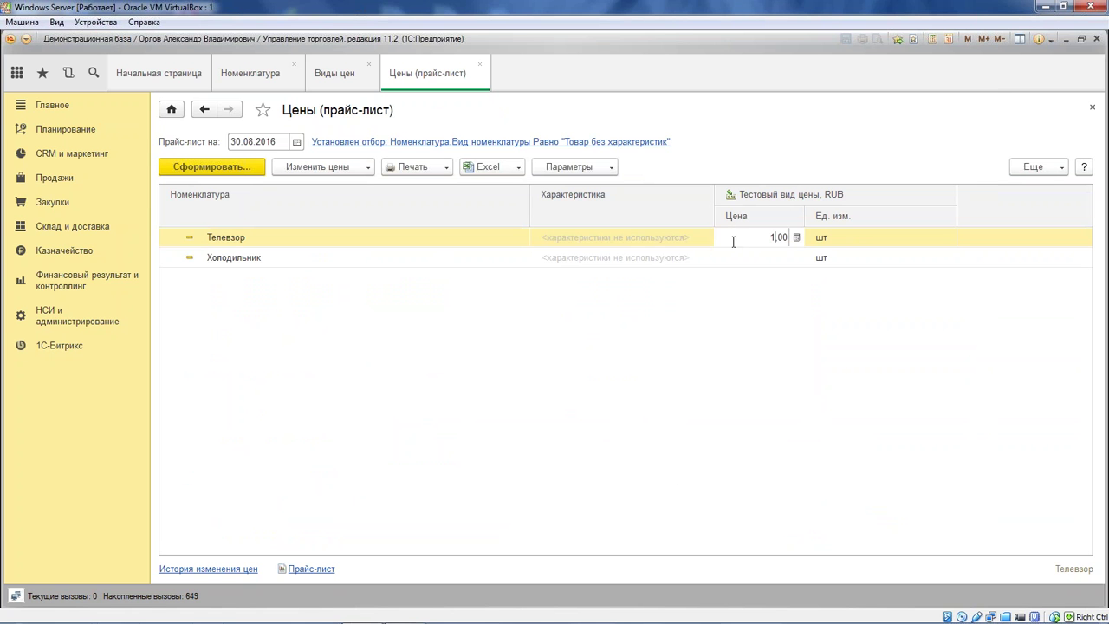
text(00)
click(296, 141)
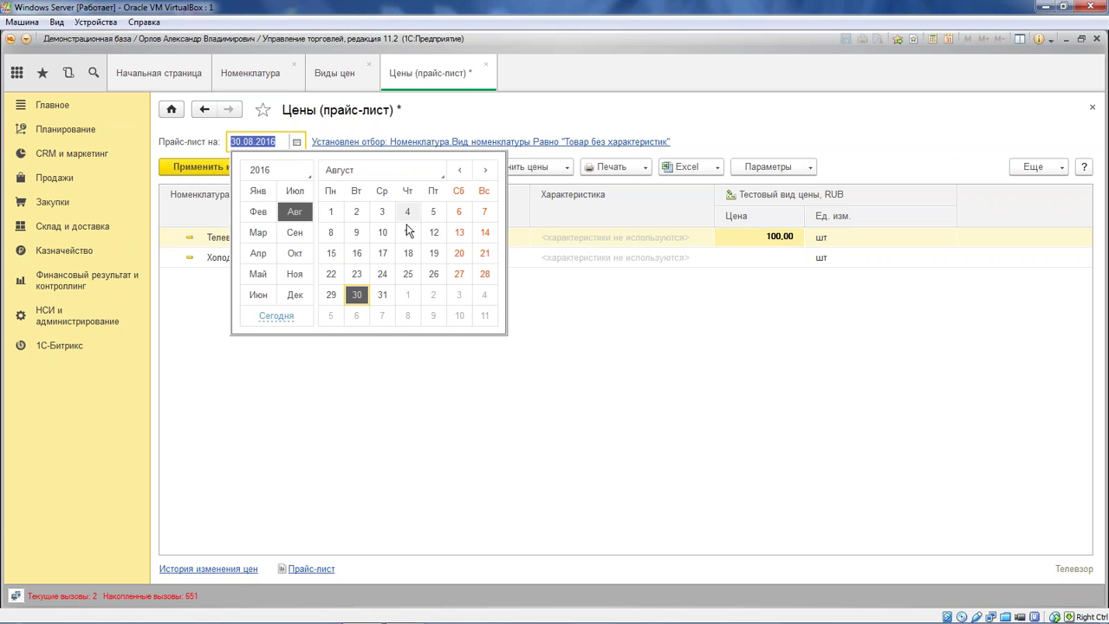
click(336, 297)
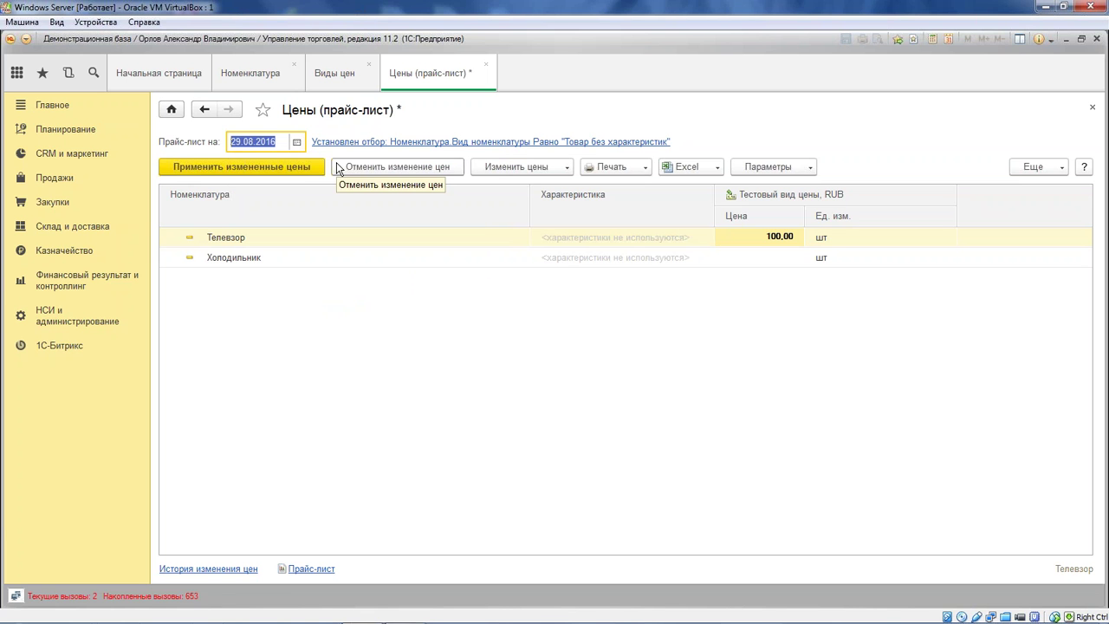
double_click(759, 240)
click(759, 241)
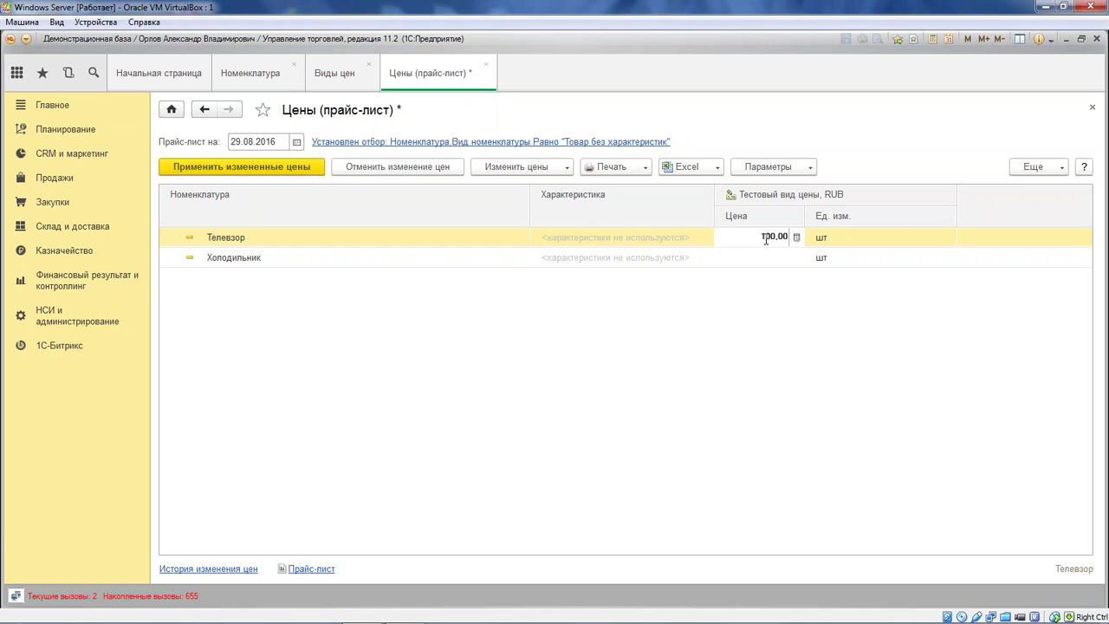
text(0)
- Set the price of «Холодильник» to 2 000,00 and apply the changed prices
click(770, 254)
click(768, 257)
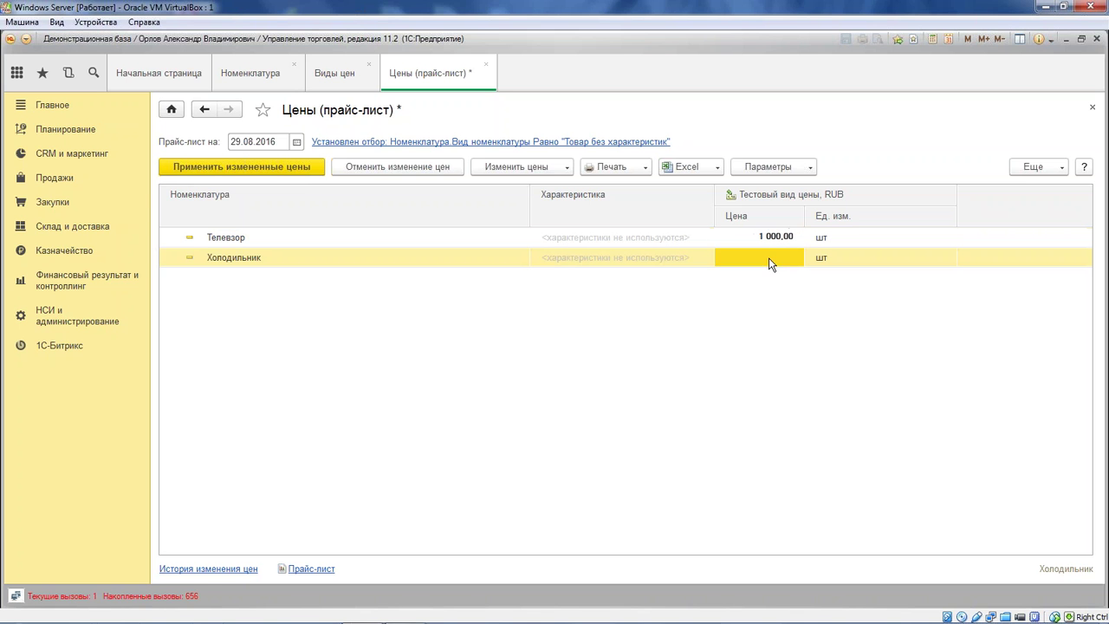
text(200)
key(Return)
click(774, 257)
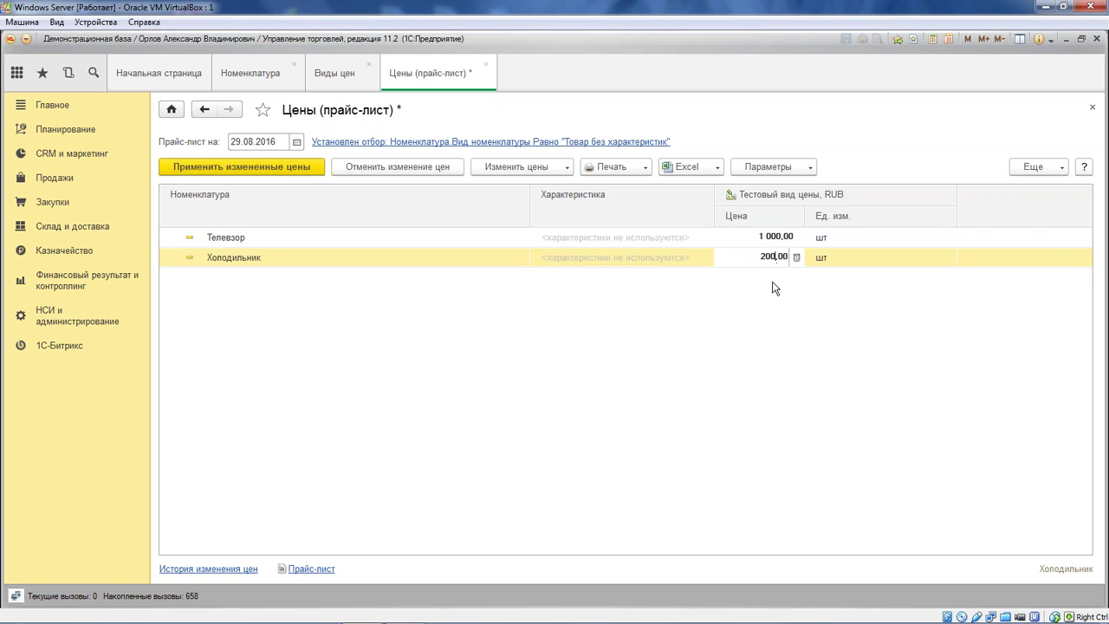
text(0)
key(Return)
click(316, 172)
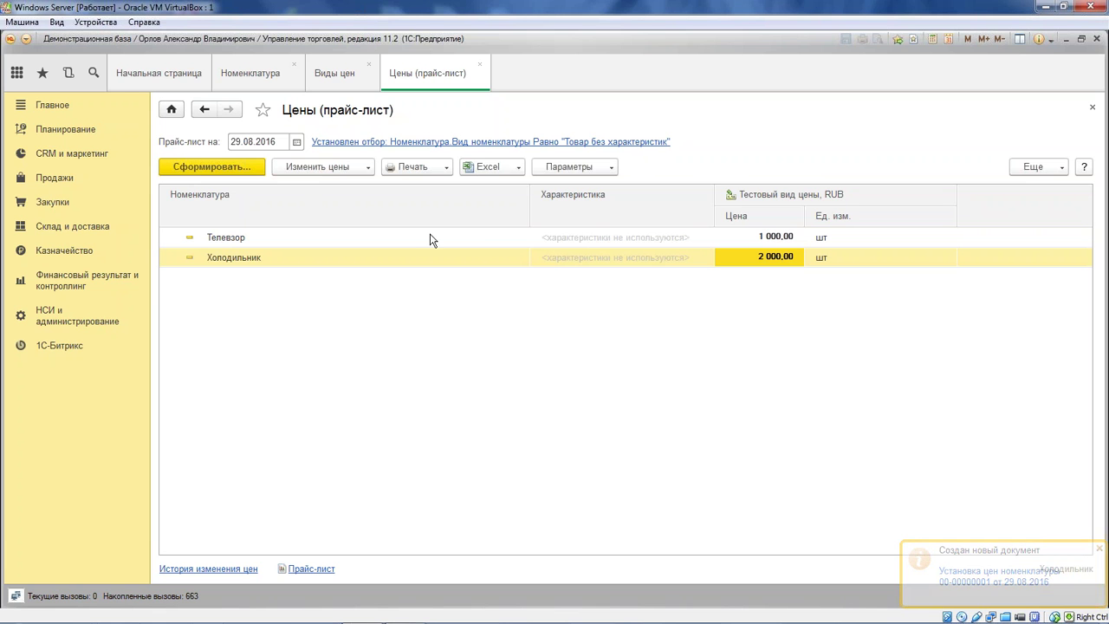
- Filter the price list by properties with the item type «Товар с характеристиками» and regenerate it
click(253, 170)
click(584, 185)
click(835, 187)
click(714, 235)
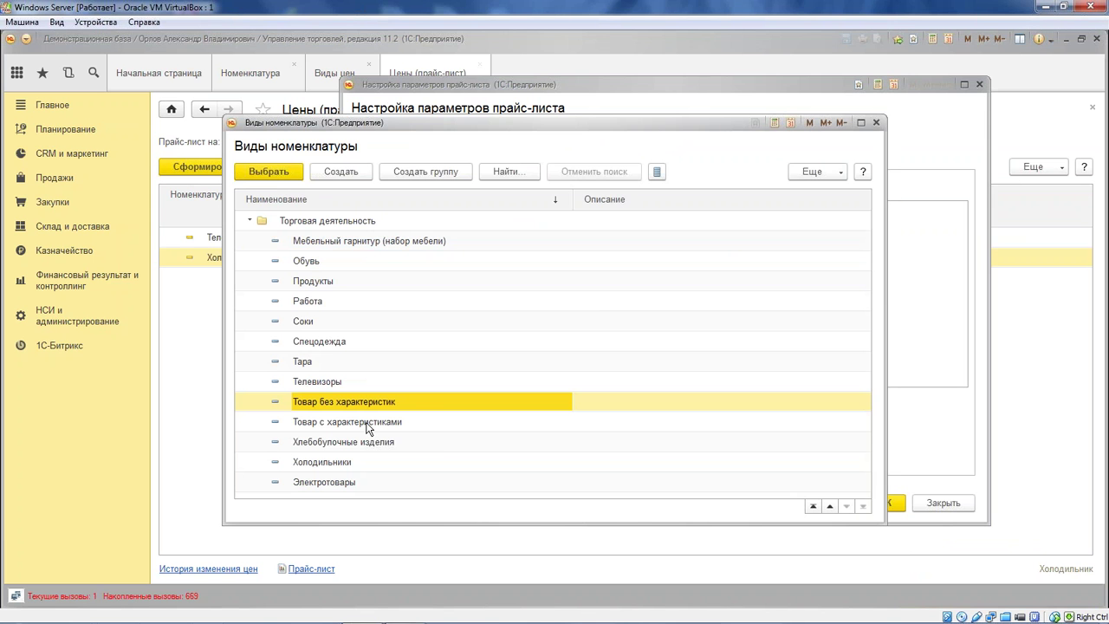
double_click(366, 423)
click(884, 503)
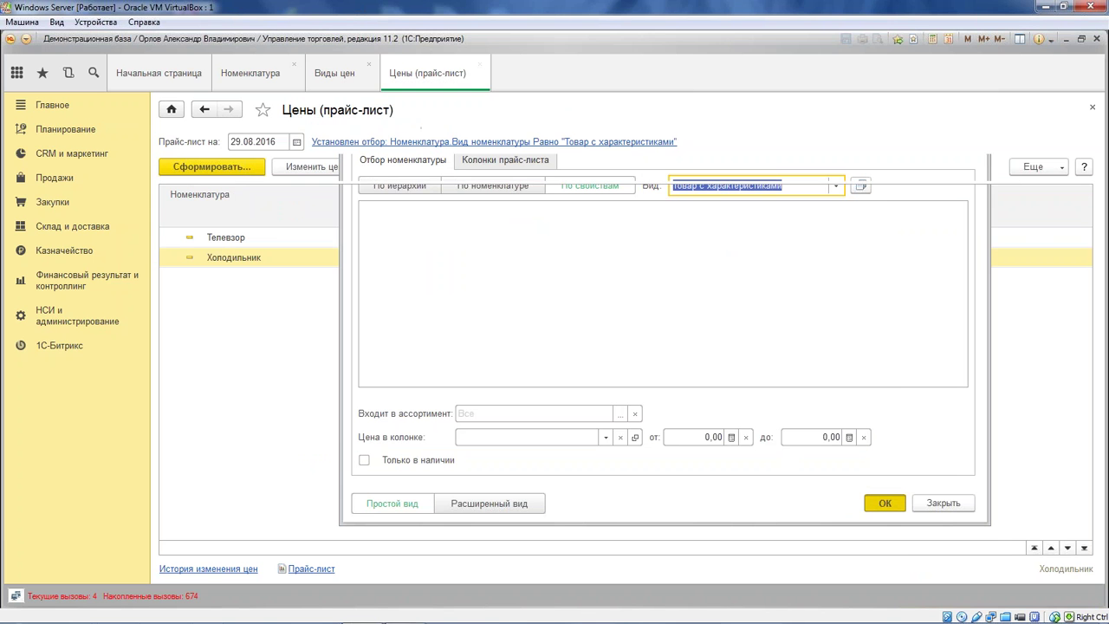
- Set the «Тетрадь» prices to 5,00 for «В клеточку» and 7,00 for «В линеечку», and apply the changed prices
click(175, 236)
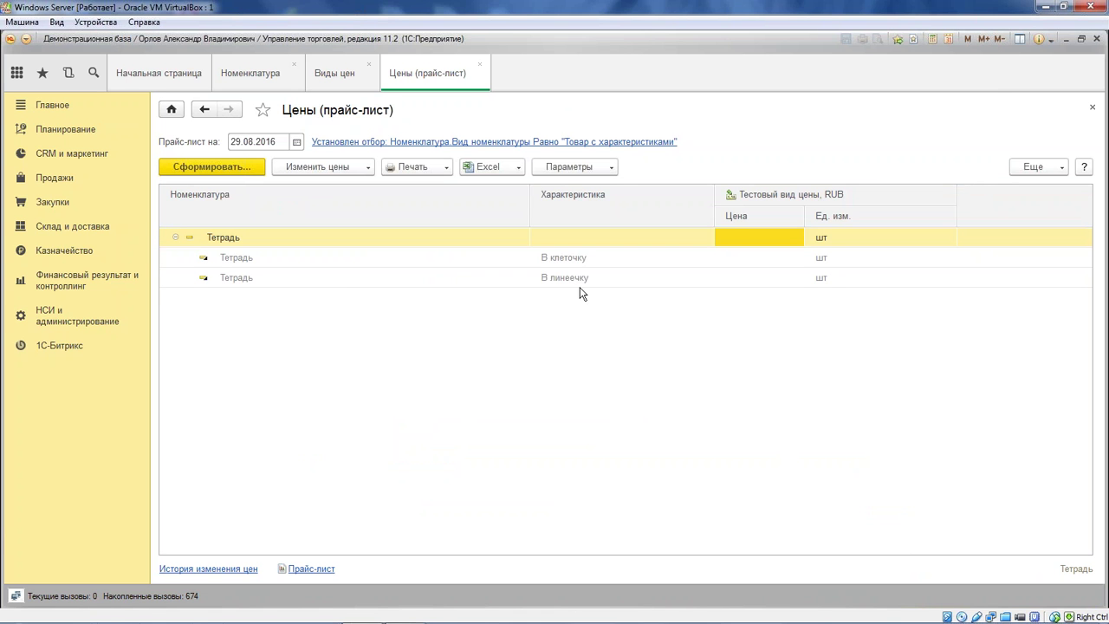
click(232, 242)
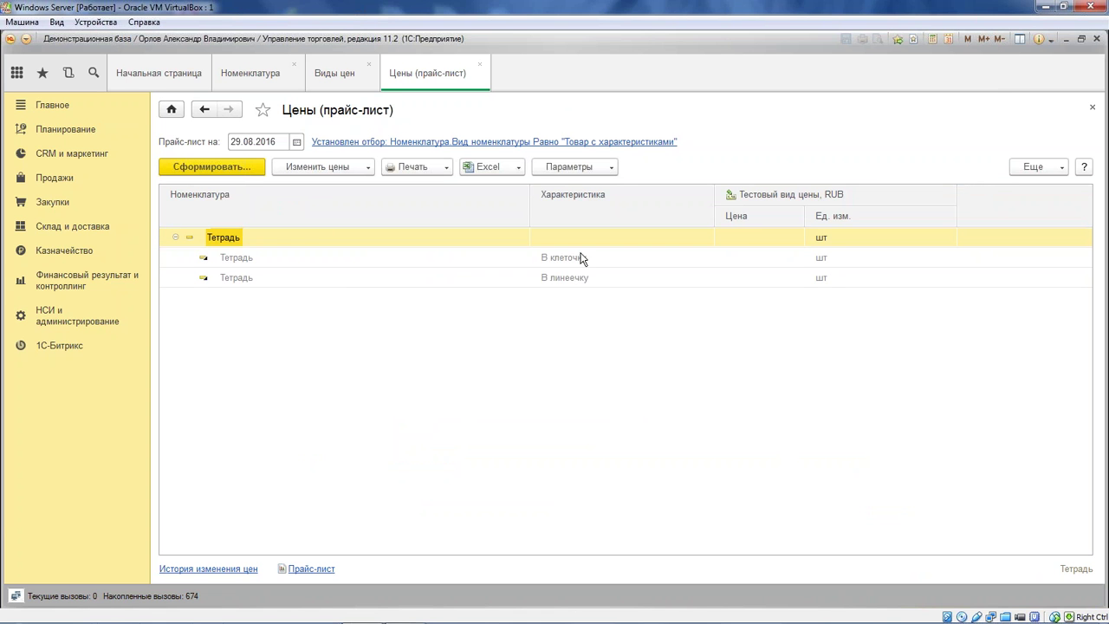
double_click(779, 258)
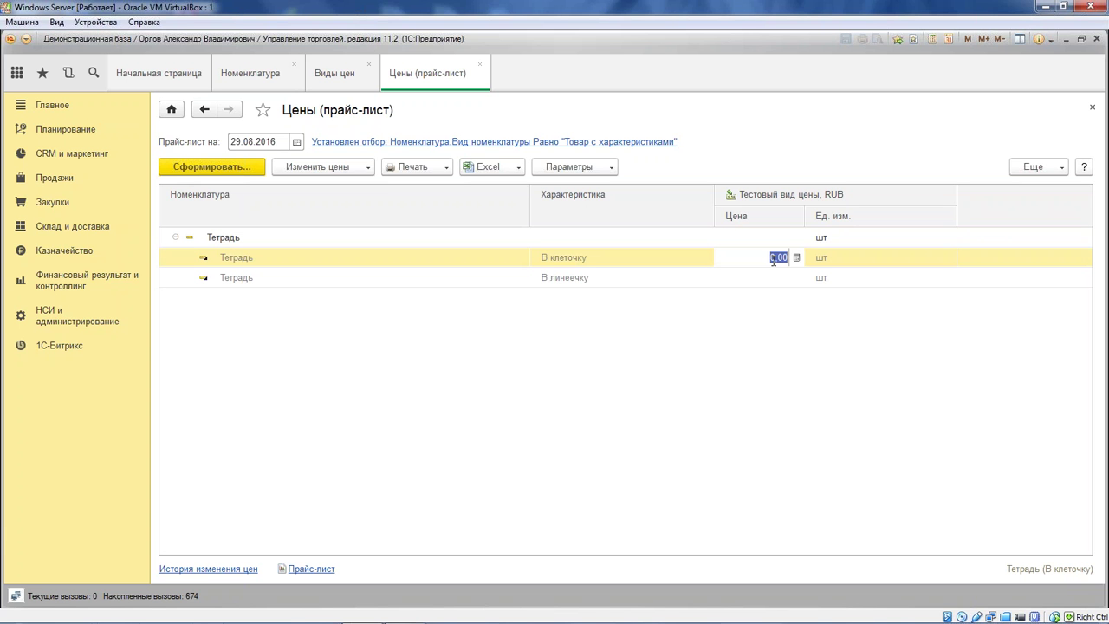
text(5)
key(Return)
text(7)
key(Return)
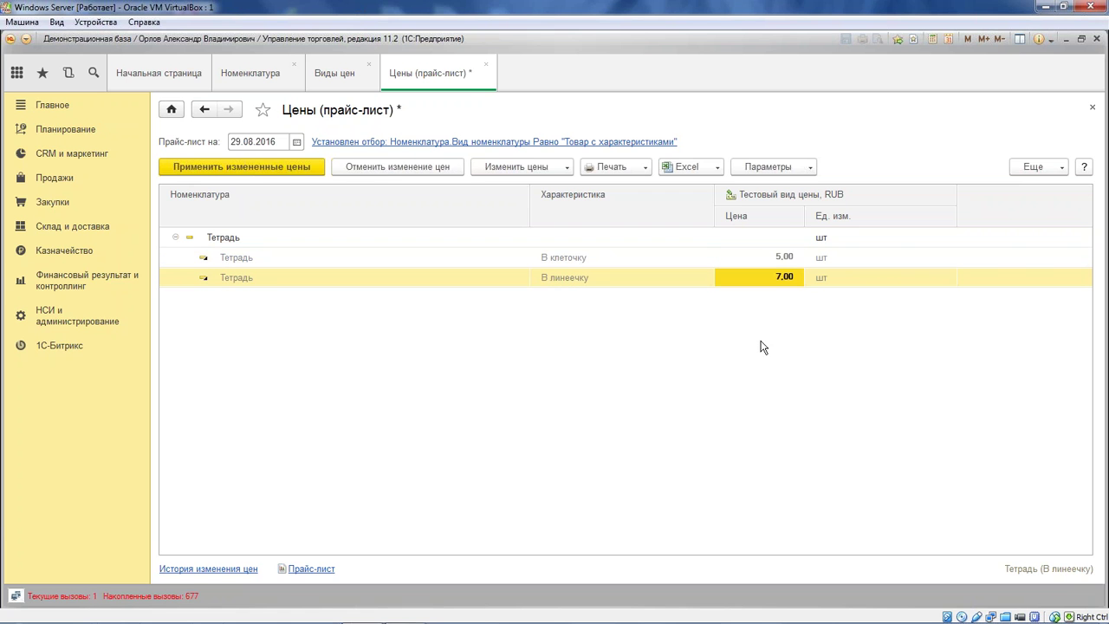
click(248, 168)
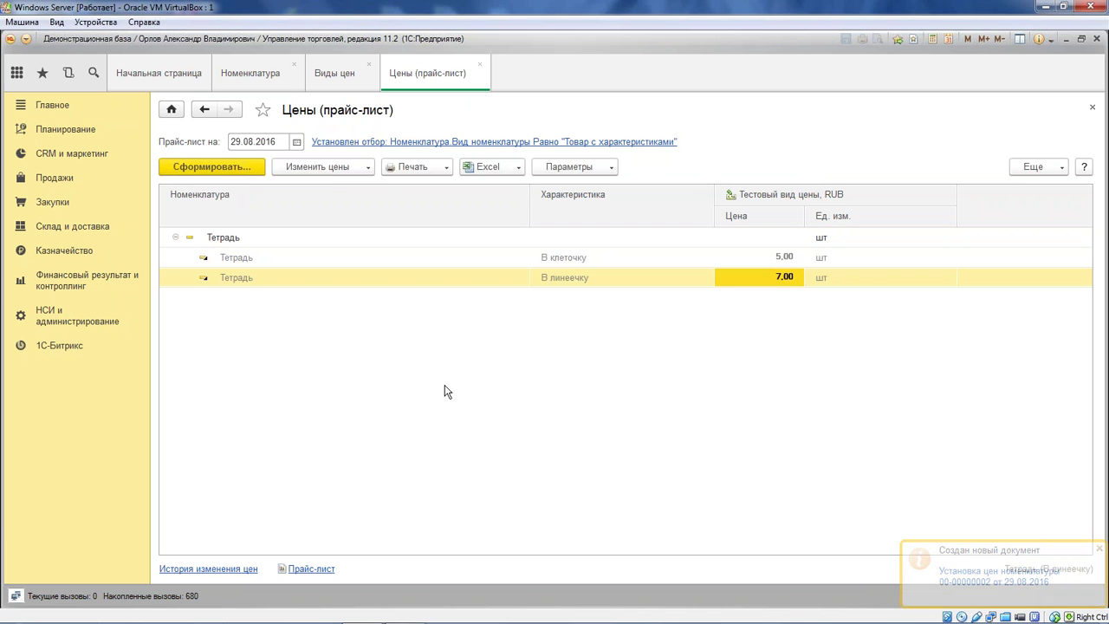
- Close the price list and create a typical customer sales agreement named «Тестовый вид цены»
click(480, 66)
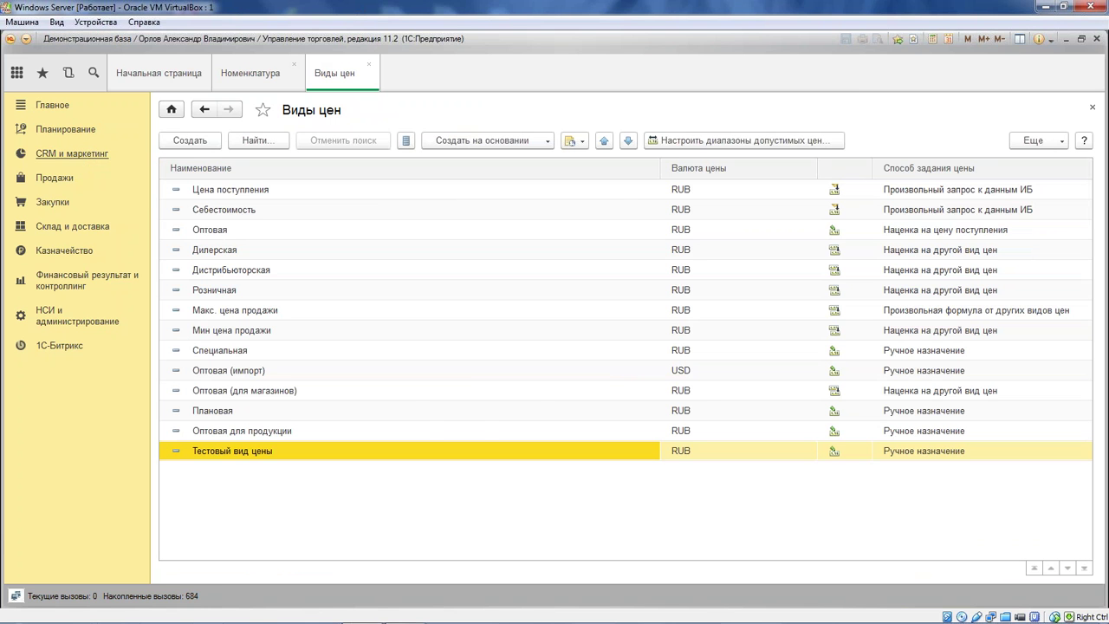
click(77, 156)
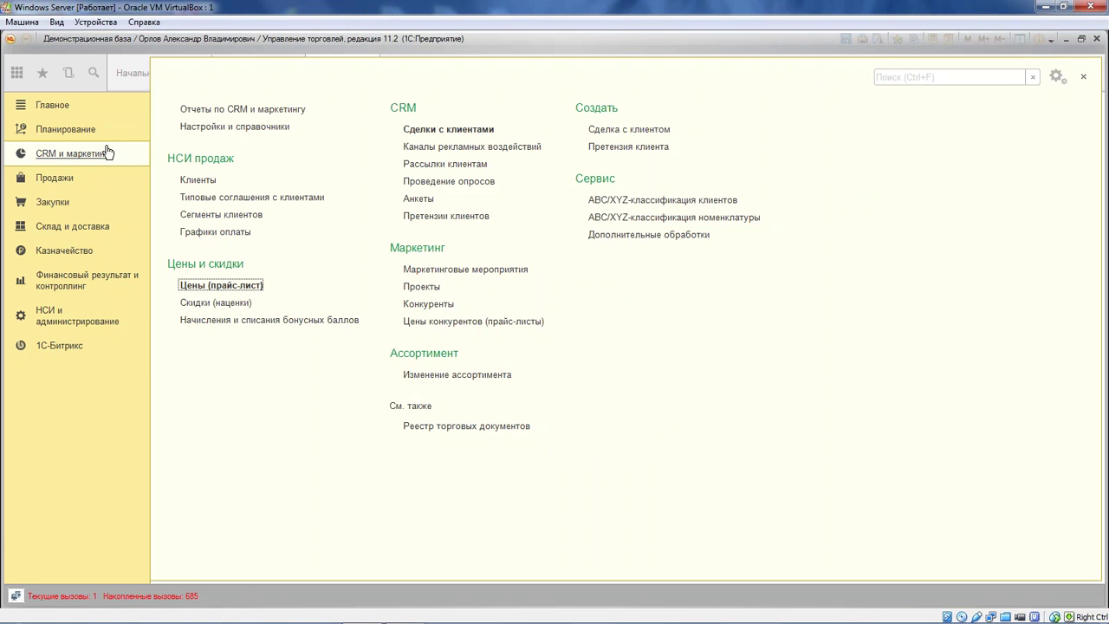
click(294, 198)
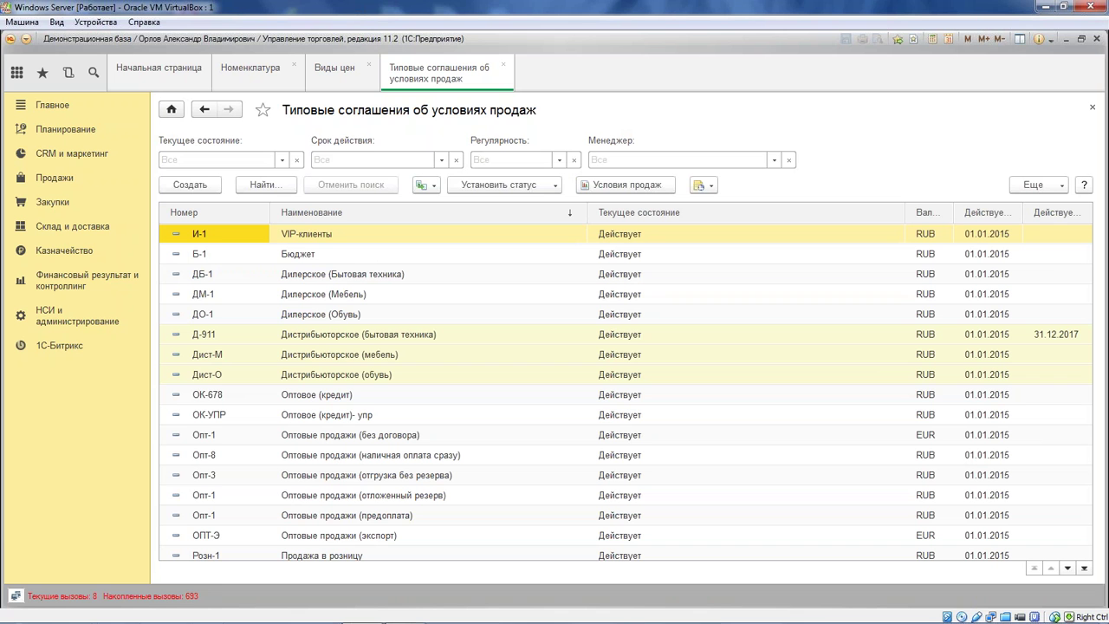
click(272, 295)
click(187, 184)
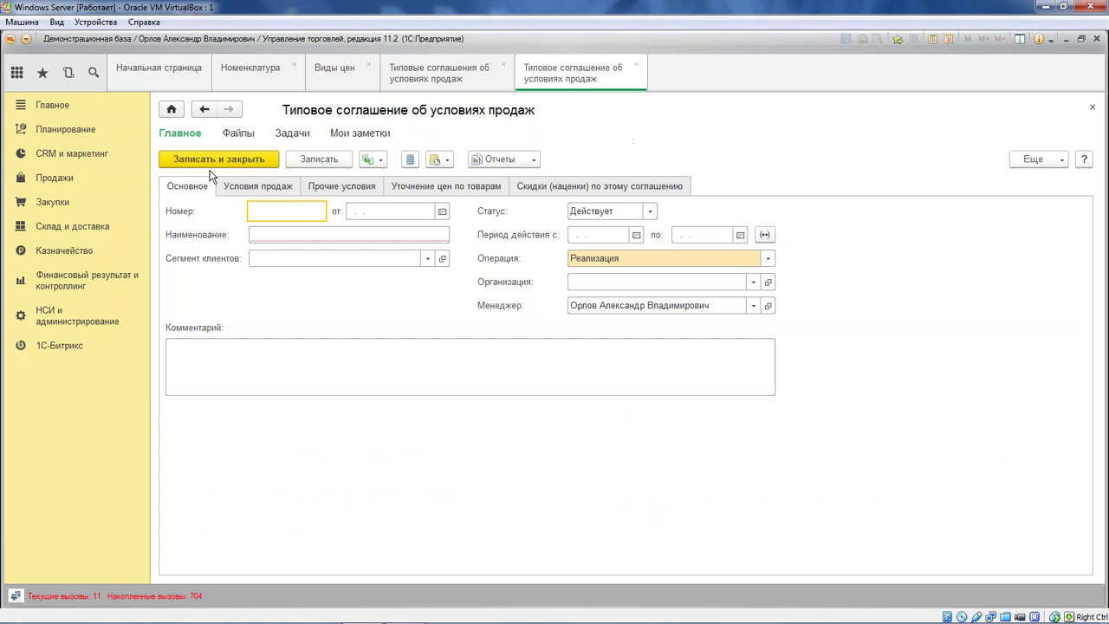
click(434, 235)
text(Те)
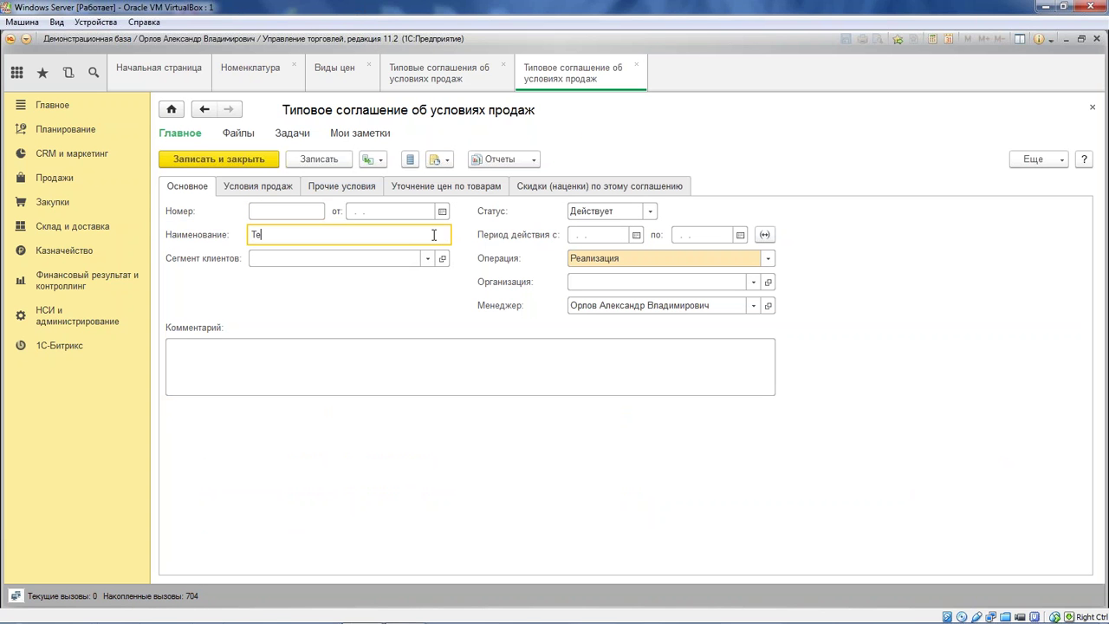
text(стовый вид цены)
- Set the agreement's sales conditions to currency RUB with VAT included in the price
click(277, 189)
click(622, 232)
click(632, 274)
click(642, 231)
click(515, 345)
- Examine the price types available for the agreement and review its main, sales and other conditions
click(754, 255)
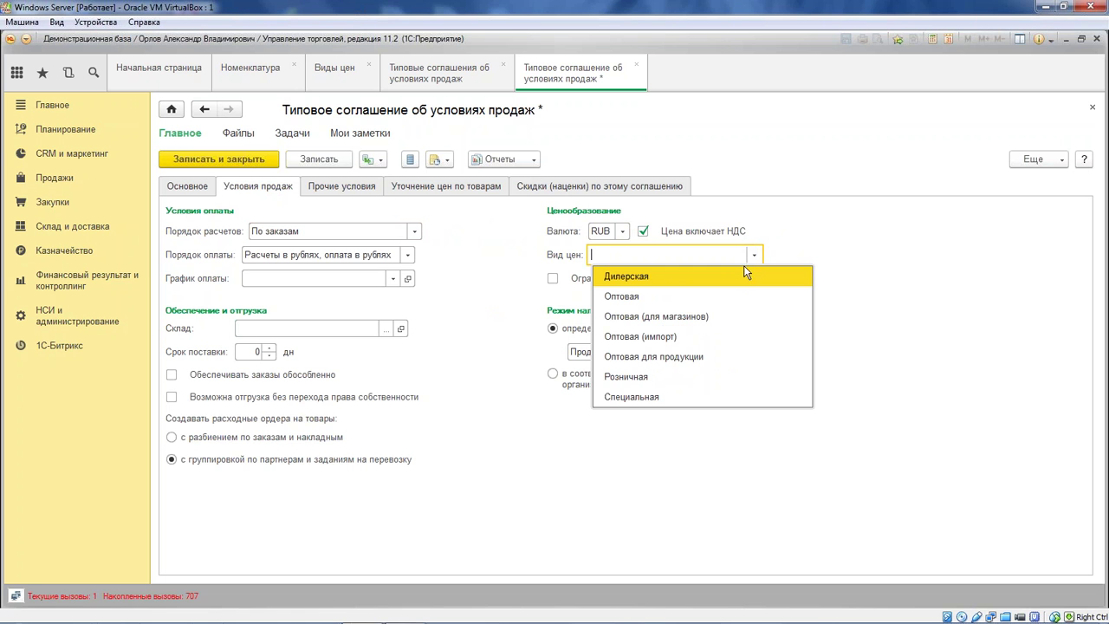
click(829, 258)
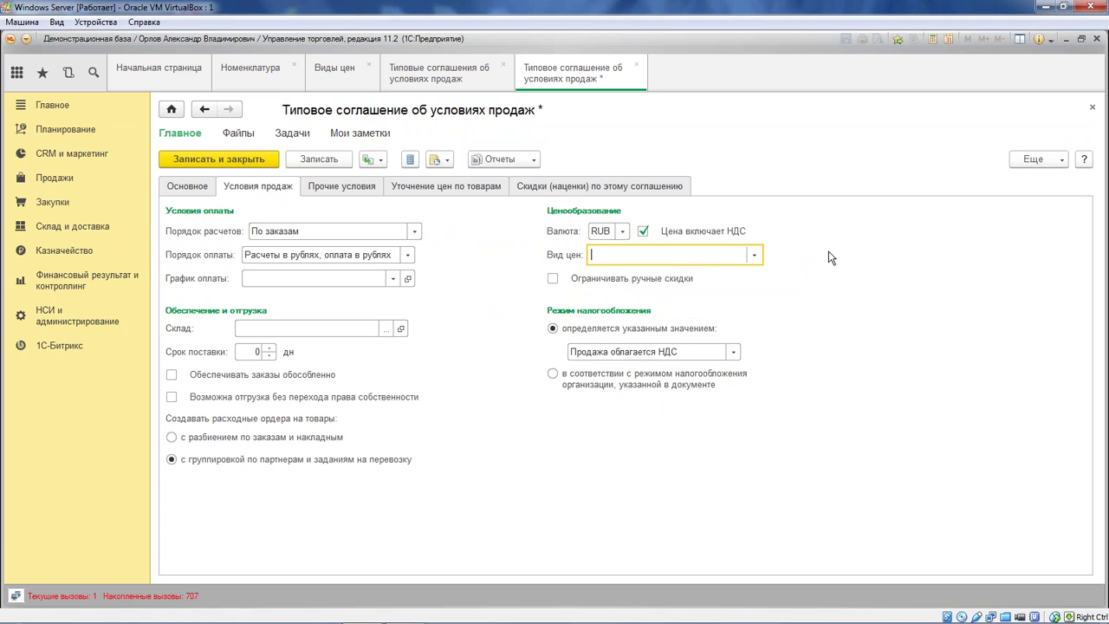
click(207, 191)
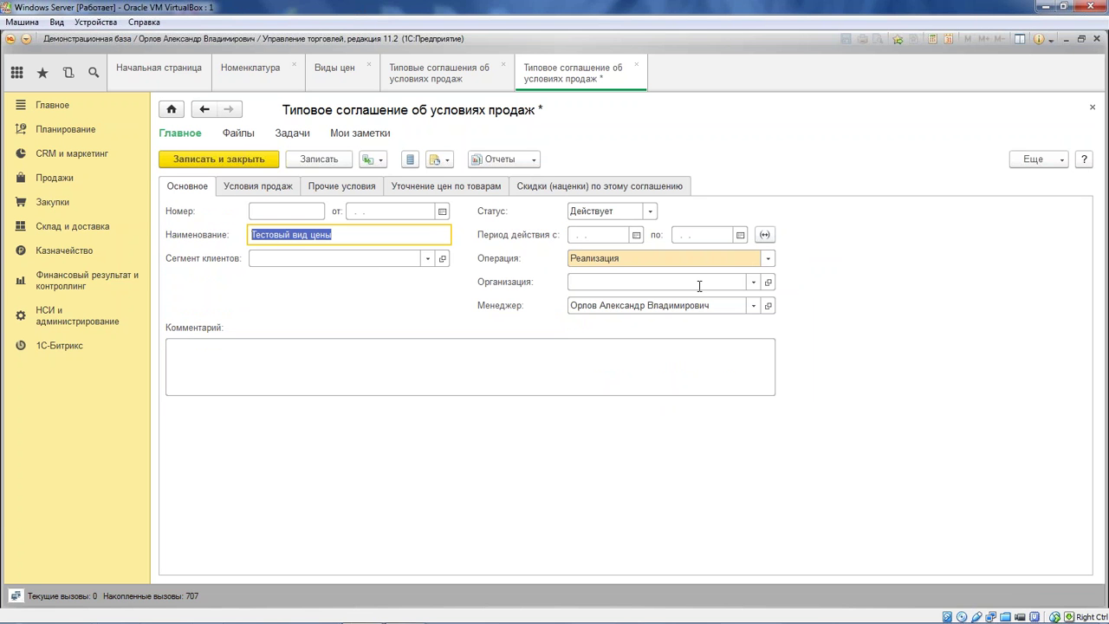
click(258, 185)
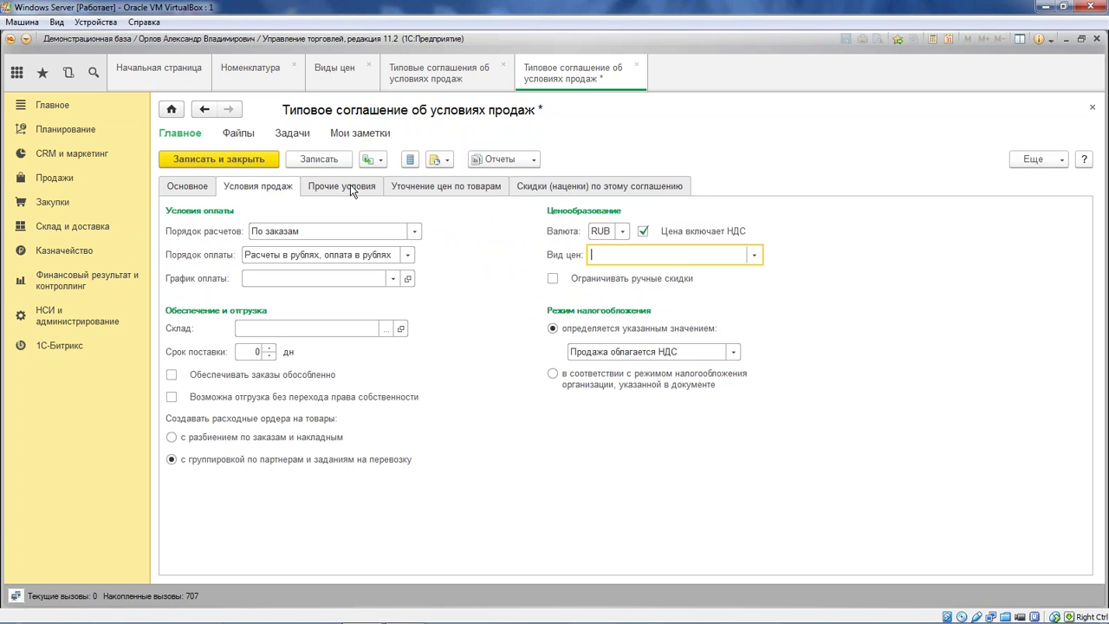
click(754, 256)
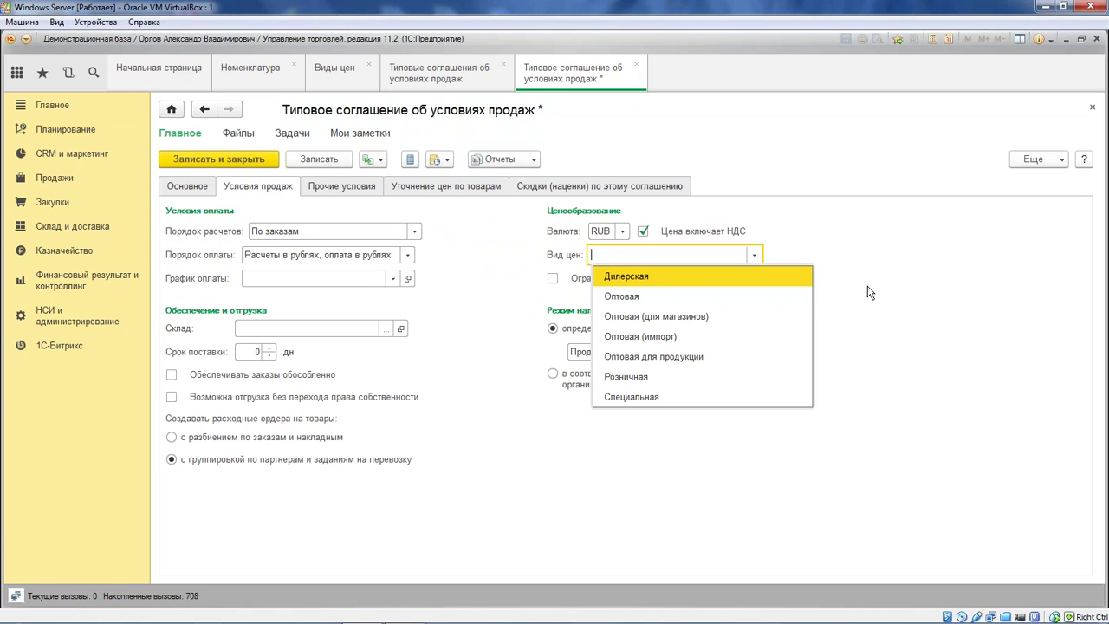
click(919, 288)
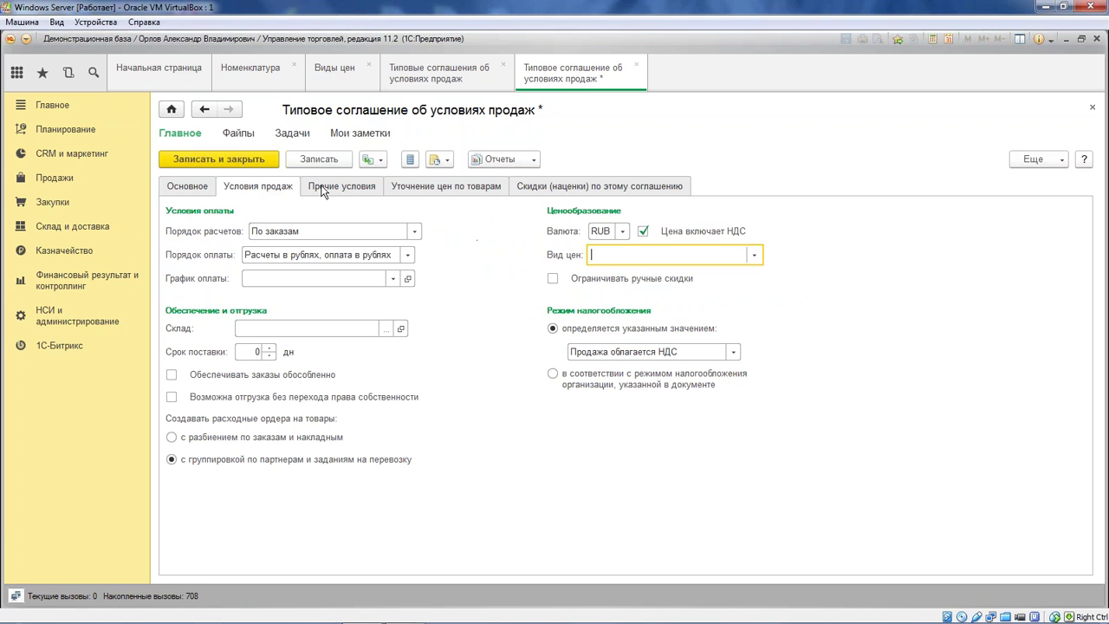
click(366, 187)
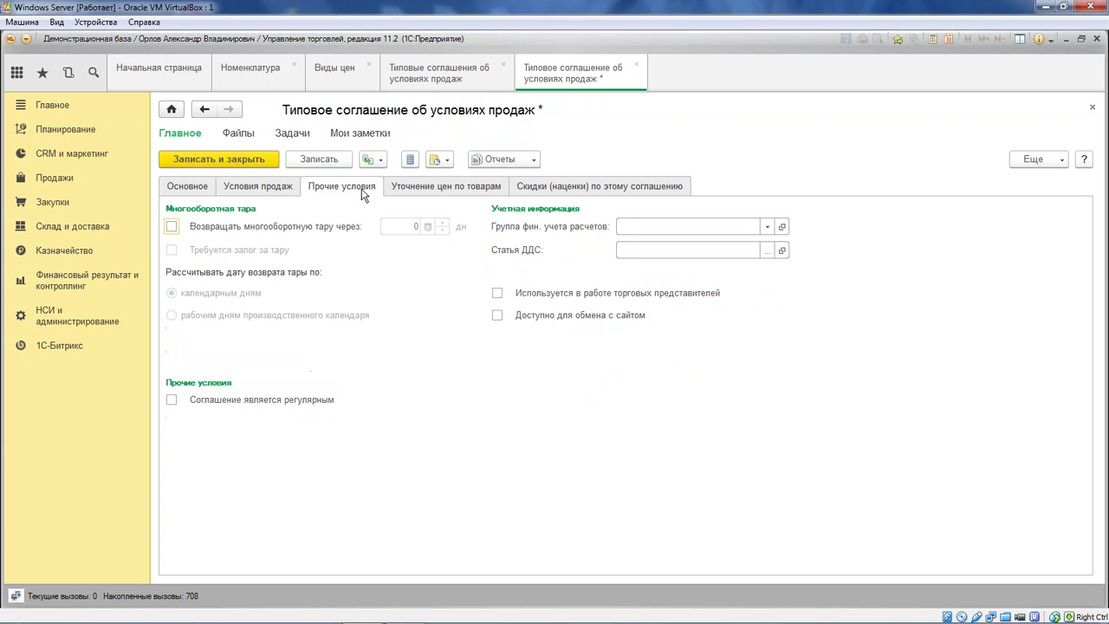
- Set the agreement's organization to «Торговый дом "Комплексный"»
click(189, 187)
click(752, 282)
click(624, 340)
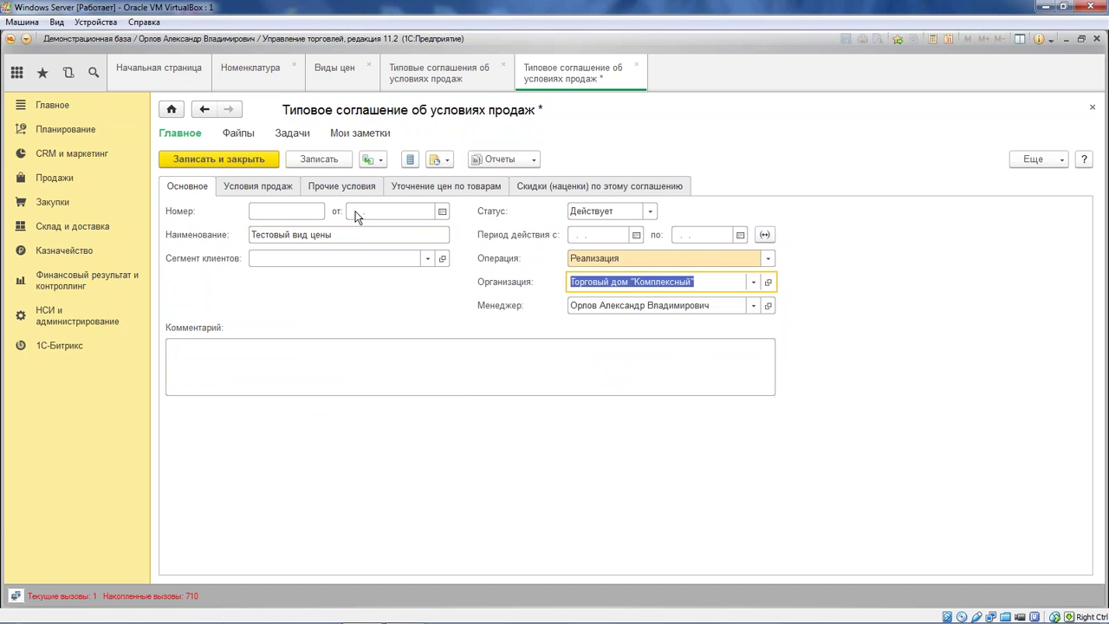
- Turn off VAT inclusion in the agreement's price and check the price type and currency choices
click(263, 186)
click(753, 258)
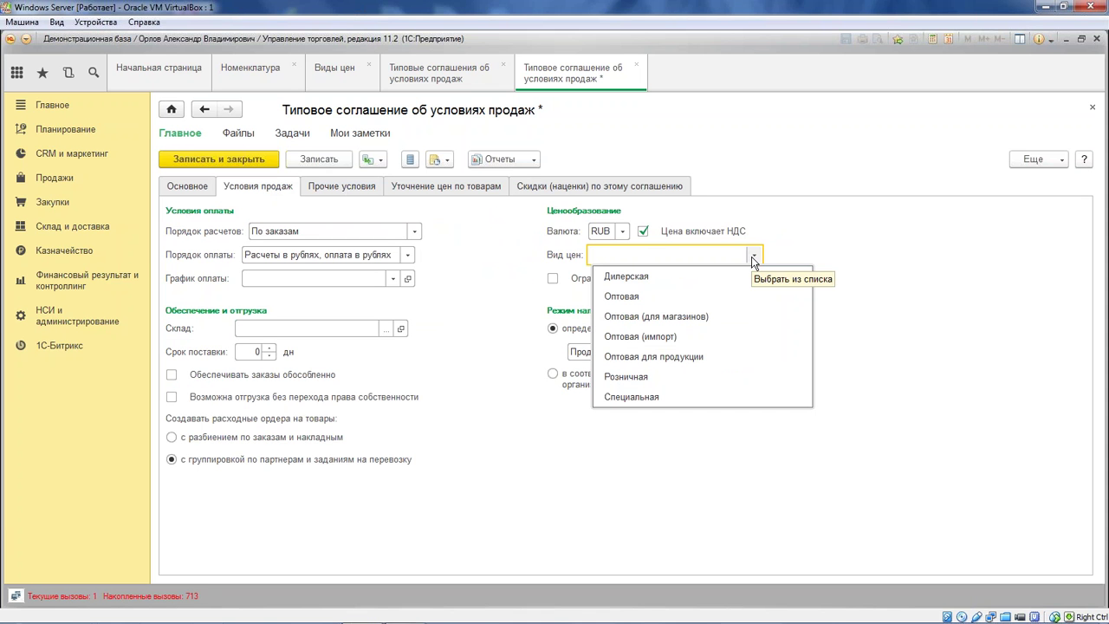
click(753, 258)
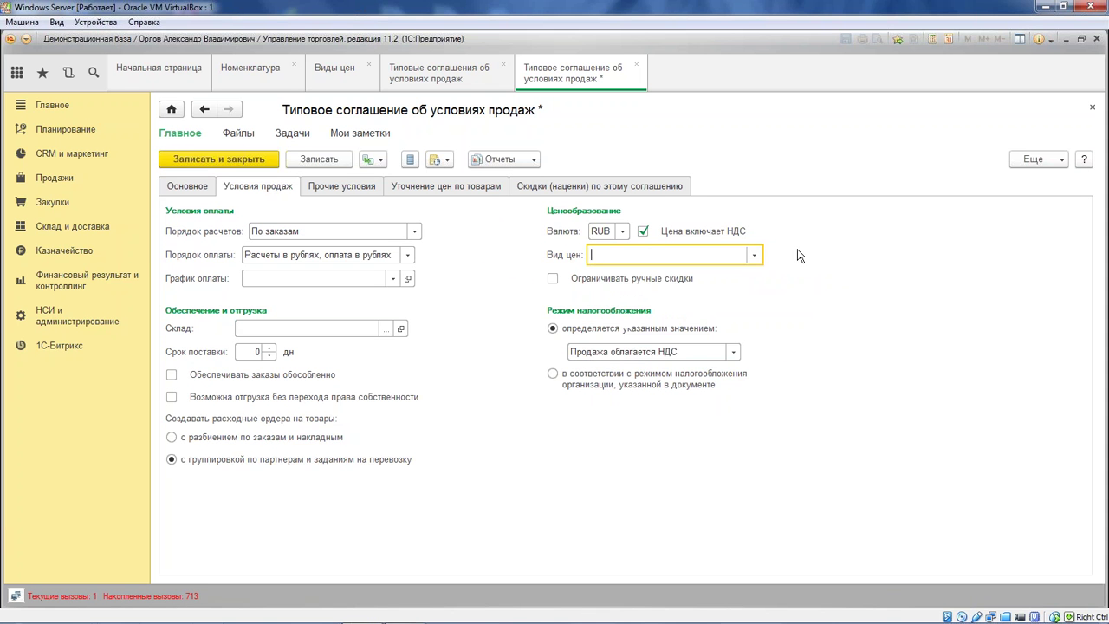
click(646, 232)
click(515, 344)
click(753, 254)
click(752, 255)
click(622, 230)
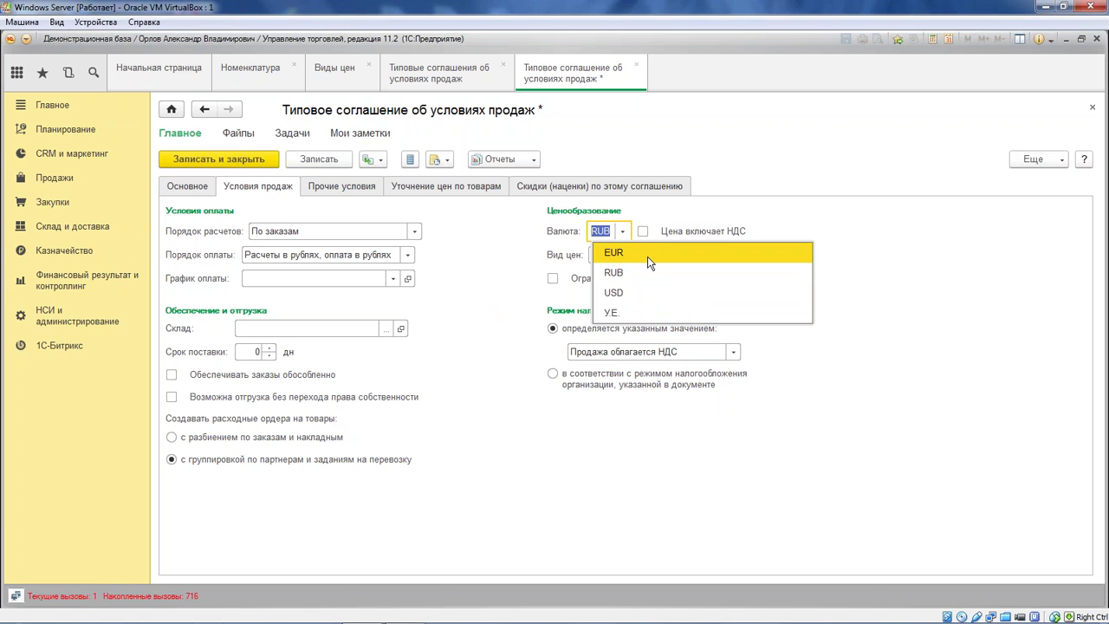
click(901, 290)
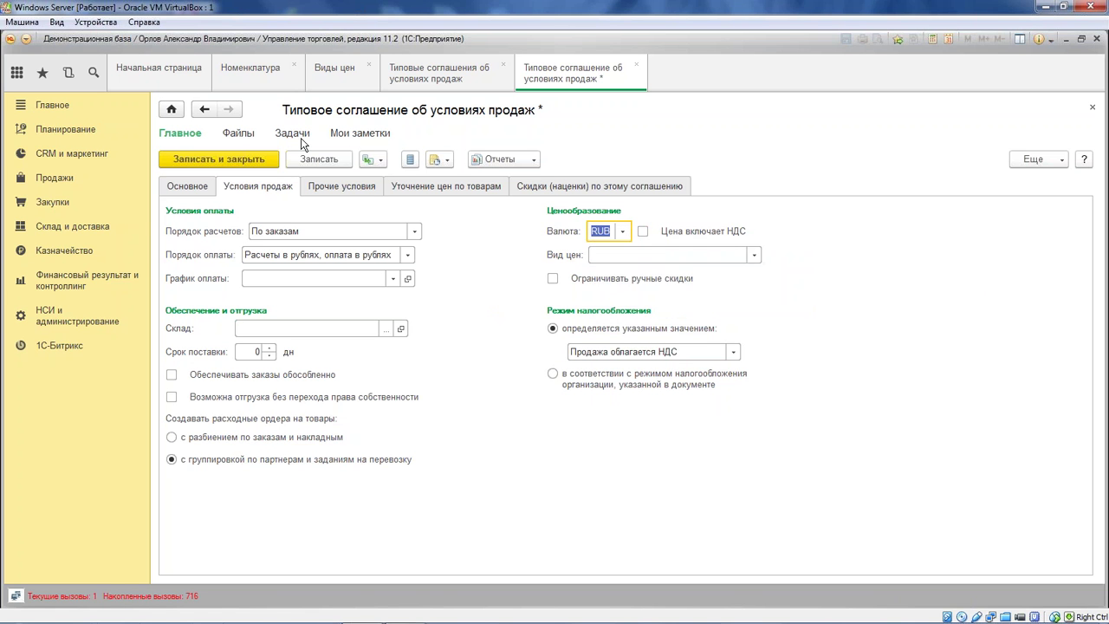
- Unlock the attributes of the price type «Тестовый вид цены», enable its use «При продаже клиентам», and save it
click(337, 78)
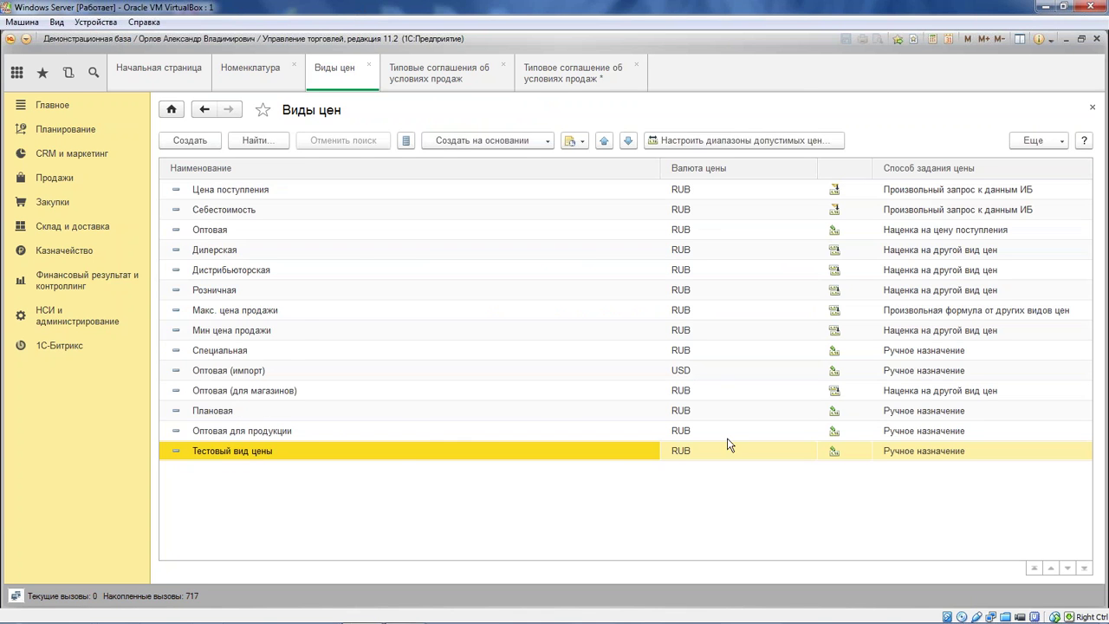
double_click(418, 450)
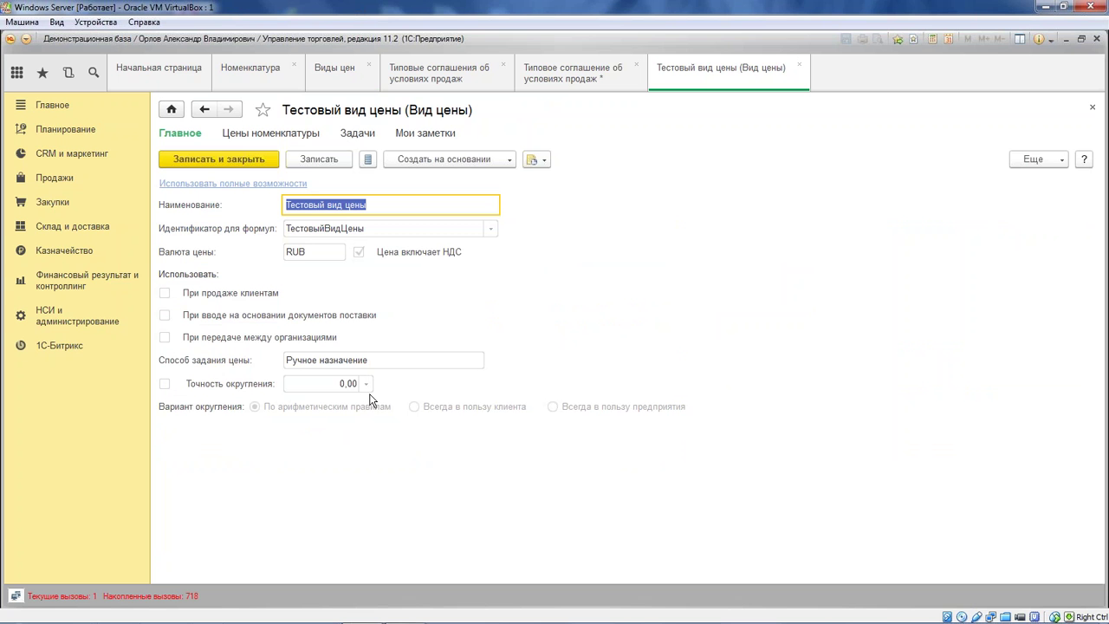
click(1033, 158)
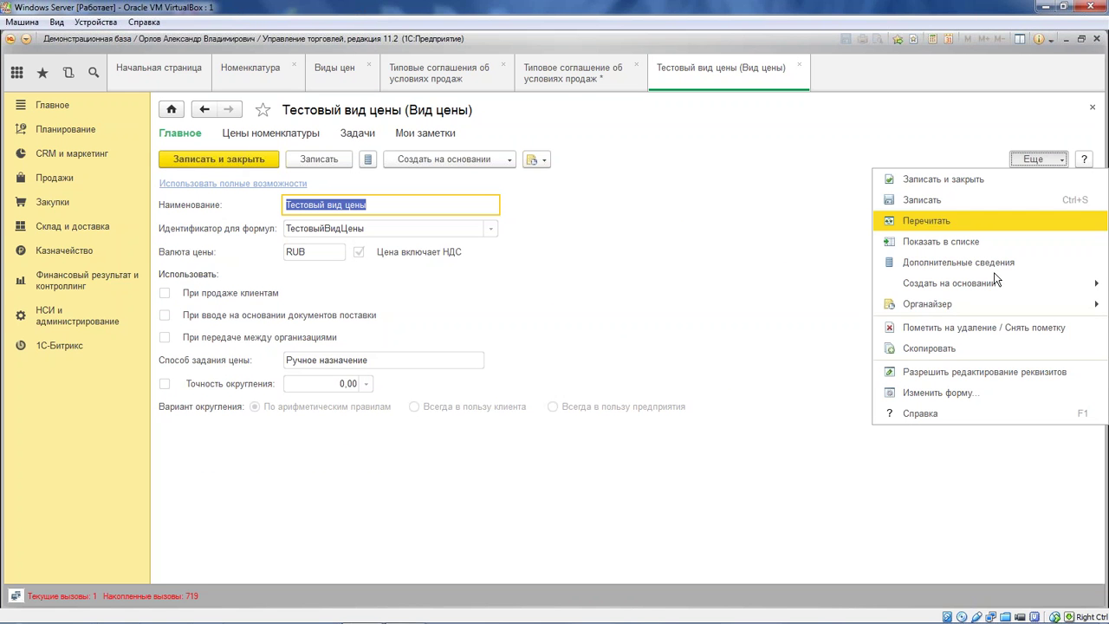
click(996, 373)
click(414, 311)
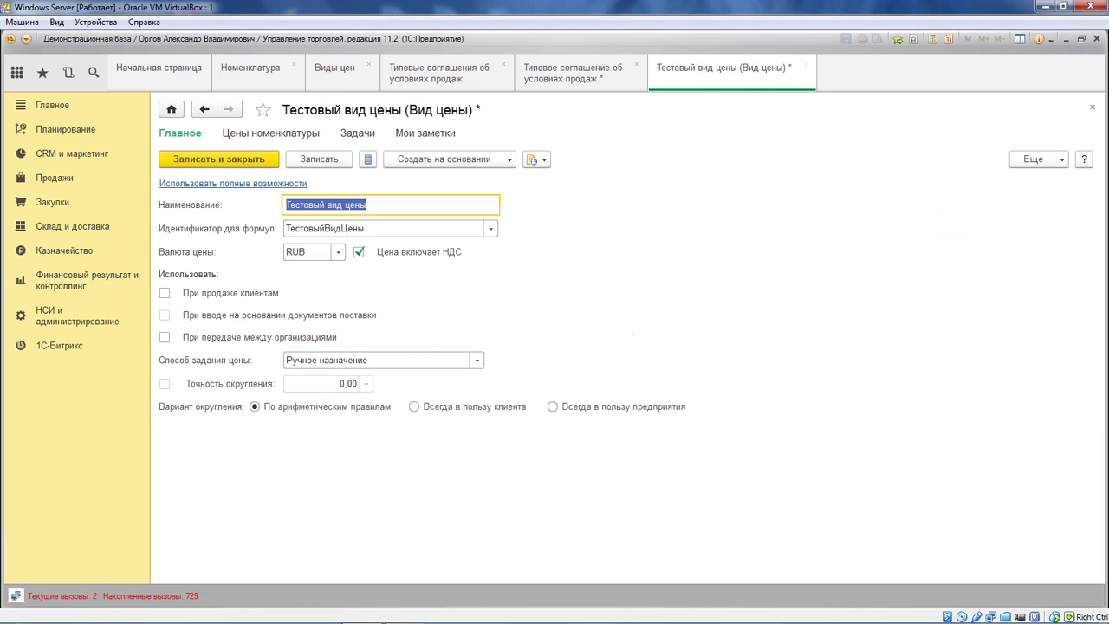
click(165, 293)
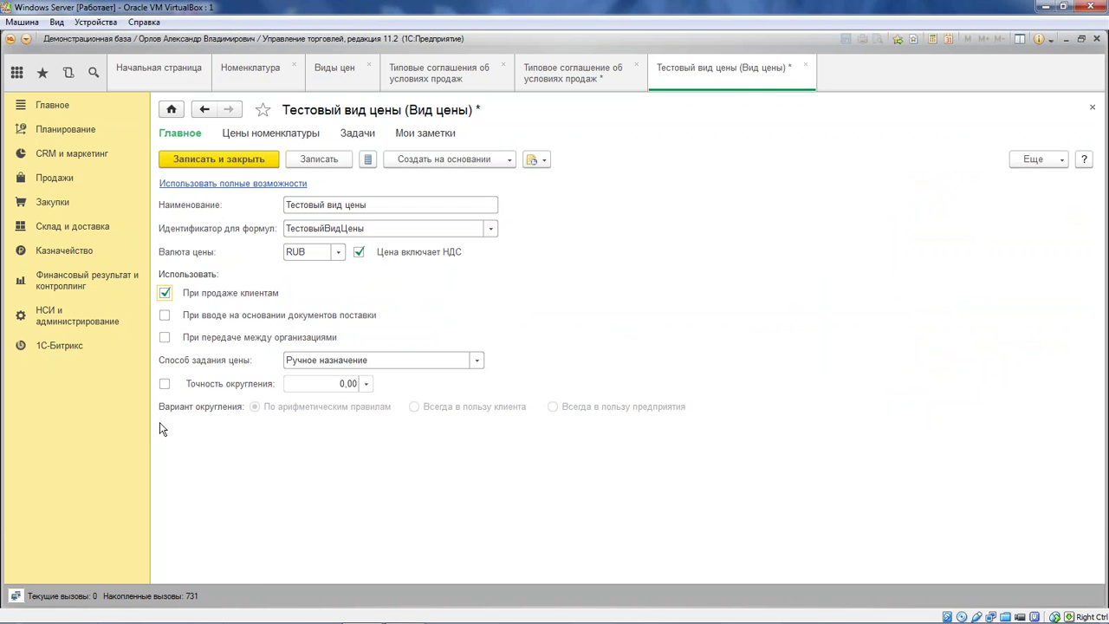
click(224, 158)
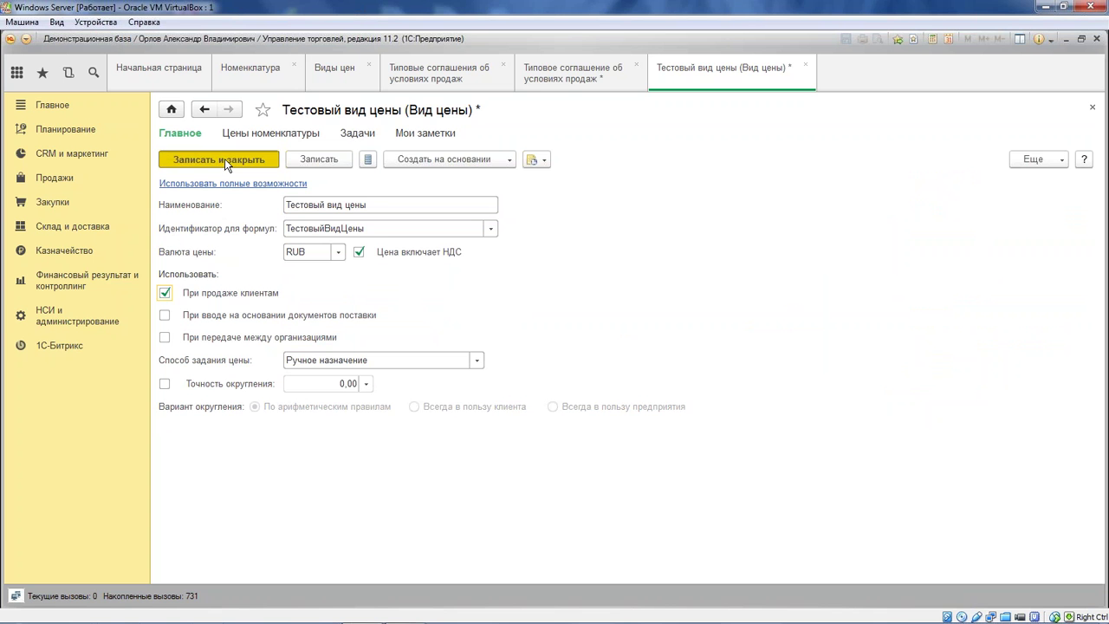
- Include VAT in the agreement's price and set its price type to «Тестовый вид цены»
click(602, 72)
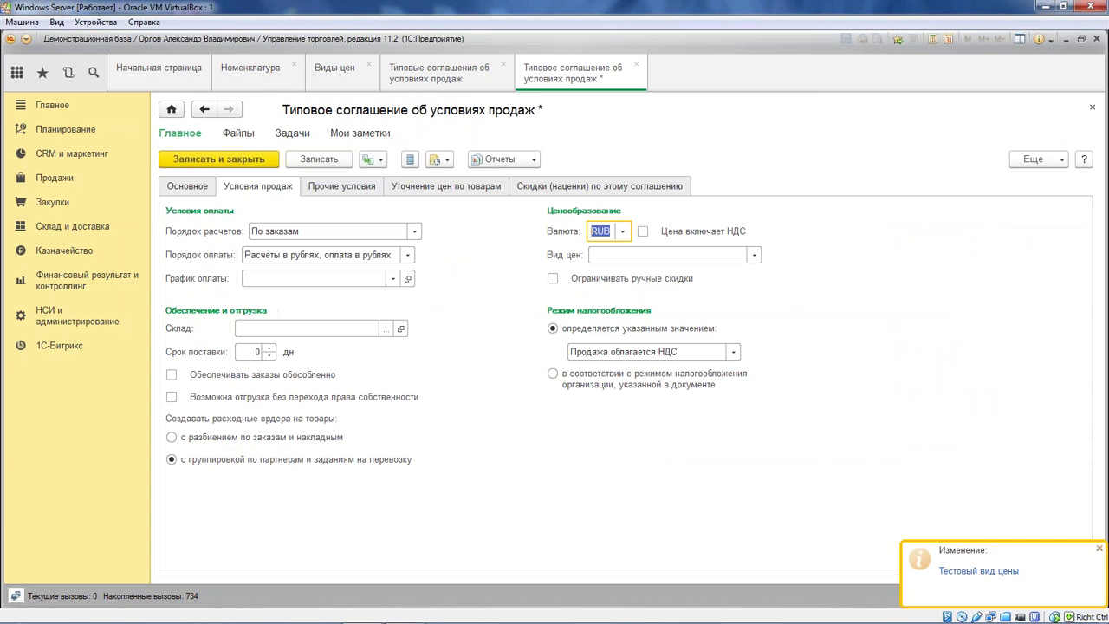
click(755, 255)
click(642, 231)
click(515, 344)
click(755, 254)
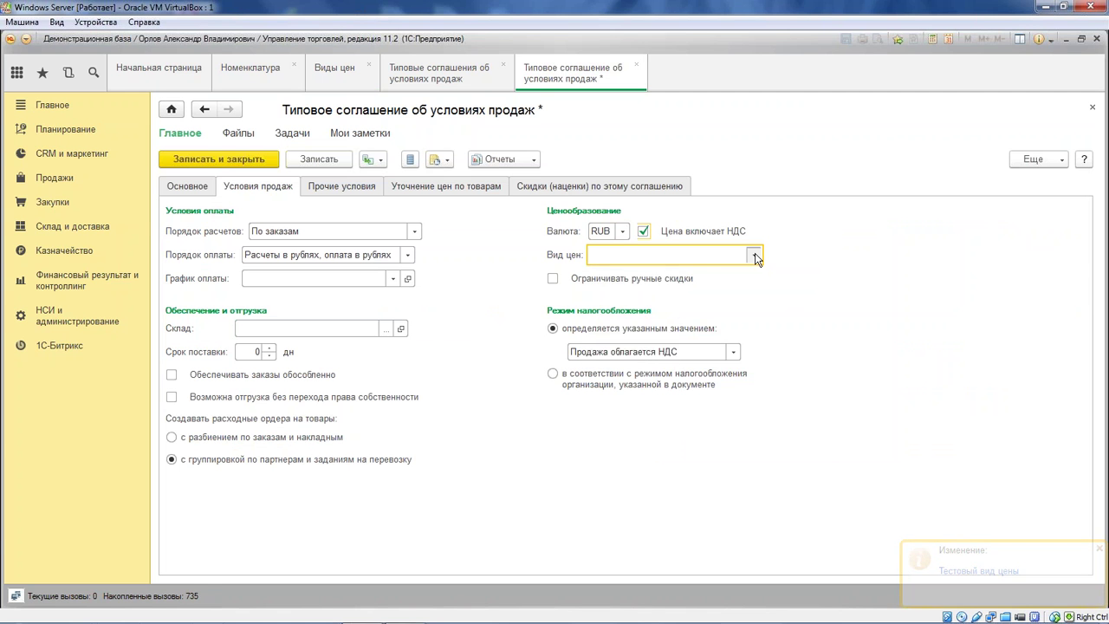
click(745, 419)
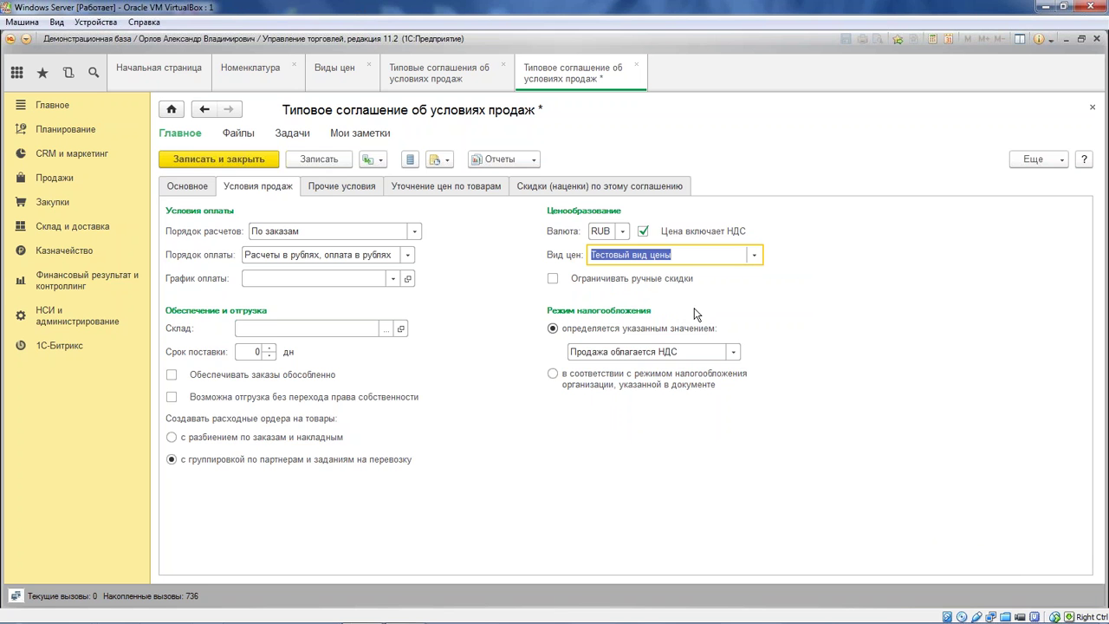
- Check the agreement's client segment choices and item prices, and enable «Доступно для обмена с сайтом» in its other conditions
click(191, 188)
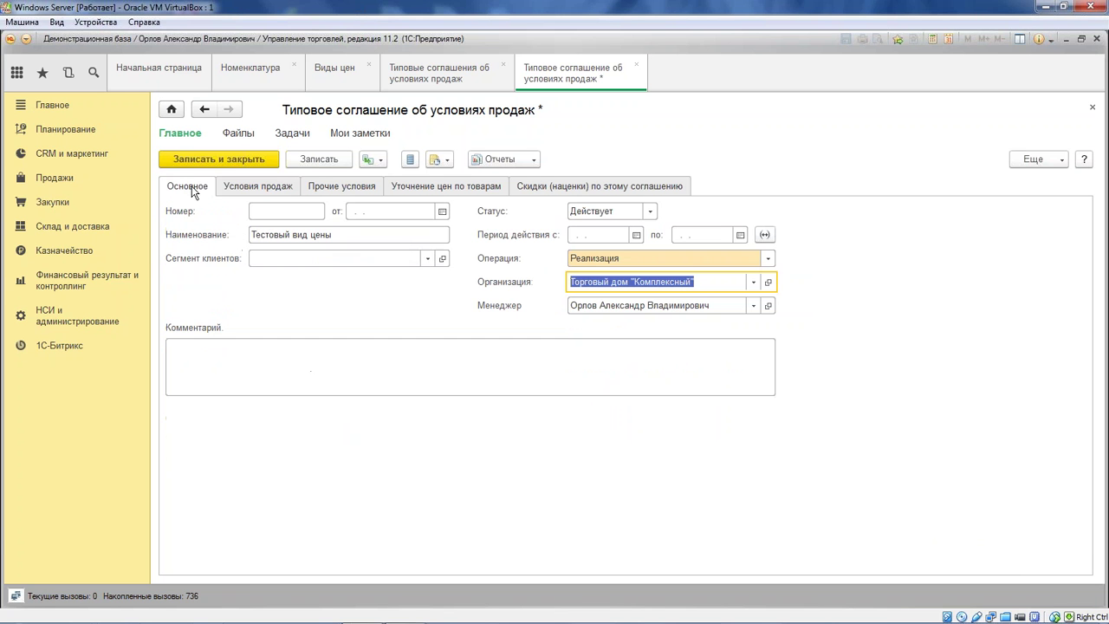
click(348, 258)
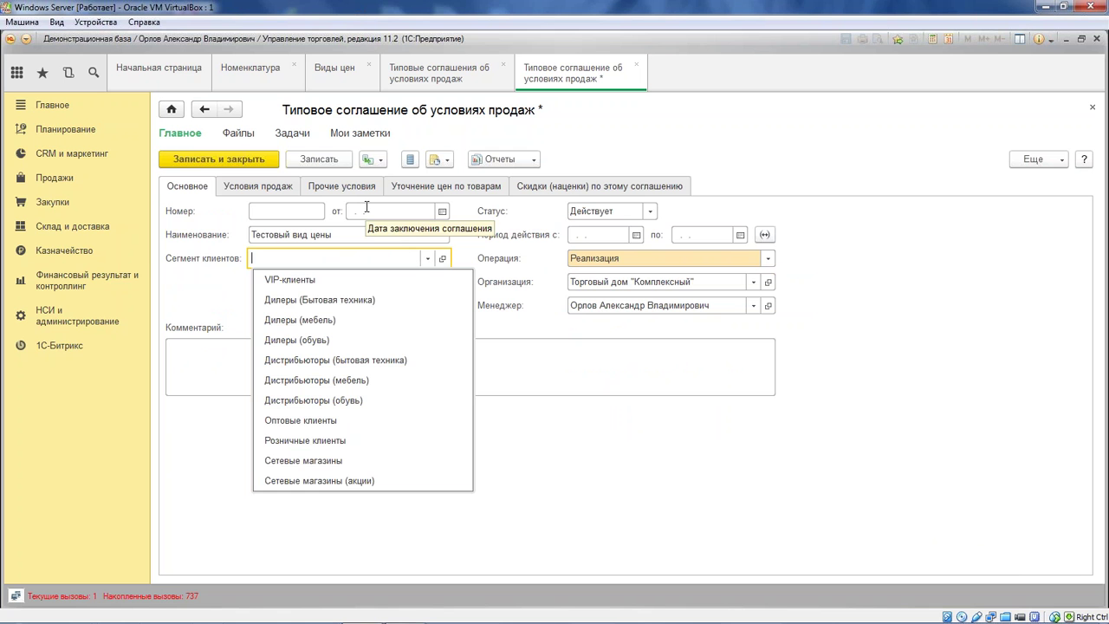
click(416, 178)
click(415, 179)
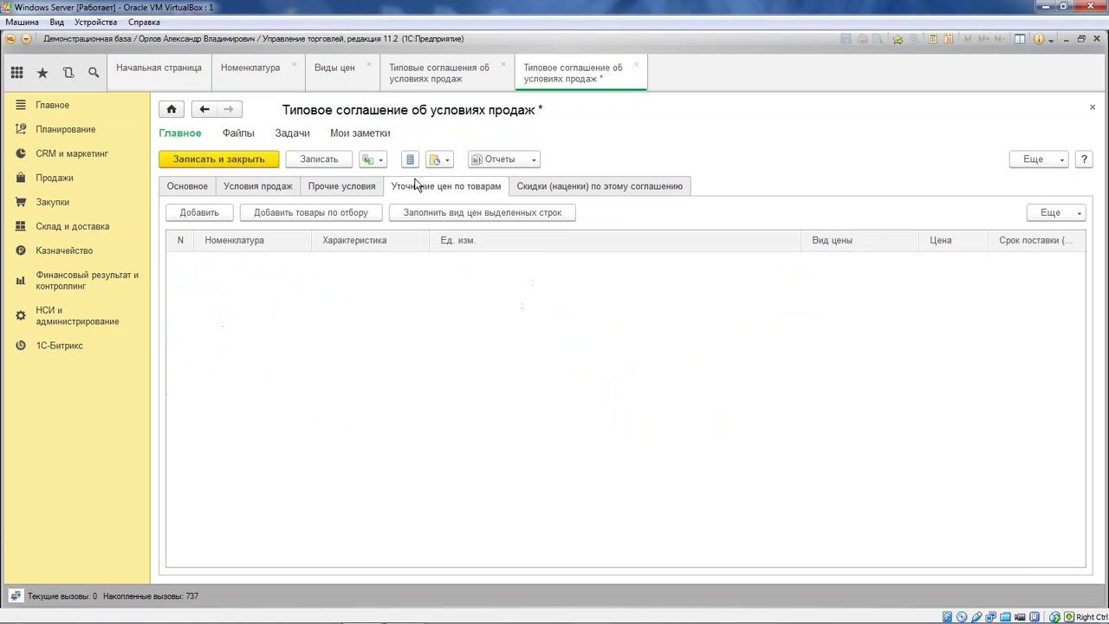
click(347, 187)
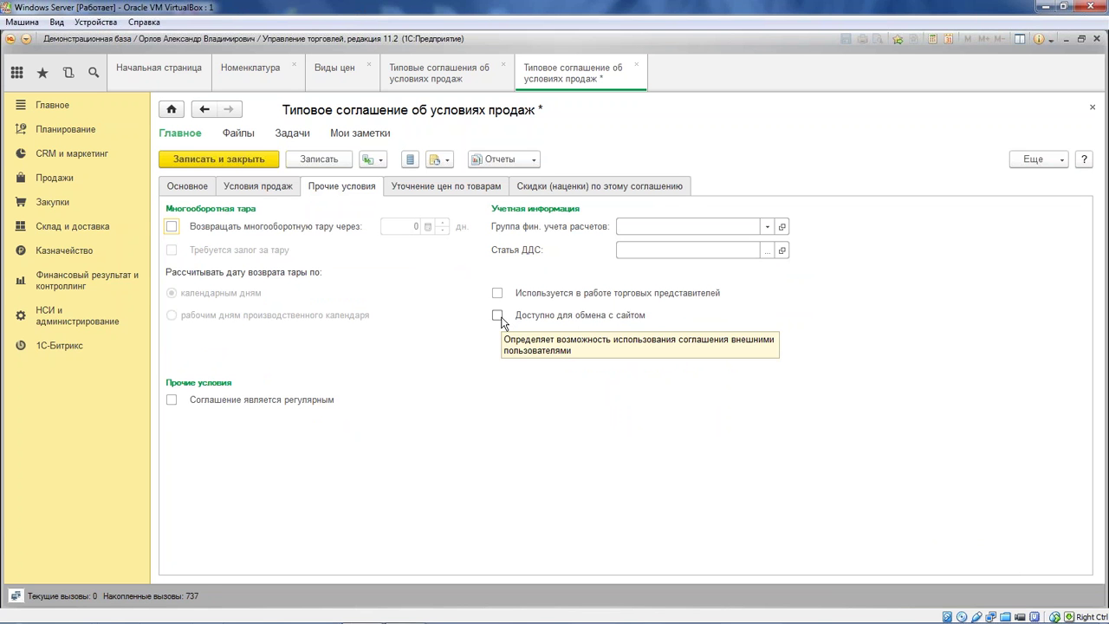
click(499, 316)
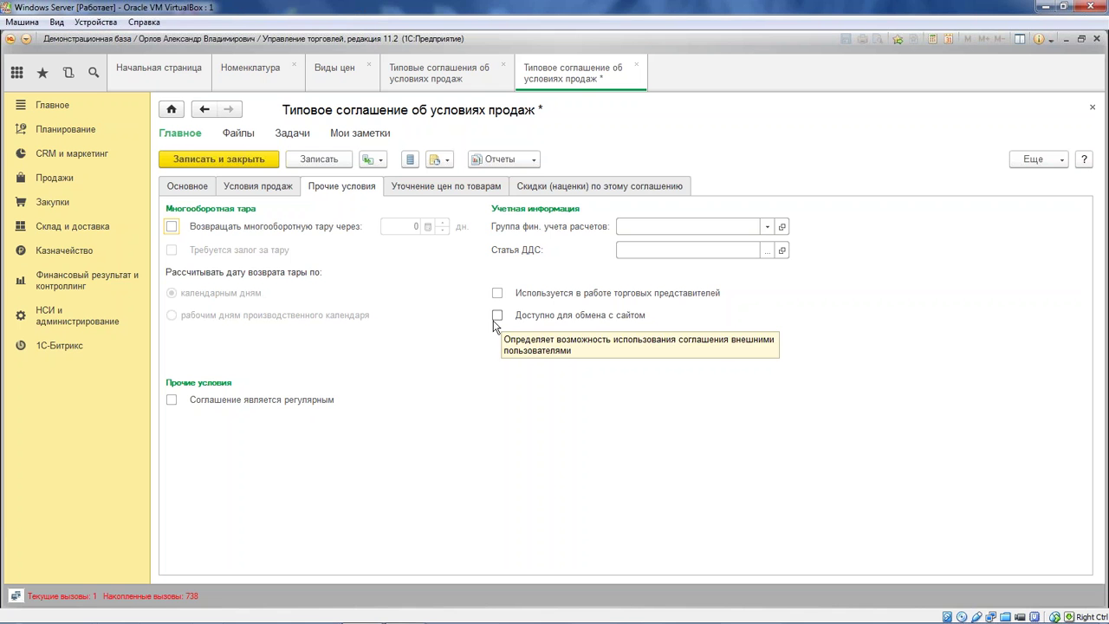
- Set the agreement's payment schedule to «Частичная предоплата», then save and close the agreement
click(416, 189)
click(551, 192)
click(243, 190)
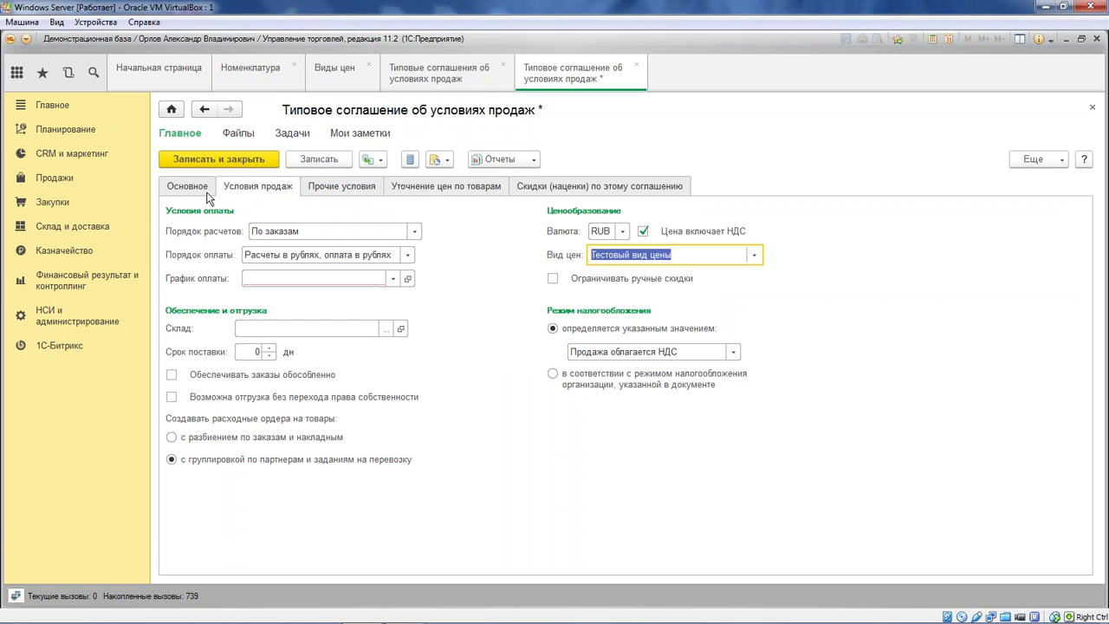
click(381, 278)
click(394, 279)
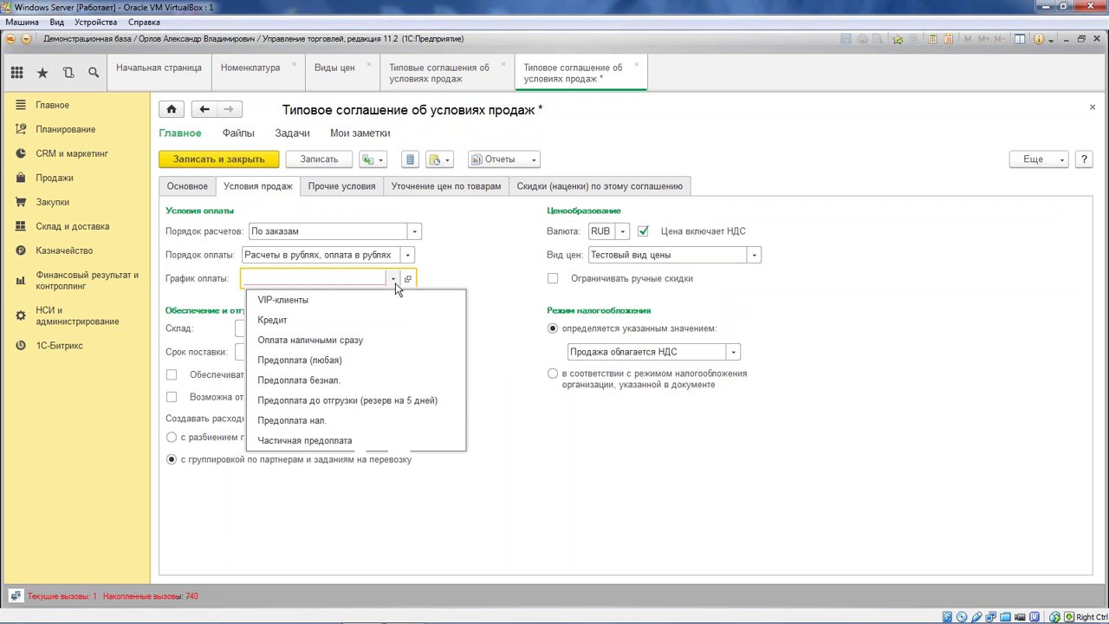
click(360, 442)
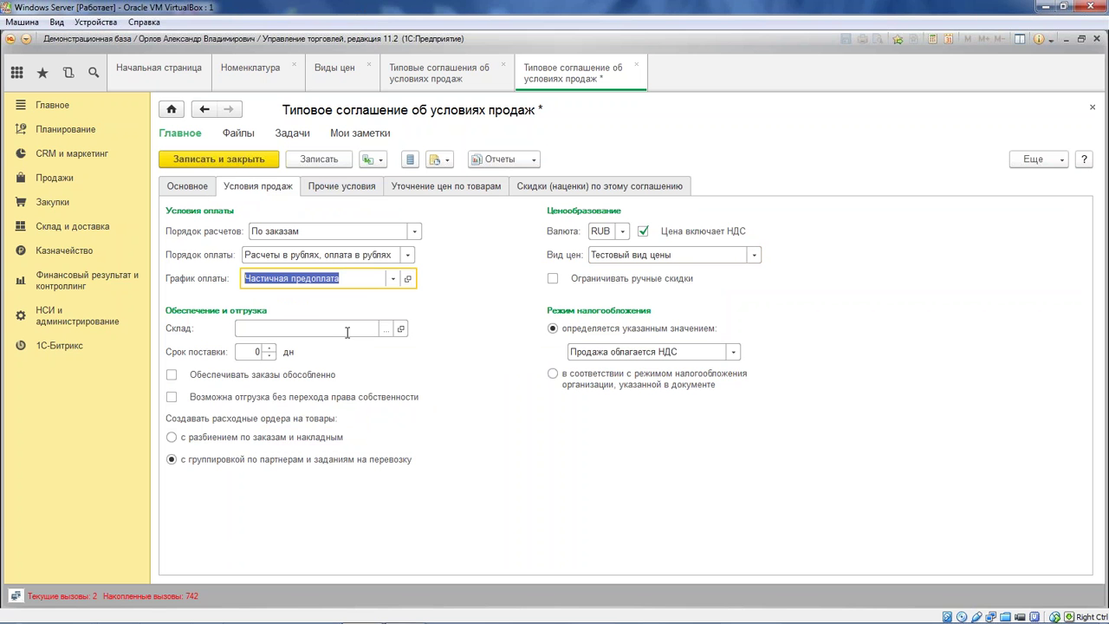
click(240, 166)
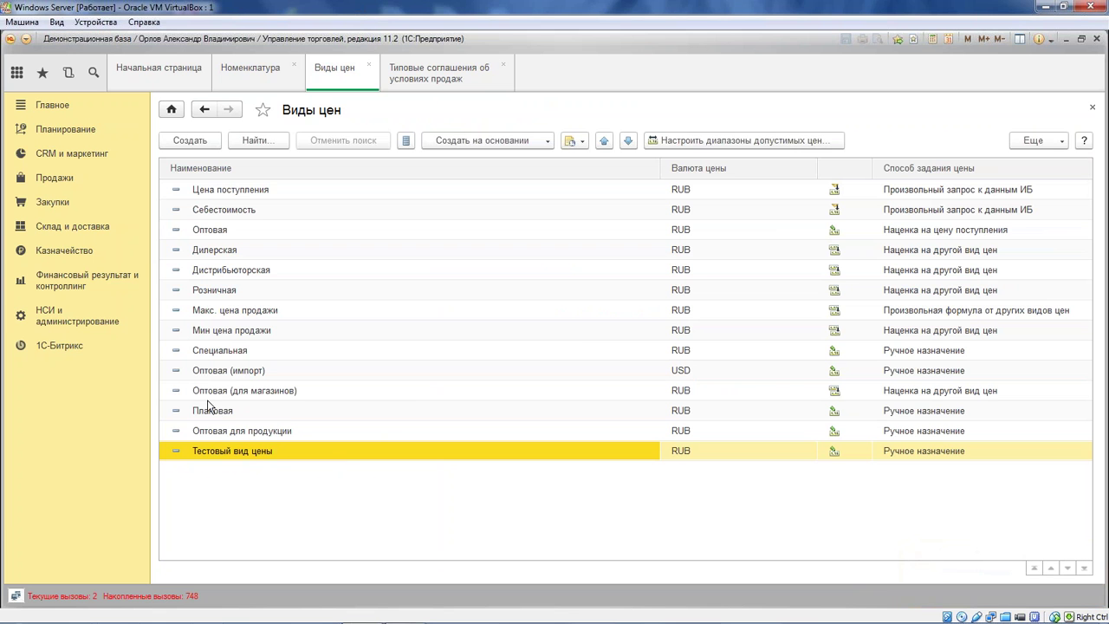
- Examine the CRM settings in the administration section, including the option «Независимо вести партнеров и контрагентов»
click(68, 327)
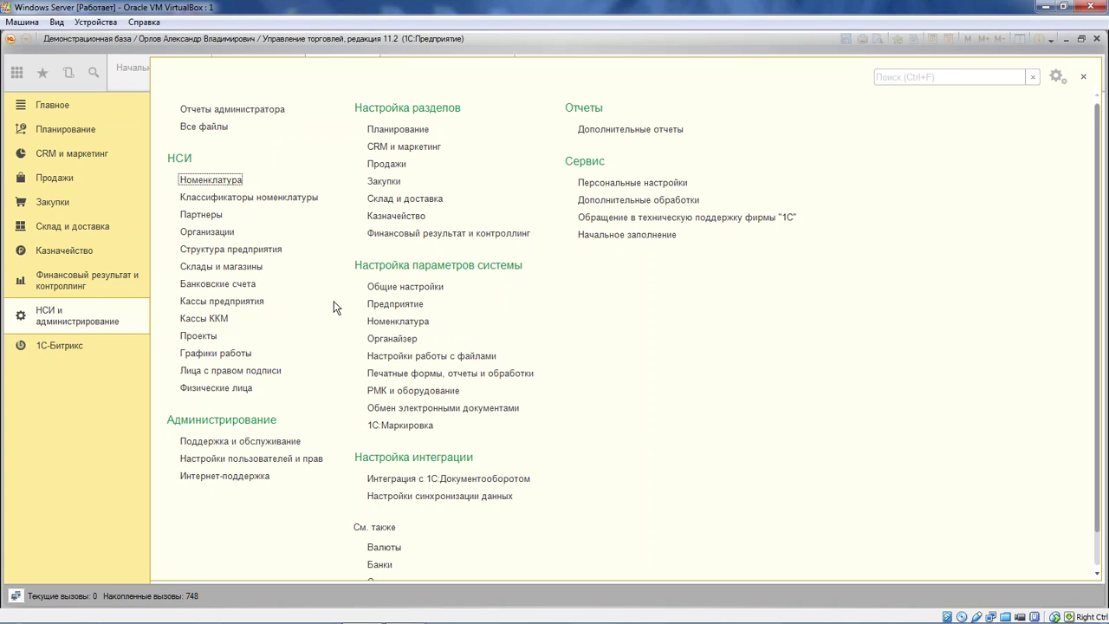
click(427, 149)
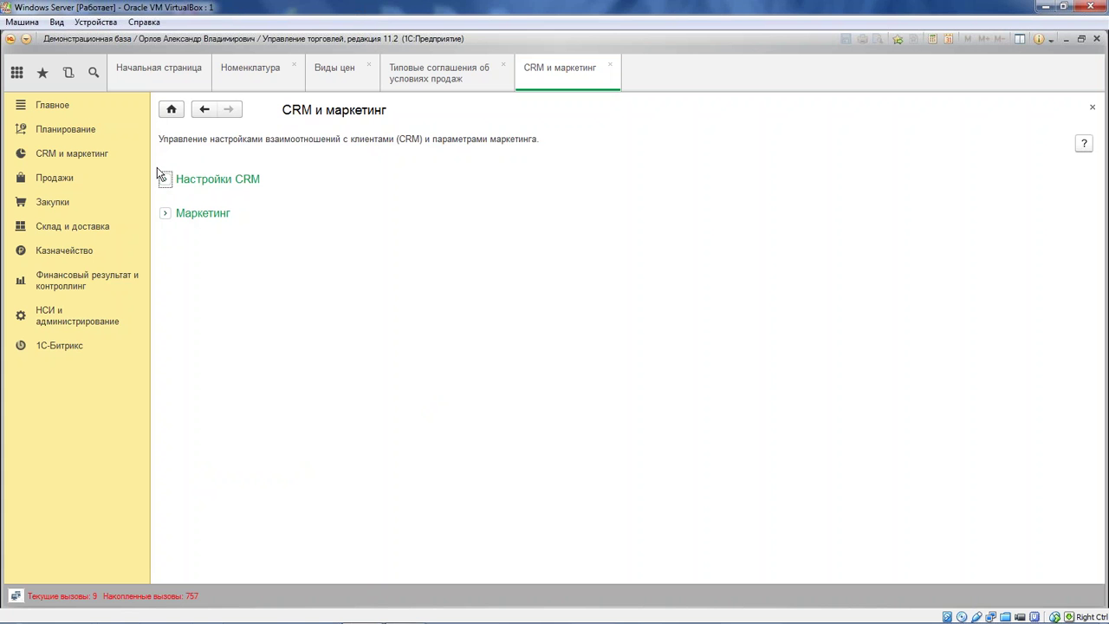
click(166, 180)
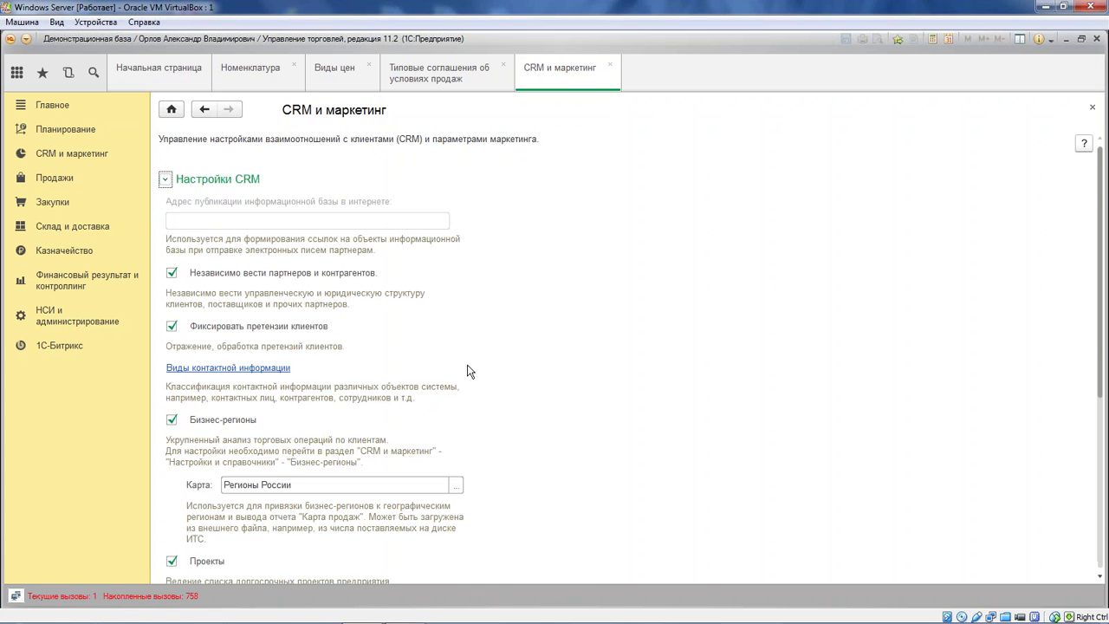
scroll(466, 371, down, 5)
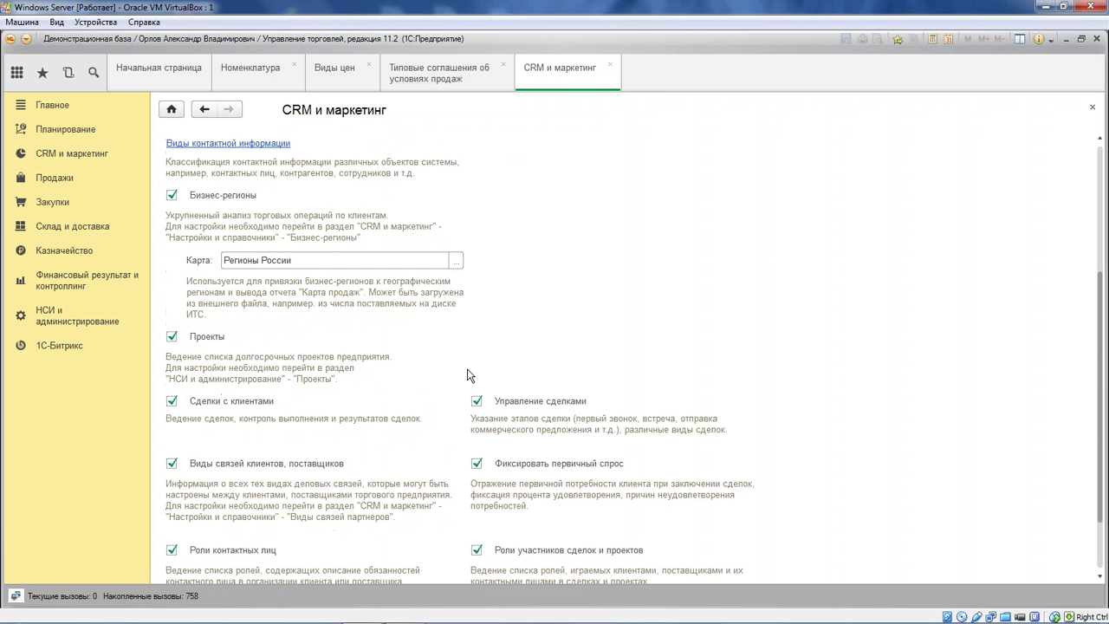
scroll(467, 375, up, 5)
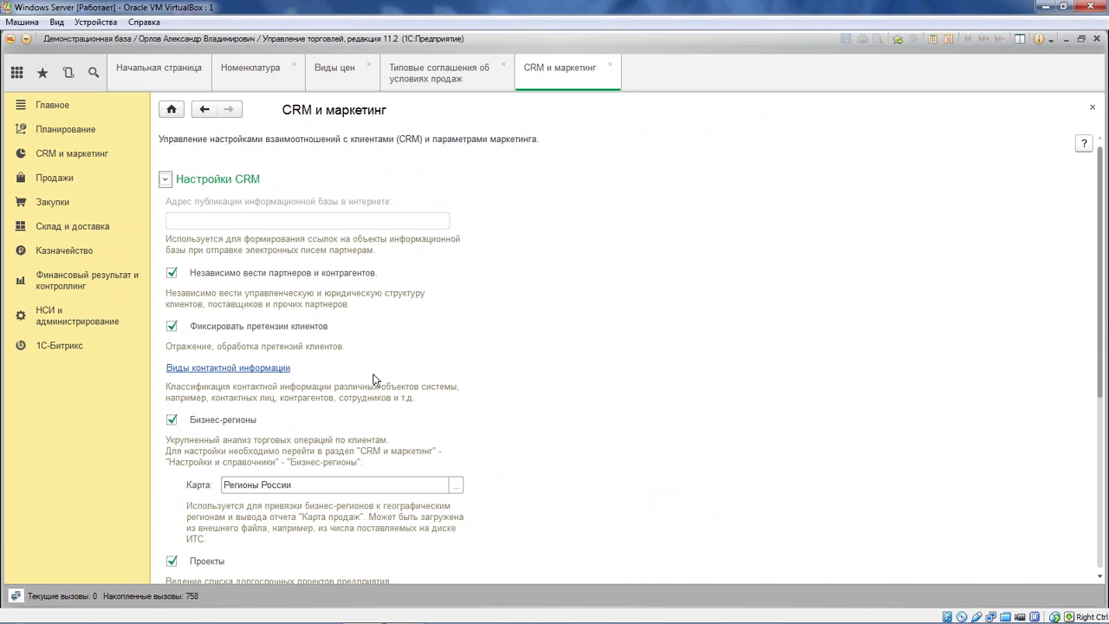
click(176, 276)
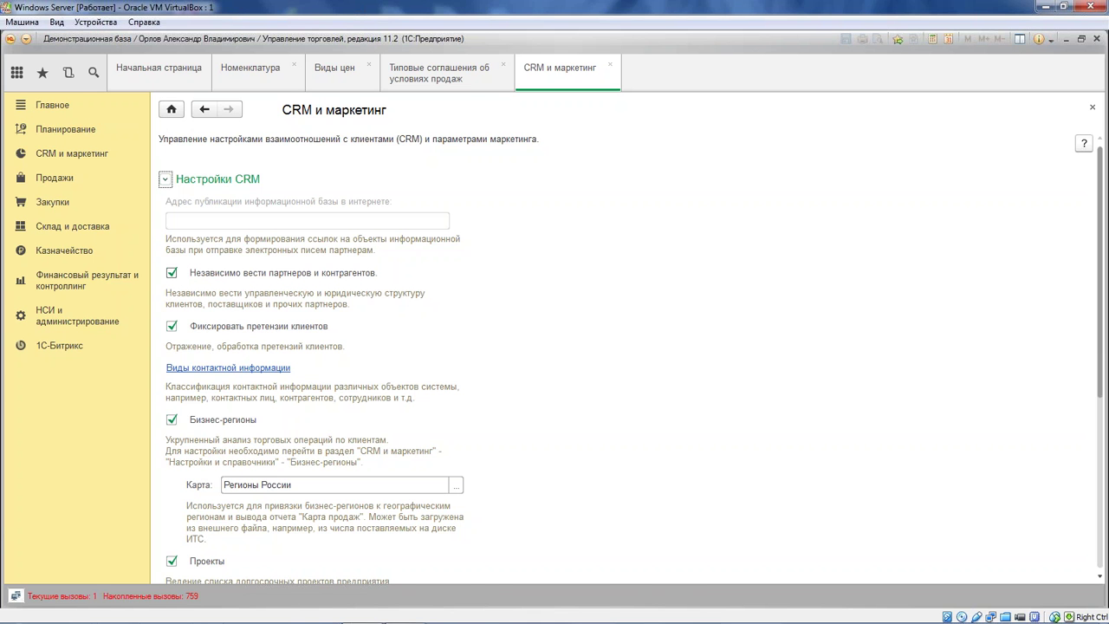
- Examine the marketing settings, including the «Несколько видов цен» option, discounts, segments and price approval, and close the settings
scroll(624, 346, down, 5)
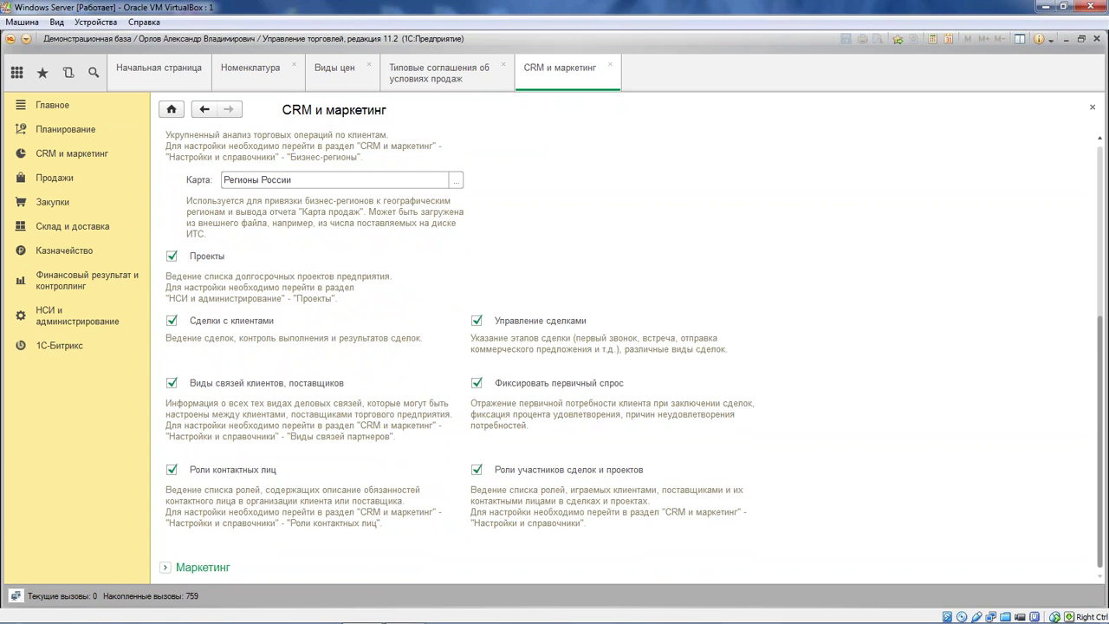
click(165, 568)
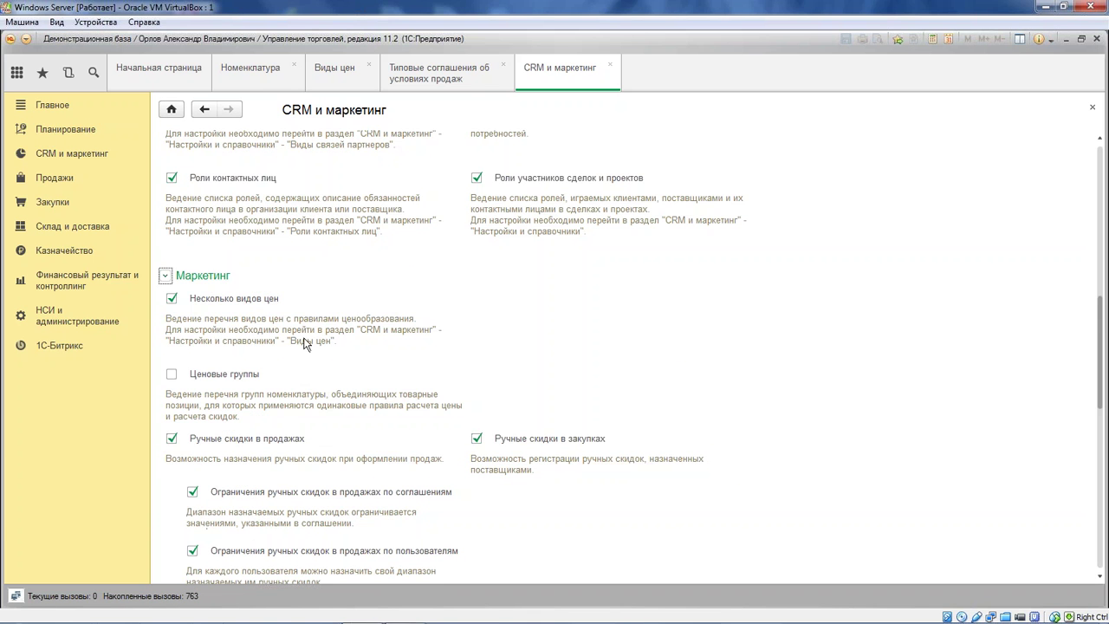
scroll(336, 338, down, 3)
scroll(337, 338, up, 2)
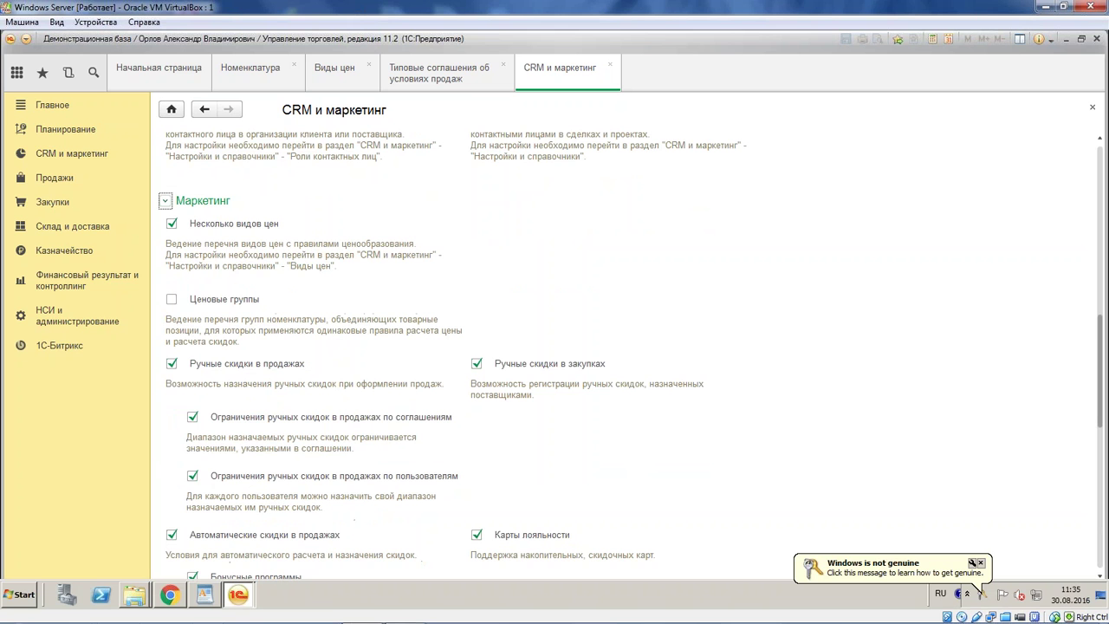
click(179, 226)
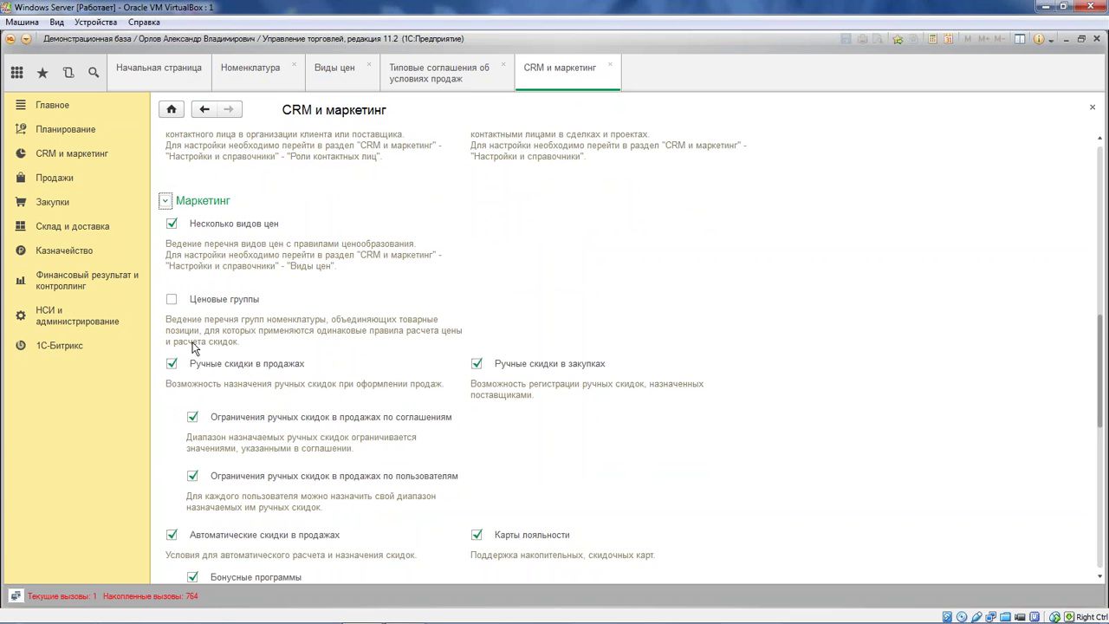
scroll(192, 346, down, 5)
scroll(192, 346, down, 5)
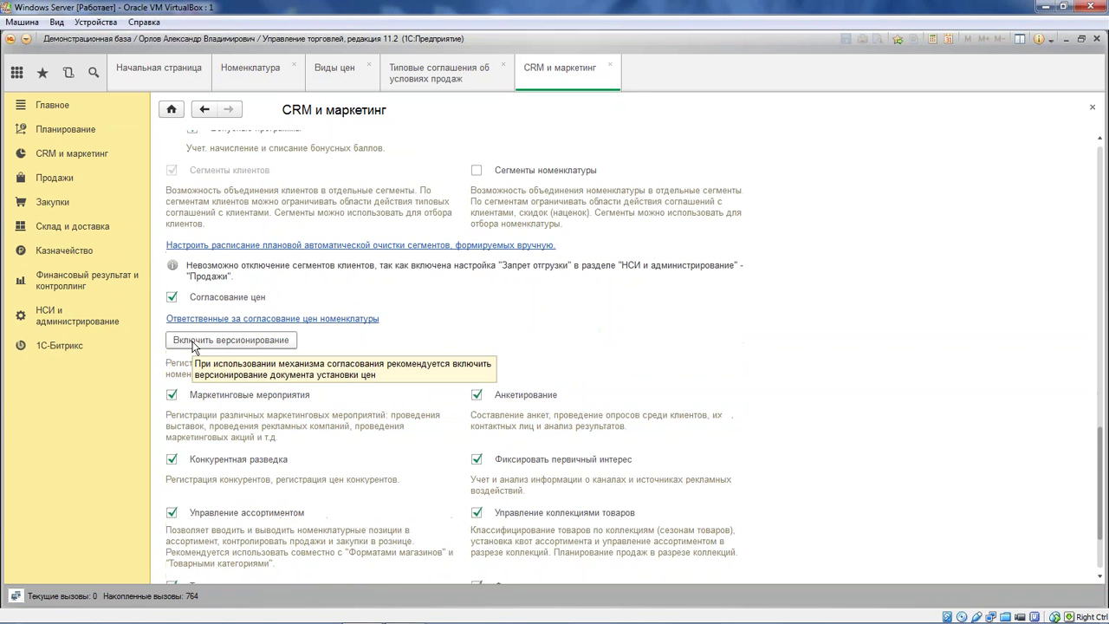
scroll(192, 346, down, 3)
scroll(193, 347, up, 12)
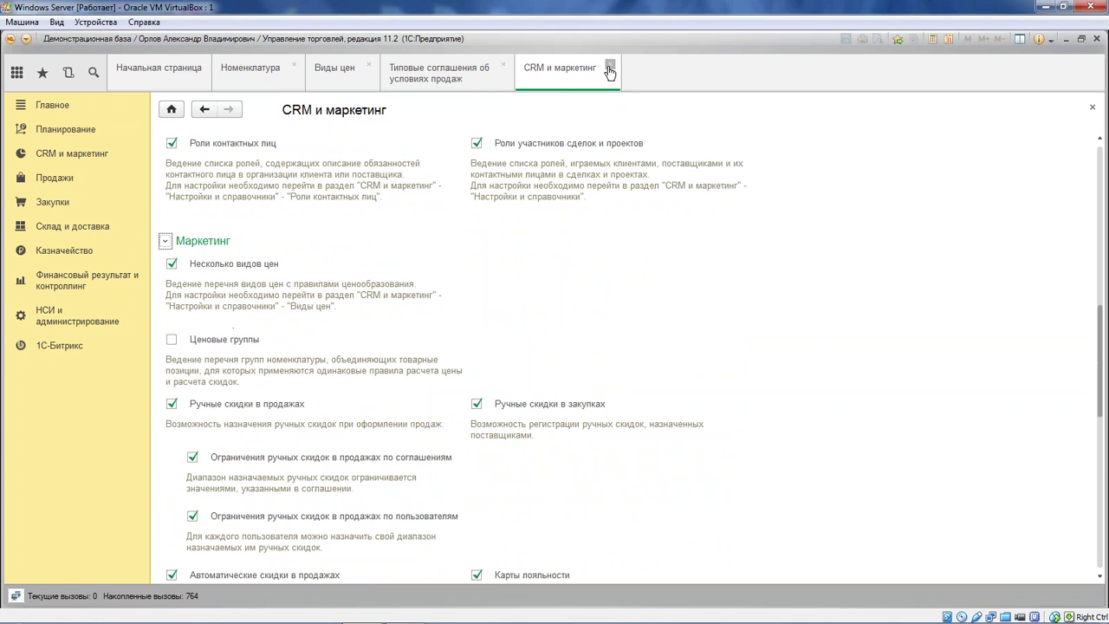
click(610, 69)
- Review the additional attributes and information options in the general settings, then close them
click(60, 317)
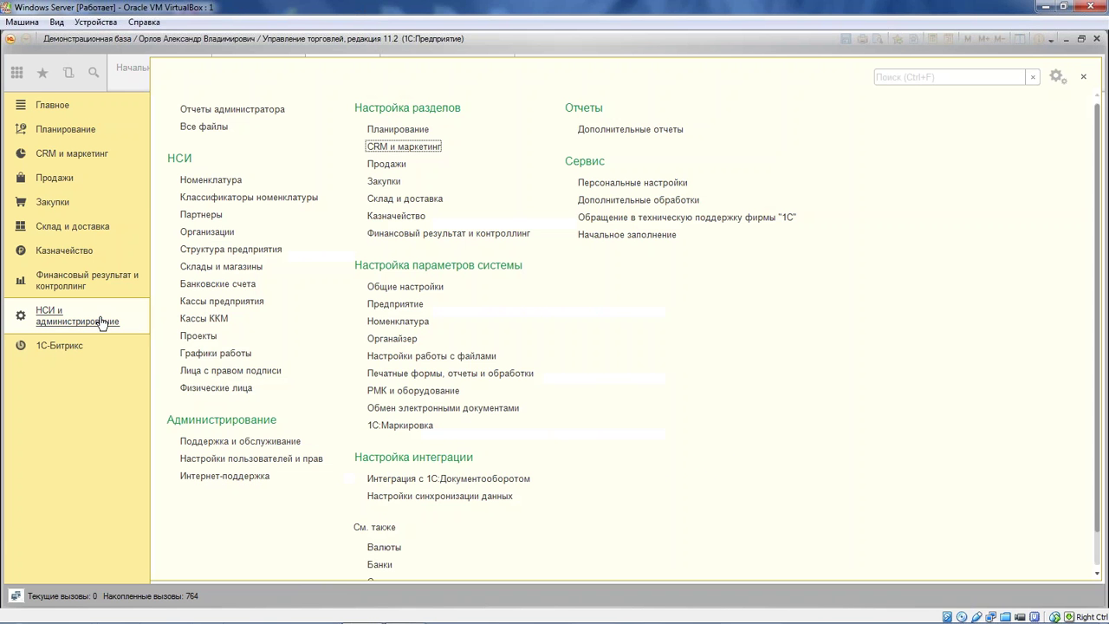
click(418, 288)
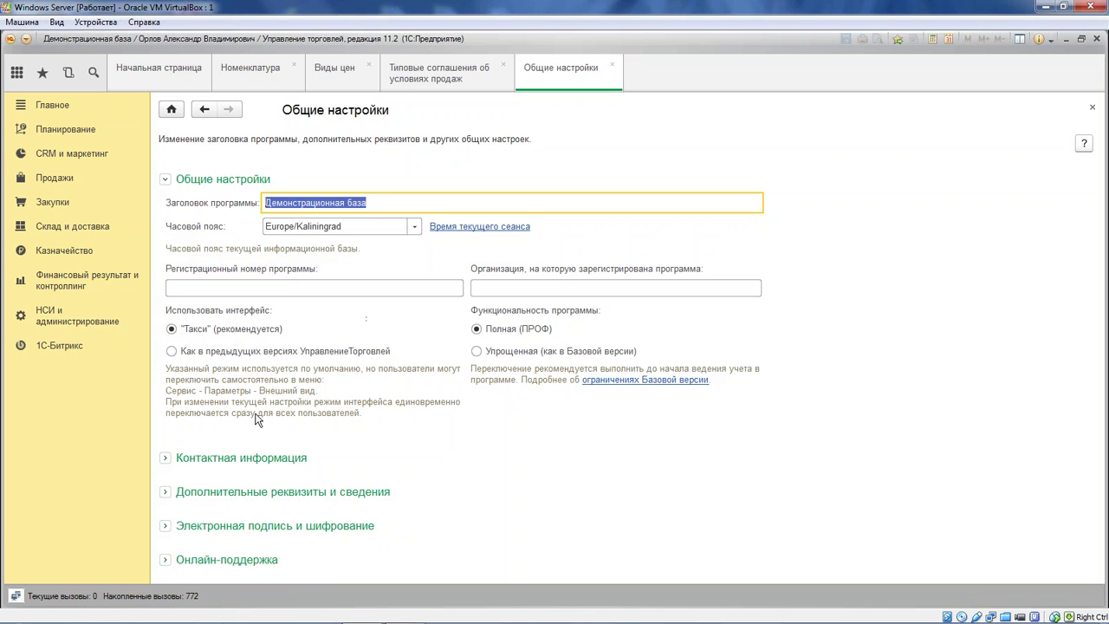
click(165, 492)
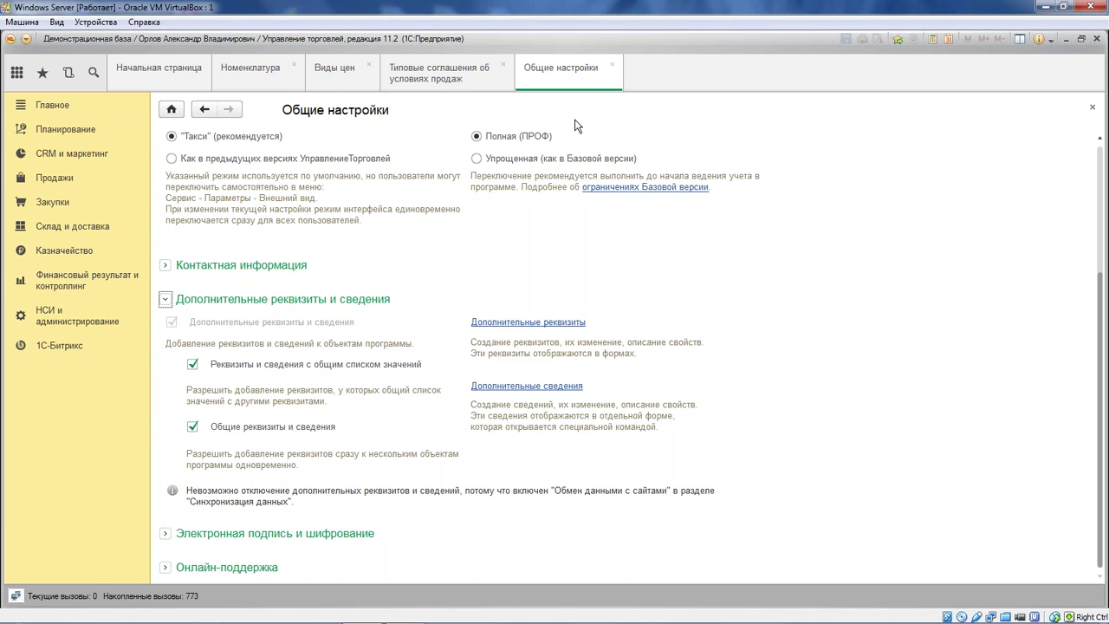
click(612, 66)
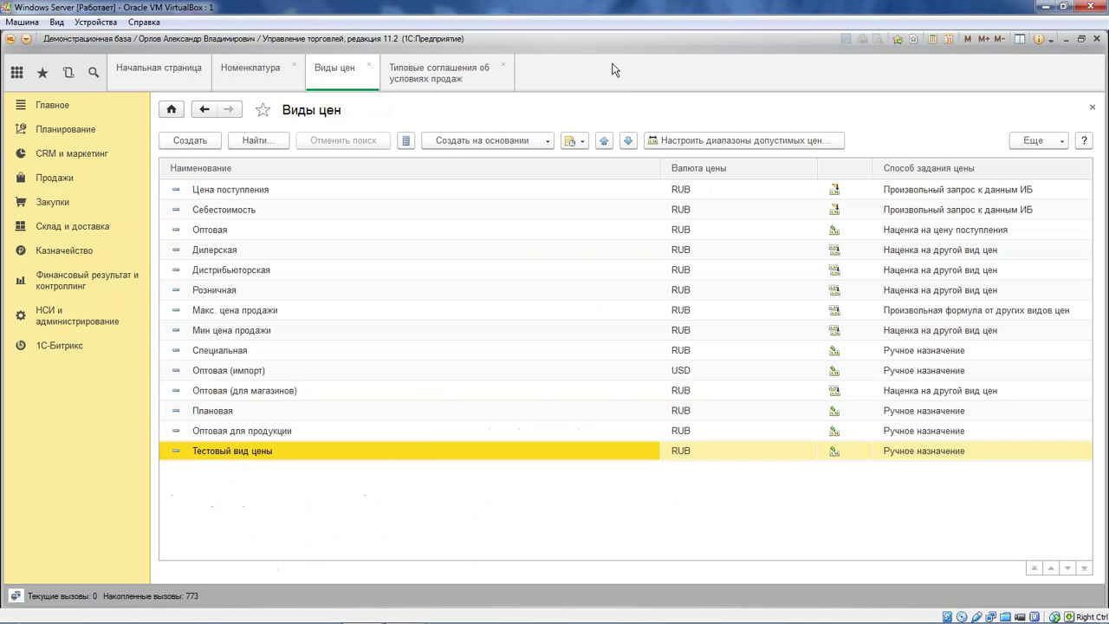
- Examine the wholesale sales settings, including the choices for «Использование соглашений с клиентами», without editing the field, then close the settings
click(65, 321)
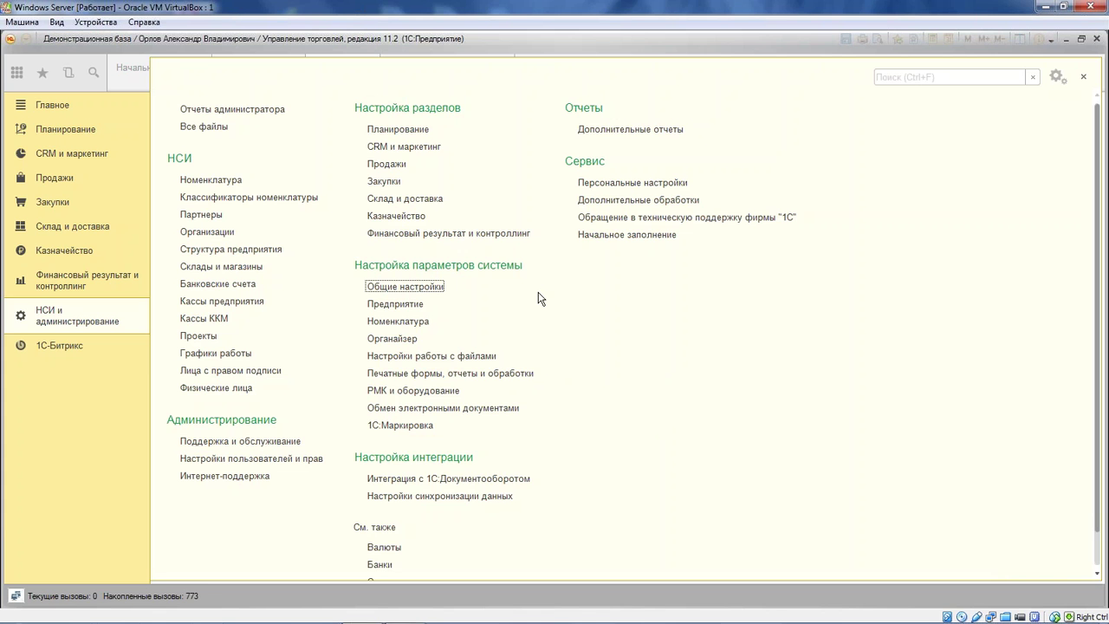
click(385, 163)
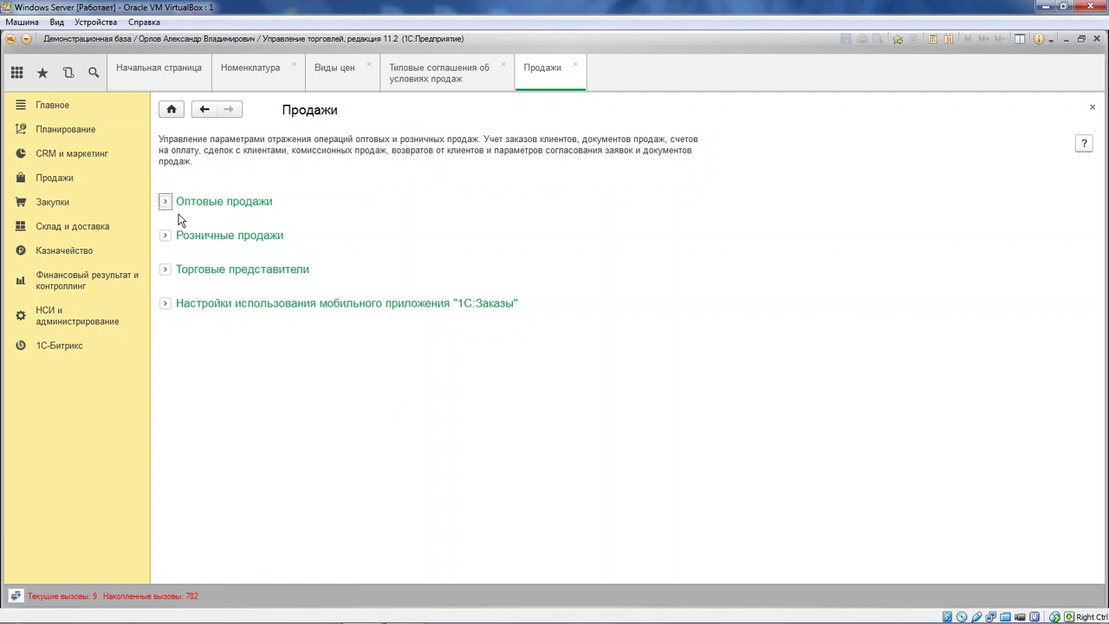
click(164, 201)
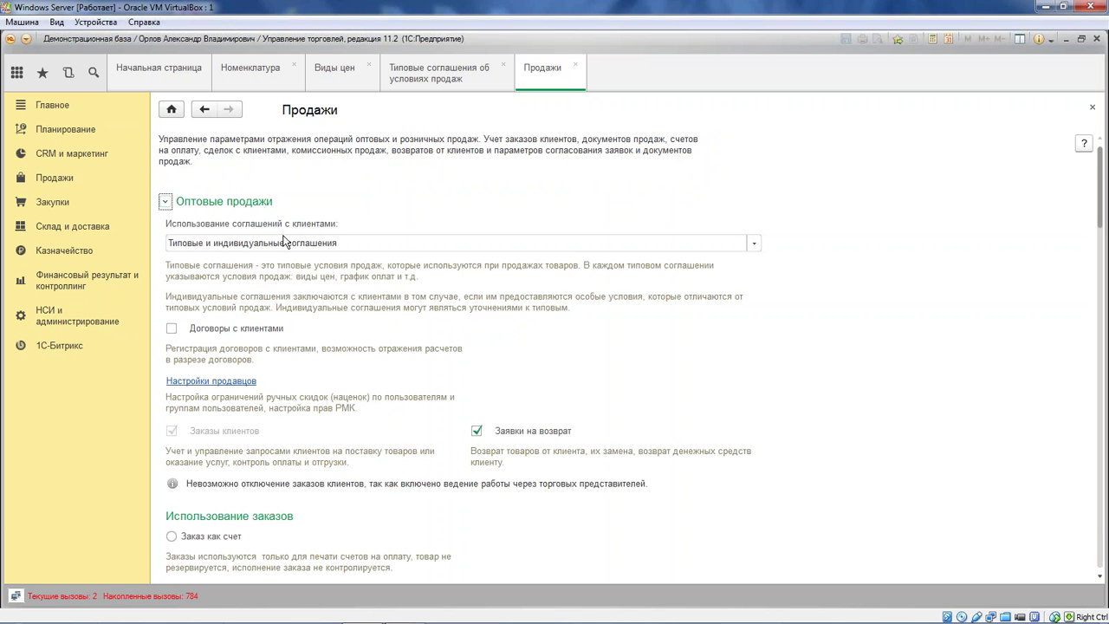
click(388, 239)
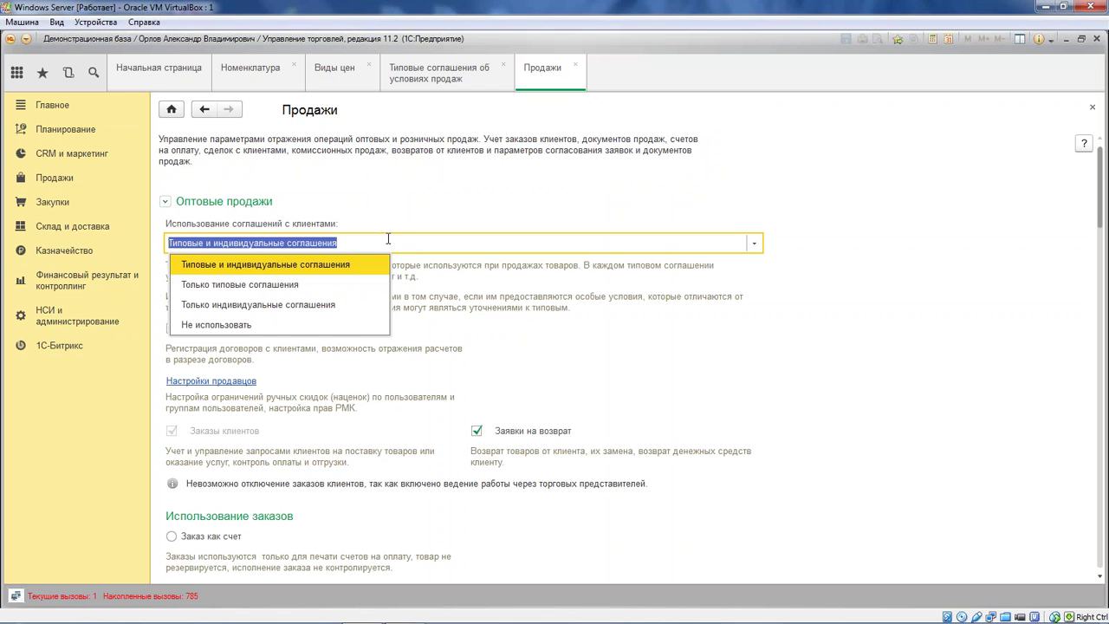
click(755, 245)
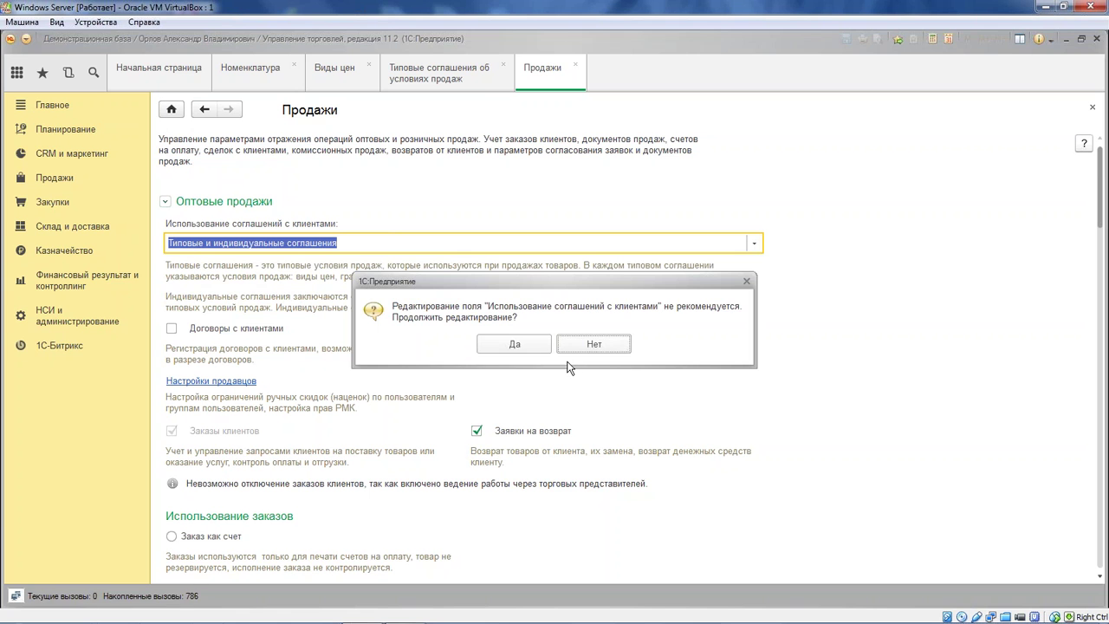
click(558, 344)
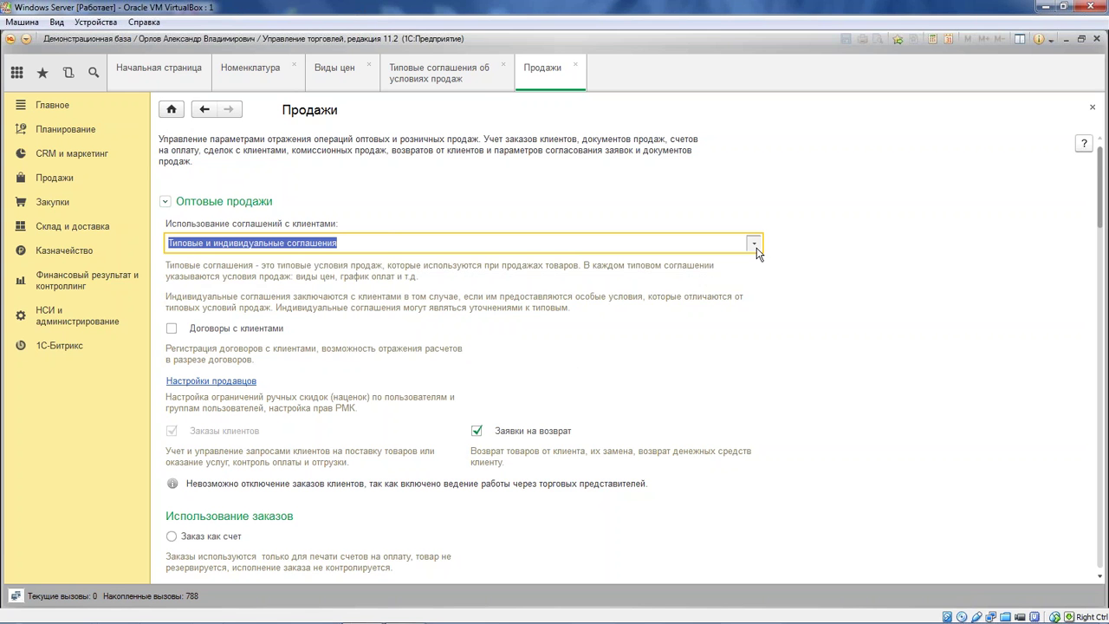
click(754, 244)
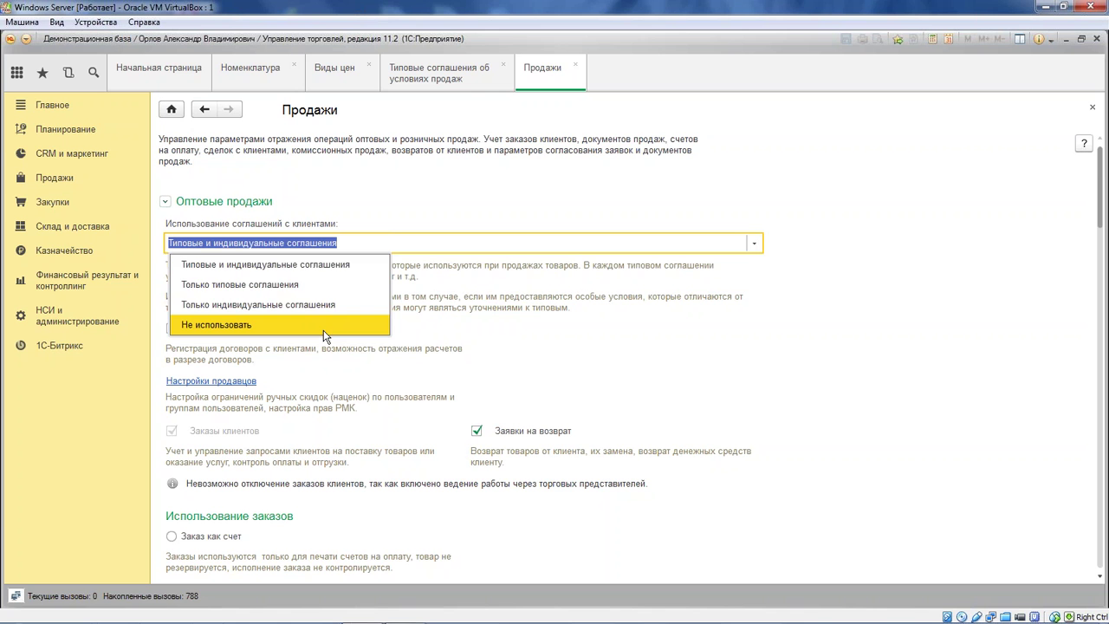
click(574, 67)
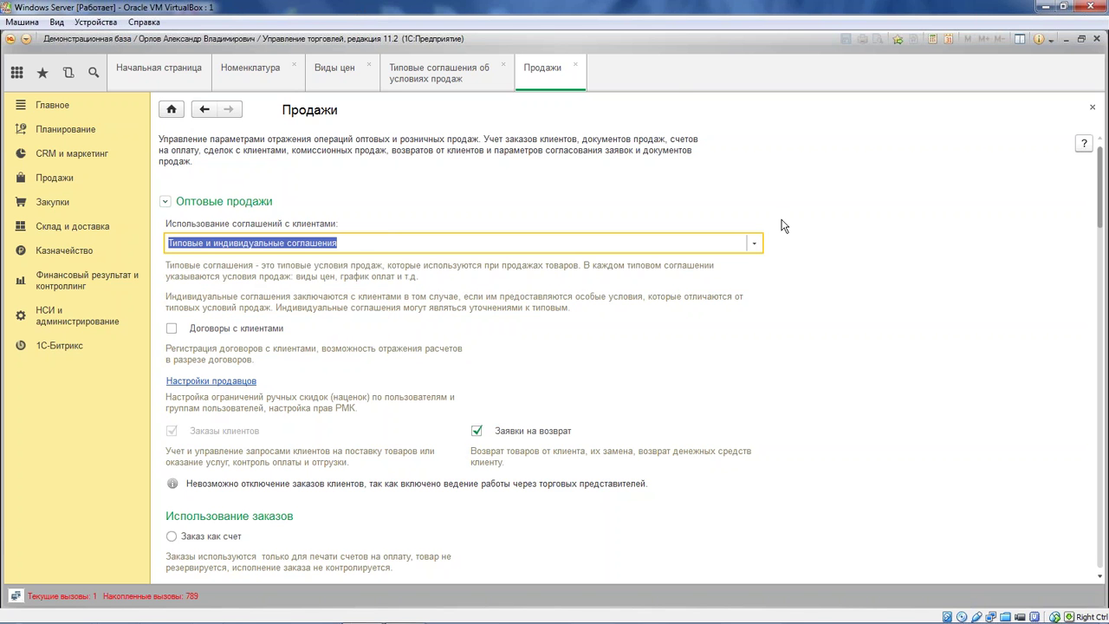
click(575, 64)
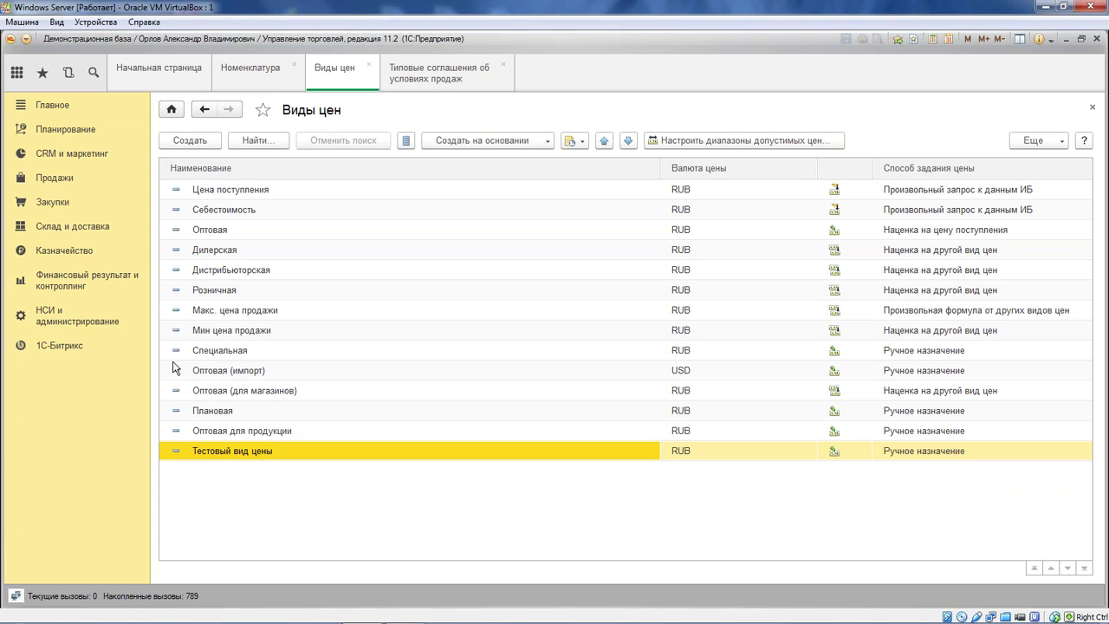
- Check the data synchronization settings for «Обмен данными с сайтами», then close them and the list of typical sales agreements
click(57, 335)
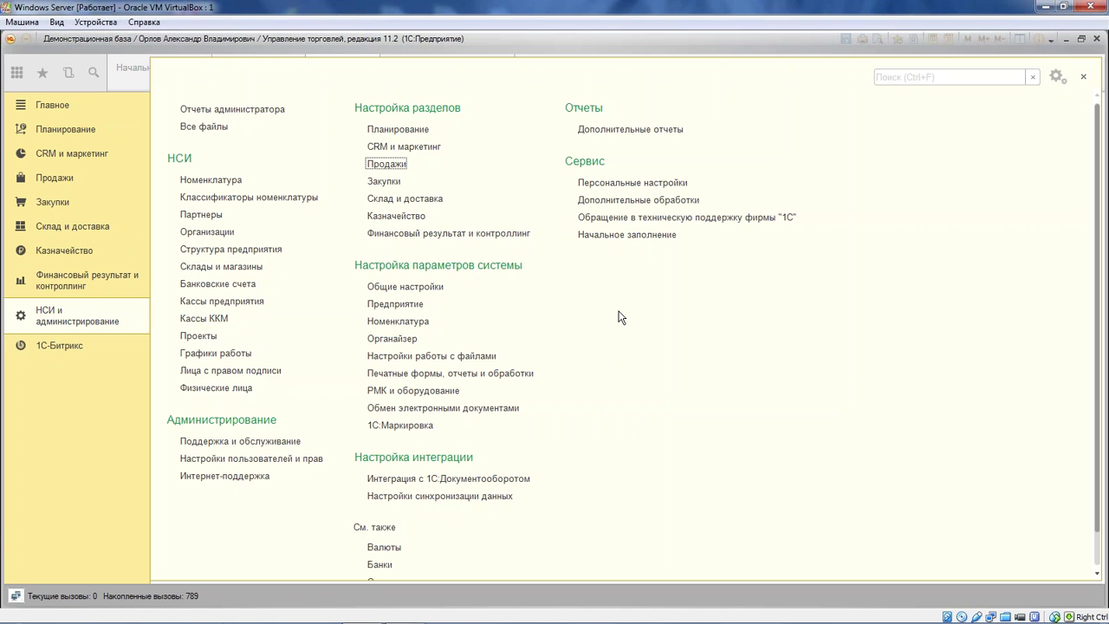
scroll(585, 454, down, 1)
click(439, 459)
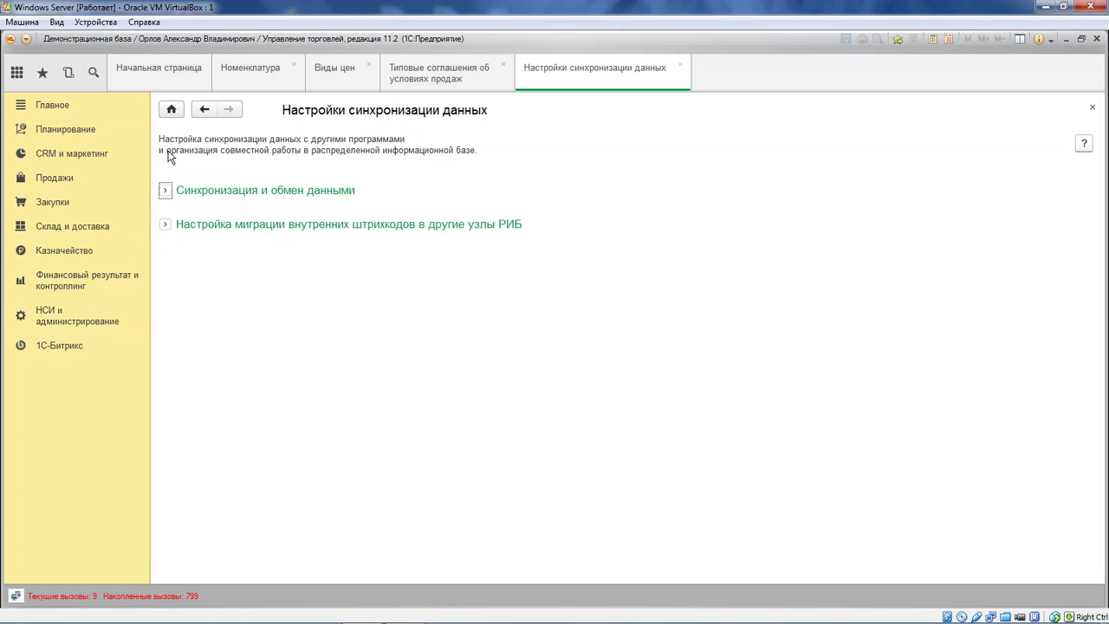
click(166, 191)
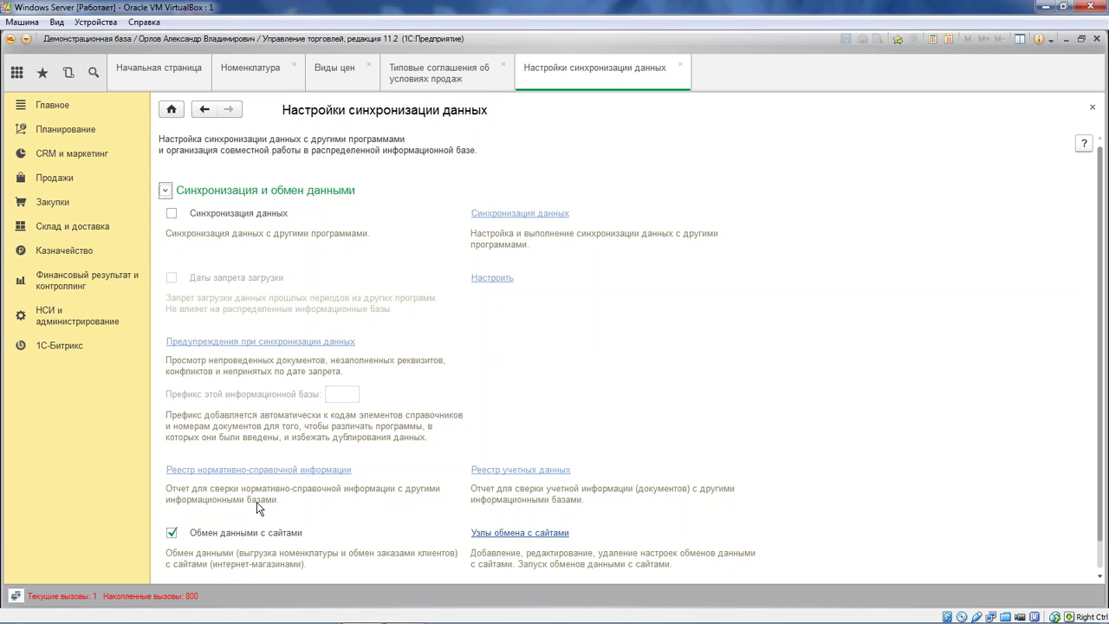
click(680, 64)
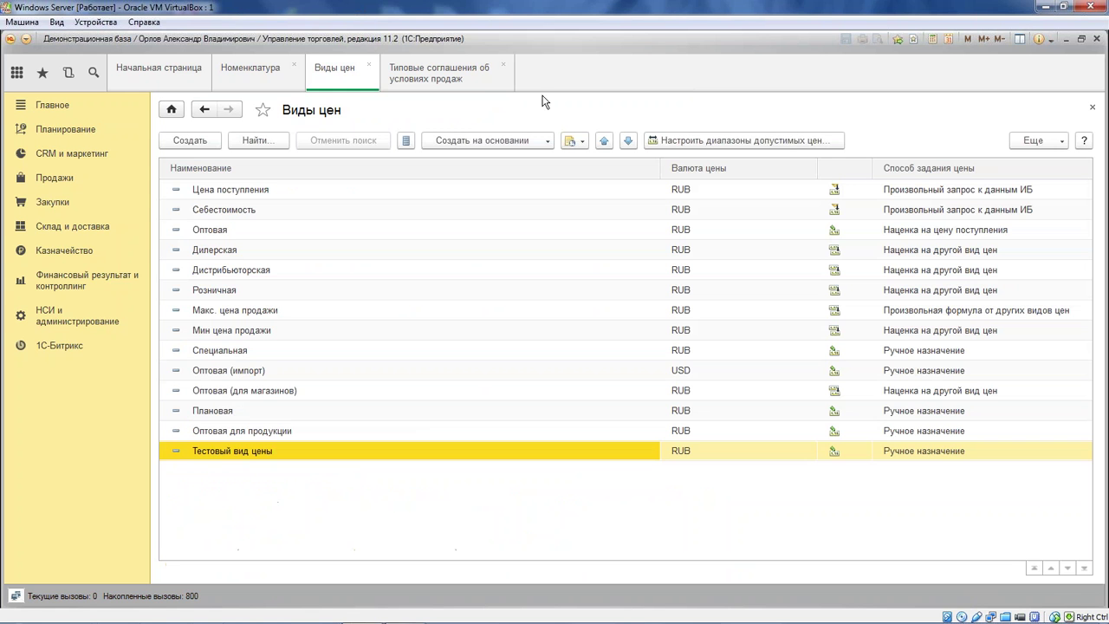
click(483, 80)
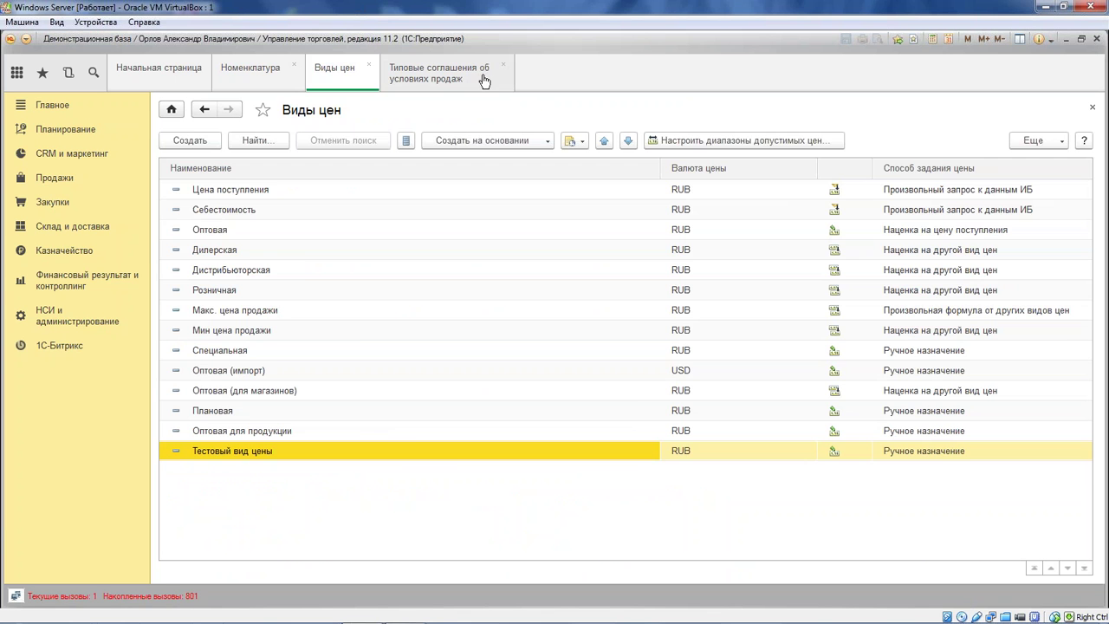
click(502, 65)
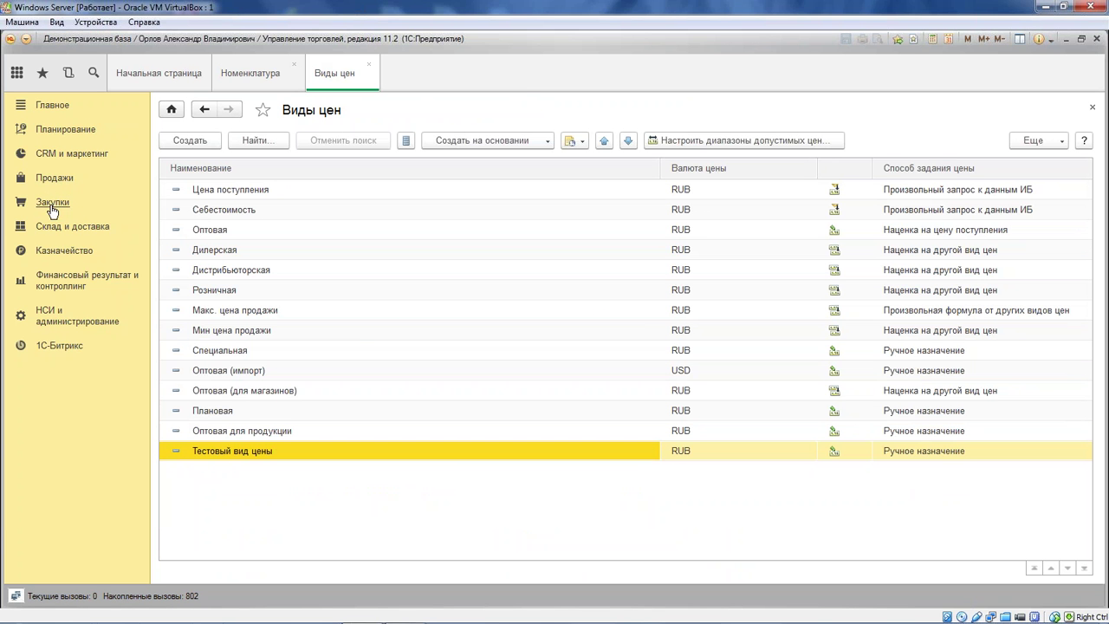
- Create a goods and services receipt document for the organization «Торговый дом "Комплексный"» with «ЭКИП» as the supplier
click(52, 205)
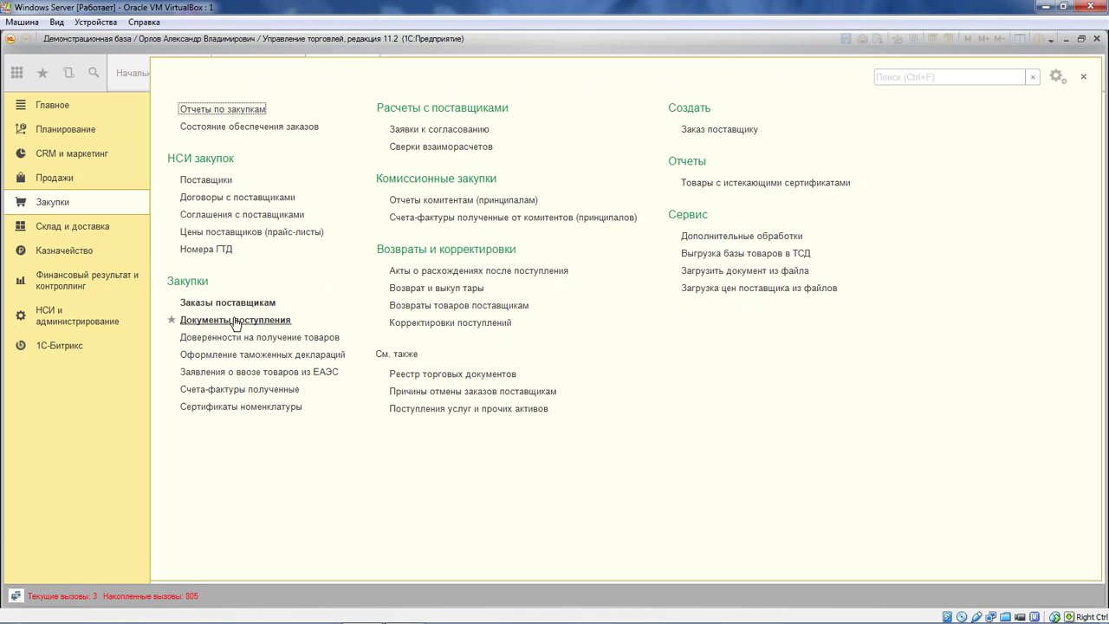
click(245, 322)
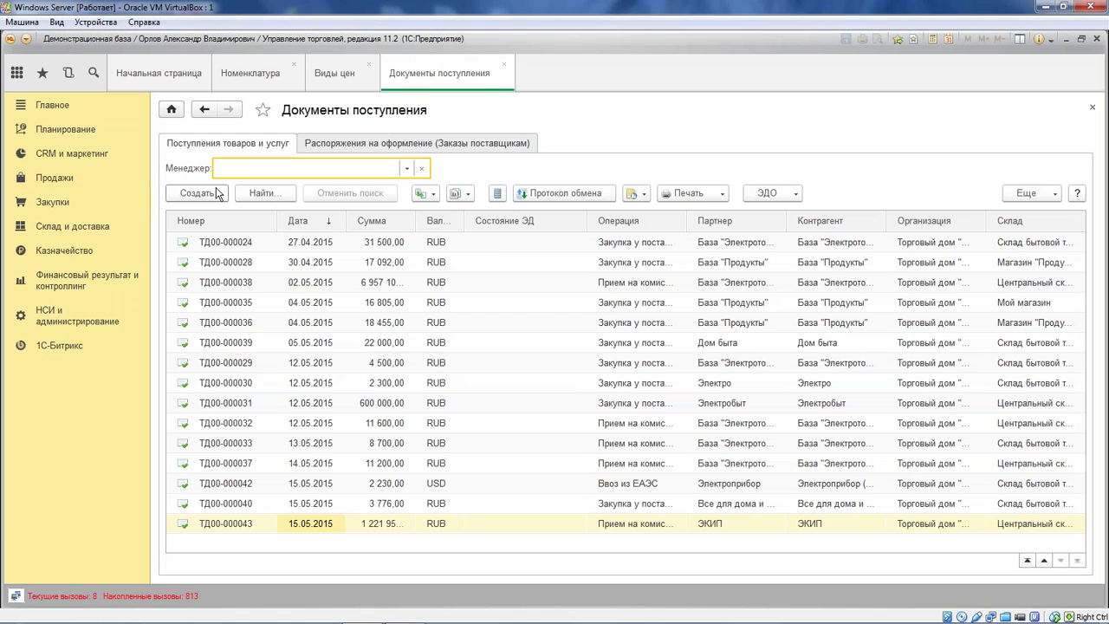
click(204, 195)
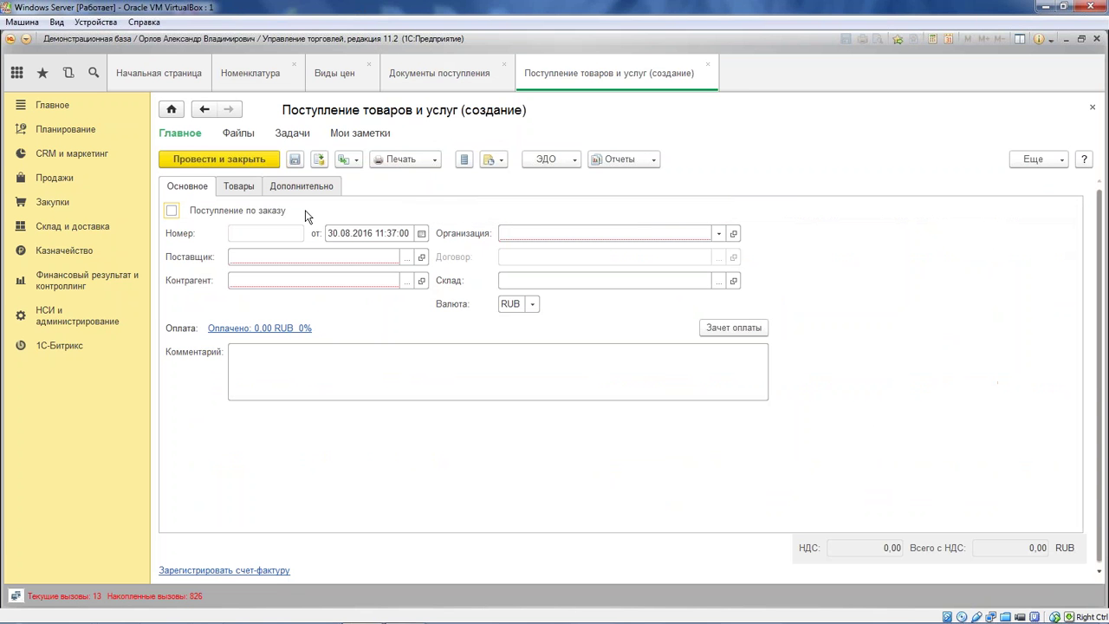
click(421, 233)
click(421, 233)
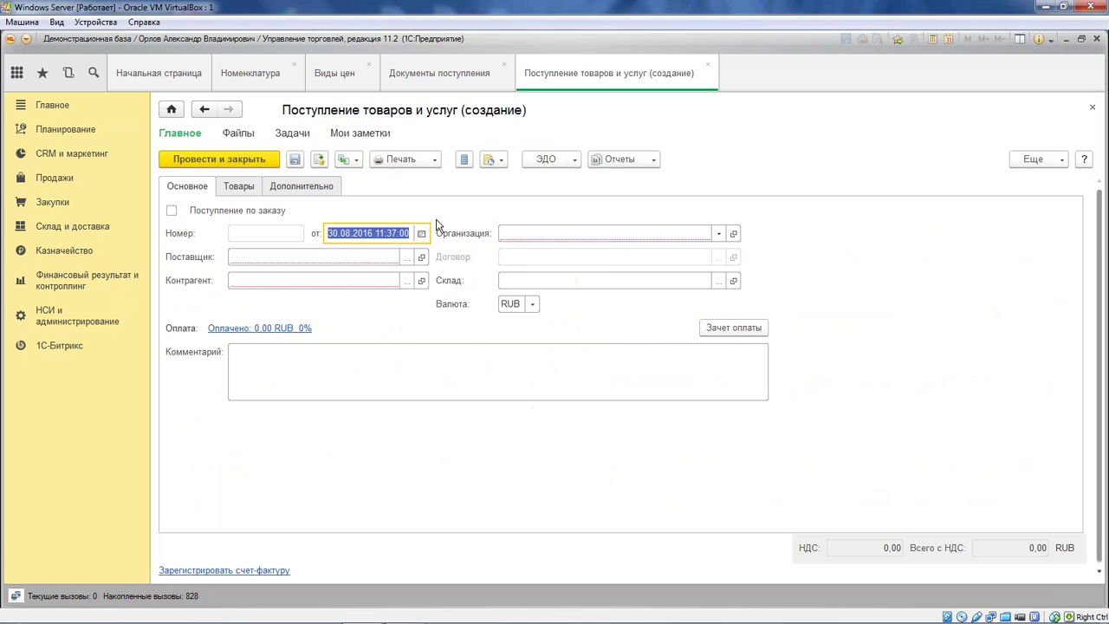
click(718, 233)
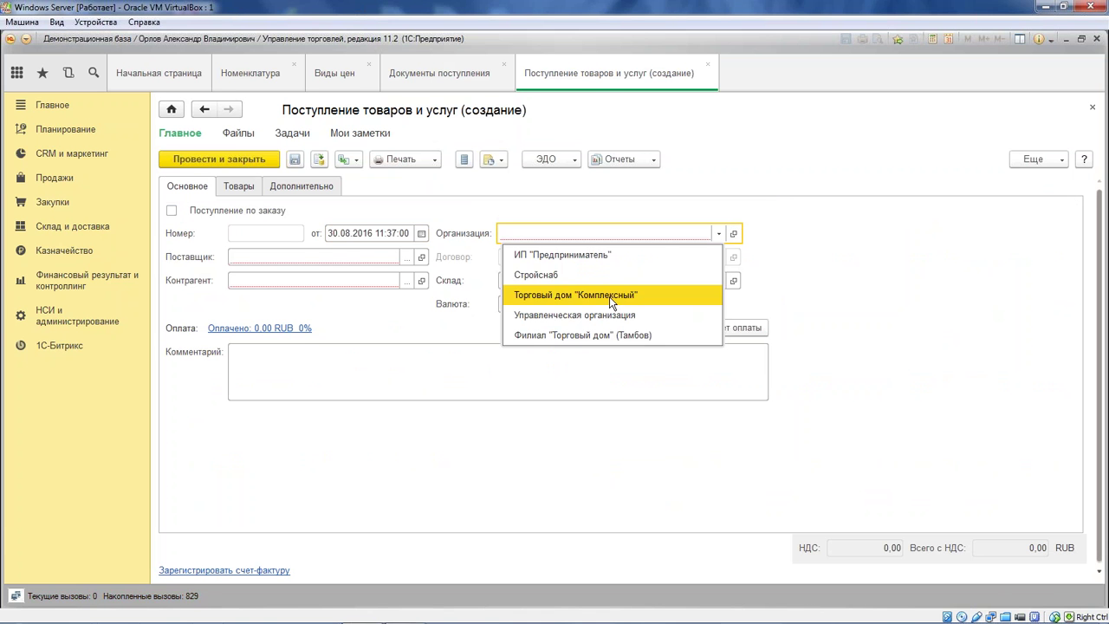
click(609, 296)
click(401, 259)
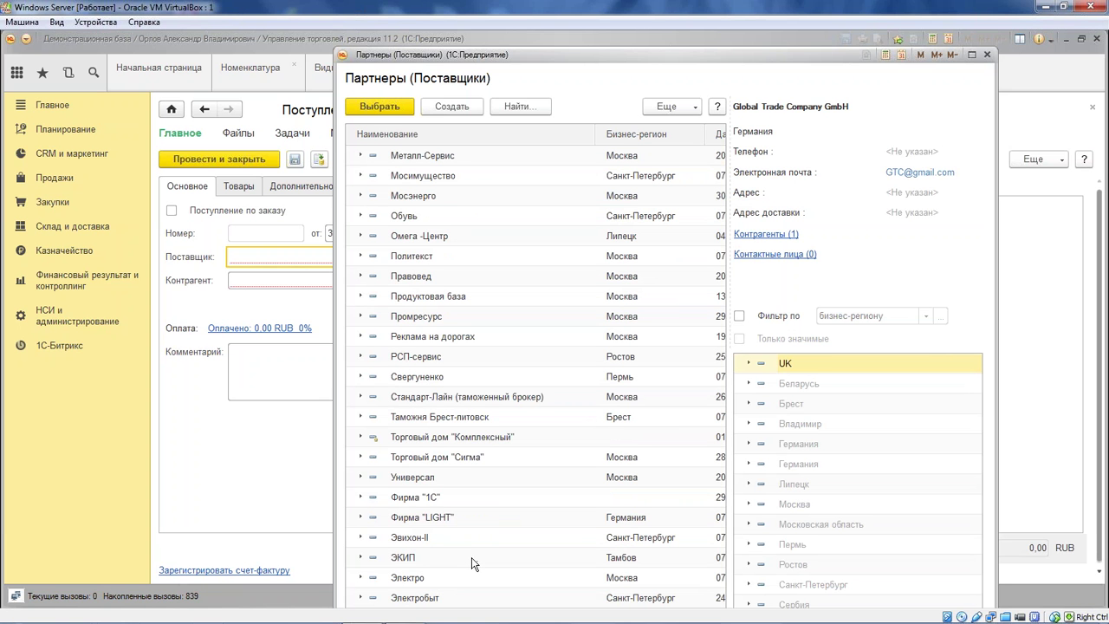
double_click(471, 557)
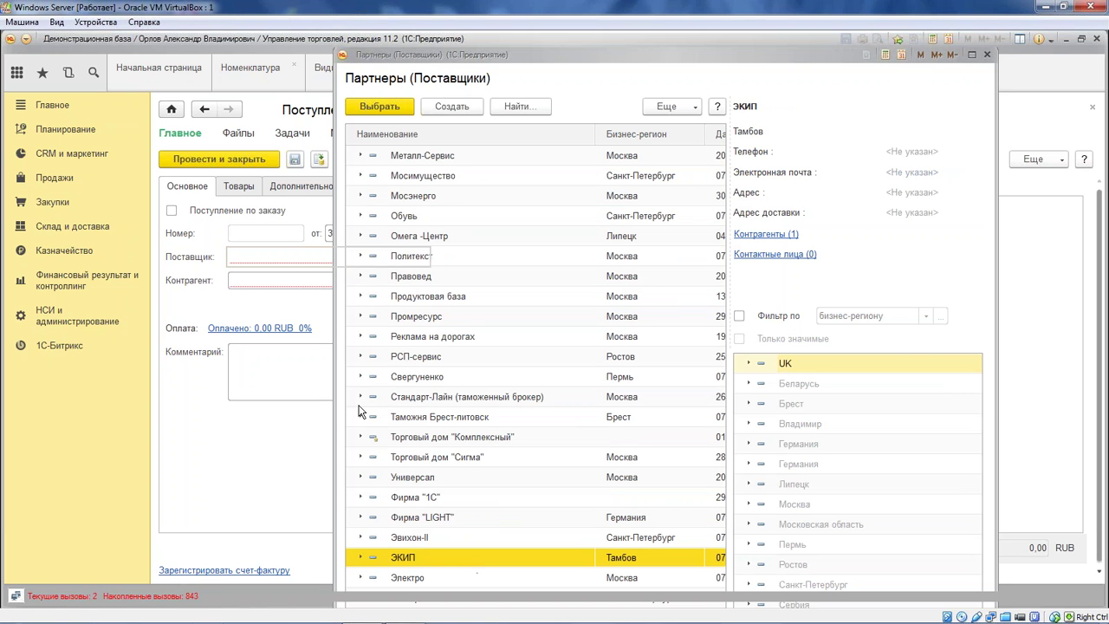
- Add a goods line to the receipt with the item «Телевзор» from the item type «Товар без характеристик»
click(239, 186)
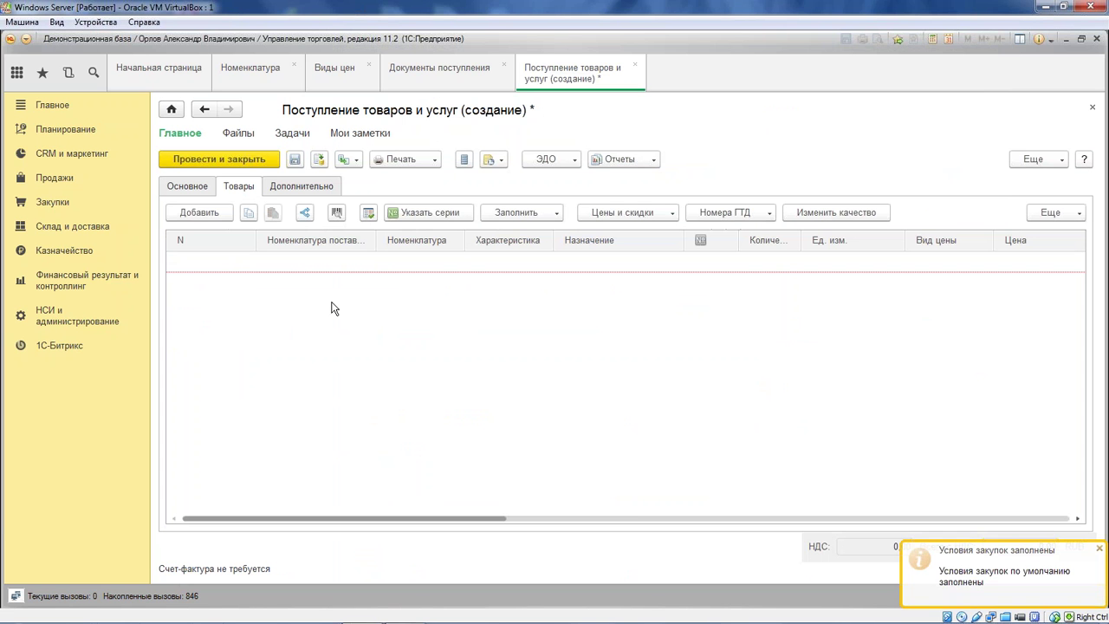
click(225, 212)
click(446, 265)
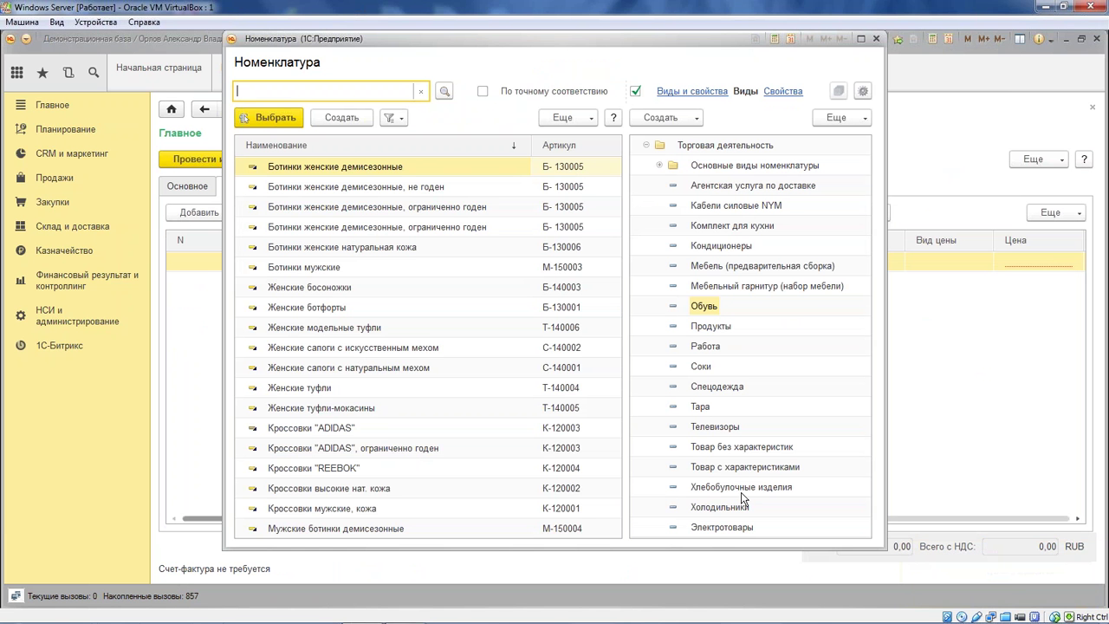
click(742, 488)
click(750, 449)
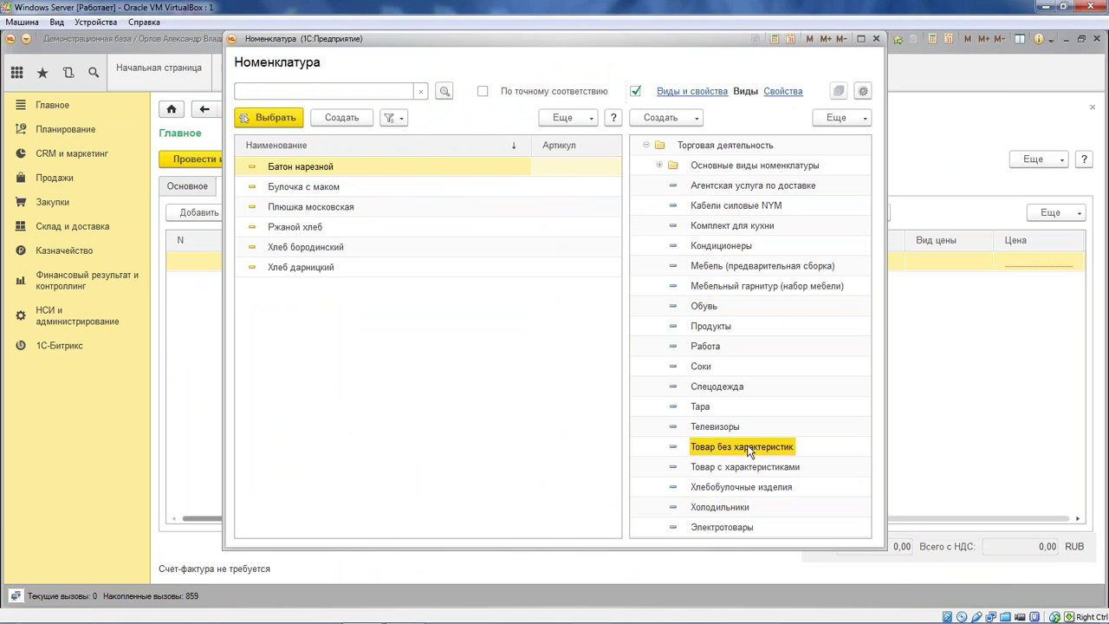
double_click(328, 166)
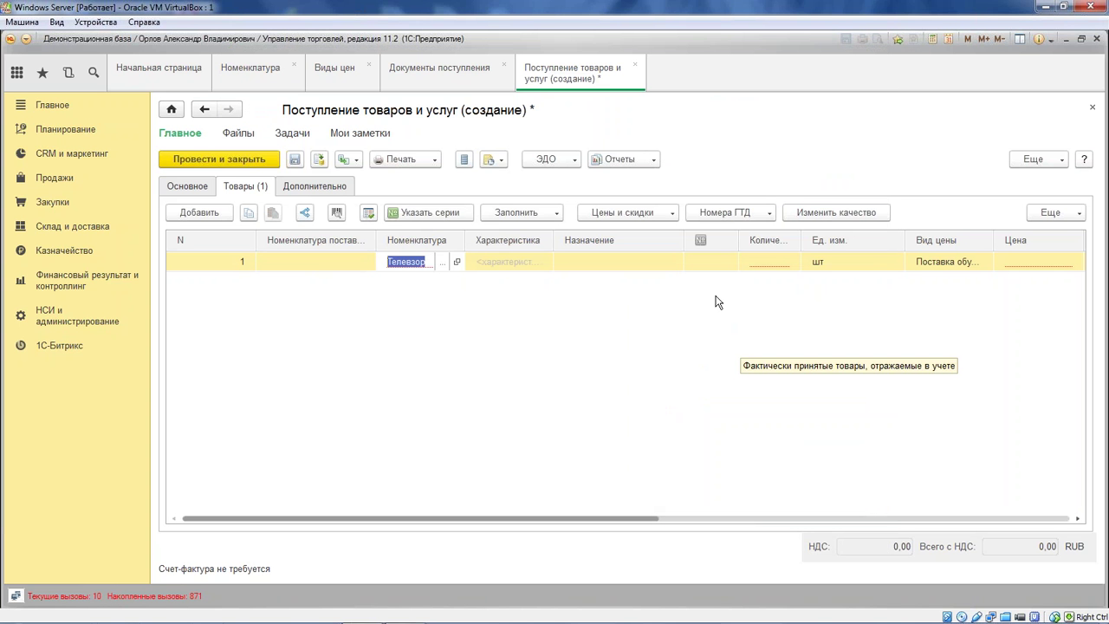
- Set the quantity to 5 and the price to 100 for the Телевзор row of the goods receipt
click(774, 260)
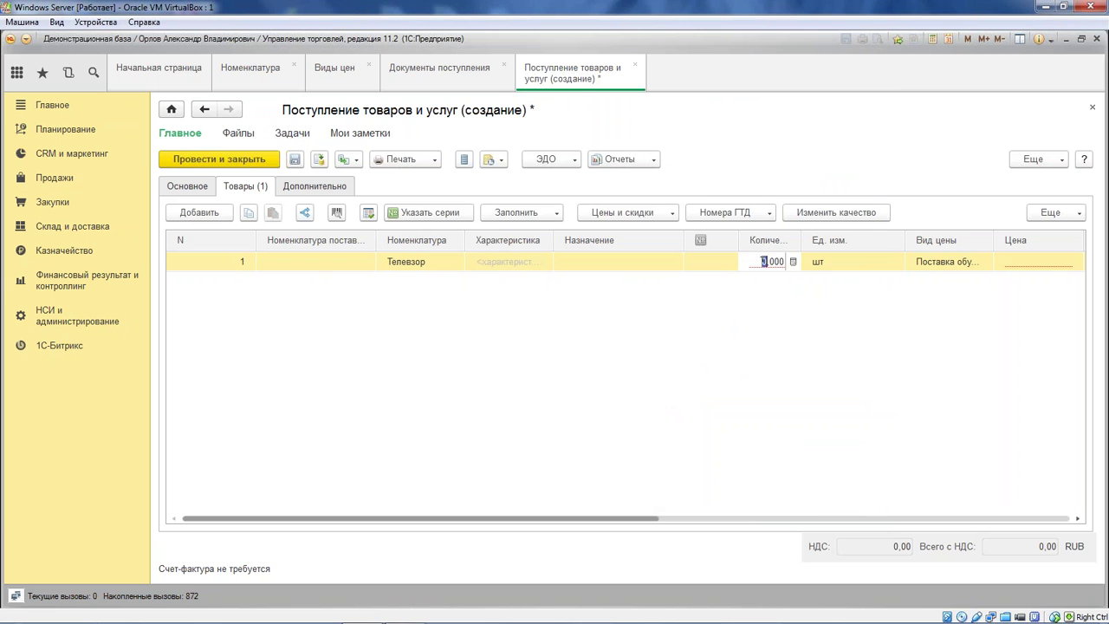
text(5)
key(Return)
drag(648, 518, 814, 520)
click(714, 260)
click(714, 260)
text(1)
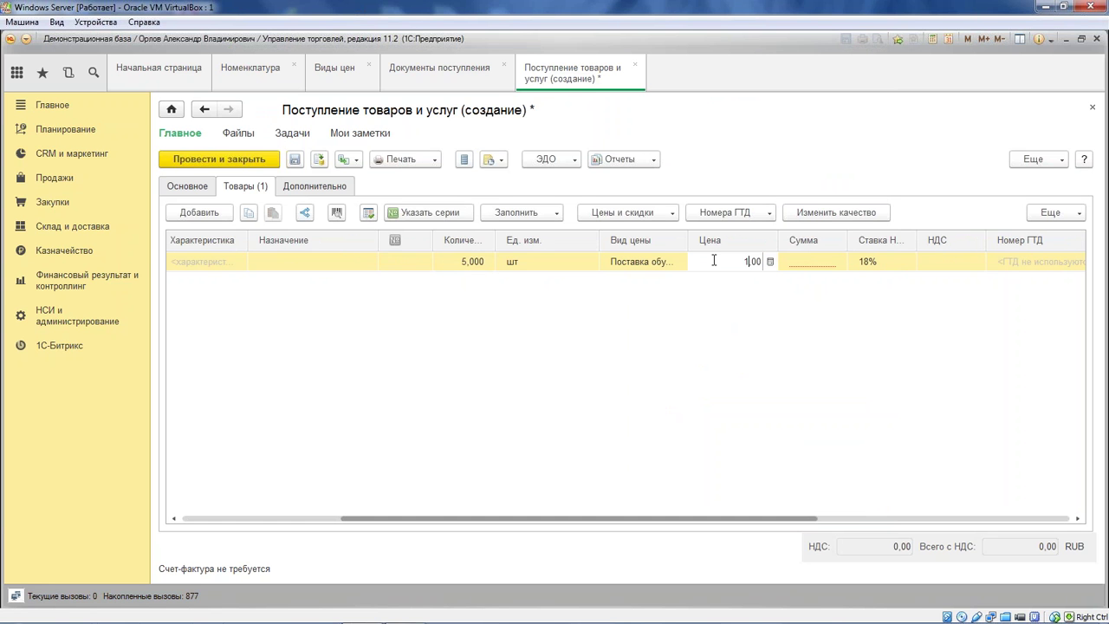
text(00)
key(Return)
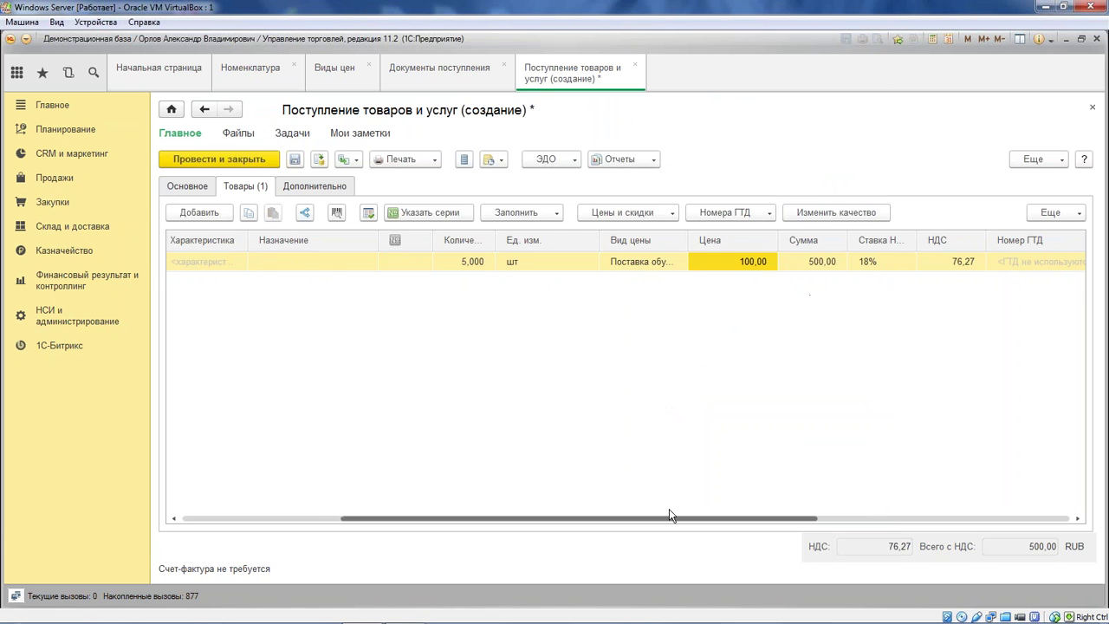
- Add Холодильник to the receipt's goods with a quantity of 7 and a price of 200
click(199, 212)
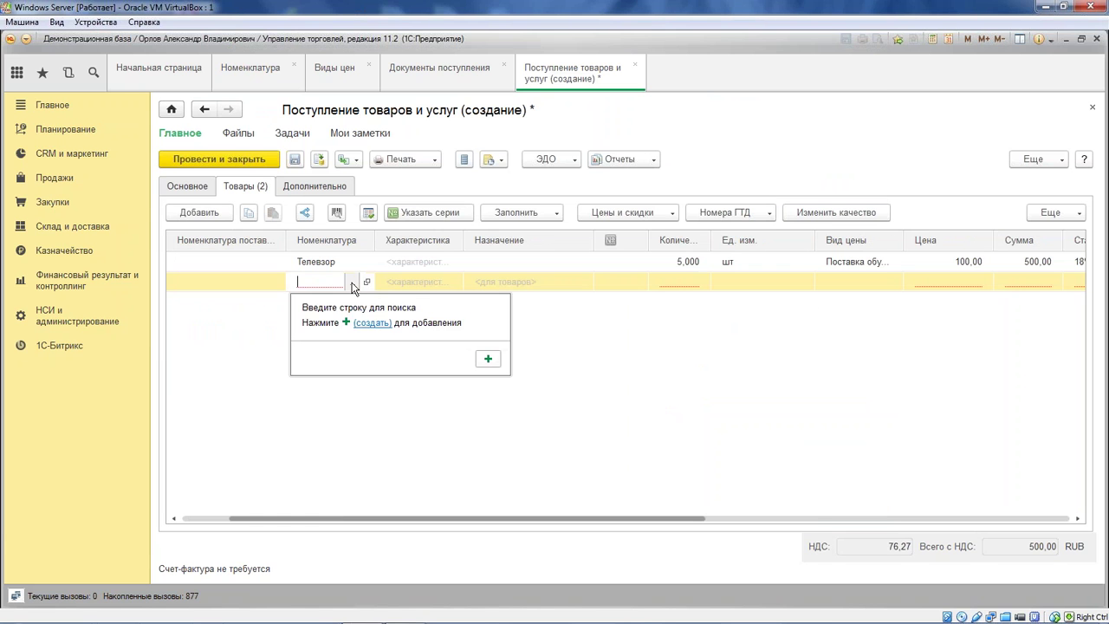
click(353, 282)
click(329, 188)
double_click(330, 188)
click(680, 281)
text(7)
click(958, 287)
text(200)
key(Return)
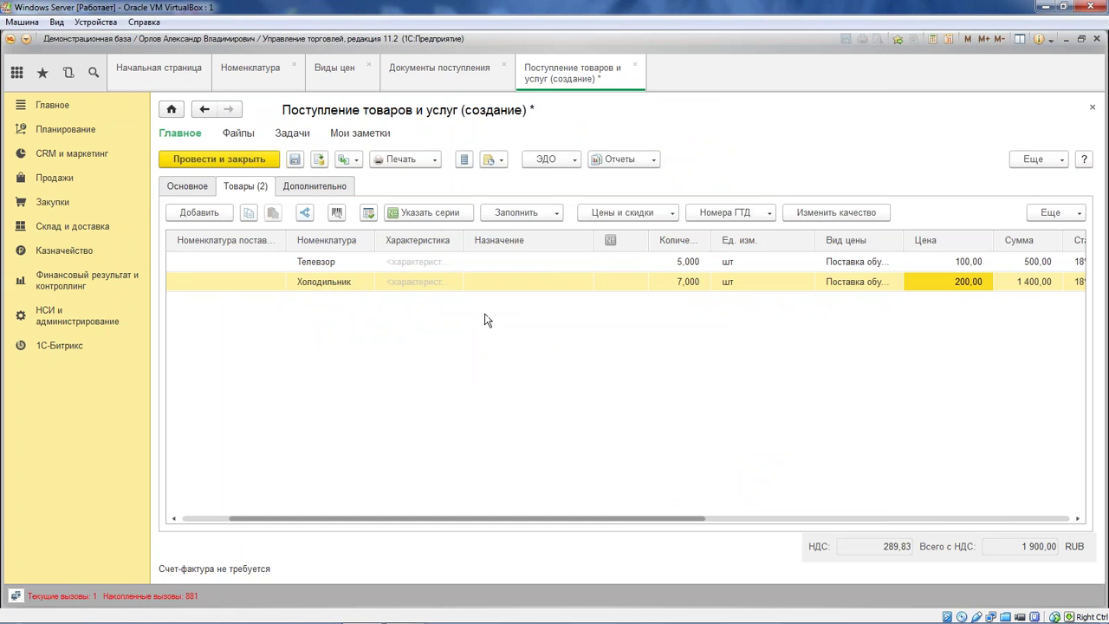
- Add a Тетрадь row from the item kind "Товар с характеристиками" with the characteristic "В клеточку"
click(212, 217)
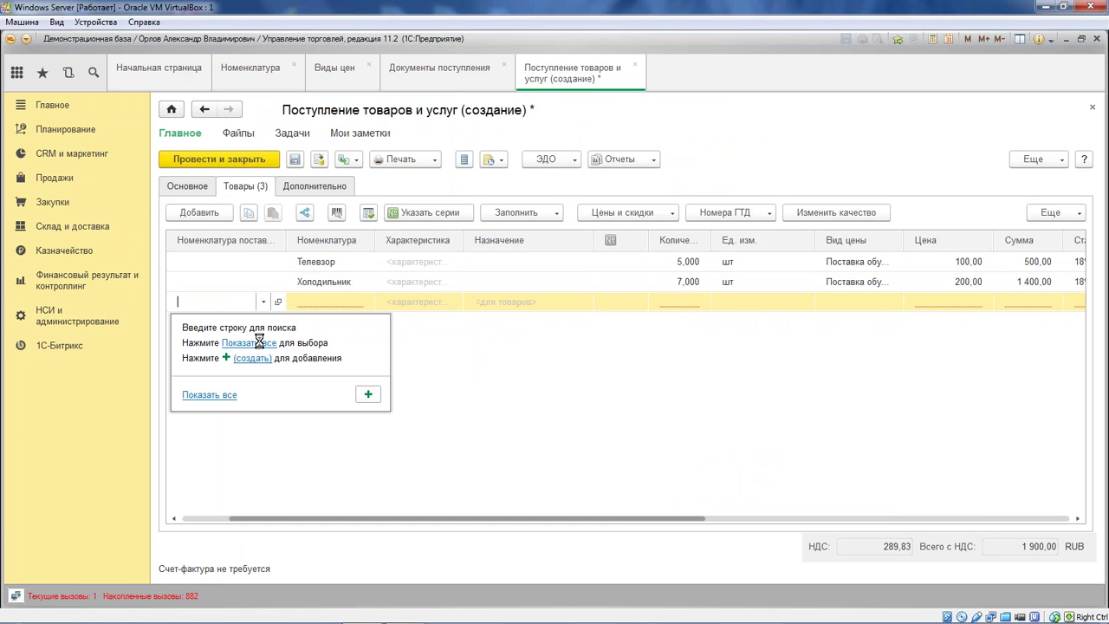
key(F4)
key(Escape)
click(316, 307)
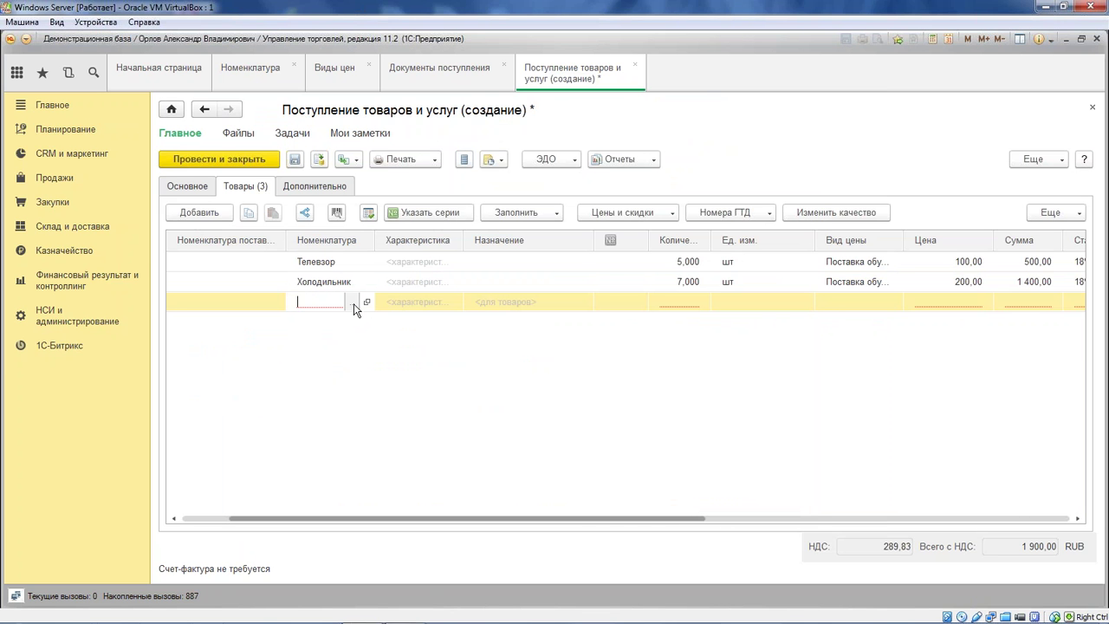
click(352, 303)
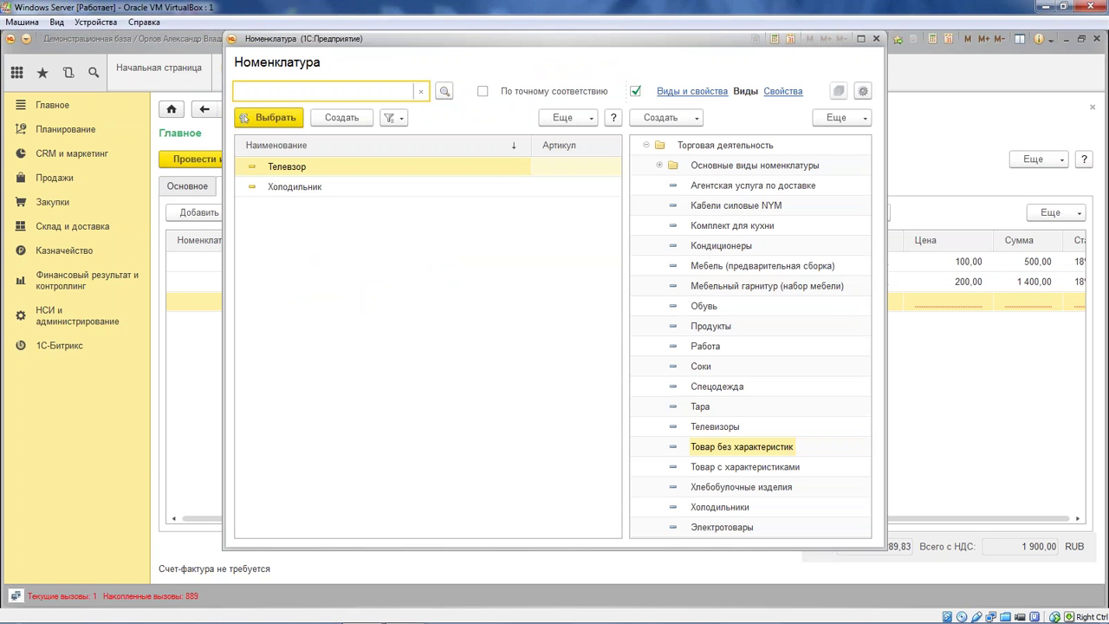
click(752, 472)
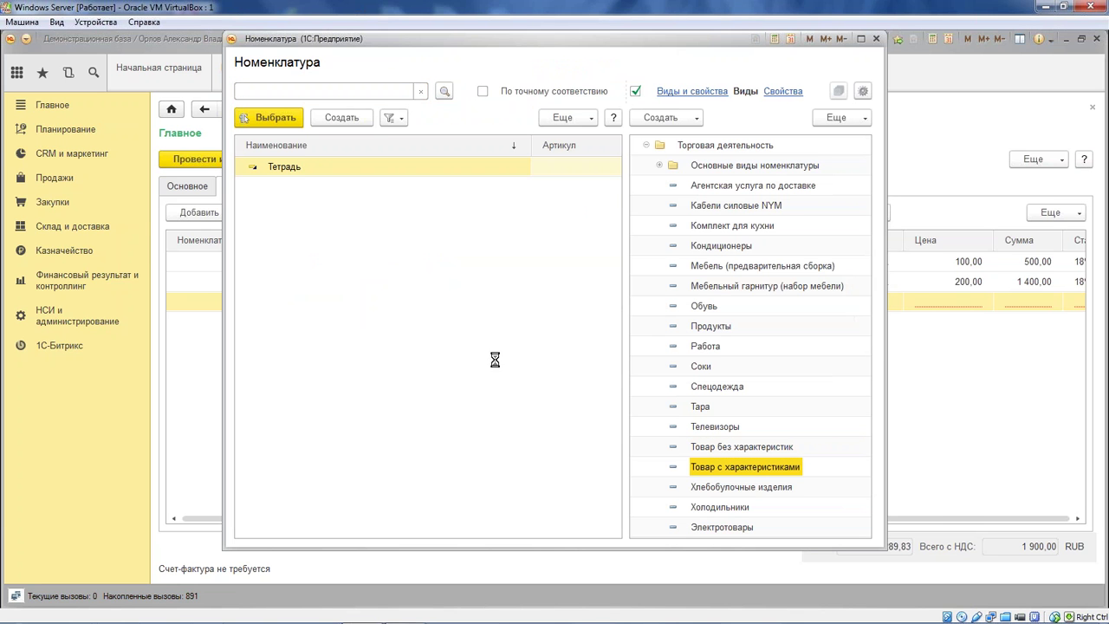
click(948, 92)
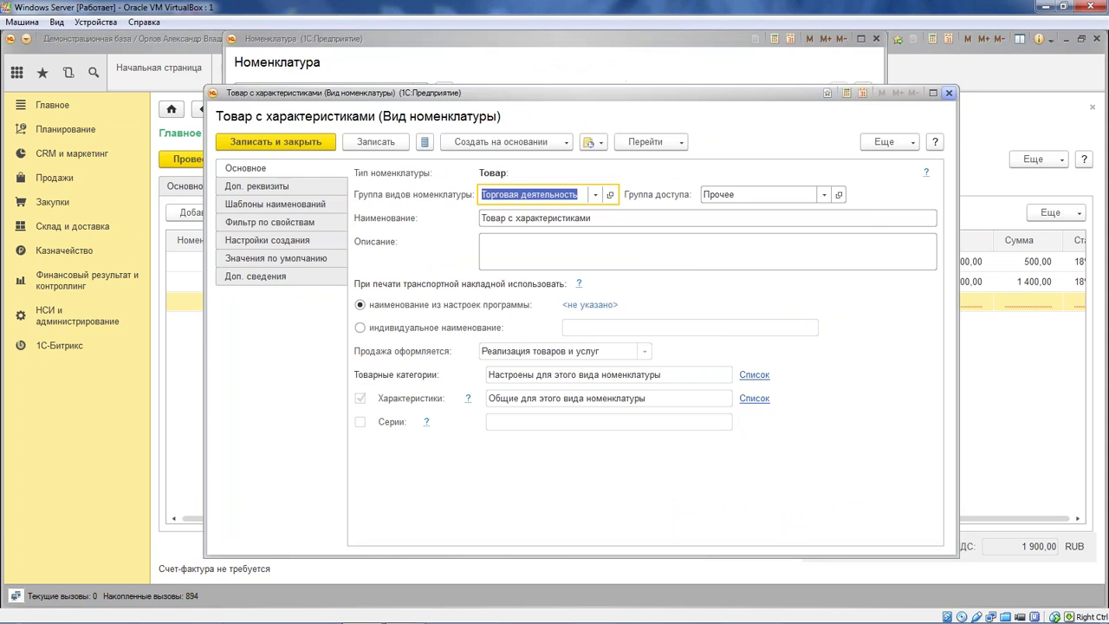
double_click(354, 172)
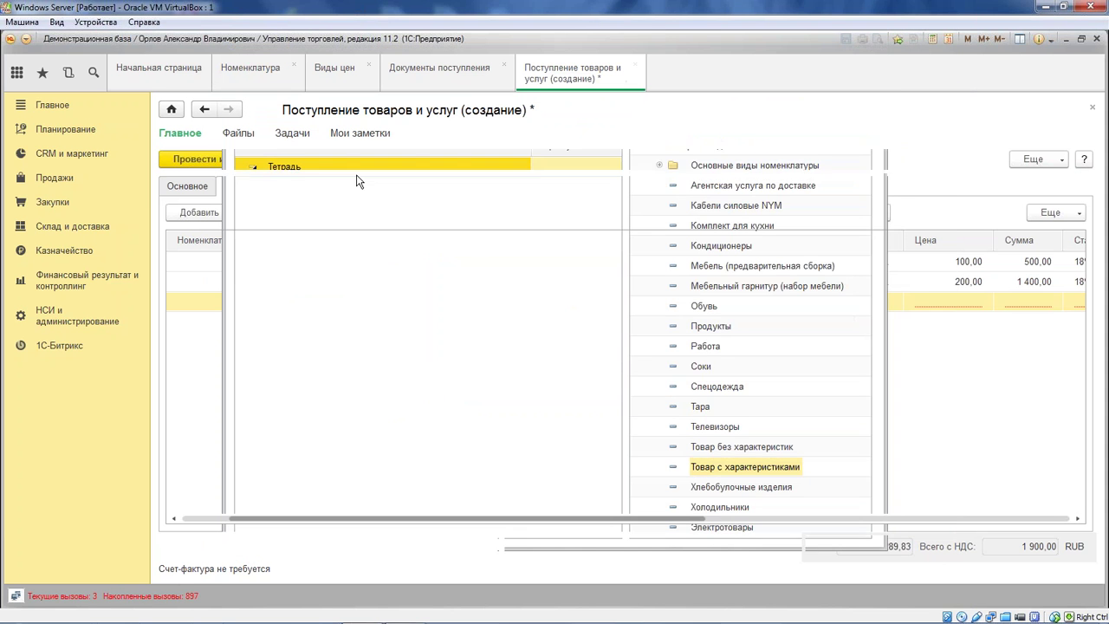
click(437, 303)
click(442, 303)
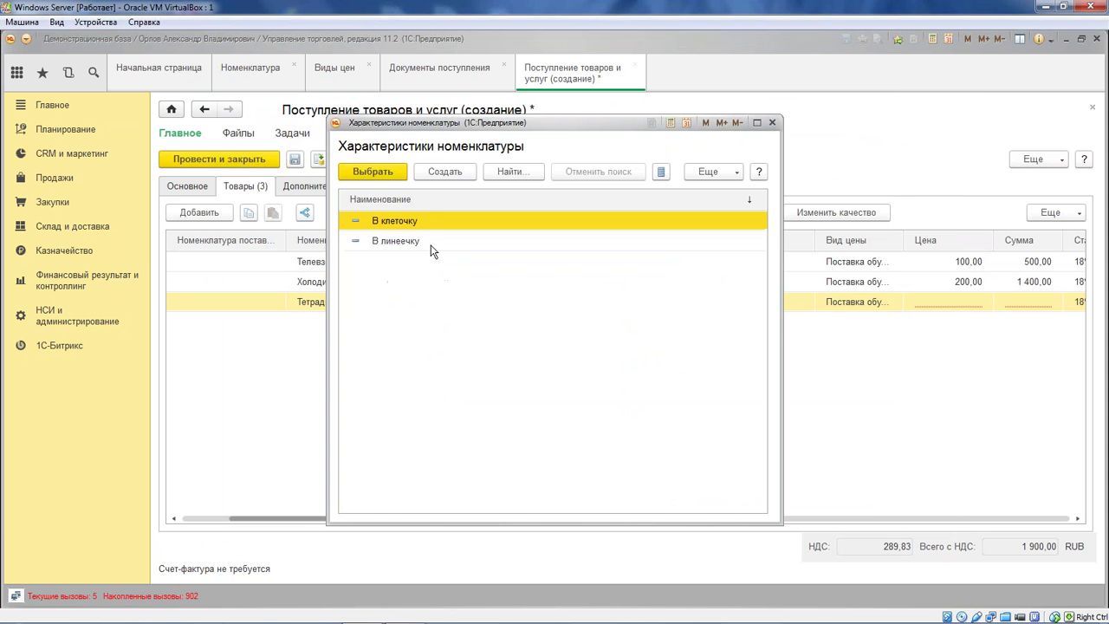
key(Return)
- Set the quantity to 100 and the price to 2 for the "В клеточку" Тетрадь row
click(682, 303)
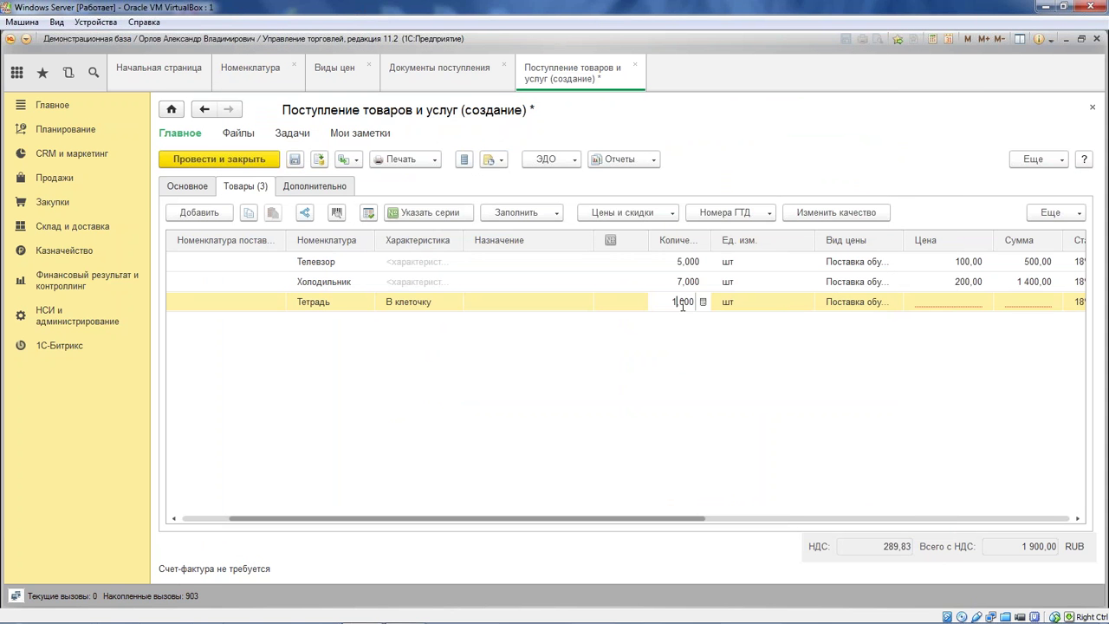
text(100)
key(Return)
click(931, 303)
text(2)
key(Return)
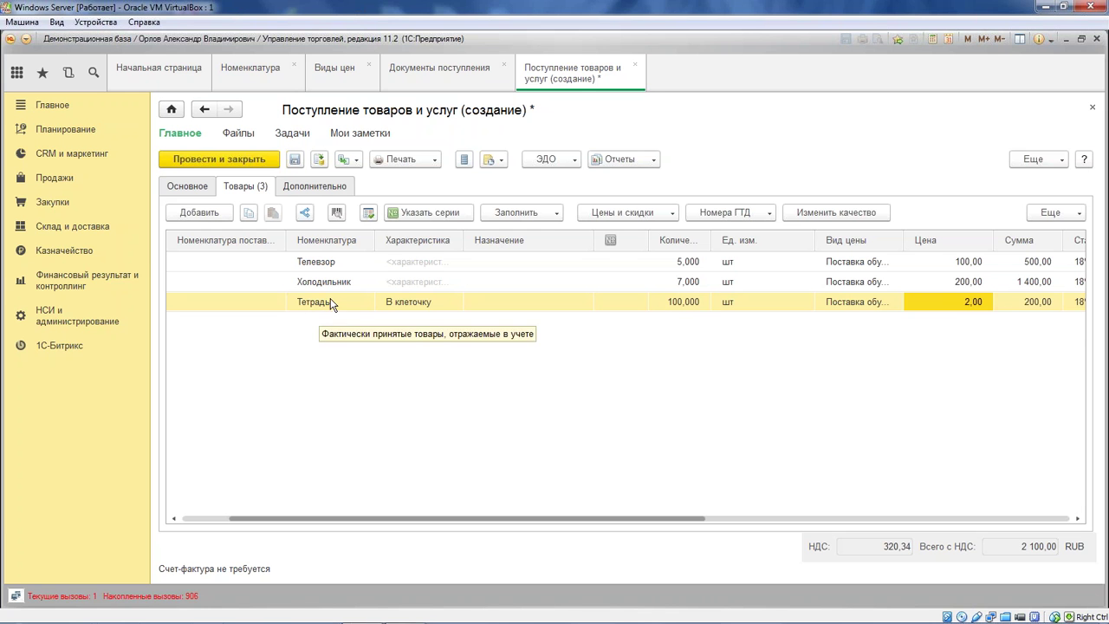
- Duplicate the Тетрадь row and change the copy's characteristic to "В линеечку"
right_click(331, 301)
click(387, 332)
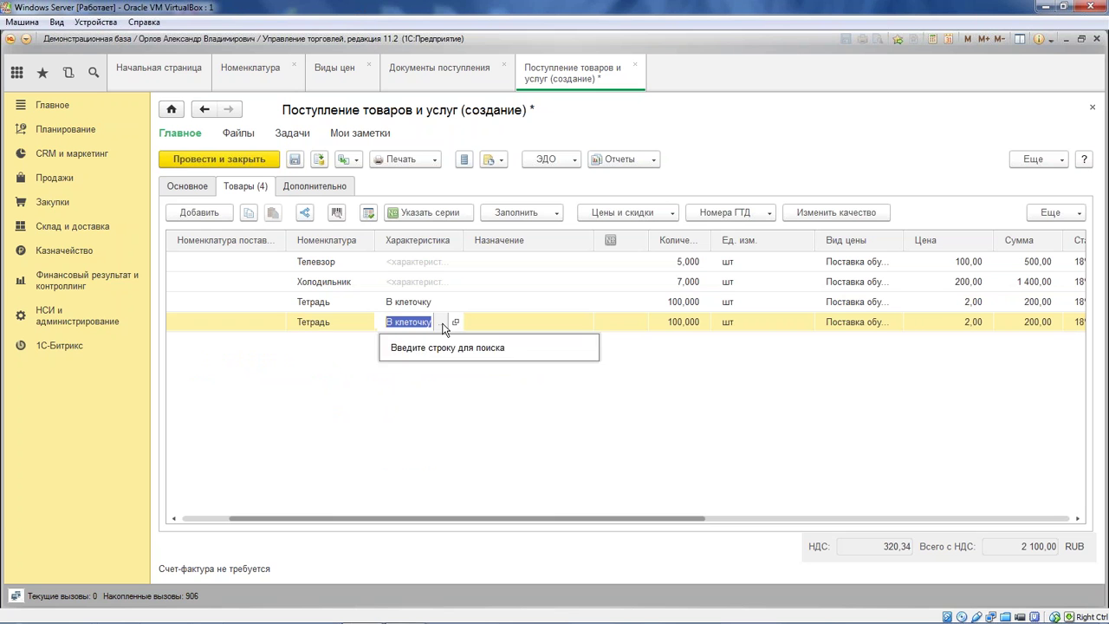
click(441, 322)
double_click(443, 238)
- Set the quantity to 200 and the price to 3 for the "В линеечку" Тетрадь row
click(678, 323)
key(BackSpace)
text(2)
click(906, 324)
text(23)
key(BackSpace)
key(BackSpace)
text(3)
key(Return)
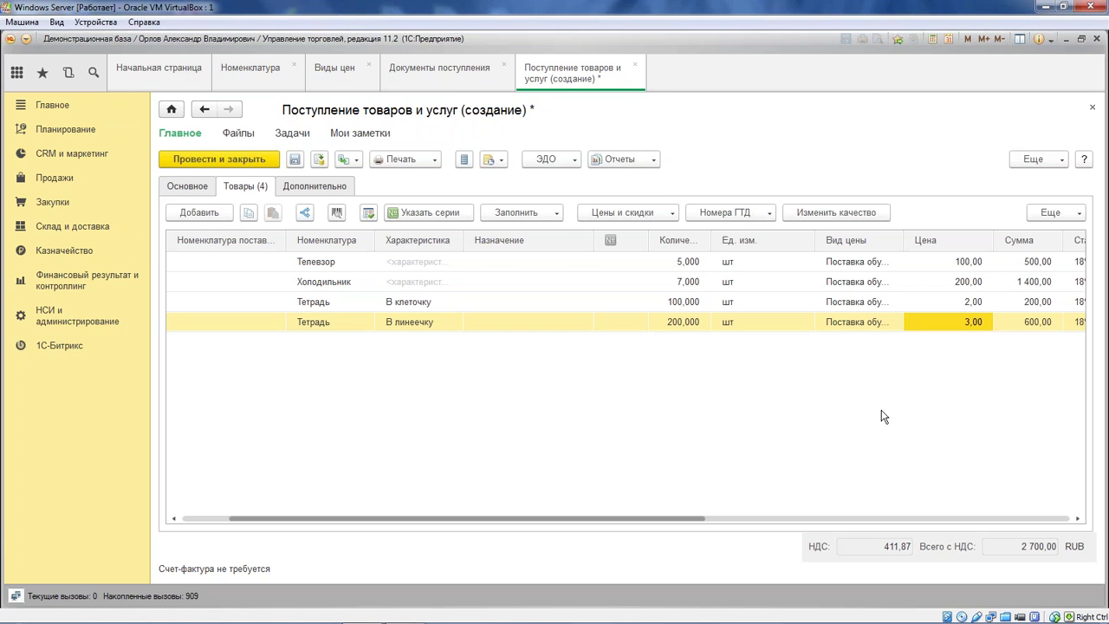
- Check the receipt's main details, post and close it, and select it in the list of receipt documents
click(196, 187)
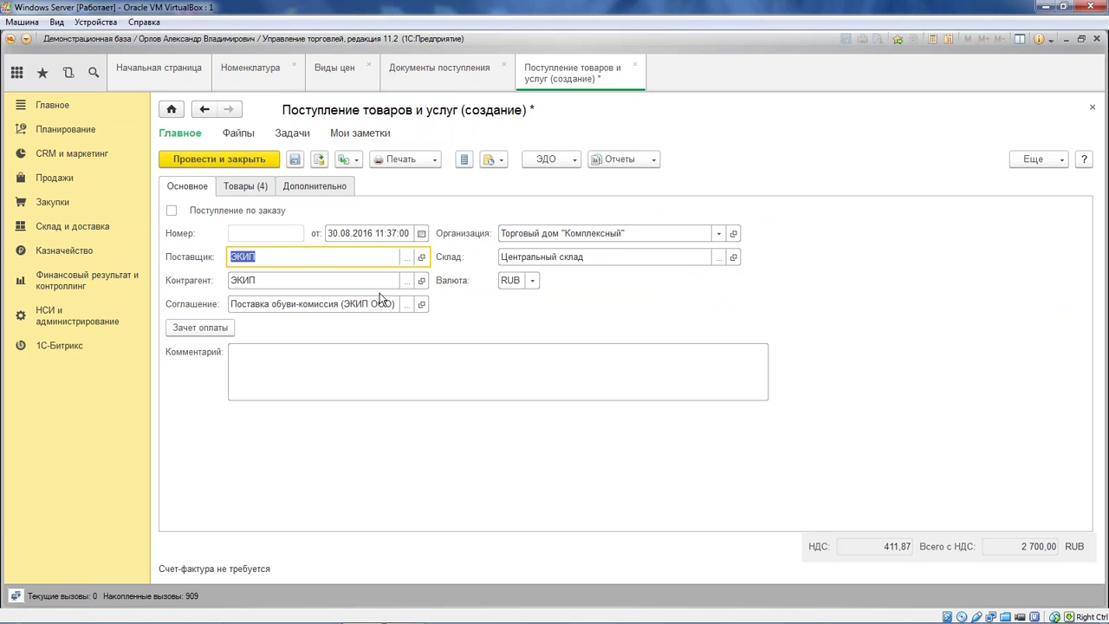
click(244, 161)
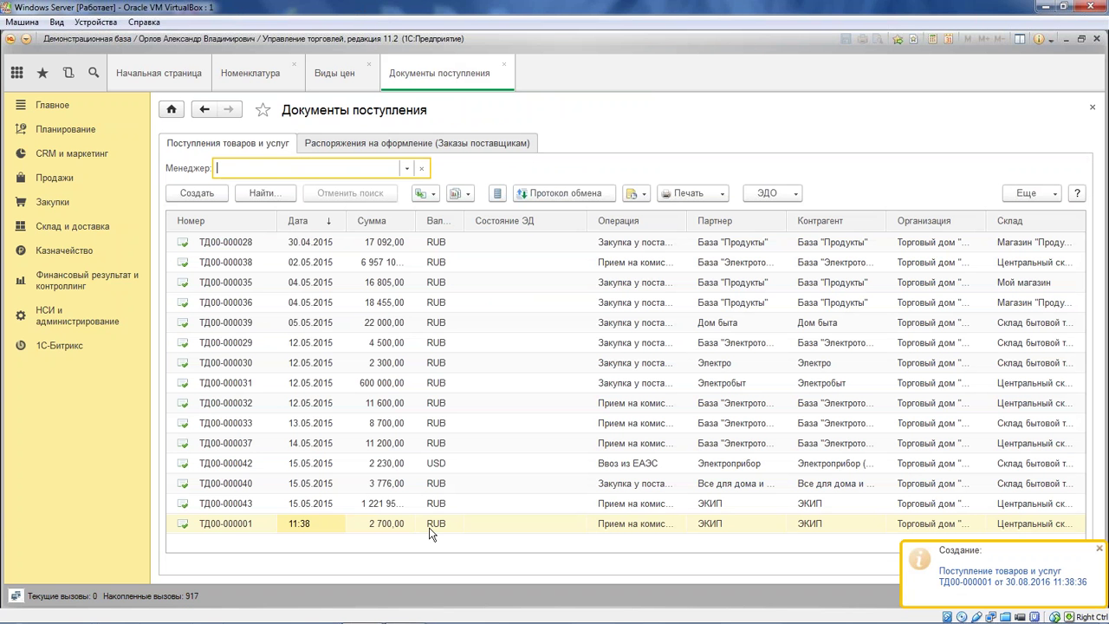
click(433, 527)
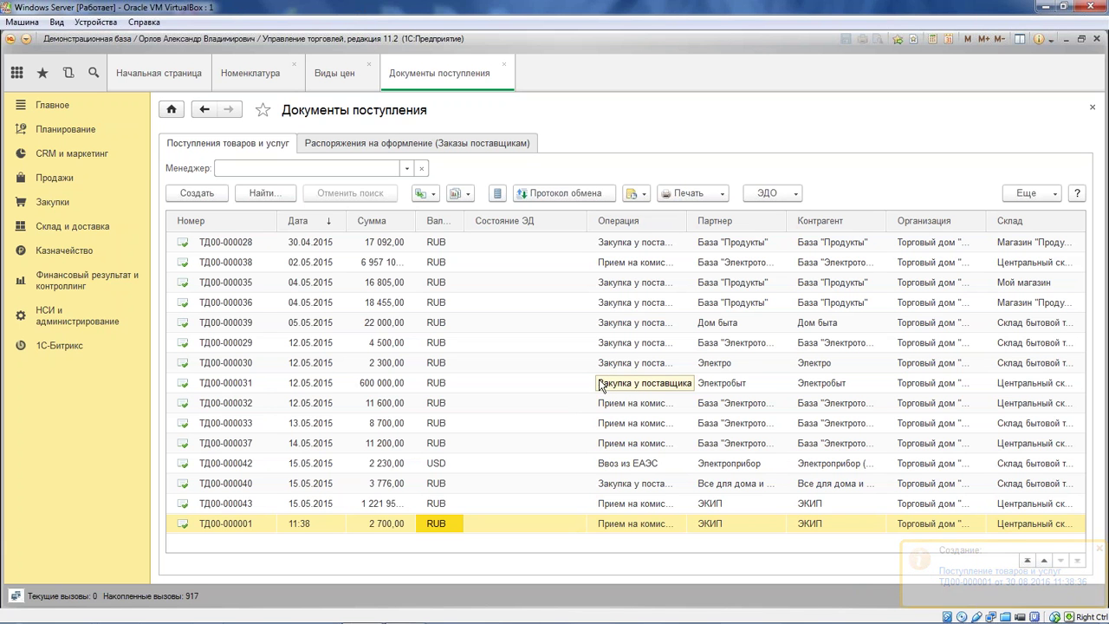
- Reopen the new ЭКИП receipt and generate its "Движения документа" report
click(468, 196)
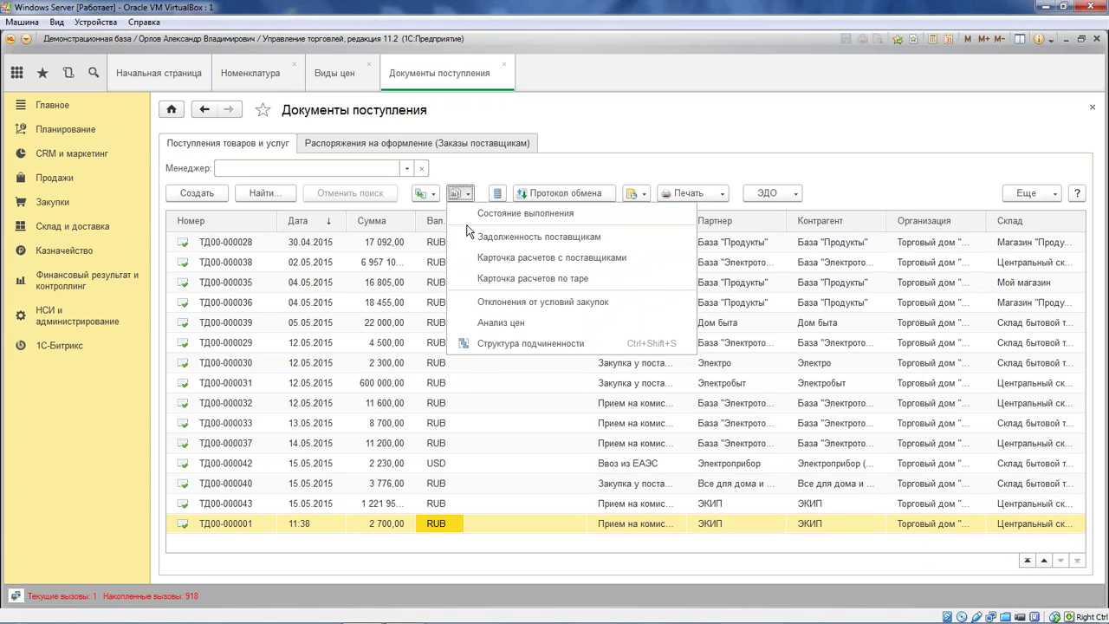
click(495, 524)
double_click(494, 524)
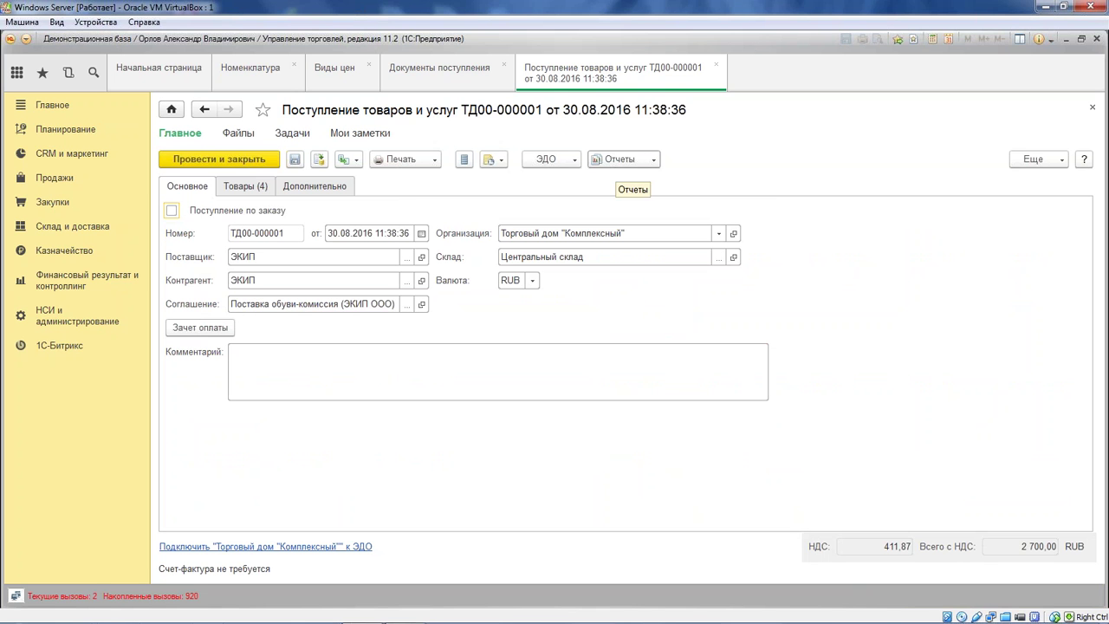
click(644, 163)
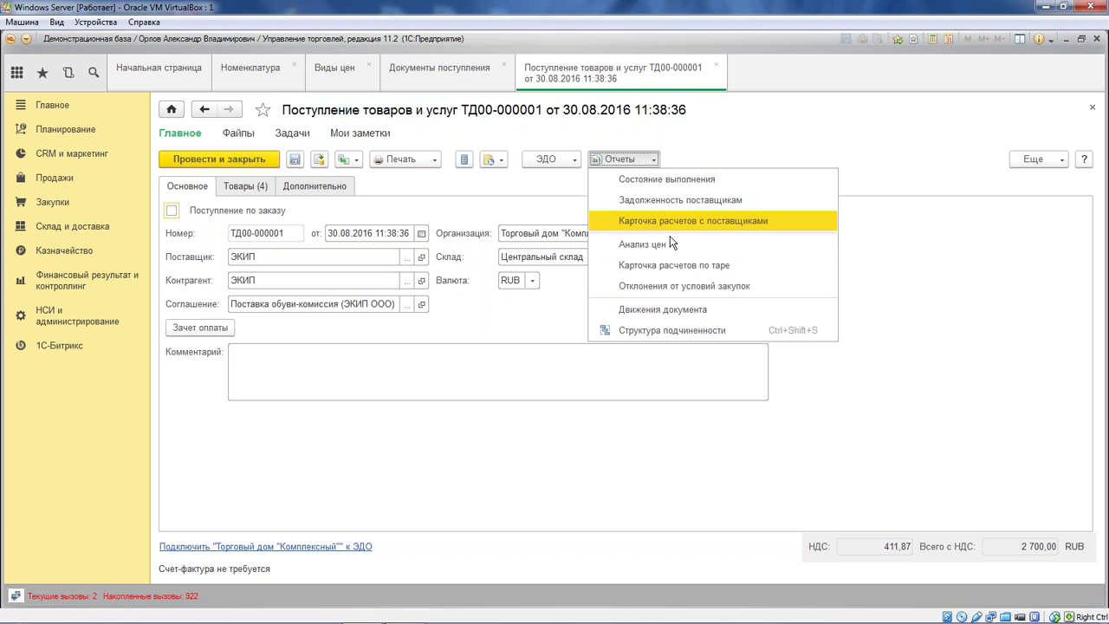
click(672, 314)
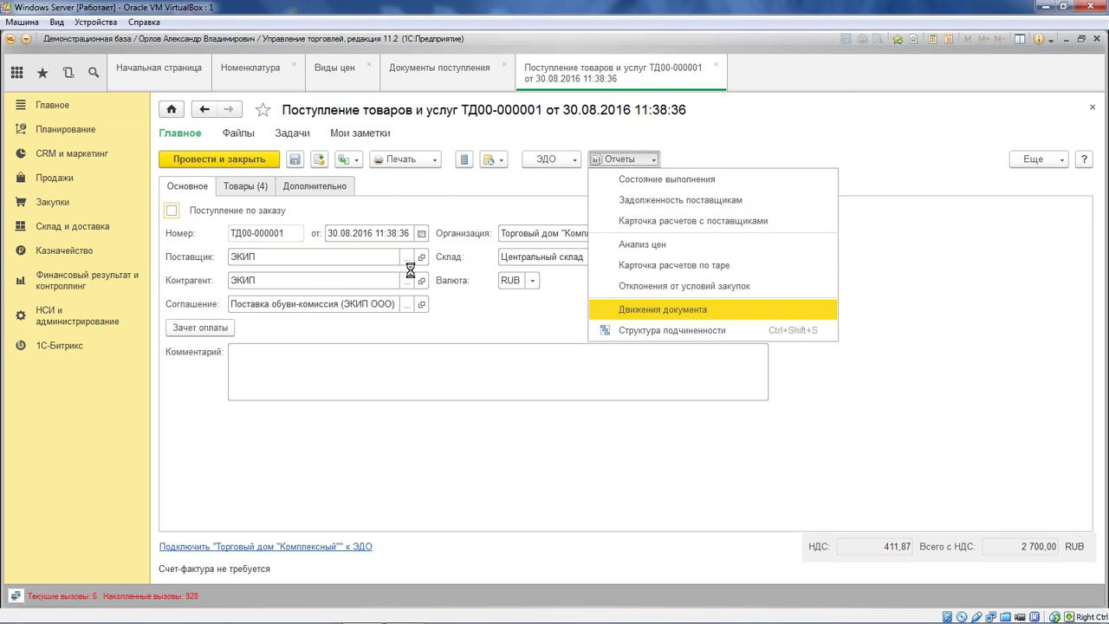
- Expand the "Свободные остатки" register, examine the movement type and quantity of each item, and close the report and the receipt
click(334, 275)
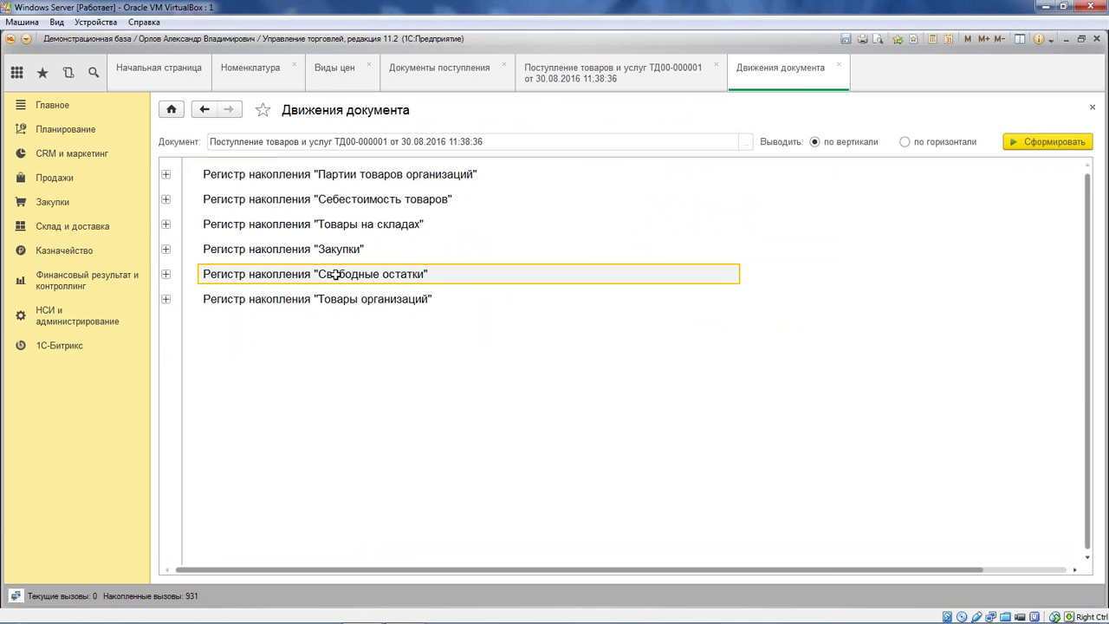
double_click(335, 276)
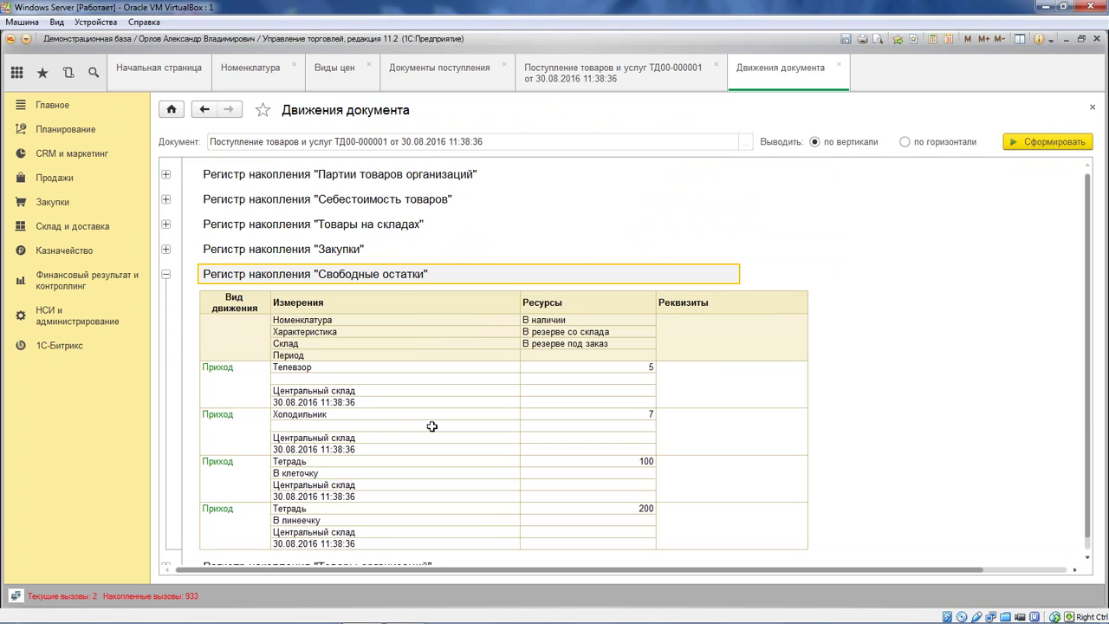
click(457, 391)
click(234, 379)
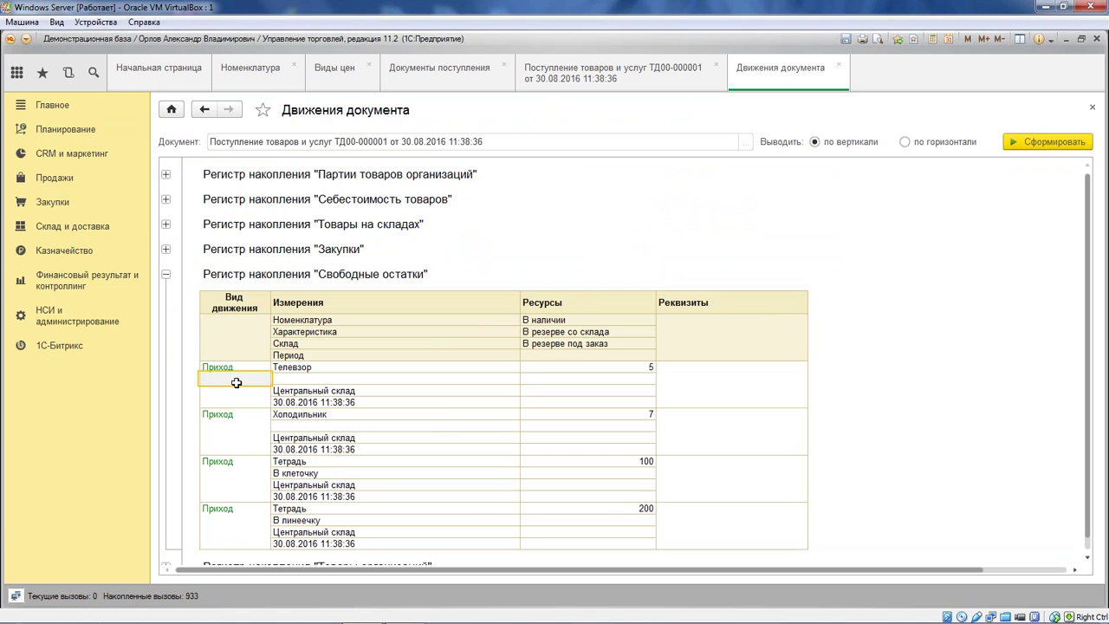
click(239, 368)
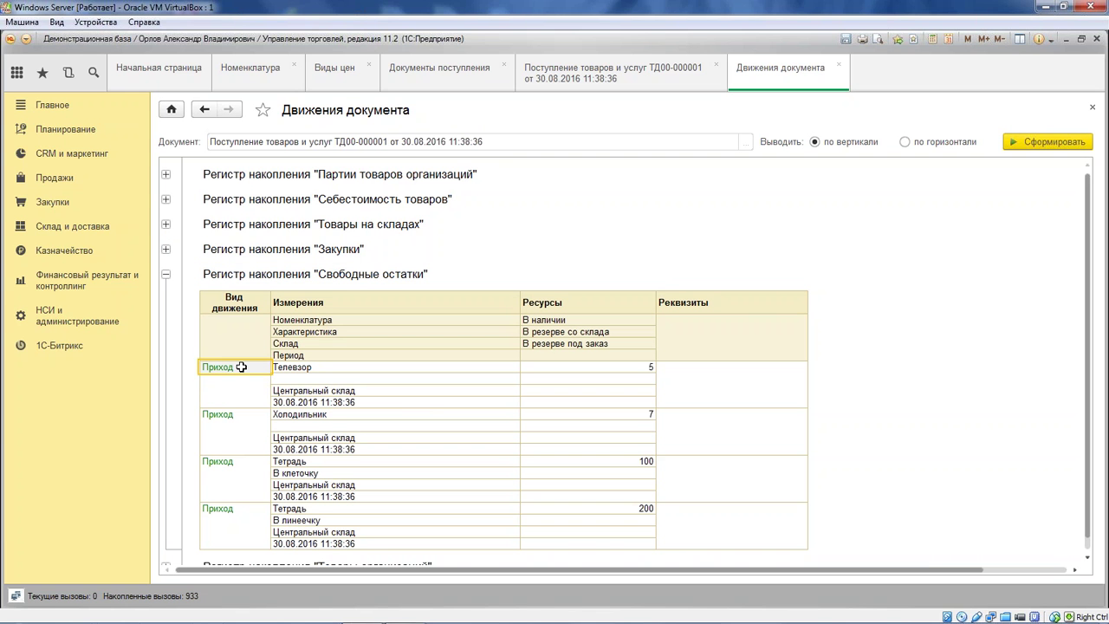
scroll(239, 367, down, 1)
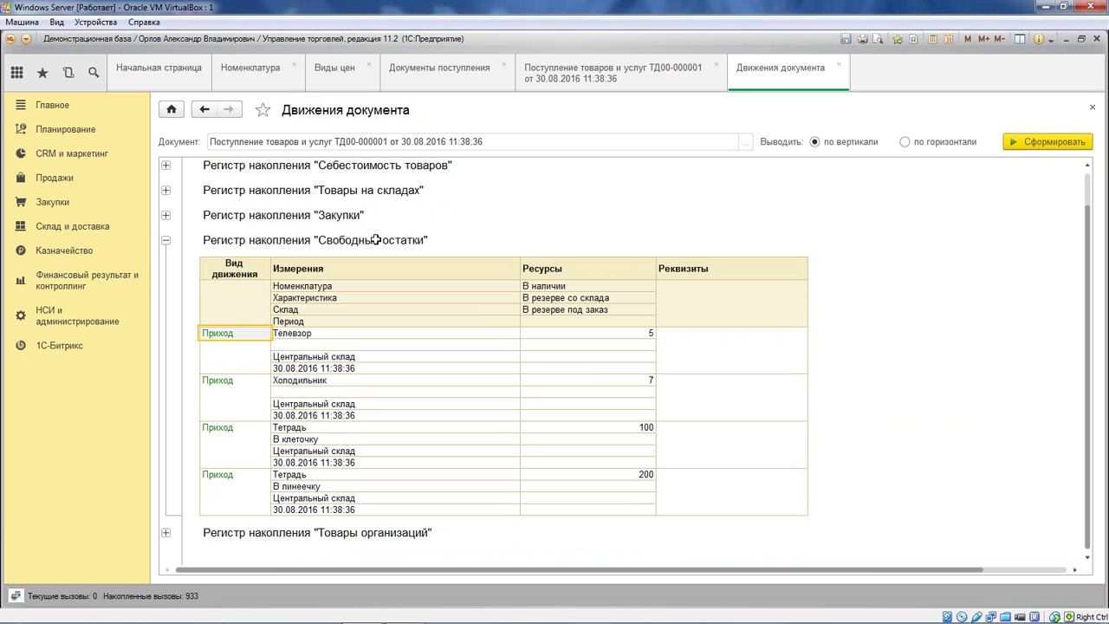
click(246, 382)
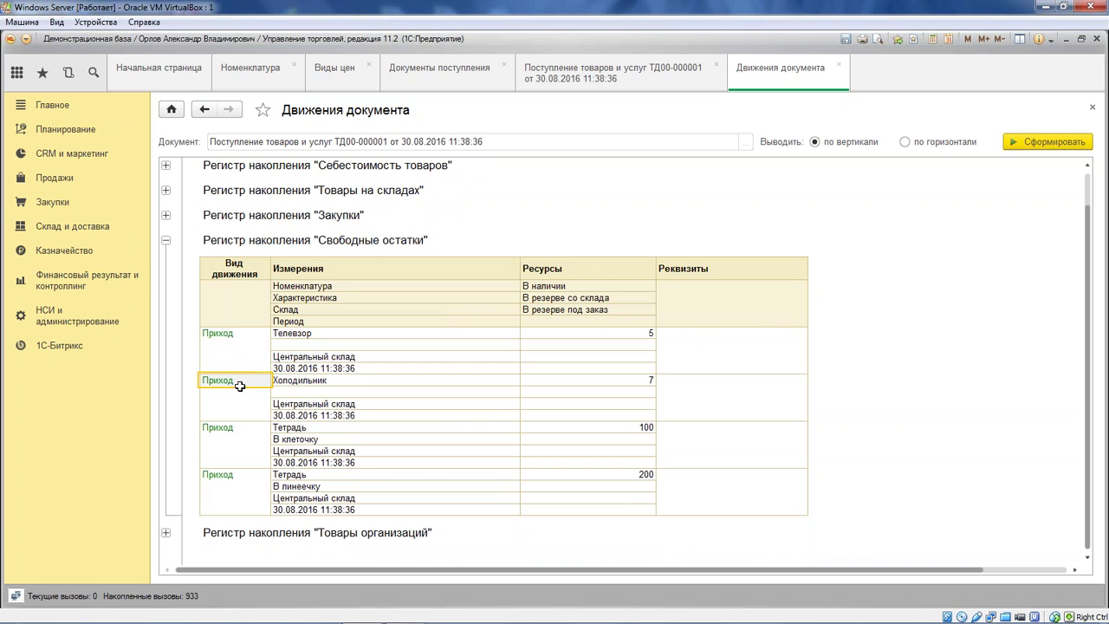
click(629, 352)
click(647, 335)
click(624, 382)
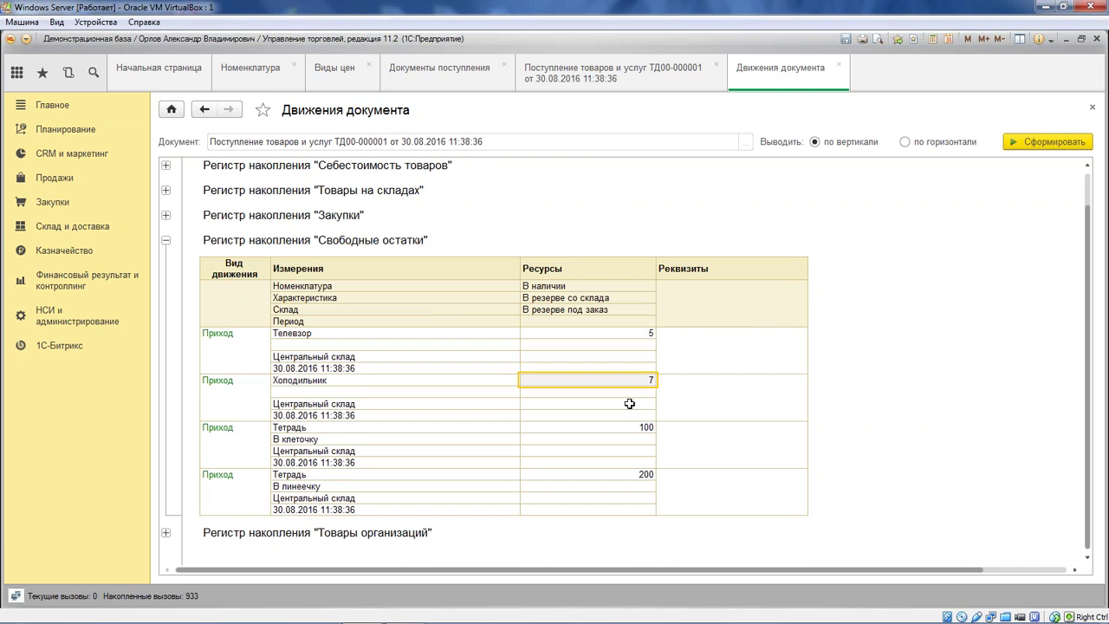
click(839, 67)
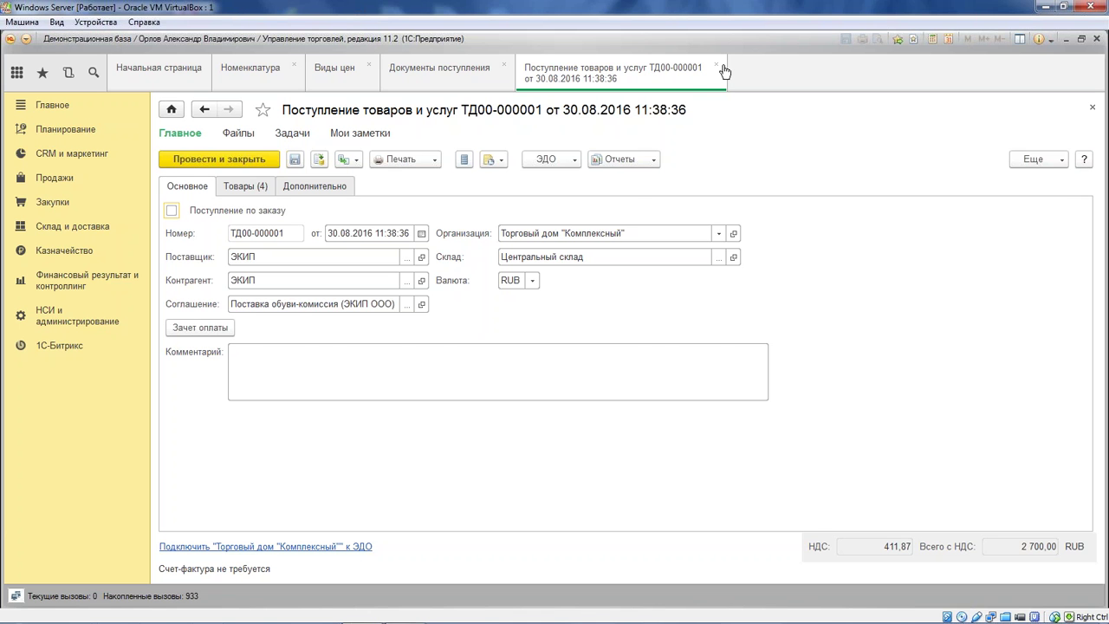
click(717, 67)
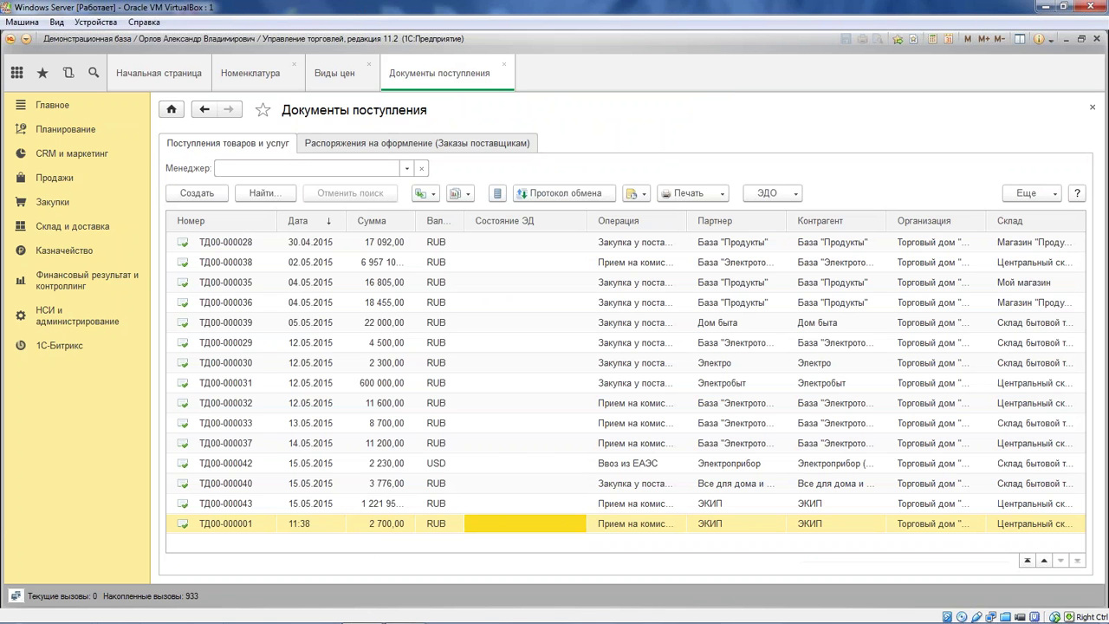
- Create a site exchange node in the online store exchange settings named "Выгрузка товаров", with uploading to the site as its destination
click(55, 345)
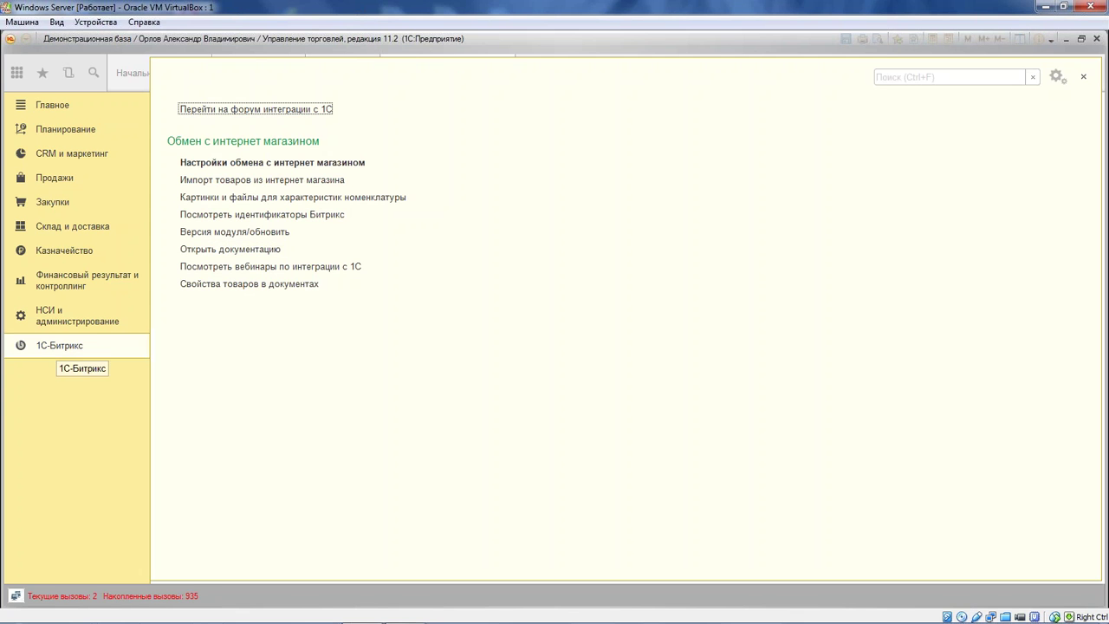
click(270, 163)
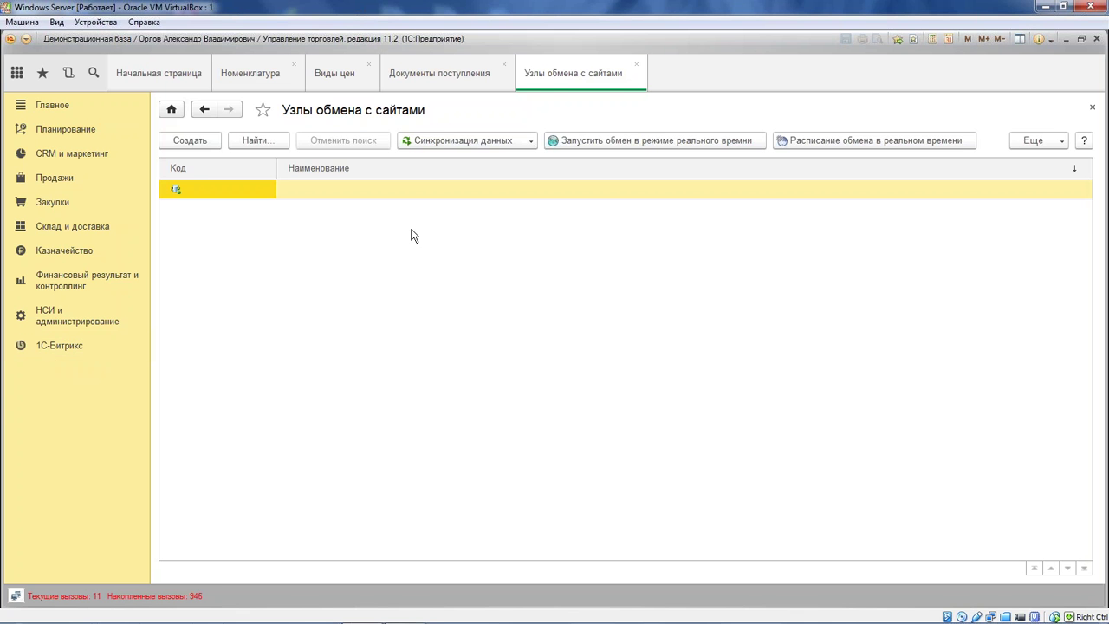
click(201, 141)
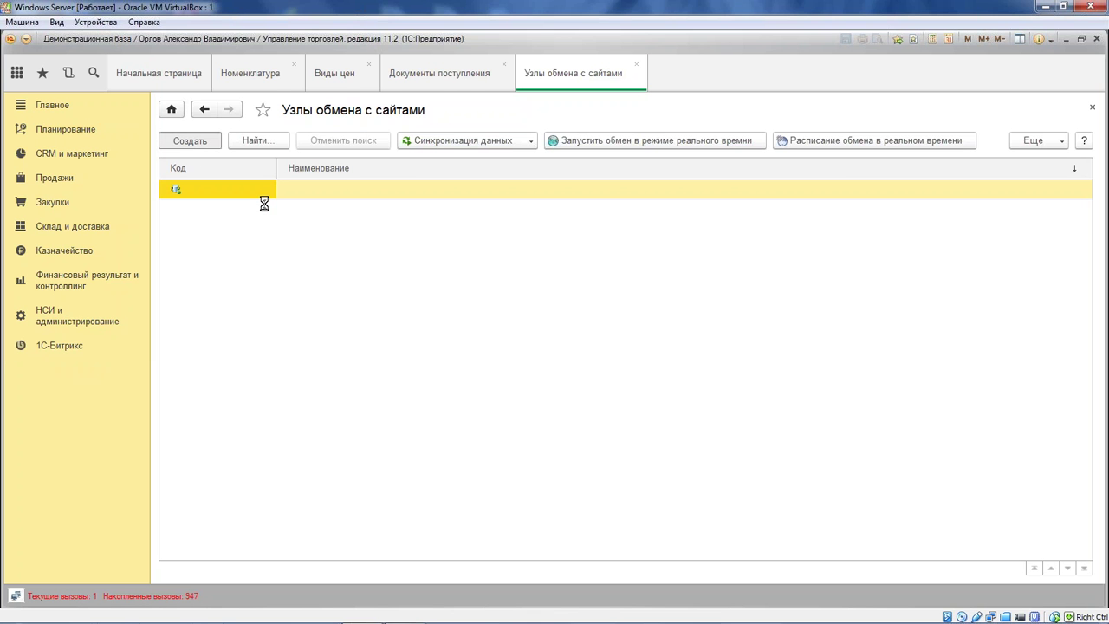
text(Выгрузка това)
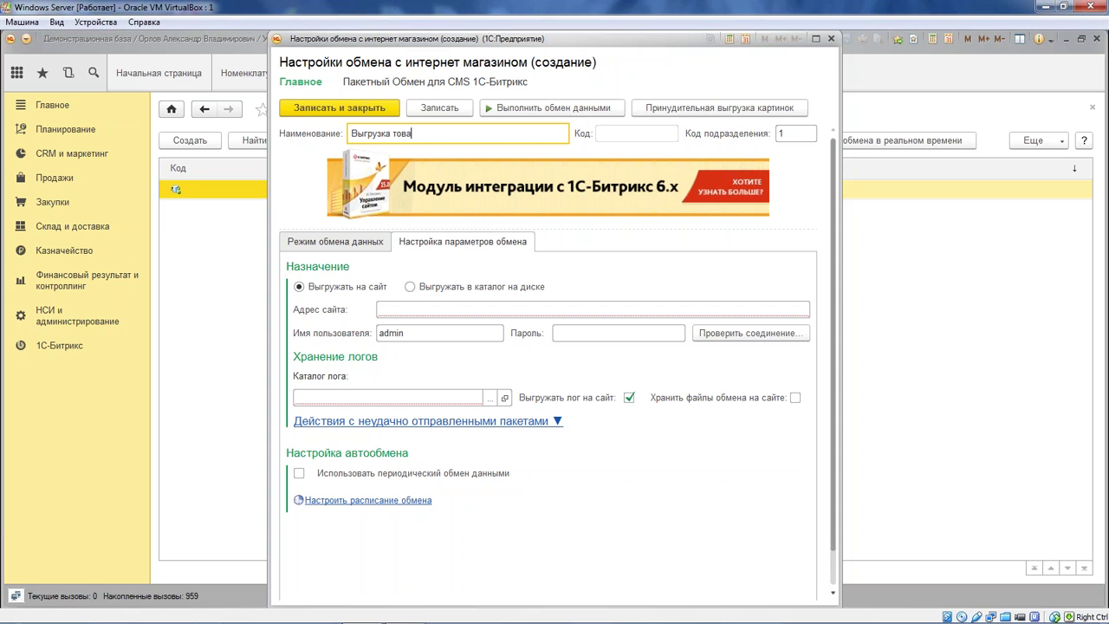
text(ров)
click(364, 290)
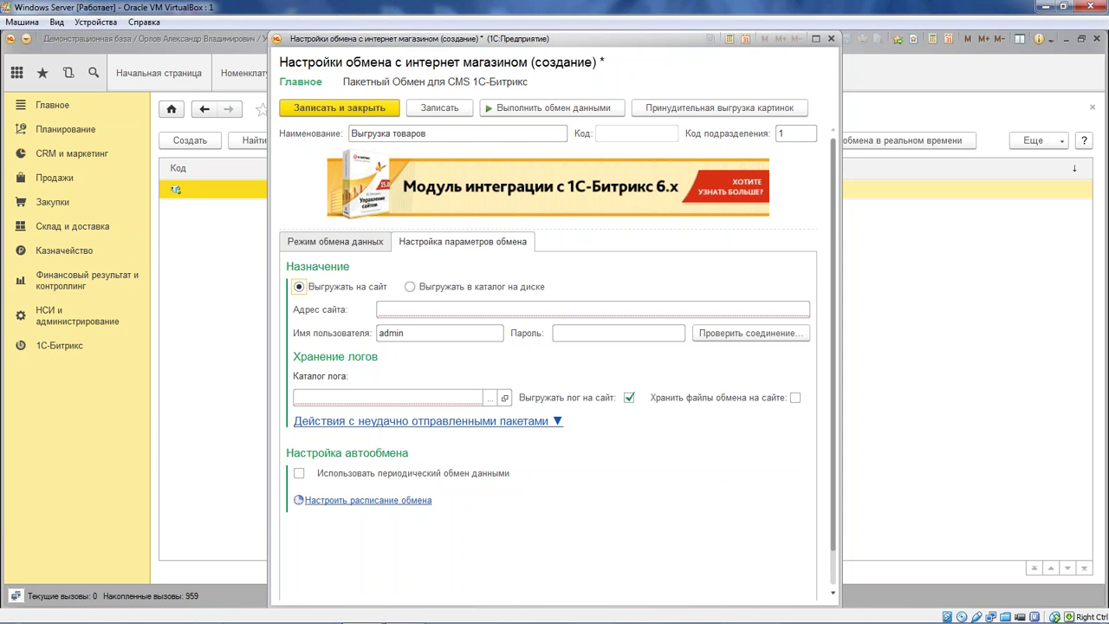
key(alt+Tab)
click(634, 306)
key(alt+Tab)
key(Tab)
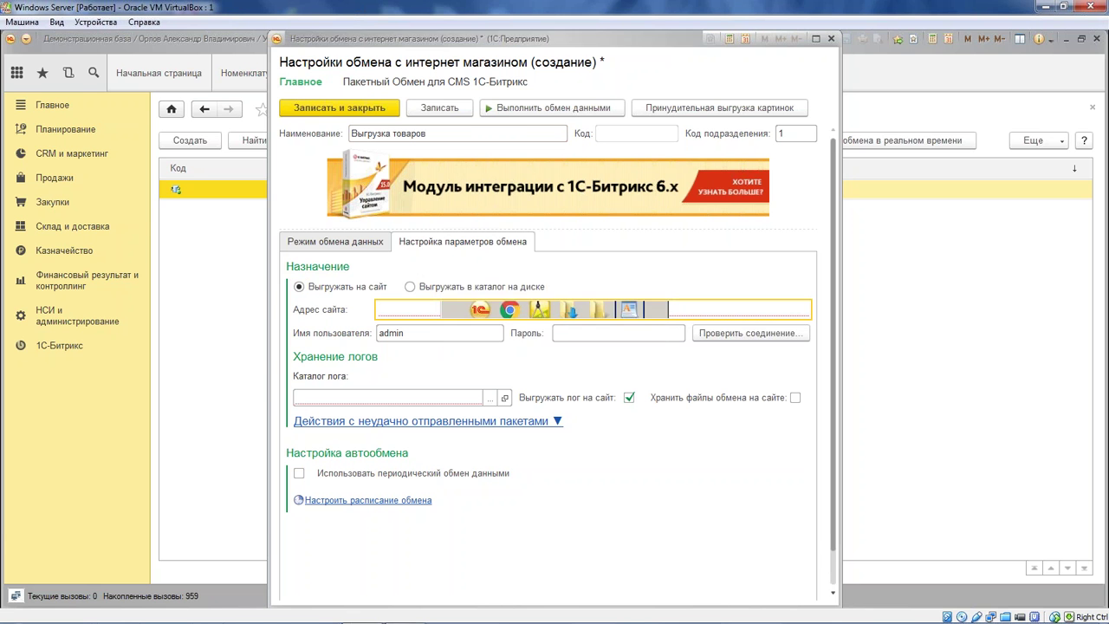
click(1077, 36)
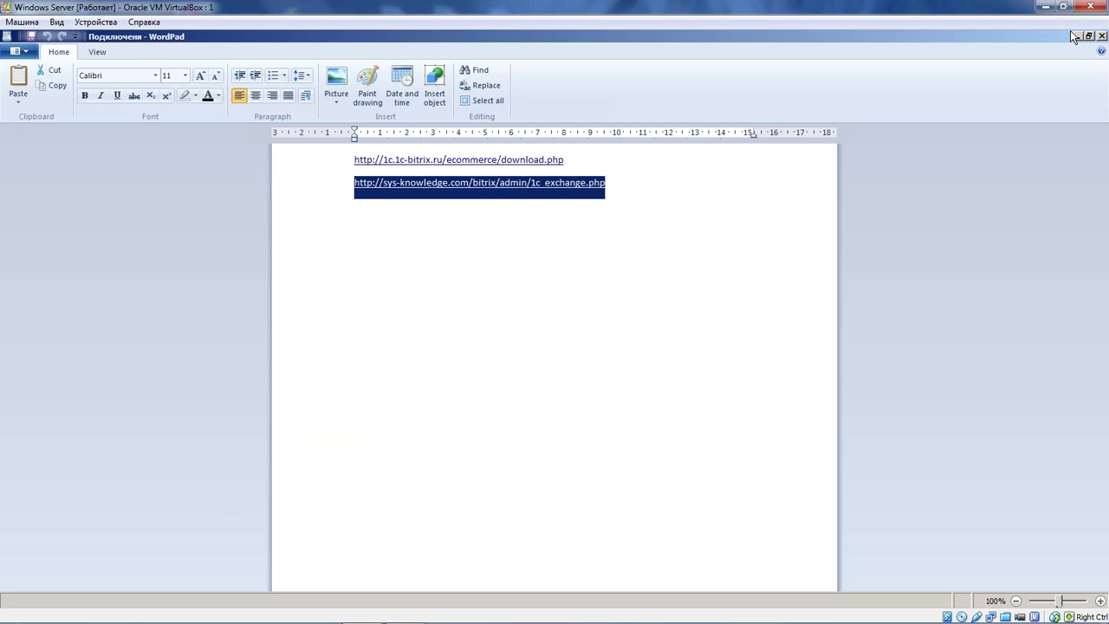
text(http://sys-knowledge.com/bitrix/admin/1c_exchange.php)
- Check the site login's user name and enter the account password for the connection
click(613, 332)
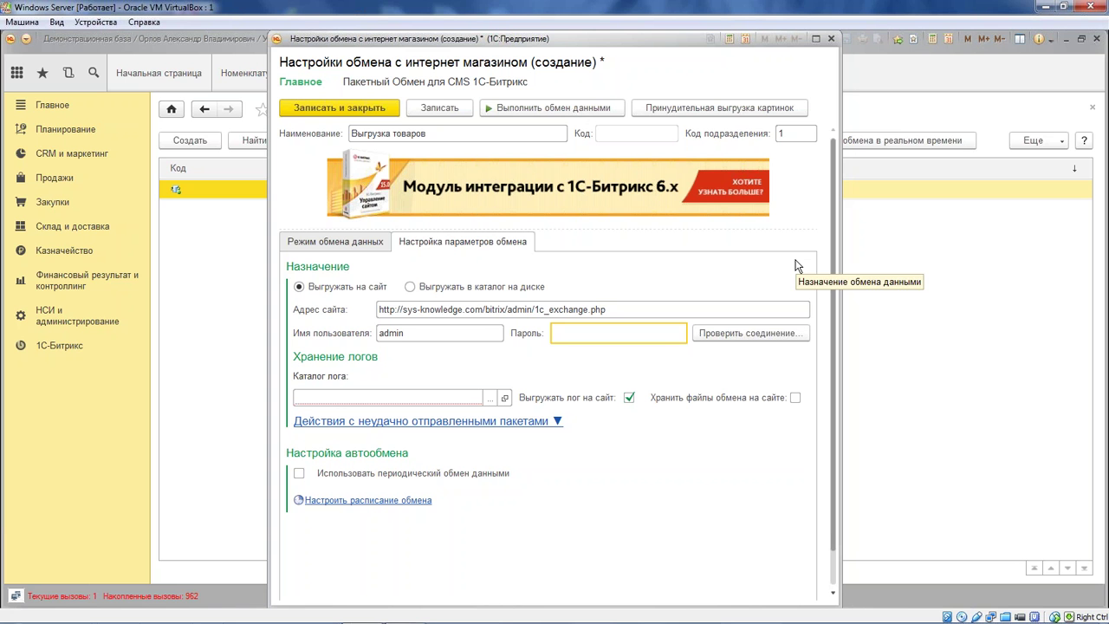
click(488, 333)
click(482, 334)
text(s)
key(BackSpace)
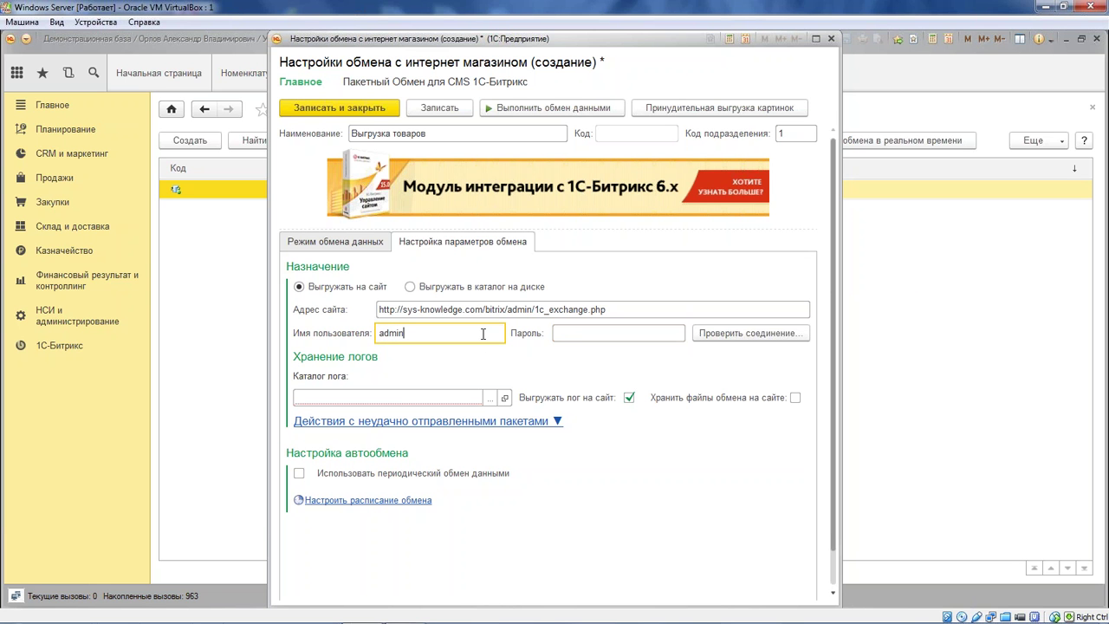
key(Tab)
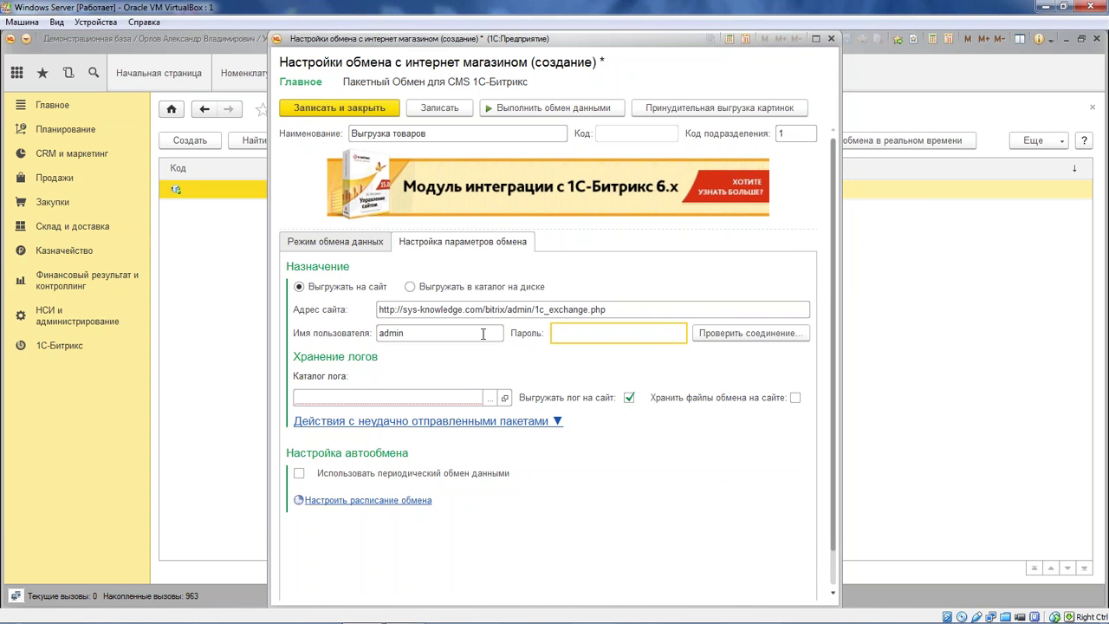
text(***************)
key(Tab)
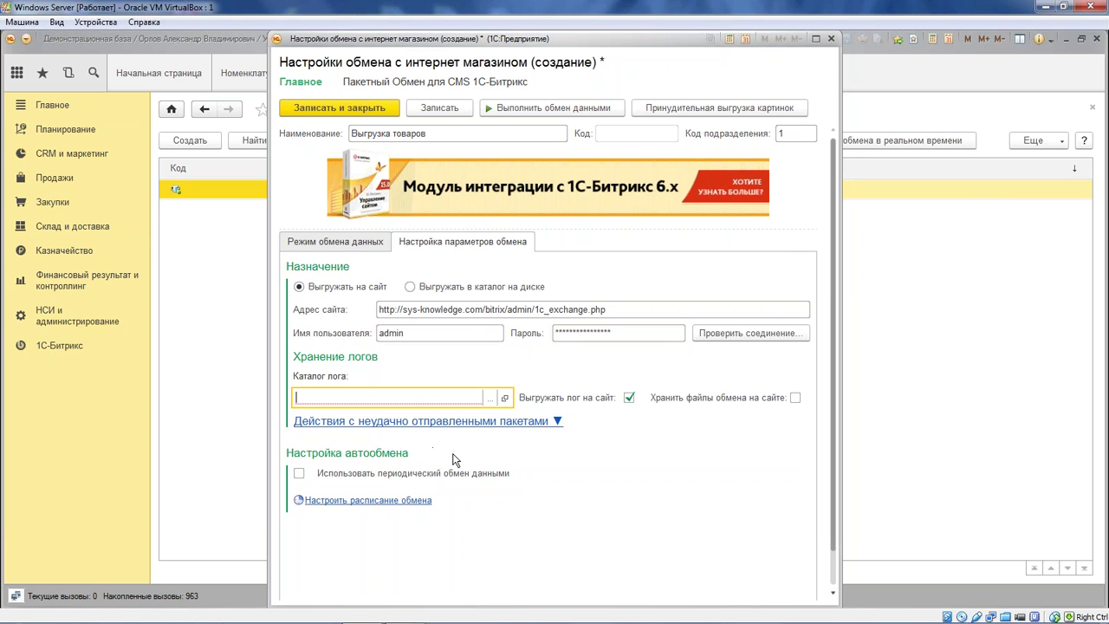
- Set the log catalog to the Картинки folder and deactivate "Обмен документами" in the exchange mode settings
click(490, 398)
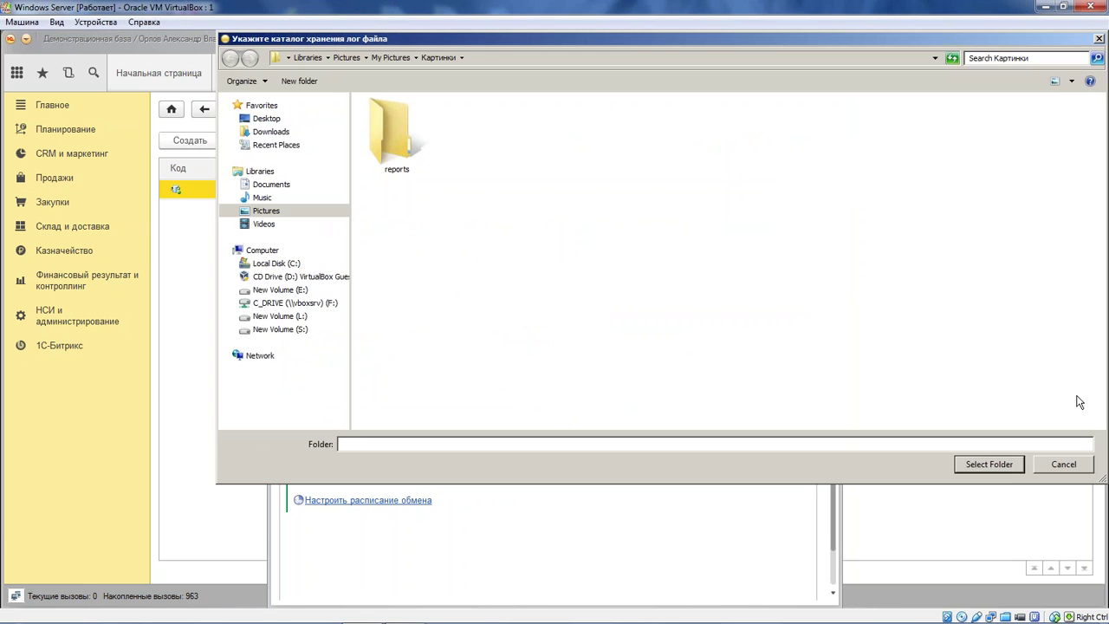
click(1002, 468)
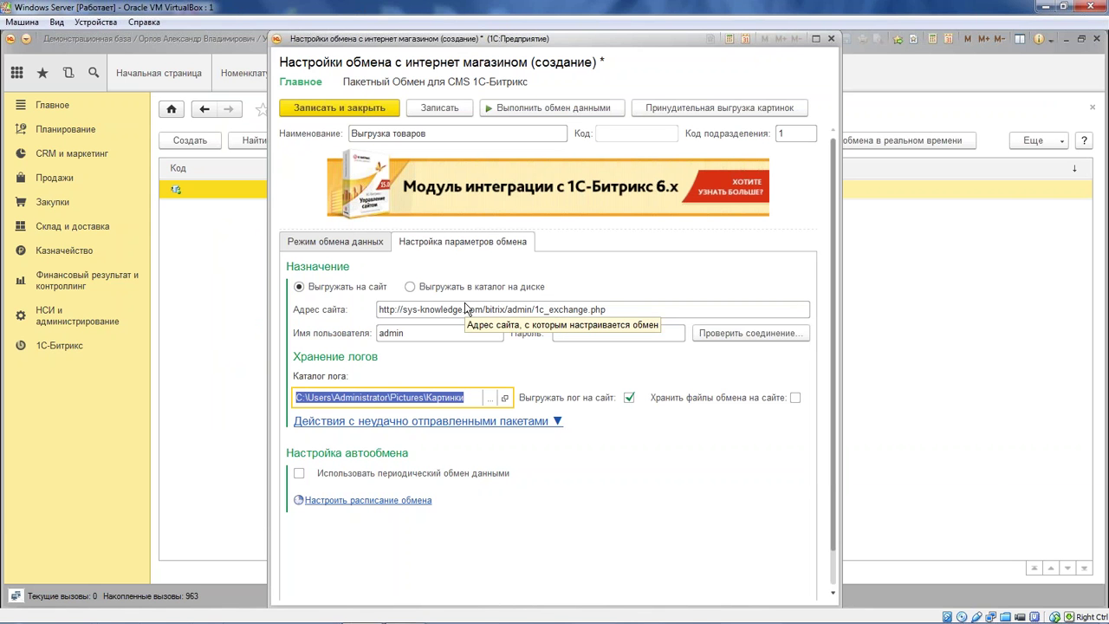
click(346, 241)
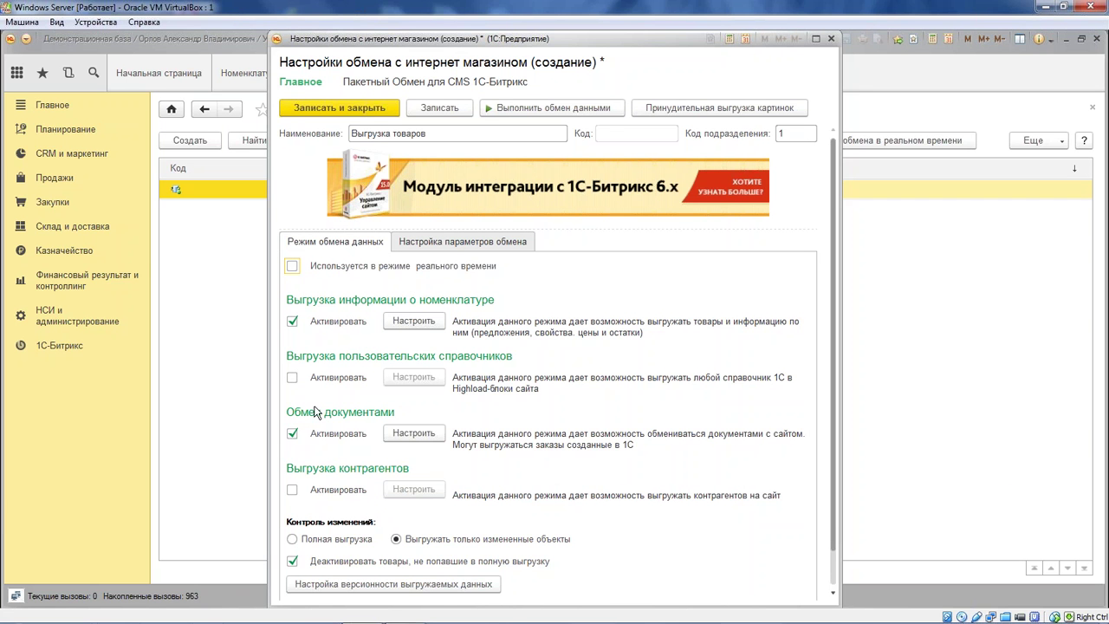
click(292, 434)
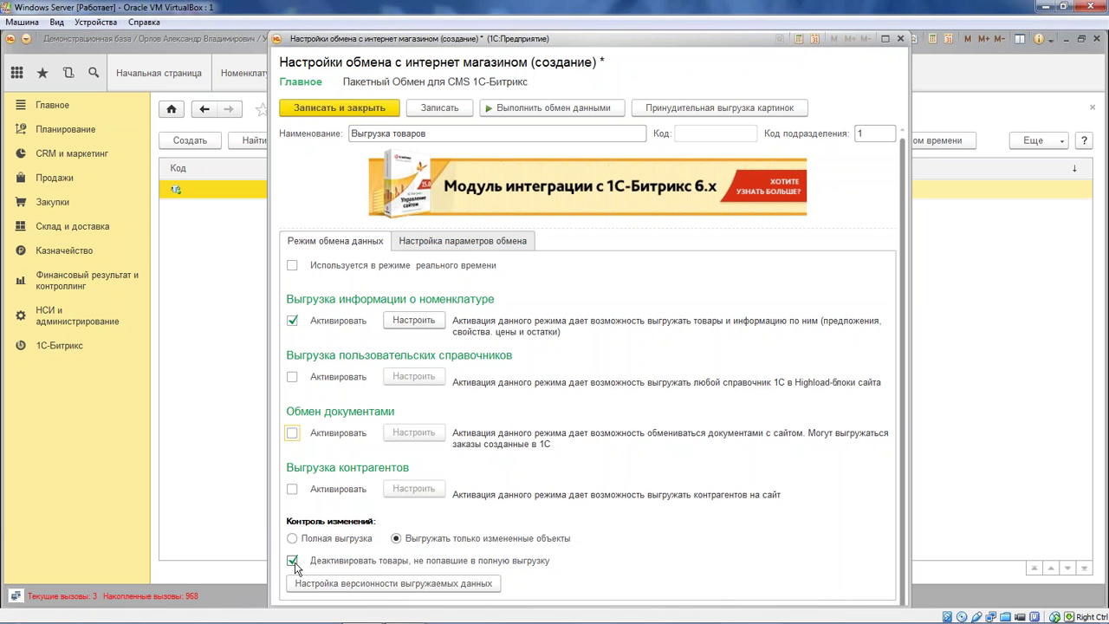
- Enable "Выполнять полную выгрузку принудительно" in the settings for unsuccessfully sent packets
click(475, 248)
click(429, 421)
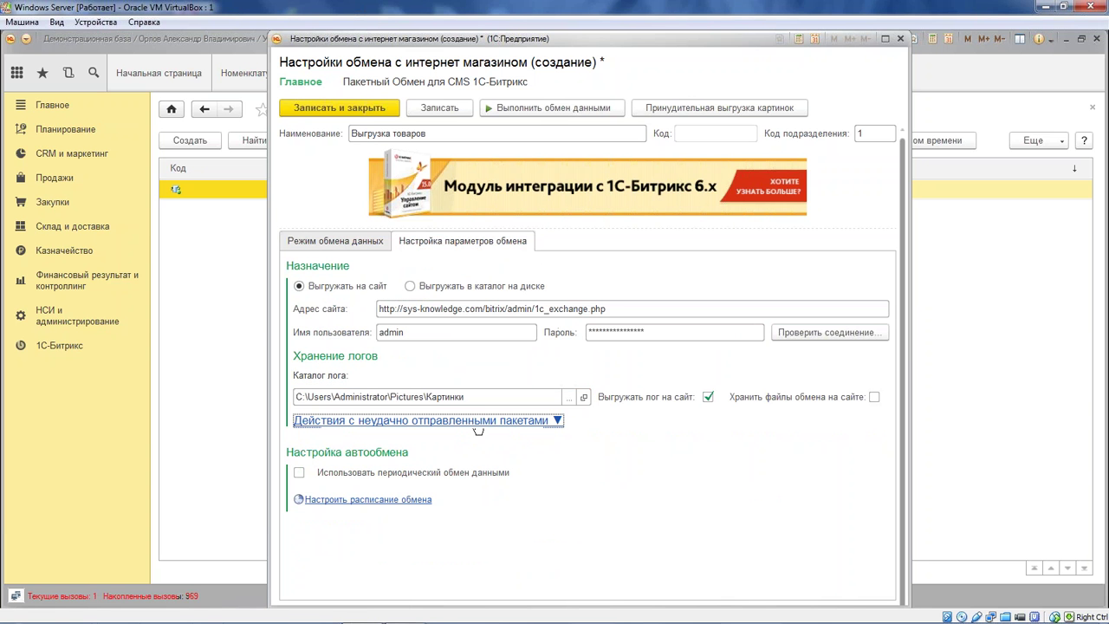
click(653, 510)
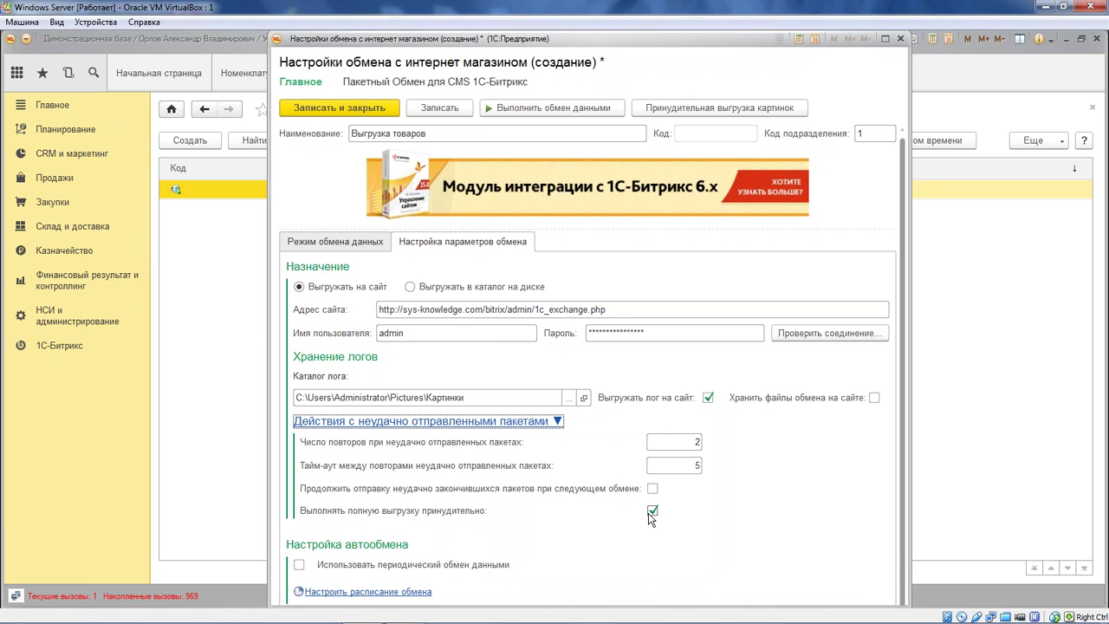
- Open the item information upload settings and start configuring the group tree of "Основной каталог товаров"
click(351, 249)
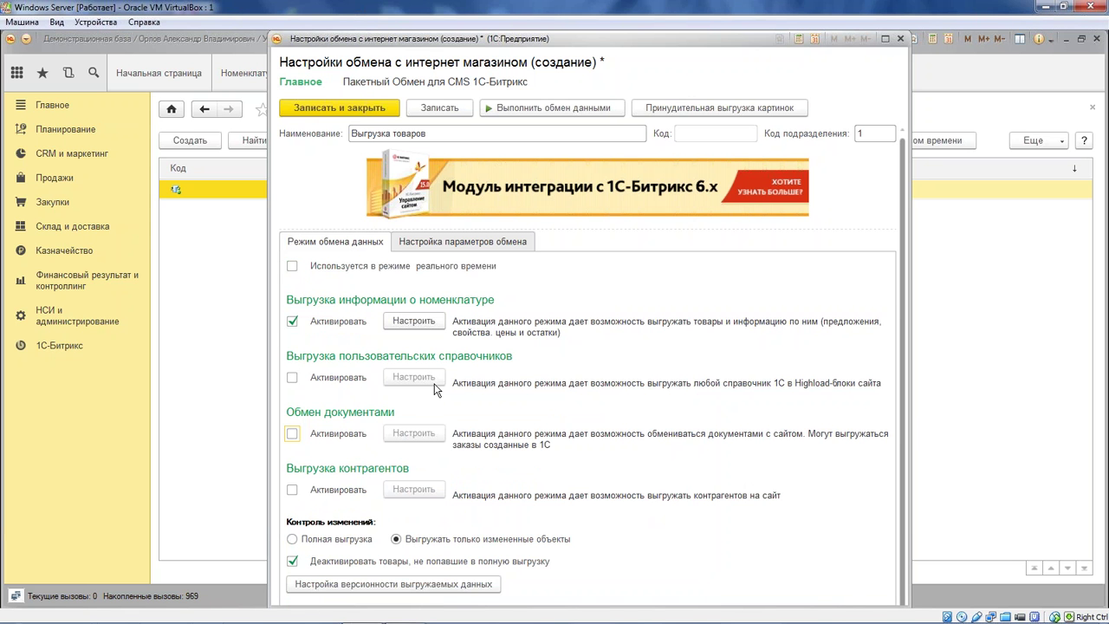
click(414, 322)
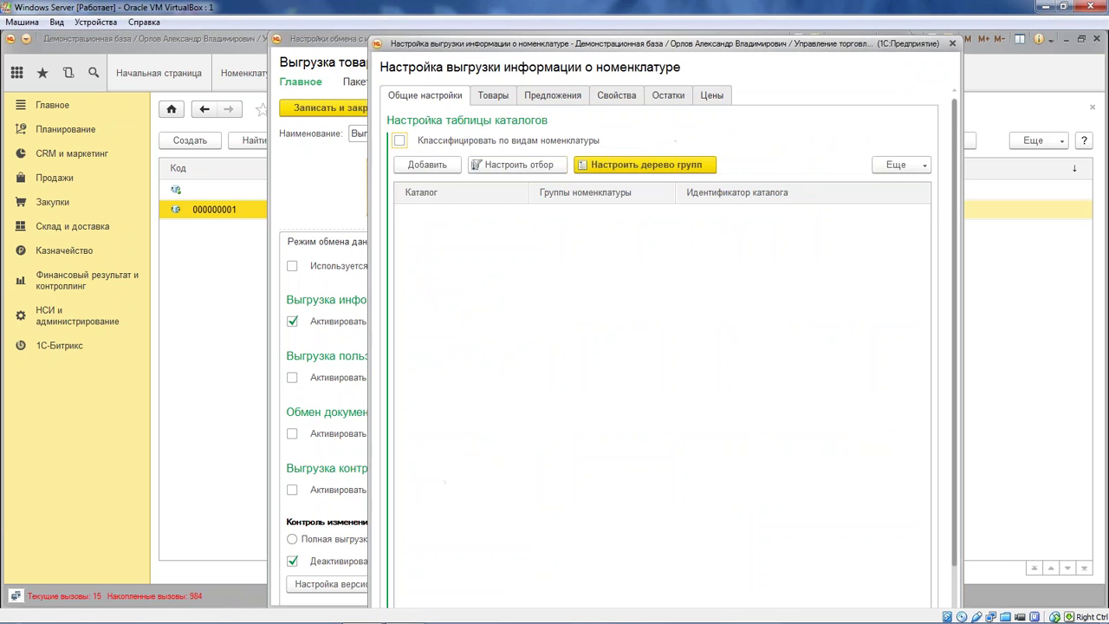
click(483, 218)
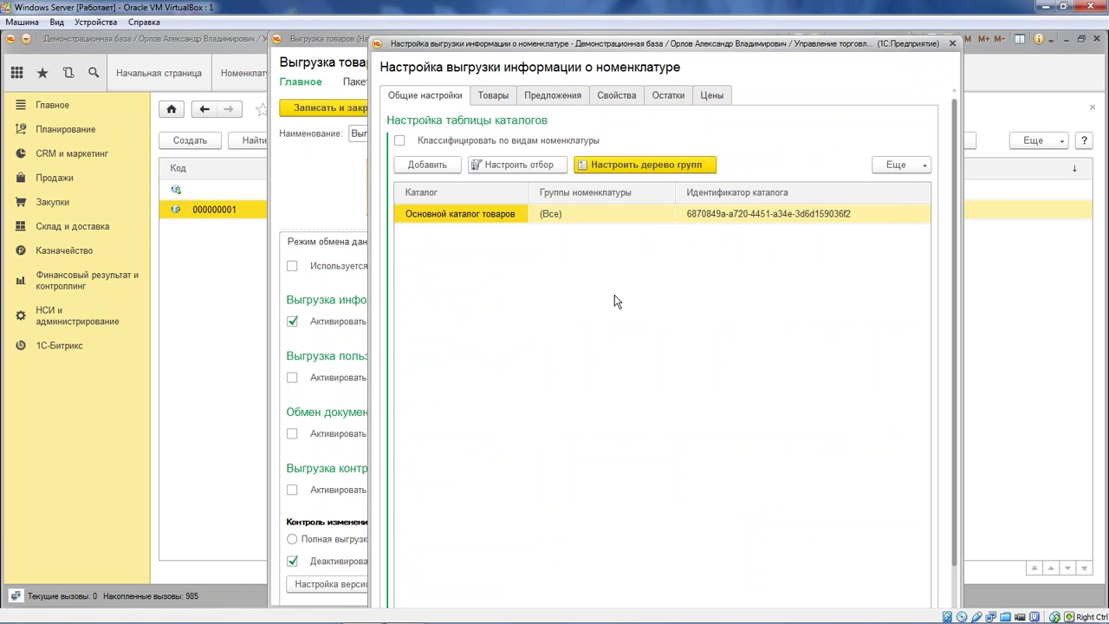
click(639, 162)
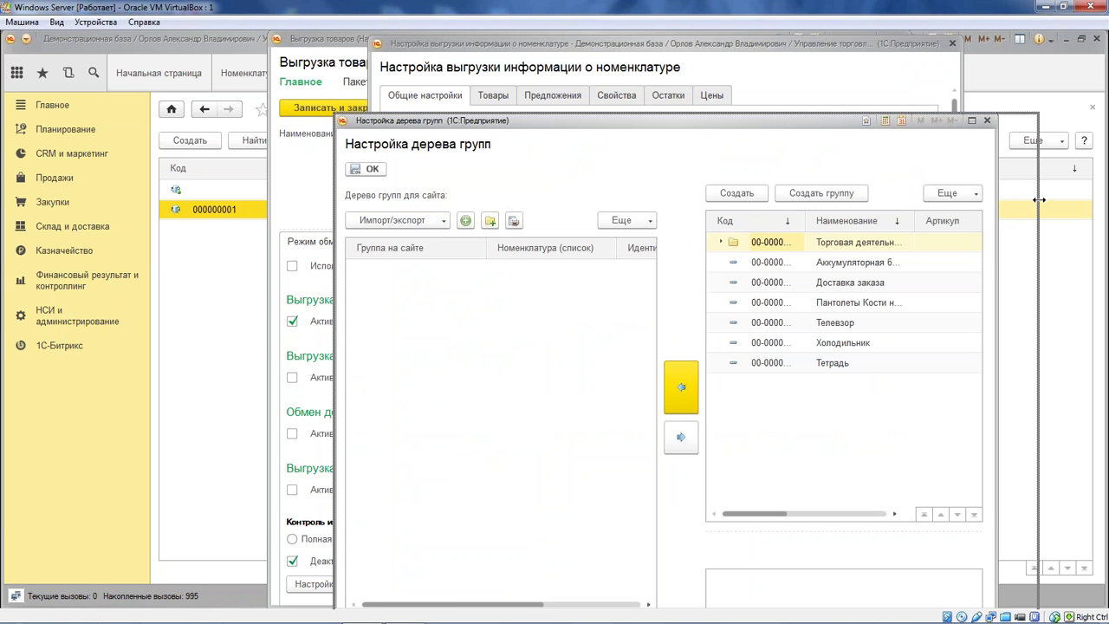
- Enlarge and reposition the group tree window, and look over the Телевзор, Холодильник and Тетрадь items in the item list
drag(334, 251, 112, 317)
click(758, 325)
click(769, 336)
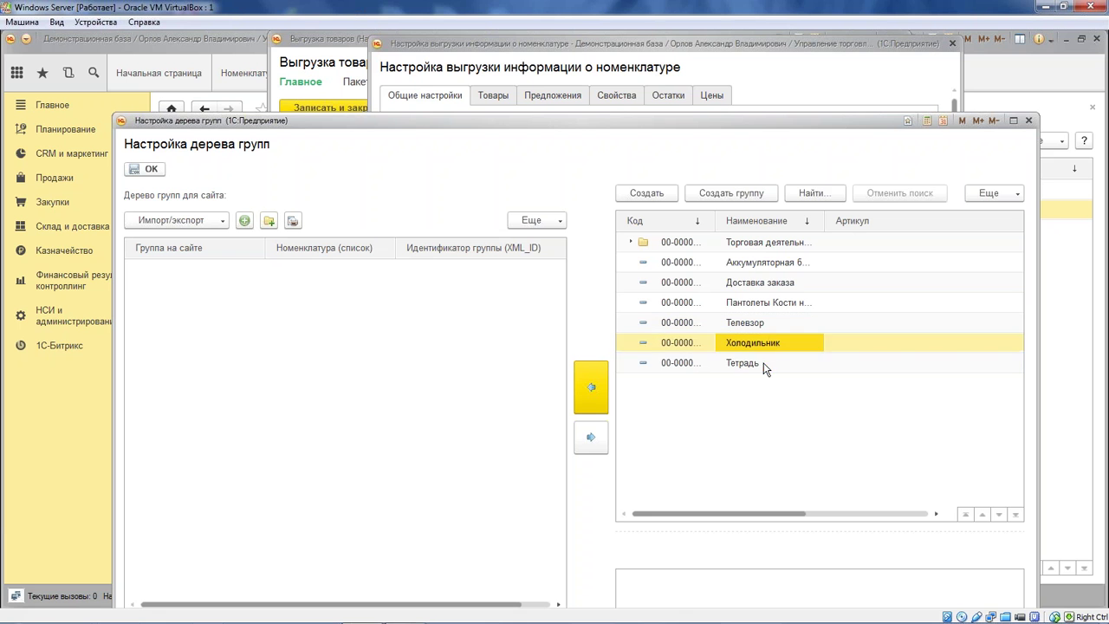
click(763, 363)
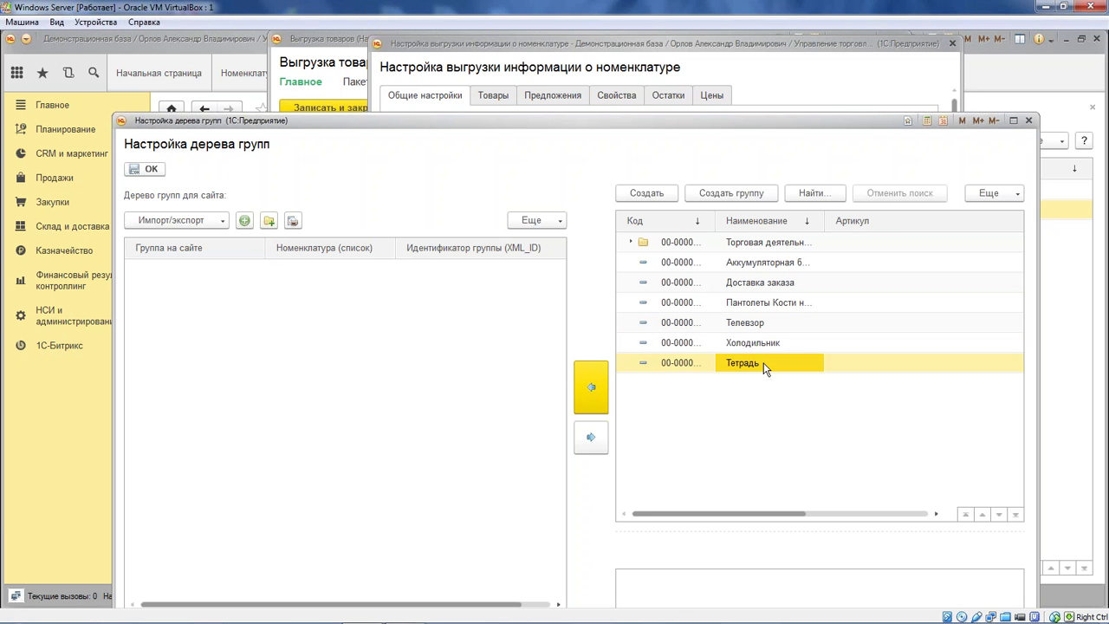
click(769, 322)
click(759, 364)
drag(453, 120, 474, 73)
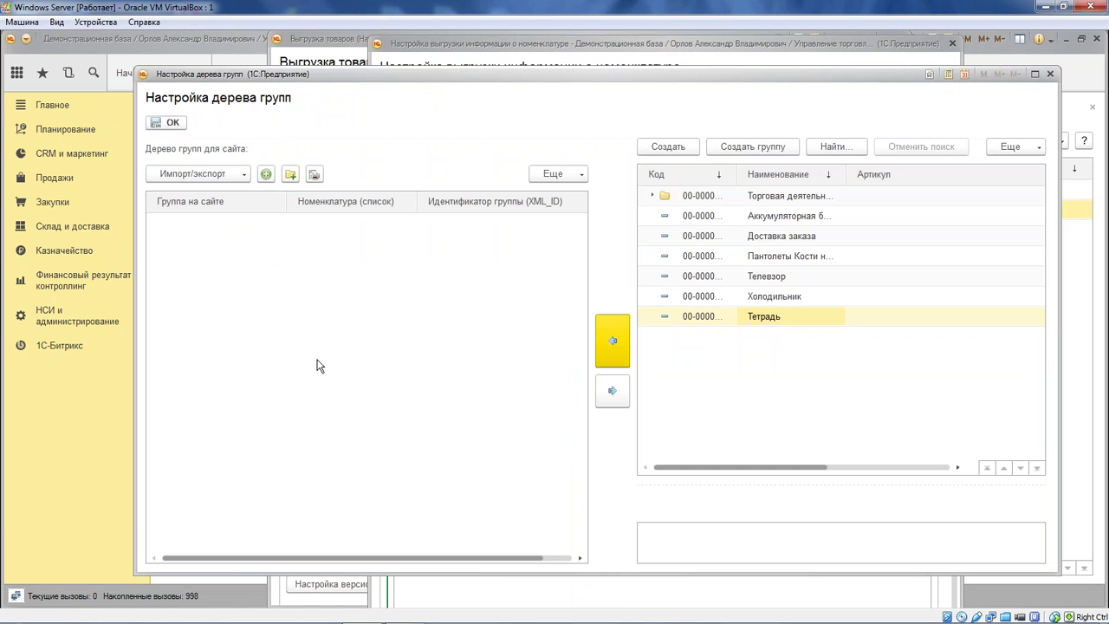
- Add a top-level group named "Техника" to the site group tree
click(267, 175)
click(237, 224)
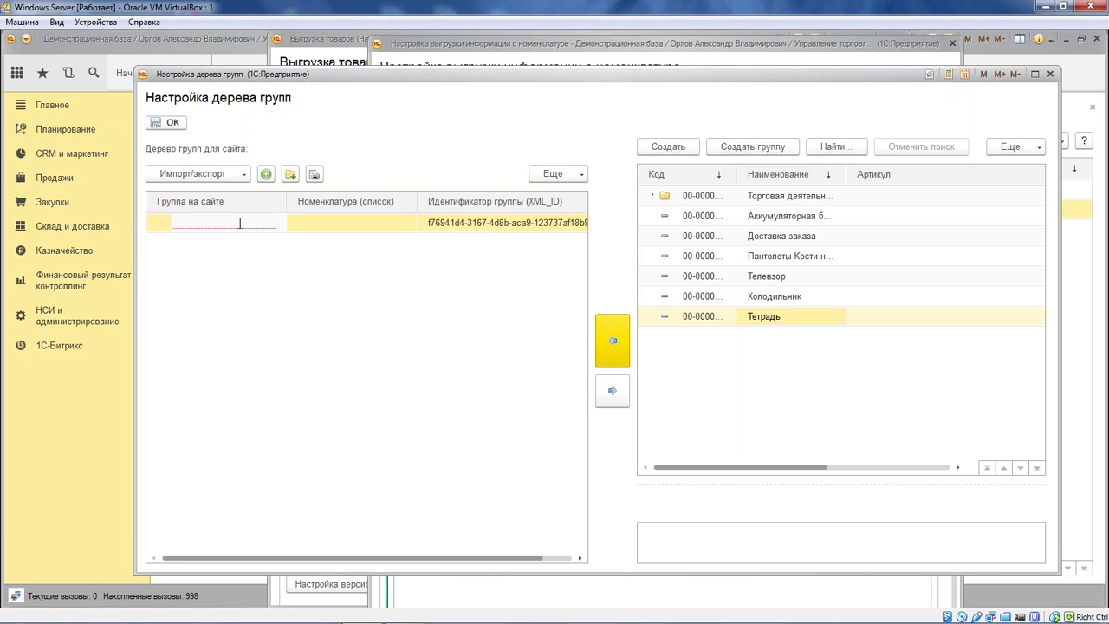
text(Тел)
text(ника)
click(253, 302)
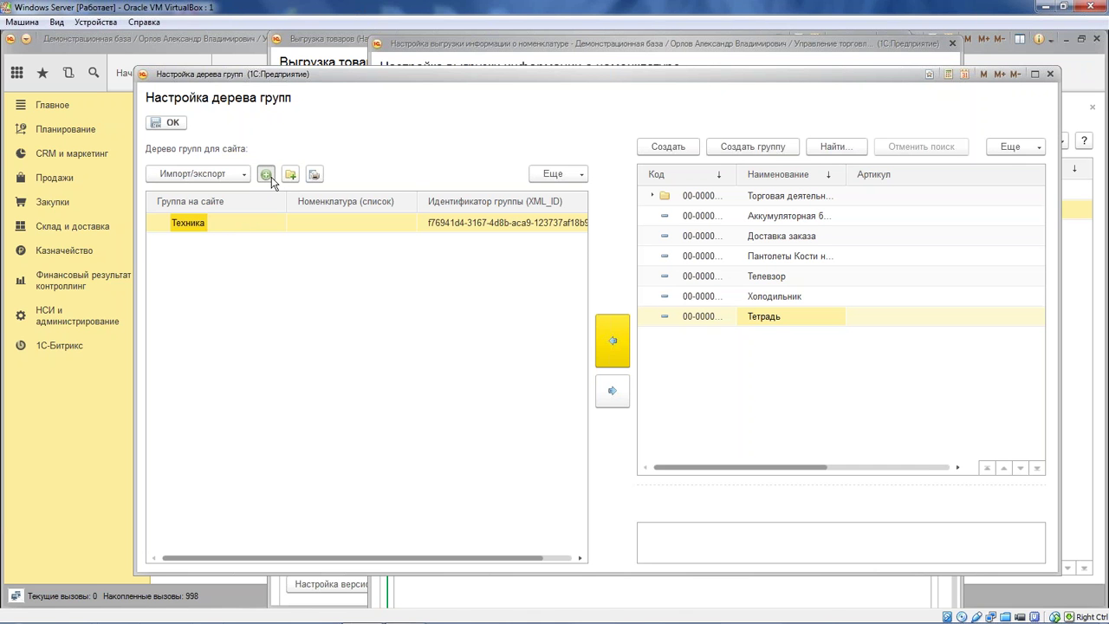
- Add the subgroups "Телевизоры" and "Холодильники" under the "Техника" group
click(270, 175)
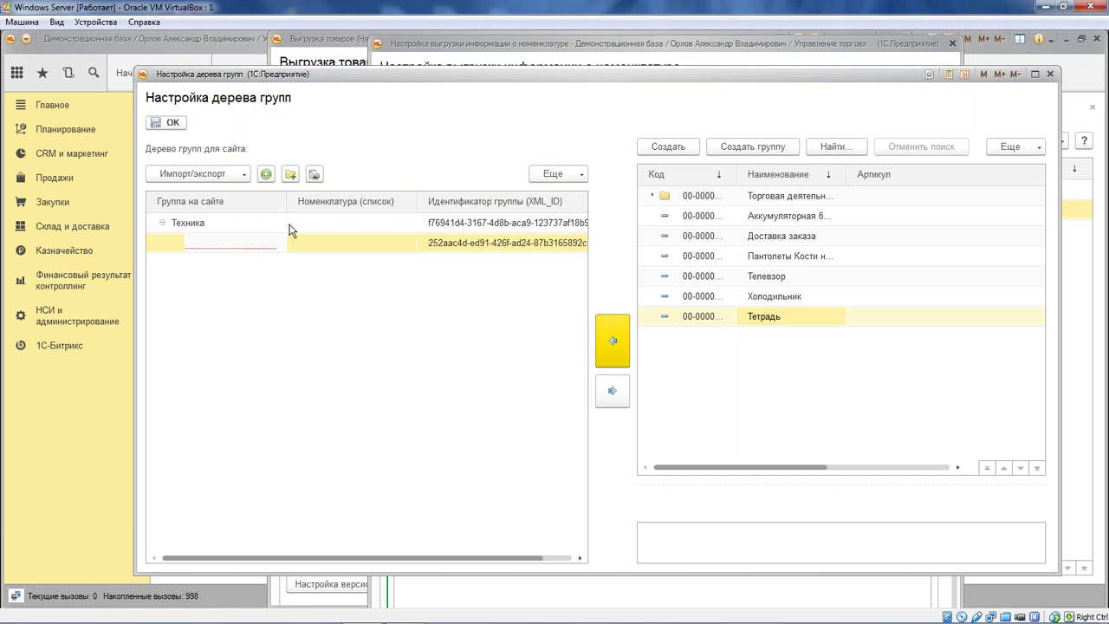
text(Телевизоры)
key(Return)
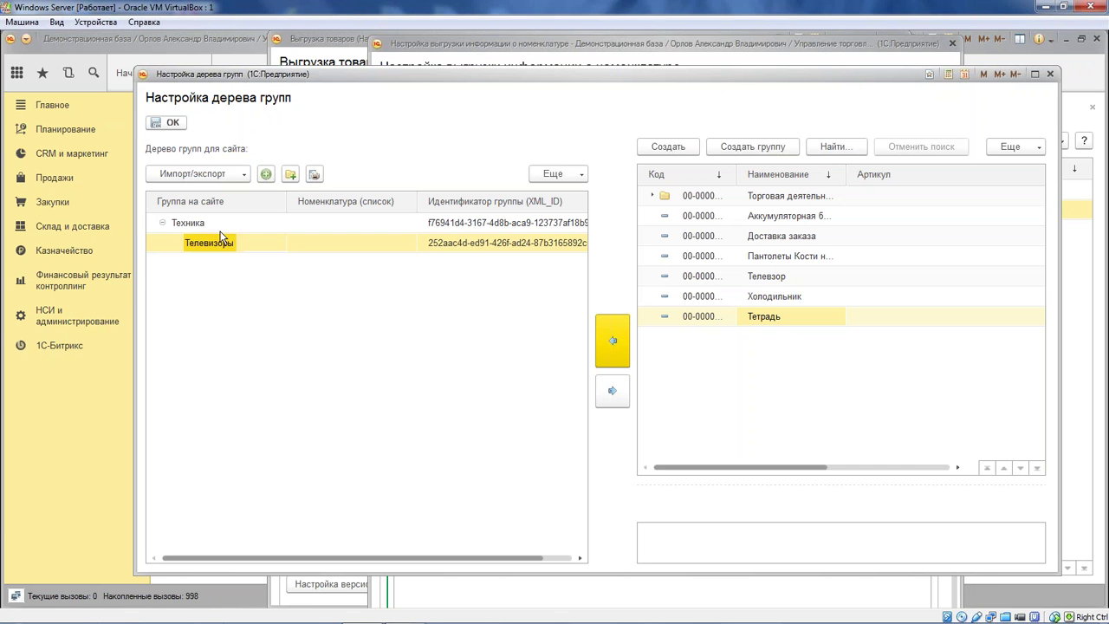
click(267, 175)
text(Хол)
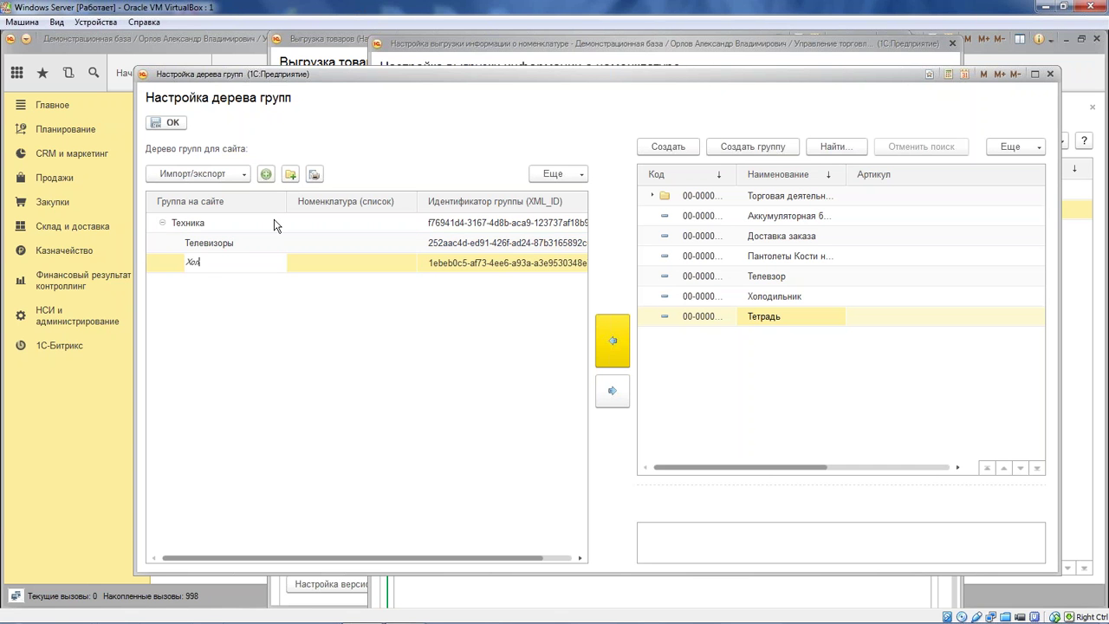
text(одильники)
key(Return)
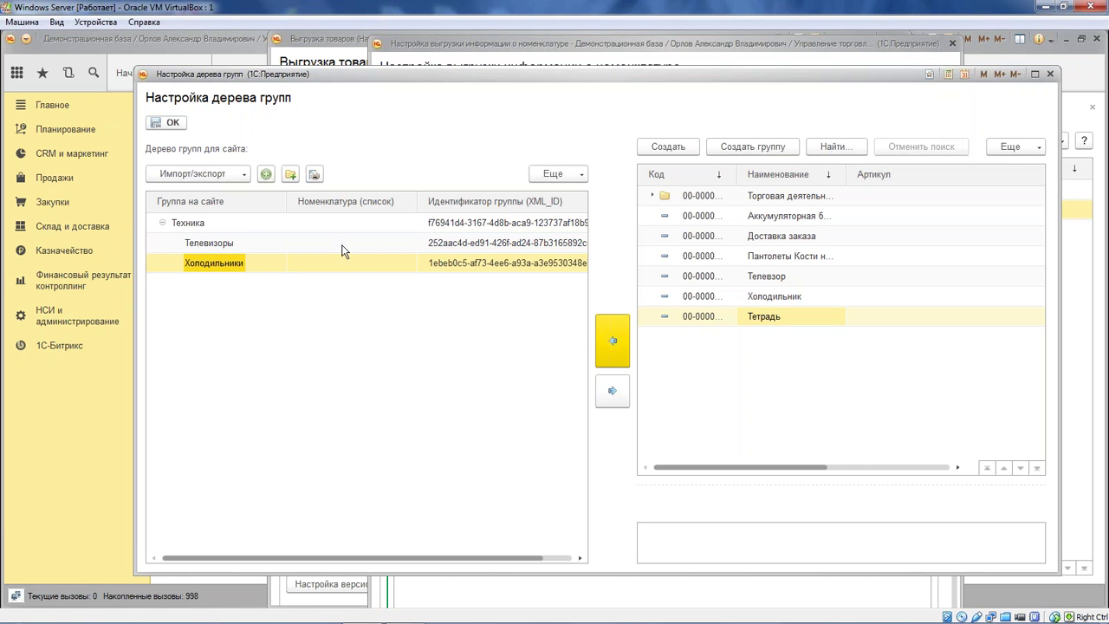
- Assign the Телевзор item to the "Телевизоры" subgroup and the Холодильник item to the "Холодильники" subgroup
click(344, 246)
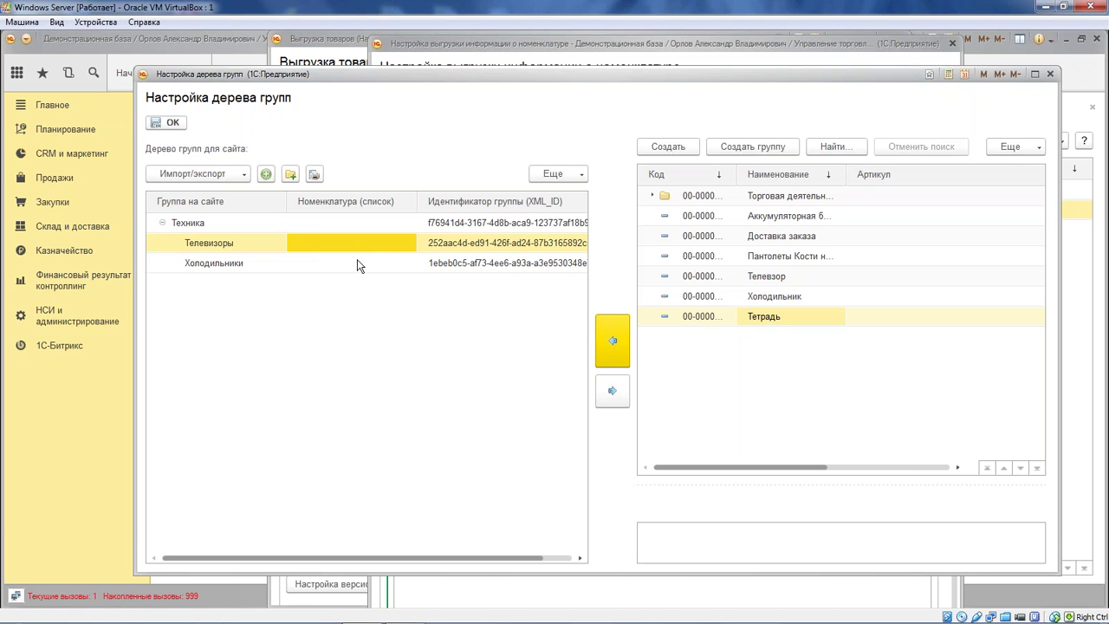
click(815, 277)
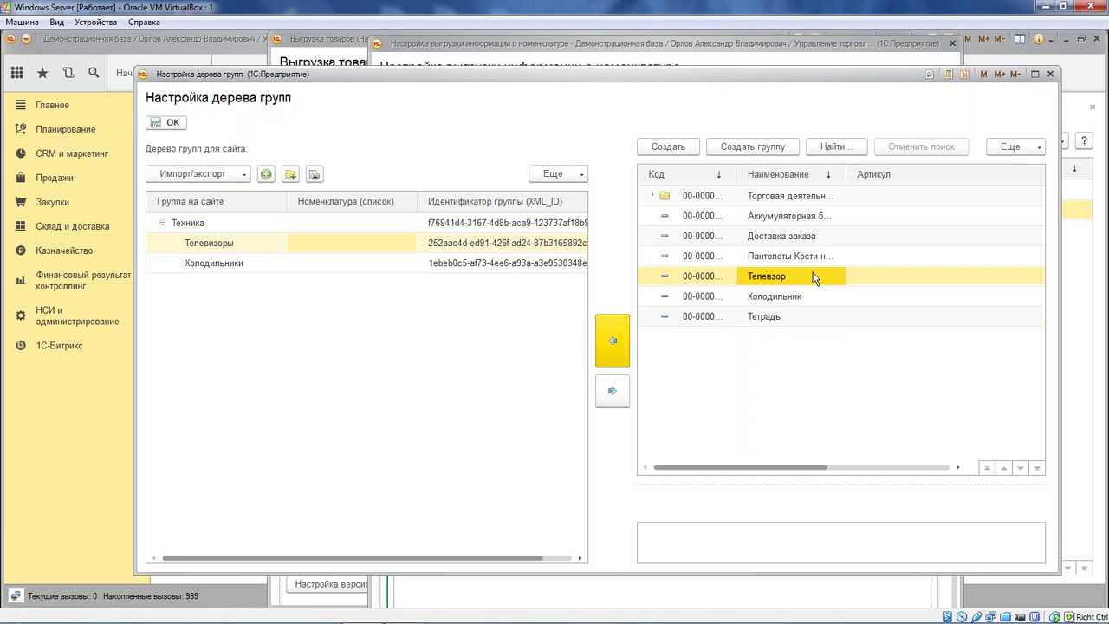
click(611, 339)
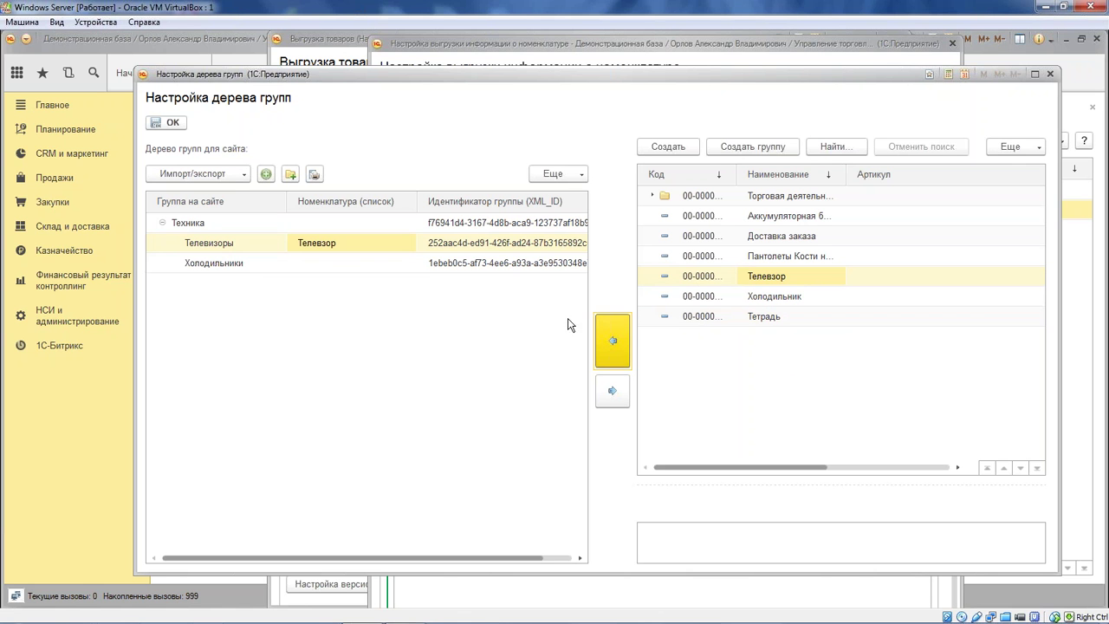
click(224, 263)
click(792, 298)
double_click(792, 297)
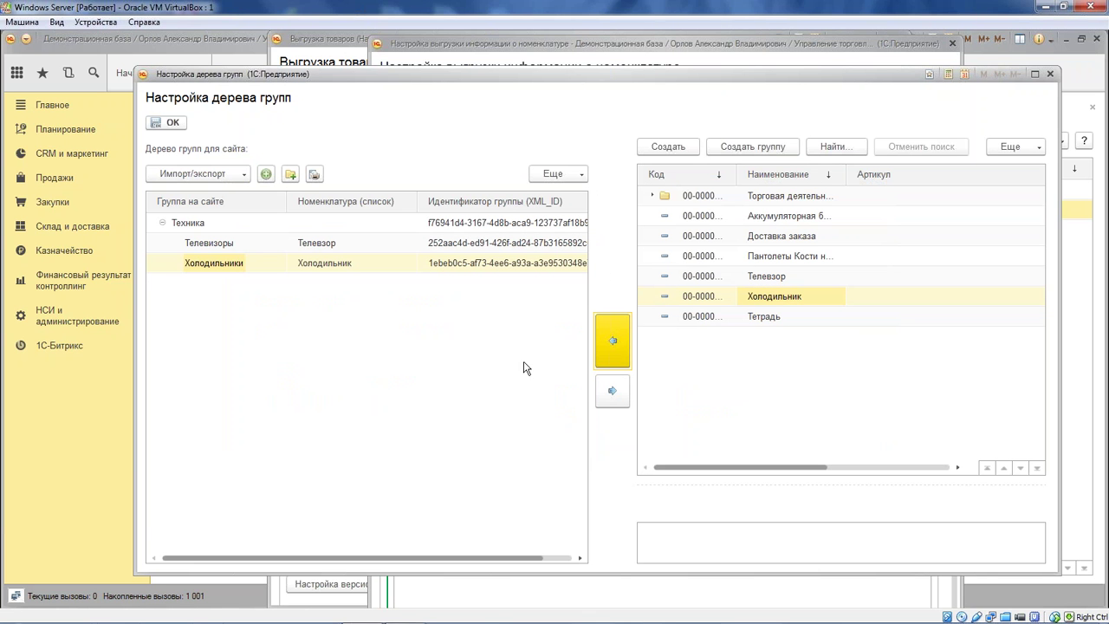
- Add a top-level group named "Тетрадки" to the site group tree and assign the Тетрадь item to it
click(187, 223)
click(291, 174)
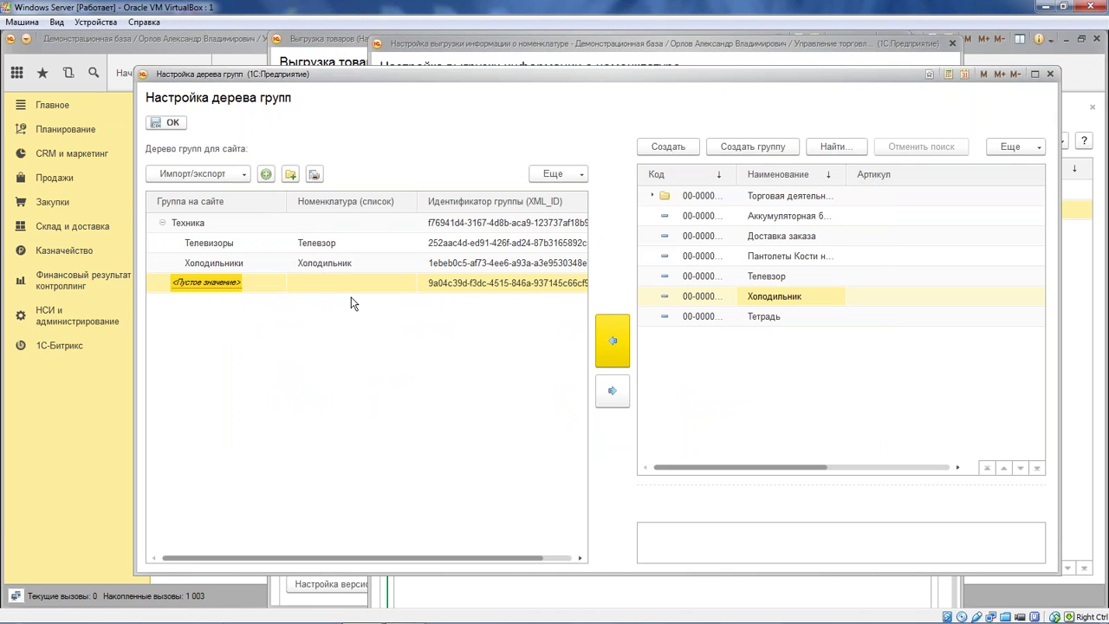
text(Тетради)
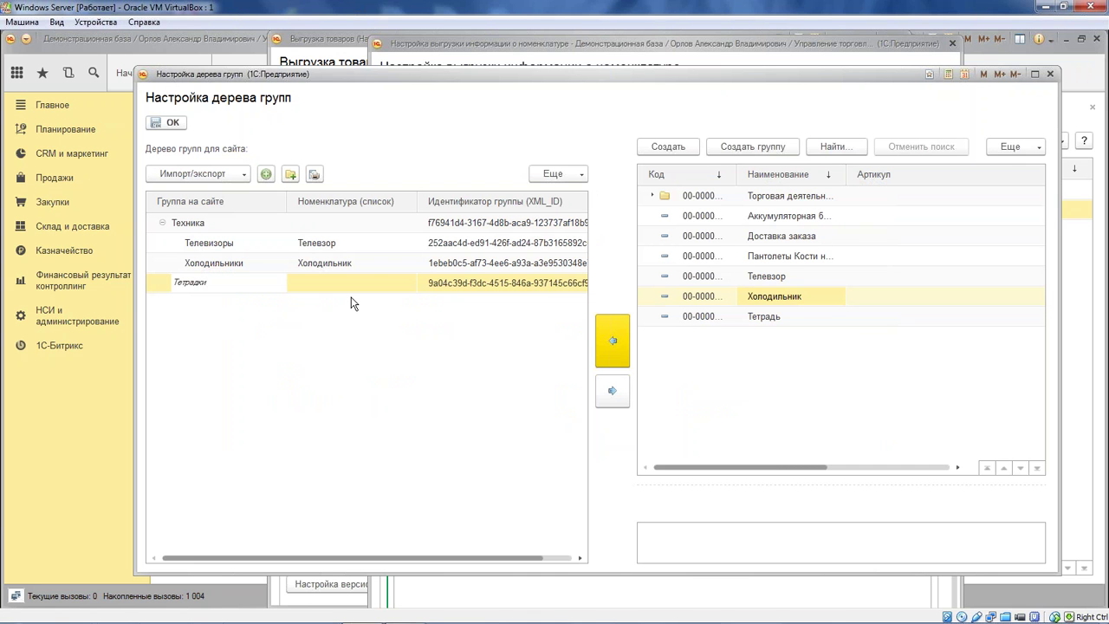
key(Return)
click(762, 317)
click(612, 340)
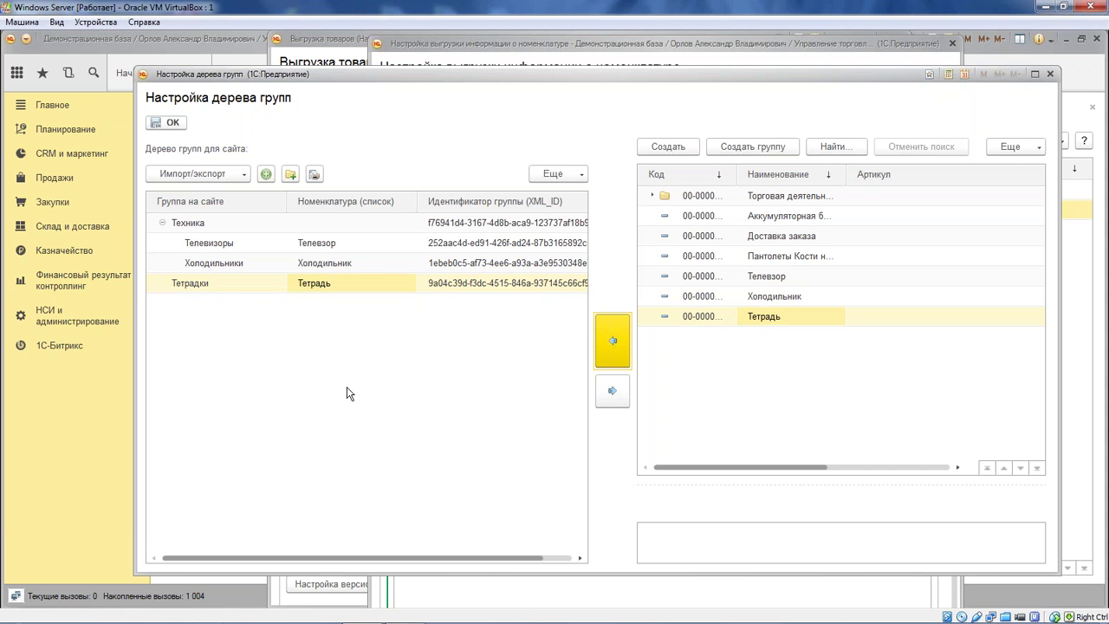
- Add another top-level group named "Остальное" to the site group tree
click(198, 227)
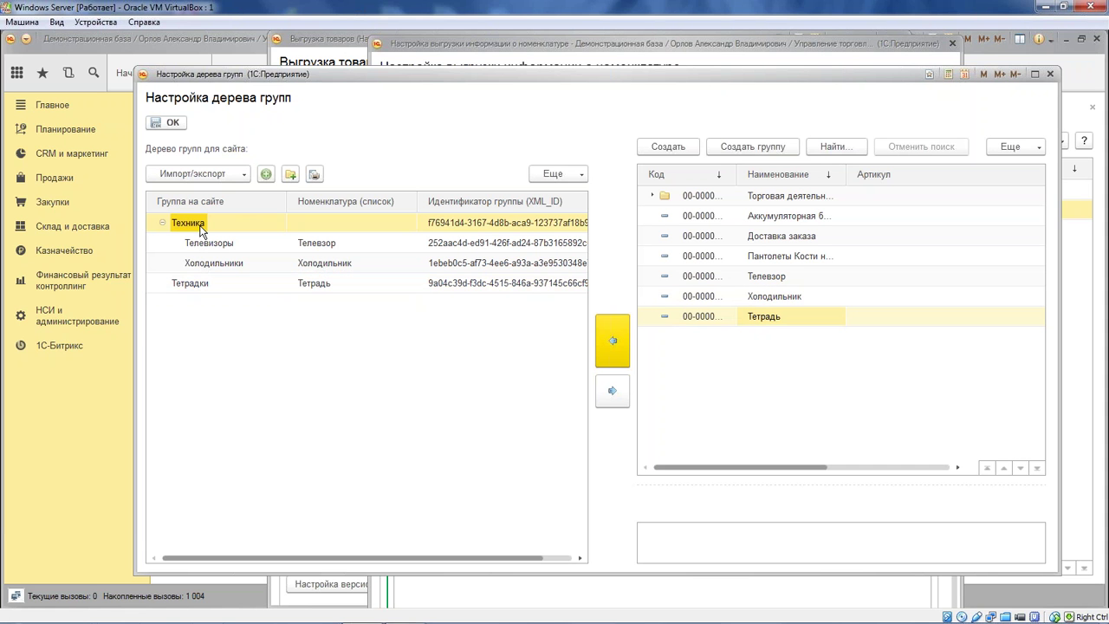
key(Insert)
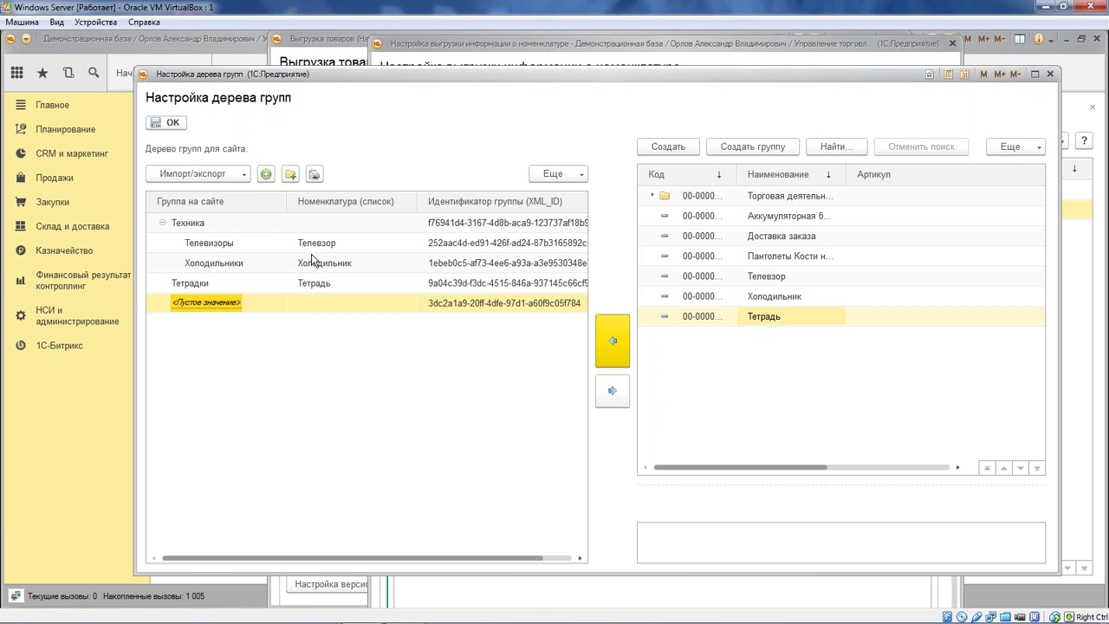
text(Остально)
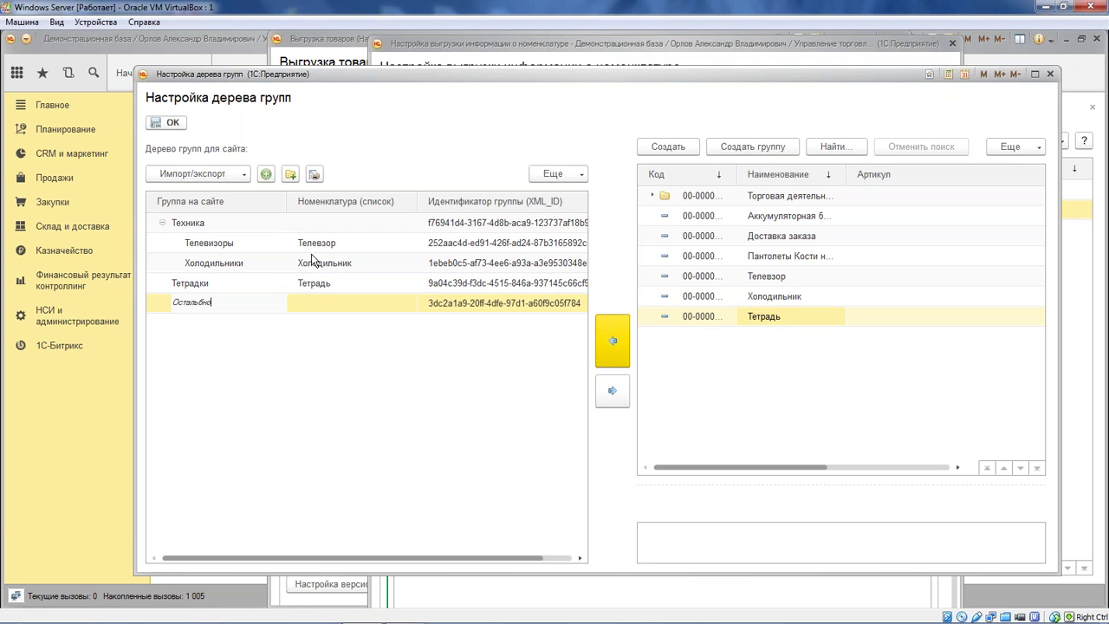
text(ное)
key(Return)
- Assign the Кроссовки item folder, found under Торговая деятельность and Обувь, to the "Остальное" group
click(356, 303)
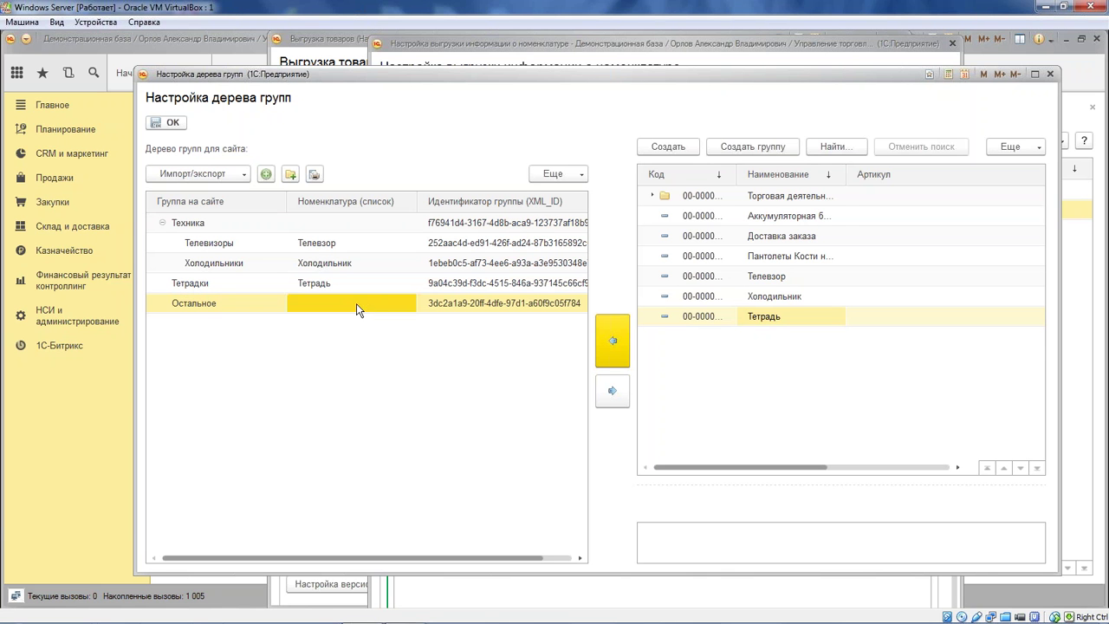
click(653, 197)
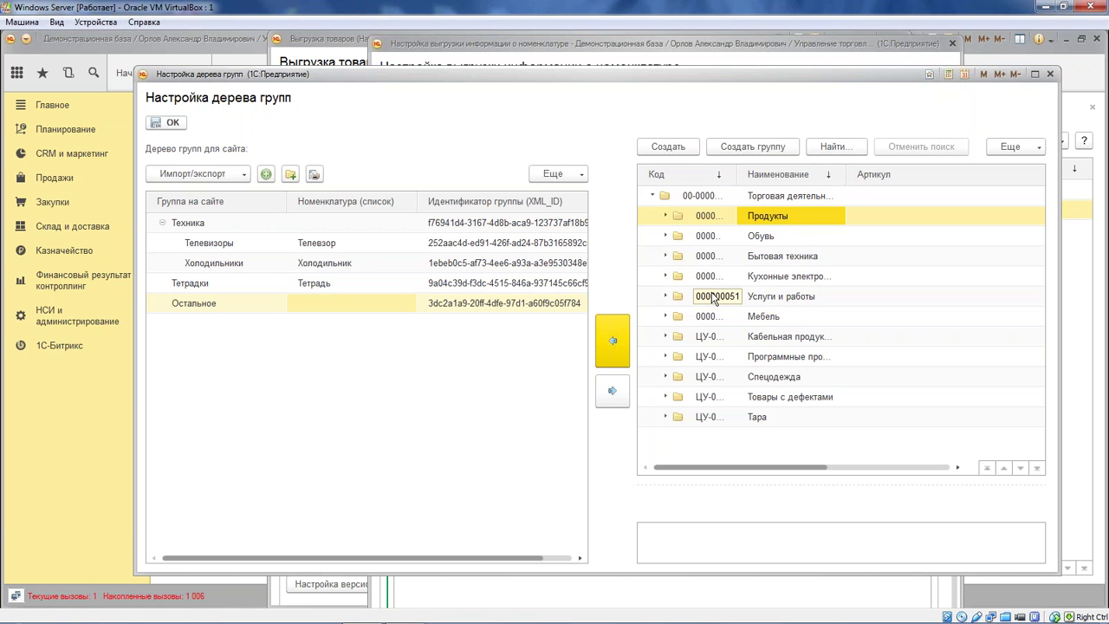
click(767, 236)
click(666, 235)
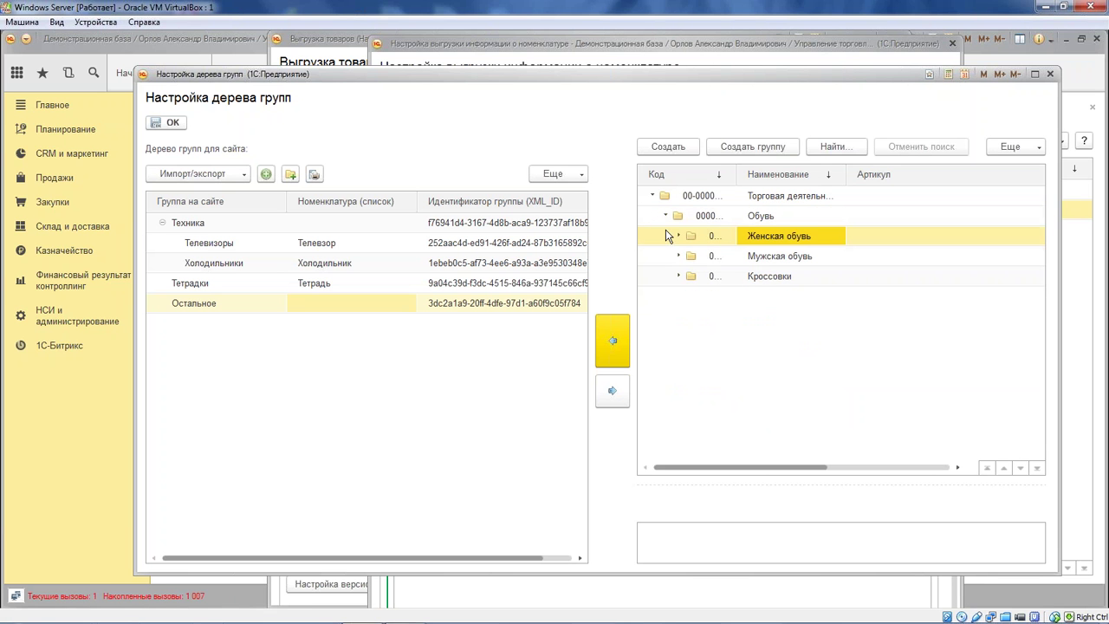
click(769, 277)
click(615, 342)
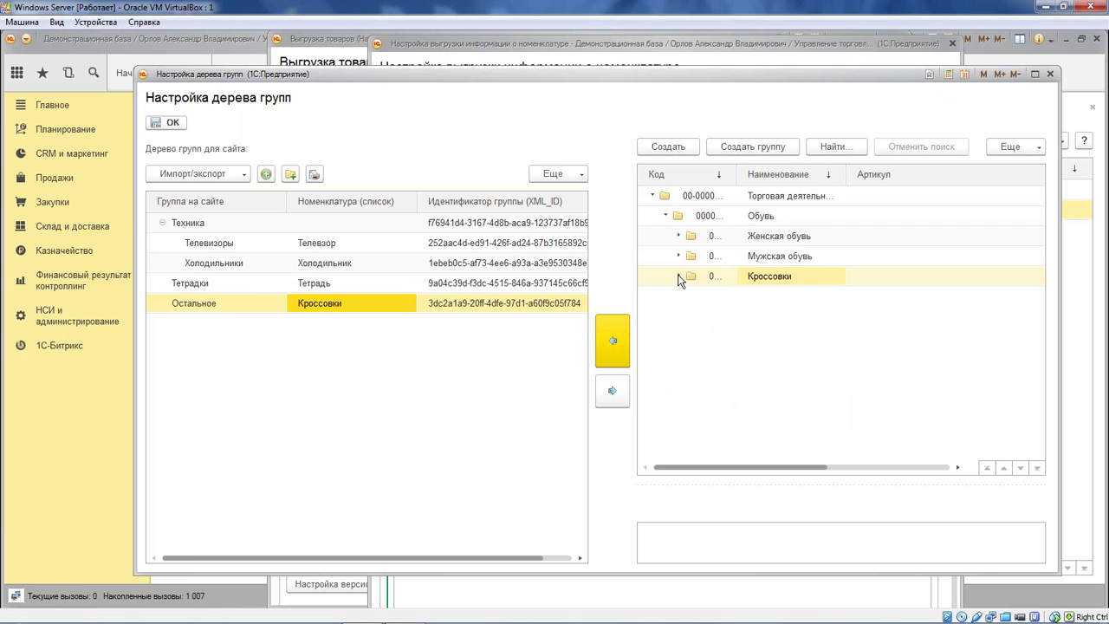
click(679, 276)
click(682, 241)
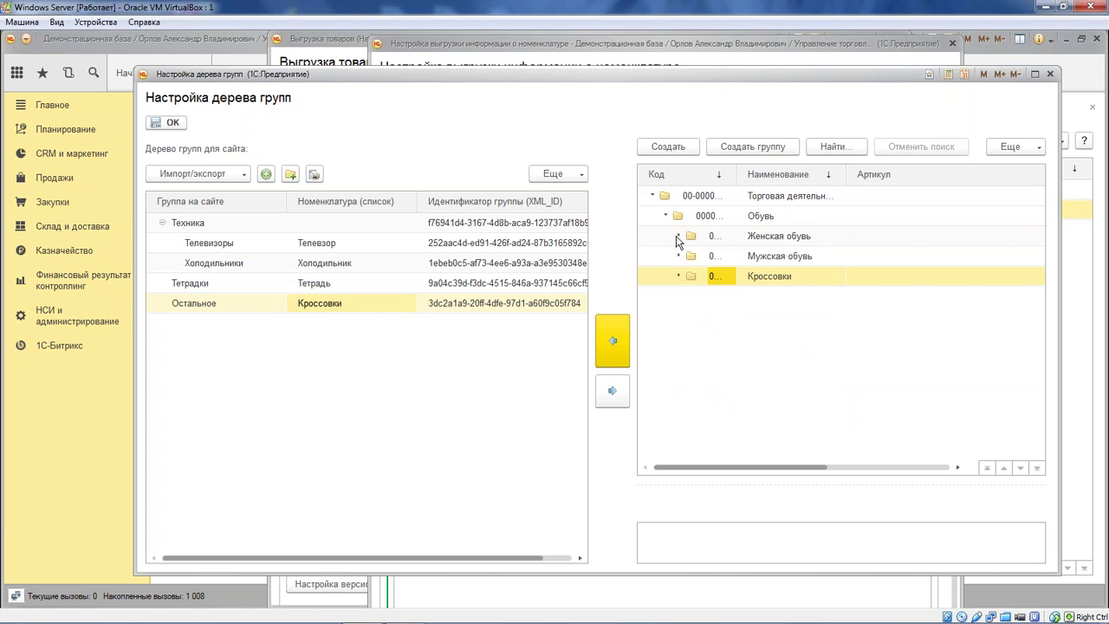
- Assign the Телевзор item to the parent "Техника" group as well
click(350, 227)
click(320, 248)
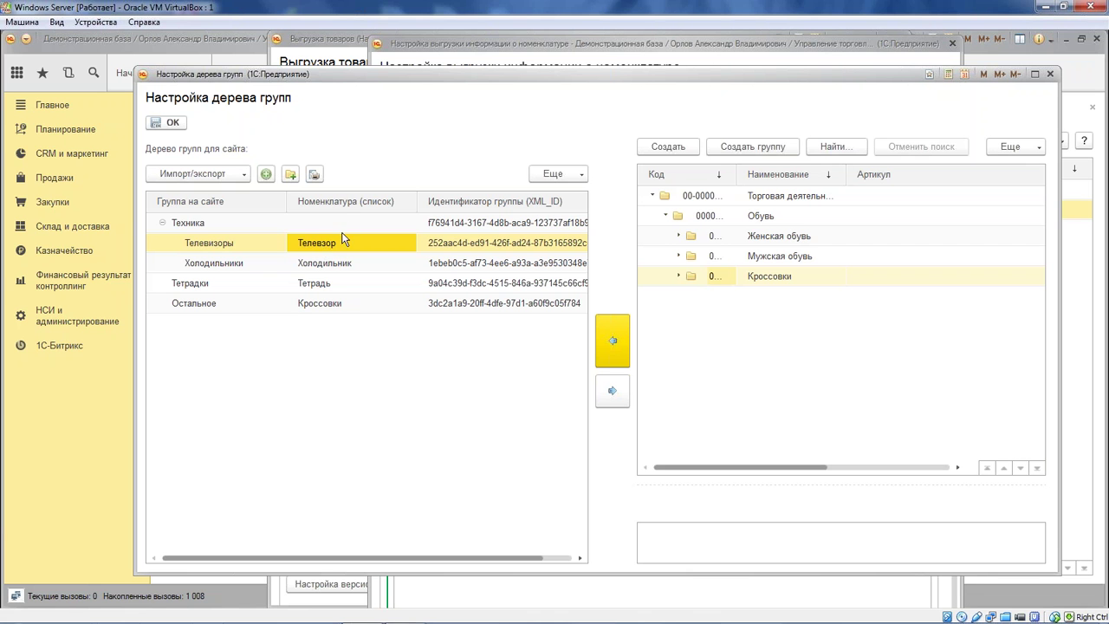
click(352, 224)
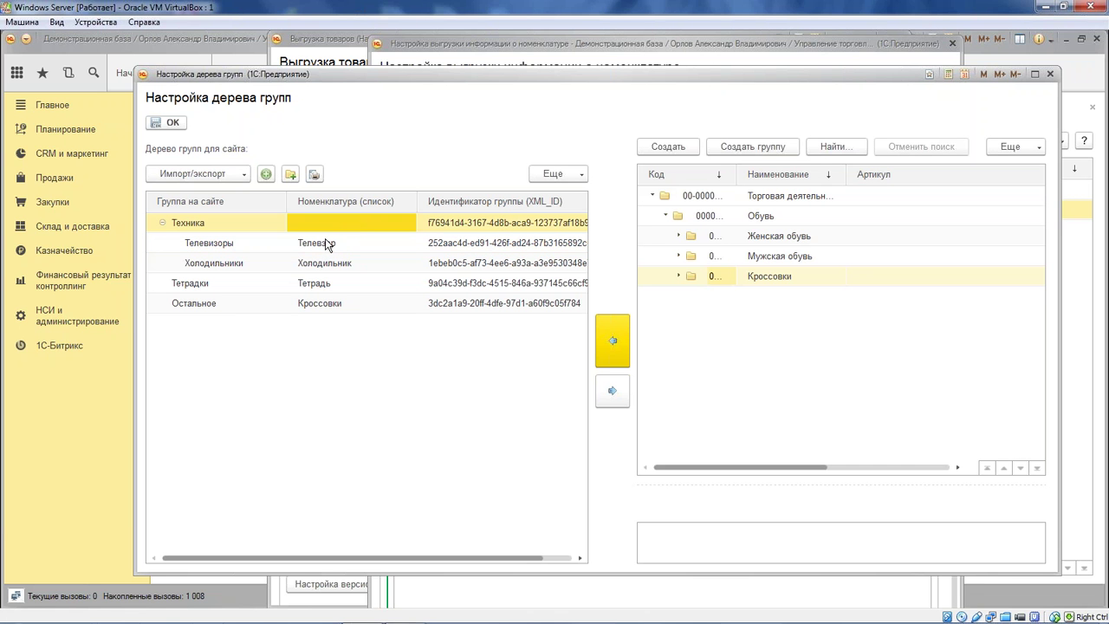
click(653, 196)
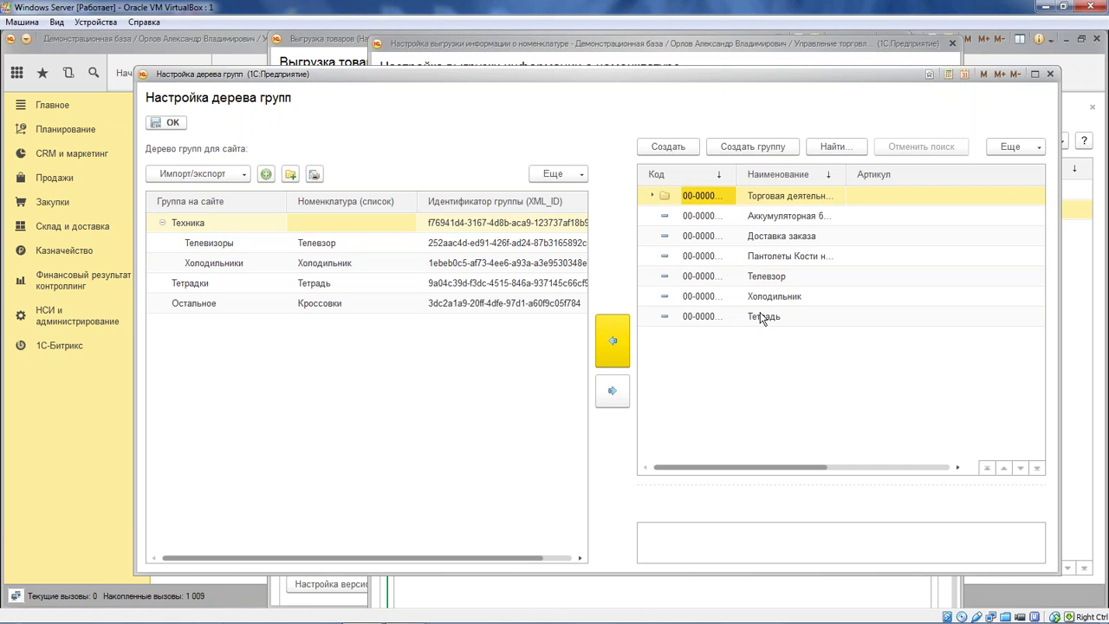
click(790, 275)
click(611, 339)
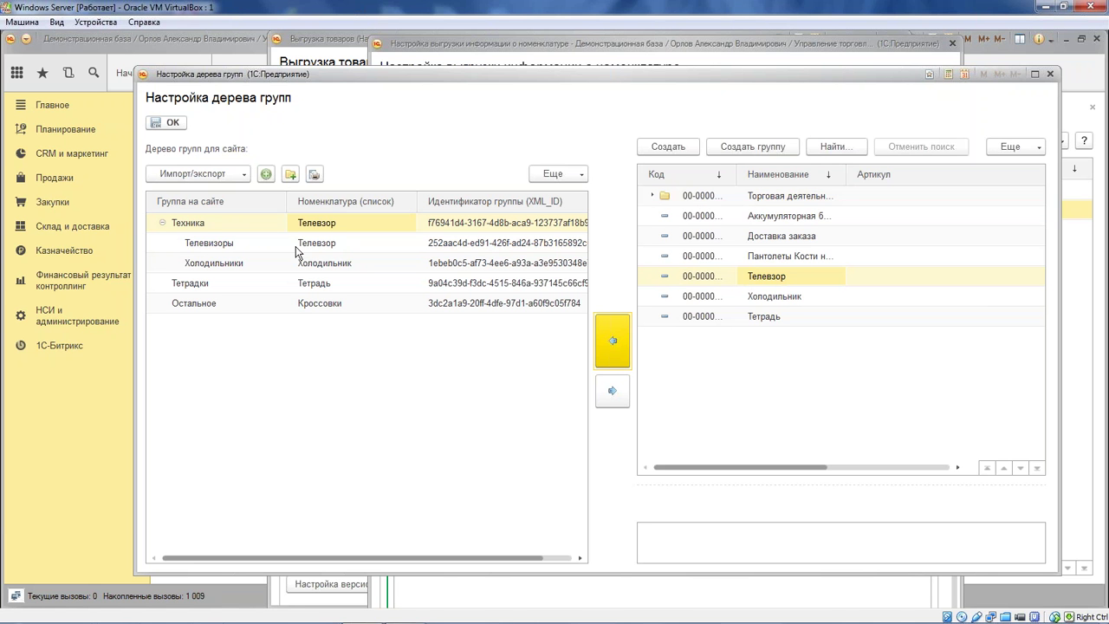
- Remove the Телевзор item from the item list of the "Техника" group
click(337, 223)
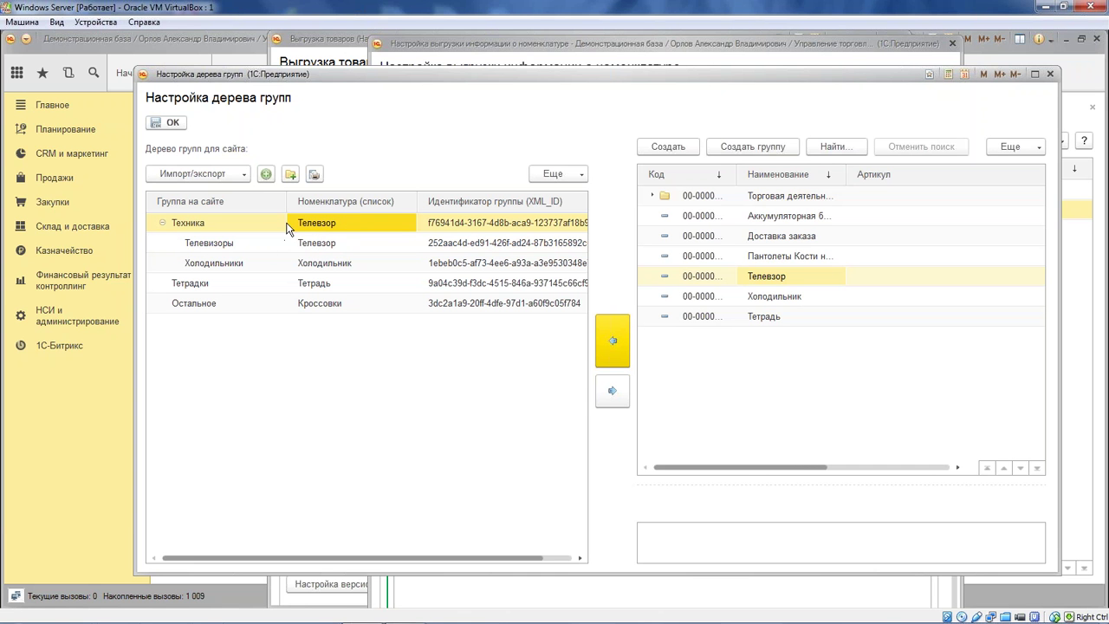
click(354, 225)
click(408, 223)
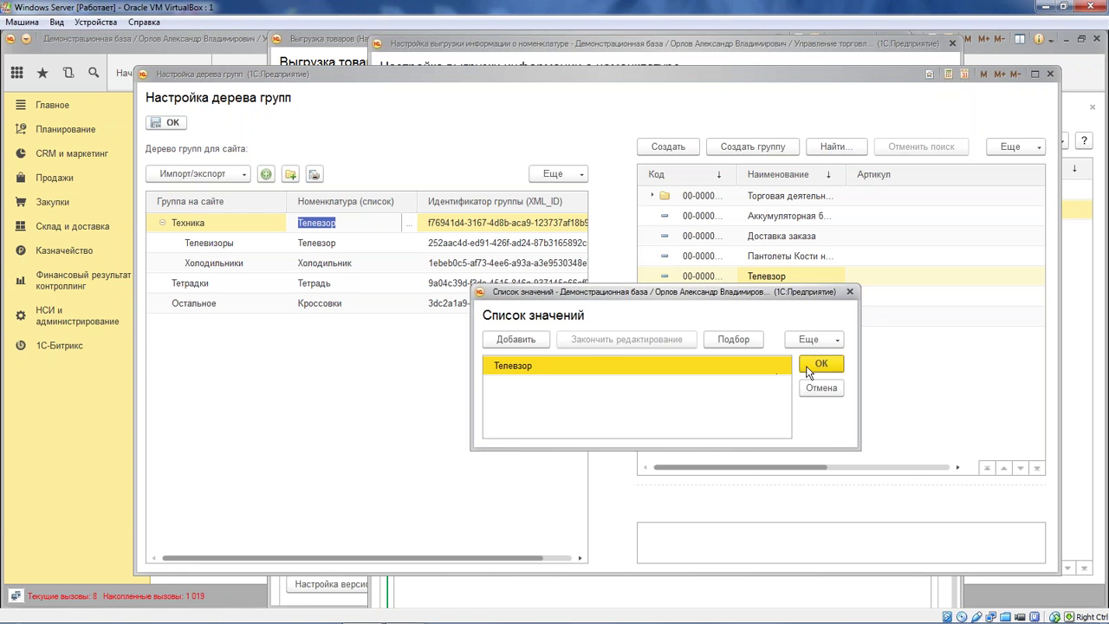
key(Delete)
click(821, 364)
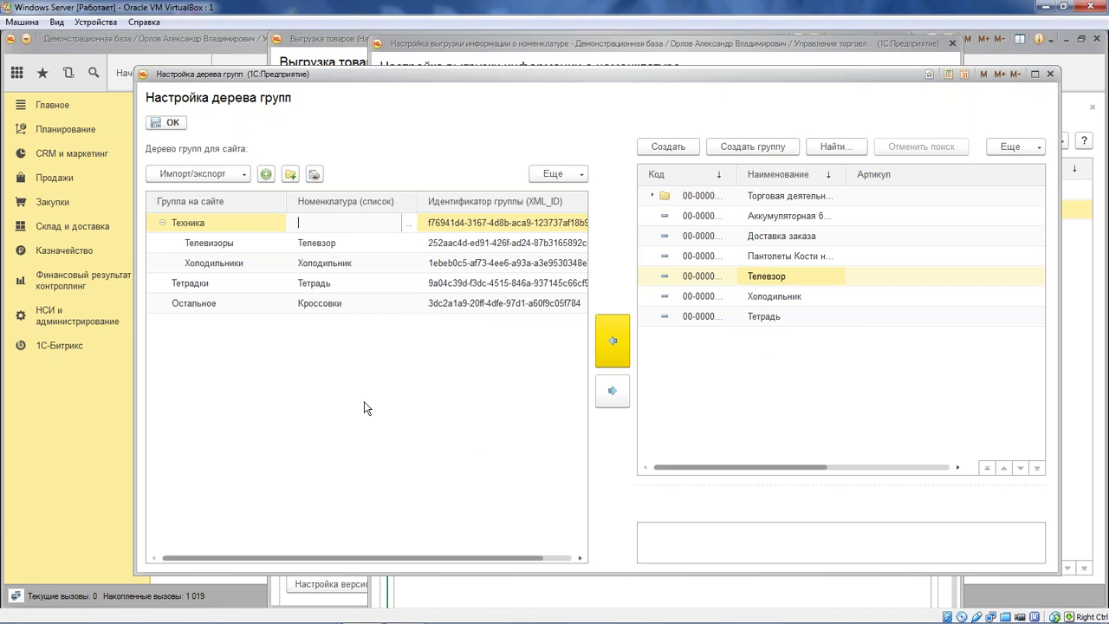
key(Return)
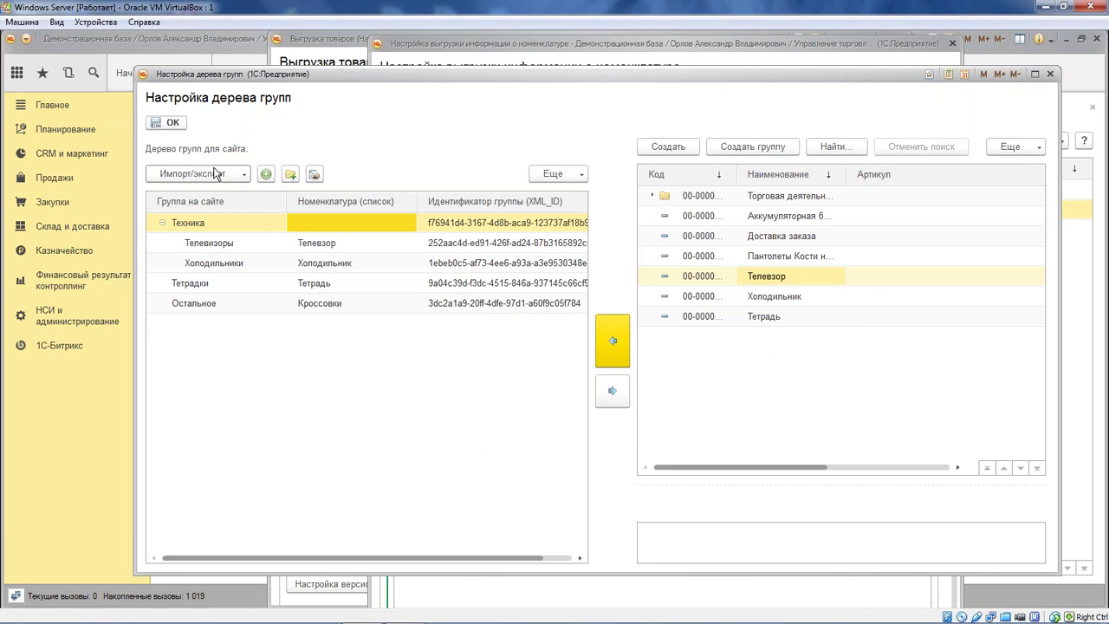
- Finish editing the site group tree and open the filter form for the "Основной каталог товаров" catalog, moved and enlarged
click(169, 124)
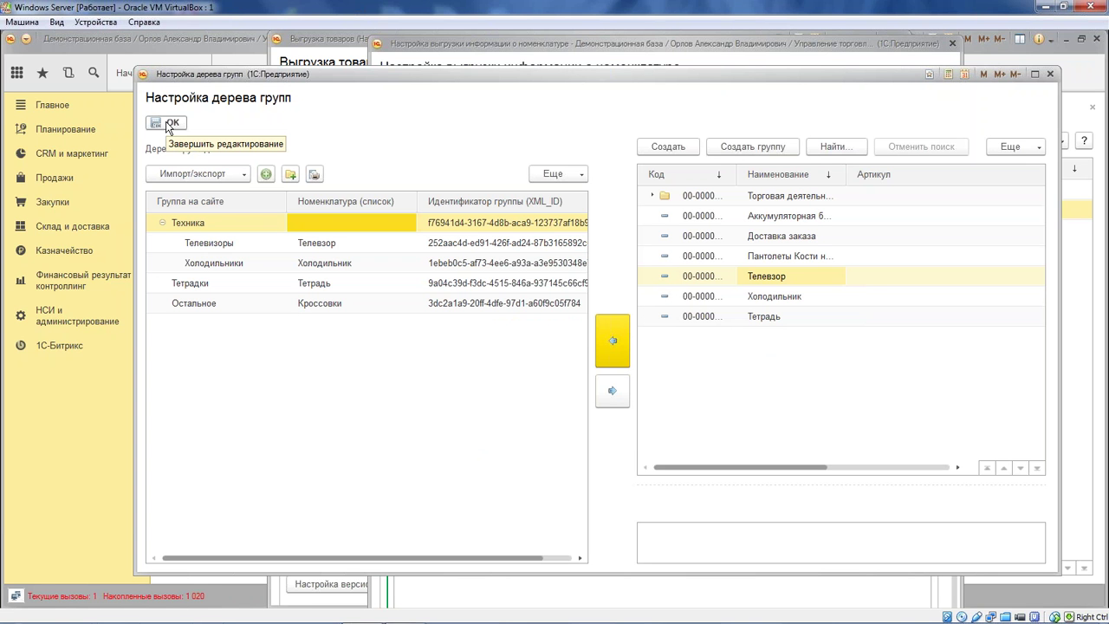
click(169, 124)
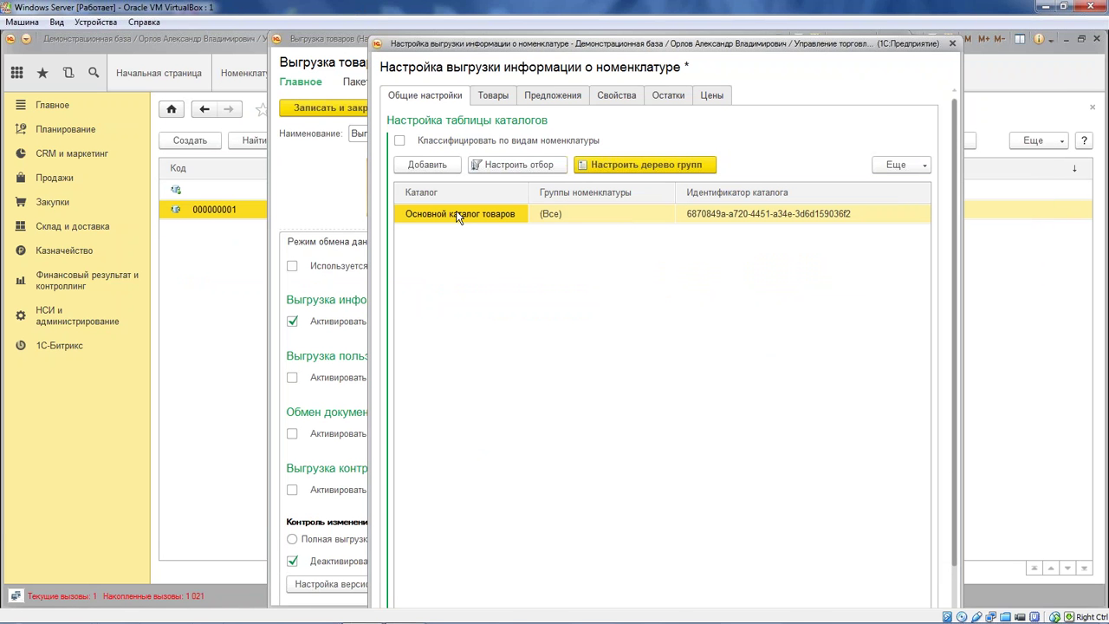
double_click(520, 219)
click(505, 165)
drag(711, 251, 641, 100)
drag(869, 343, 1048, 503)
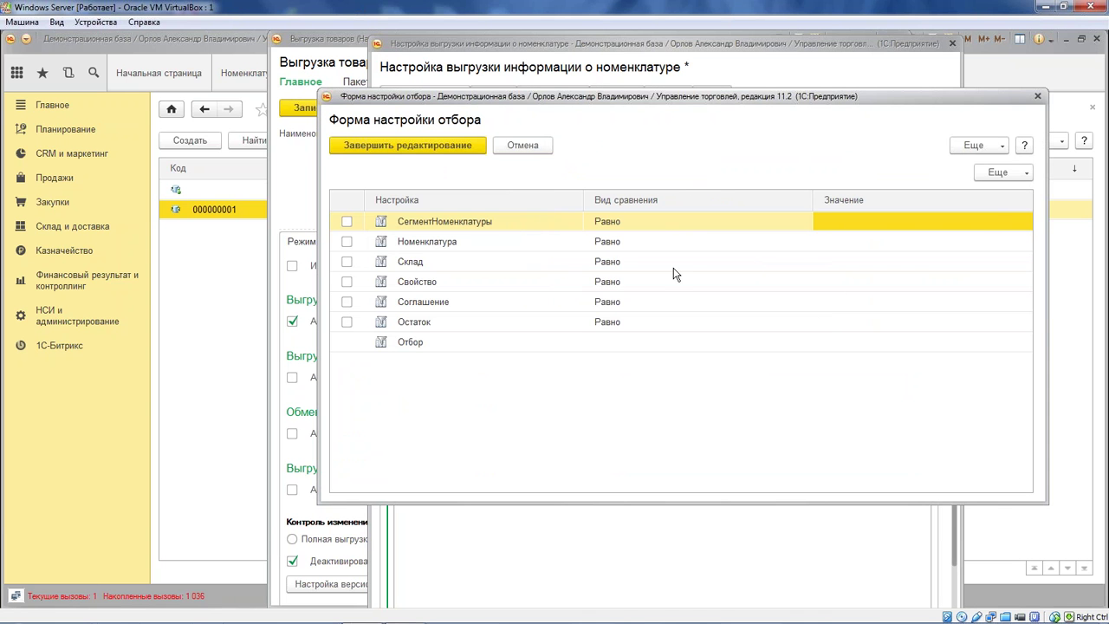
- Set the Склад filter equal to "Центральный склад", found in the Центр group of Оптовые склады
double_click(753, 262)
click(893, 265)
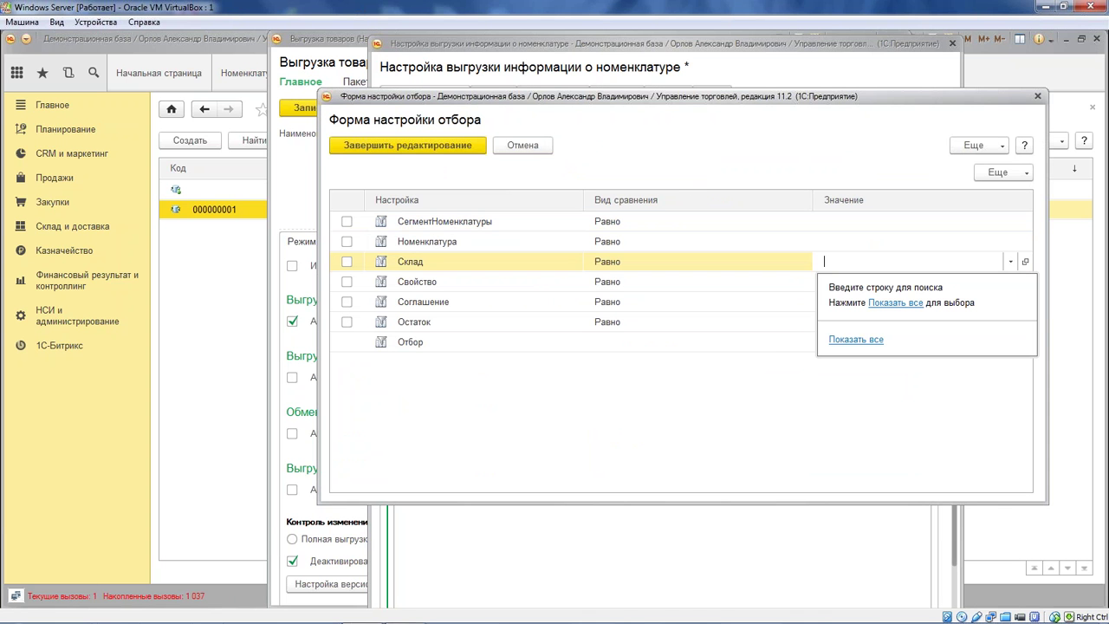
key(F4)
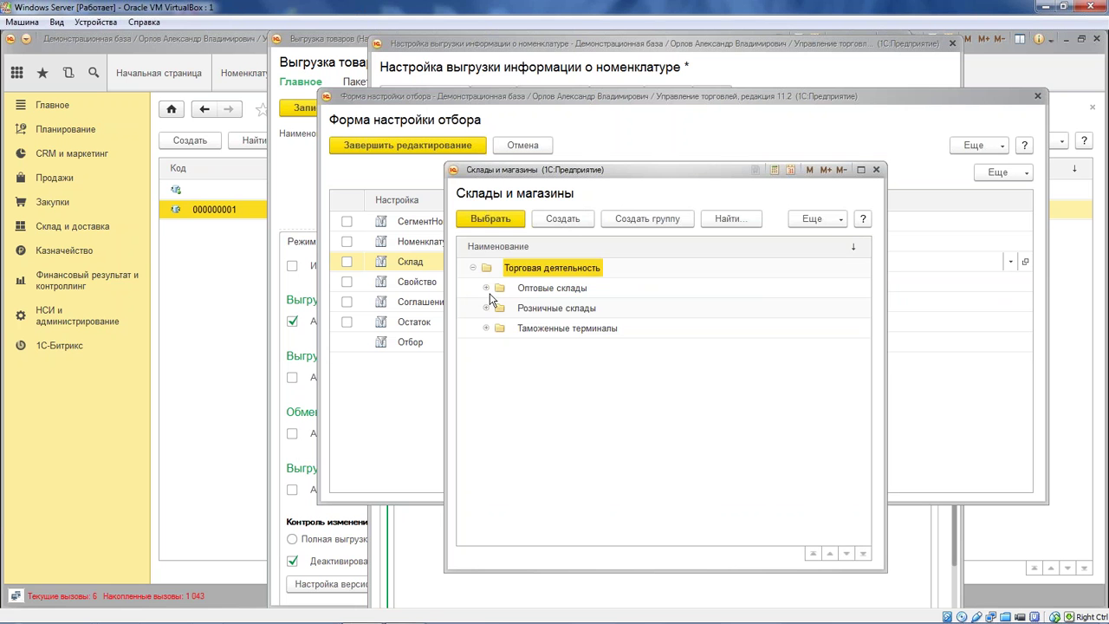
double_click(494, 289)
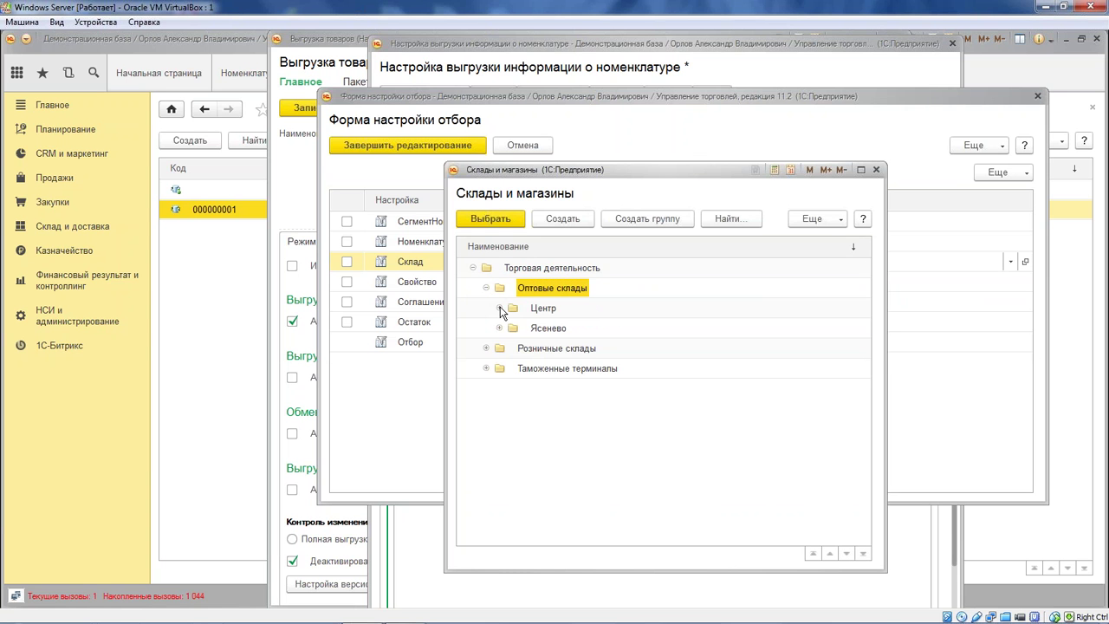
click(500, 310)
double_click(583, 373)
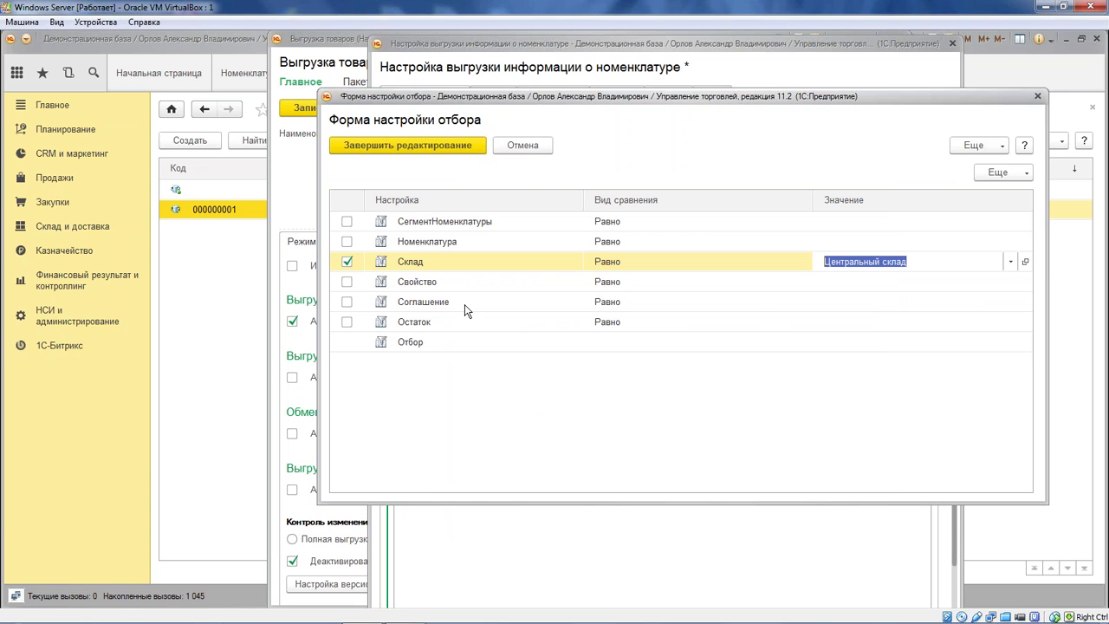
- Set the Соглашение filter equal to "Тестовый вид цены" and finish editing the filter
click(750, 310)
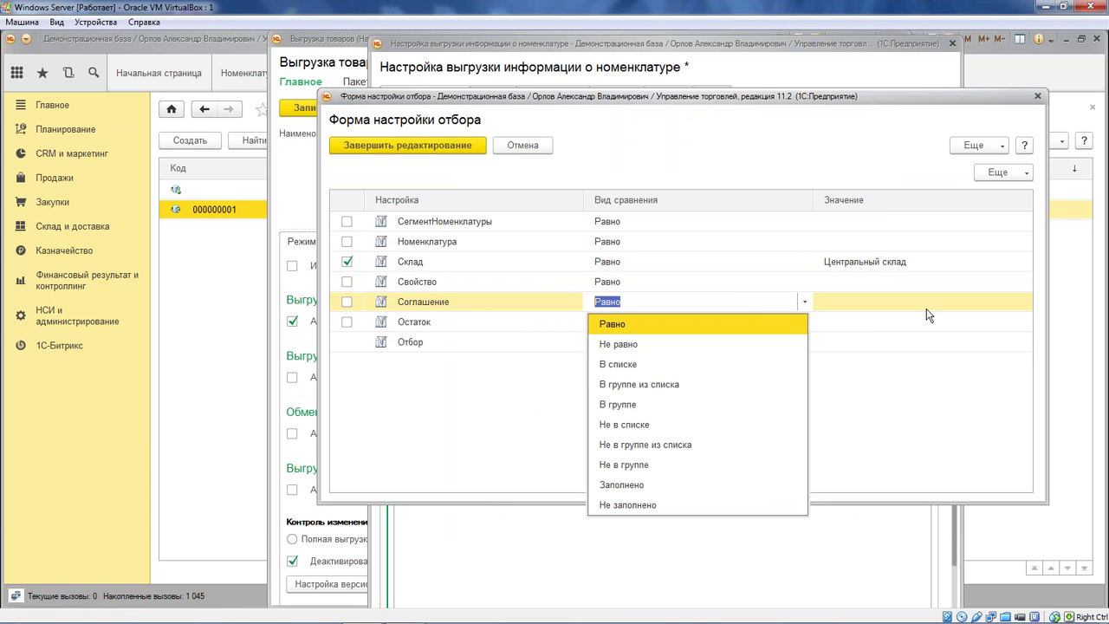
click(926, 308)
click(895, 343)
scroll(563, 433, down, 8)
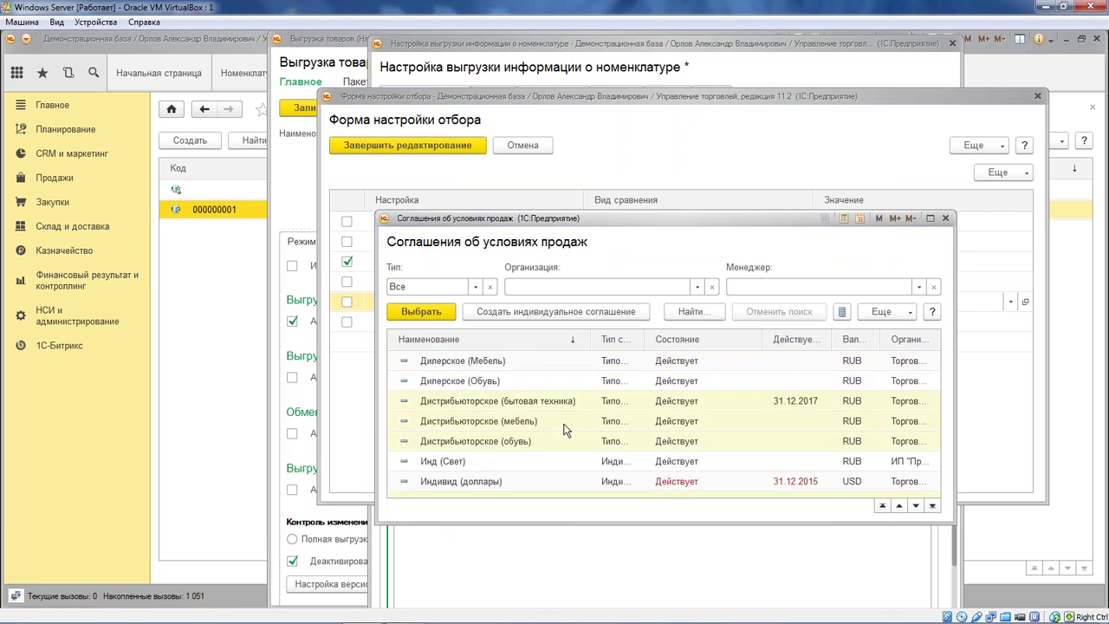
scroll(548, 446, down, 3)
double_click(540, 459)
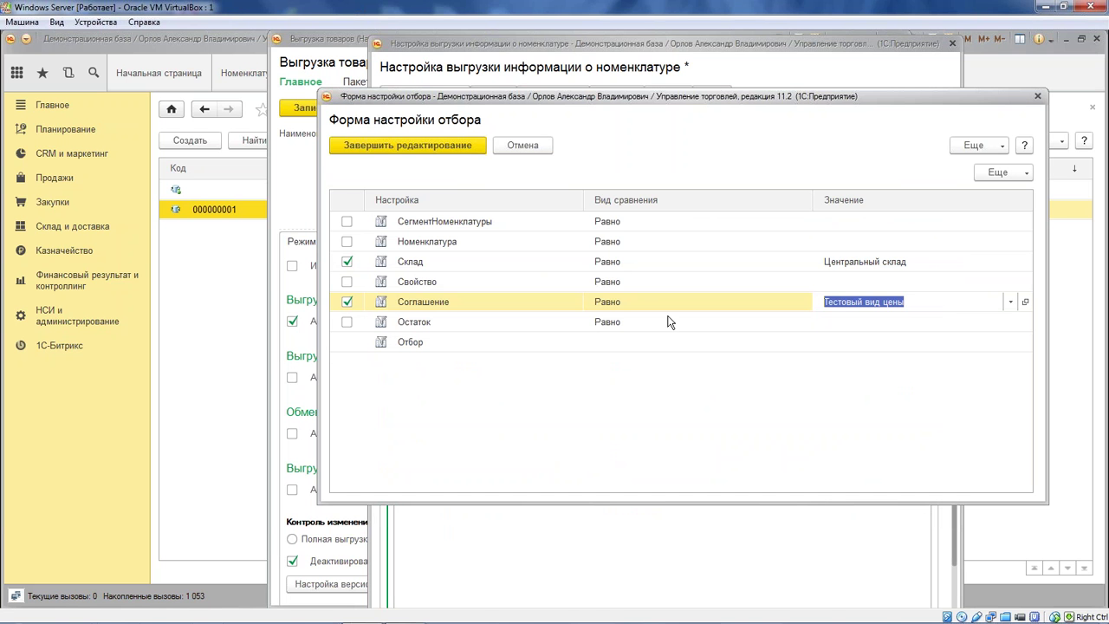
click(464, 284)
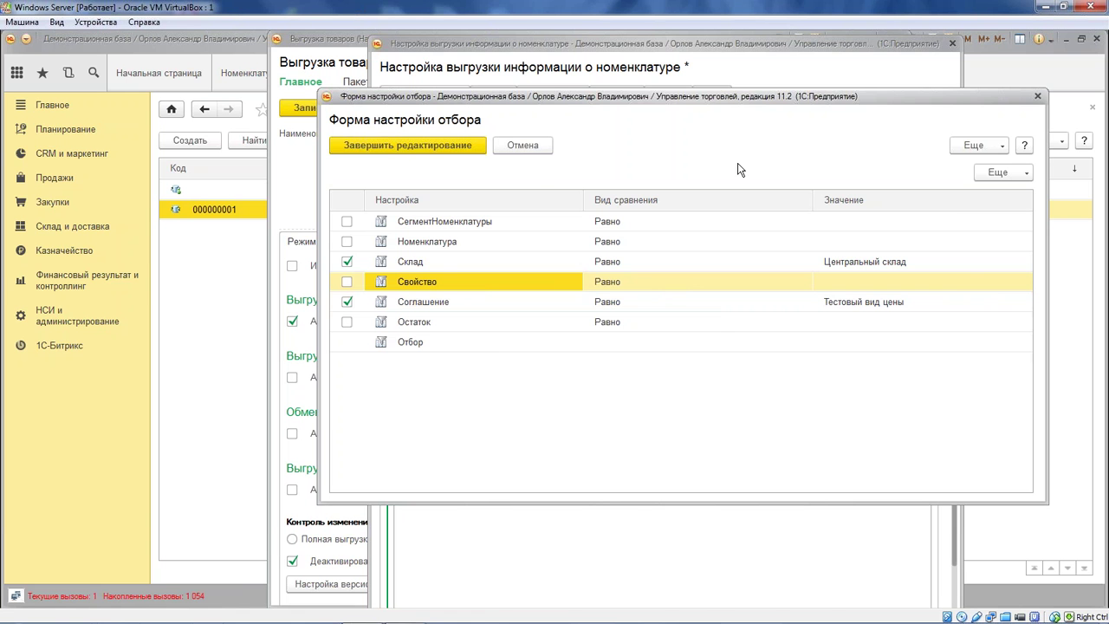
click(394, 145)
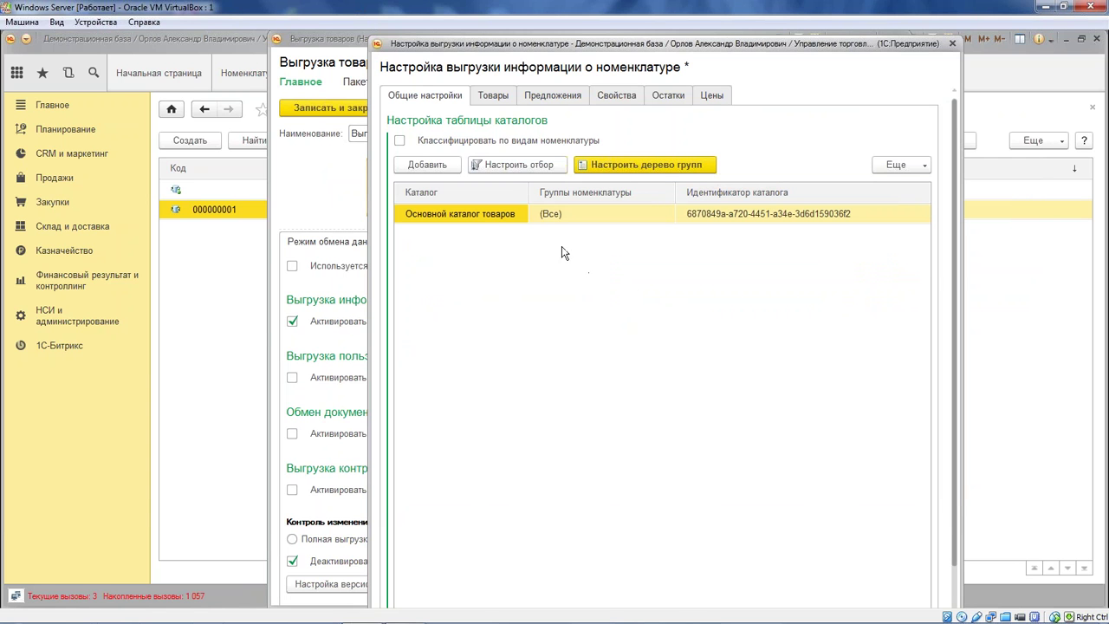
- In the Товары export settings, choose "Вес (Нетто)" as the 1C field for the XML field Вес
click(500, 97)
scroll(957, 367, down, 2)
scroll(957, 366, up, 2)
scroll(699, 374, down, 3)
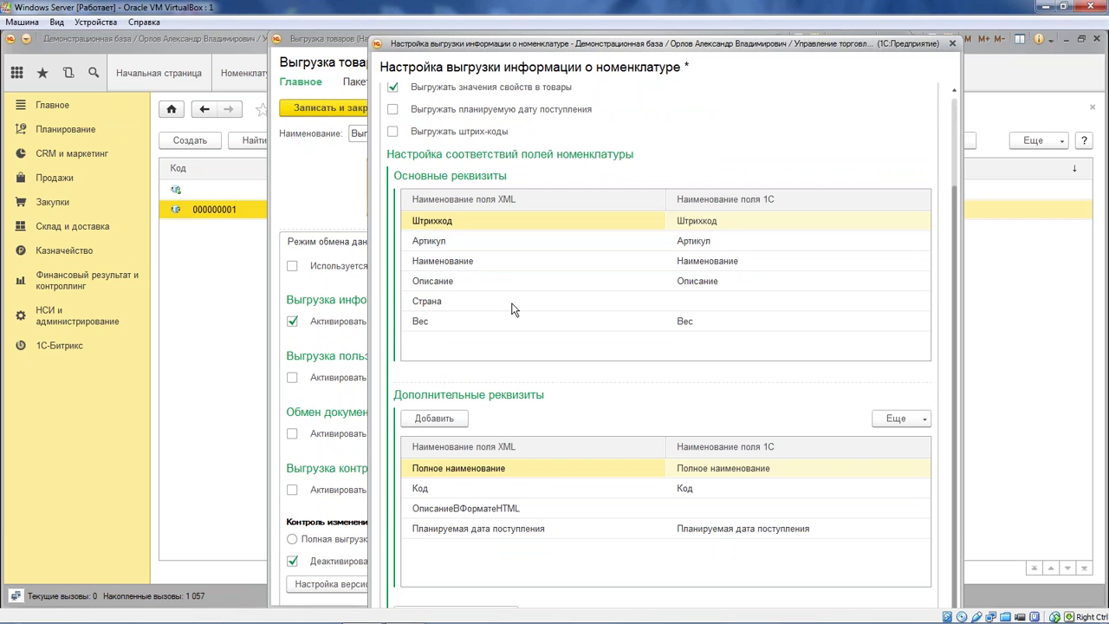
double_click(795, 325)
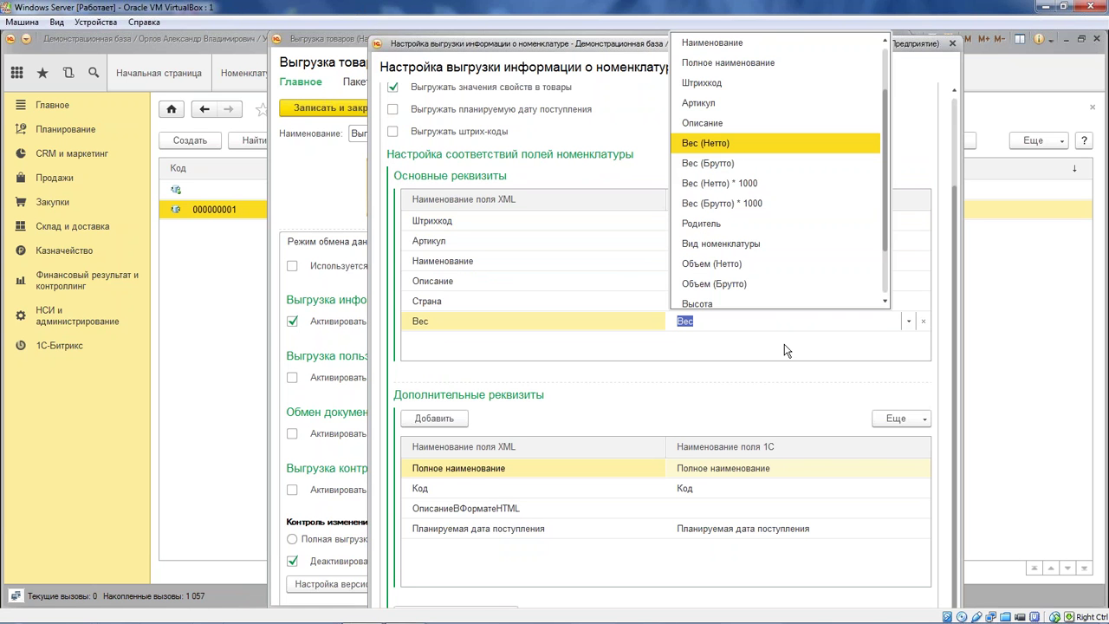
click(756, 144)
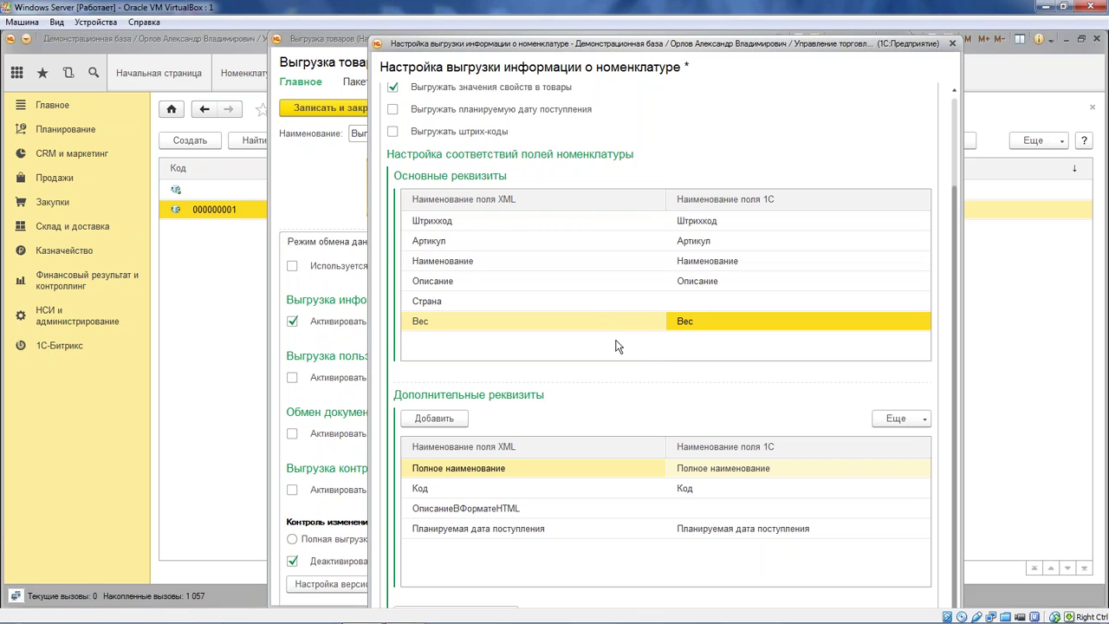
- Add the additional XML field Объем and map it to the 1C field "Объем (Нетто)"
click(434, 419)
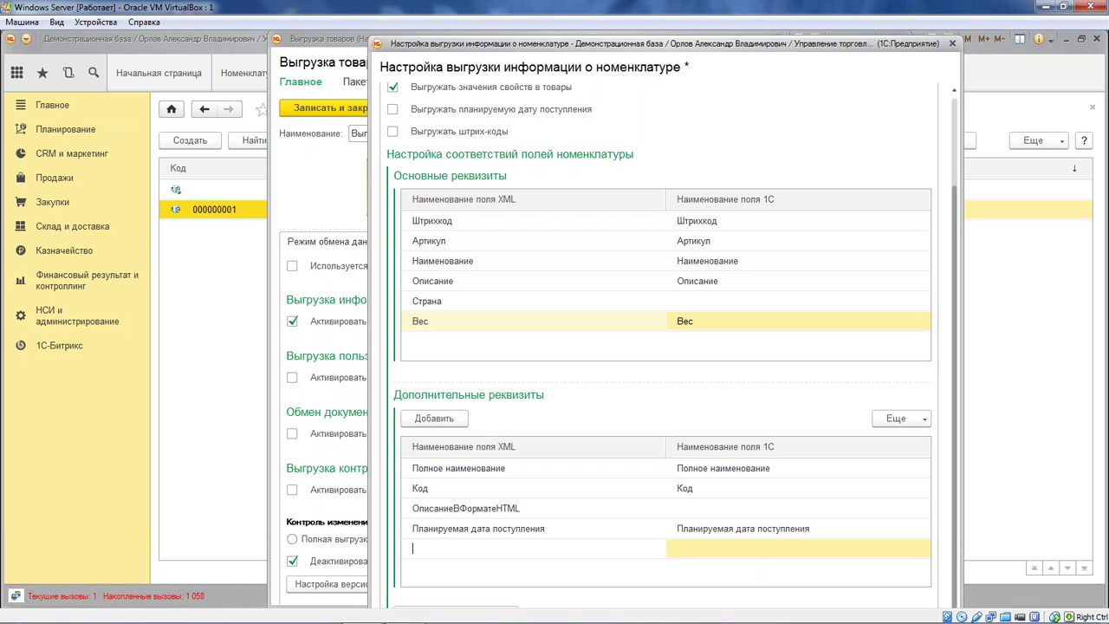
text(Объек)
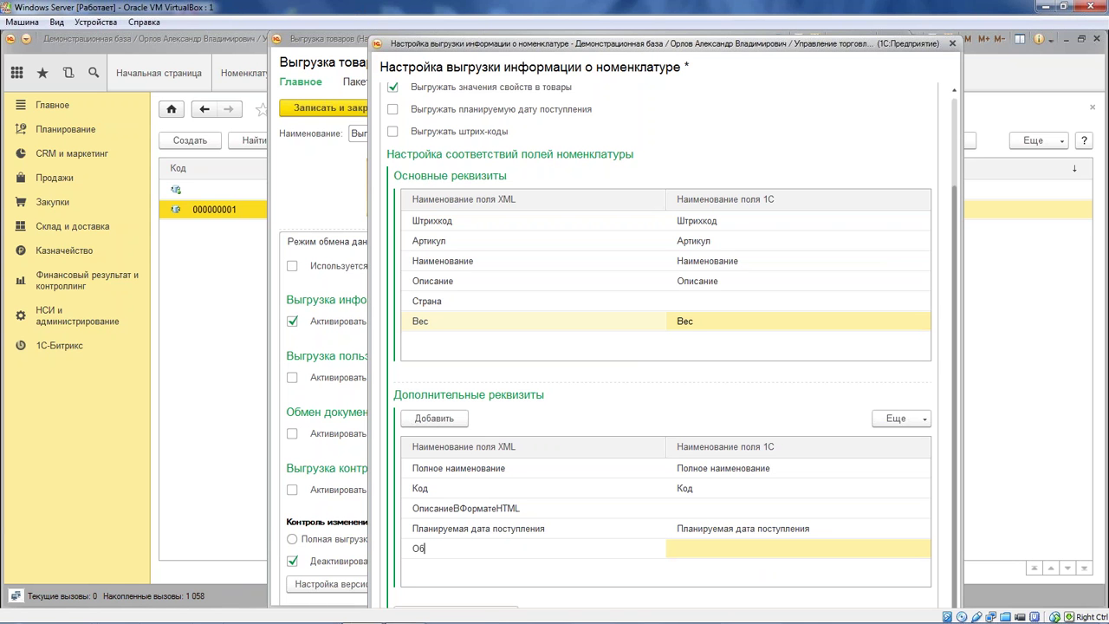
key(BackSpace)
text(м)
click(616, 528)
double_click(732, 551)
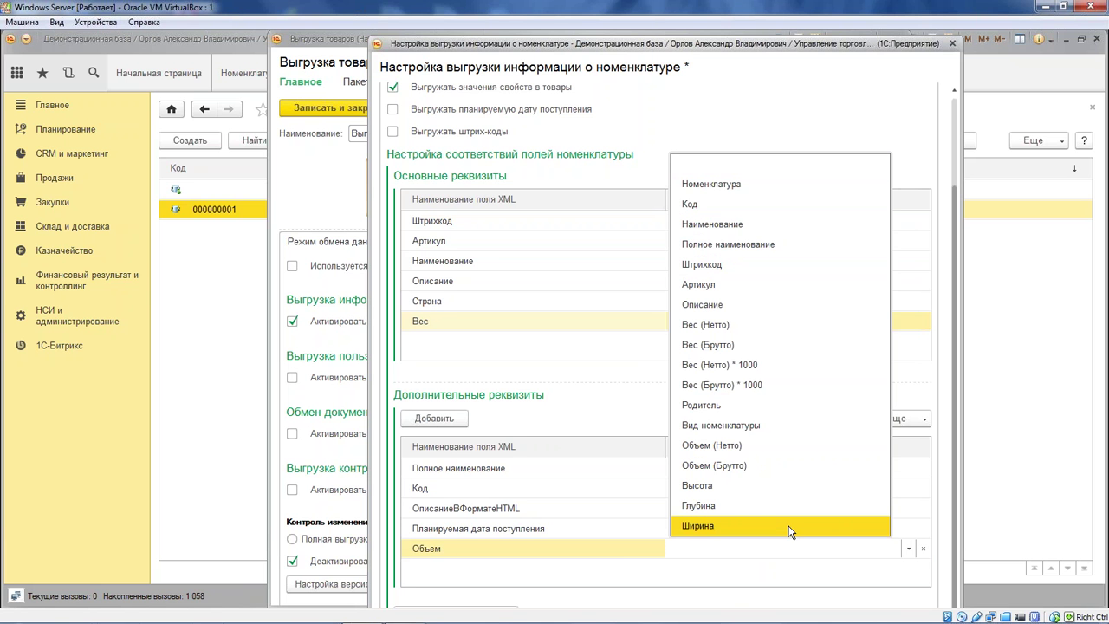
click(750, 444)
click(603, 515)
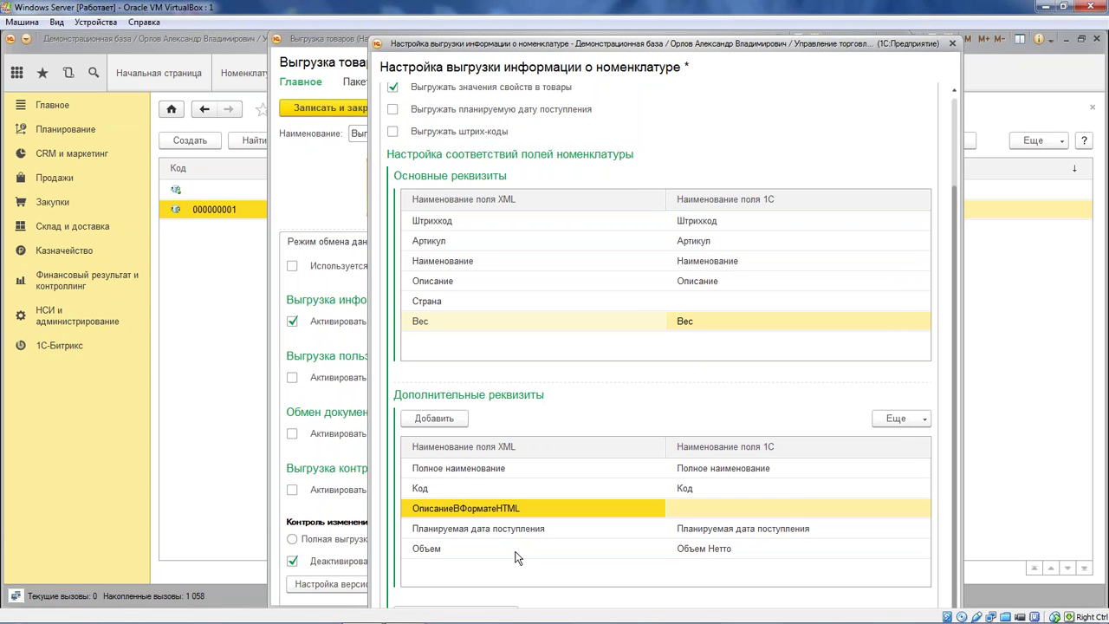
click(517, 553)
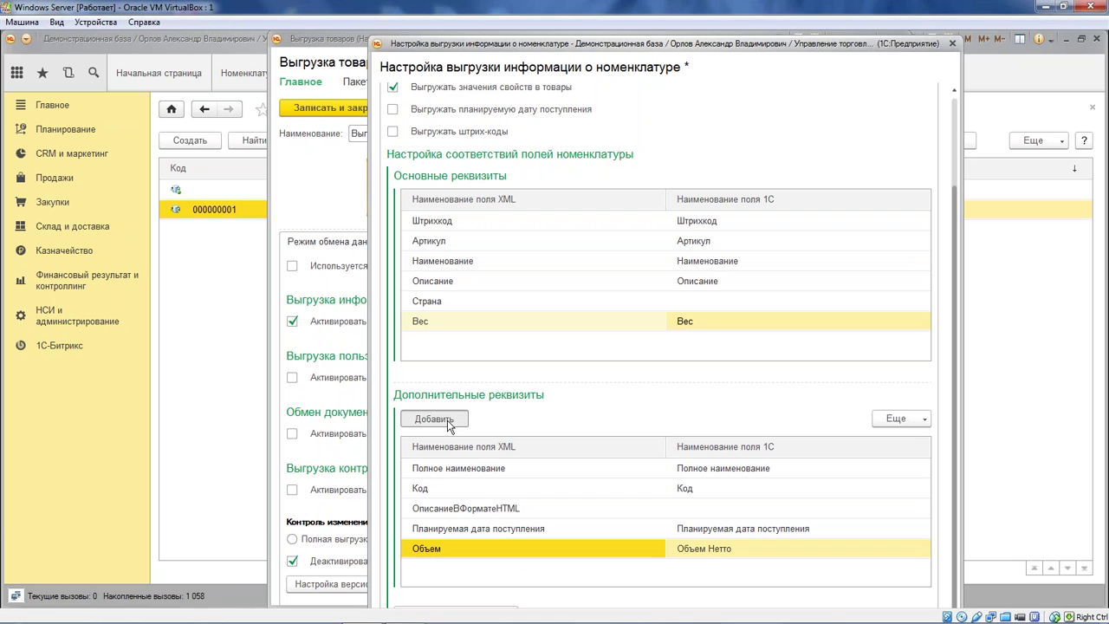
- Add the additional XML field Наименование with the 1C expression Номенклатура.Наименование and check the field's correctness
click(434, 418)
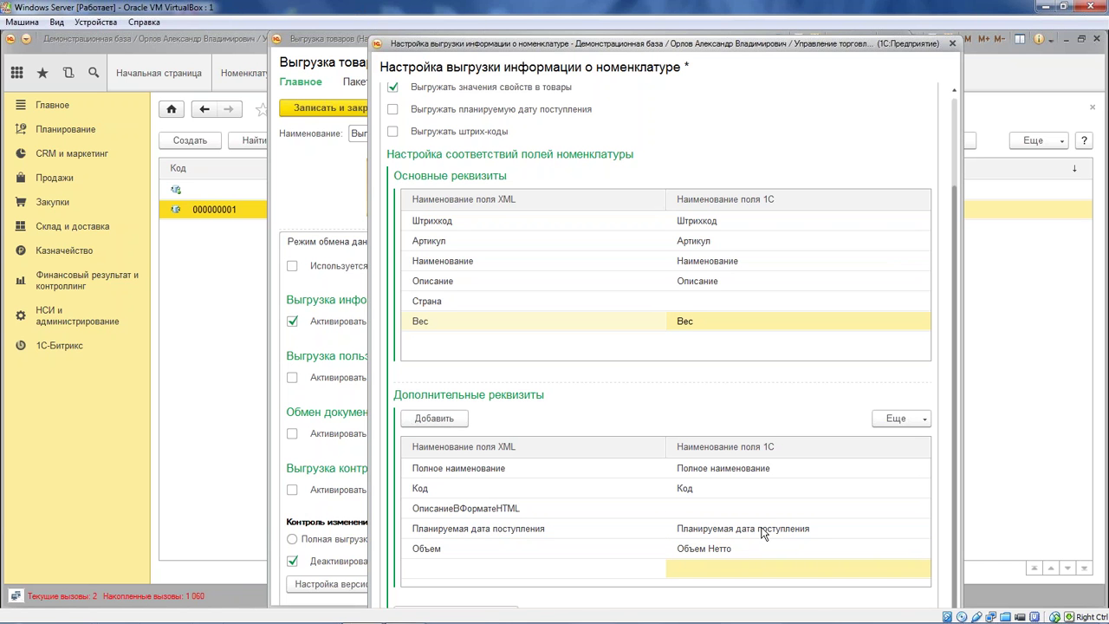
text(Н)
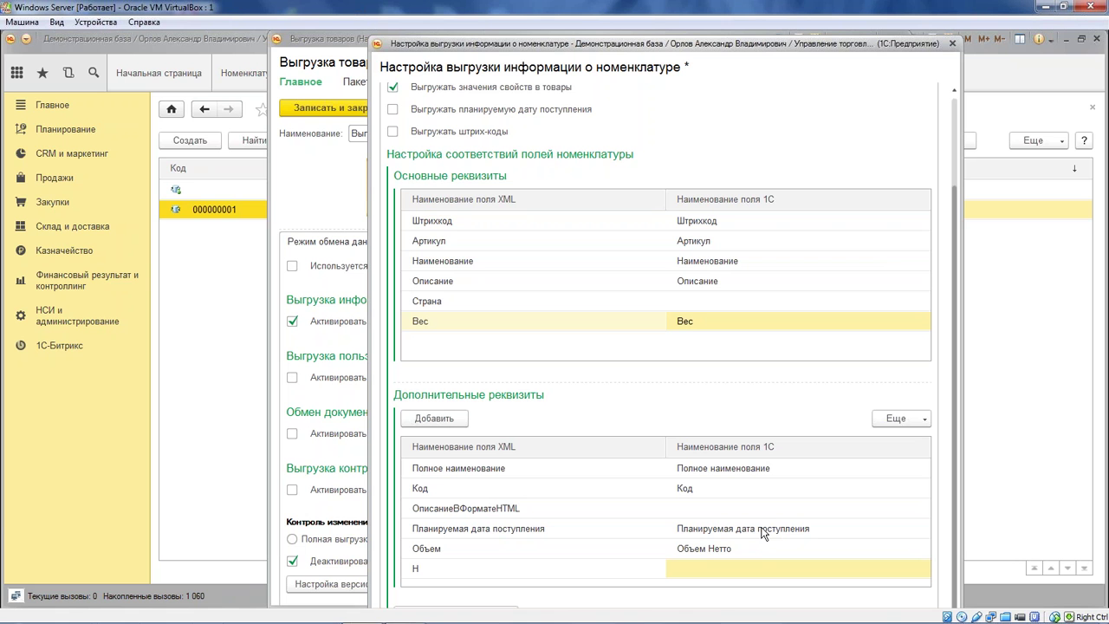
text(аименование)
click(784, 550)
click(752, 569)
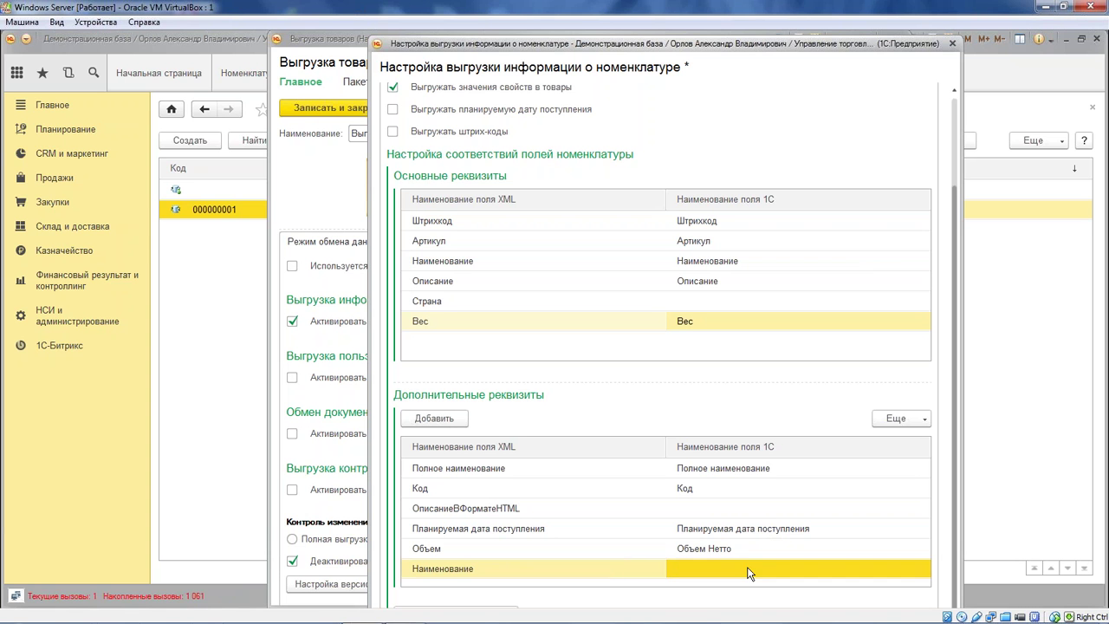
click(750, 568)
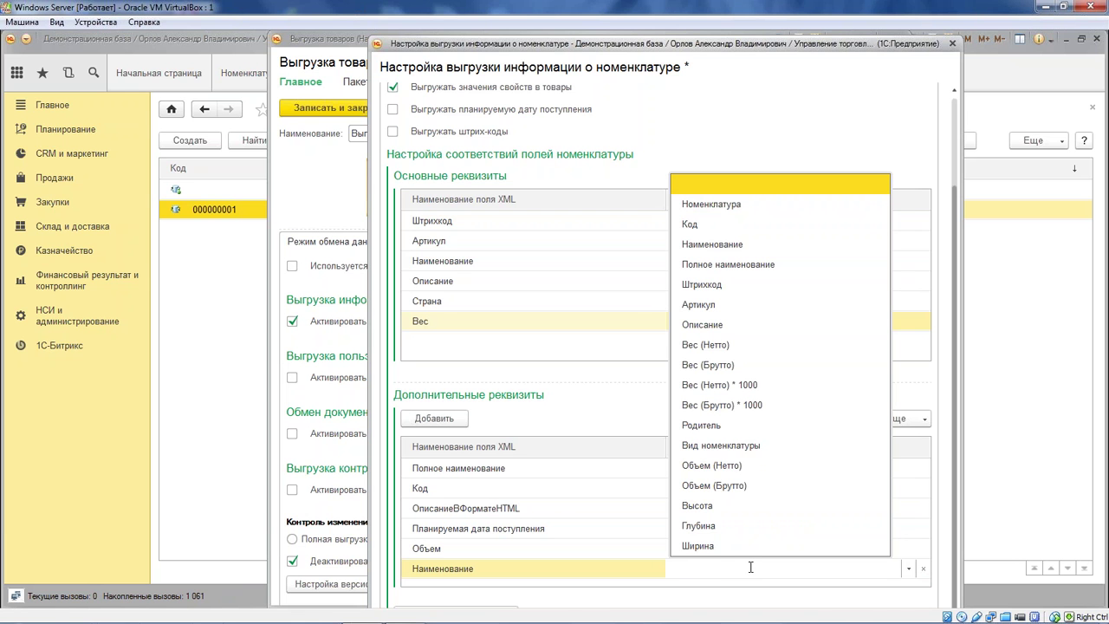
text(Н)
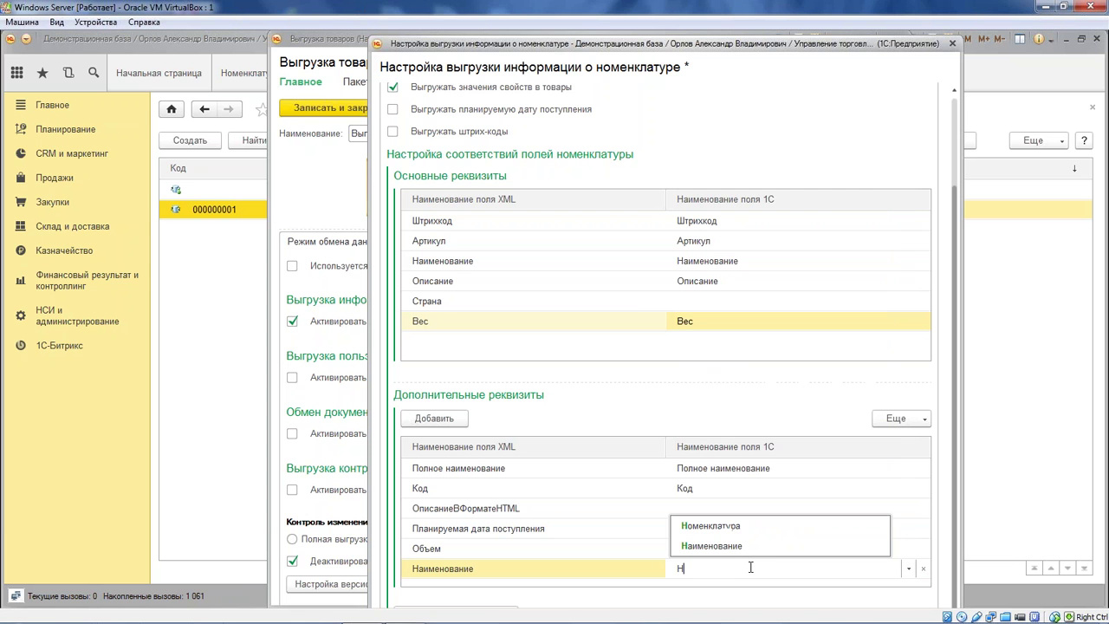
key(Return)
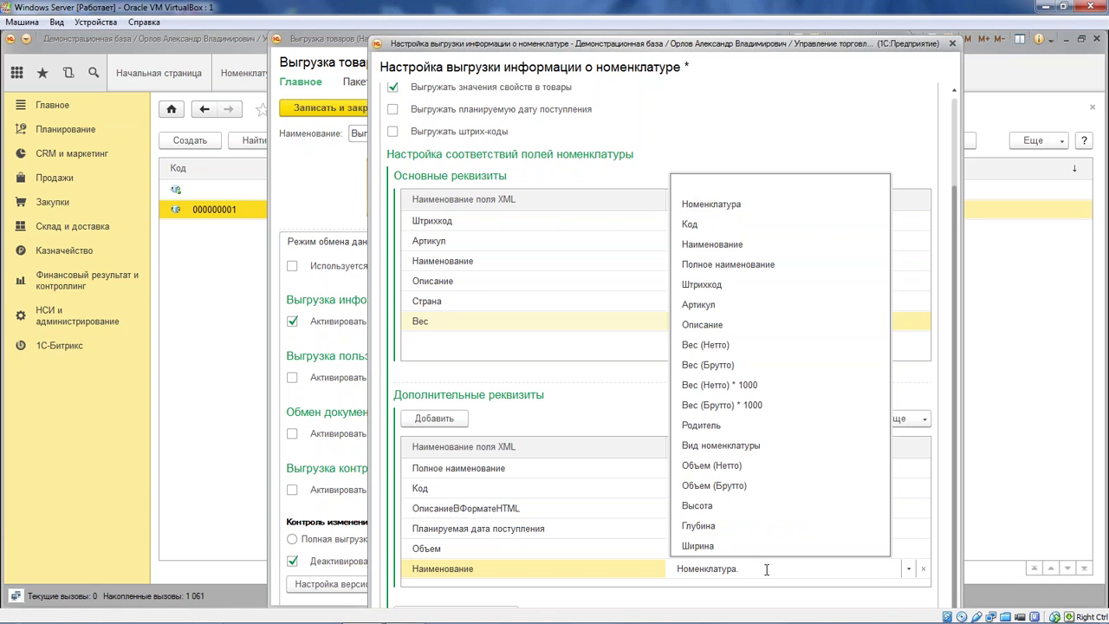
text(Наименование)
key(Return)
click(814, 544)
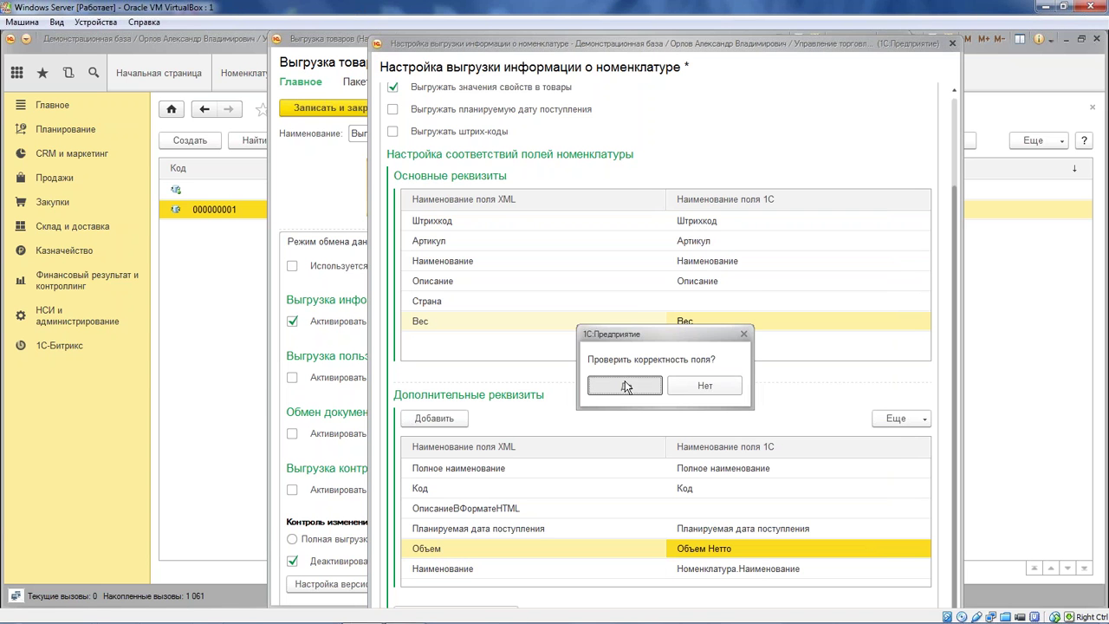
click(625, 380)
- Change the additional Наименование field's 1C expression to ВРег(Номенклатура.Наименование) and check its correctness
click(696, 570)
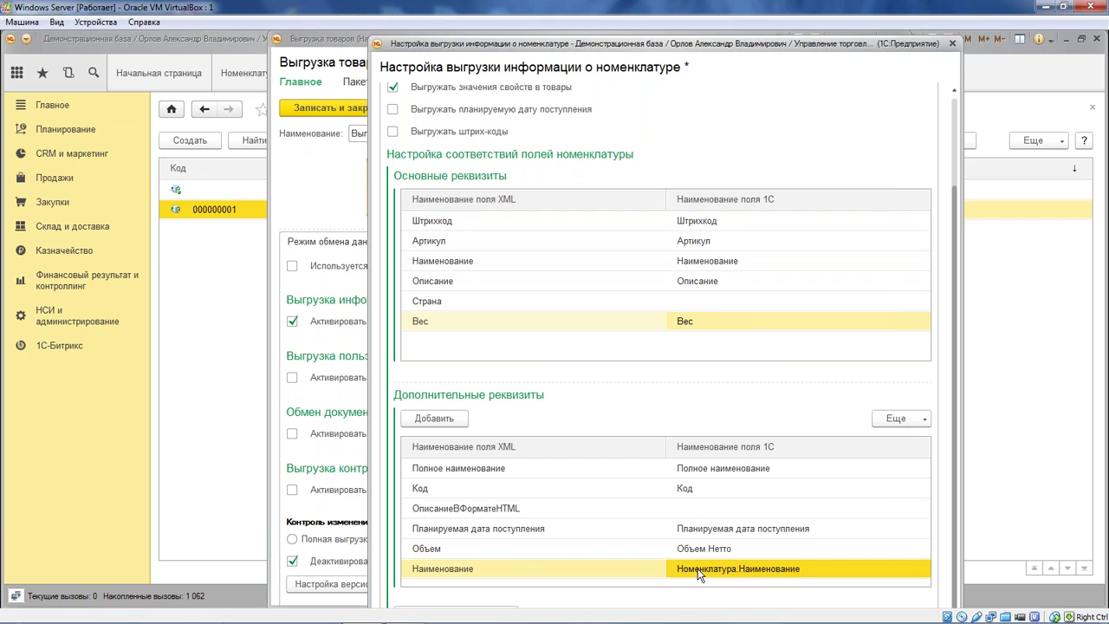
double_click(679, 576)
key(Escape)
click(679, 575)
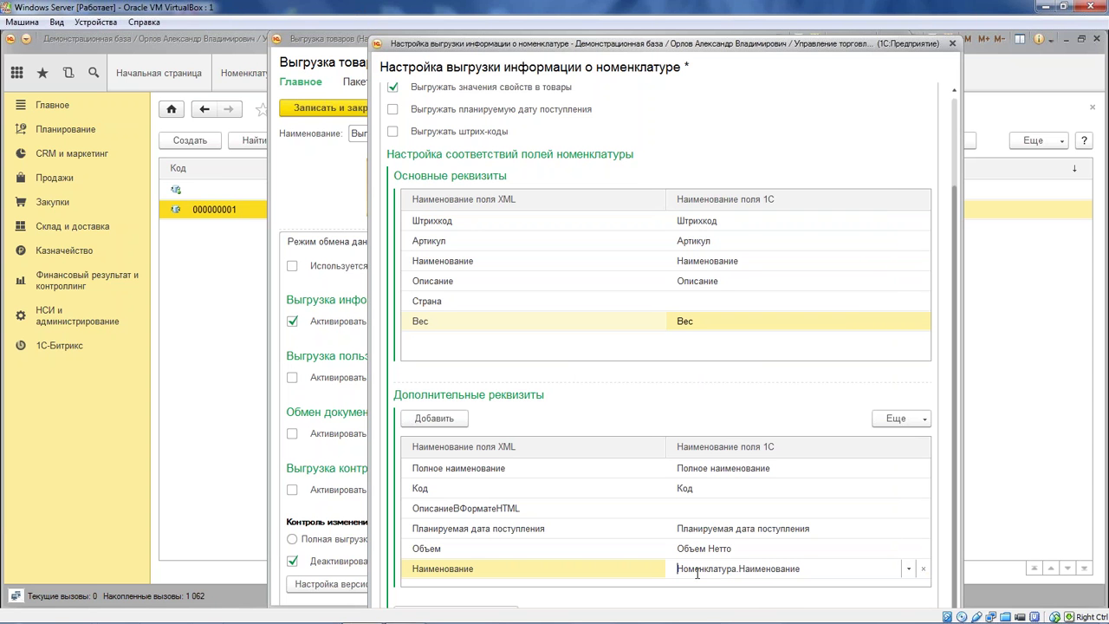
text(ВР)
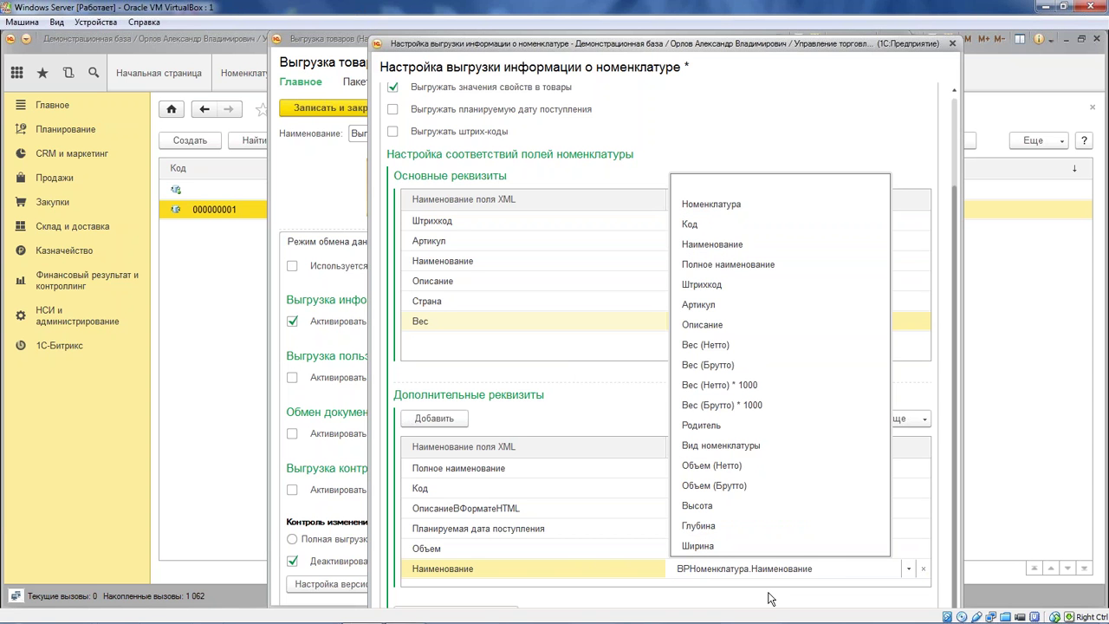
text(ег()
key(End)
text())
key(Return)
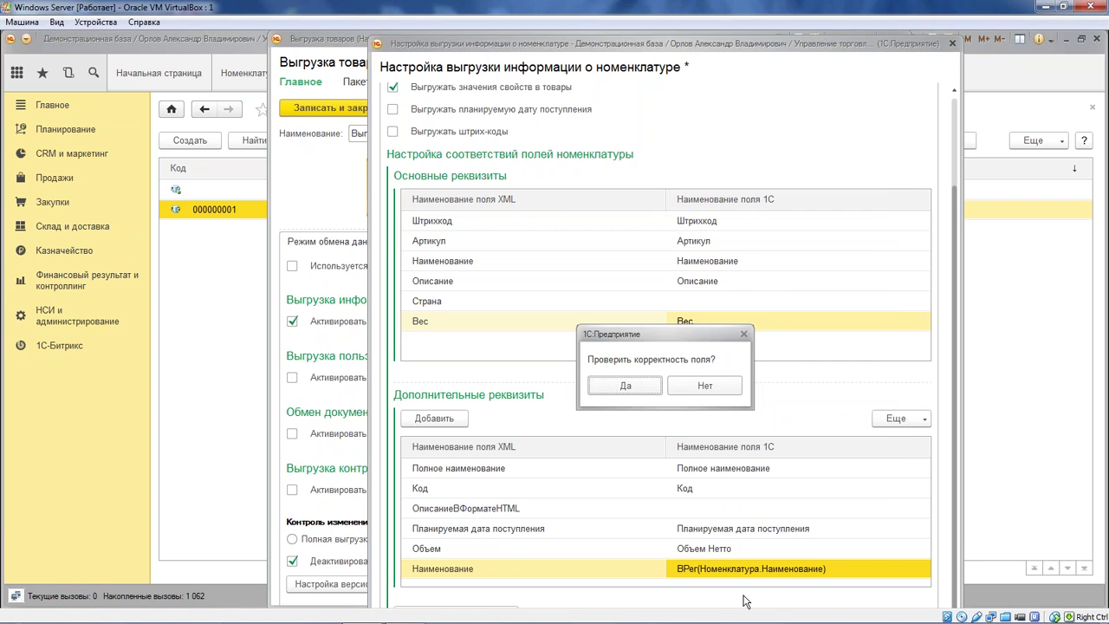
click(624, 387)
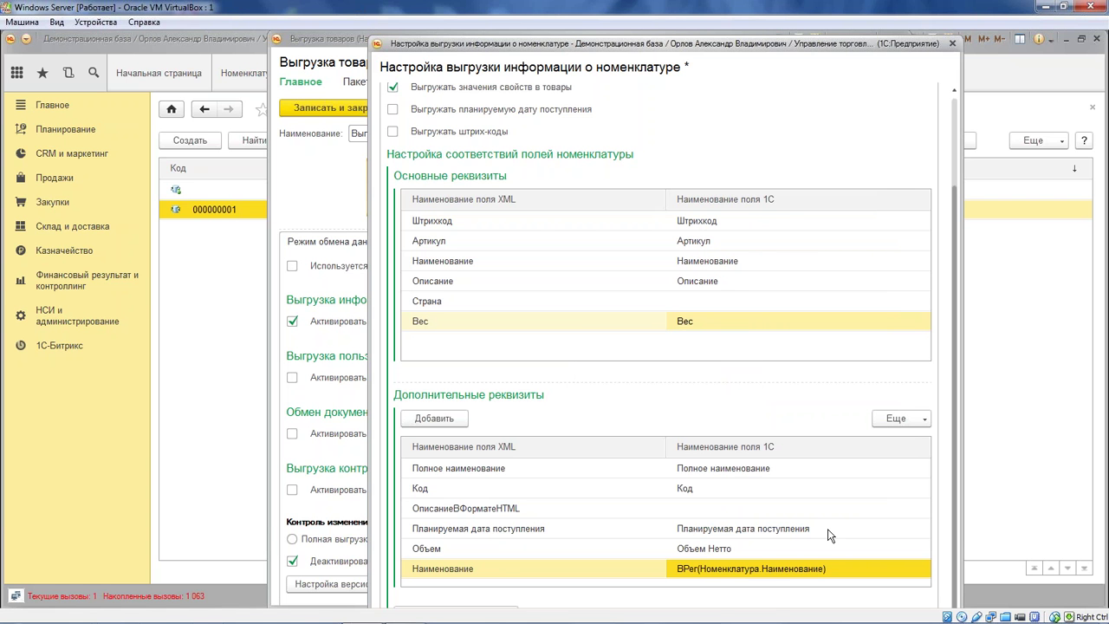
click(590, 576)
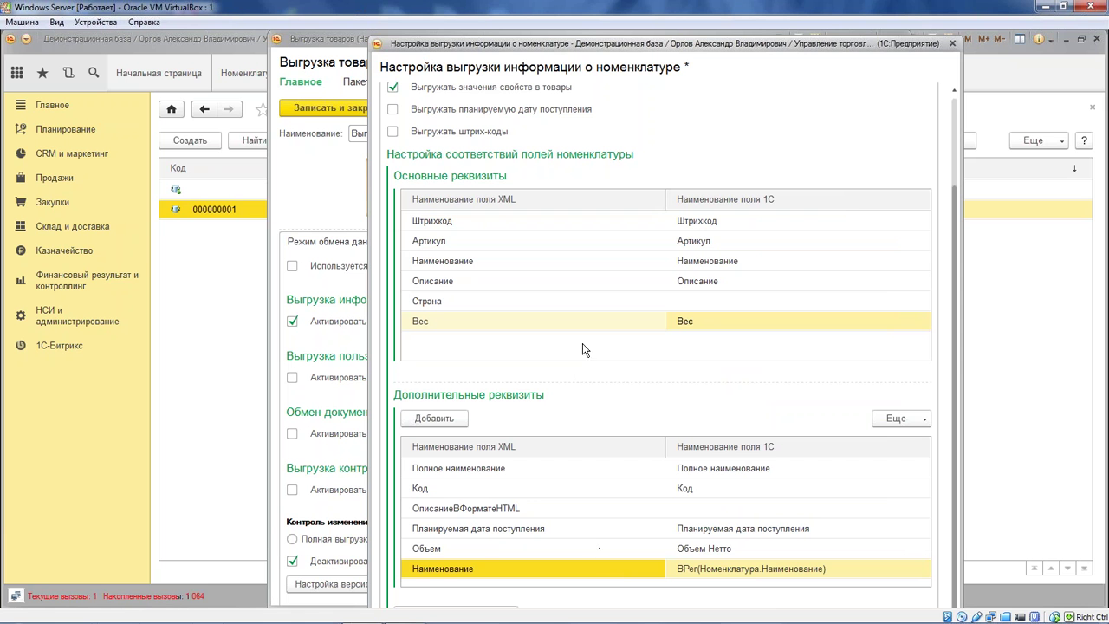
- Set the 1C value of the XML field ОписаниеВФорматеHTML to the fixed text "Тестовое описание" and check its correctness
click(551, 515)
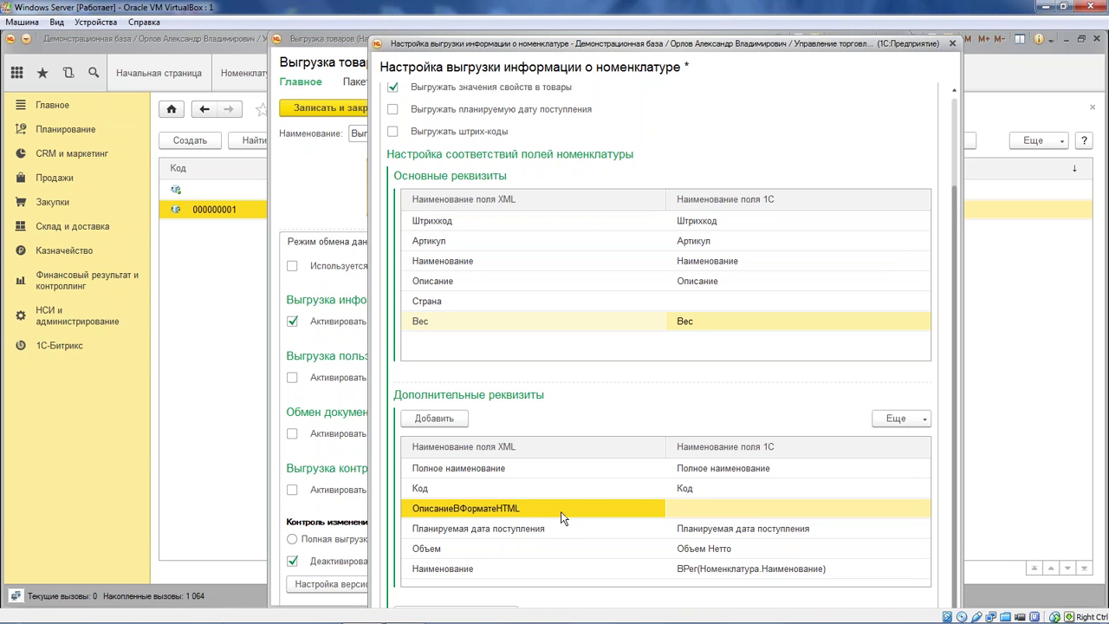
click(754, 509)
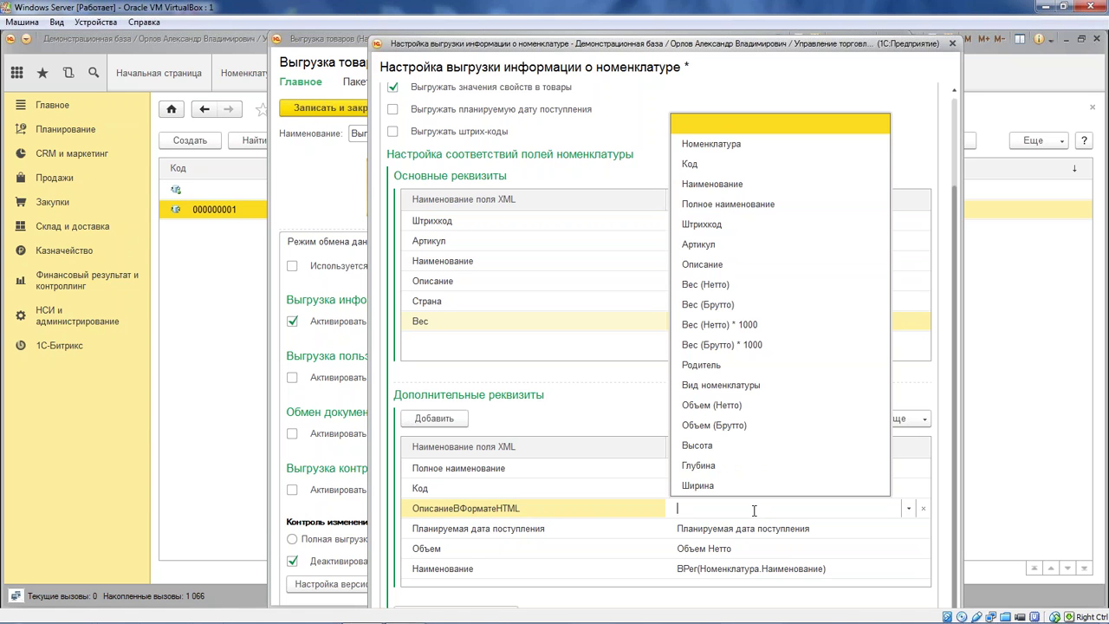
click(750, 512)
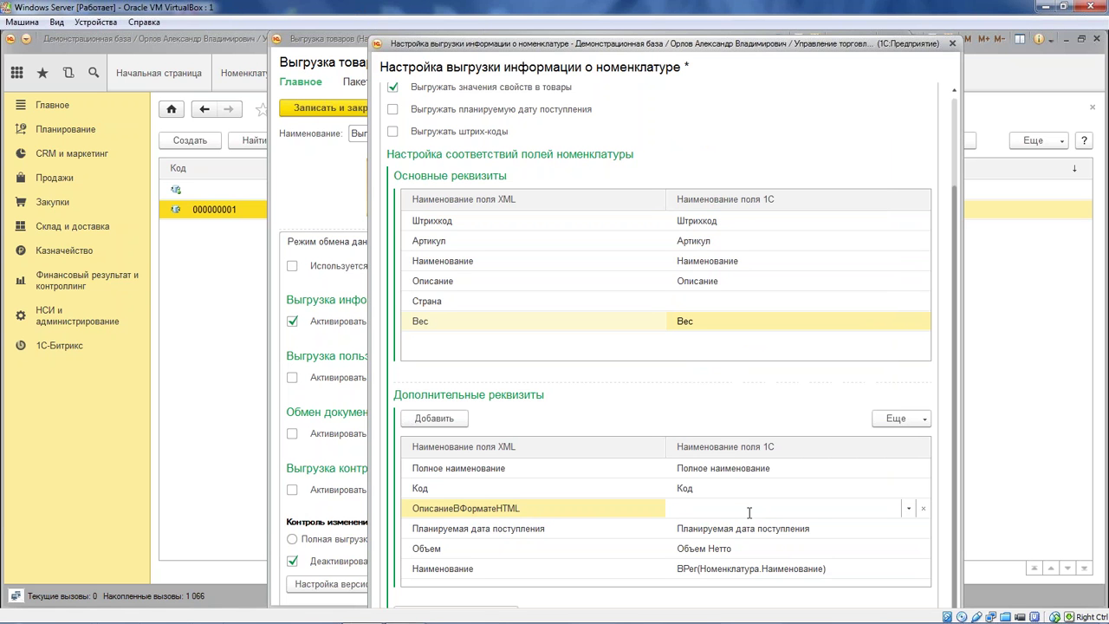
text("")
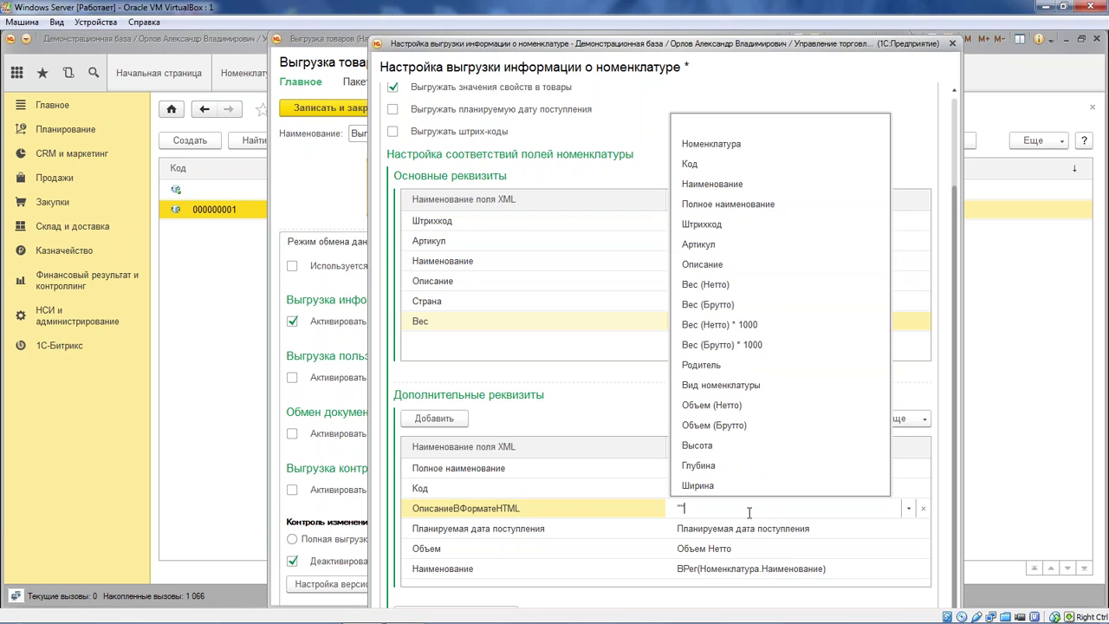
text(Тестовое описание)
click(824, 533)
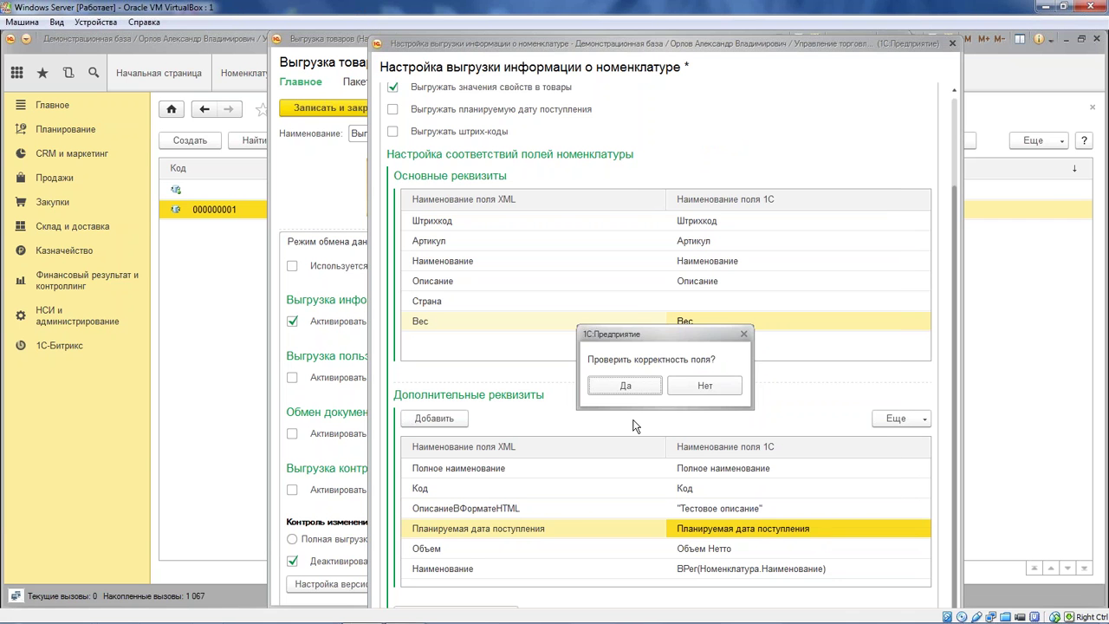
click(633, 389)
click(569, 510)
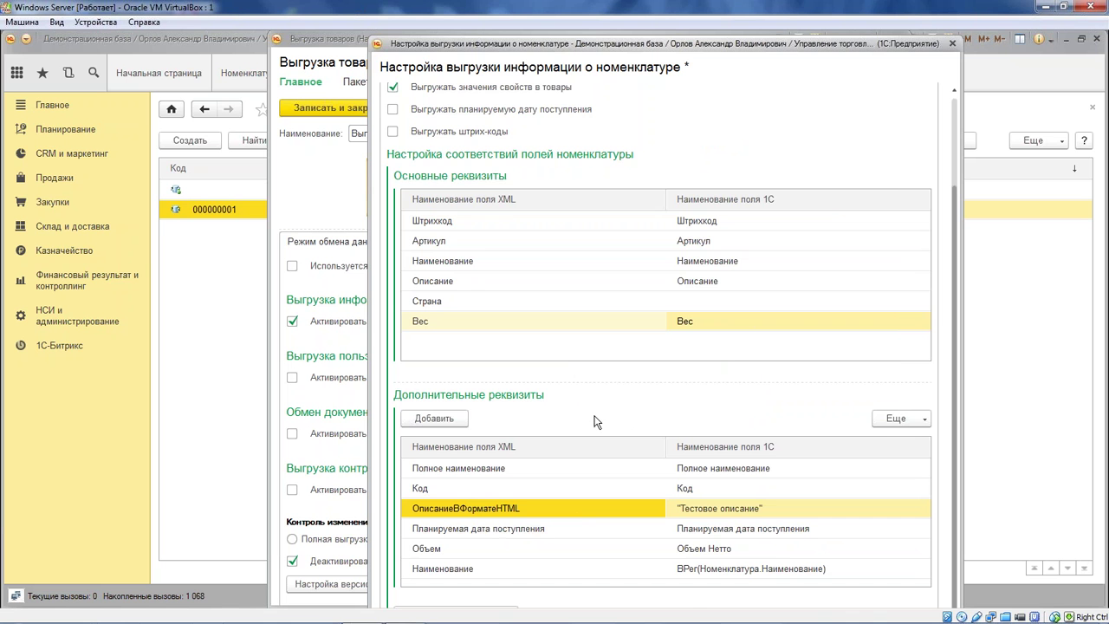
- Enable the export of pictures and files in the Предложения export settings
scroll(508, 216, up, 3)
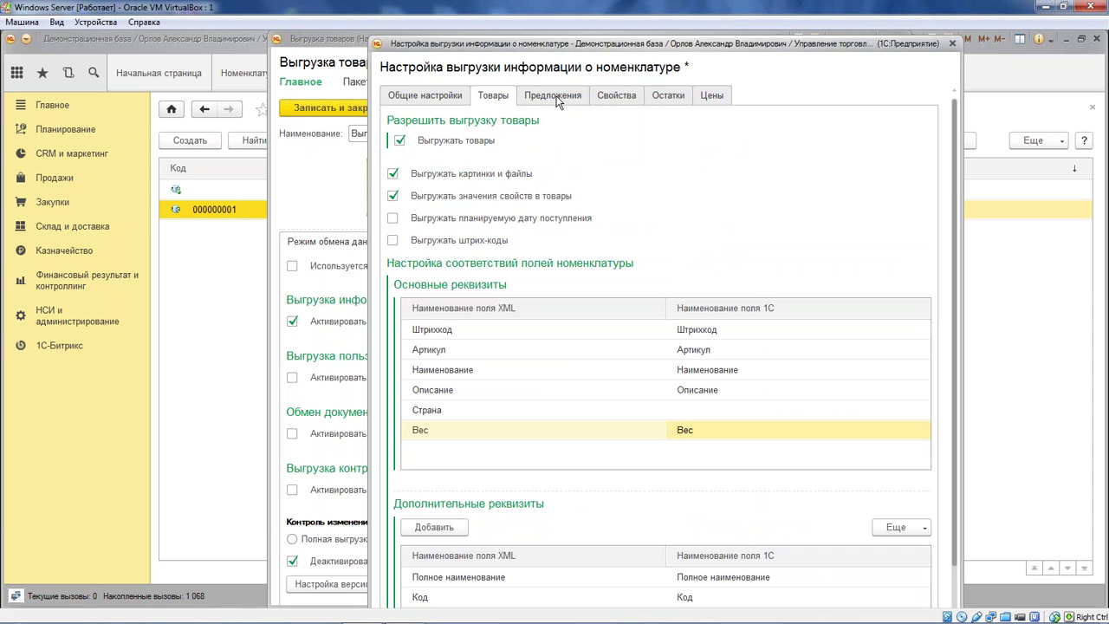
click(555, 95)
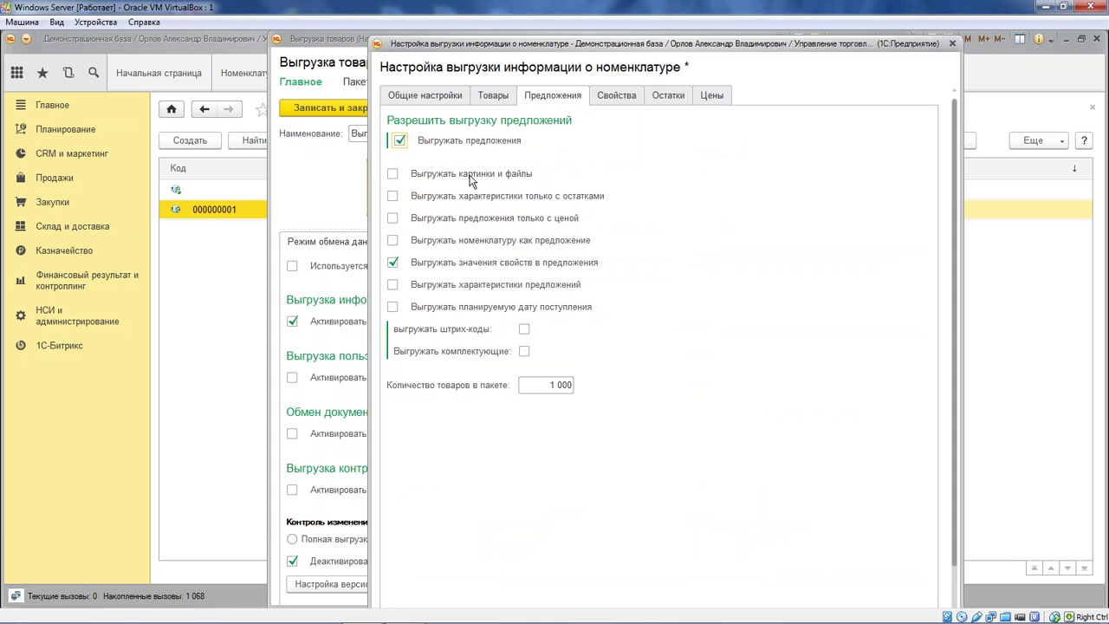
click(392, 174)
- In the Свойства export settings, fill the usage of all properties with the defaults
click(617, 96)
scroll(839, 452, down, 15)
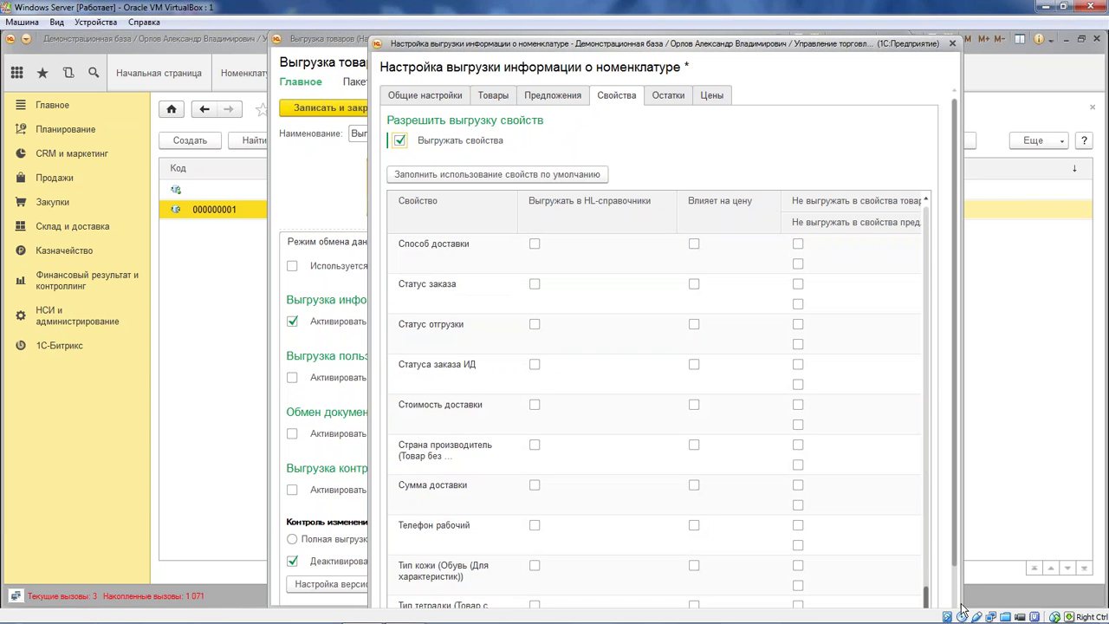
scroll(838, 451, down, 3)
scroll(910, 356, up, 10)
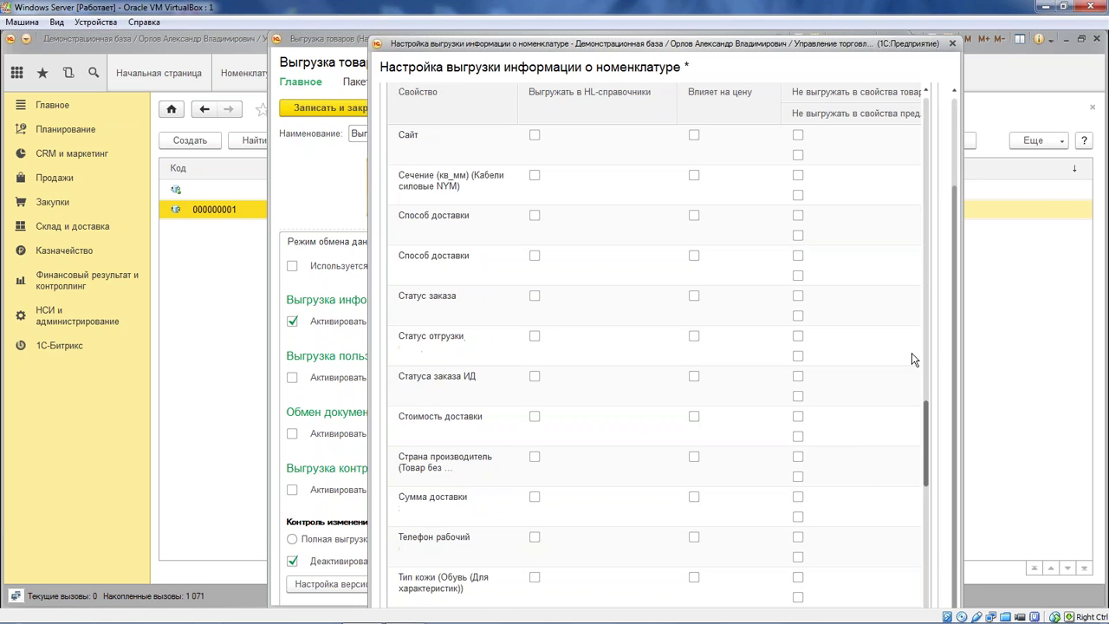
scroll(806, 268, up, 3)
click(799, 245)
scroll(799, 245, down, 3)
click(798, 136)
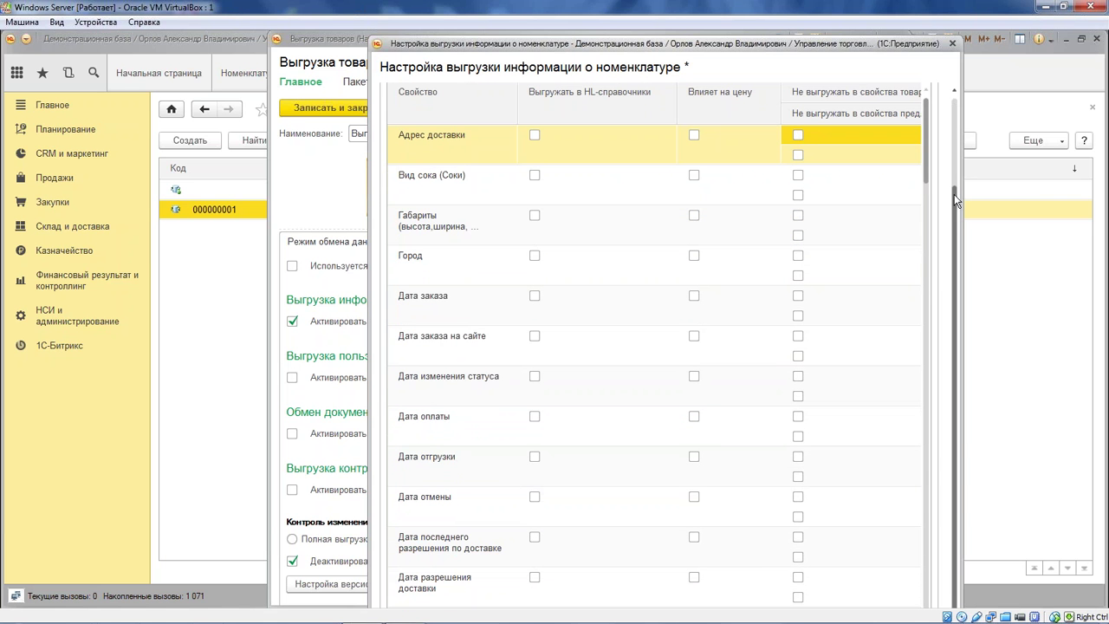
scroll(956, 196, up, 3)
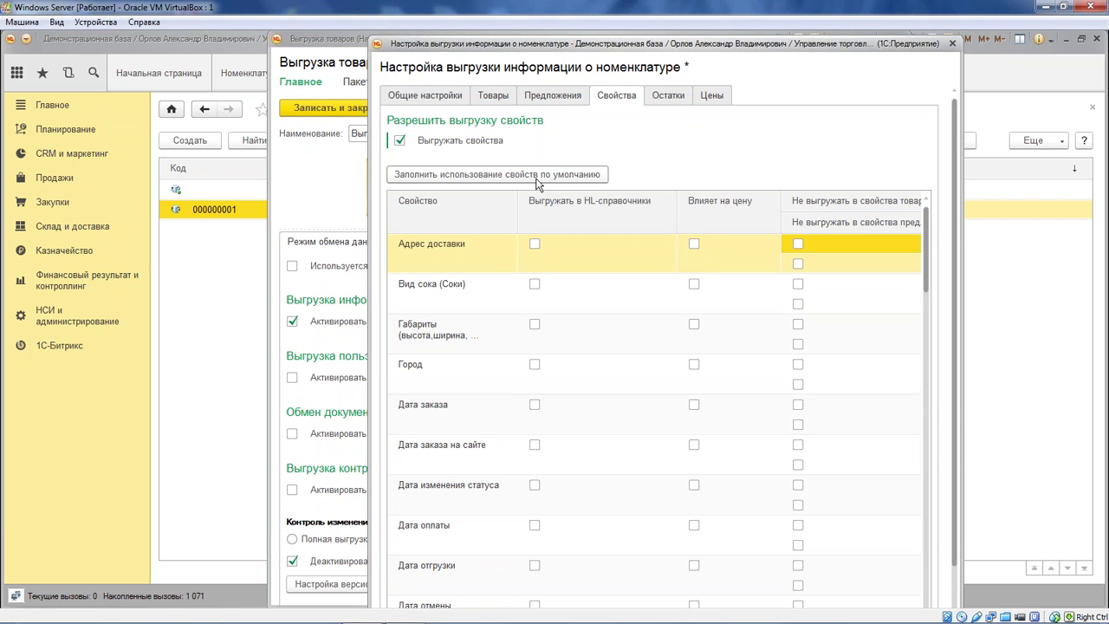
click(537, 180)
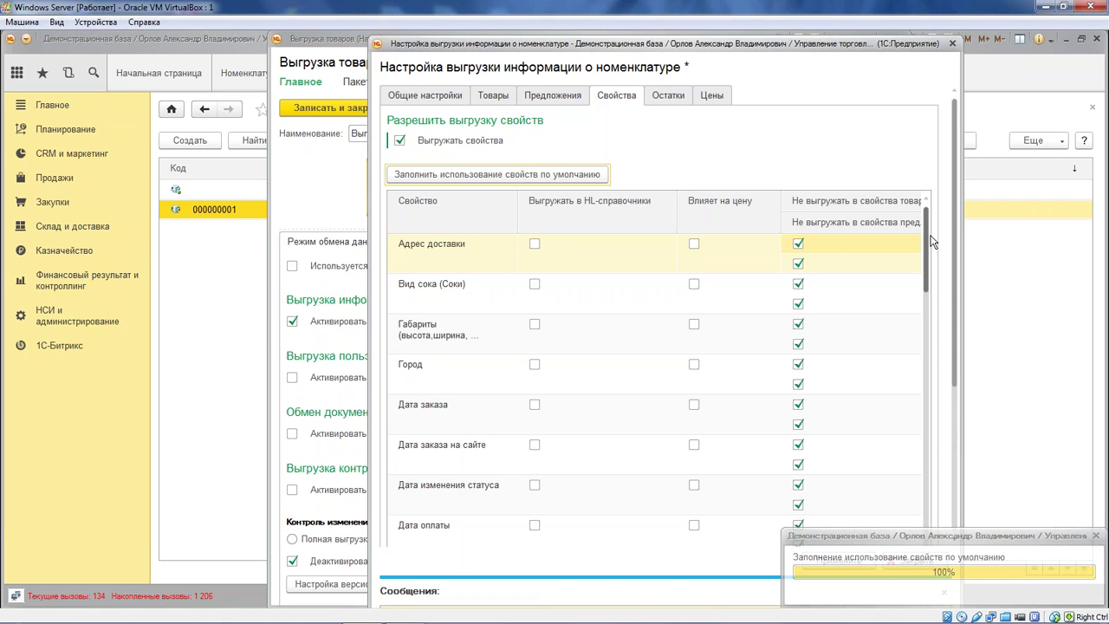
- Review the property list to see which properties are excluded from export to products and which from export to offers
drag(925, 232, 669, 351)
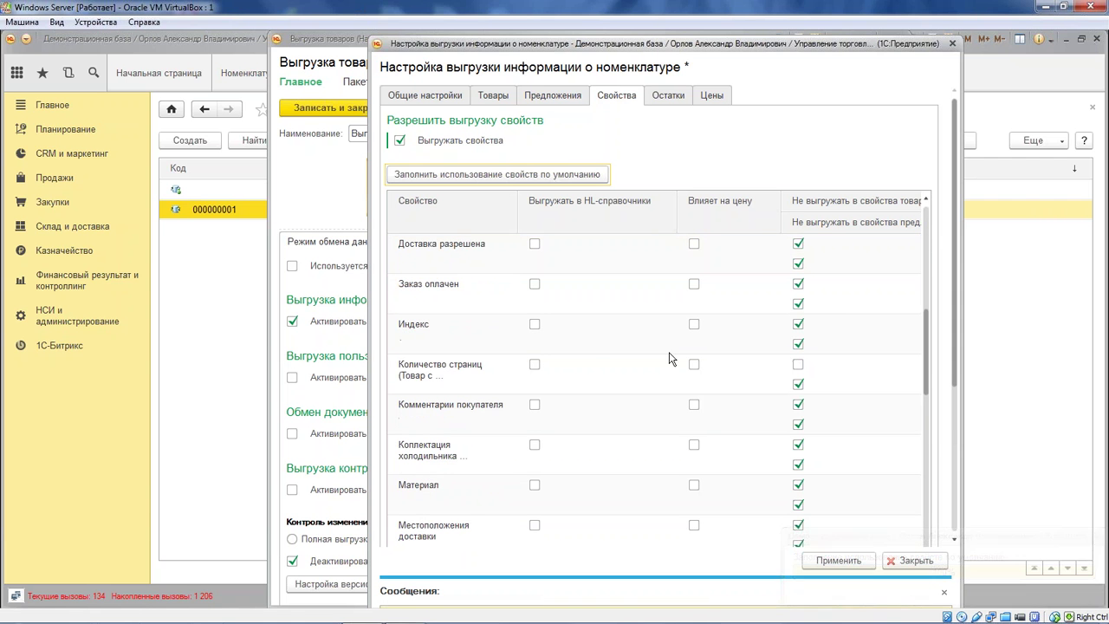
click(450, 371)
drag(926, 288, 924, 394)
click(450, 225)
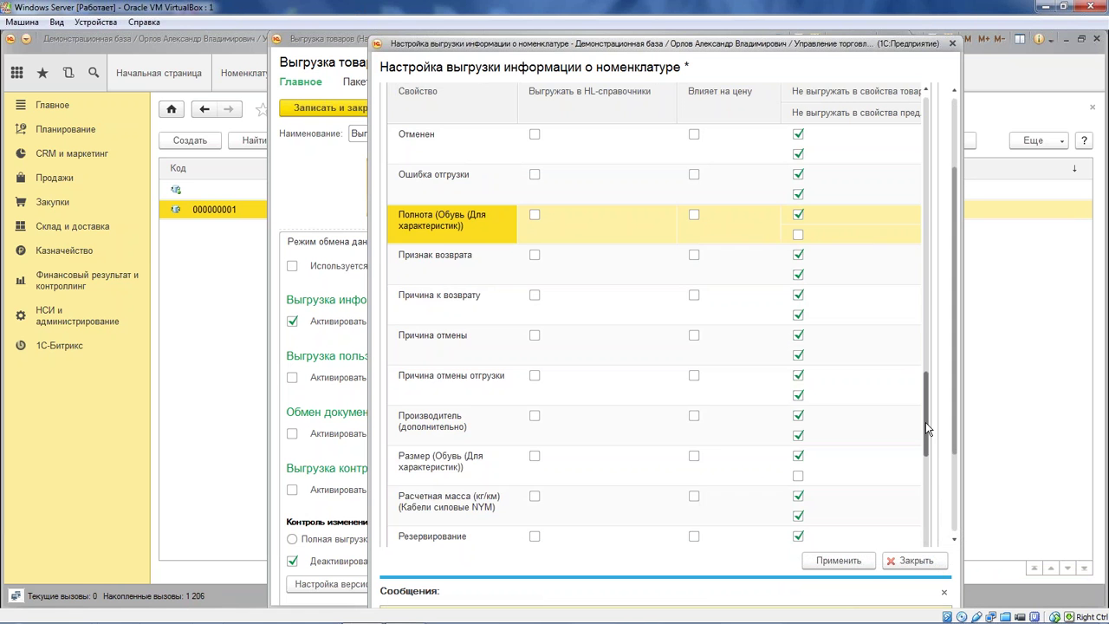
scroll(925, 422, down, 2)
scroll(520, 321, down, 3)
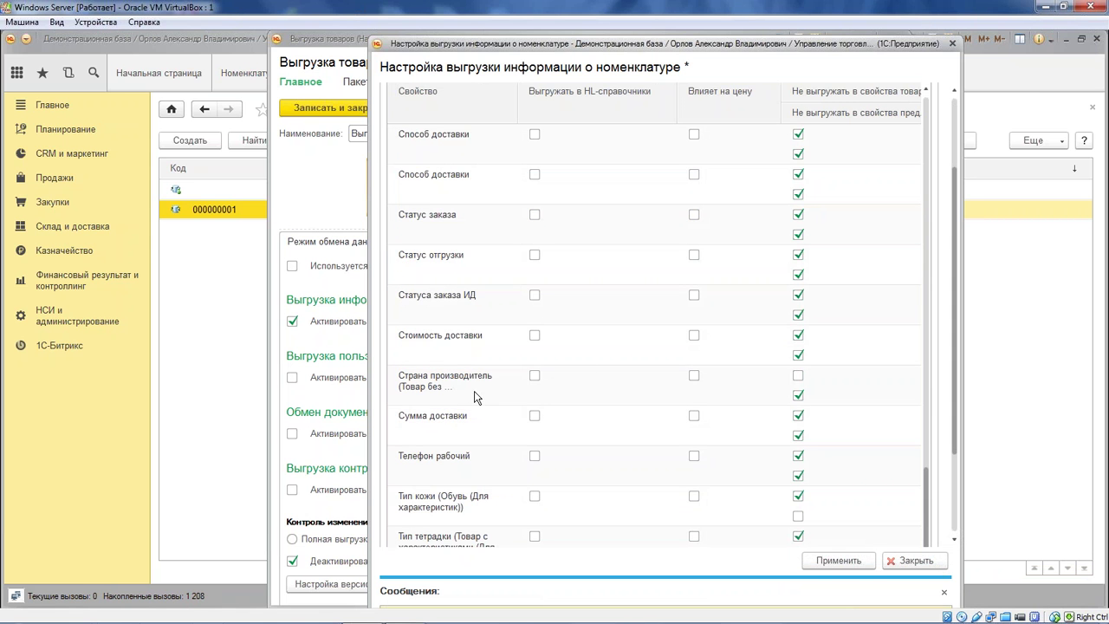
click(475, 391)
scroll(474, 394, down, 3)
click(465, 430)
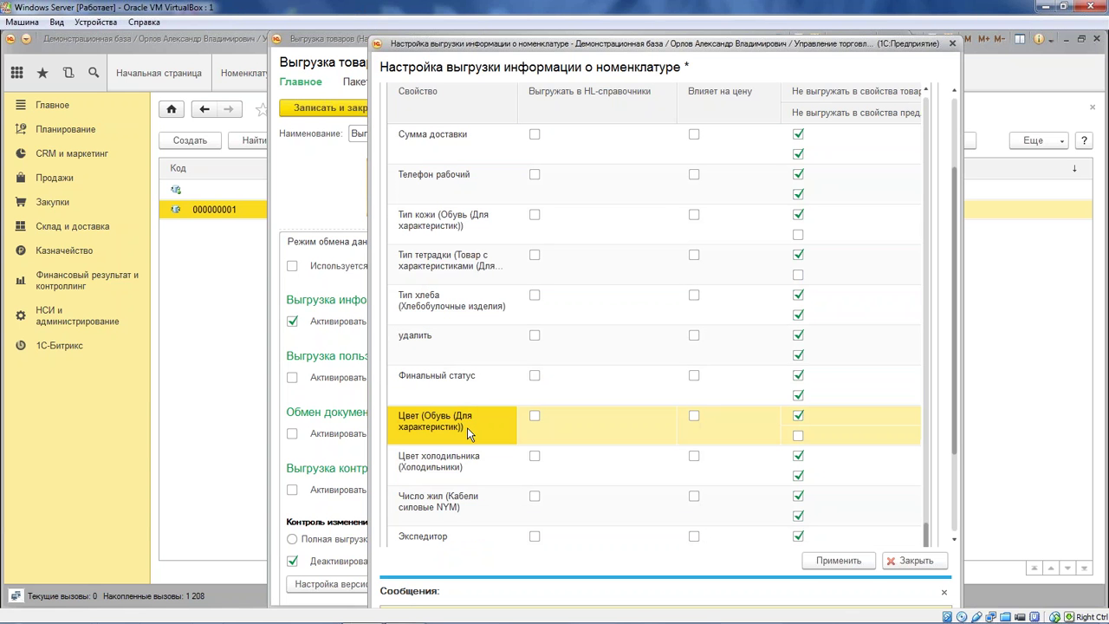
- Mark the Количество страниц property as affecting the price
click(477, 277)
drag(933, 531, 930, 193)
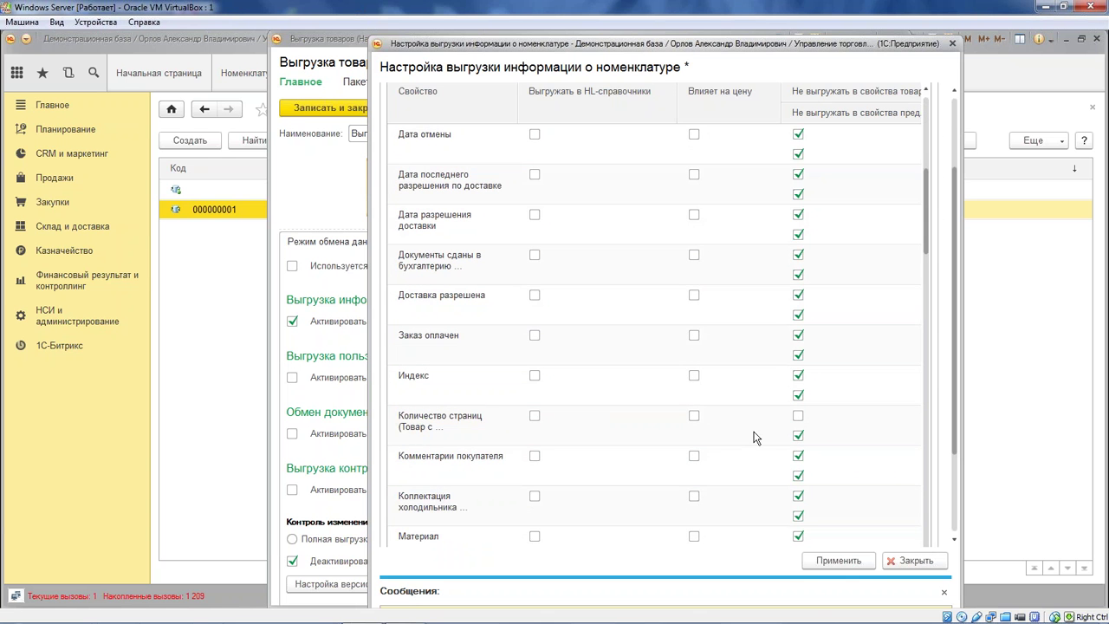
click(750, 431)
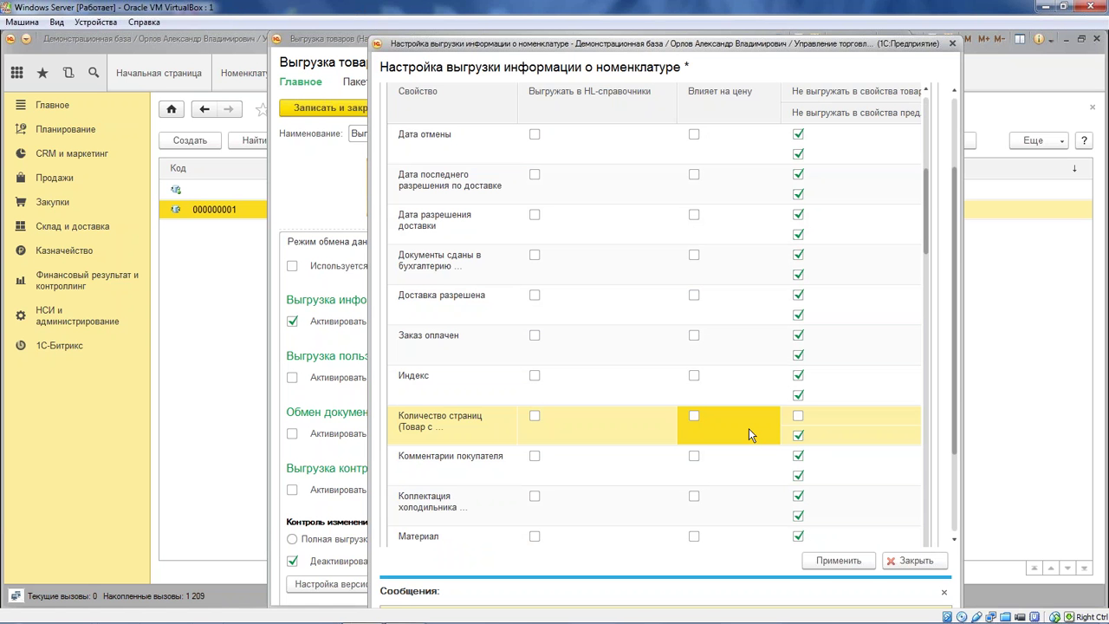
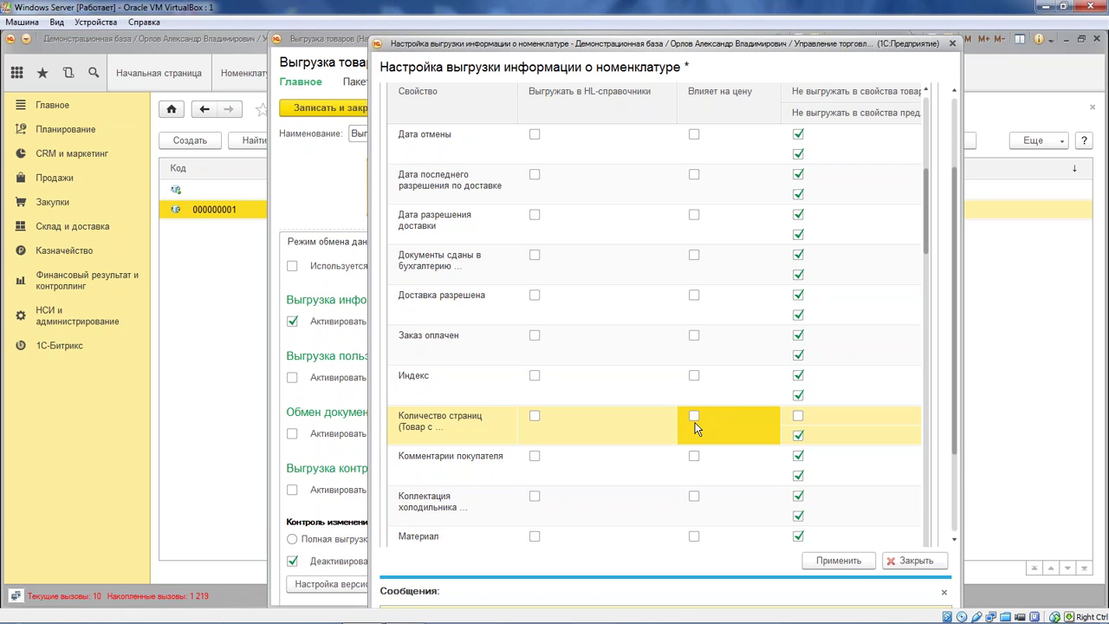
click(694, 417)
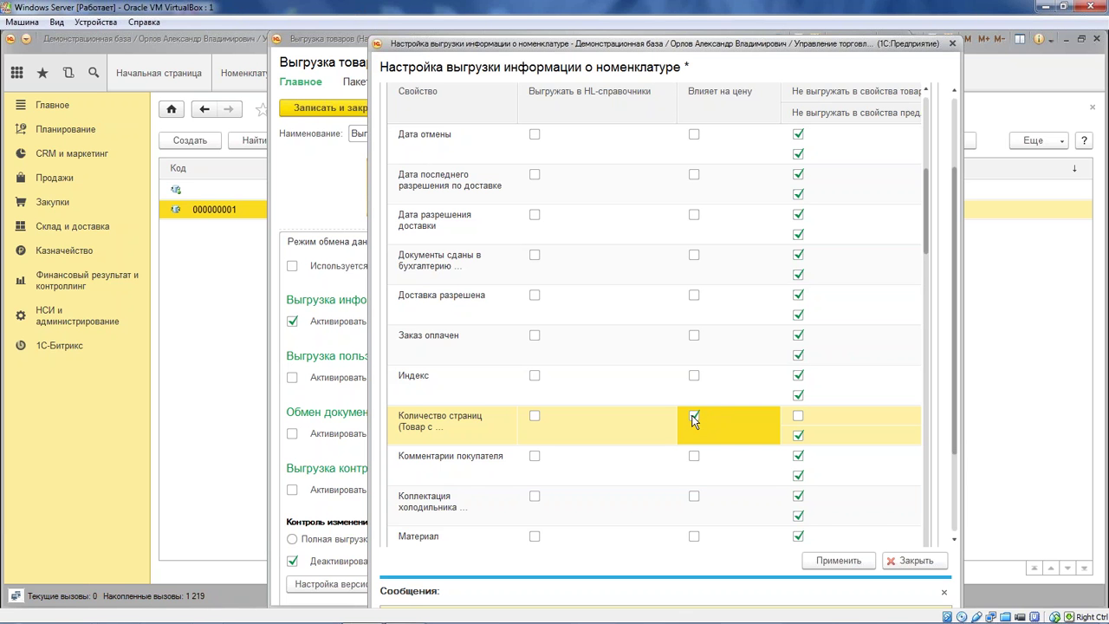
- Apply the item export settings, then save and close the Выгрузка товаров exchange node
click(839, 561)
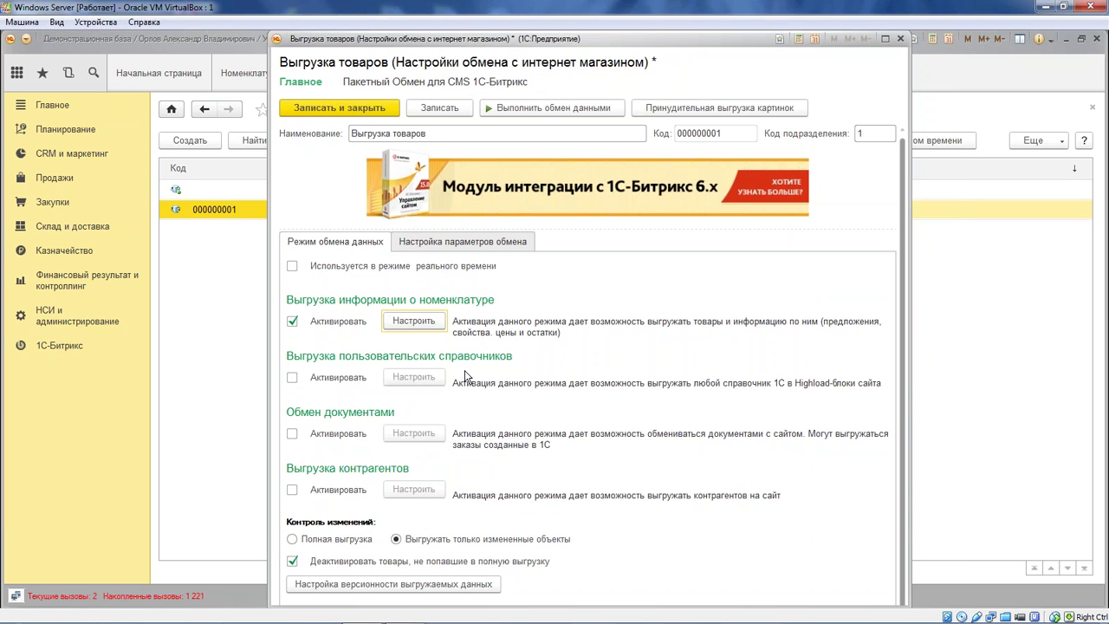
click(423, 242)
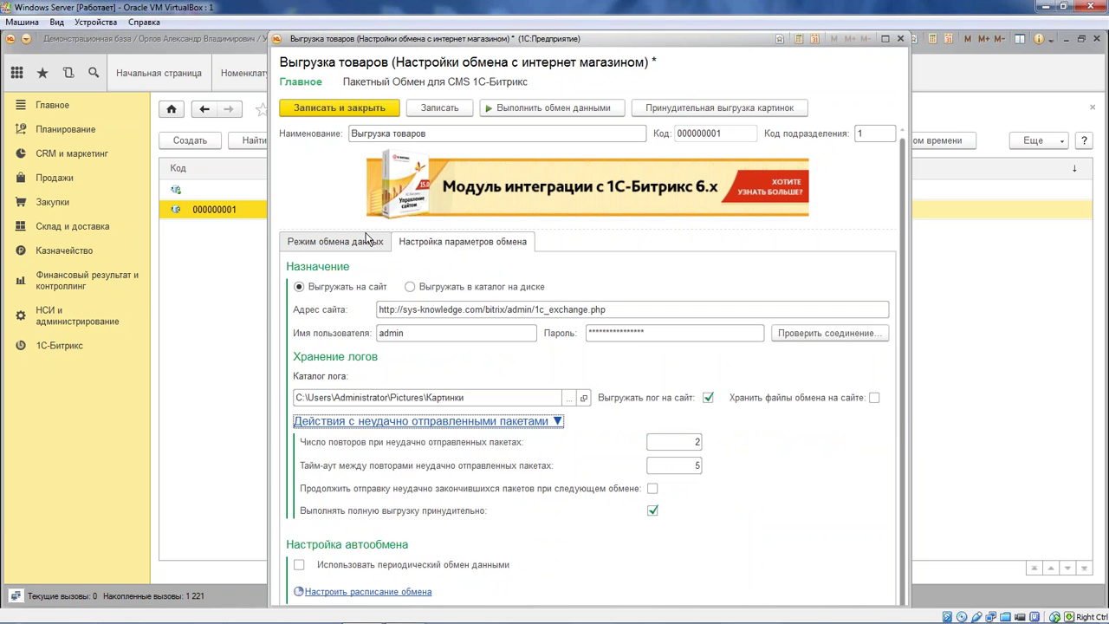
click(355, 113)
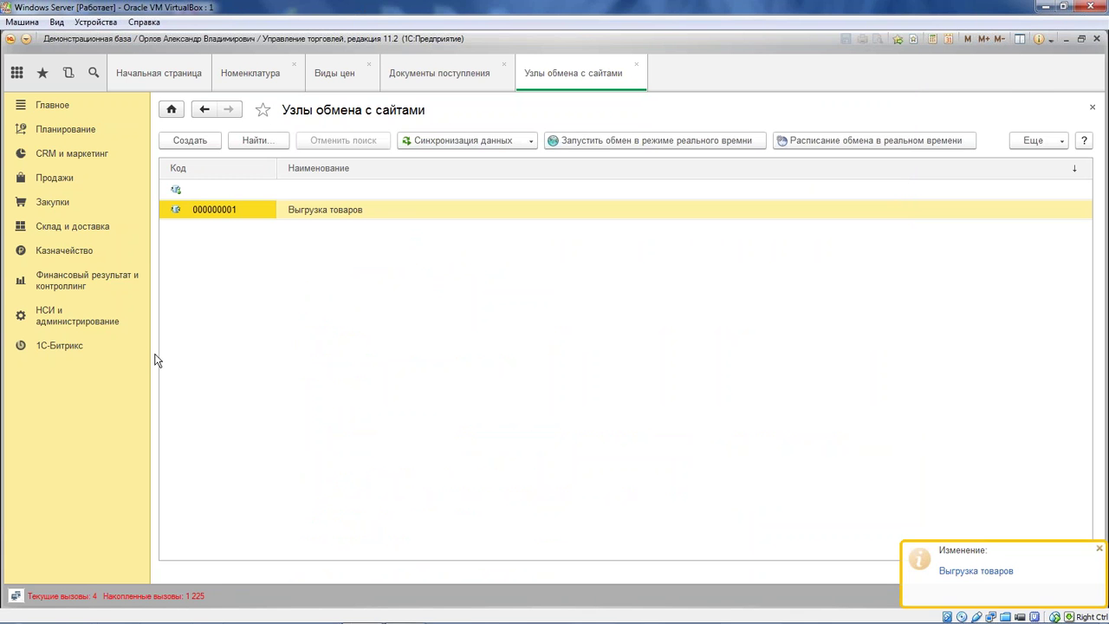
- Open the pictures and files for item characteristics and select the В клеточку characteristic of the item Тетрадь
click(34, 348)
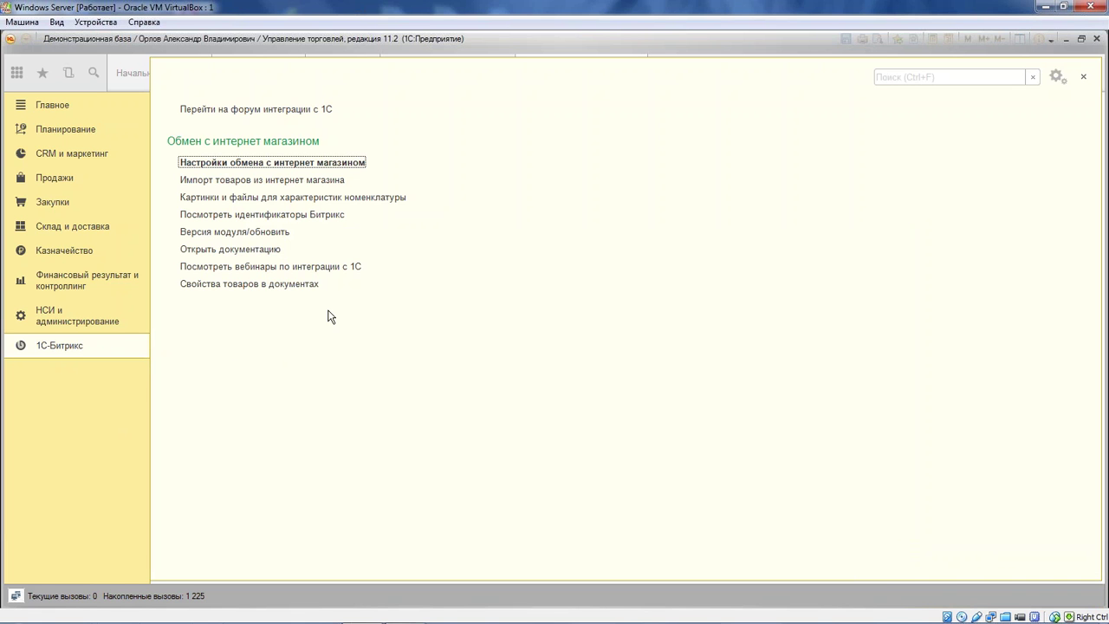
click(381, 197)
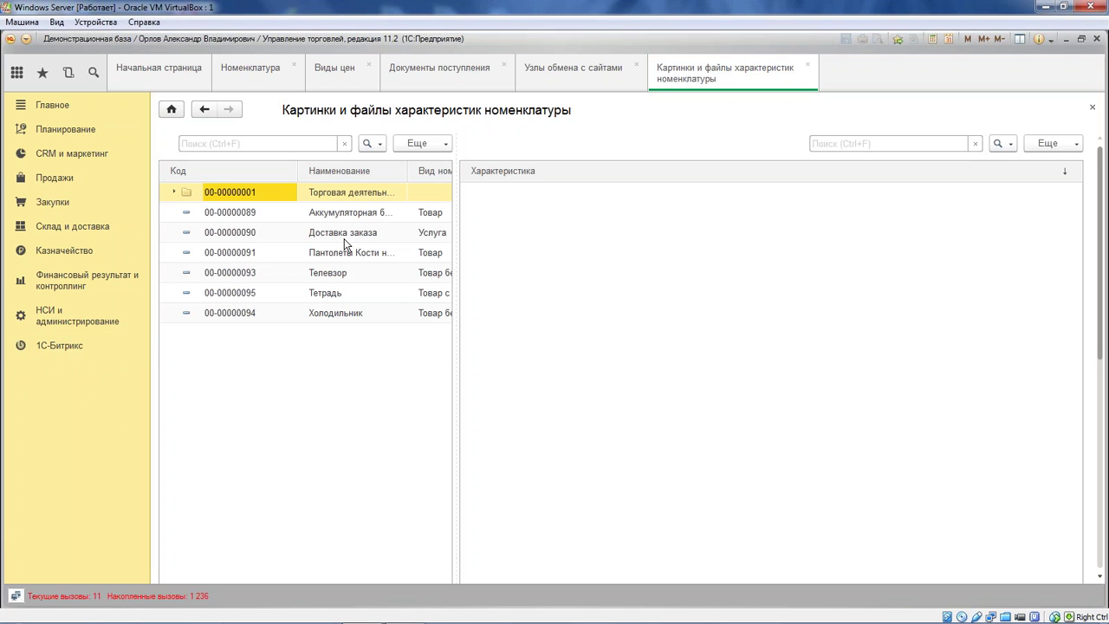
click(340, 297)
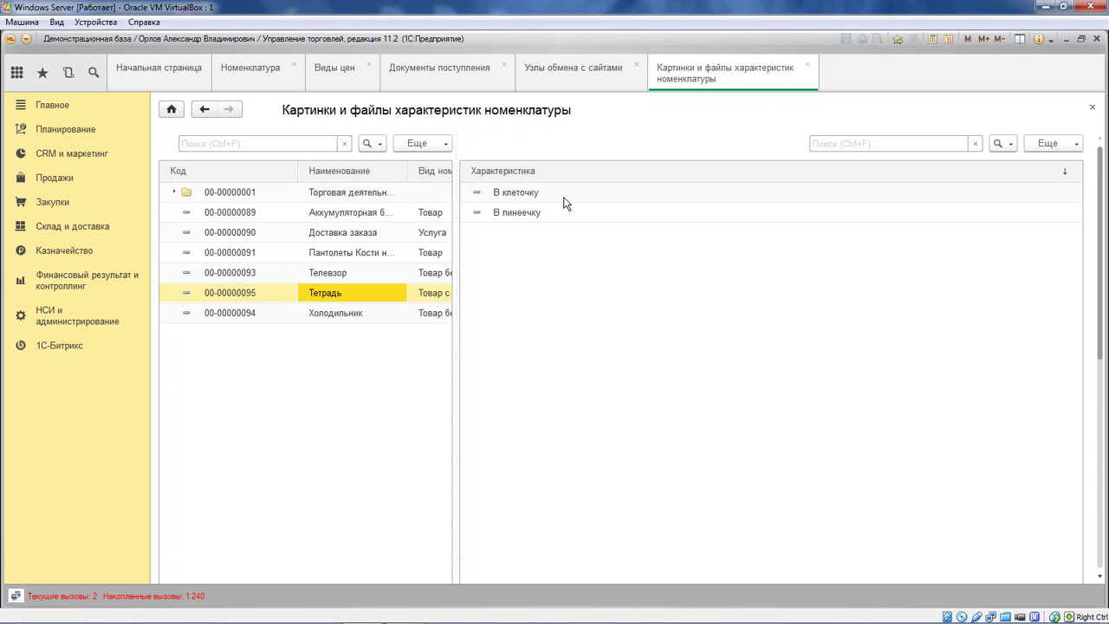
click(563, 197)
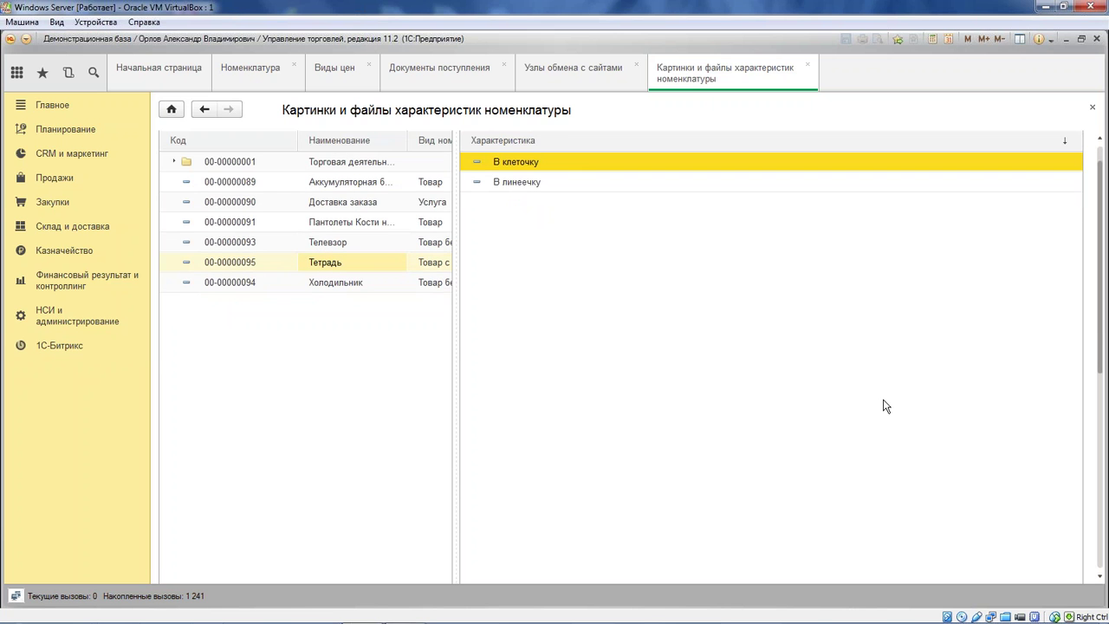
- Attach the pictures Chrysanthemum and Hydrangeas to the В клеточку characteristic
scroll(690, 433, down, 5)
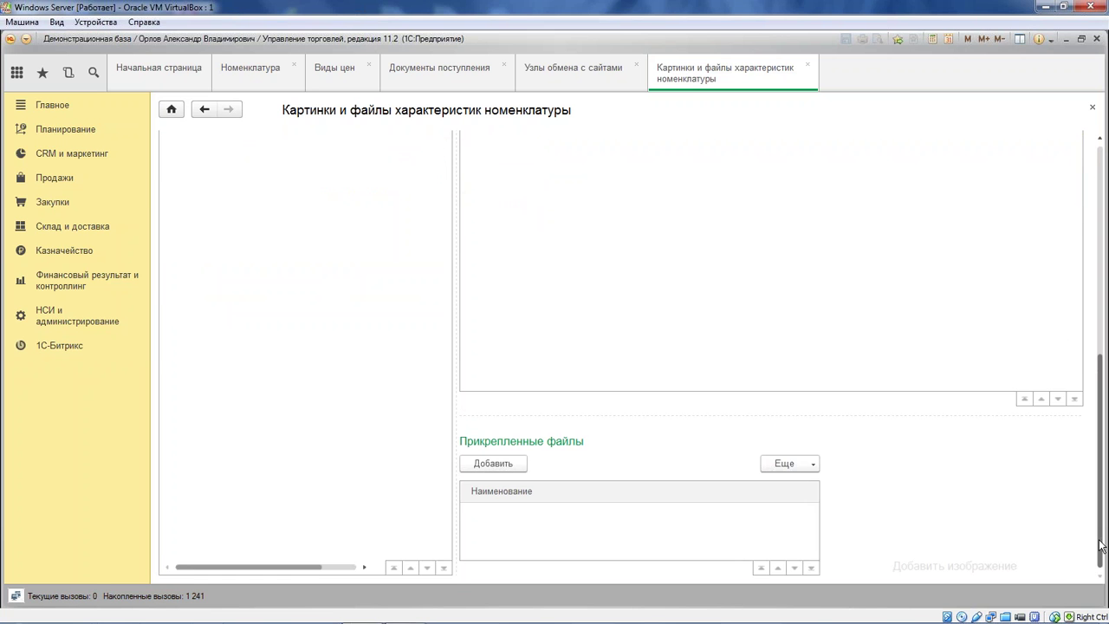
drag(693, 412, 693, 140)
scroll(665, 328, up, 3)
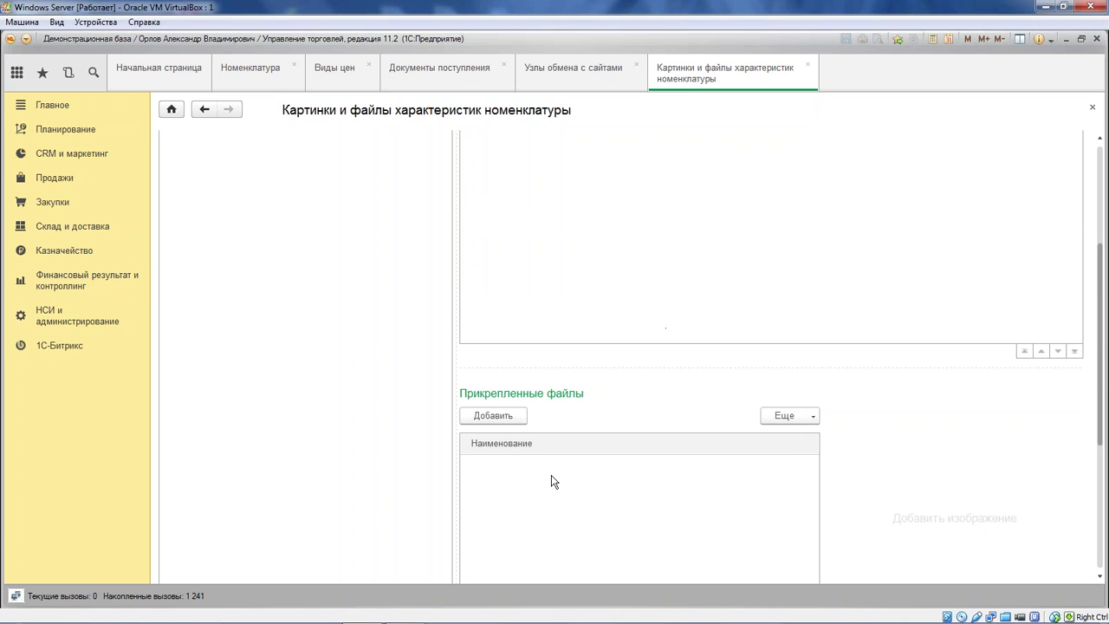
scroll(549, 407, down, 4)
scroll(548, 330, up, 8)
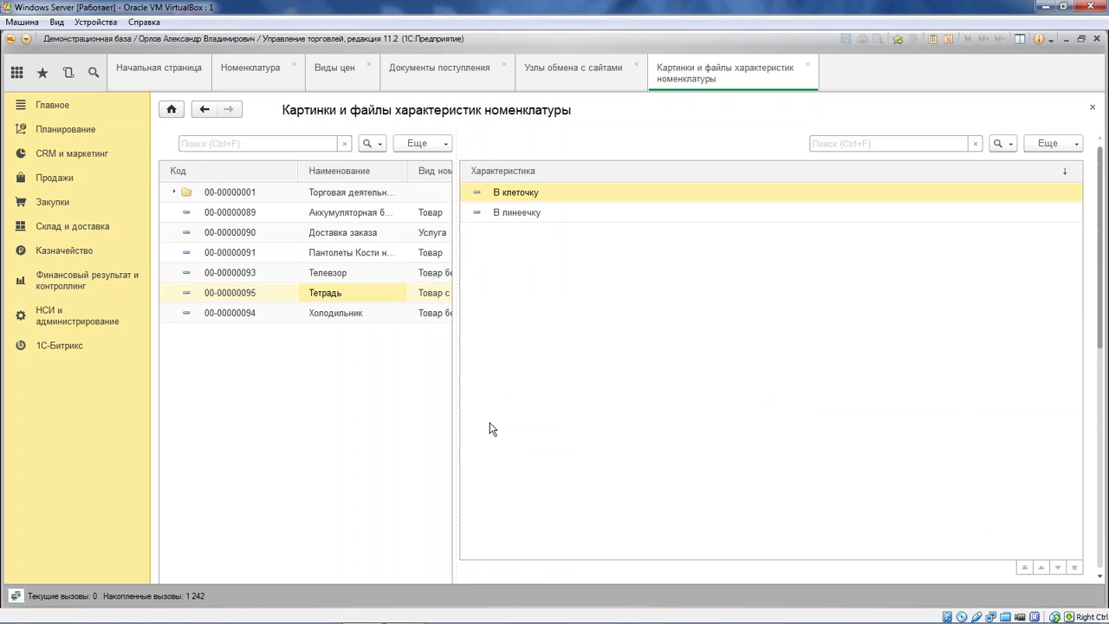
scroll(502, 450, down, 2)
scroll(518, 478, down, 3)
click(491, 409)
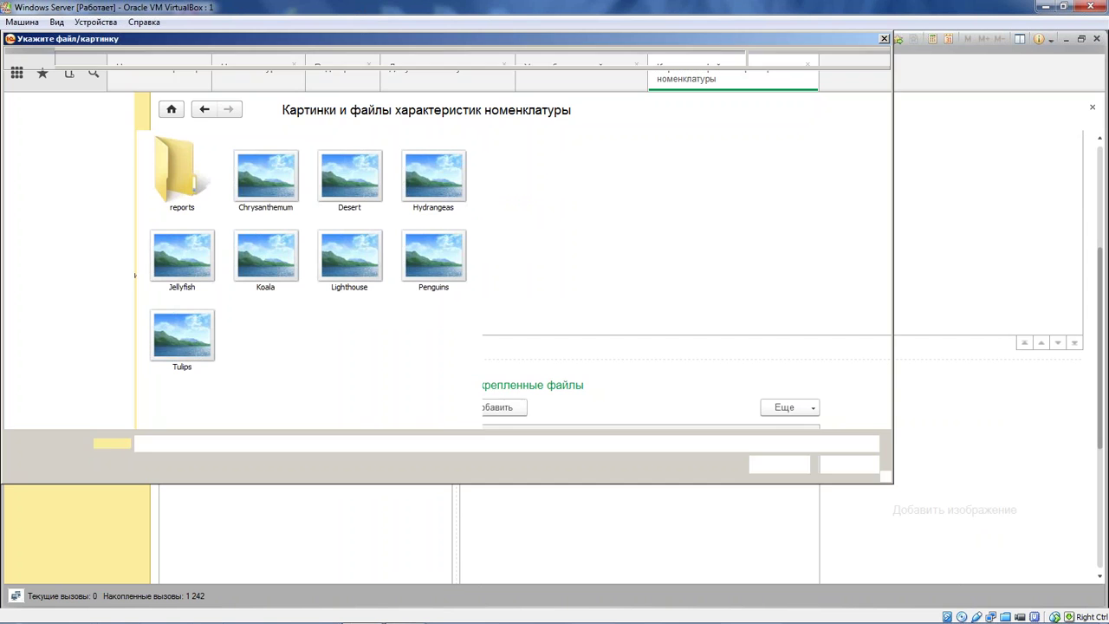
double_click(263, 176)
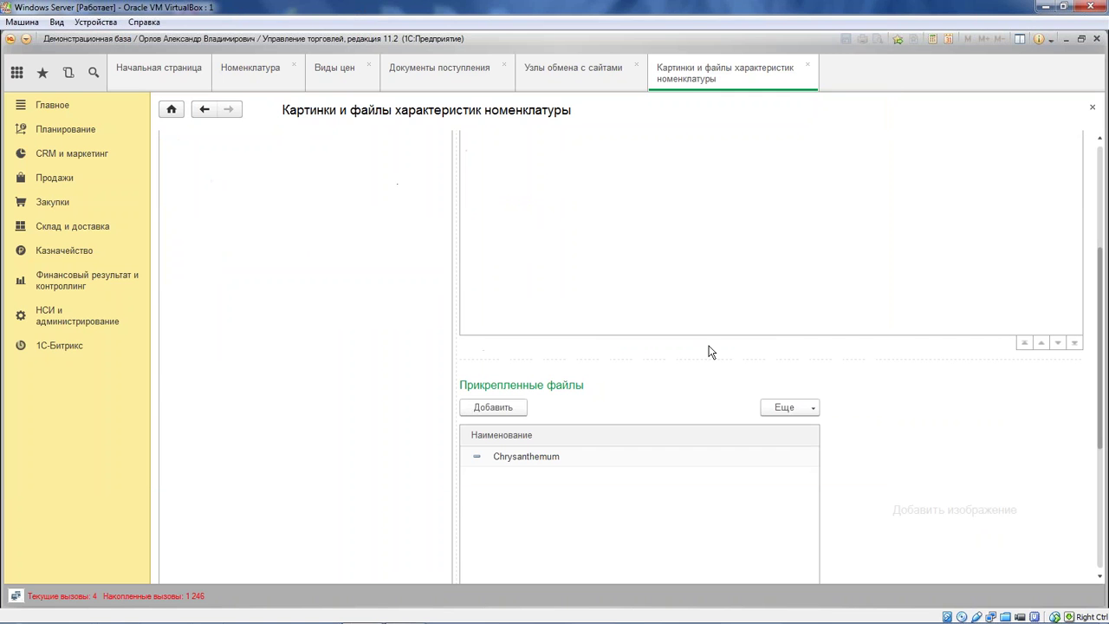
click(493, 407)
double_click(422, 180)
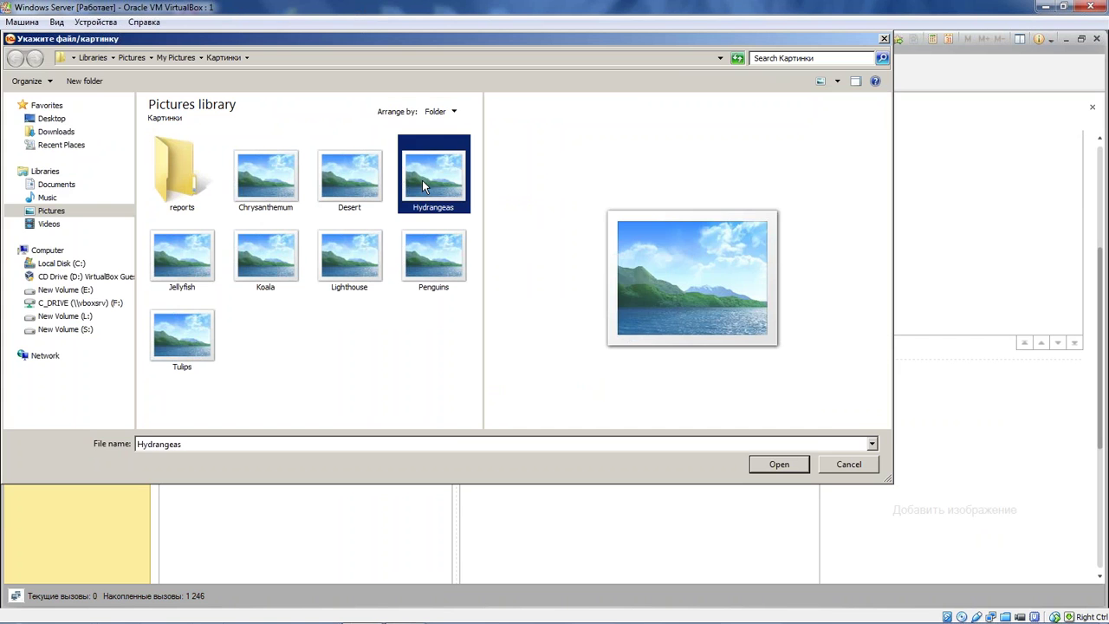
- Preview the pictures attached to the В клеточку characteristic
click(533, 455)
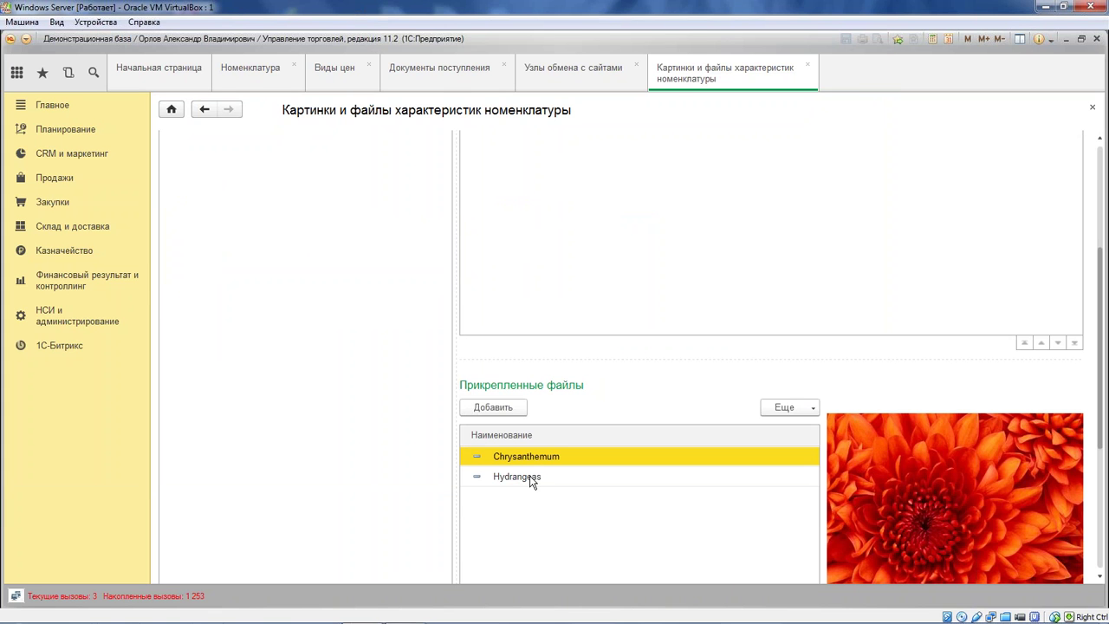
key(Down)
scroll(574, 226, up, 3)
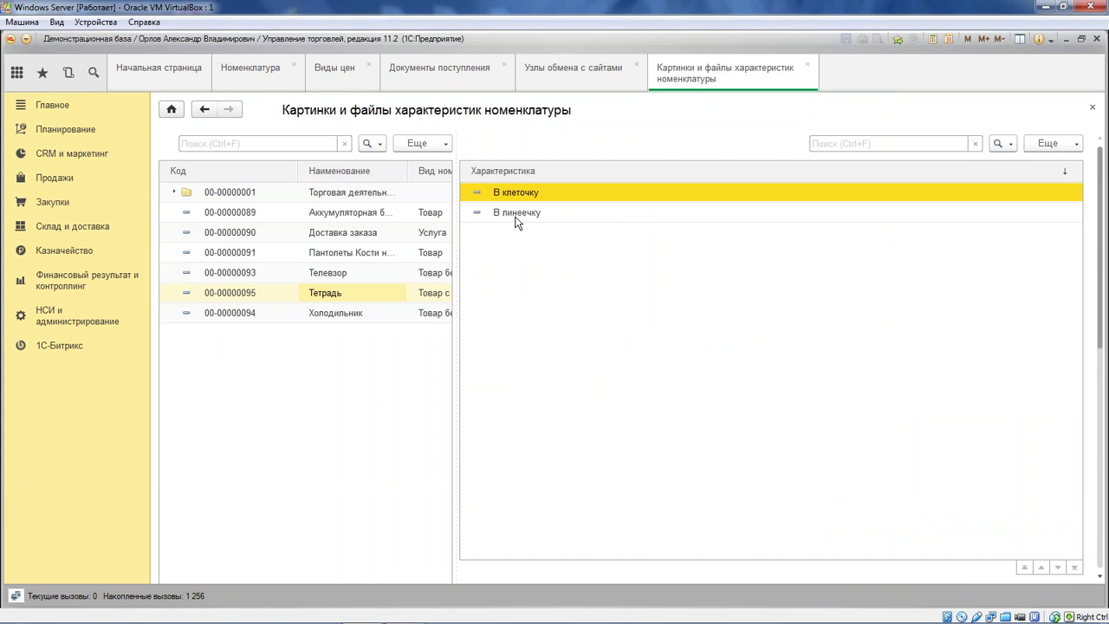
- Attach the picture Penguins to the В линеечку characteristic of the item Тетрадь
click(584, 215)
scroll(1086, 378, down, 3)
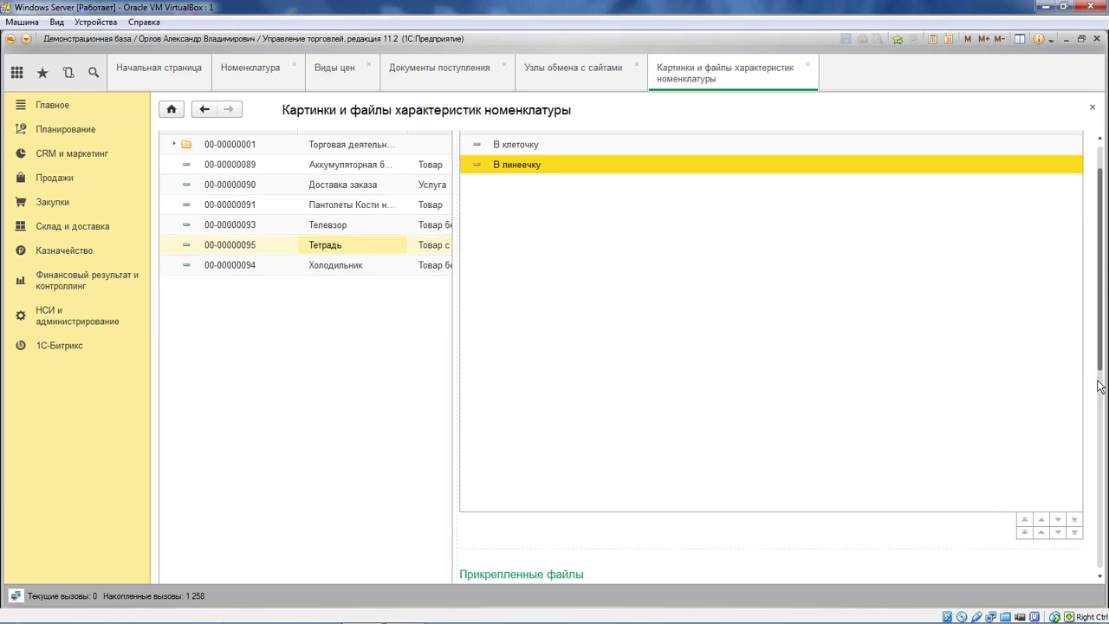
click(482, 429)
click(433, 255)
key(Return)
scroll(598, 468, down, 3)
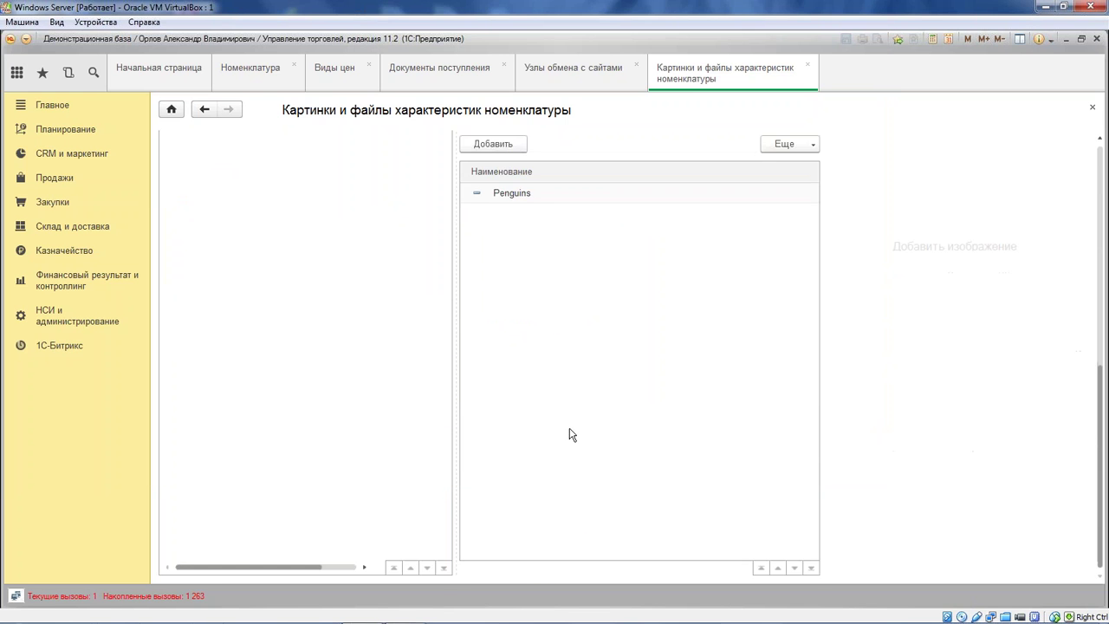
- Preview the picture attached to the В линеечку characteristic and close the characteristic pictures and files form
click(560, 196)
drag(1102, 378, 1103, 198)
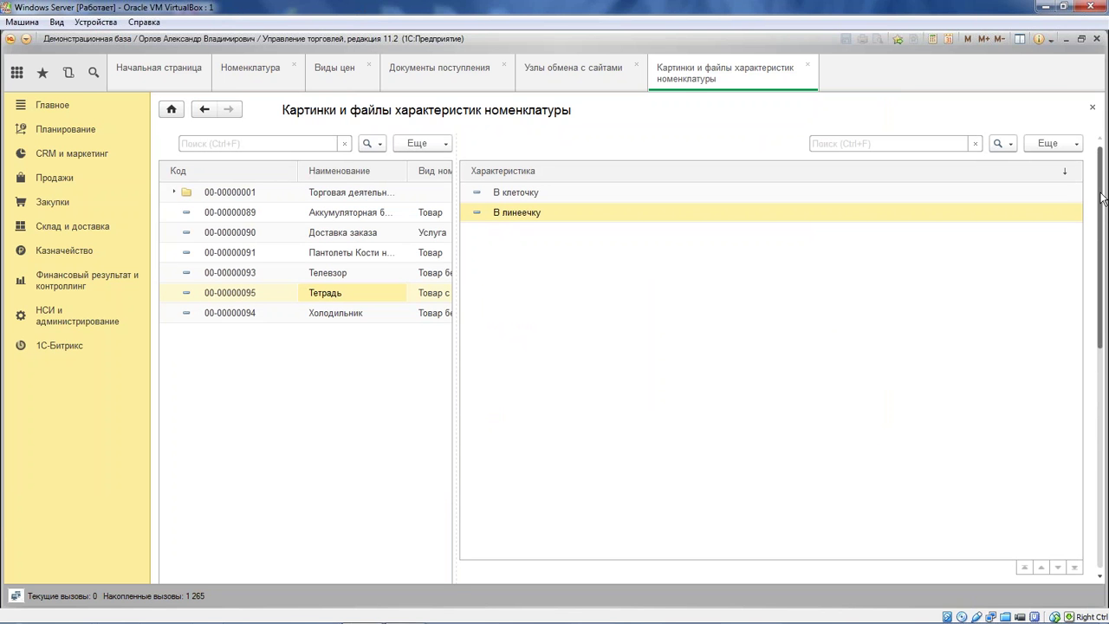
mouse_move(1103, 249)
mouse_down()
mouse_move(1103, 328)
mouse_move(1102, 253)
mouse_up()
click(713, 312)
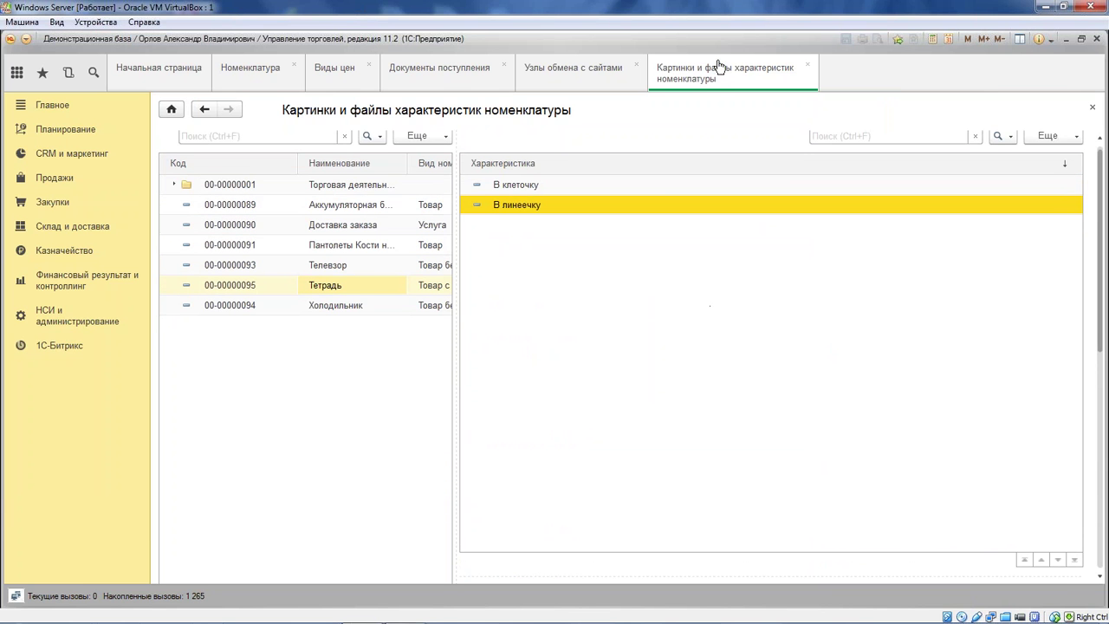
click(807, 65)
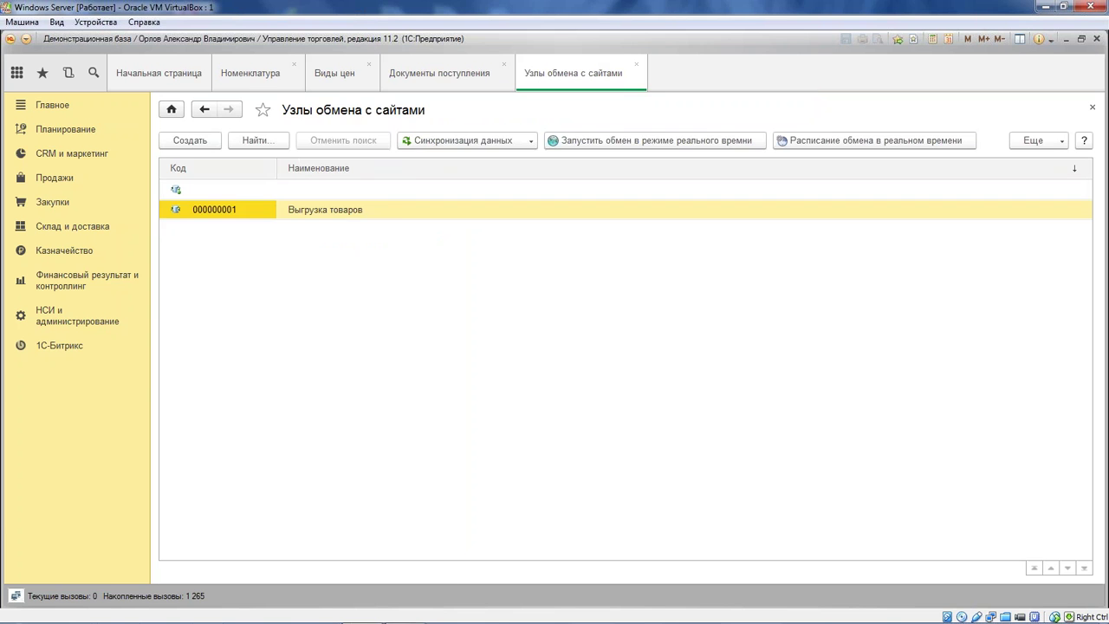
- Reopen the Выгрузка товаров exchange node in a wider window and review its exchange parameters
click(399, 211)
double_click(399, 211)
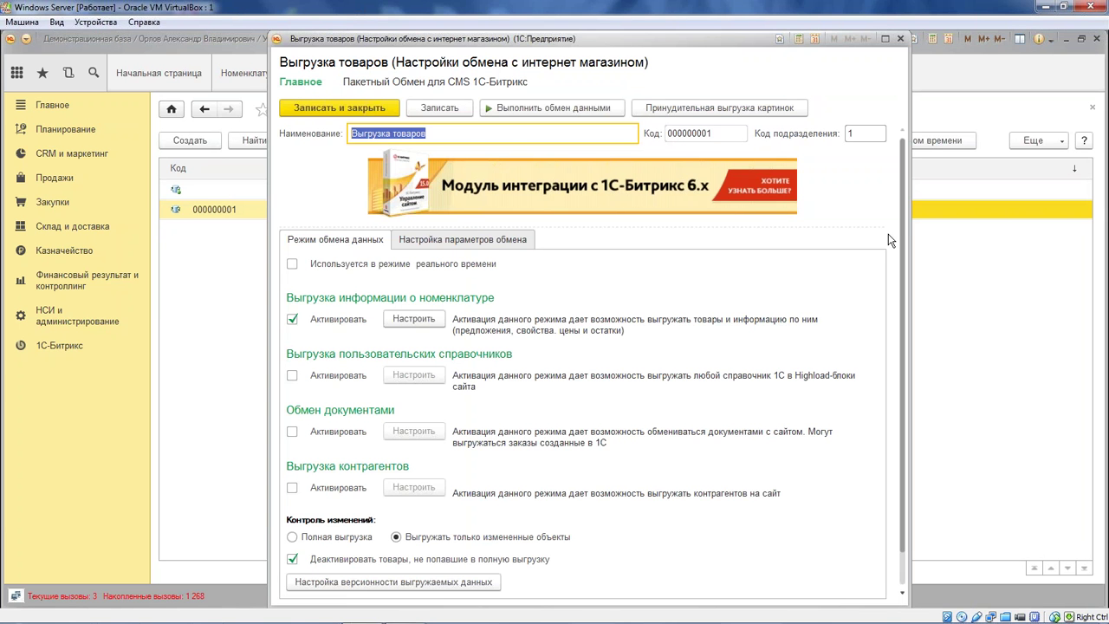
drag(909, 225, 986, 229)
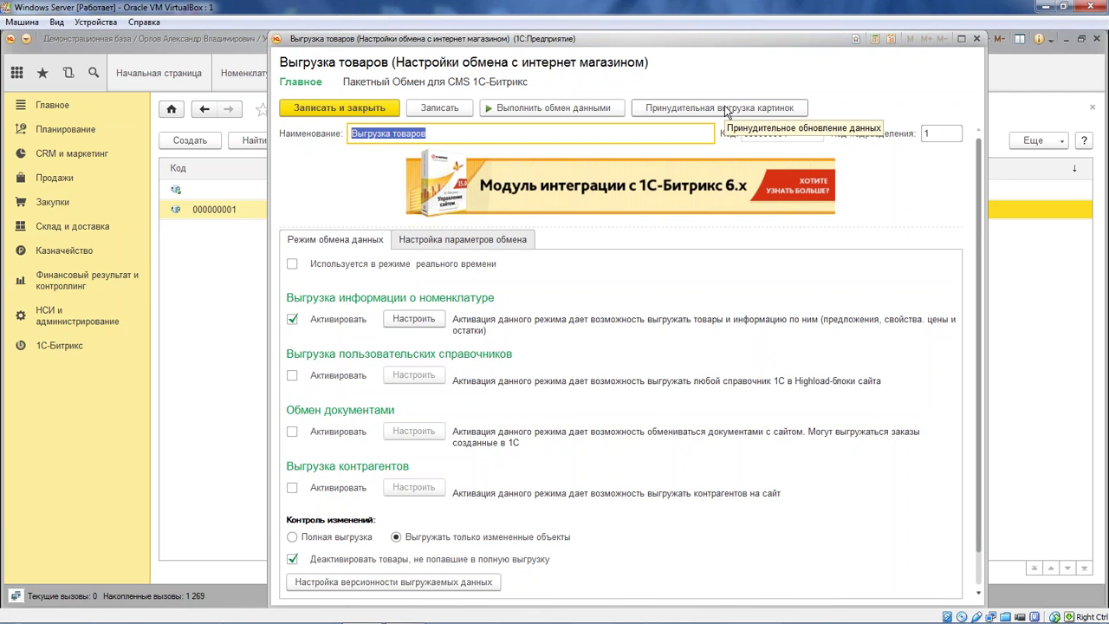
click(466, 242)
click(433, 419)
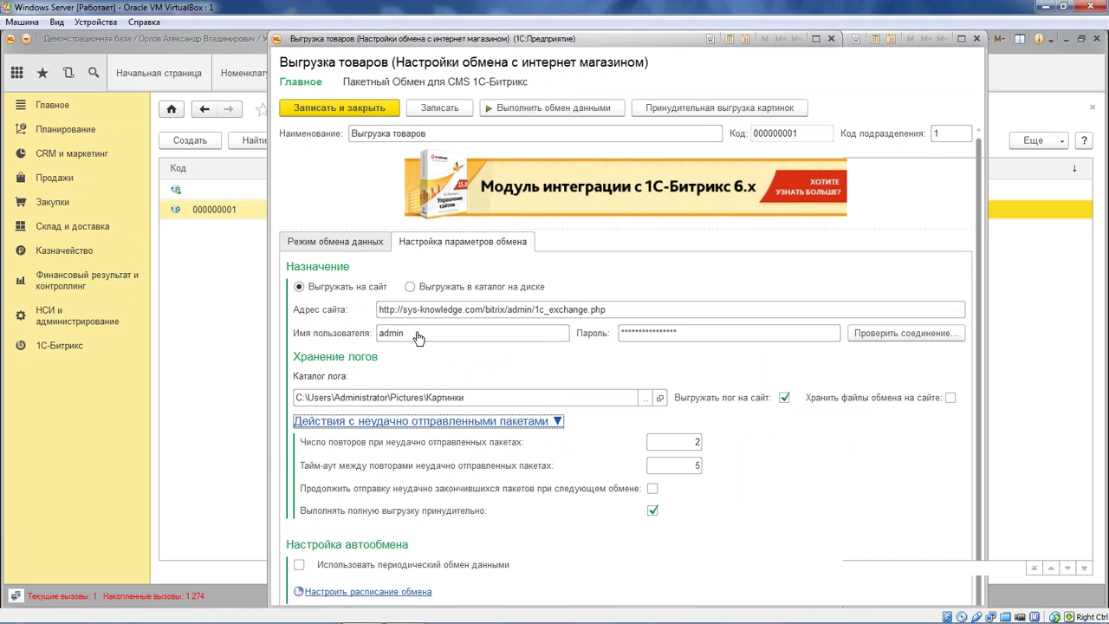
click(363, 244)
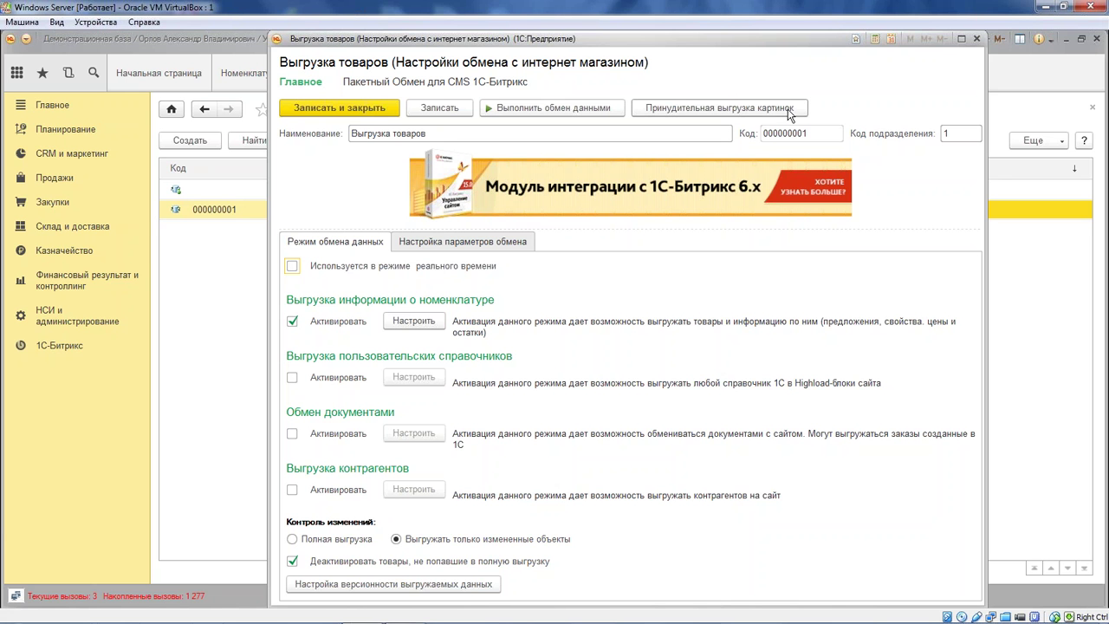
- Review the object types in the versioning settings for exported data and close them without applying anything
click(474, 575)
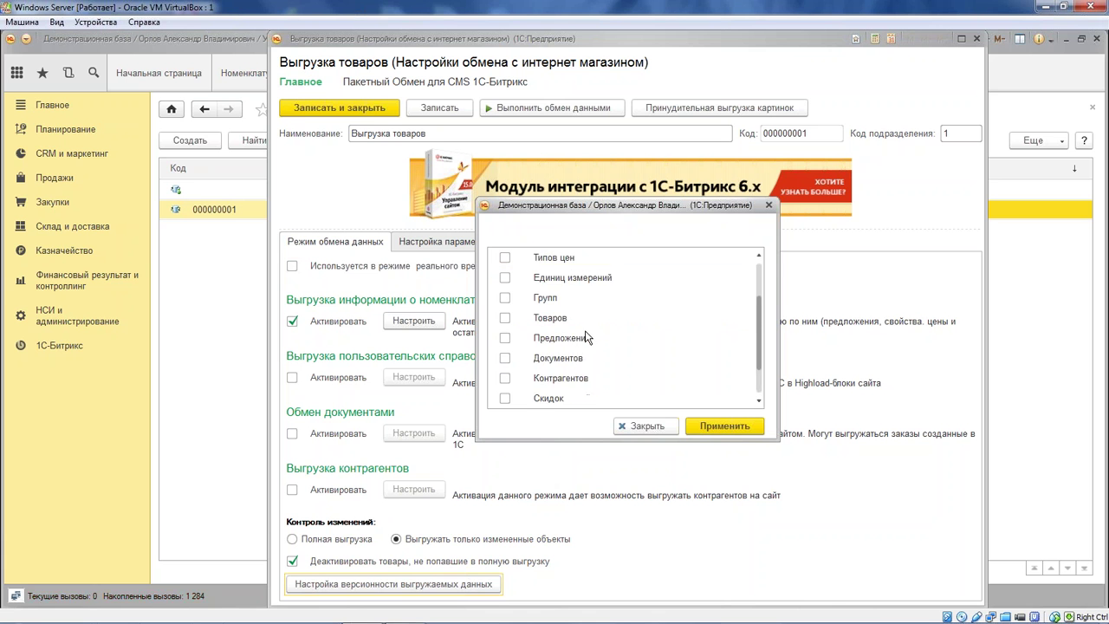
scroll(558, 372, down, 2)
scroll(559, 372, up, 5)
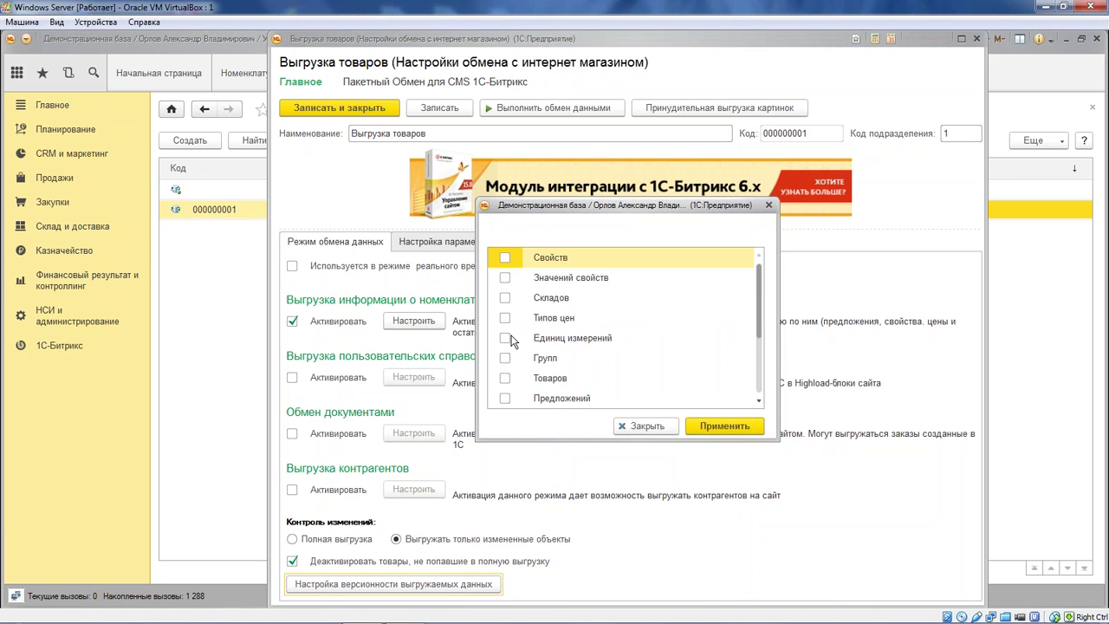
click(539, 384)
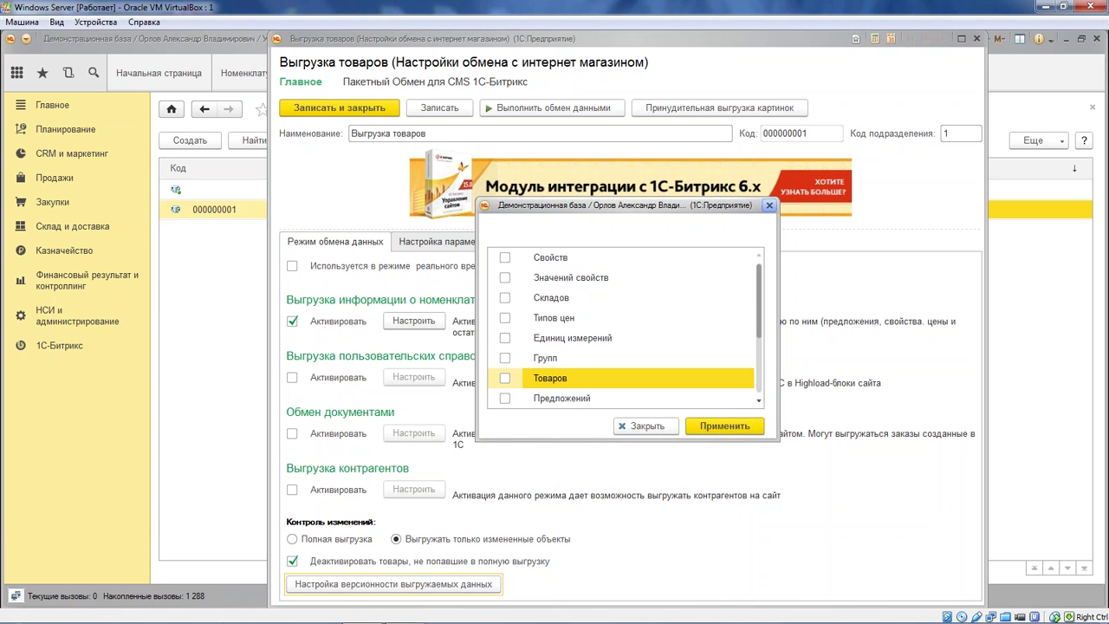
click(768, 206)
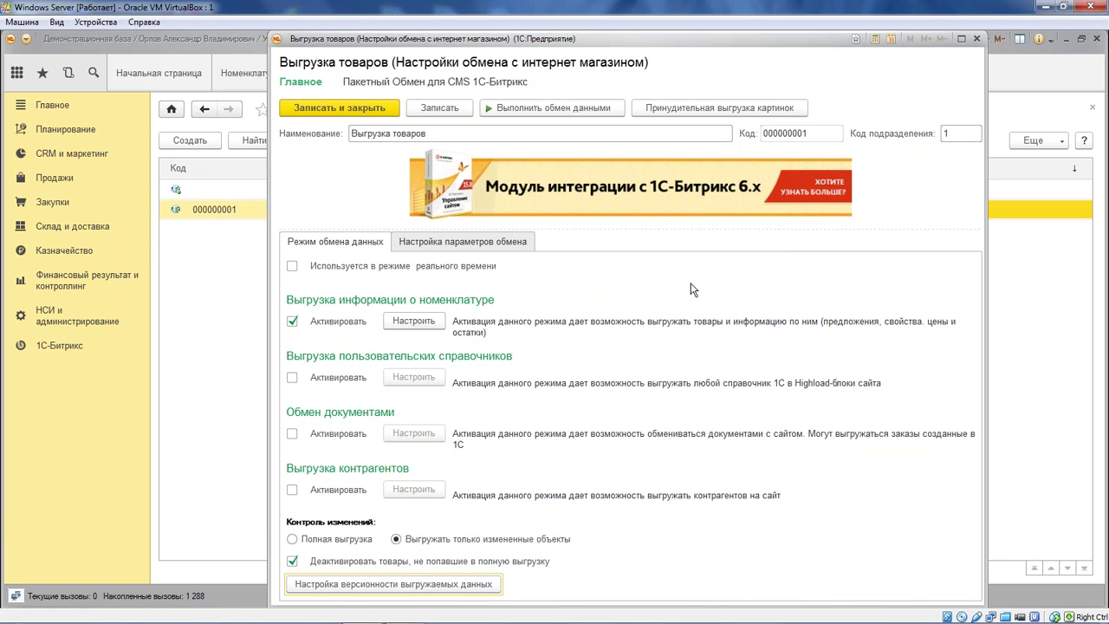
- Reopen the item information export settings and review the general, Товары and Предложения options
click(474, 240)
click(357, 245)
click(407, 321)
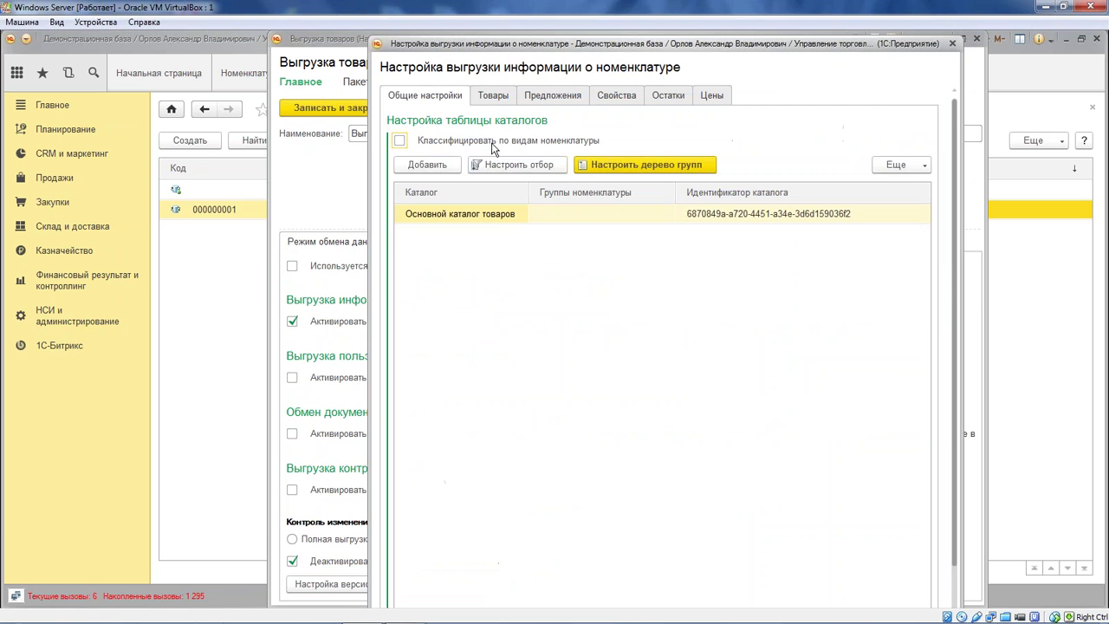
click(509, 100)
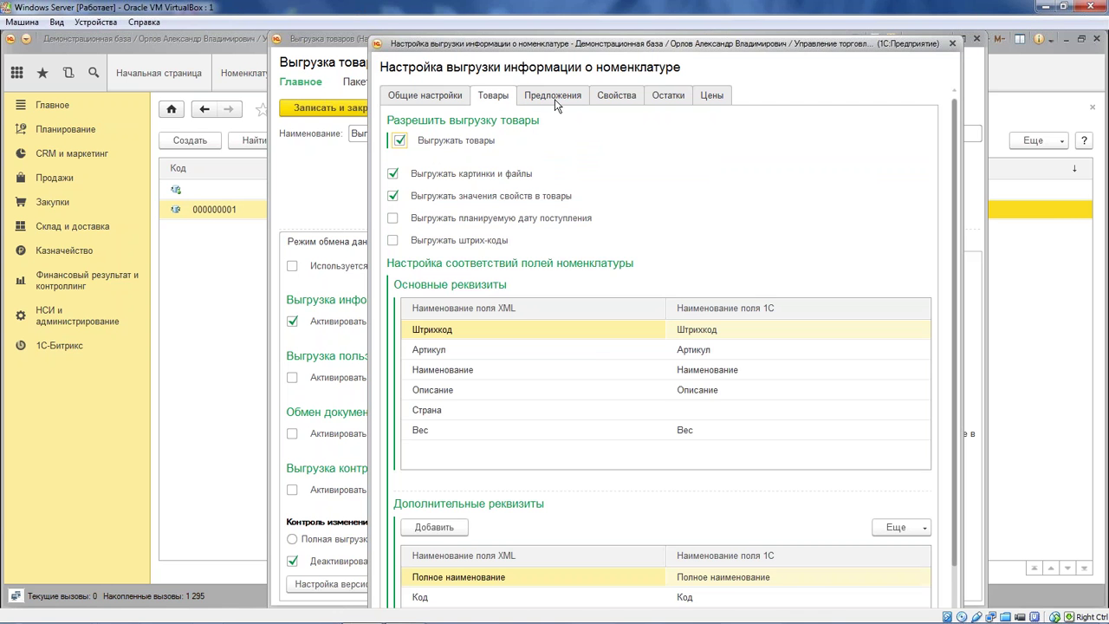
scroll(607, 407, down, 4)
scroll(638, 231, up, 4)
click(560, 103)
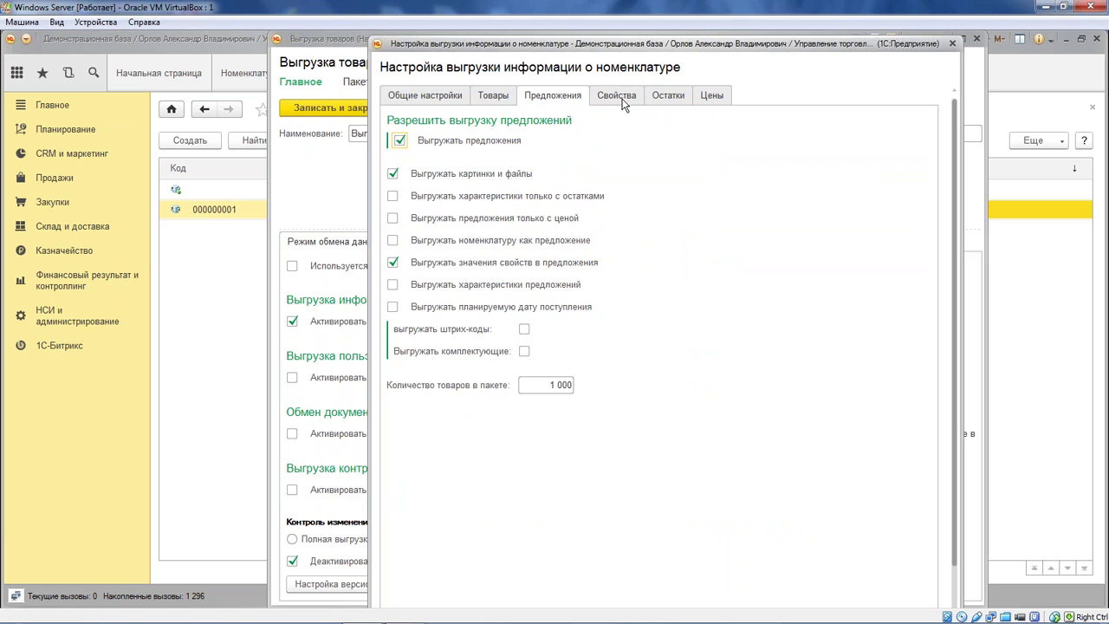
- Review the Свойства and Остатки export options, then close the item export settings and the exchange node
click(619, 100)
click(667, 98)
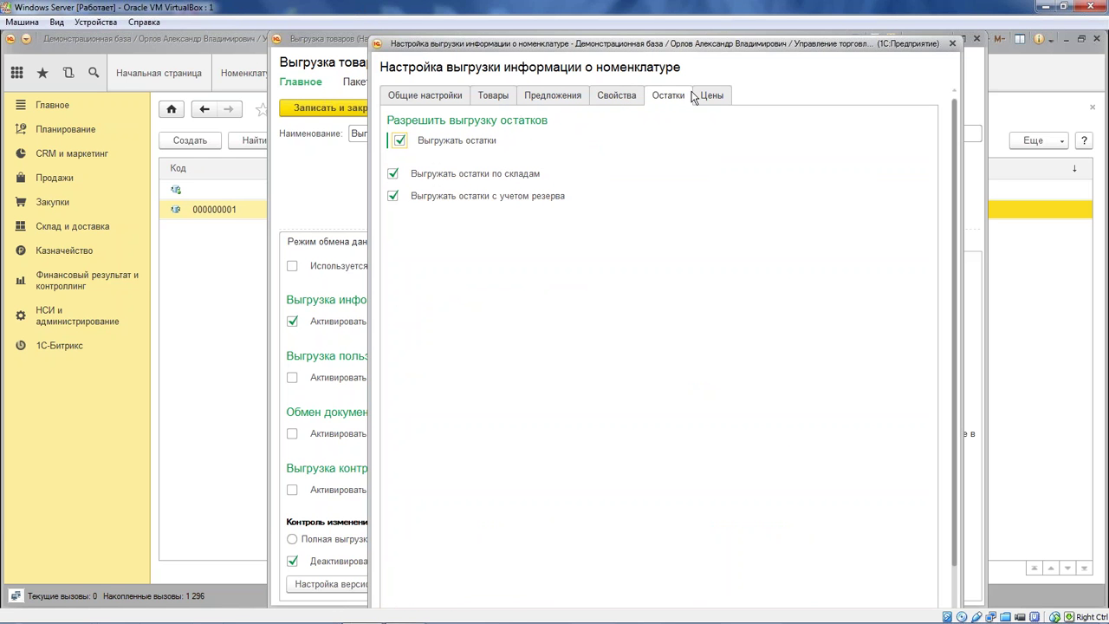
click(620, 95)
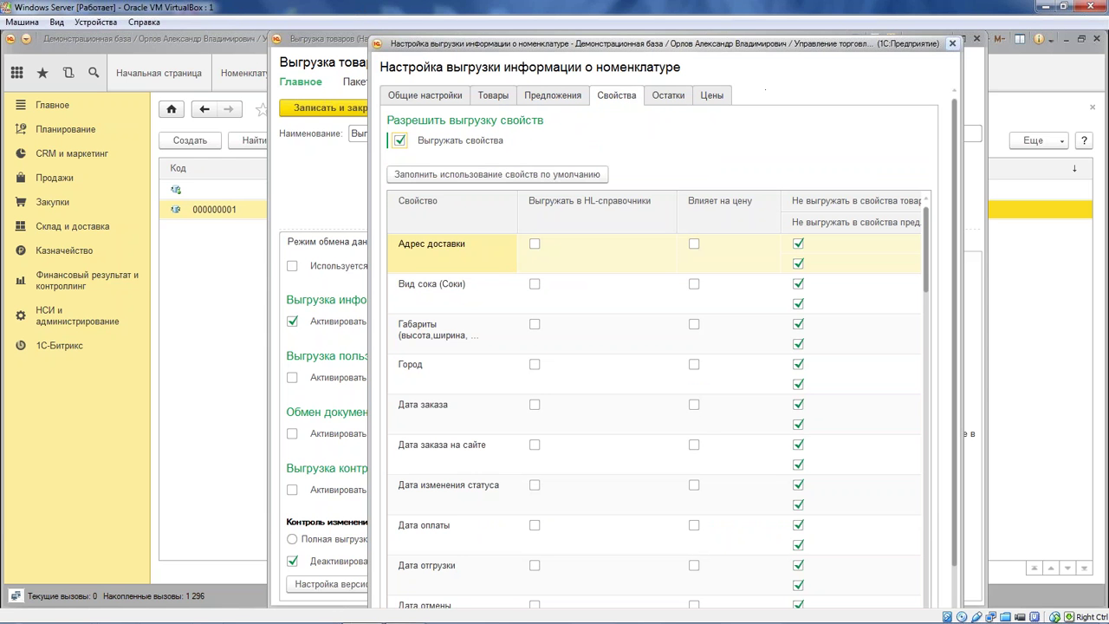
click(952, 42)
click(977, 38)
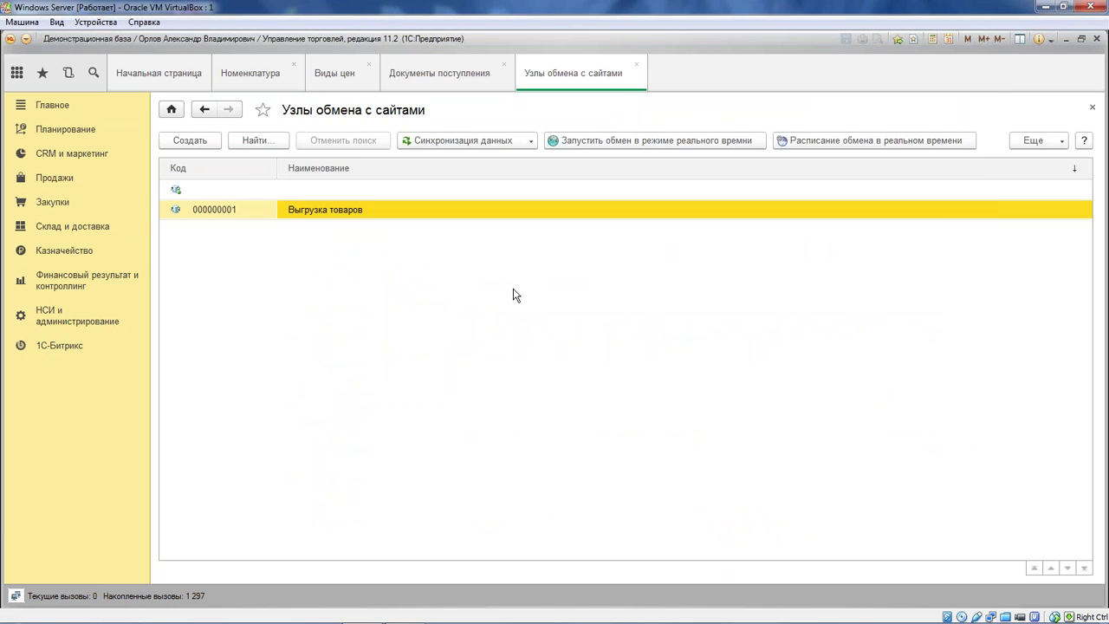
- Switch to Chrome and open the "1С:Предприятие" integration settings in the store section of the site's administration
key(alt+Tab)
key(alt+Tab)
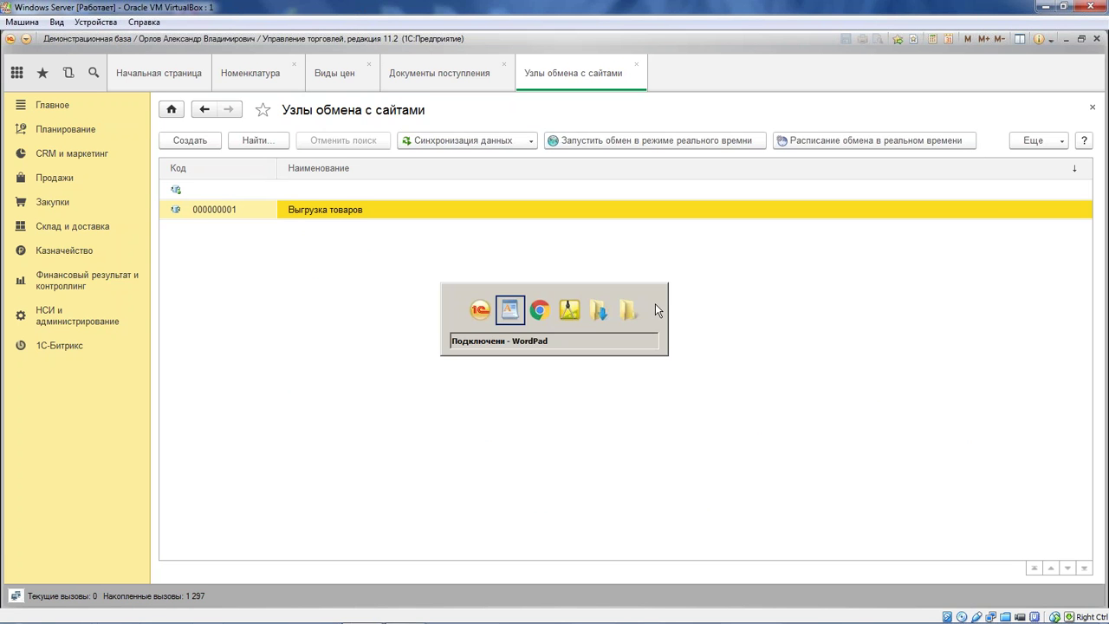
click(233, 39)
key(Return)
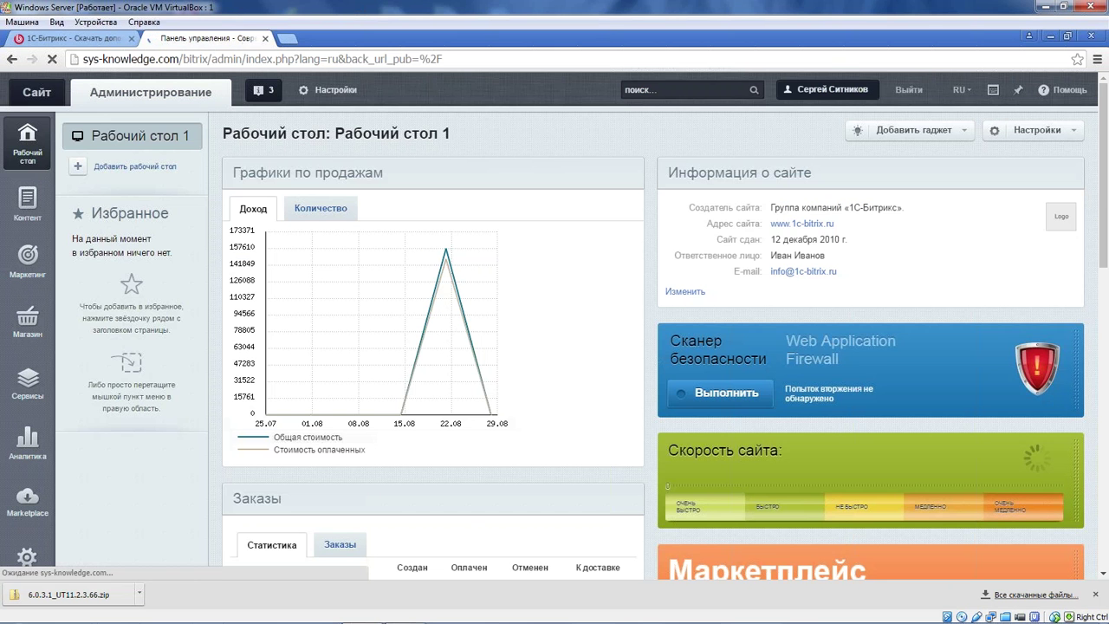
click(28, 321)
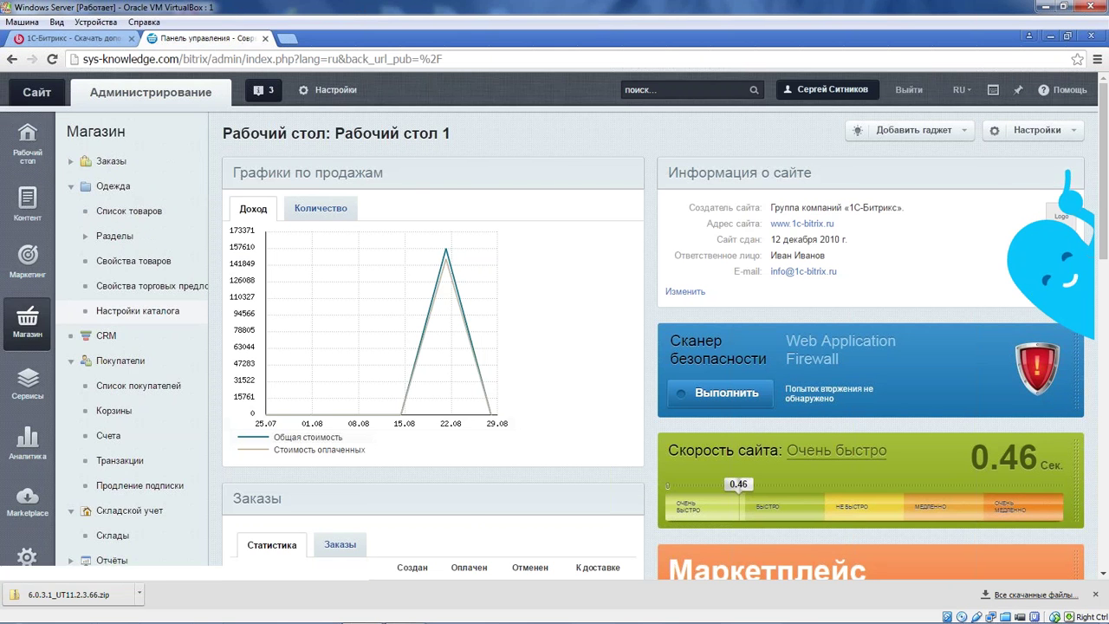
scroll(78, 302, down, 2)
scroll(148, 272, down, 7)
scroll(139, 251, up, 2)
click(125, 239)
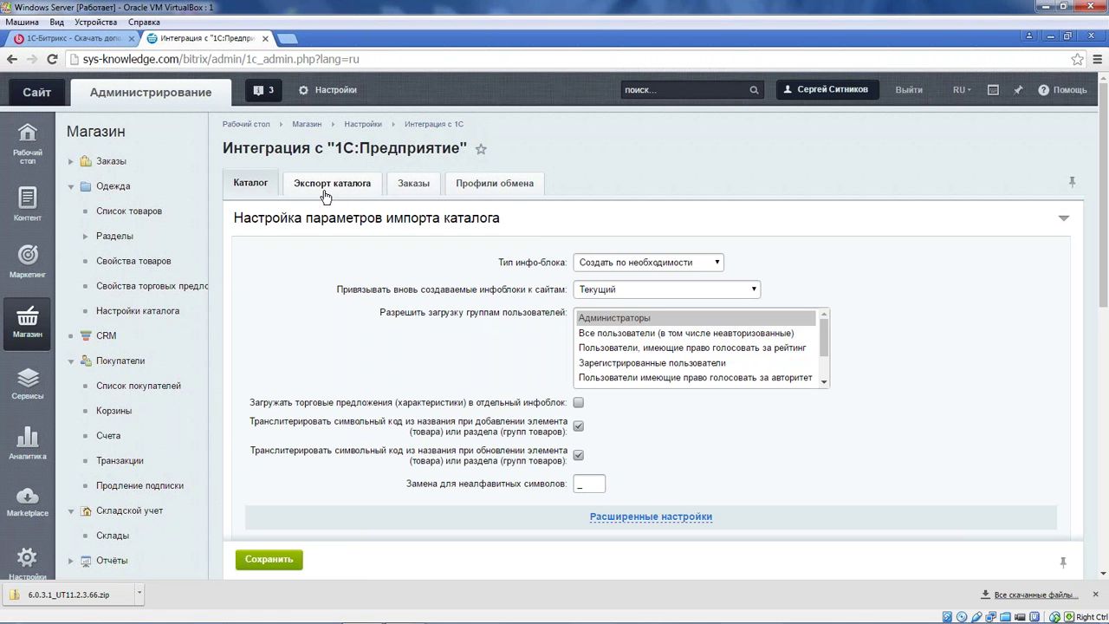
- Enable loading trade offers (characteristics) into a separate infoblock in the catalog import parameters
scroll(362, 261, down, 1)
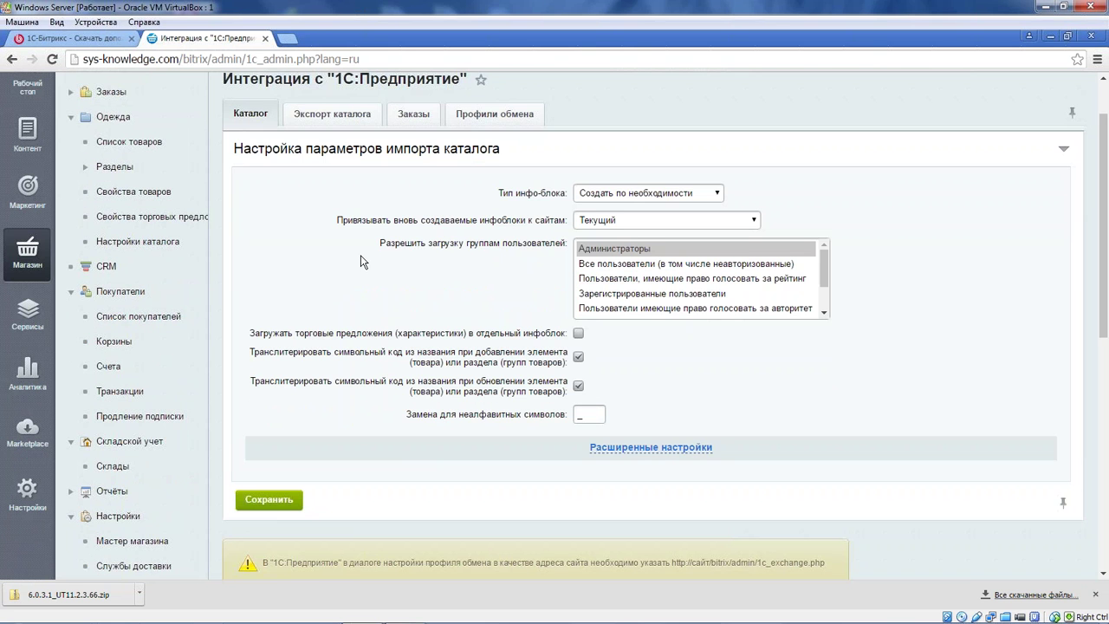
drag(510, 192, 555, 192)
drag(252, 336, 568, 331)
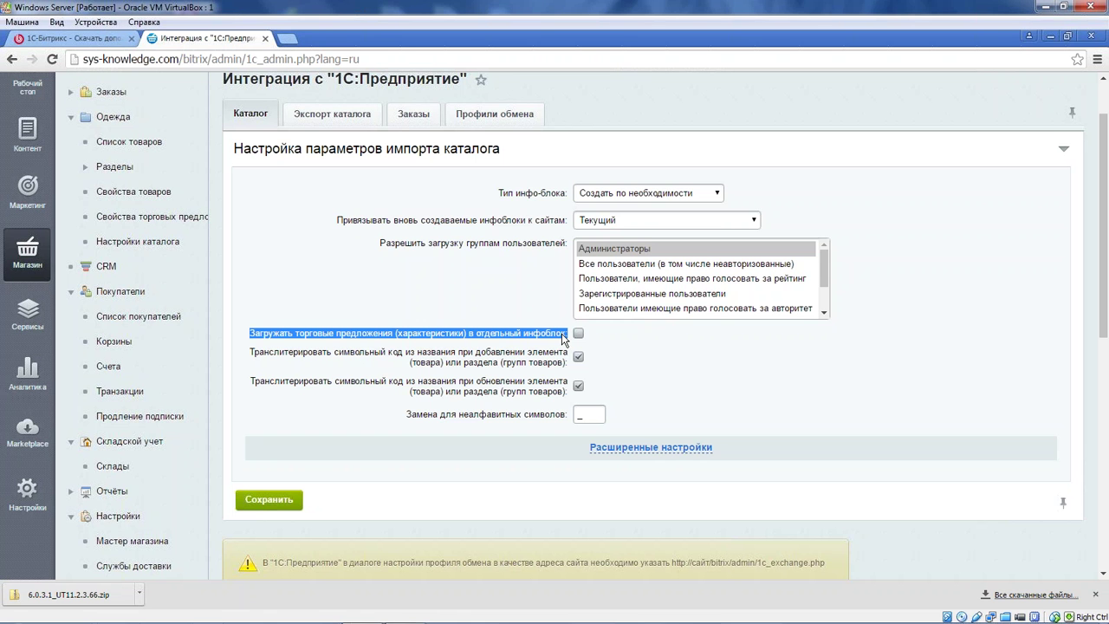
click(579, 337)
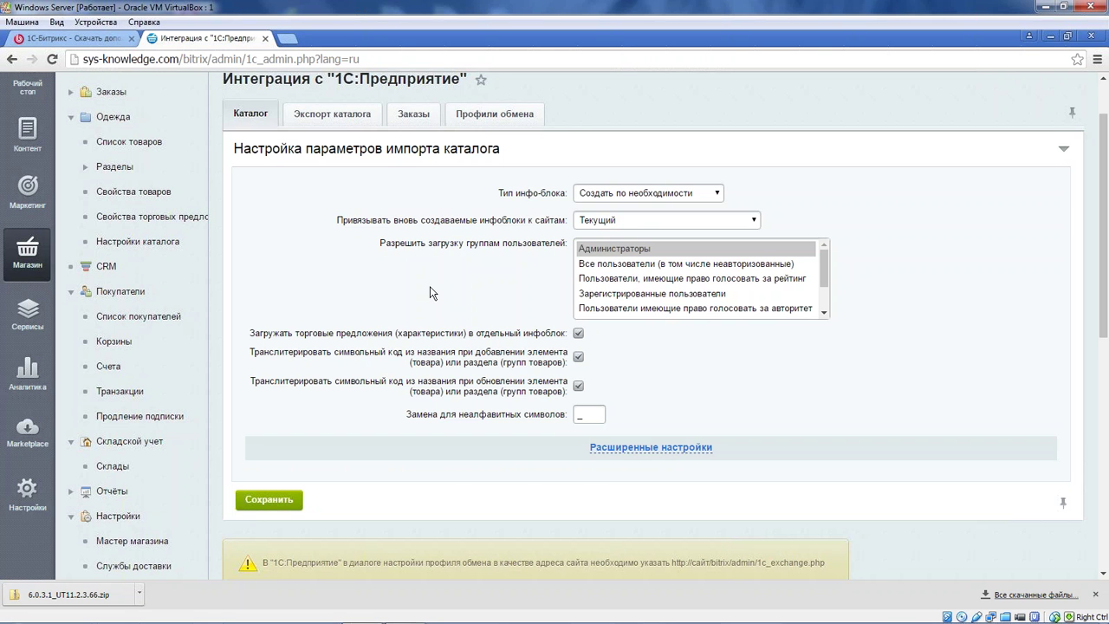
scroll(430, 293, up, 1)
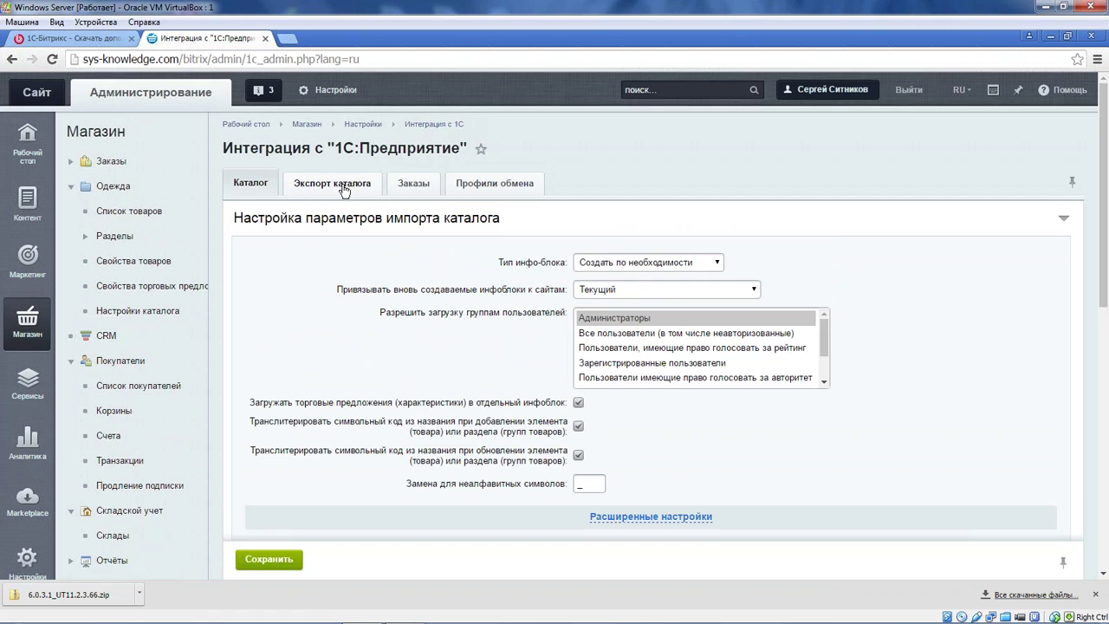
- Examine the catalog export parameters, including the catalog infoblock and the number of elements exported per step
click(344, 185)
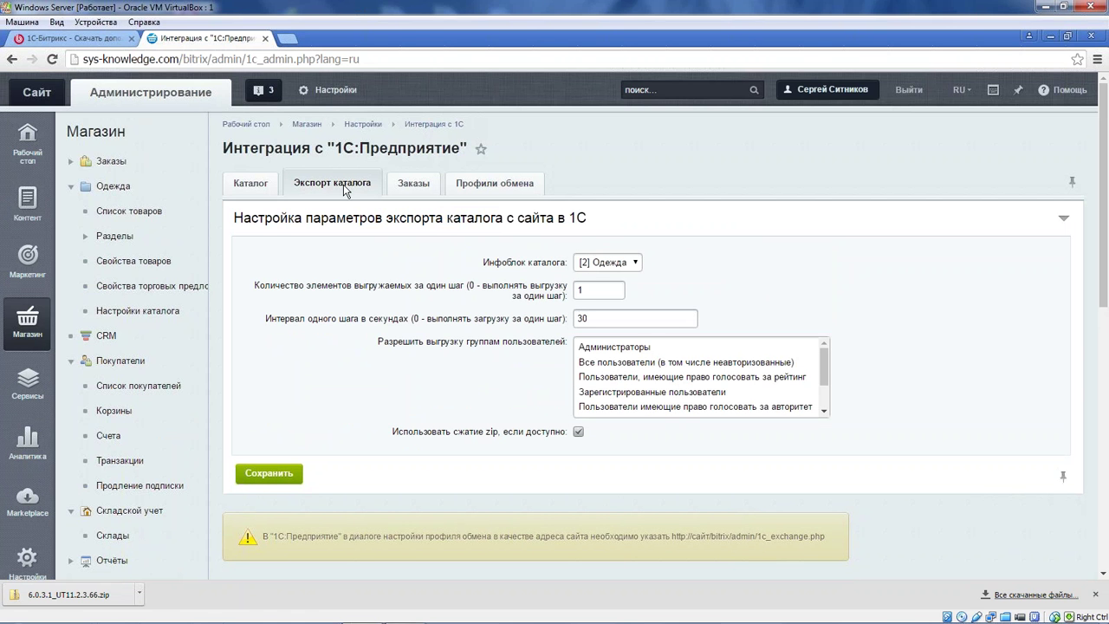
click(610, 291)
drag(593, 294, 567, 297)
click(615, 289)
click(610, 289)
click(617, 264)
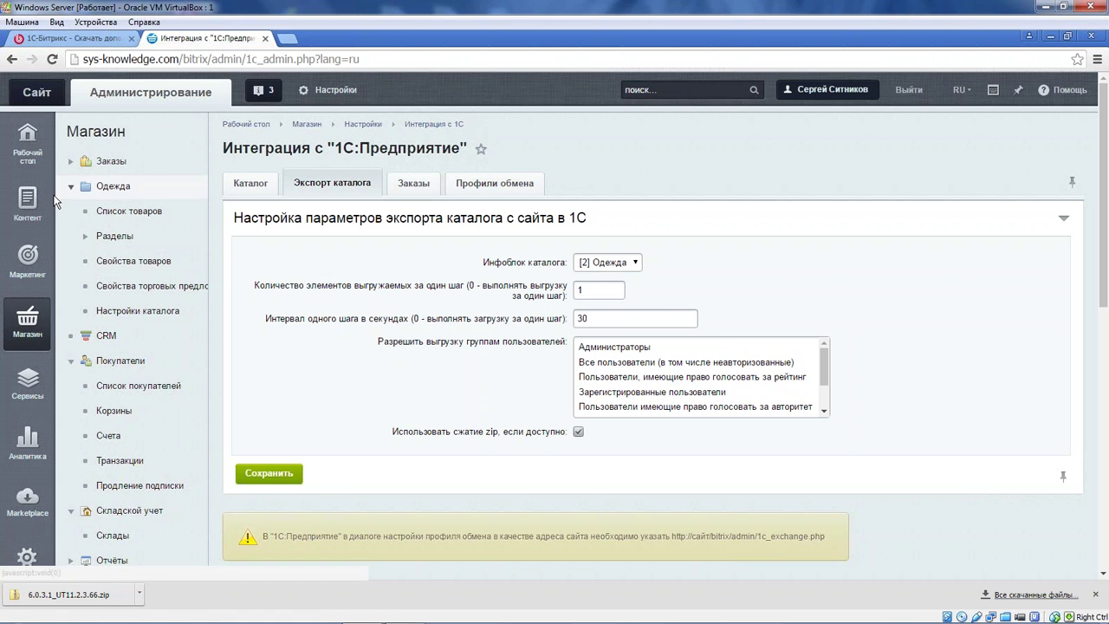
- Check the infoblock types in the site's content structure, then return to the catalog import parameters and save them
click(110, 186)
click(85, 211)
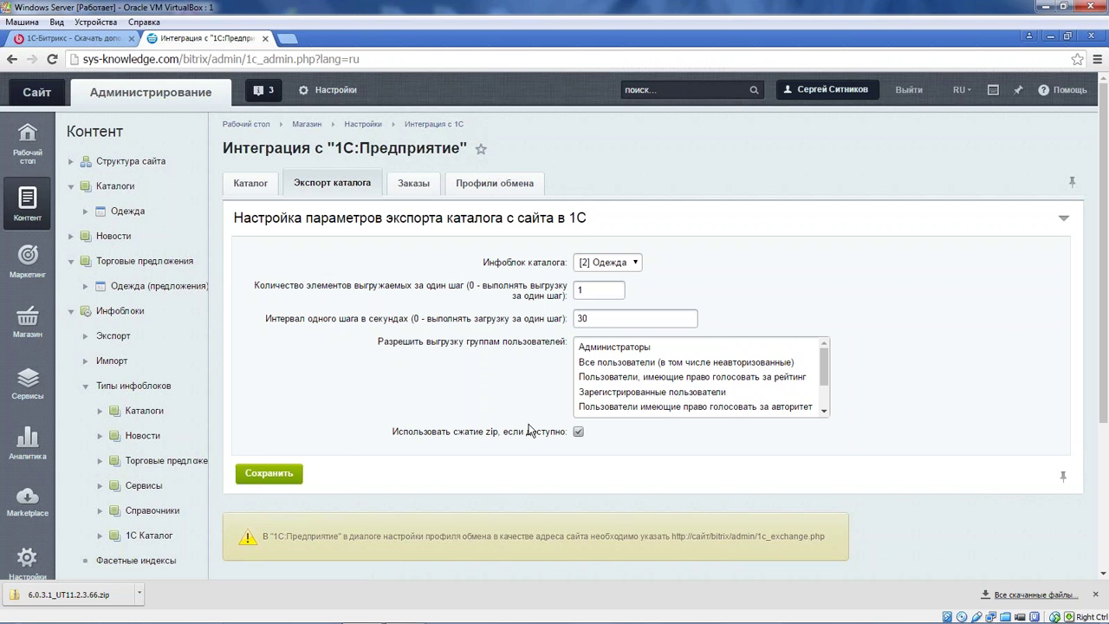
click(260, 182)
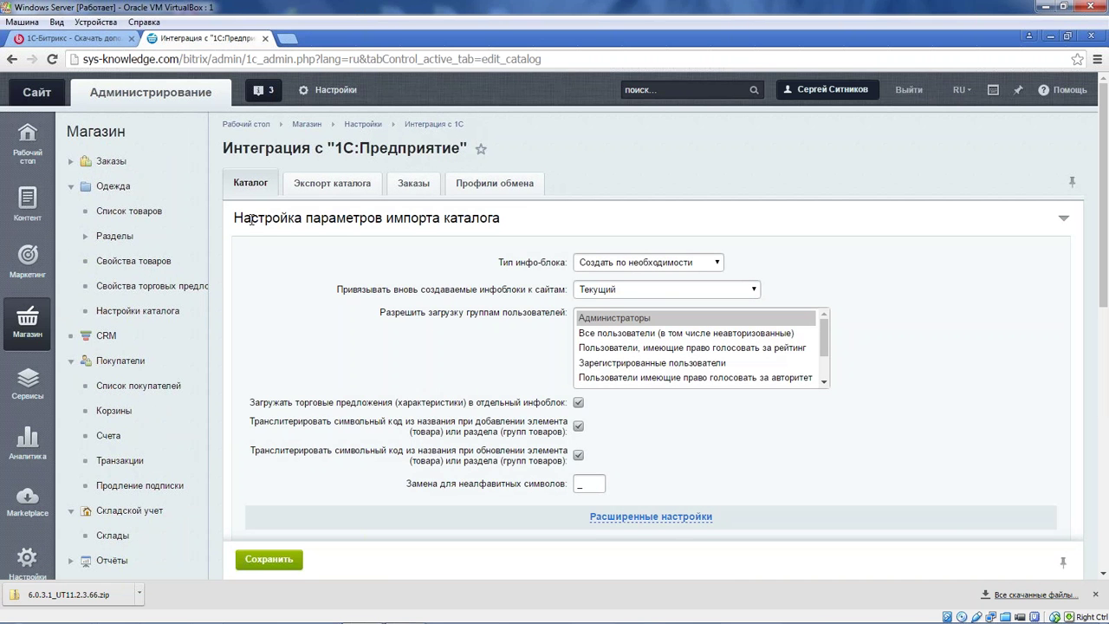
- Switch back to 1С:Предприятие, reopen the Выгрузка товаров node and test its connection to the site
key(alt+Tab)
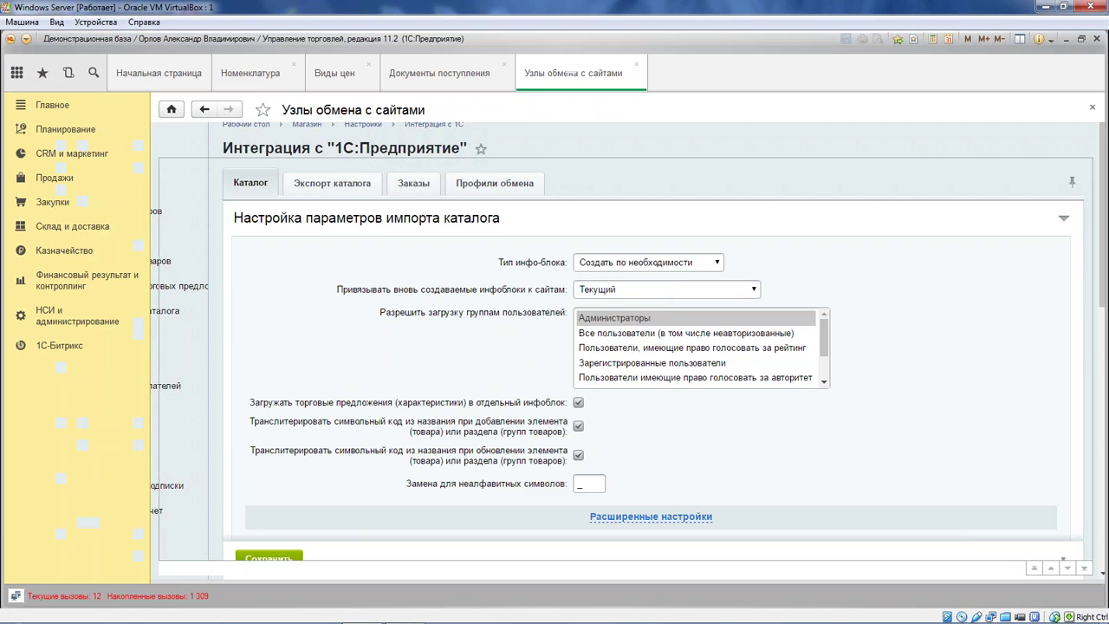
double_click(397, 210)
click(457, 240)
click(896, 331)
click(628, 341)
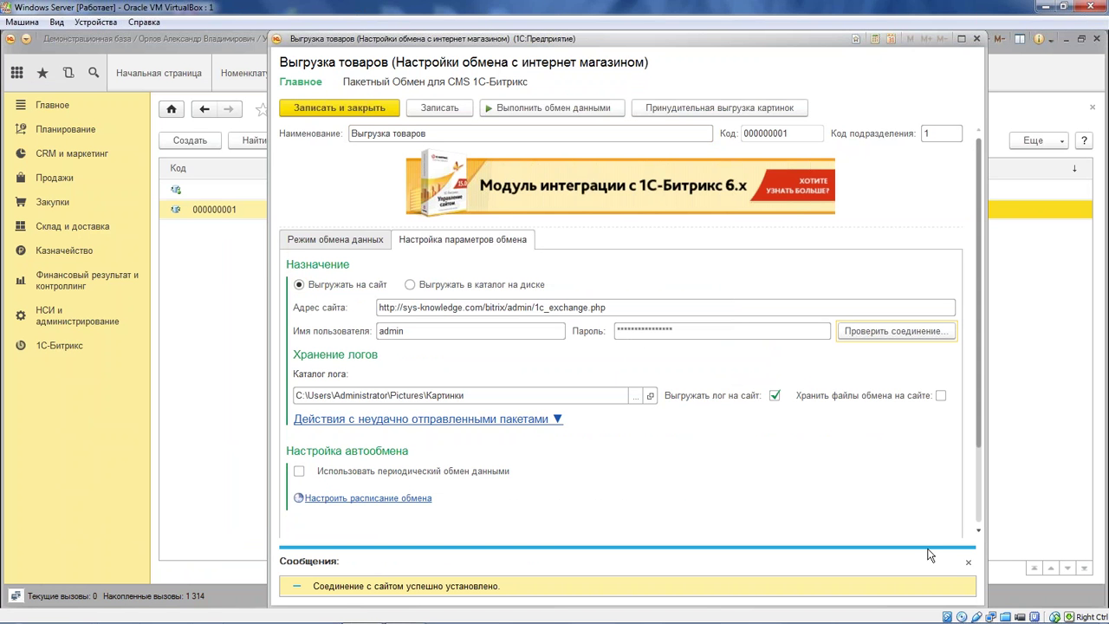
click(967, 562)
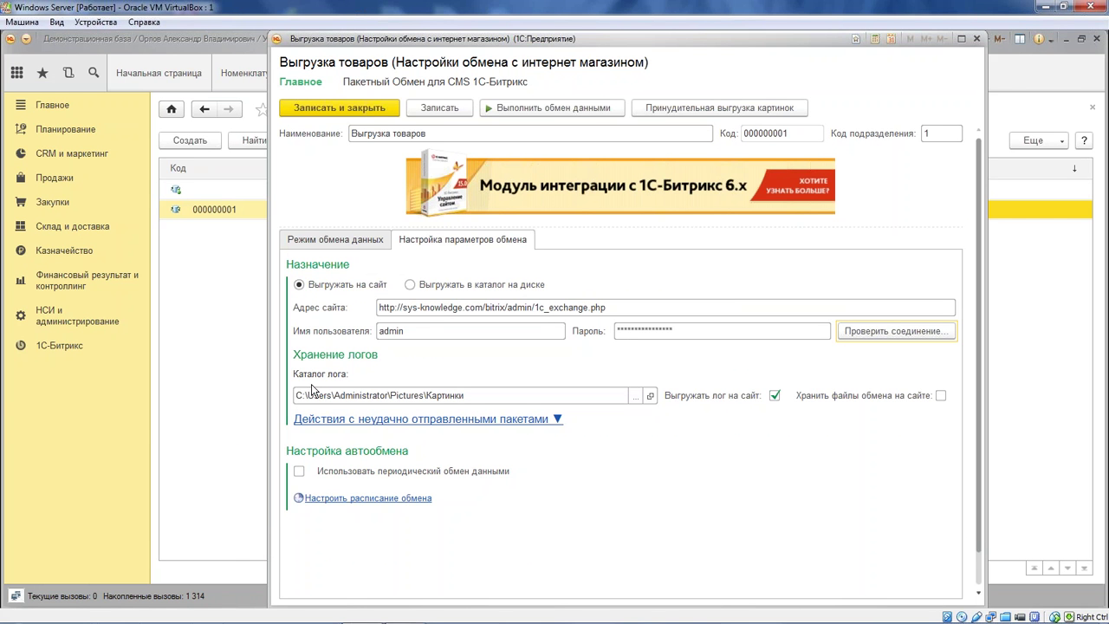
- Enable storing exchange files on the site, save the Выгрузка товаров node and run its data exchange
click(941, 396)
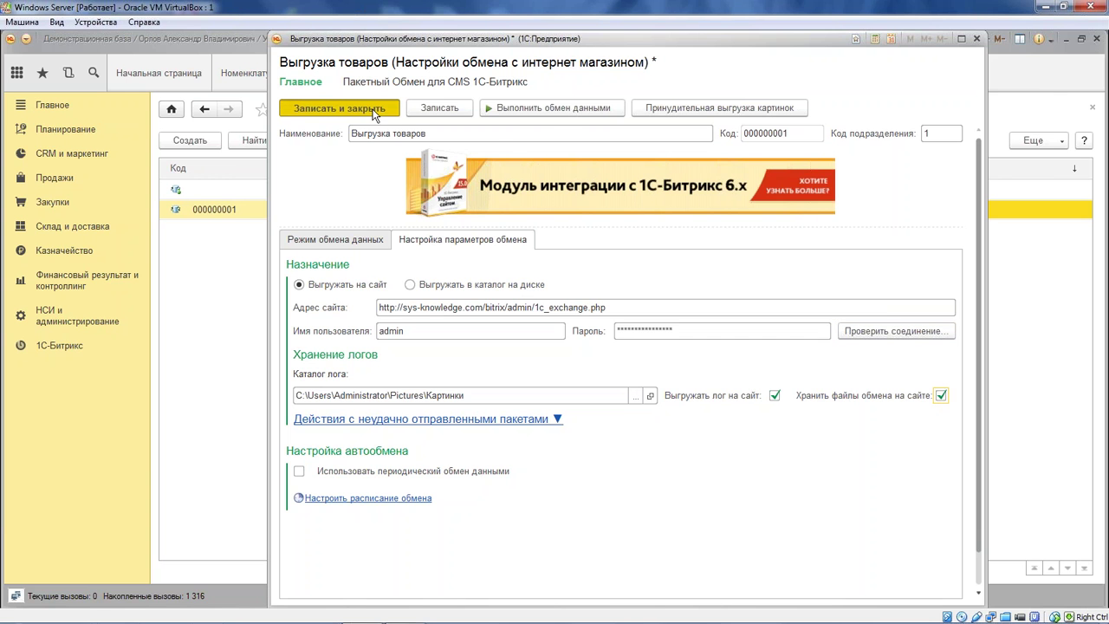
click(372, 110)
click(481, 142)
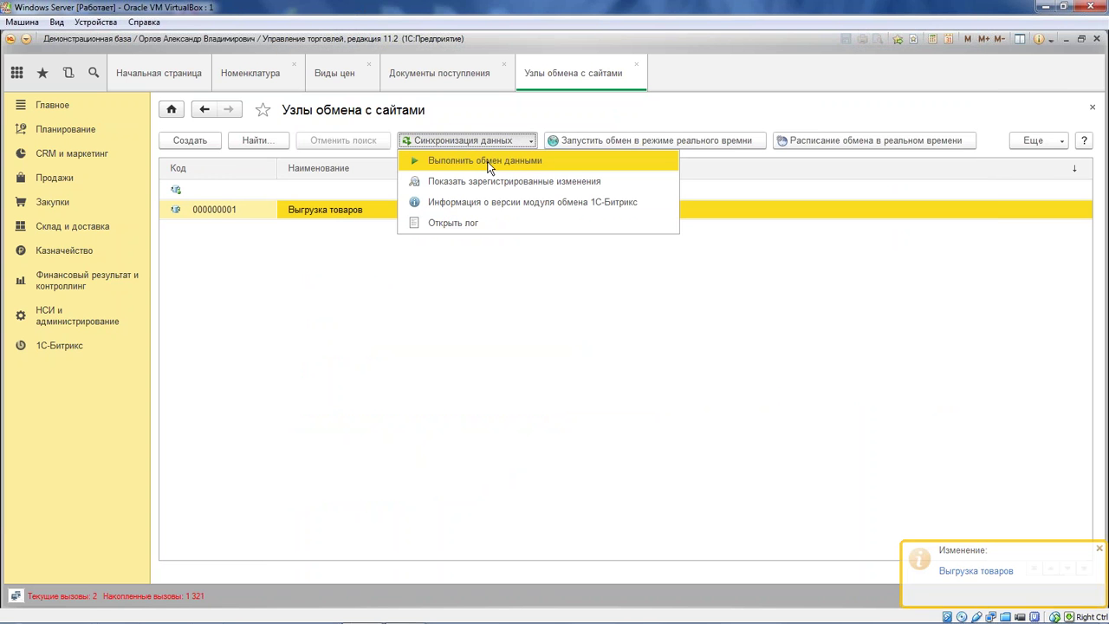
click(485, 161)
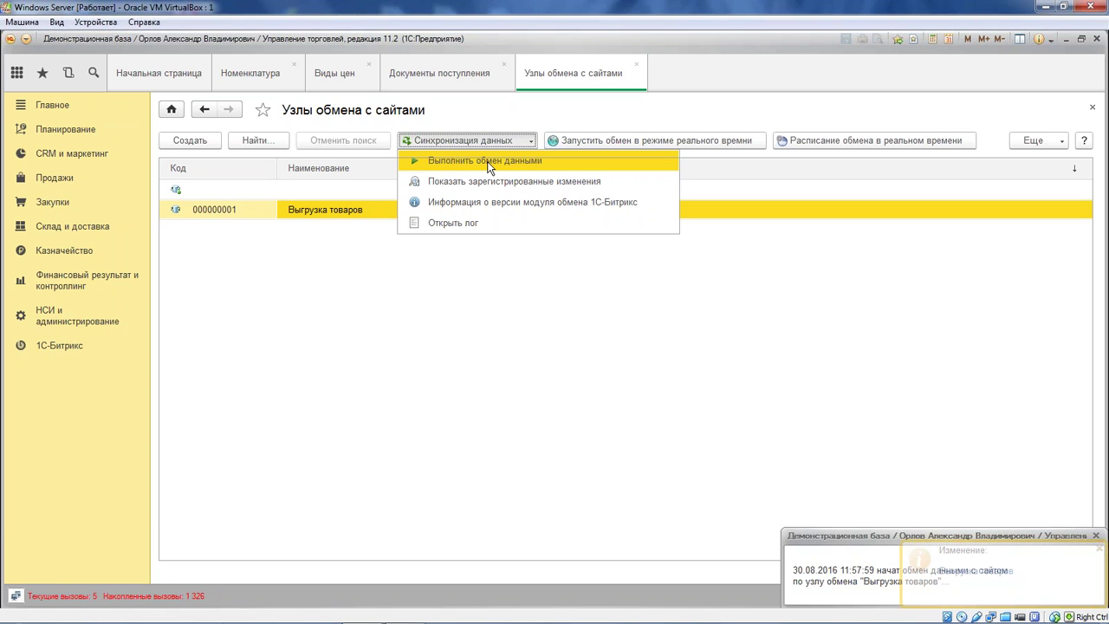
click(487, 162)
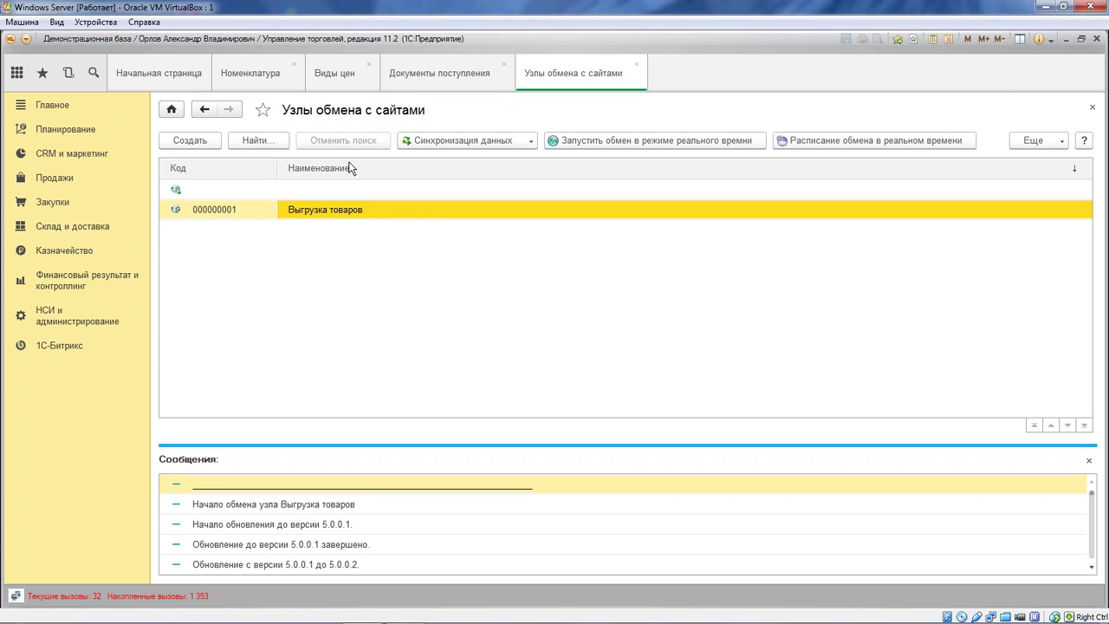
- Open the 1С integration webinars page from the 1С-Битрикс section and look through the list of webinars
click(59, 351)
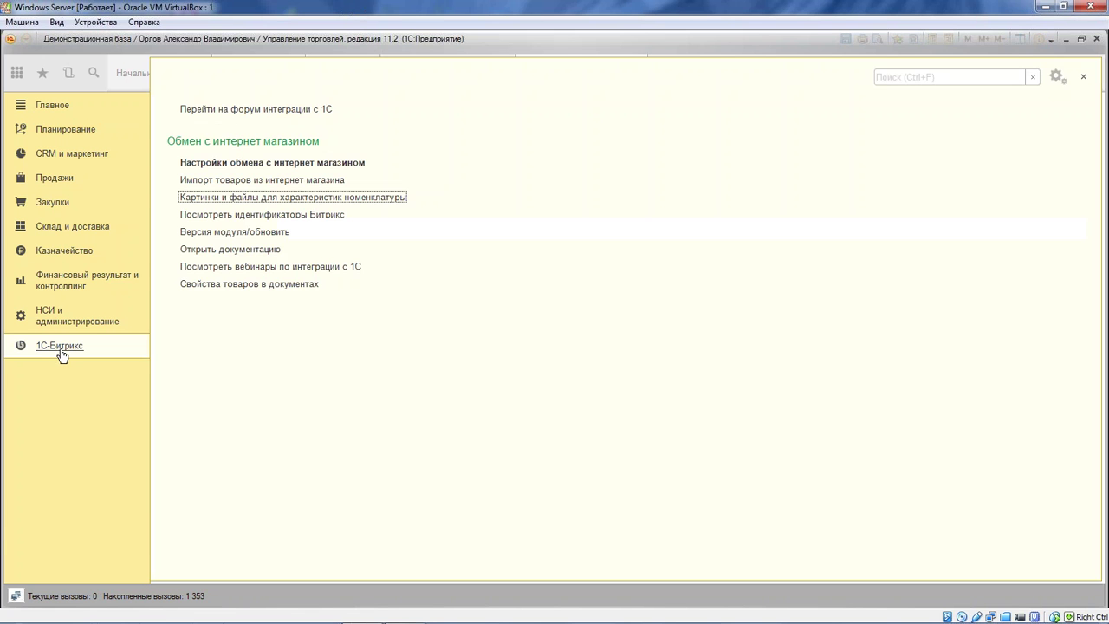
click(272, 268)
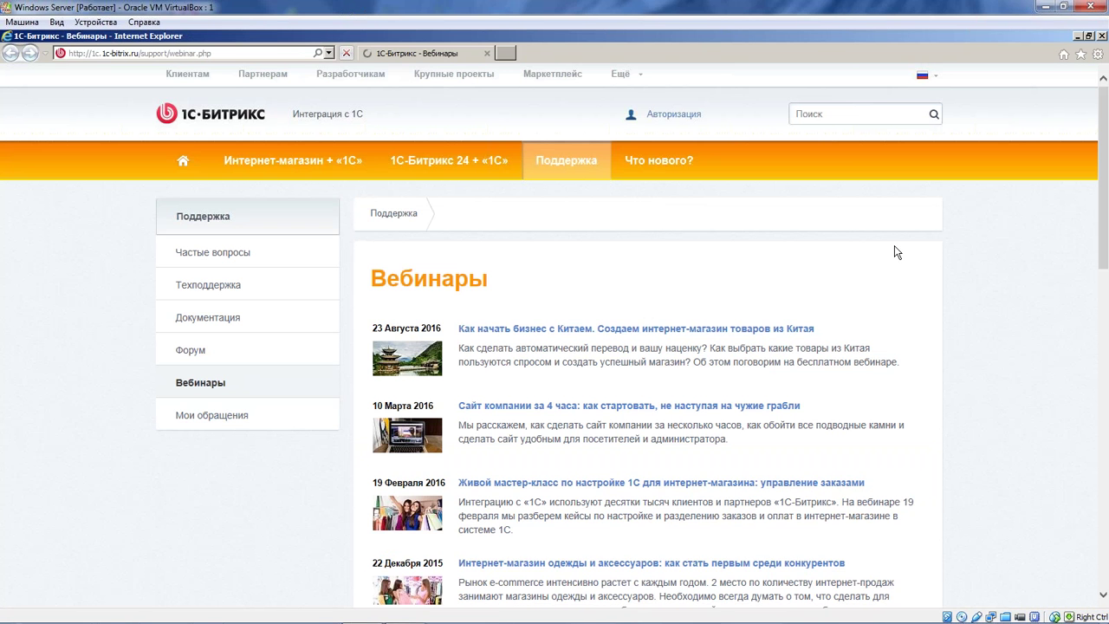
scroll(896, 251, down, 3)
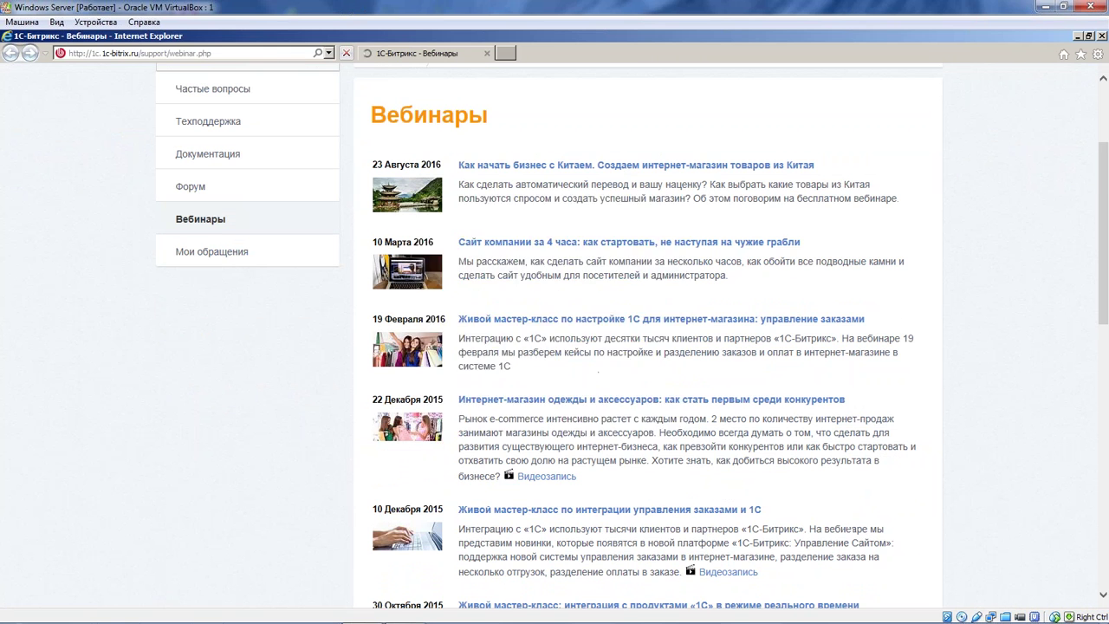
click(657, 229)
scroll(918, 254, down, 4)
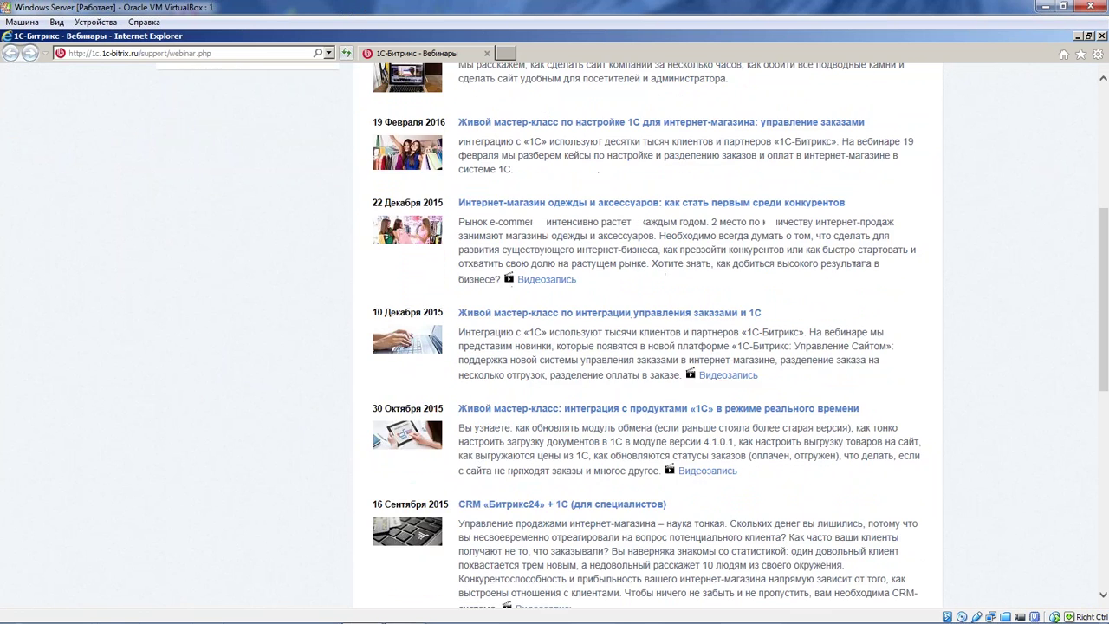
scroll(554, 300, down, 3)
scroll(554, 301, up, 9)
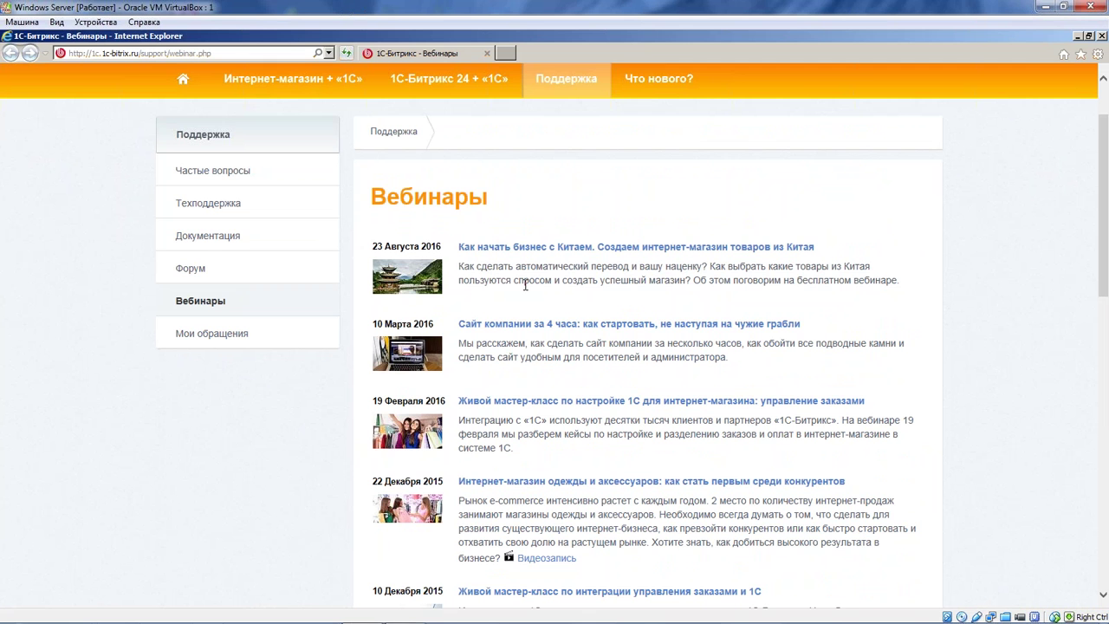
scroll(524, 286, down, 2)
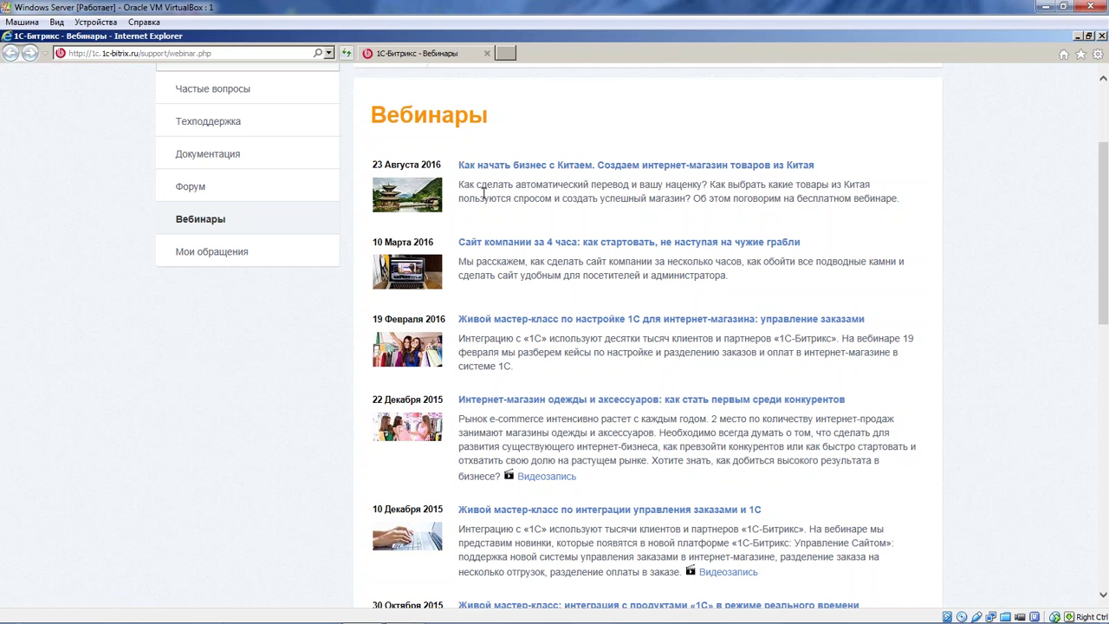
- Read the descriptions of the most recent webinars, from 23 Августа 2016 and 10 Марта 2016 onwards
drag(451, 167, 906, 264)
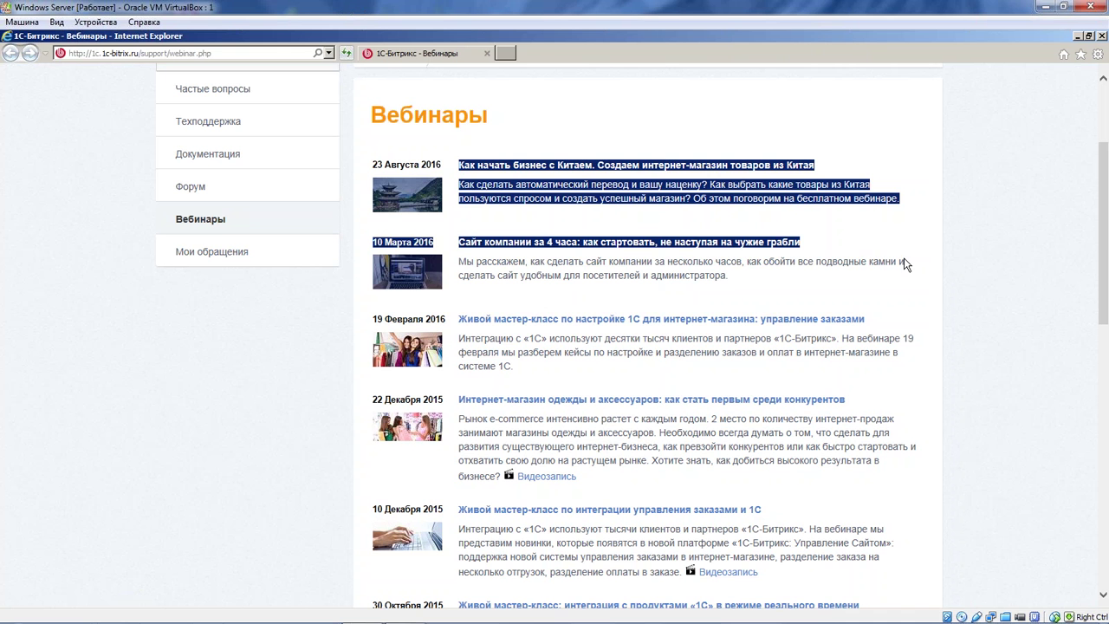
click(750, 277)
drag(721, 275, 617, 229)
click(671, 277)
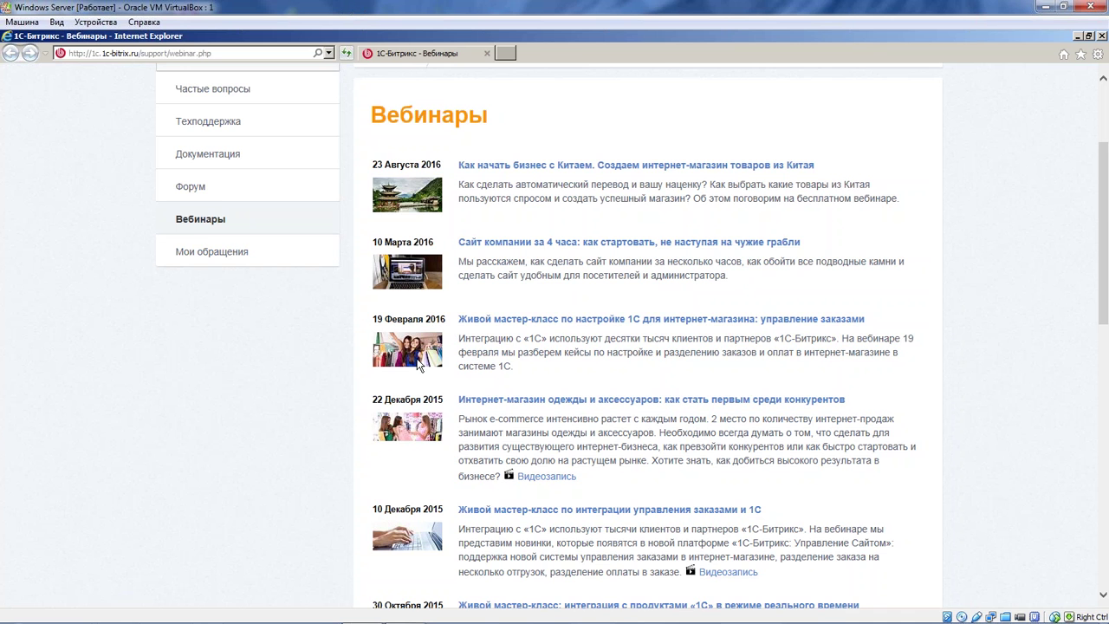
scroll(420, 366, down, 5)
scroll(794, 339, up, 7)
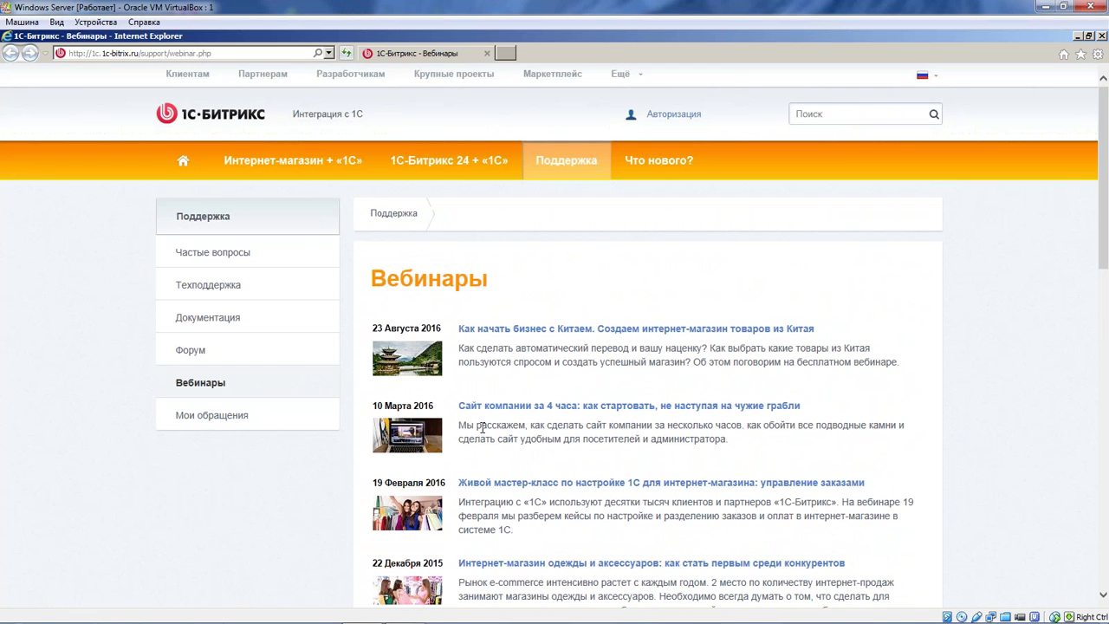
scroll(485, 403, down, 5)
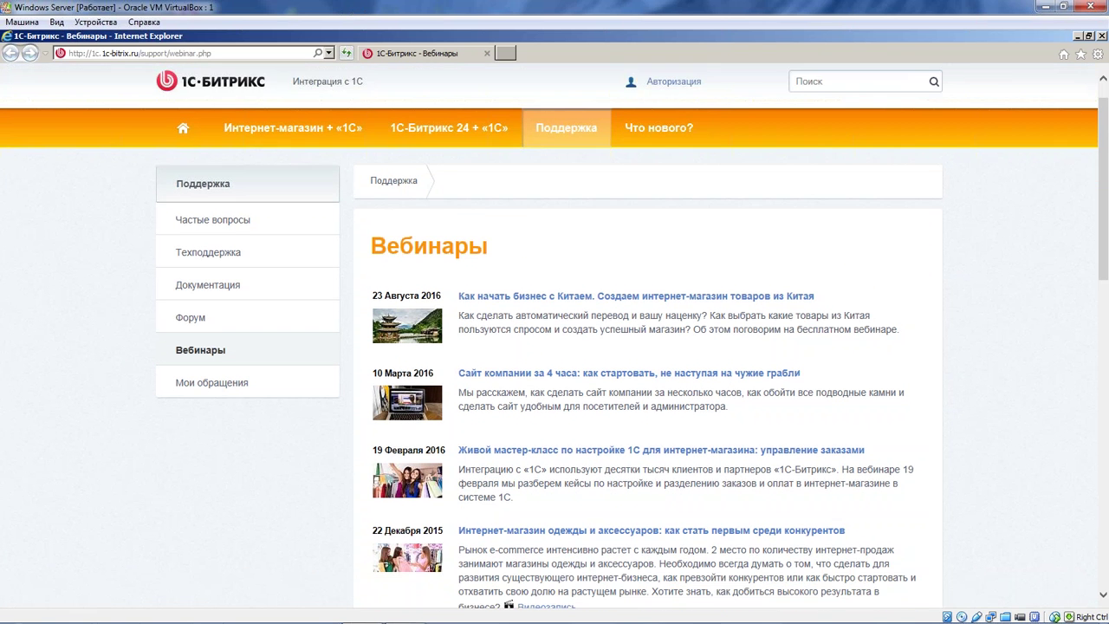
scroll(485, 403, up, 5)
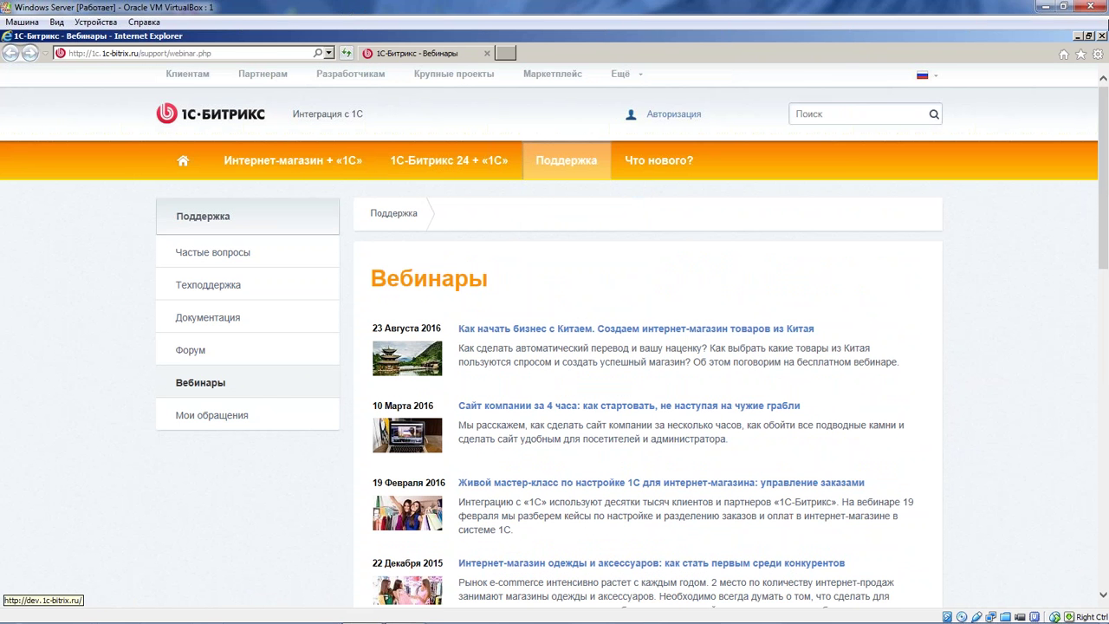
- Return to the exchange nodes list and review the messages from the data exchange
click(1076, 36)
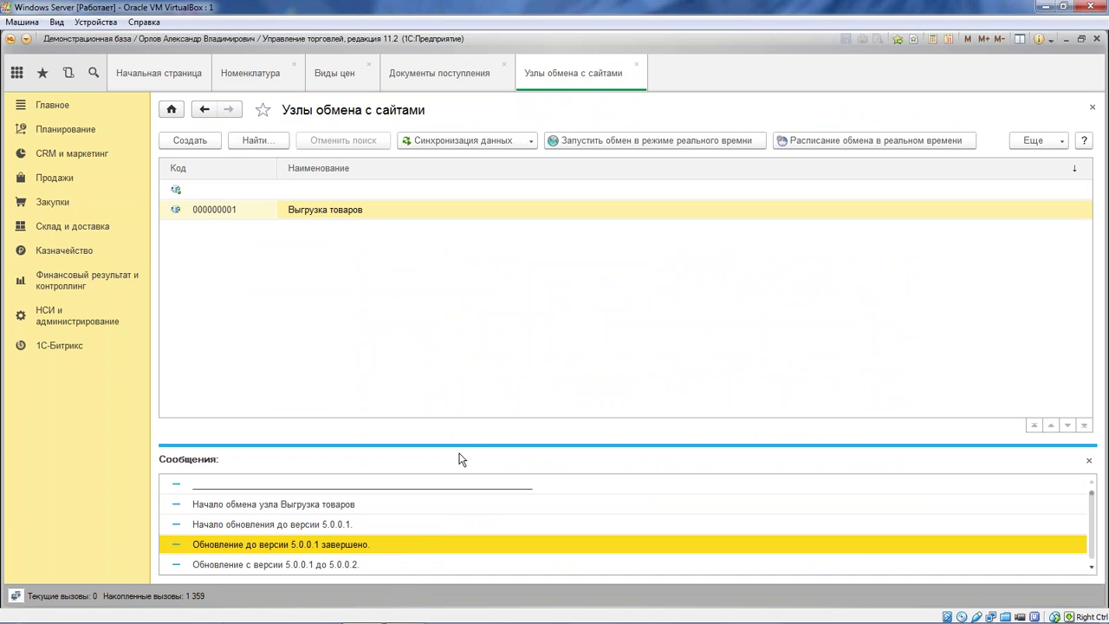
click(422, 524)
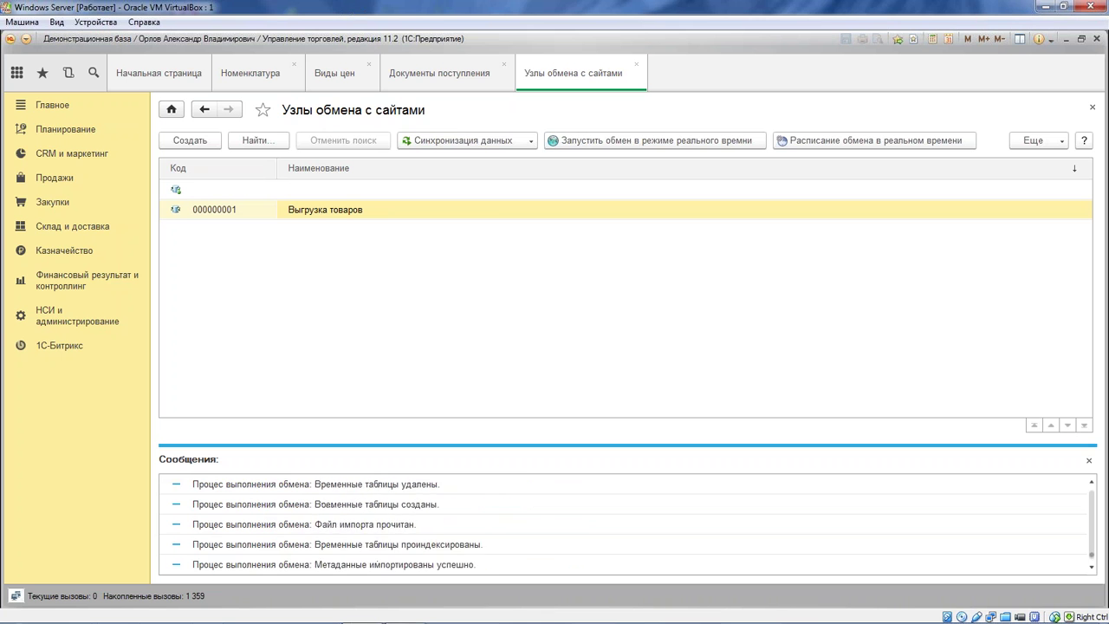
click(464, 205)
click(480, 139)
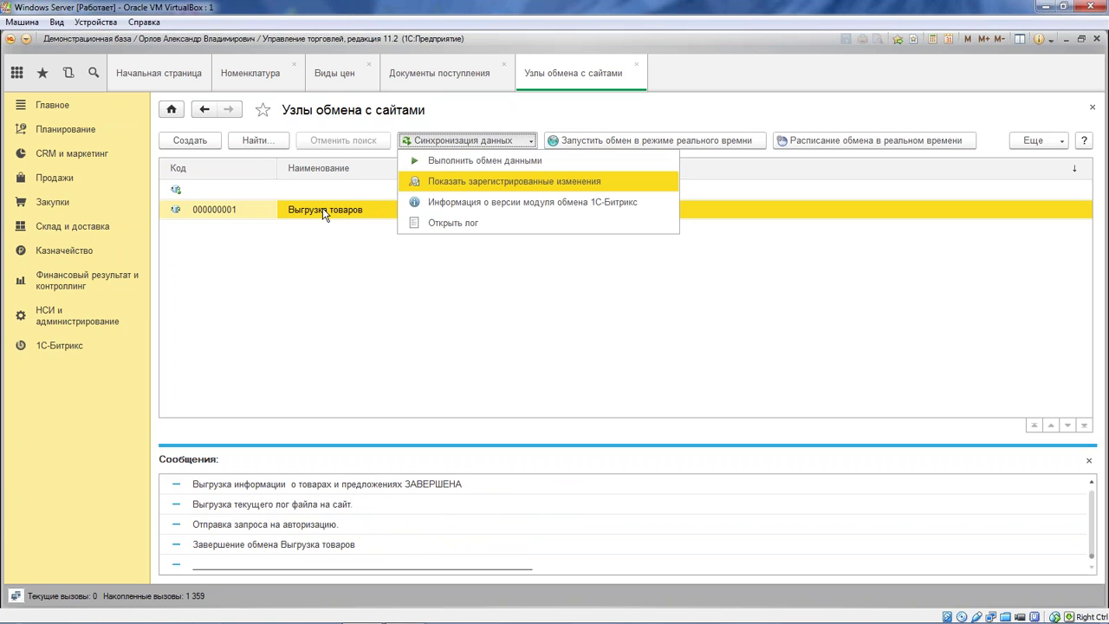
click(333, 210)
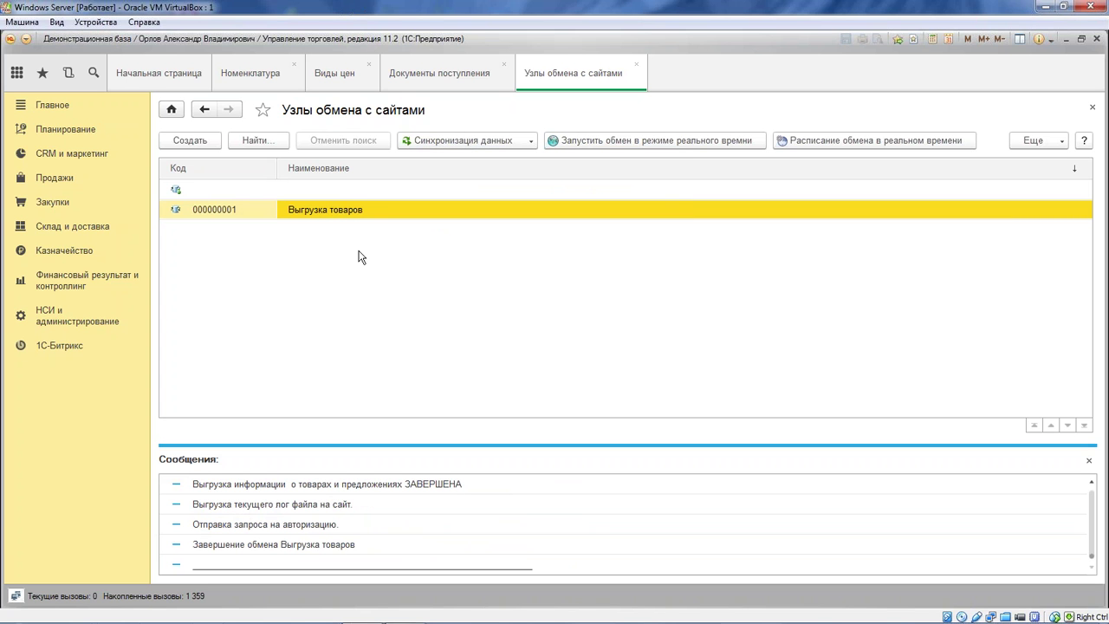
- Switch to the site administration in Chrome, reload the 1С integration page and look over its catalog import settings
key(alt+Tab)
key(alt+Tab)
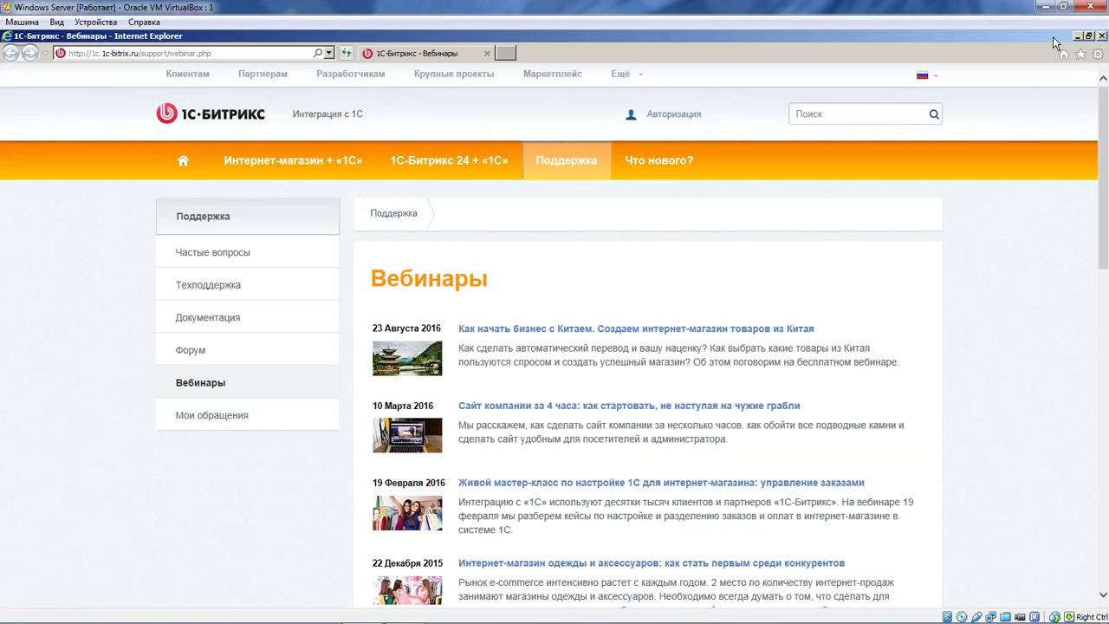
key(alt+Tab)
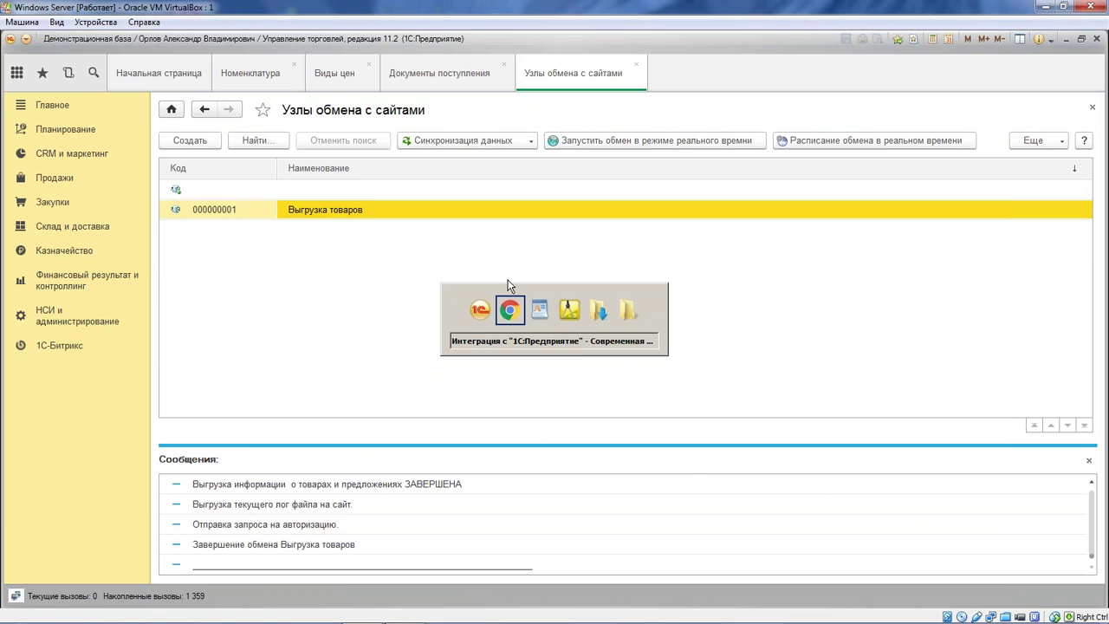
key(F5)
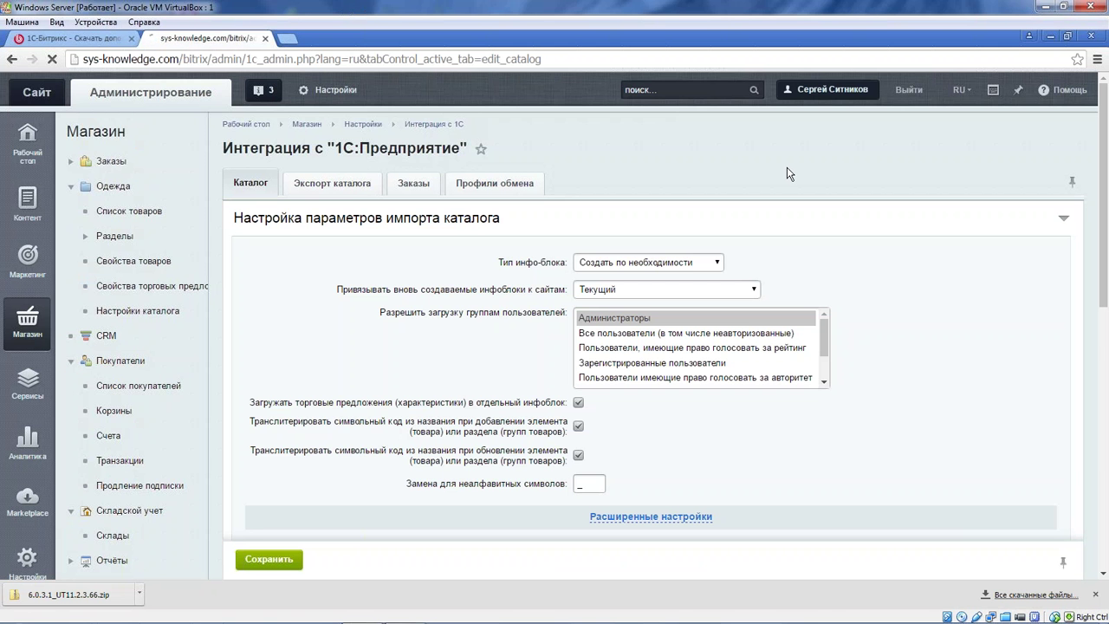
scroll(649, 347, down, 5)
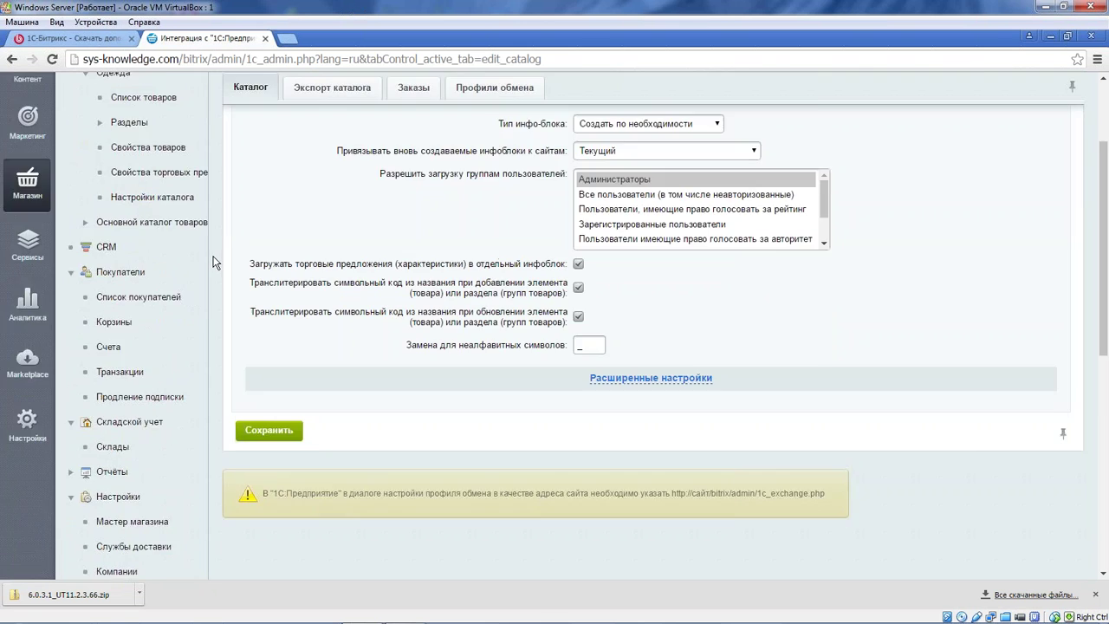
scroll(649, 346, up, 2)
scroll(554, 346, up, 4)
- Show the Контент section, widen its tree and expand Основной каталог товаров and the Техника section under 1С Каталог
mouse_move(28, 200)
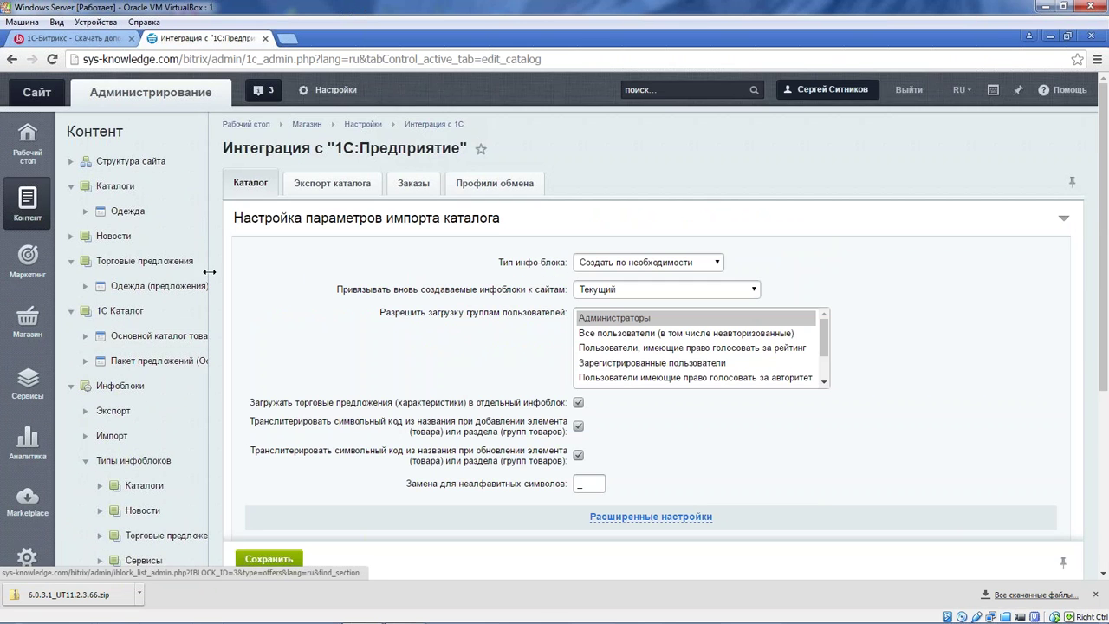
drag(208, 336, 352, 364)
click(84, 335)
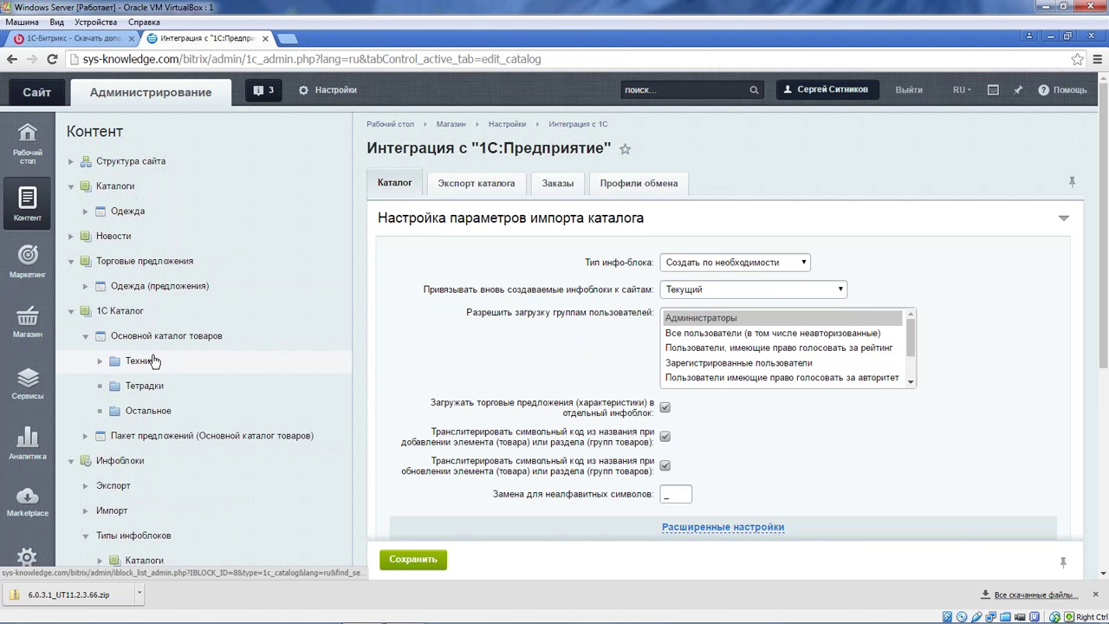
click(102, 362)
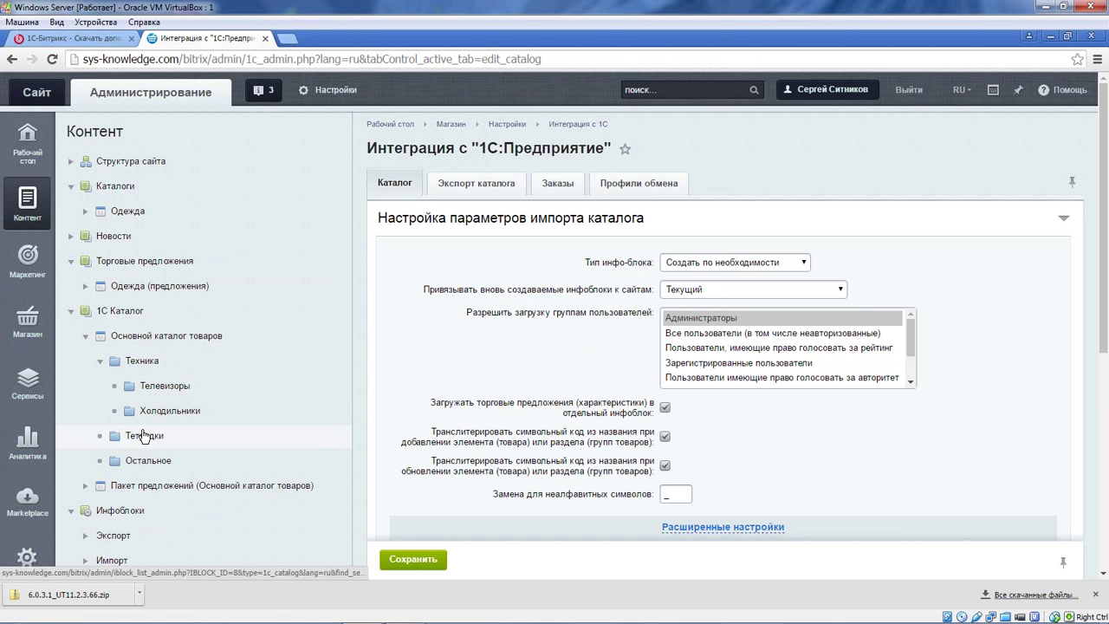
- Open the Остальное section of Основной каталог товаров and look through its product list
click(162, 465)
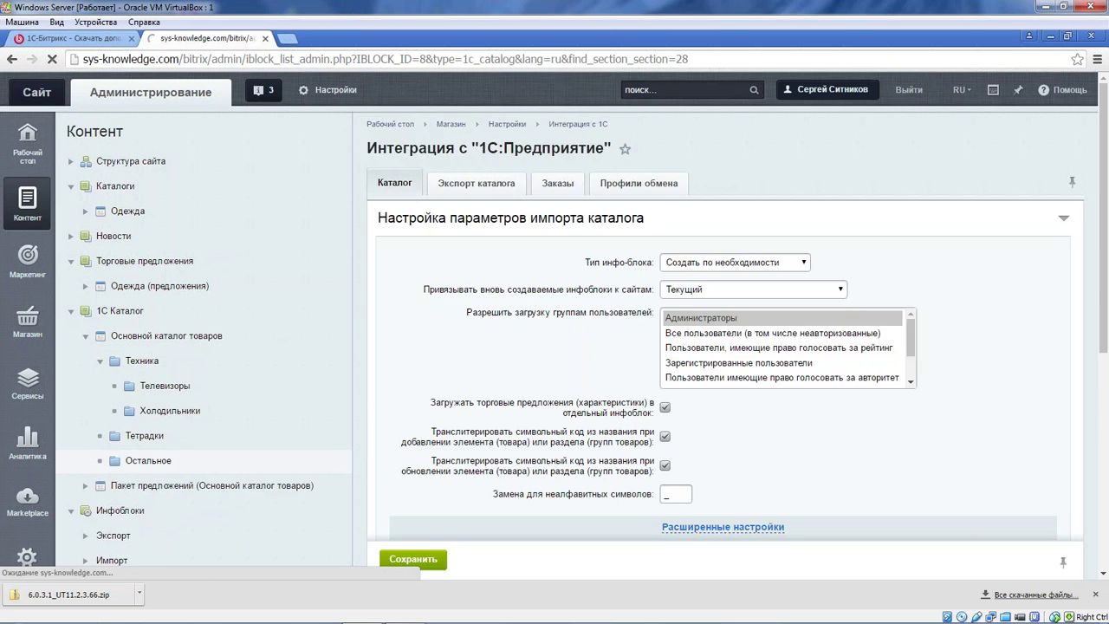
scroll(518, 384, down, 3)
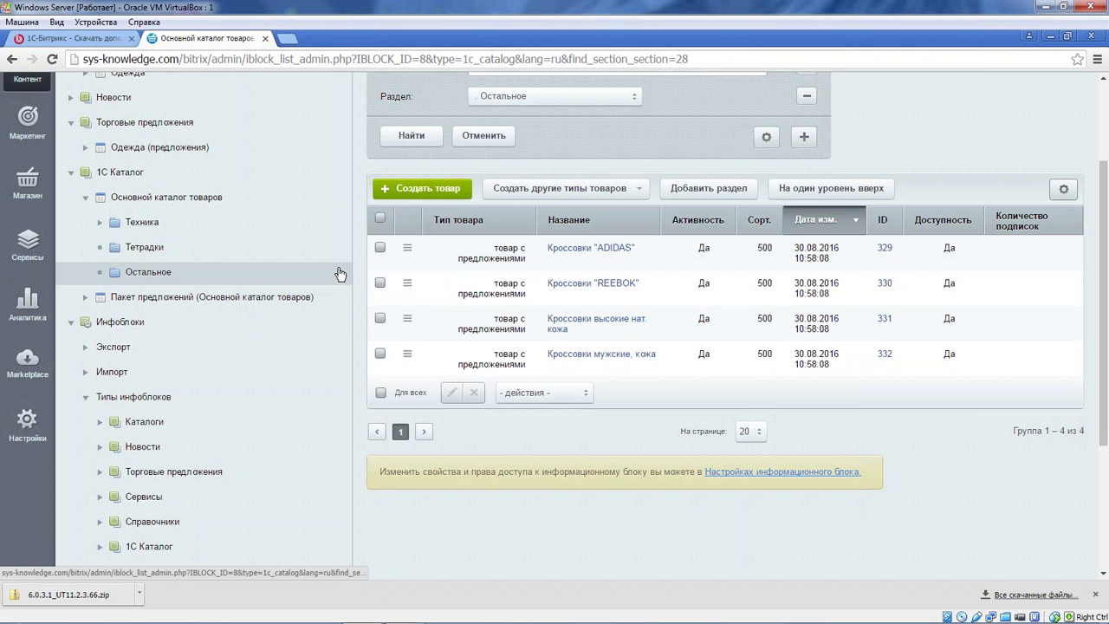
scroll(339, 274, up, 1)
- Open the Телевзор product from the Телевизоры subsection of Техника for editing
click(144, 289)
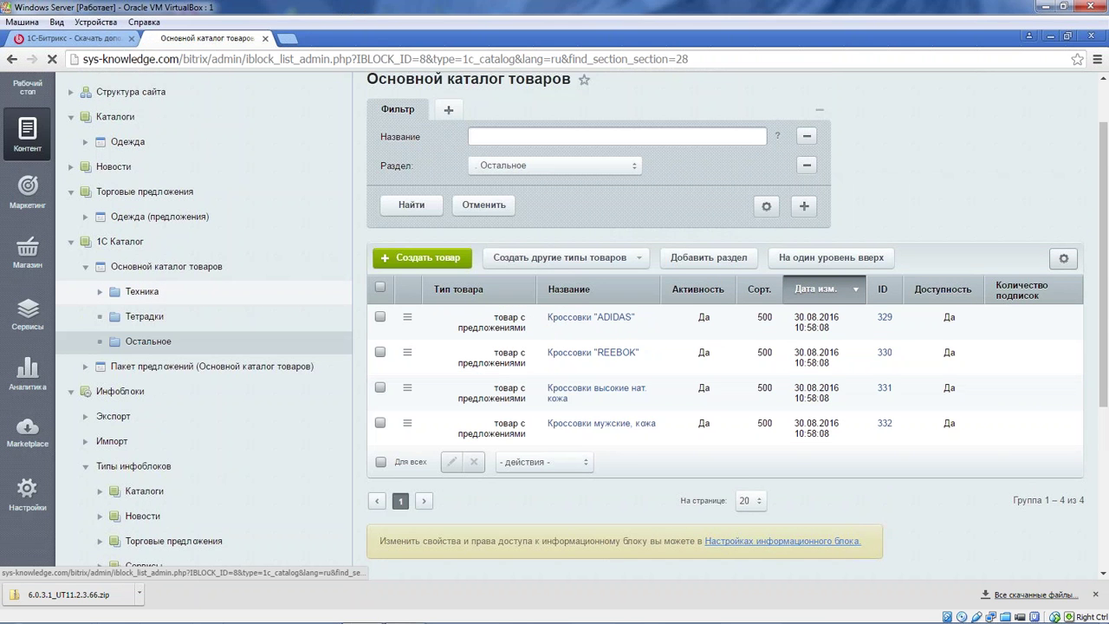
click(574, 384)
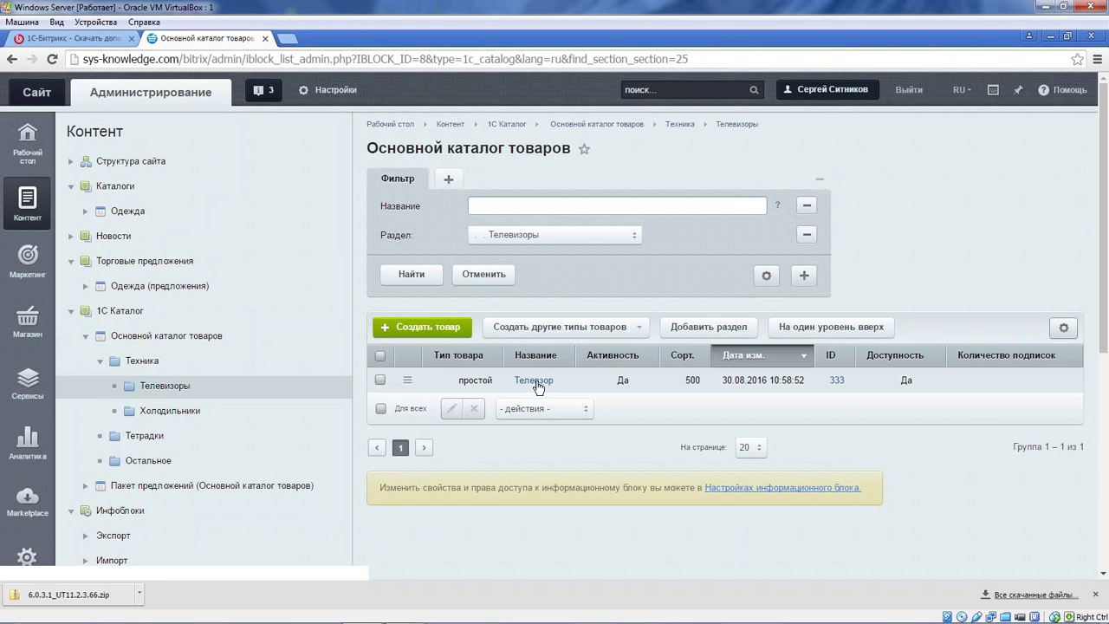
click(543, 384)
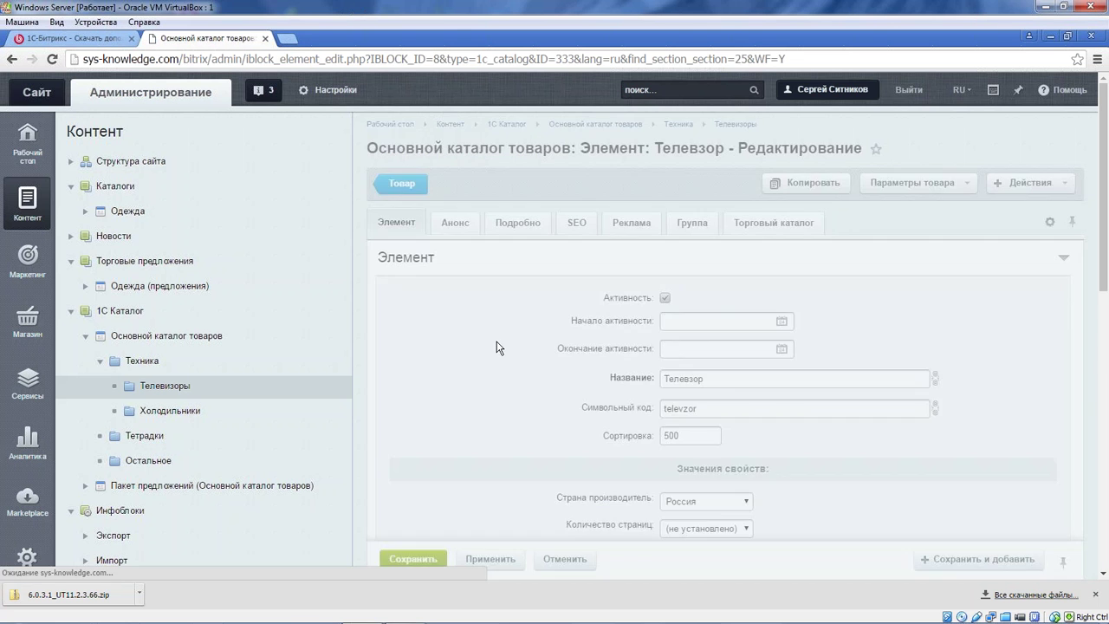
- Examine the property values of the Телевзор product, including the Объем and Вес entries among its Реквизиты
scroll(572, 320, down, 3)
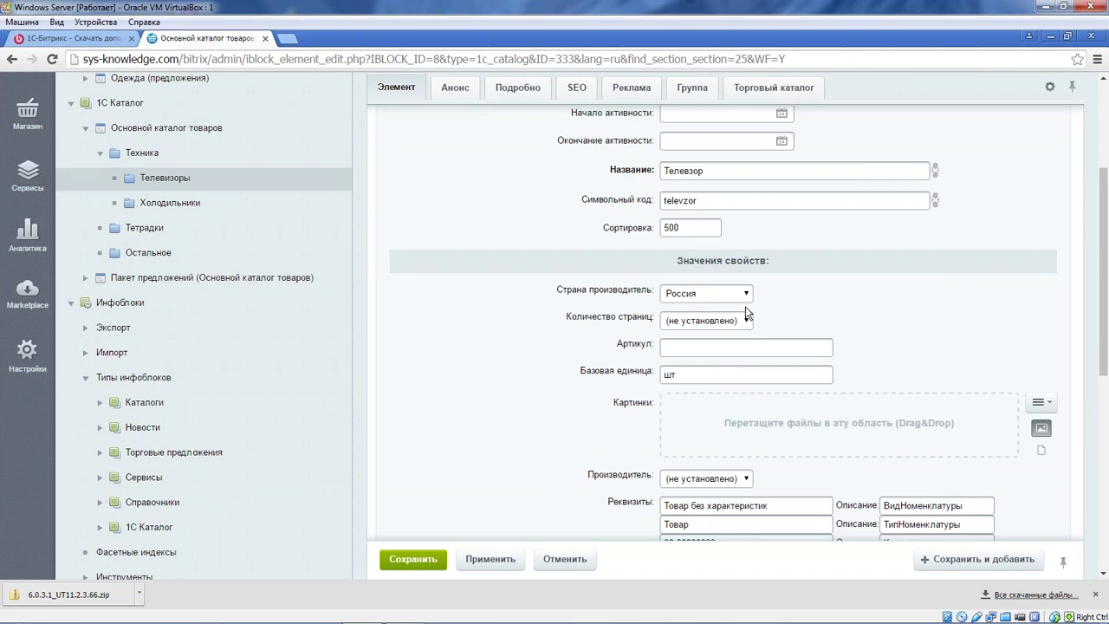
scroll(797, 317, down, 1)
scroll(538, 388, down, 1)
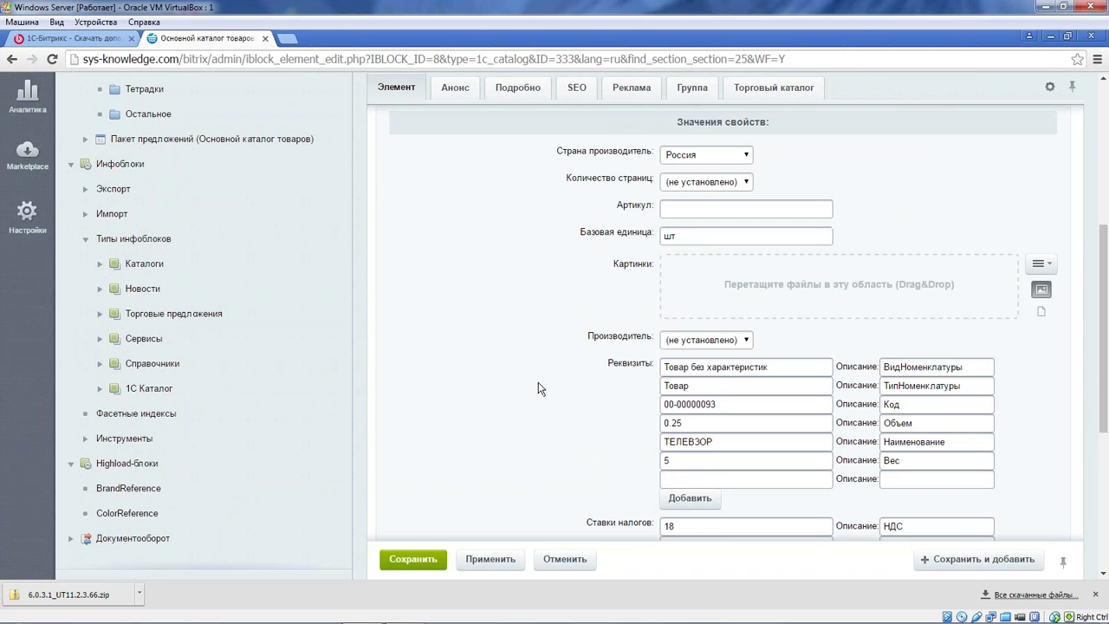
scroll(538, 388, down, 1)
double_click(702, 390)
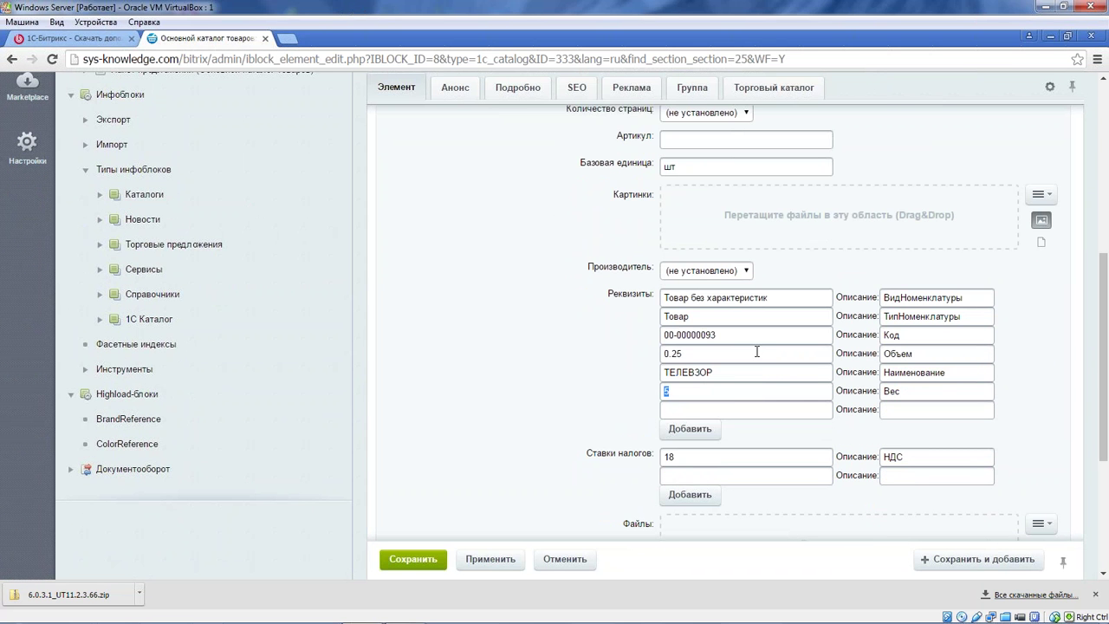
drag(696, 354, 650, 358)
click(927, 394)
scroll(745, 380, down, 3)
scroll(708, 404, up, 3)
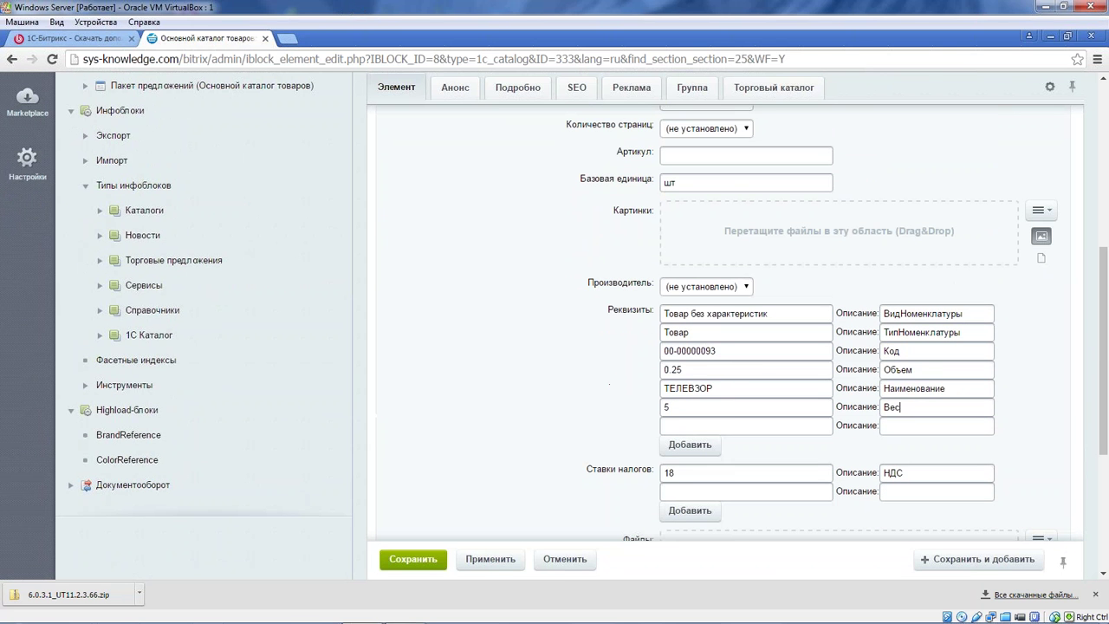
- Examine the Наименование entry among the Реквизиты and compare it with the product's Название
click(707, 404)
drag(962, 383, 879, 389)
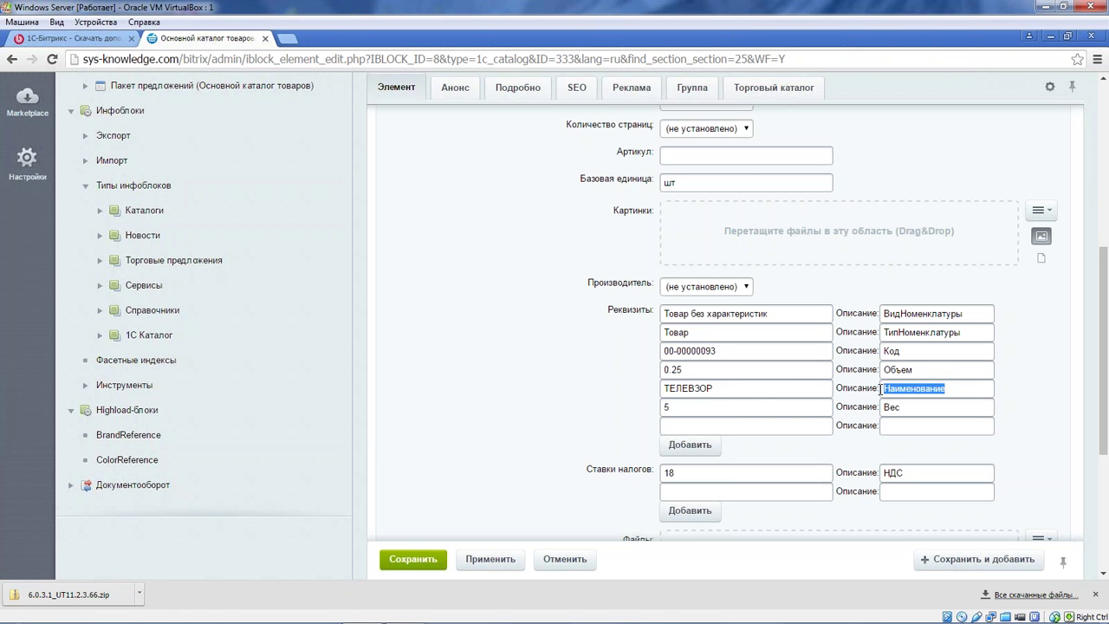
click(732, 391)
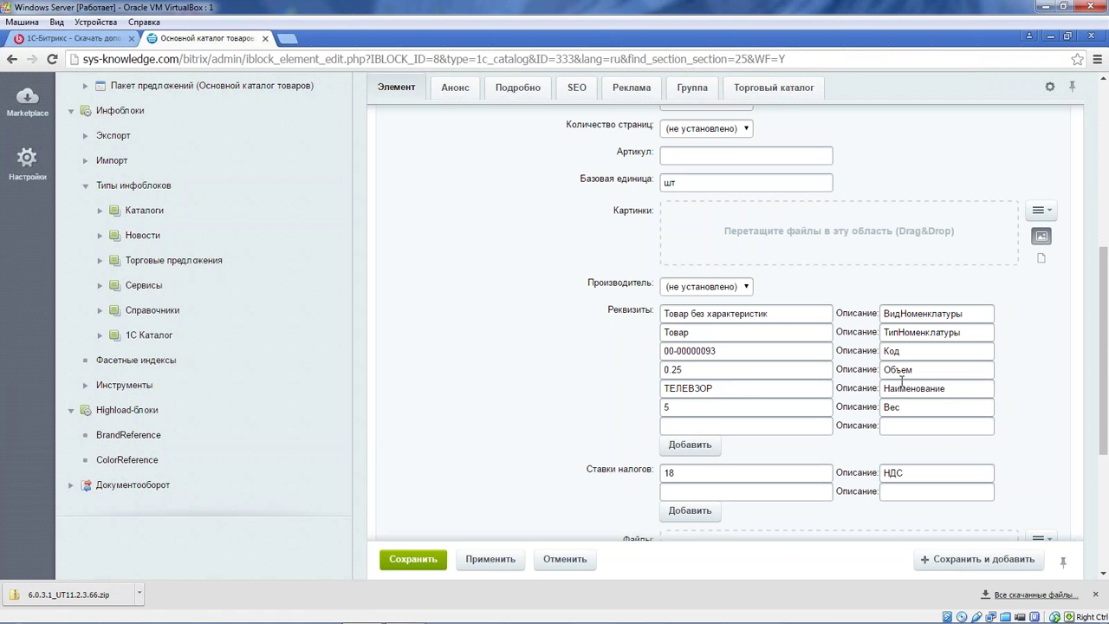
drag(735, 390, 646, 393)
click(709, 388)
scroll(724, 384, up, 1)
scroll(724, 385, up, 5)
scroll(700, 392, down, 5)
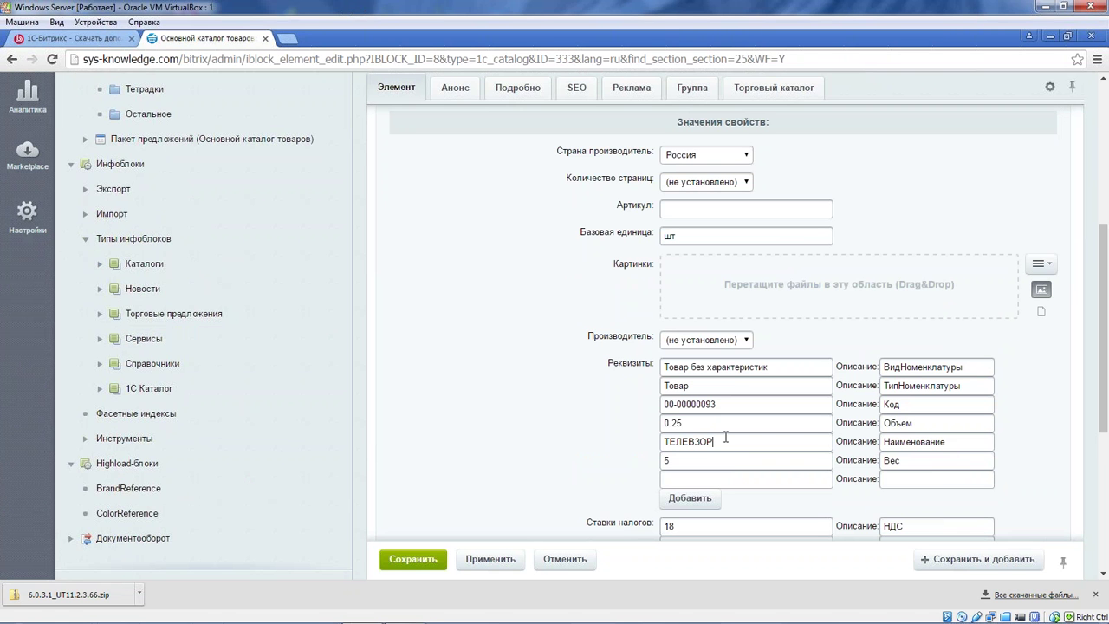
scroll(678, 399, up, 5)
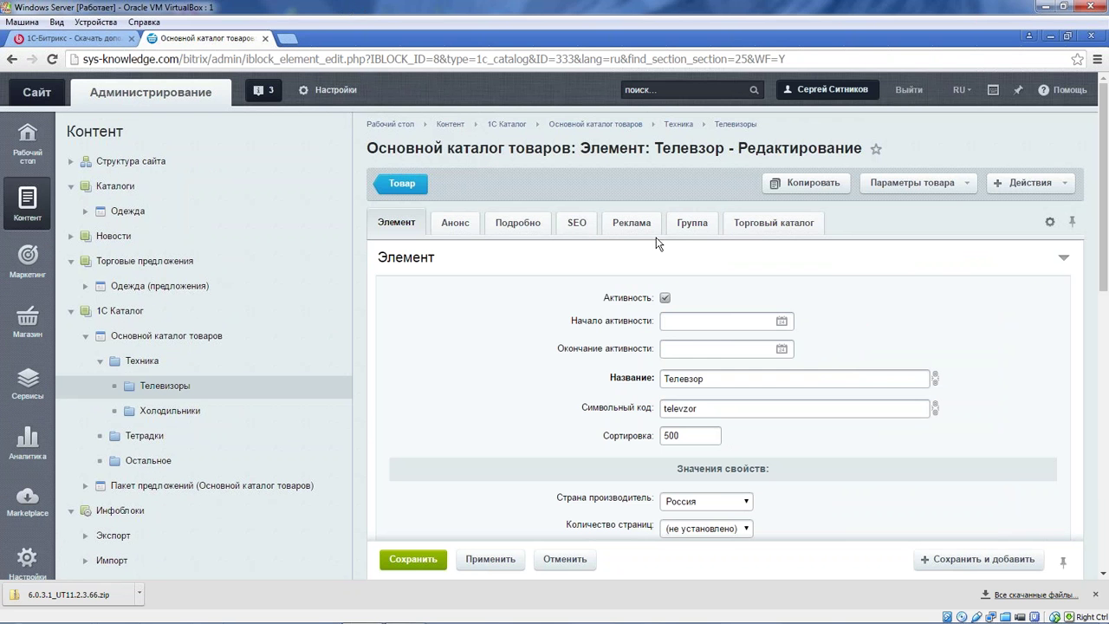
- Check the Телевзор product's prices in Торговый каталог, including the amount for Тестовый вид цены
click(810, 222)
scroll(520, 337, down, 2)
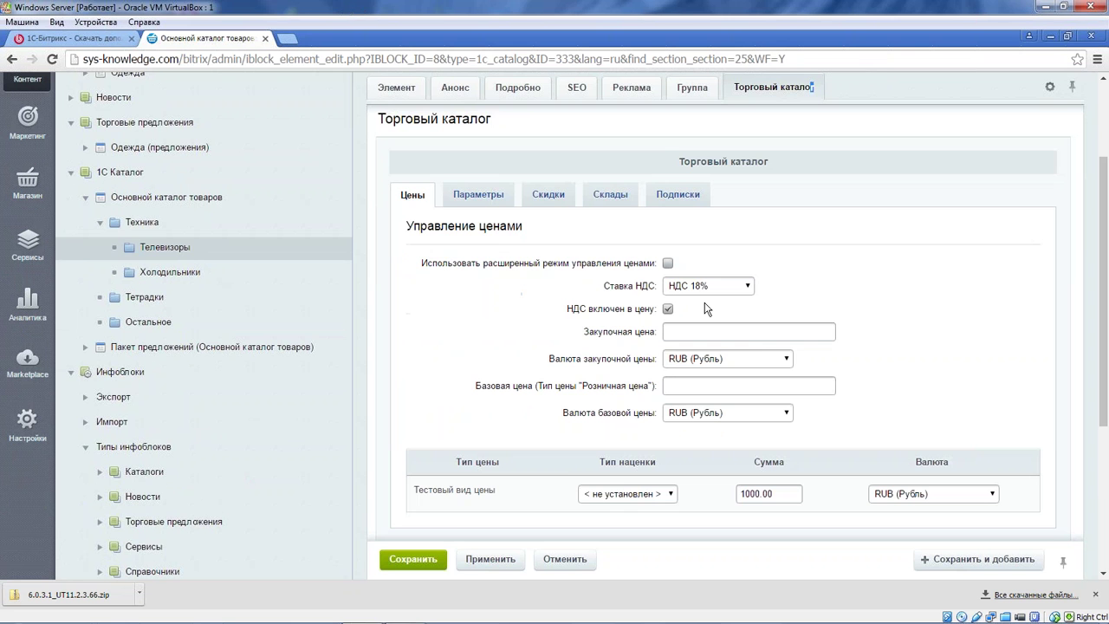
scroll(711, 319, down, 2)
drag(415, 351, 496, 352)
drag(776, 353, 695, 365)
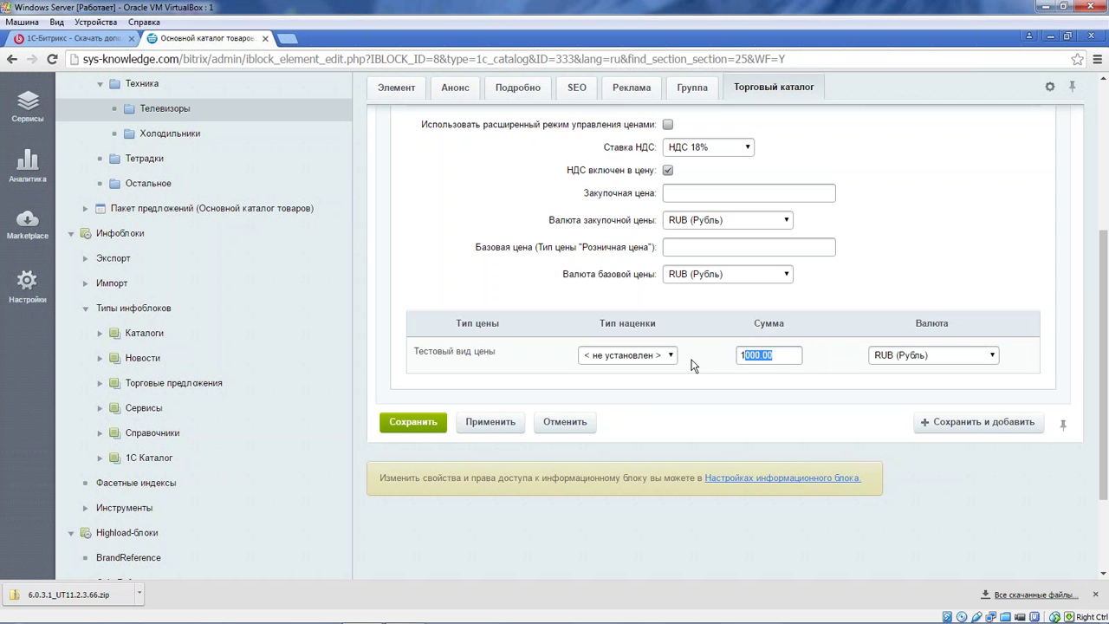
- Review the discounts of the Телевзор product and its stock by warehouse in Торговый каталог
scroll(522, 343, up, 4)
click(548, 332)
click(610, 333)
scroll(610, 338, down, 1)
drag(699, 370, 624, 370)
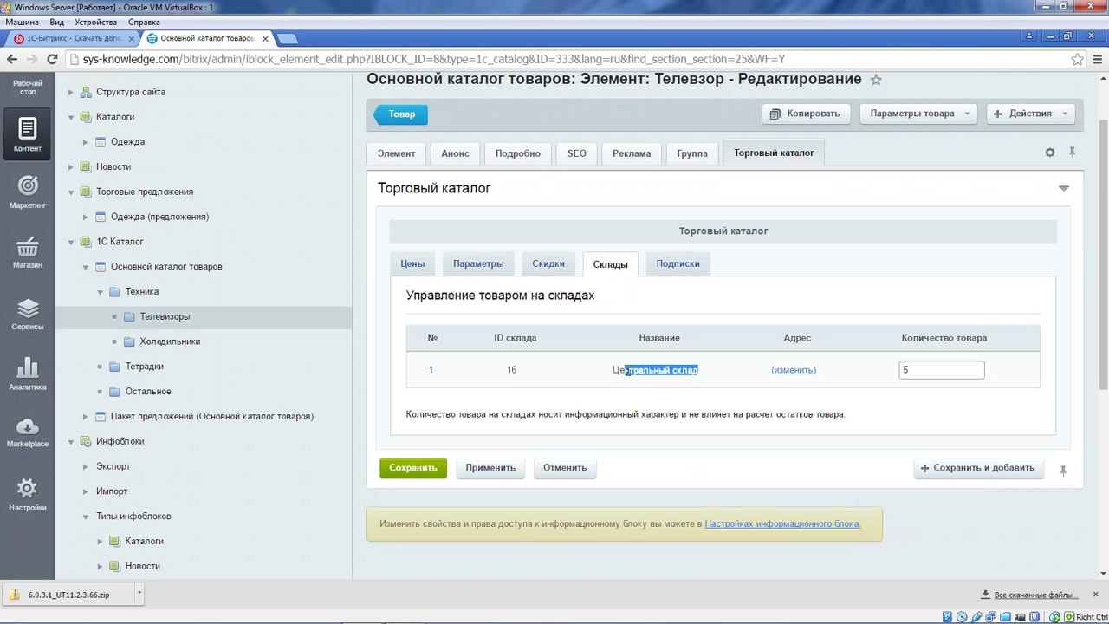
- Open the Холодильник product from the Холодильники section and examine its properties and Реквизиты
click(170, 340)
click(546, 310)
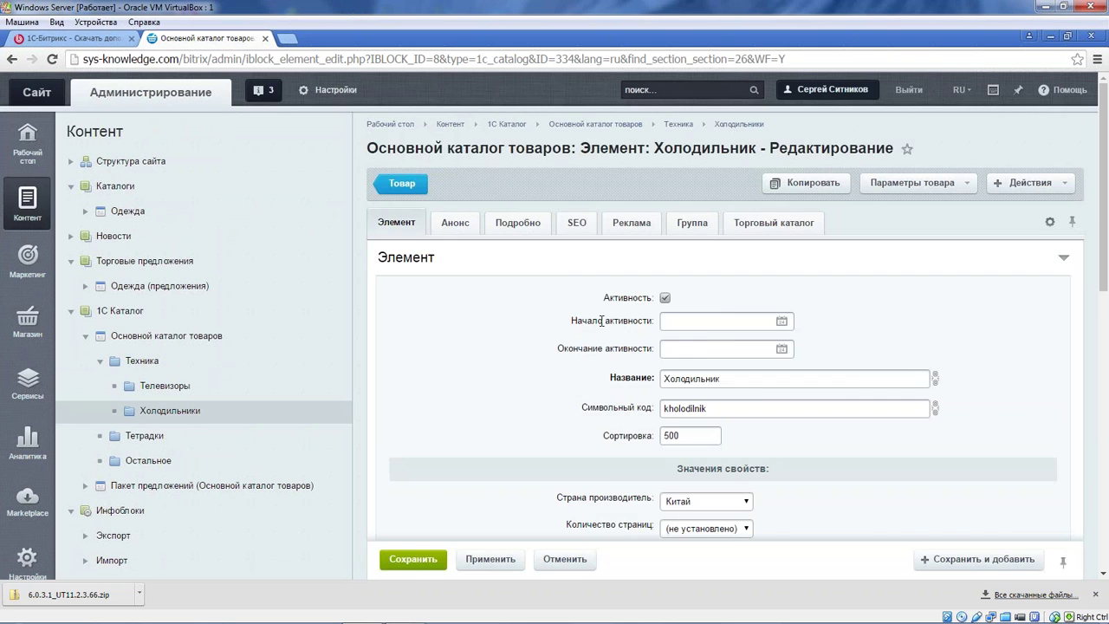
scroll(606, 316, down, 5)
scroll(616, 310, up, 3)
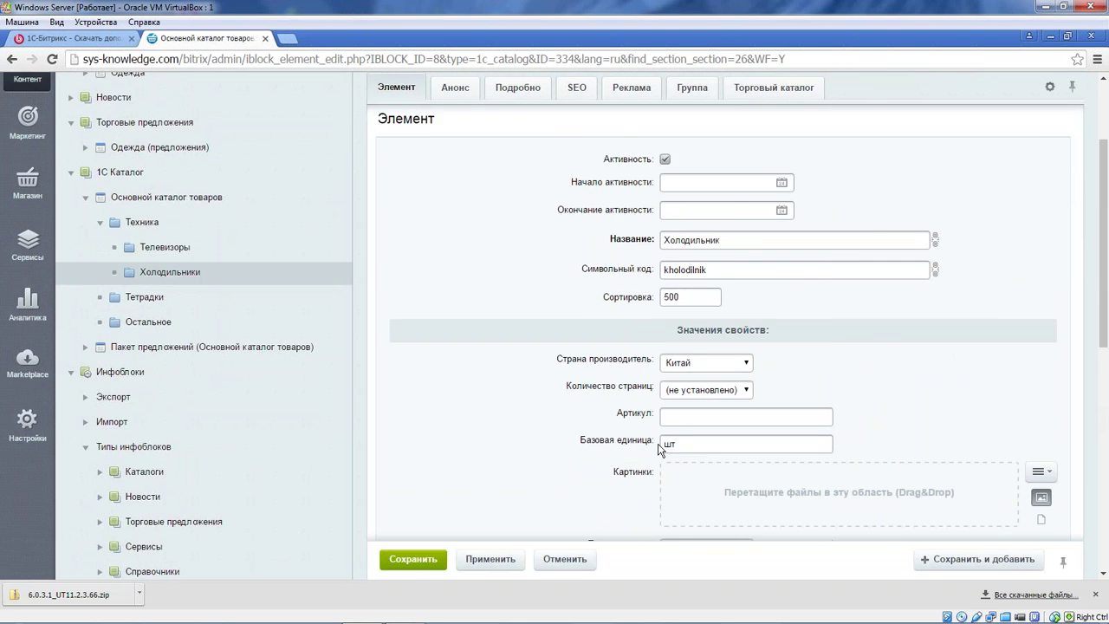
scroll(659, 433, down, 5)
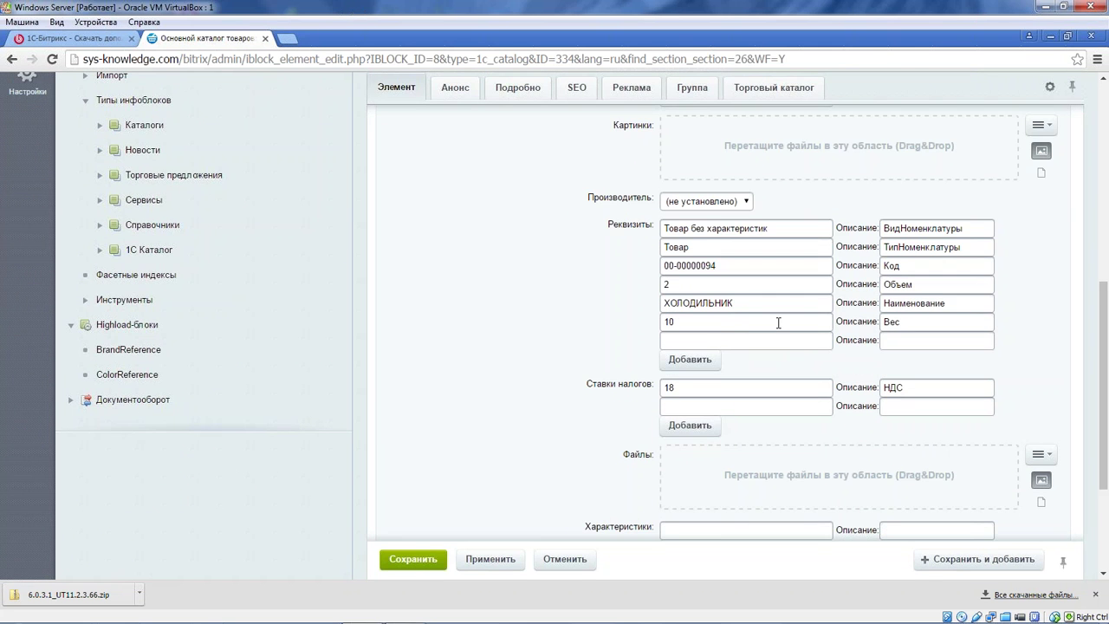
scroll(688, 320, down, 2)
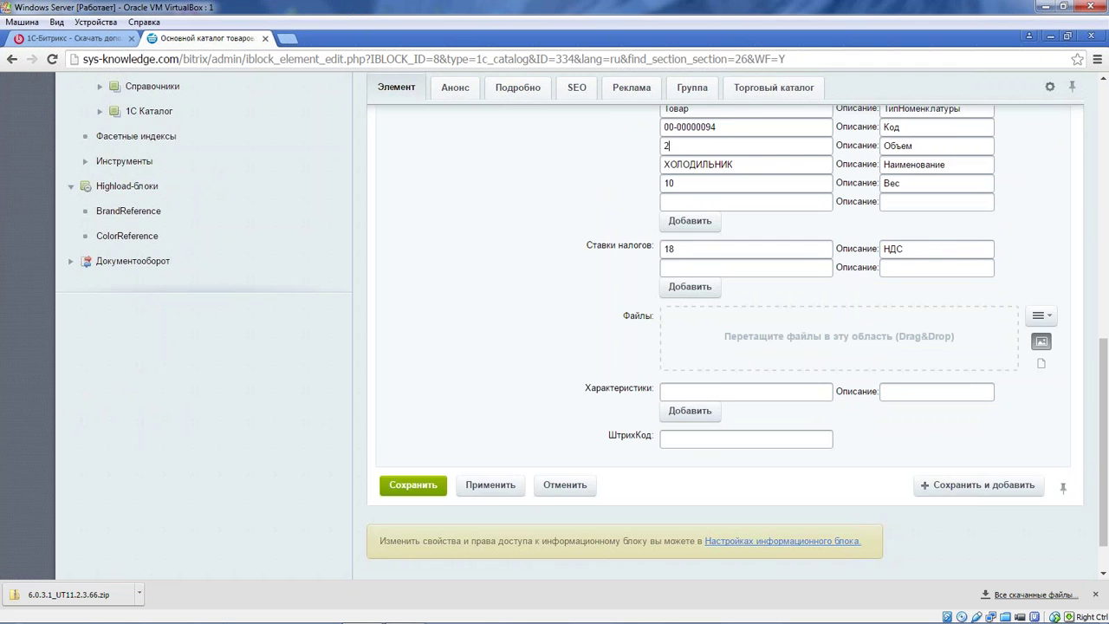
scroll(688, 319, up, 10)
- Review the Холодильник product's Анонс and Подробно information and its prices in Торговый каталог
click(455, 224)
click(517, 222)
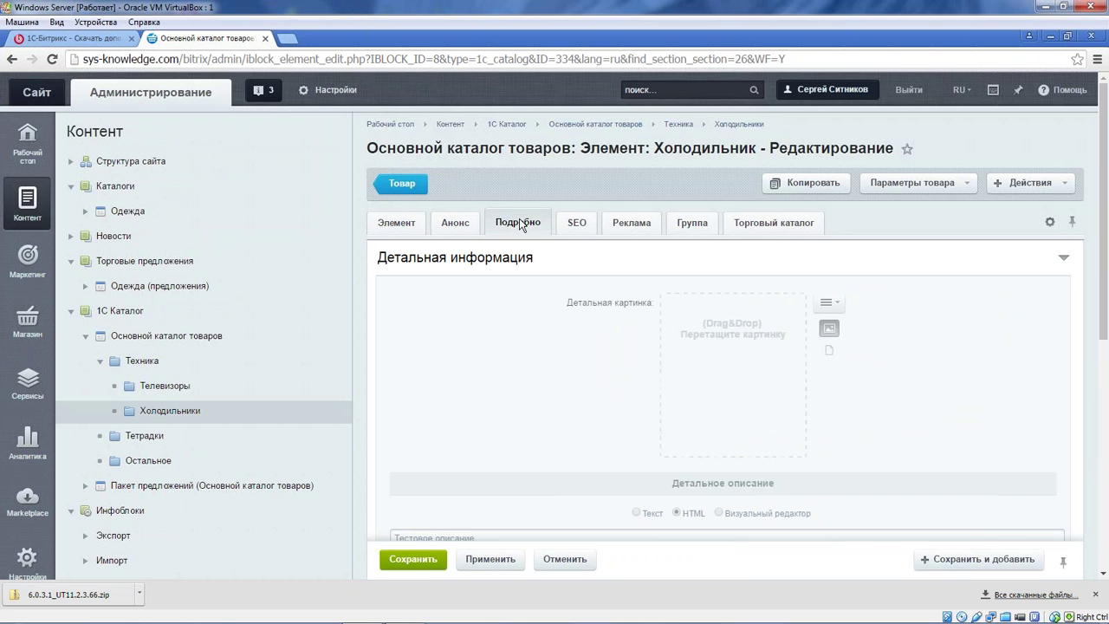
click(773, 223)
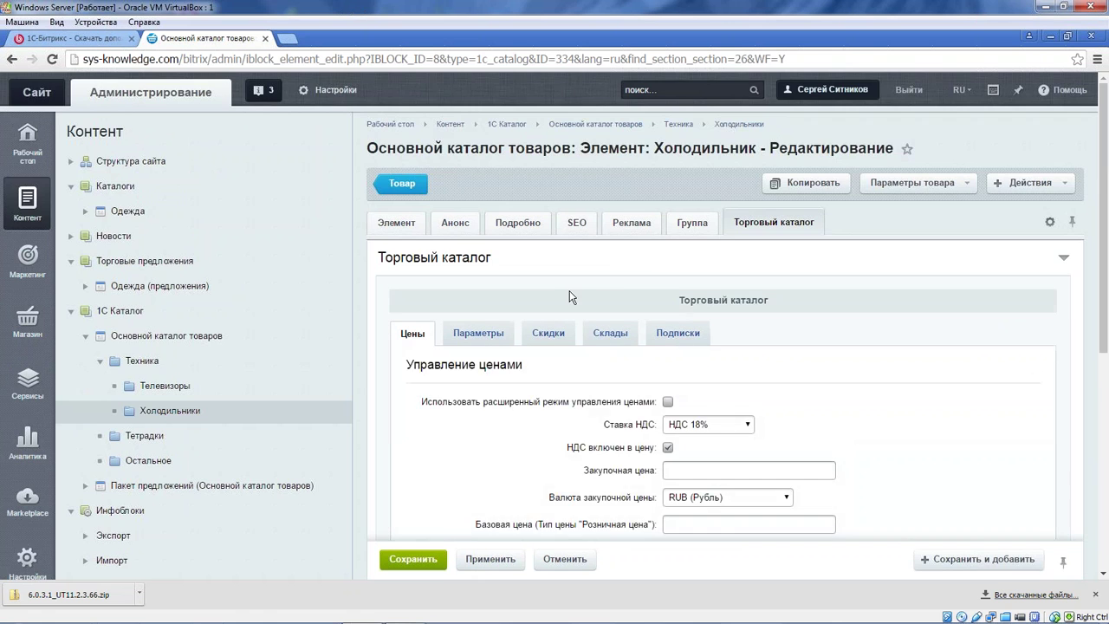
scroll(570, 290, down, 2)
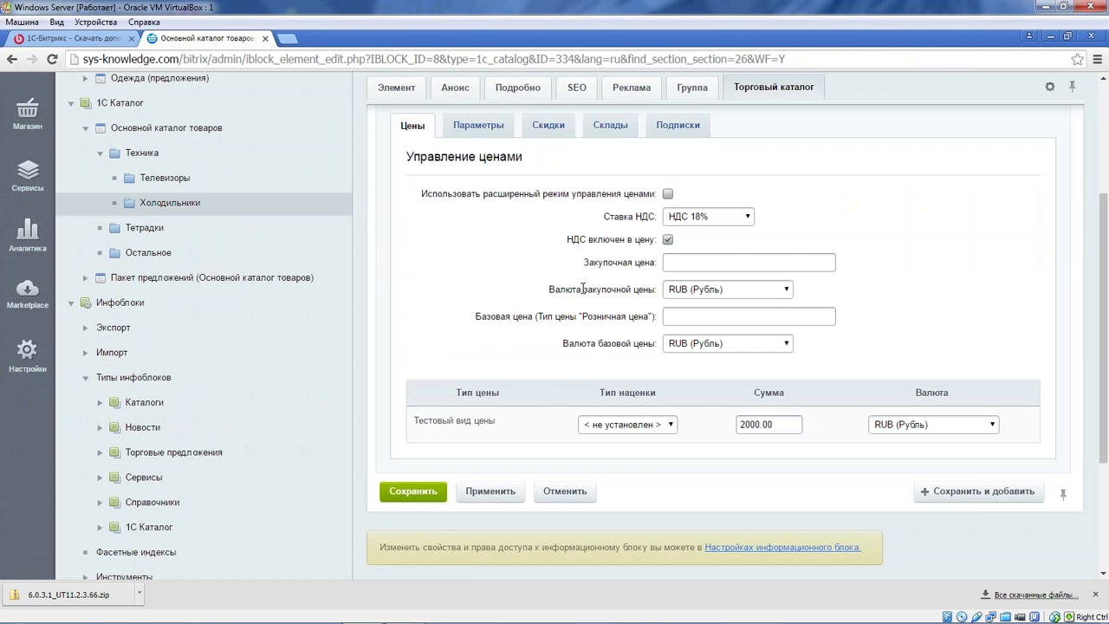
scroll(658, 297, up, 3)
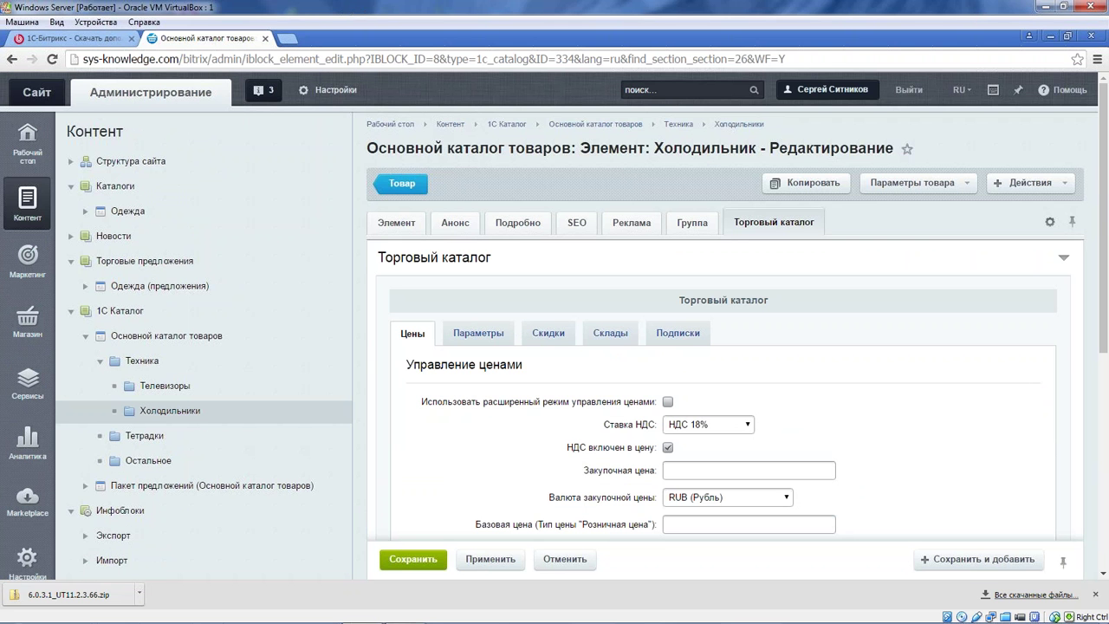
- Reopen the Телевзор product from the Телевизоры section and review its Подробно, Анонс and Элемент information
click(149, 390)
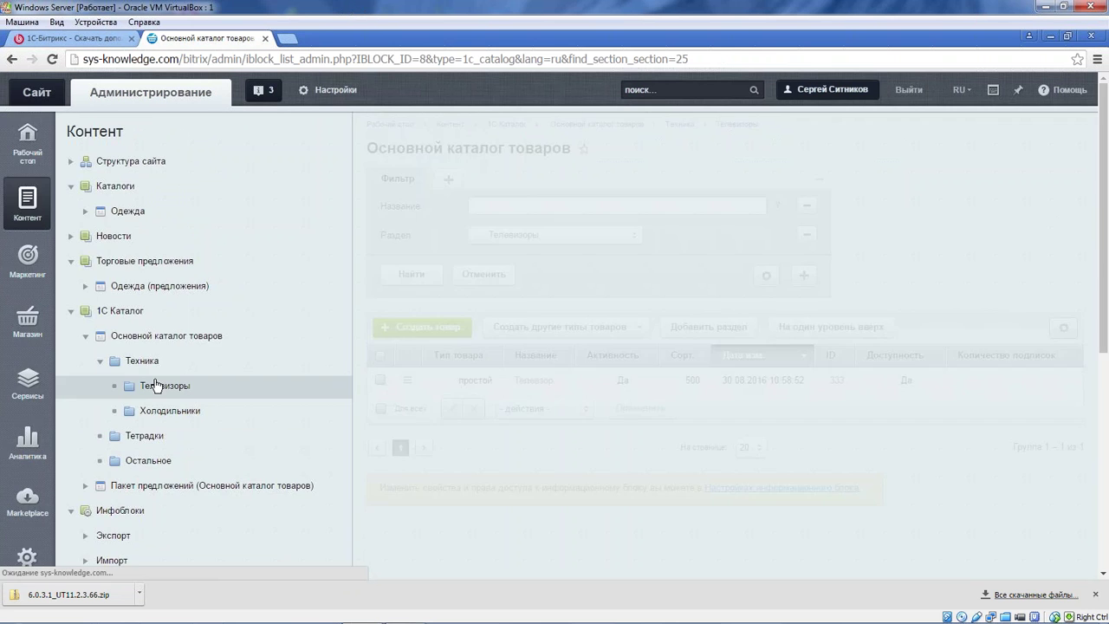
click(552, 387)
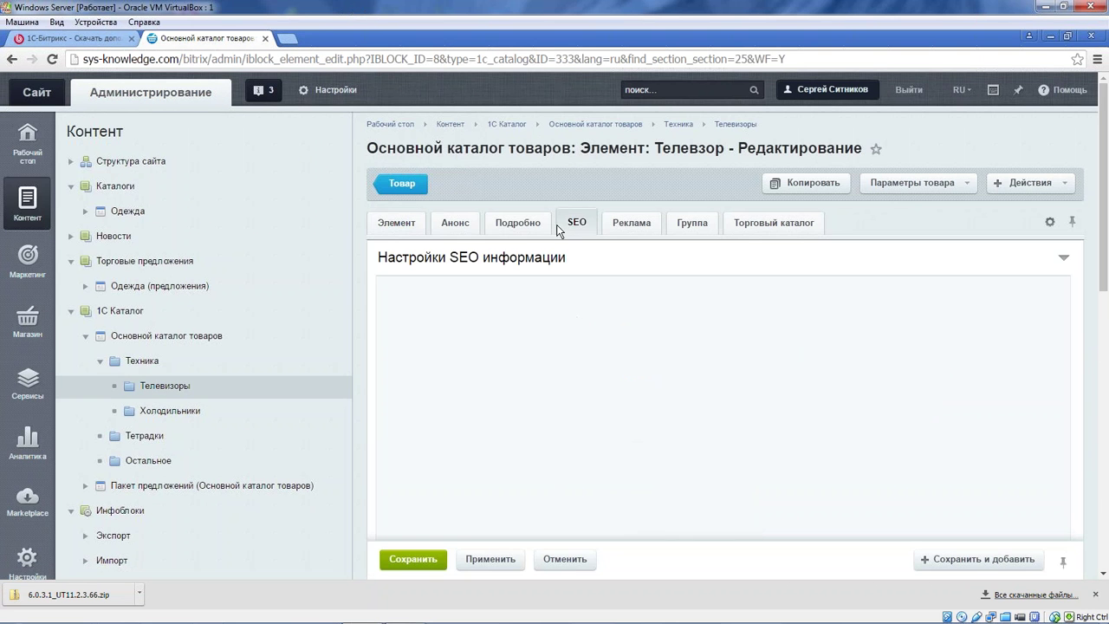
click(519, 224)
click(454, 223)
click(395, 223)
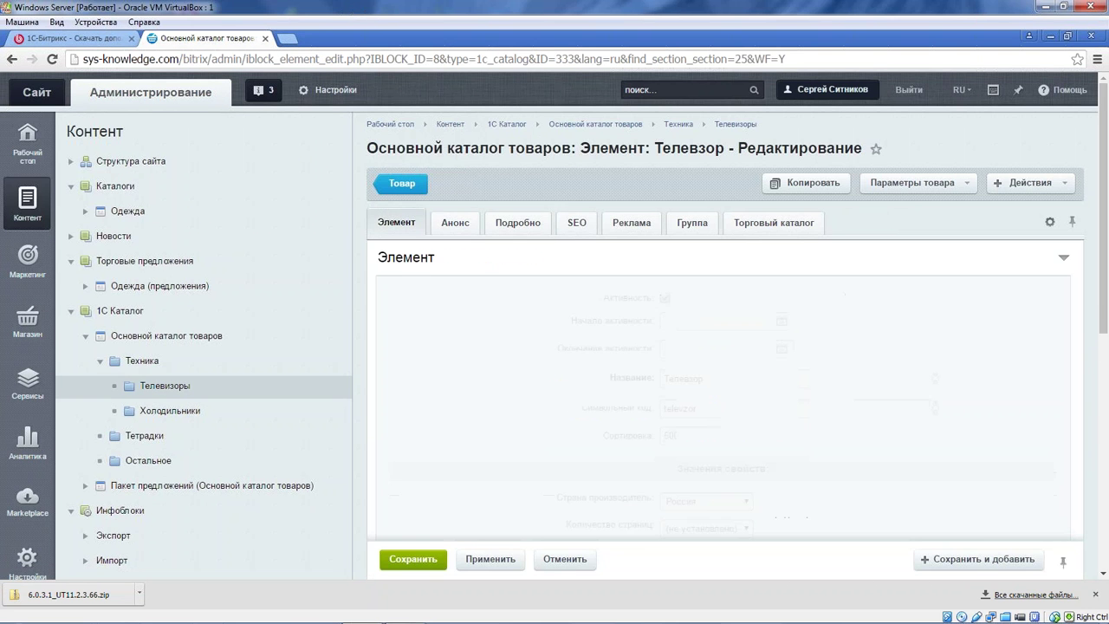
scroll(378, 265, down, 7)
scroll(377, 265, up, 7)
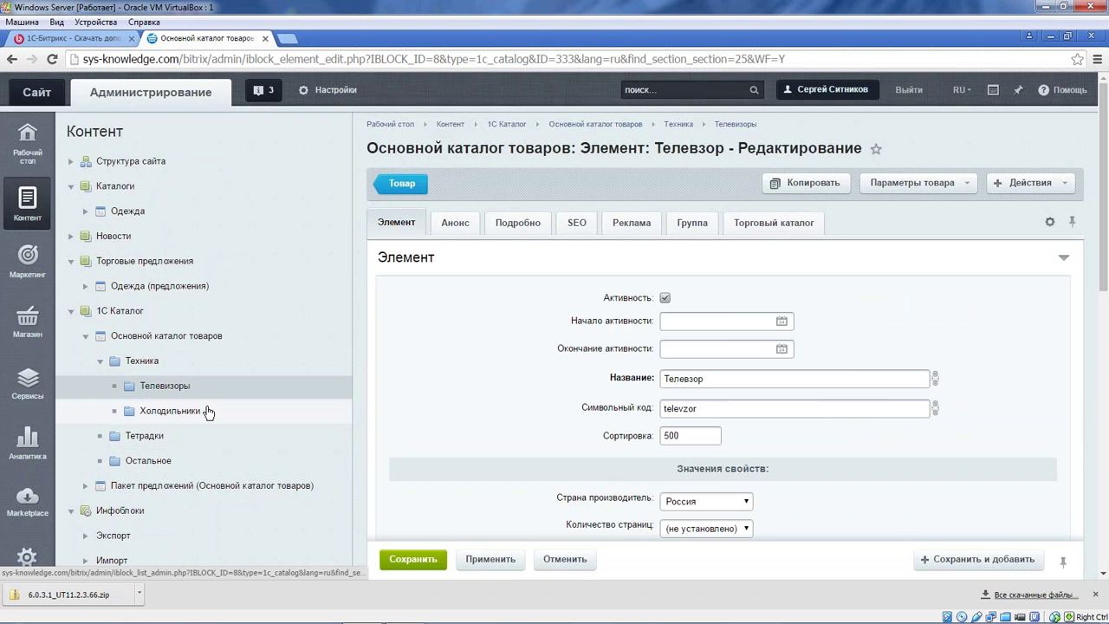
- Open the Тетрадь product from the Тетрадки section and examine its property values and Реквизиты
scroll(208, 410, down, 1)
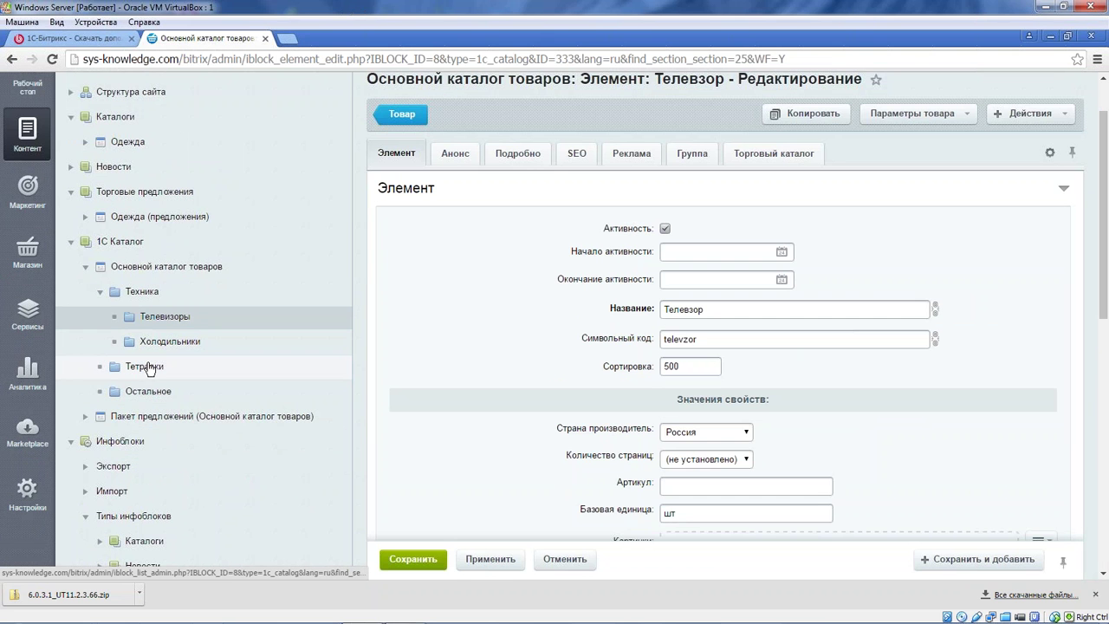
scroll(428, 301, down, 2)
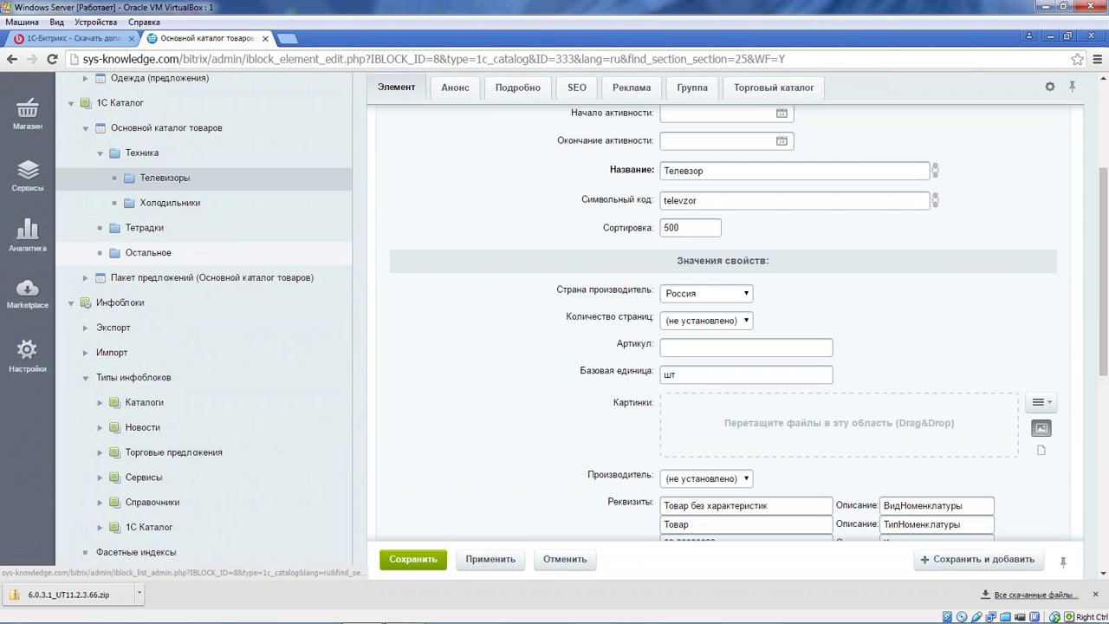
click(135, 228)
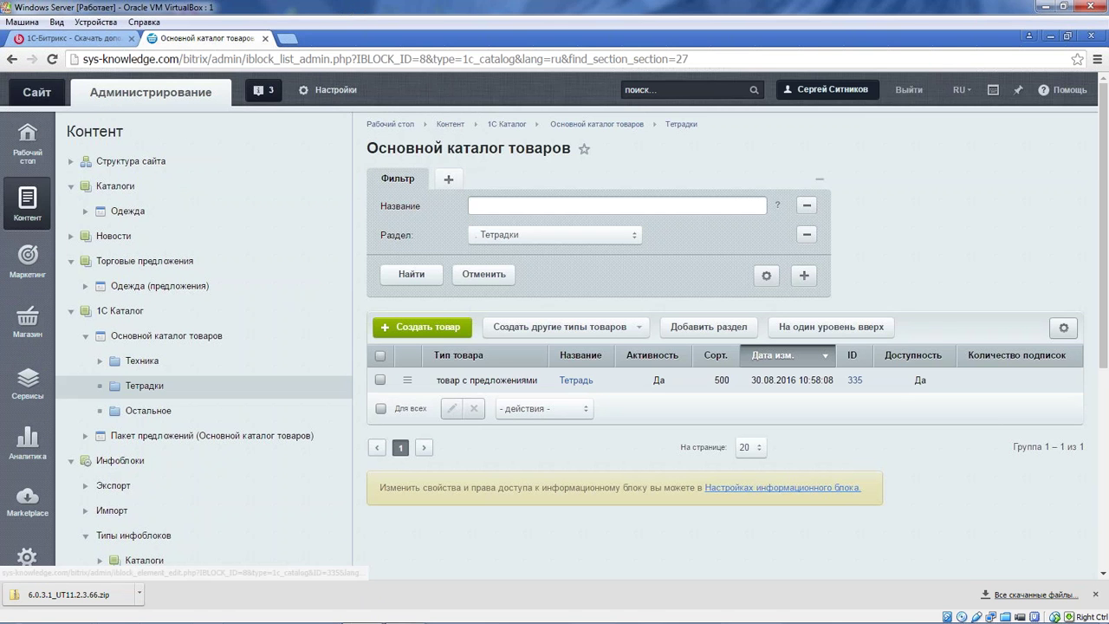
drag(438, 381, 533, 381)
click(575, 381)
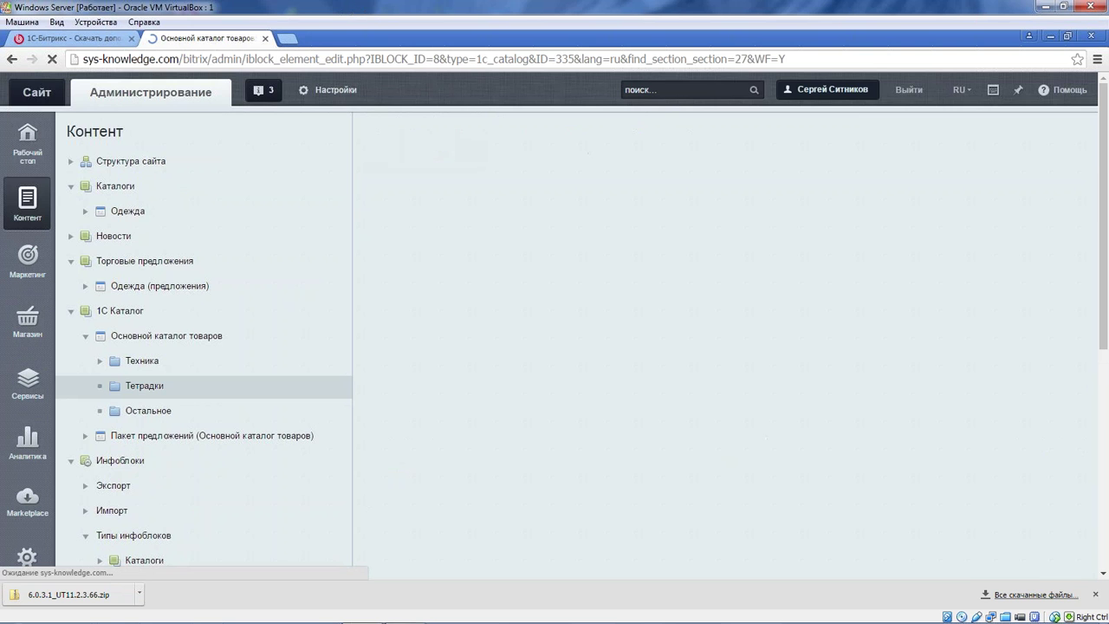
scroll(547, 335, down, 4)
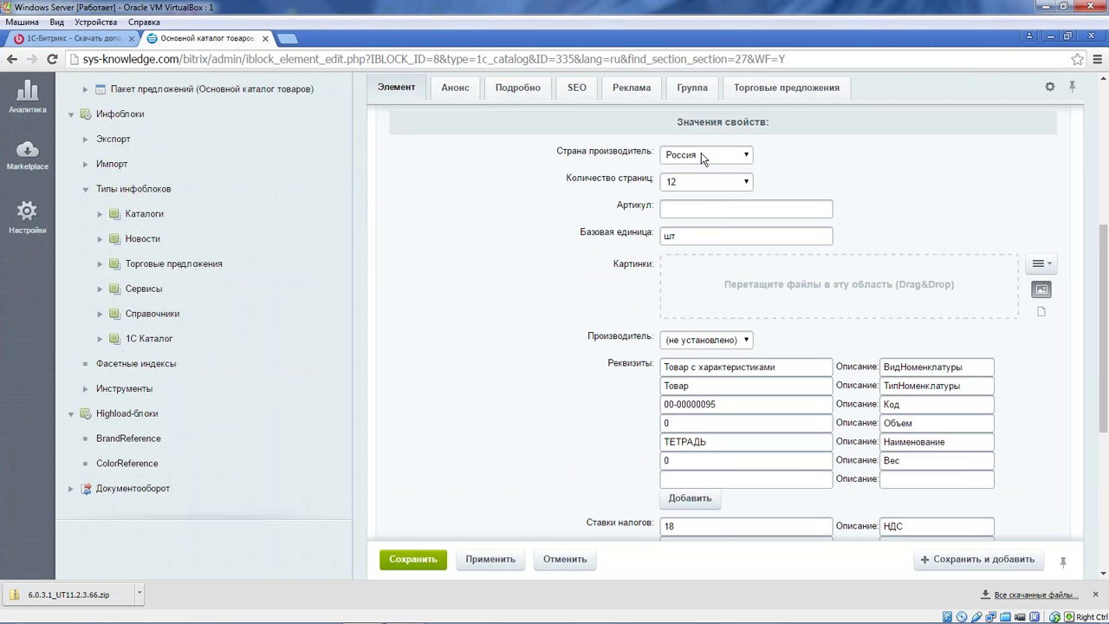
scroll(612, 333, down, 2)
scroll(558, 385, down, 2)
scroll(520, 346, up, 12)
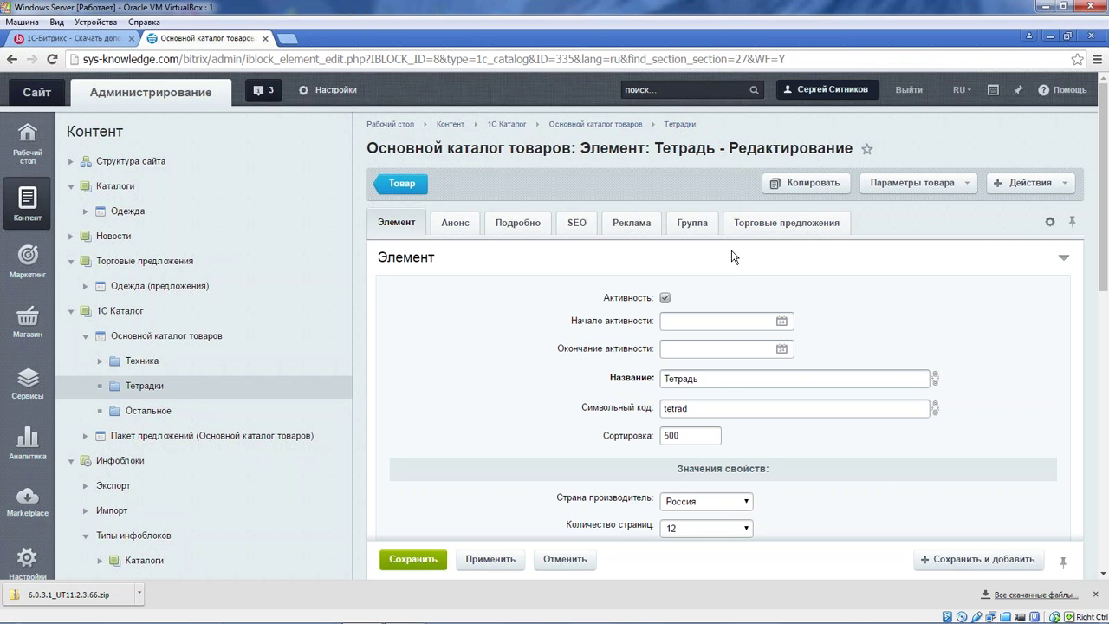
- Open the Тетрадь (В линеечку) offer from the product's Торговые предложения and view its property values
click(767, 222)
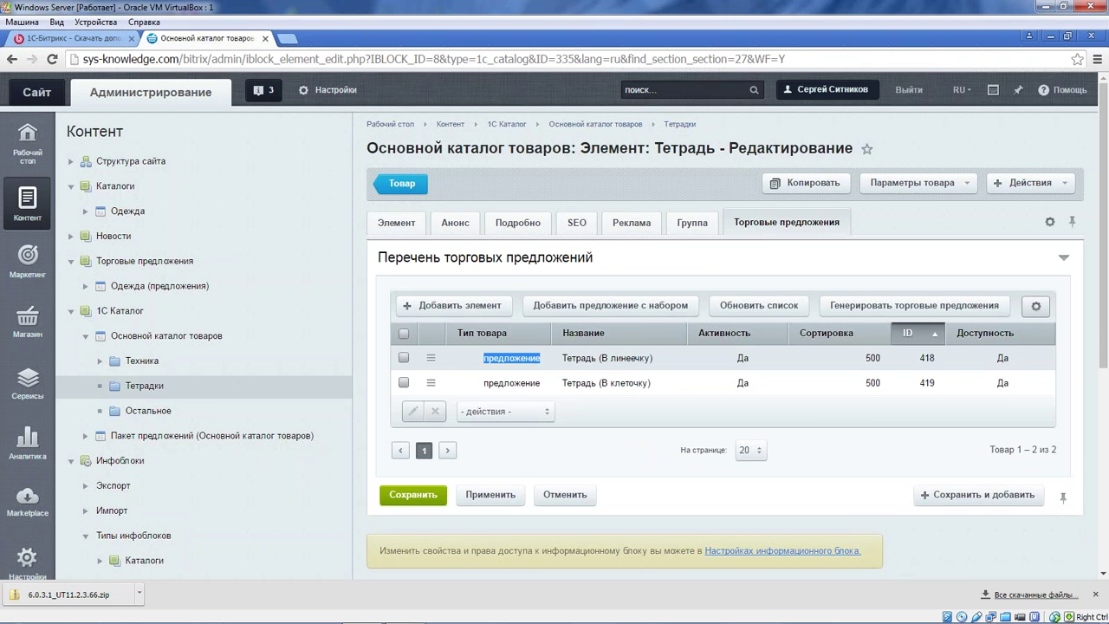
drag(702, 147, 946, 161)
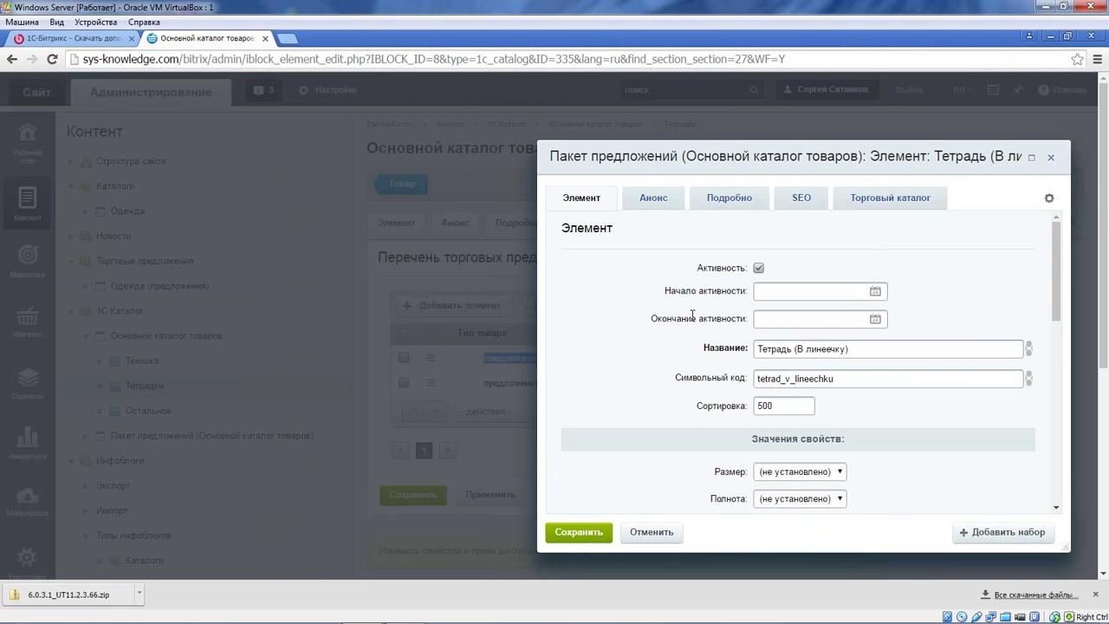
scroll(736, 355, down, 1)
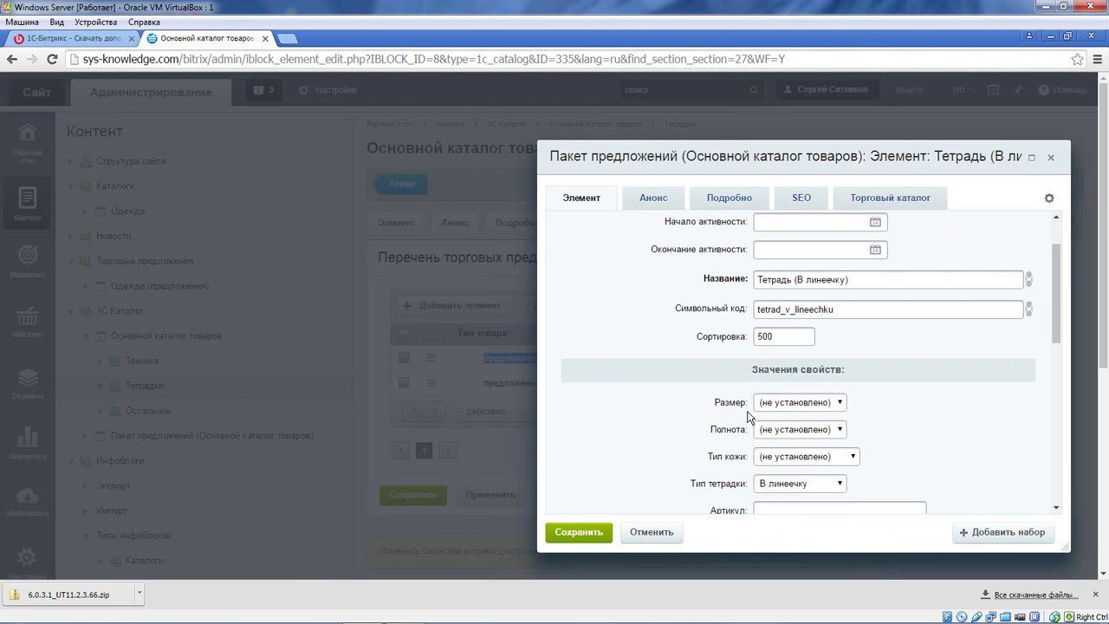
scroll(775, 373, down, 1)
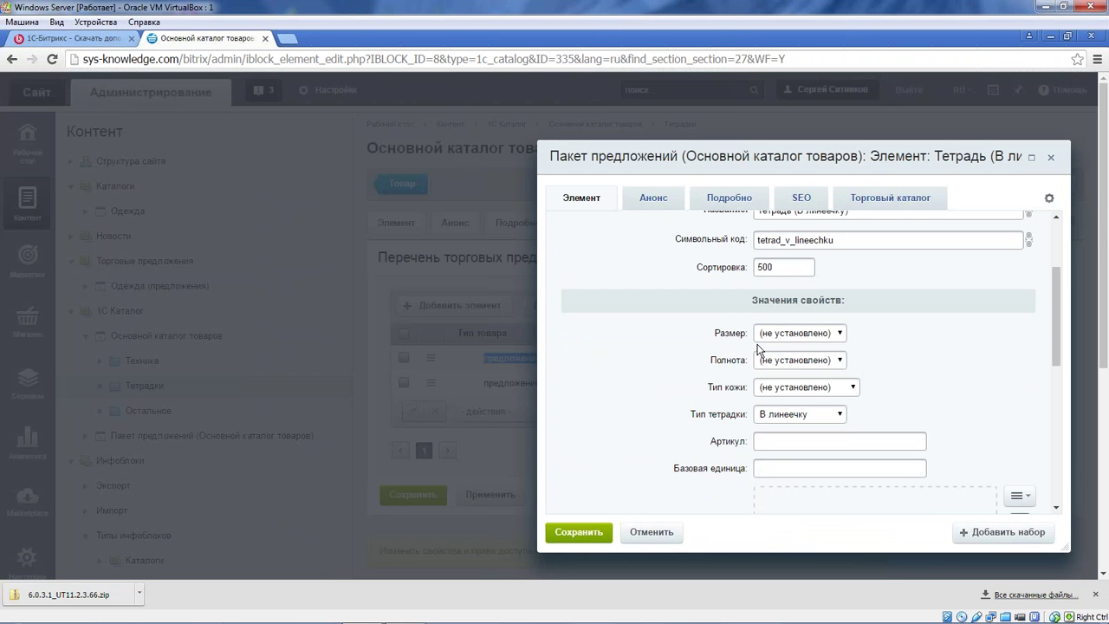
- Inspect the Размер and Тип тетрадки properties of the Тетрадь (В линеечку) offer
click(774, 336)
click(777, 353)
click(794, 415)
click(794, 414)
scroll(924, 381, down, 2)
scroll(923, 381, up, 2)
scroll(916, 385, up, 1)
scroll(917, 384, up, 1)
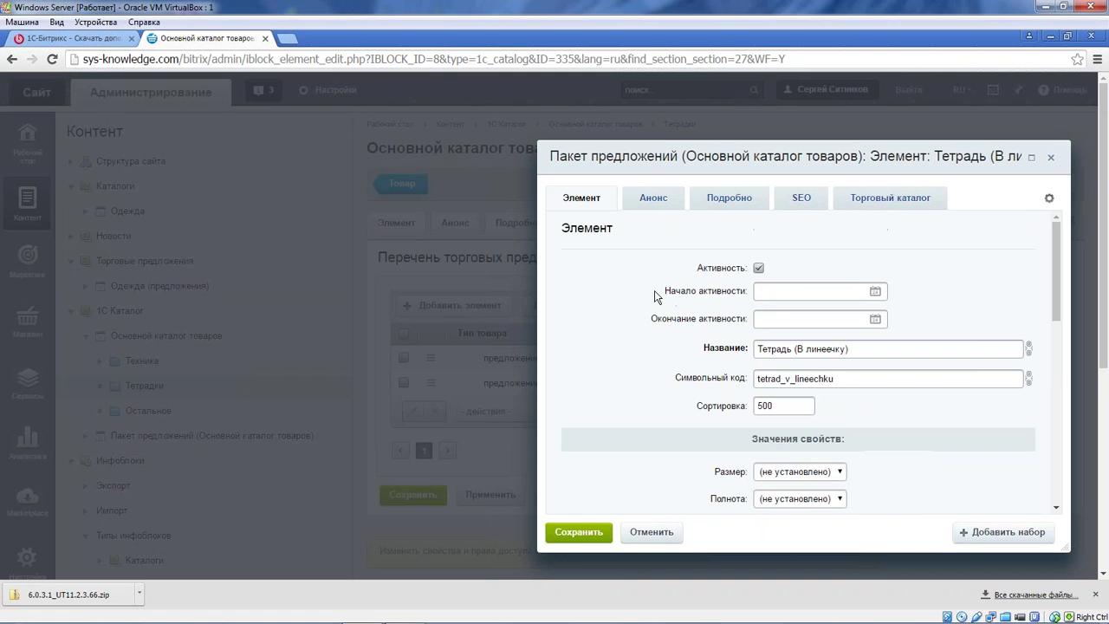
scroll(646, 292, down, 3)
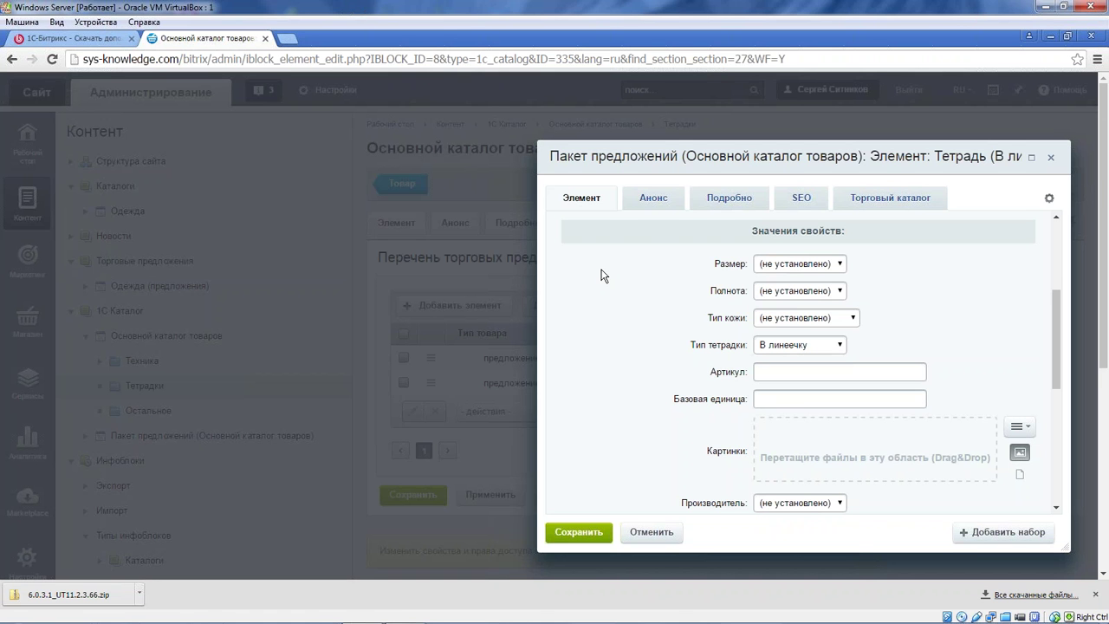
- Review the detail and announcement pictures and the Реквизиты of the Тетрадь (В линеечку) offer, and close it unchanged
click(674, 203)
scroll(671, 268, down, 3)
scroll(676, 271, up, 3)
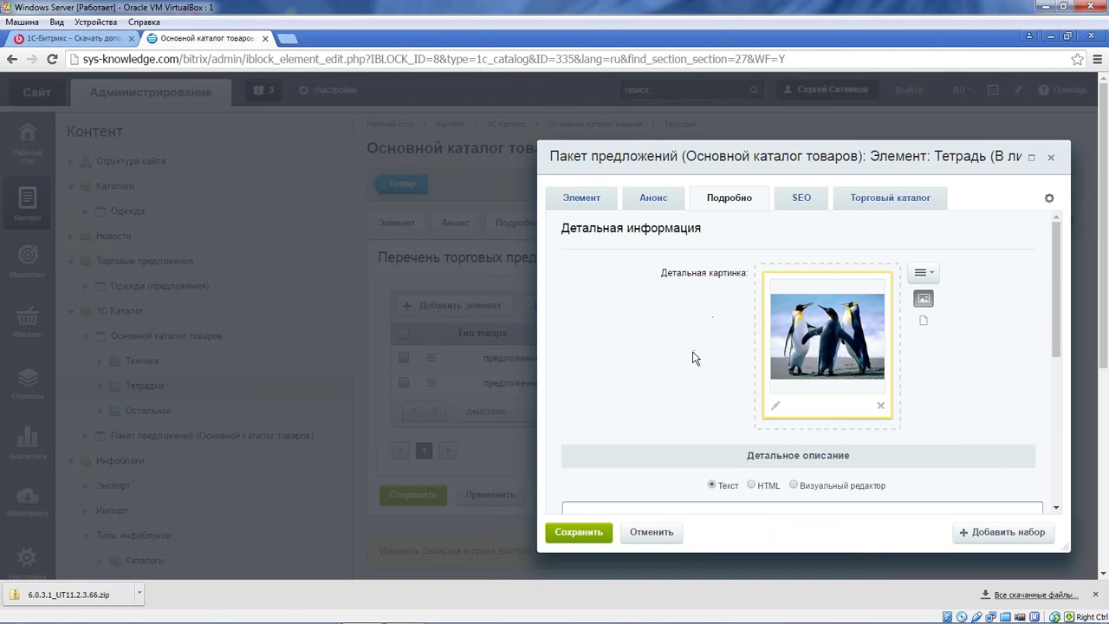
mouse_move(823, 354)
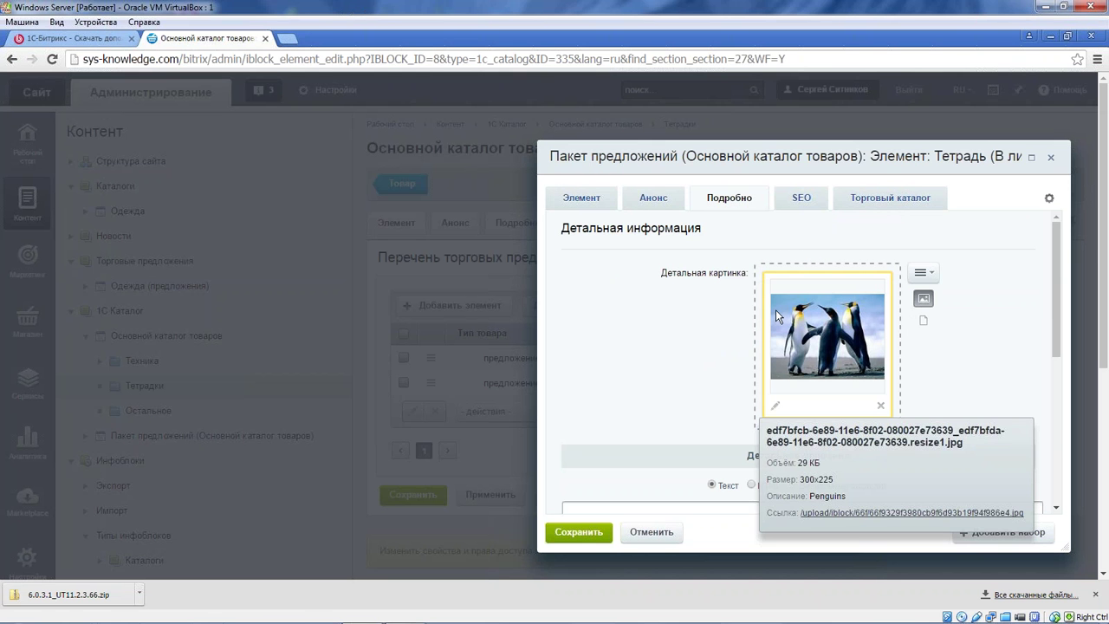
click(649, 199)
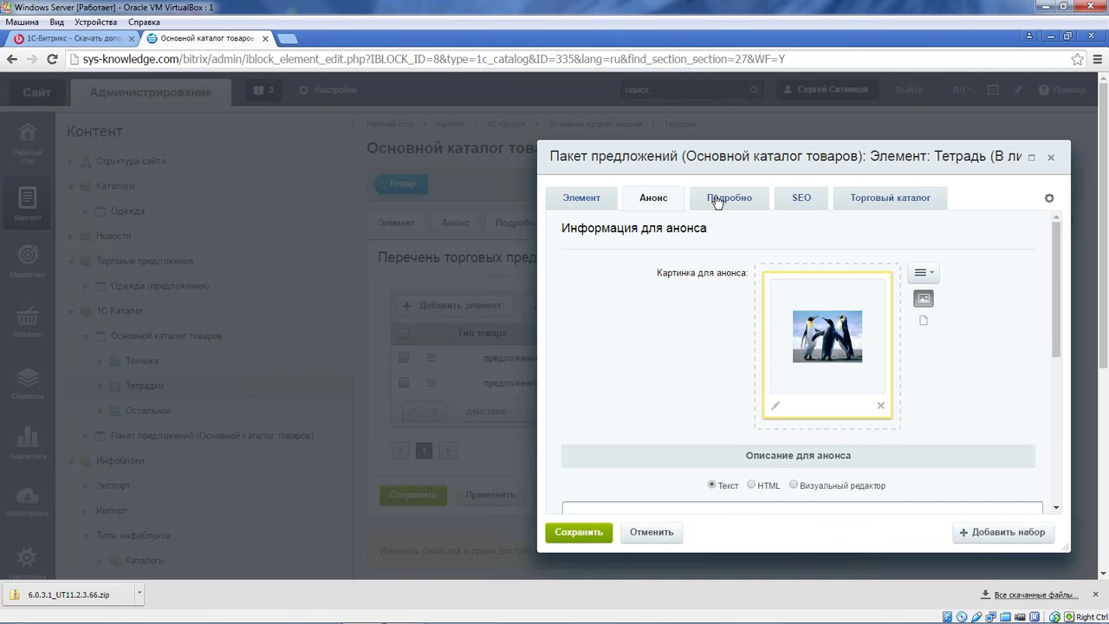
click(716, 202)
click(600, 210)
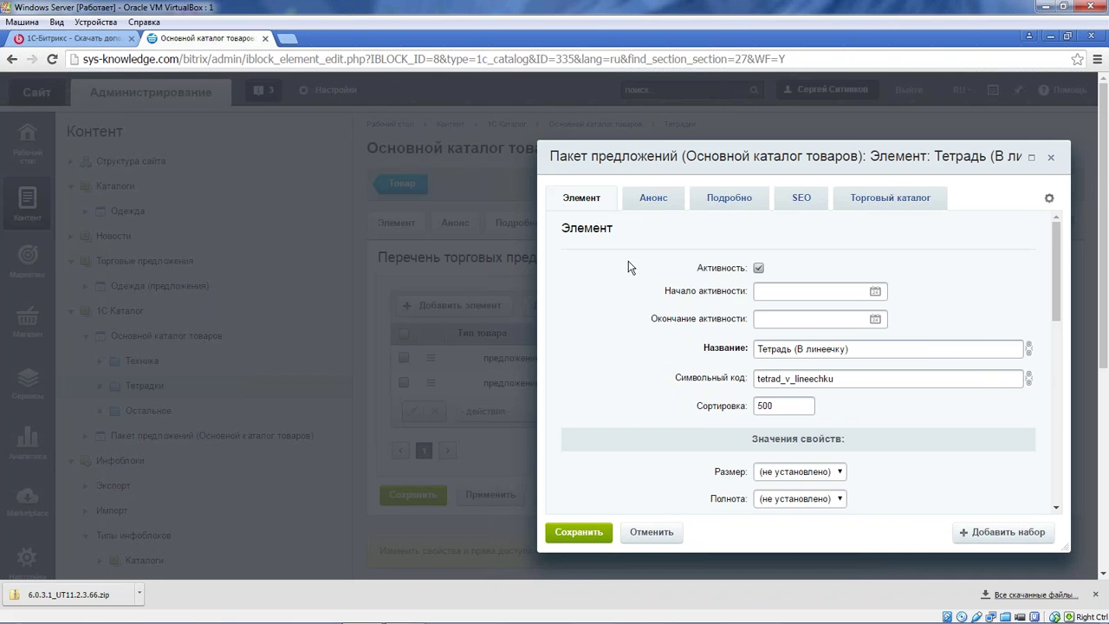
scroll(630, 268, down, 5)
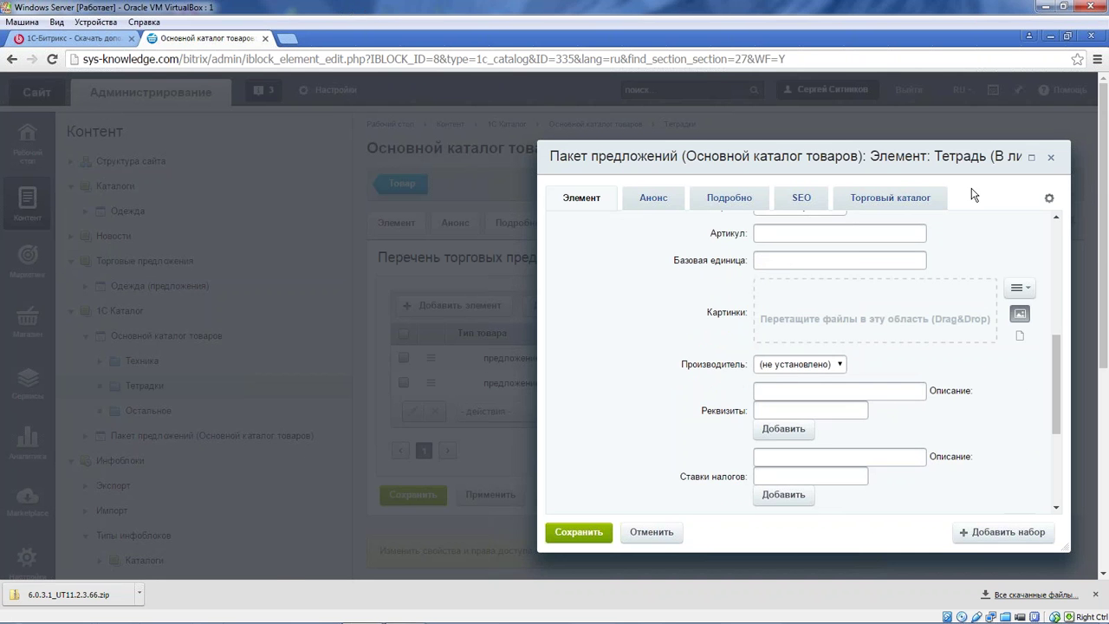
click(1050, 158)
- Open the Тетрадь (В клеточку) offer and examine its properties, including Тип тетрадки and Картинки
double_click(624, 383)
drag(687, 144, 837, 122)
scroll(697, 329, down, 3)
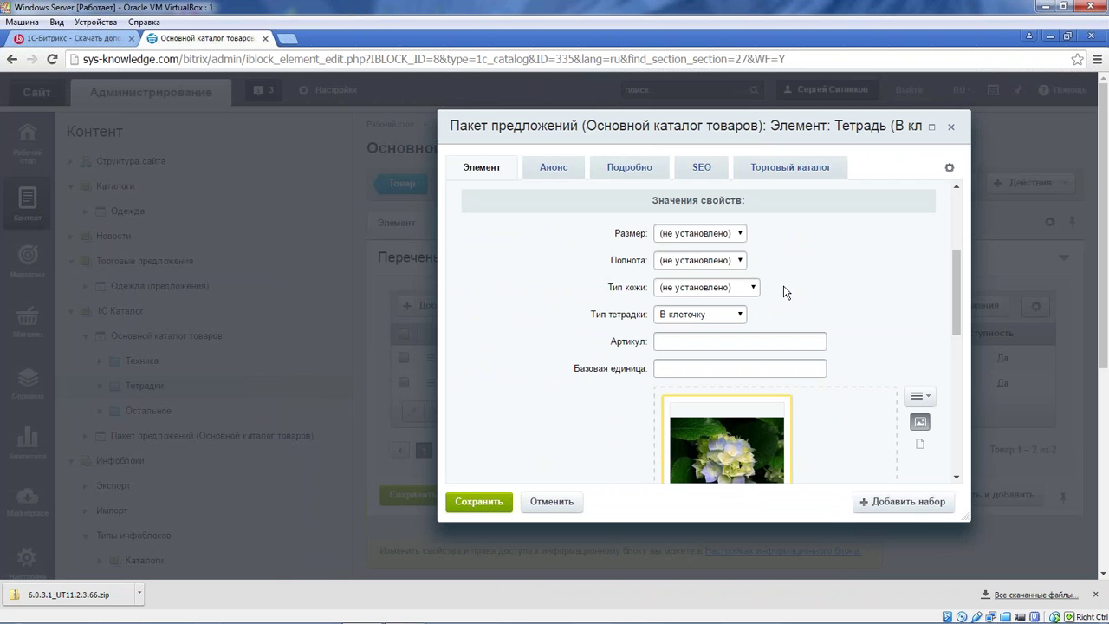
scroll(782, 292, down, 3)
mouse_move(680, 287)
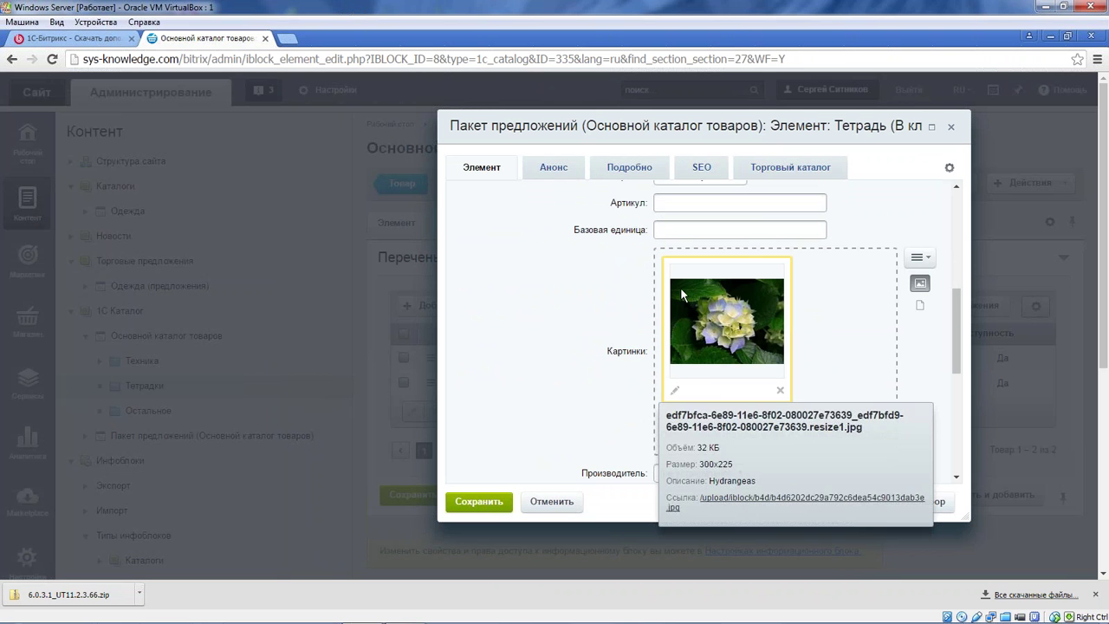
scroll(702, 311, down, 3)
scroll(703, 312, up, 4)
- Review the Анонс, SEO and Подробно information of the Тетрадь (В клеточку) offer, including its detail picture
click(639, 170)
click(556, 169)
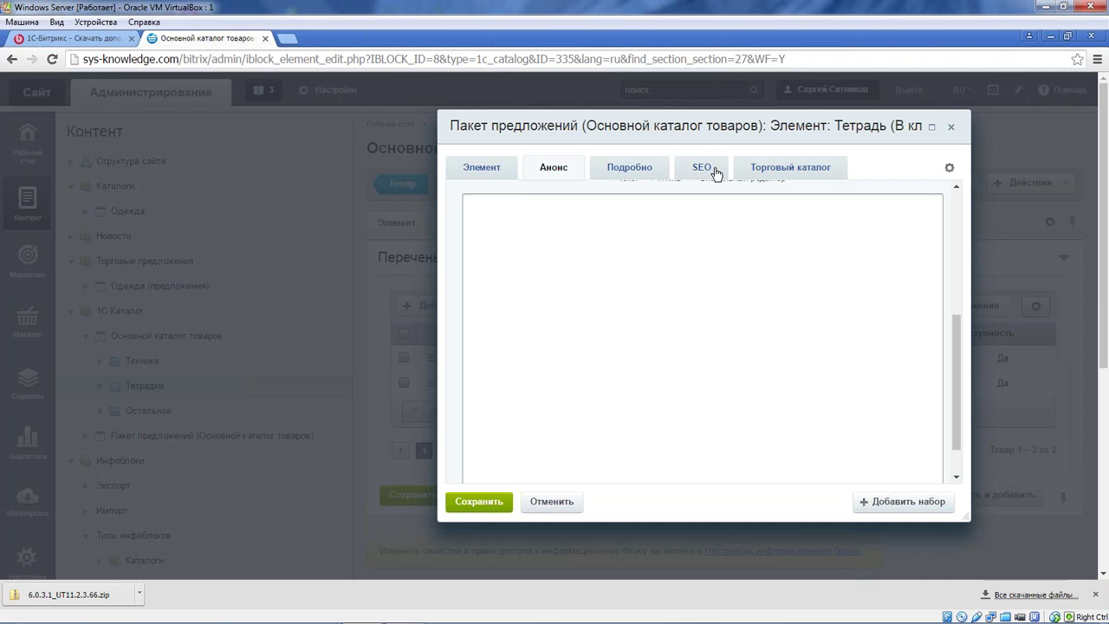
click(715, 173)
click(619, 167)
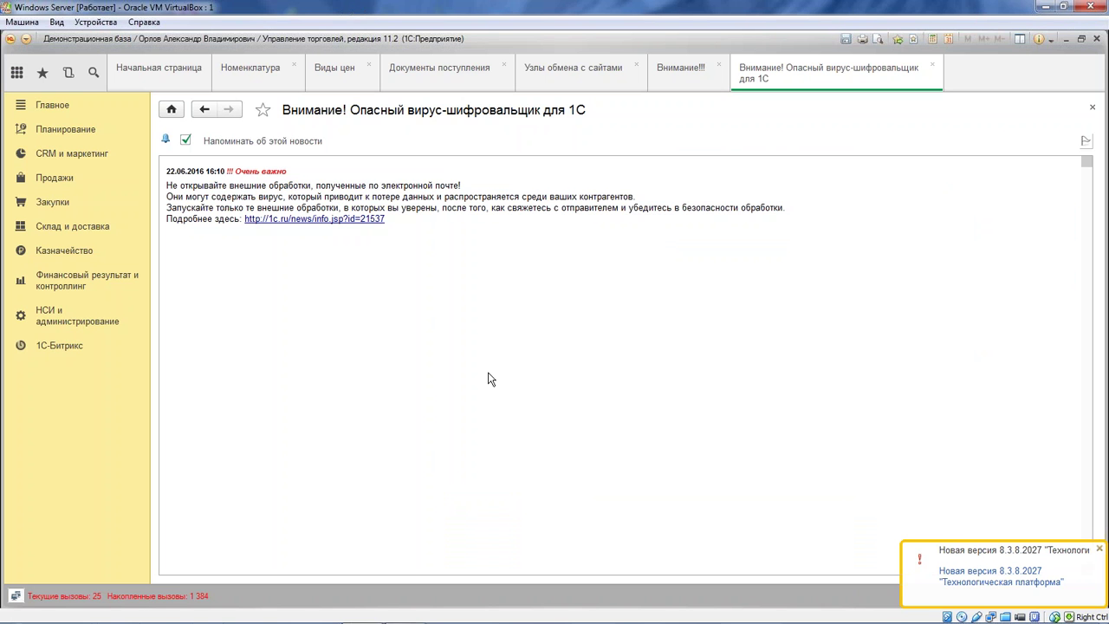
key(alt+Tab)
mouse_move(784, 241)
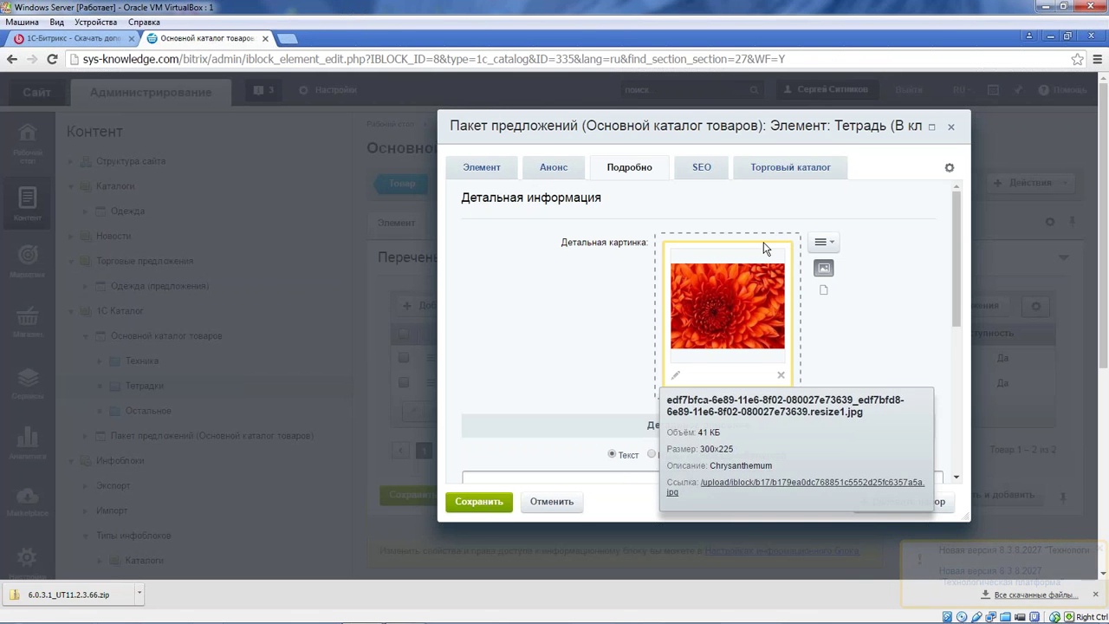
- Check the price and the warehouse stock of the Тетрадь (В клеточку) offer in Торговый каталог, and close the offer
click(797, 168)
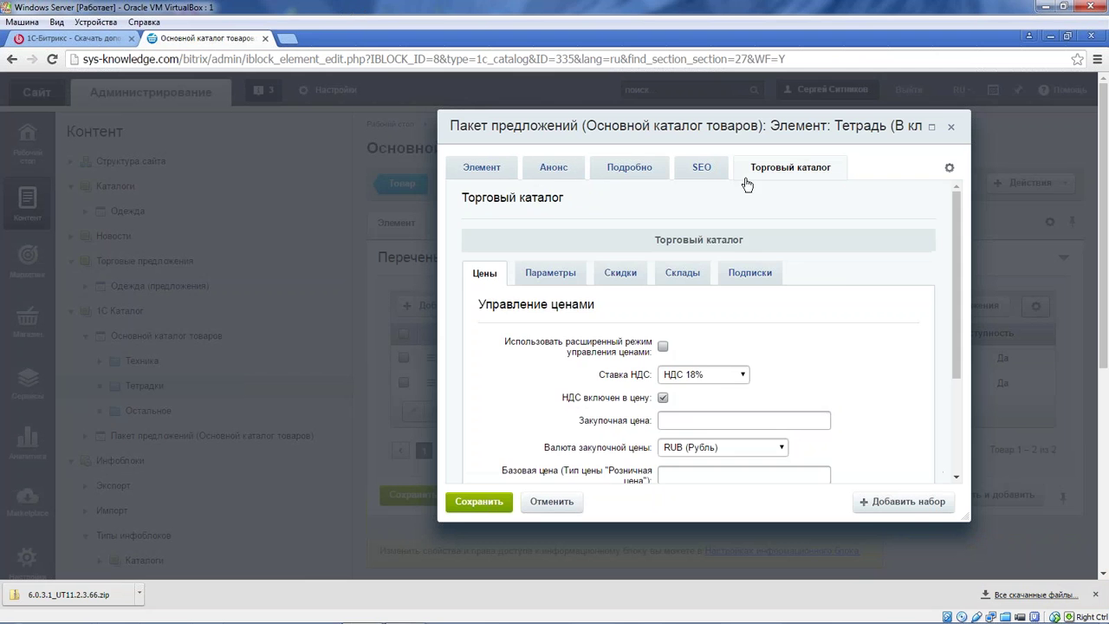
scroll(774, 302, down, 2)
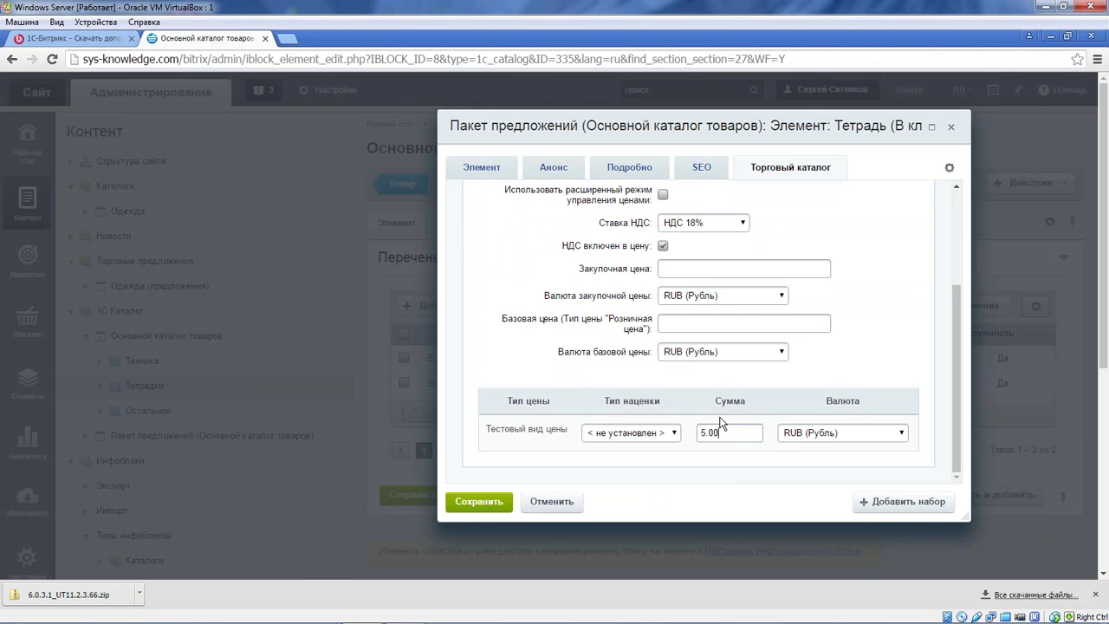
scroll(719, 415, up, 3)
click(679, 259)
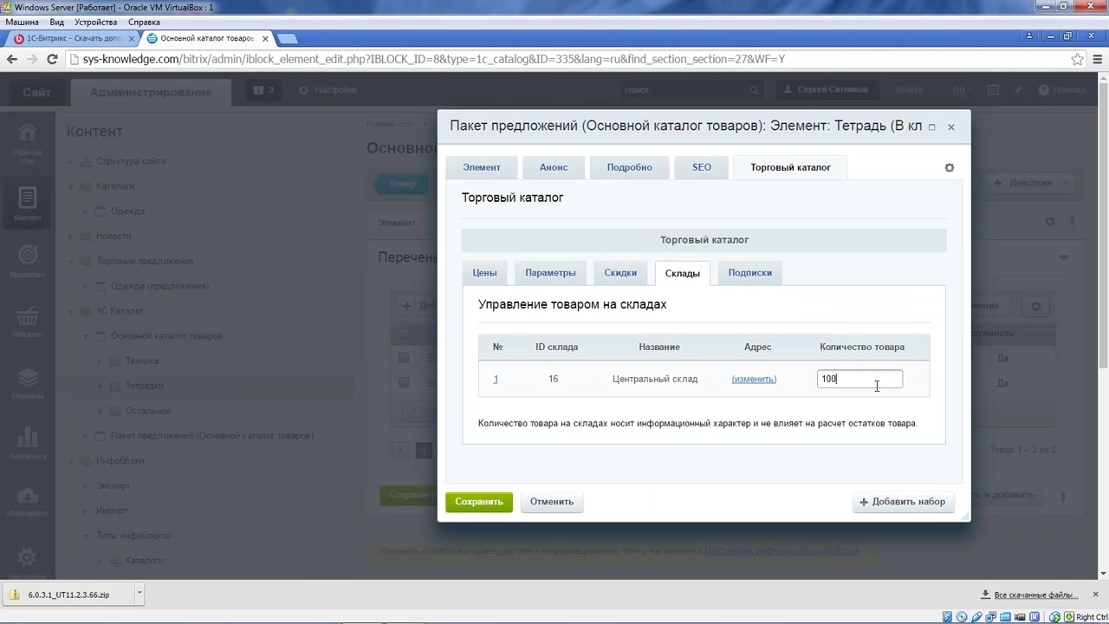
click(953, 127)
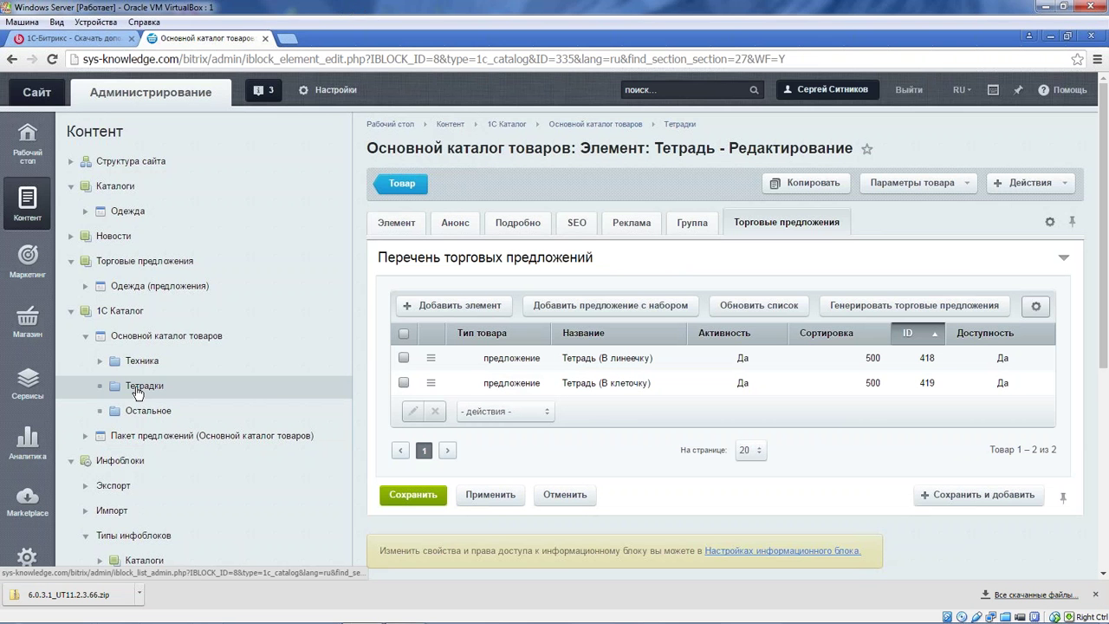
- Compare the SEO settings of the Тетрадь (В клеточку) offer and the Тетрадь product, and return to the product's Торговые предложения list
double_click(580, 383)
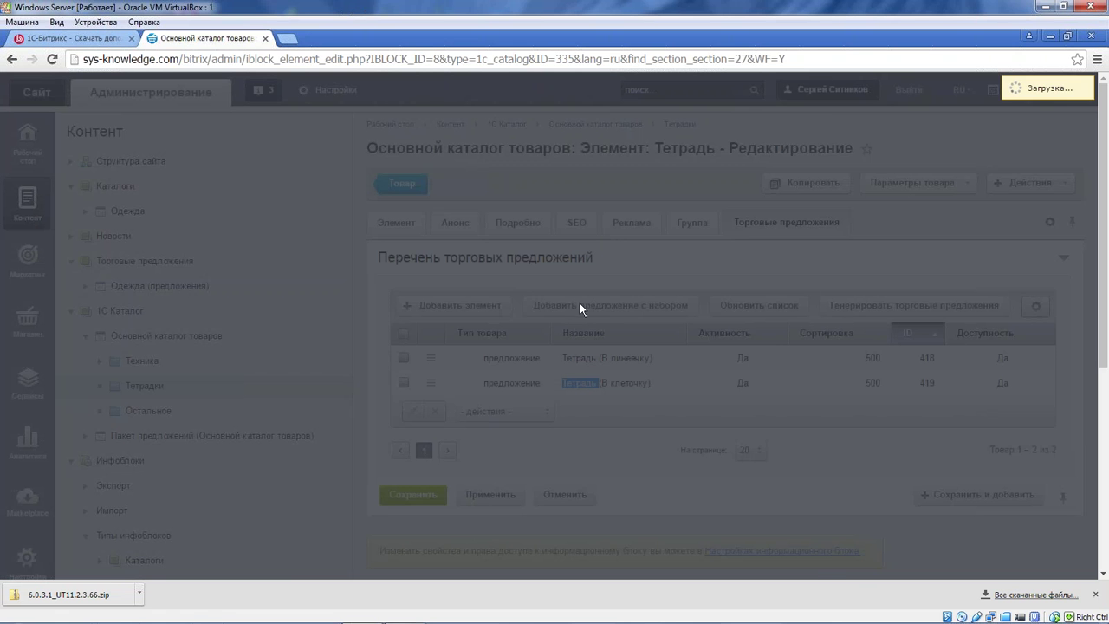
click(550, 190)
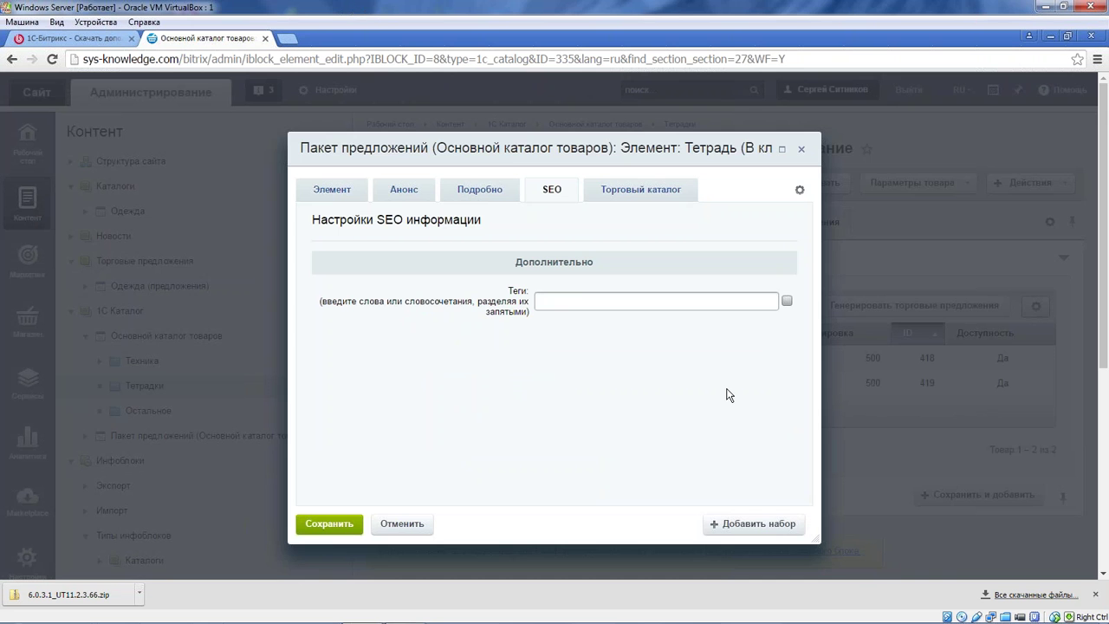
click(800, 149)
click(574, 224)
scroll(946, 435, down, 1)
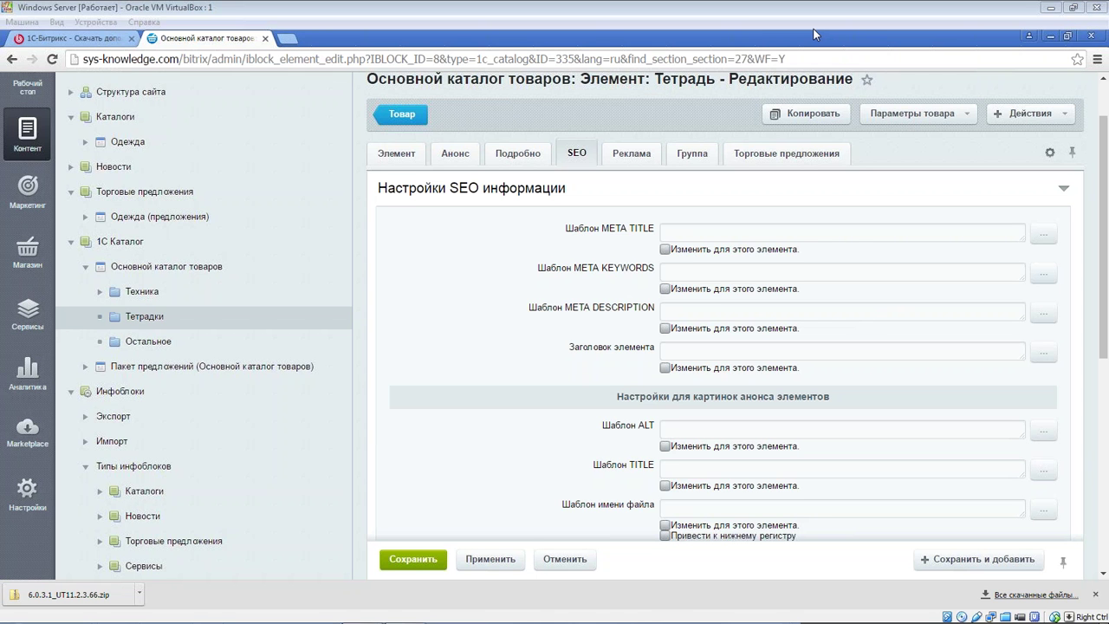
click(453, 40)
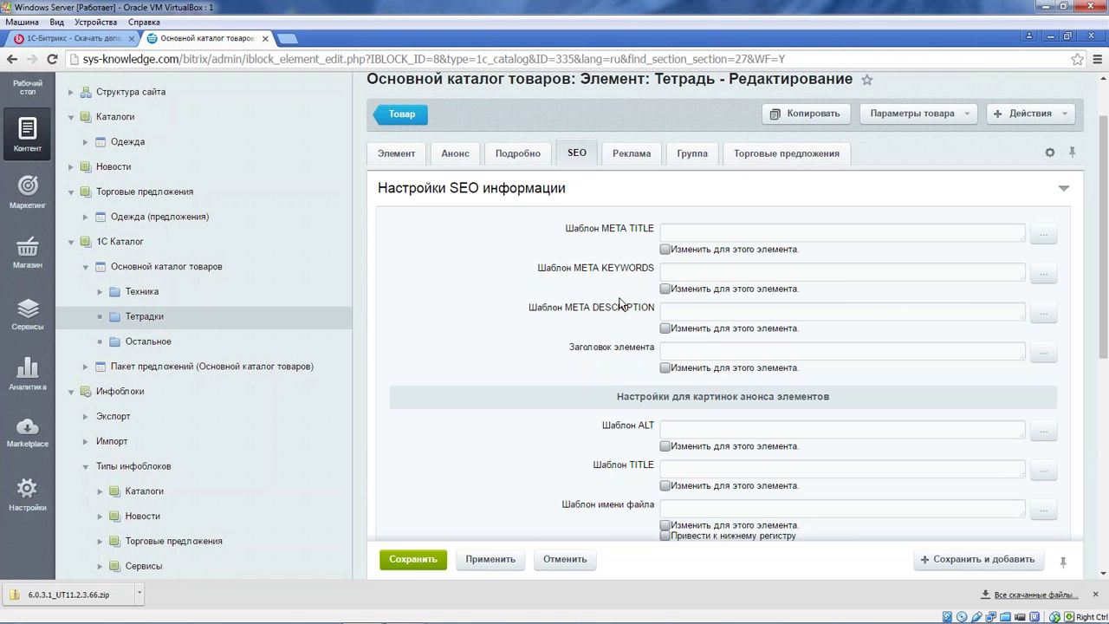
click(785, 155)
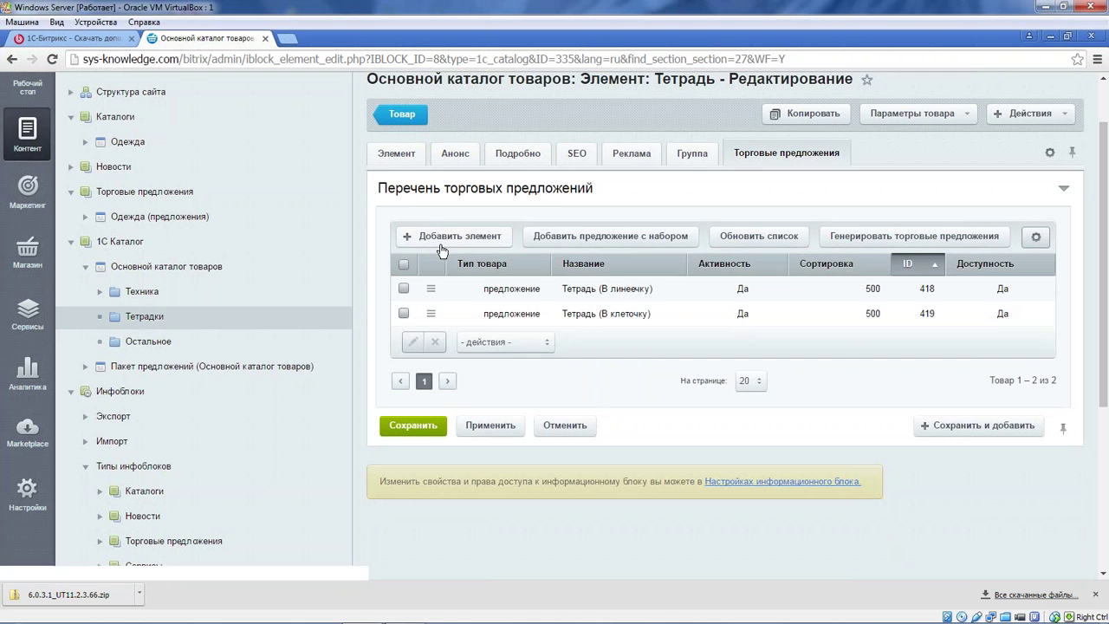
- Examine the Тетрадь product's property values in Элемент, including the Количество страниц options, Реквизиты and Ставки налогов
click(400, 156)
scroll(957, 448, down, 3)
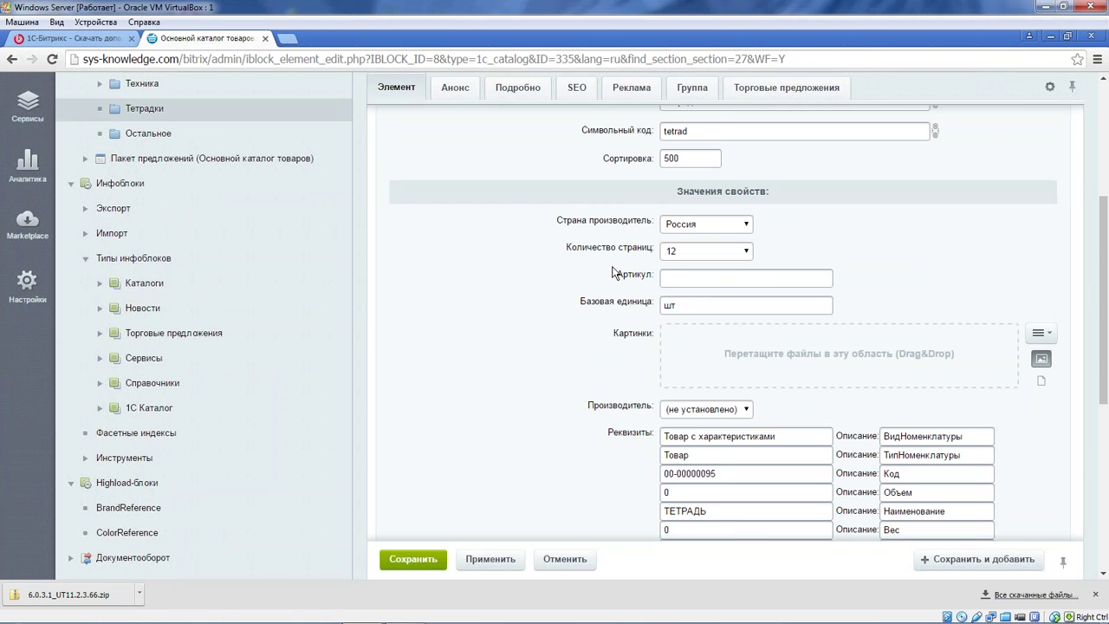
click(710, 251)
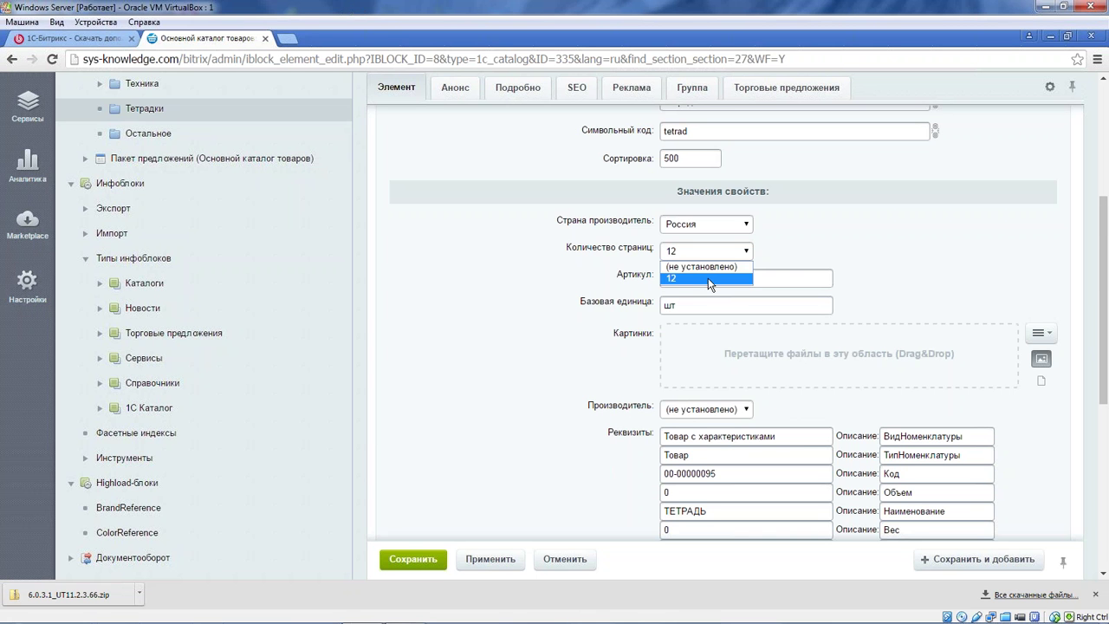
click(935, 245)
click(699, 252)
click(371, 267)
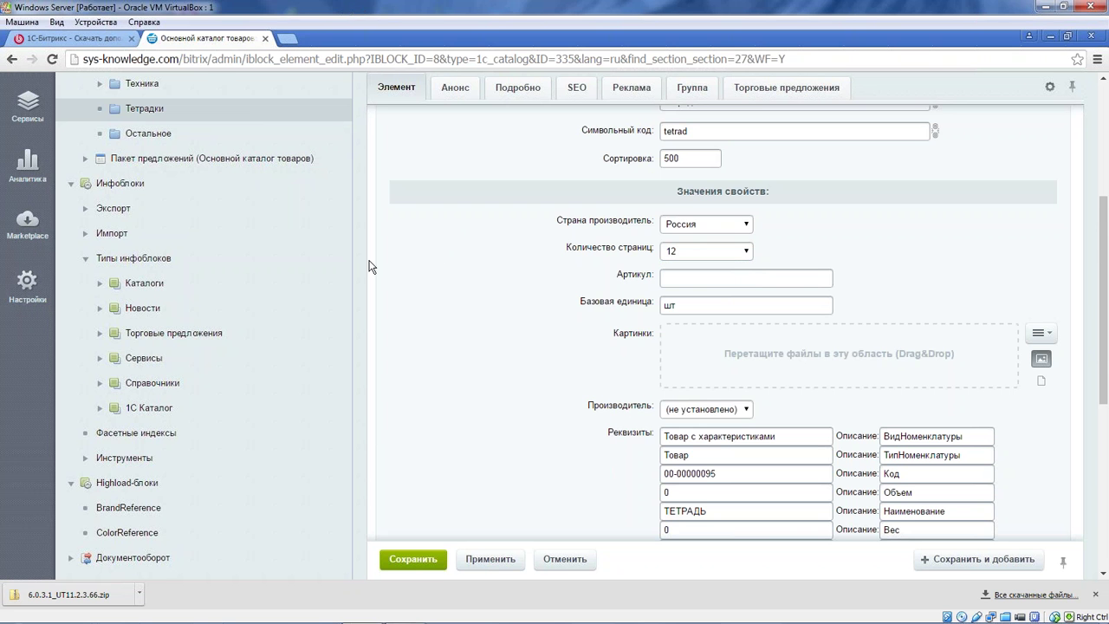
scroll(419, 367, down, 5)
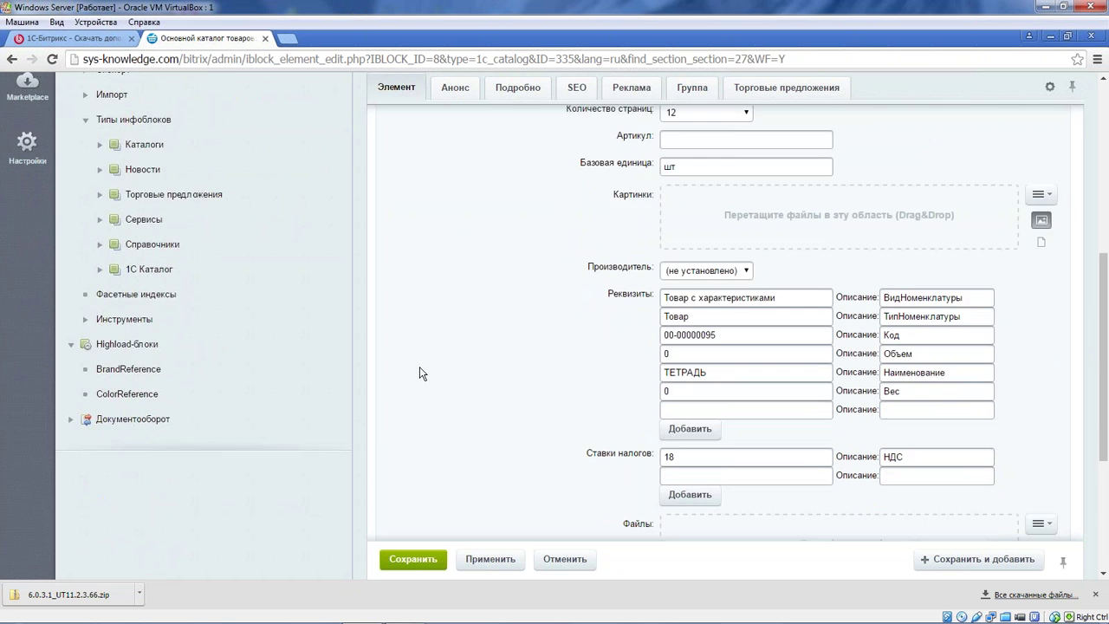
scroll(217, 303, up, 4)
- Open the Основной каталог товаров infoblock settings under 1С Каталог and examine its element properties with their types and codes
click(100, 284)
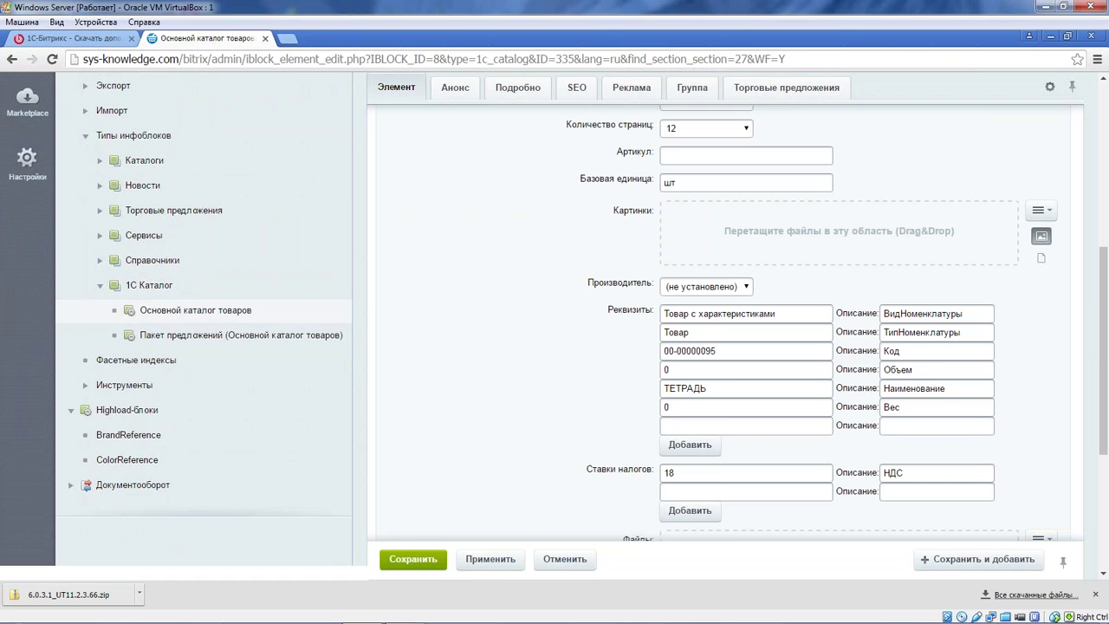
click(173, 314)
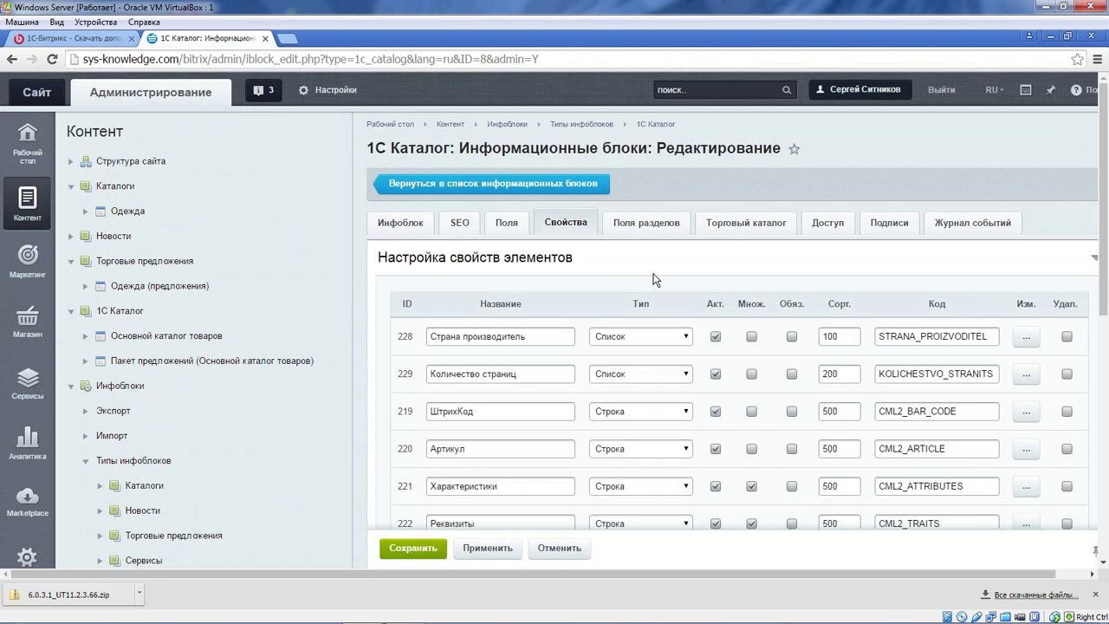
scroll(654, 279, down, 5)
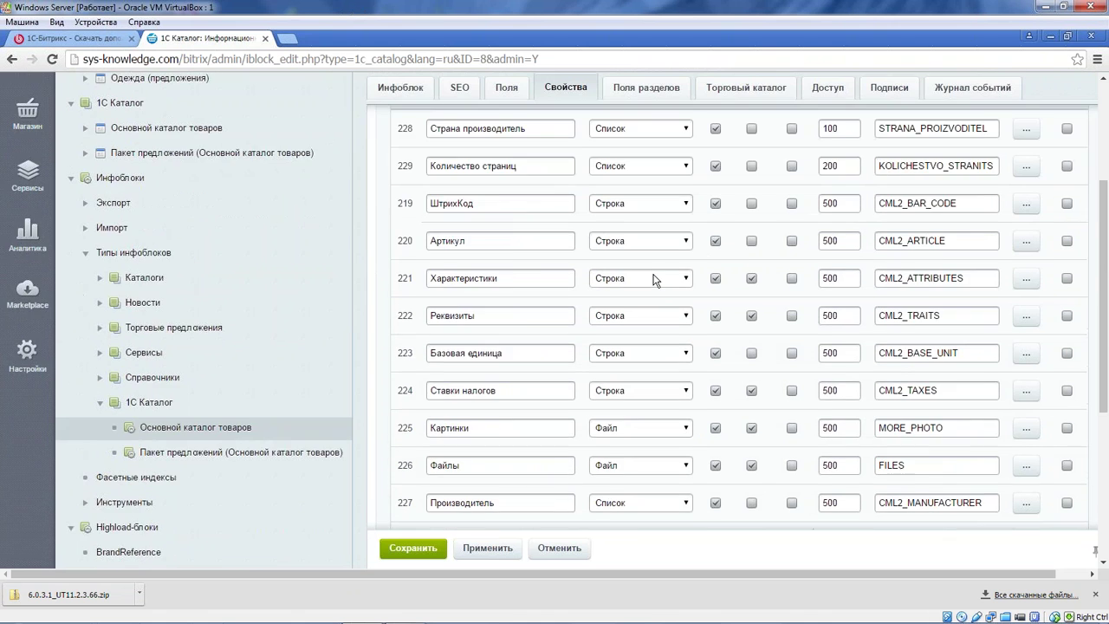
scroll(654, 279, up, 3)
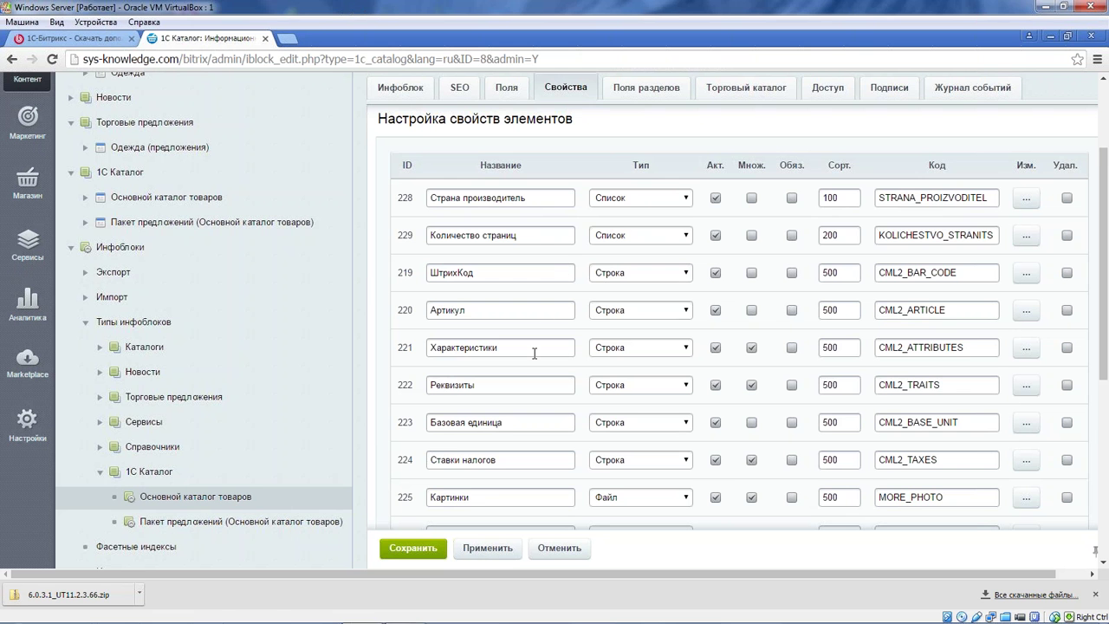
scroll(534, 356, down, 2)
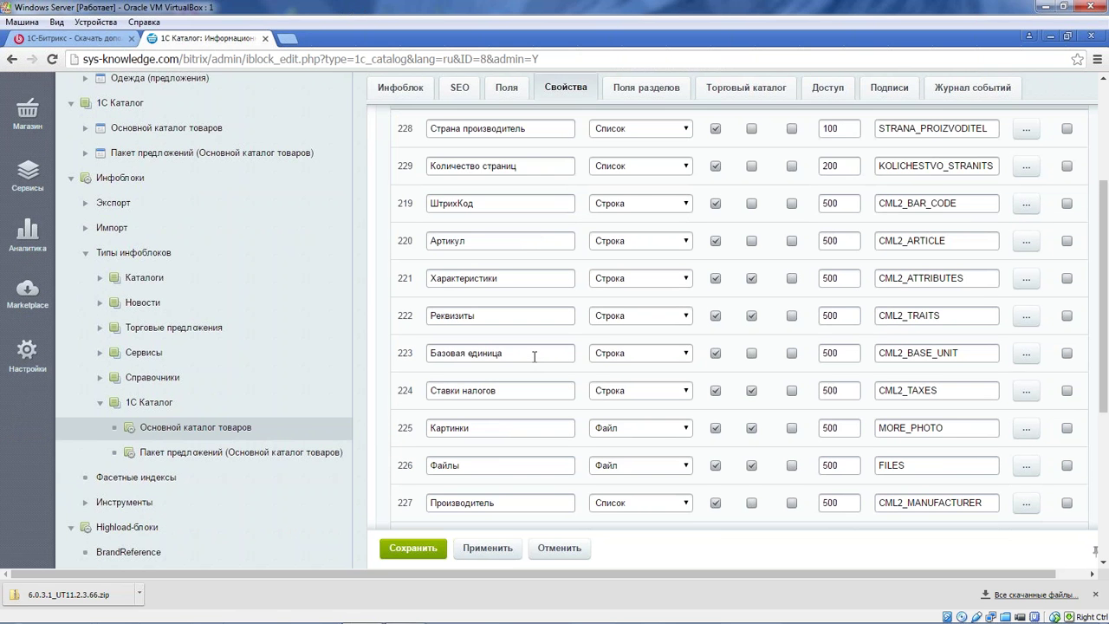
scroll(535, 356, down, 2)
scroll(535, 356, up, 4)
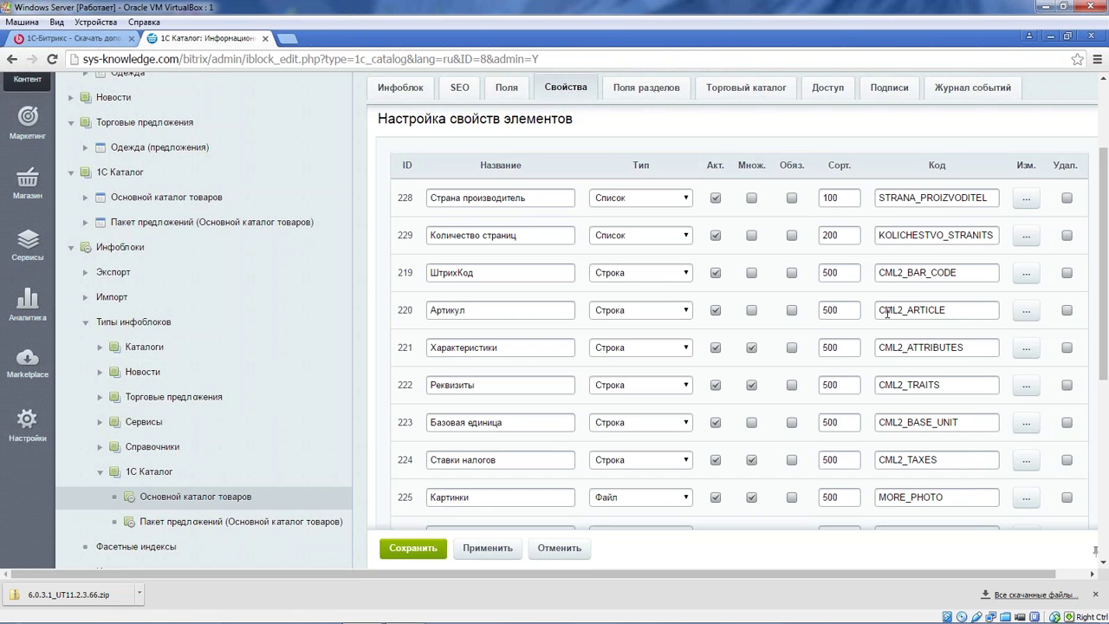
- Switch to 1С, close the virus warning news, and open the Выгрузка товаров online store exchange settings full-size
key(alt+Tab)
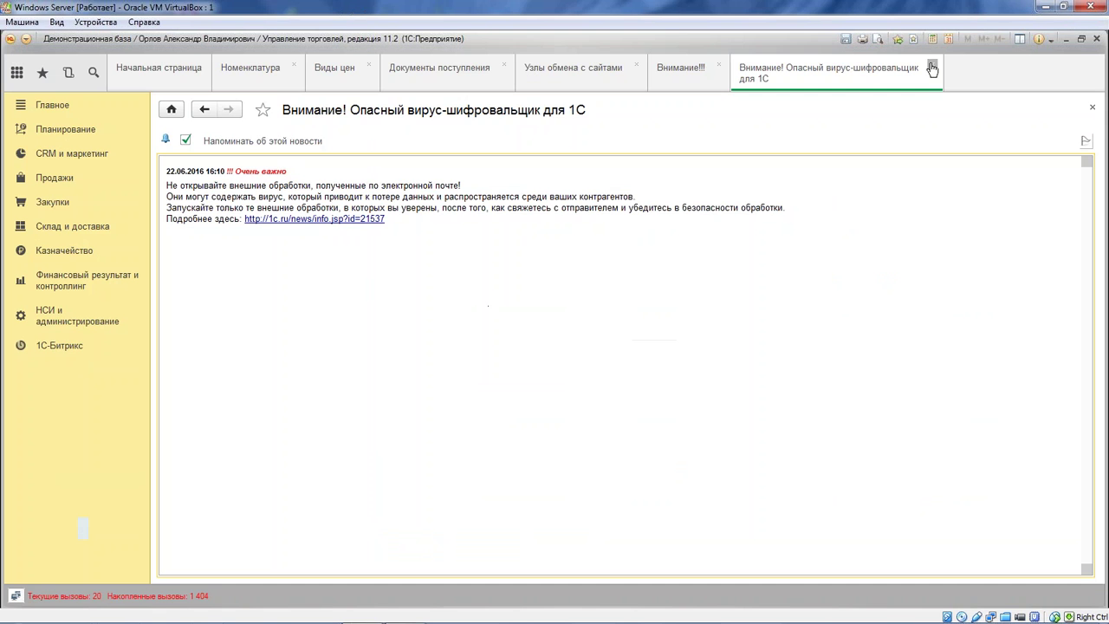
click(931, 68)
click(597, 74)
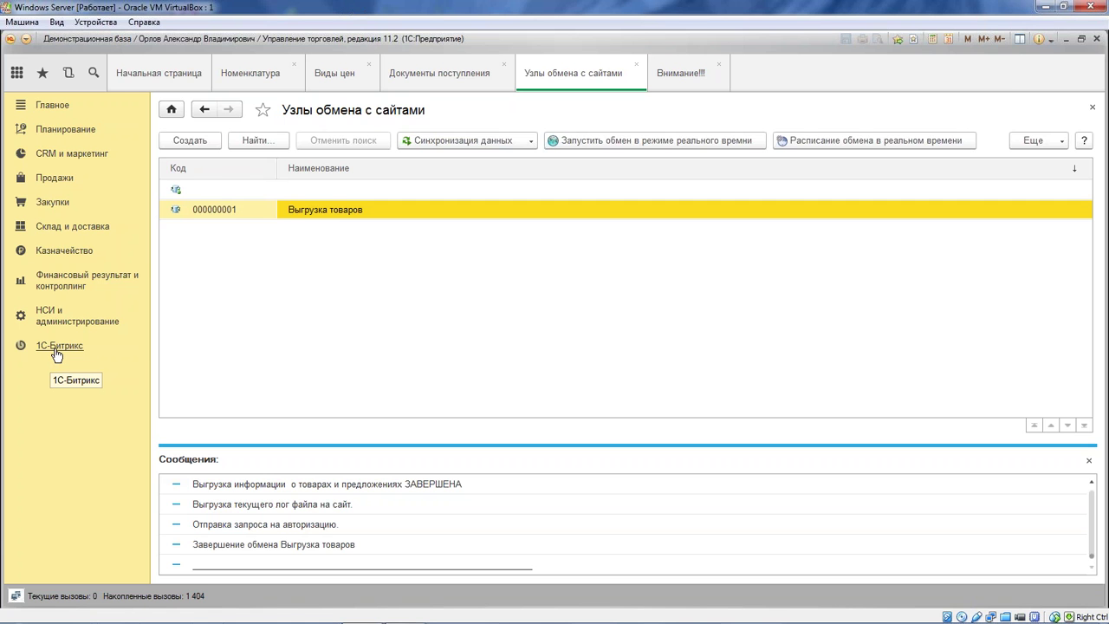
click(55, 348)
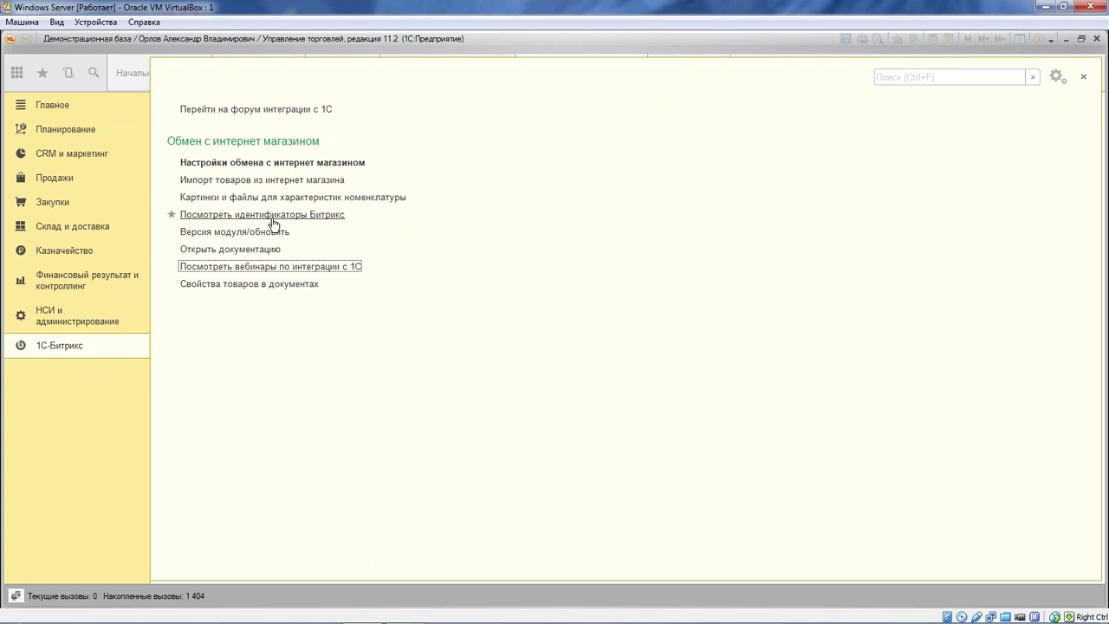
click(303, 165)
key(Return)
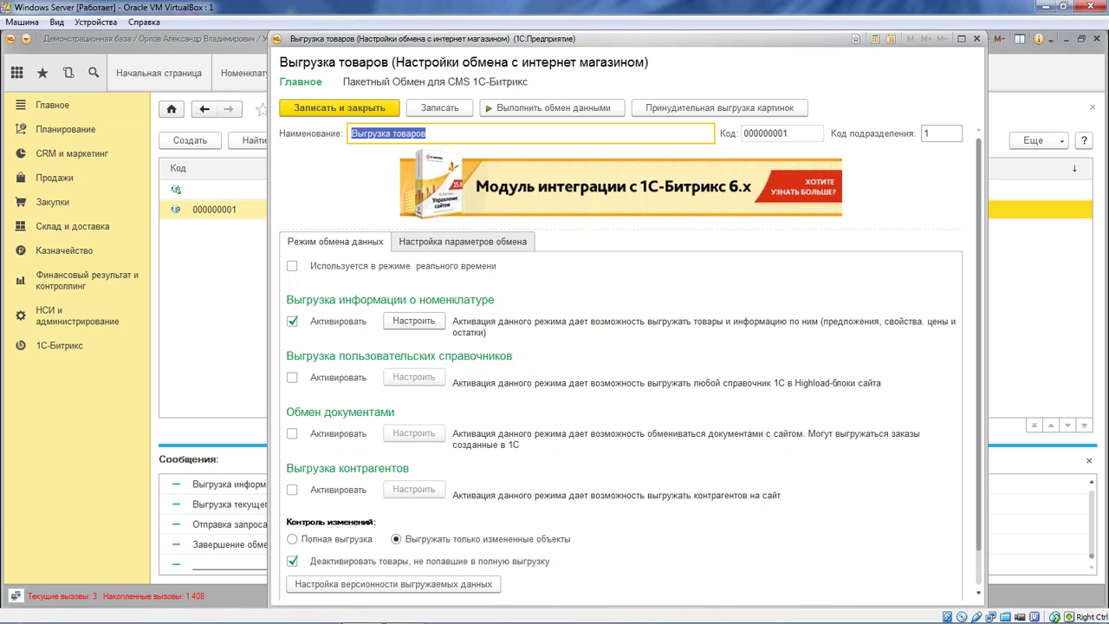
double_click(673, 35)
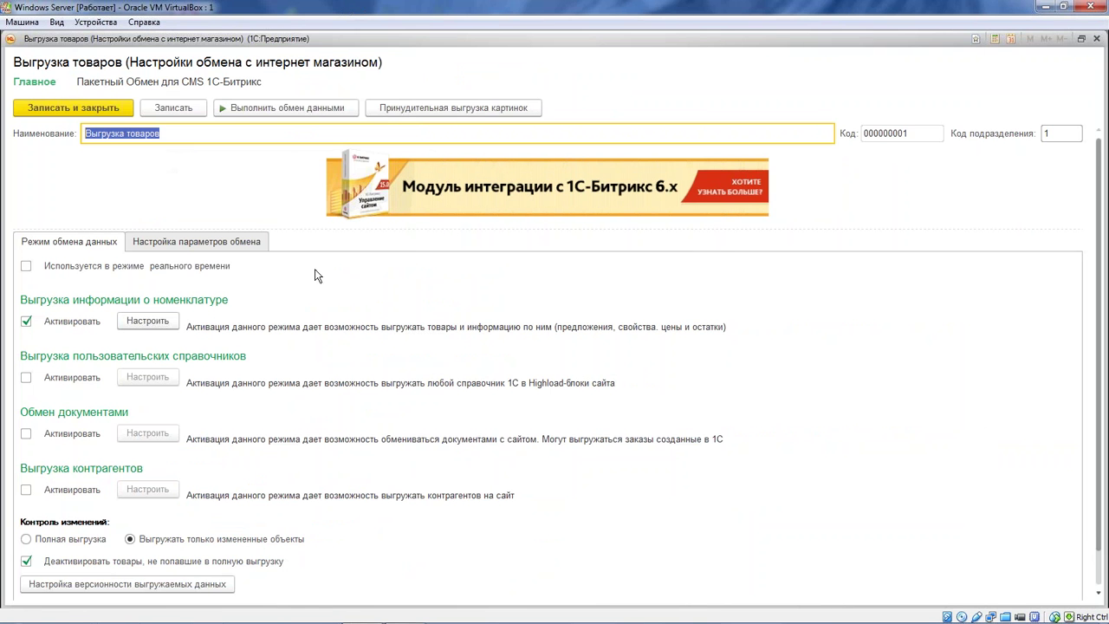
- Turn off Выгружать товары, Выгружать предложения and Выгружать свойства in the settings for exporting nomenclature information
click(163, 324)
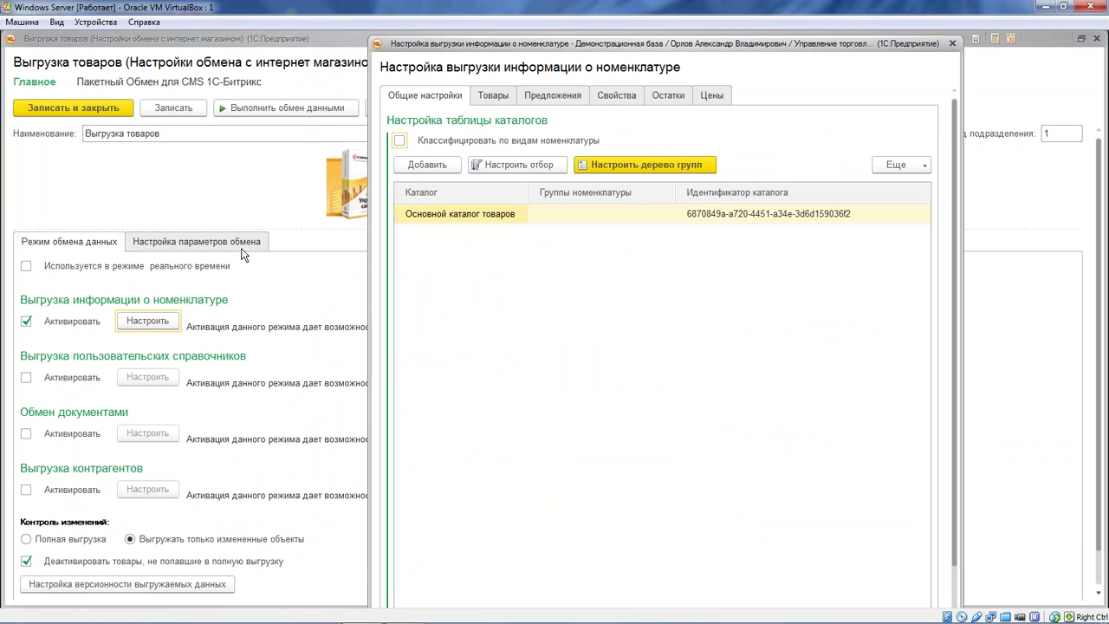
click(492, 98)
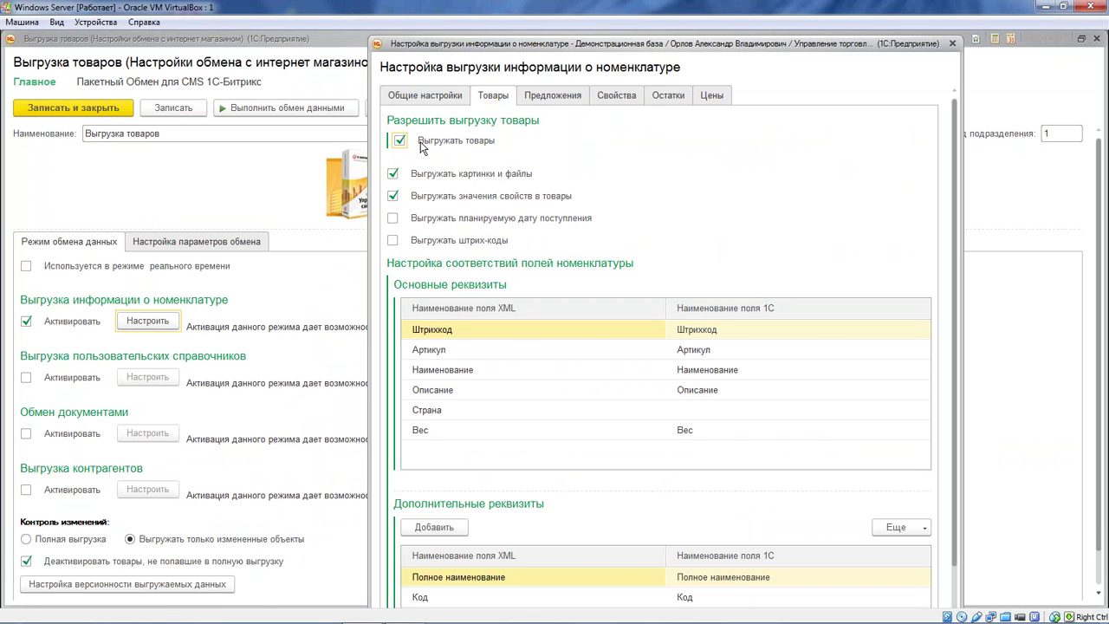
click(400, 140)
click(554, 97)
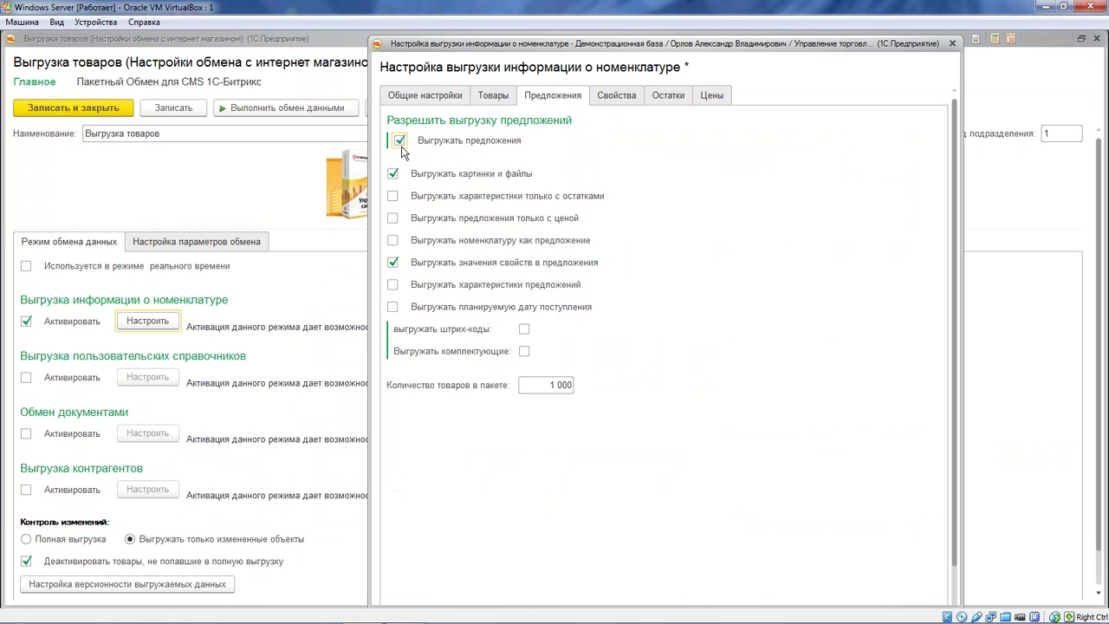
click(400, 141)
click(616, 95)
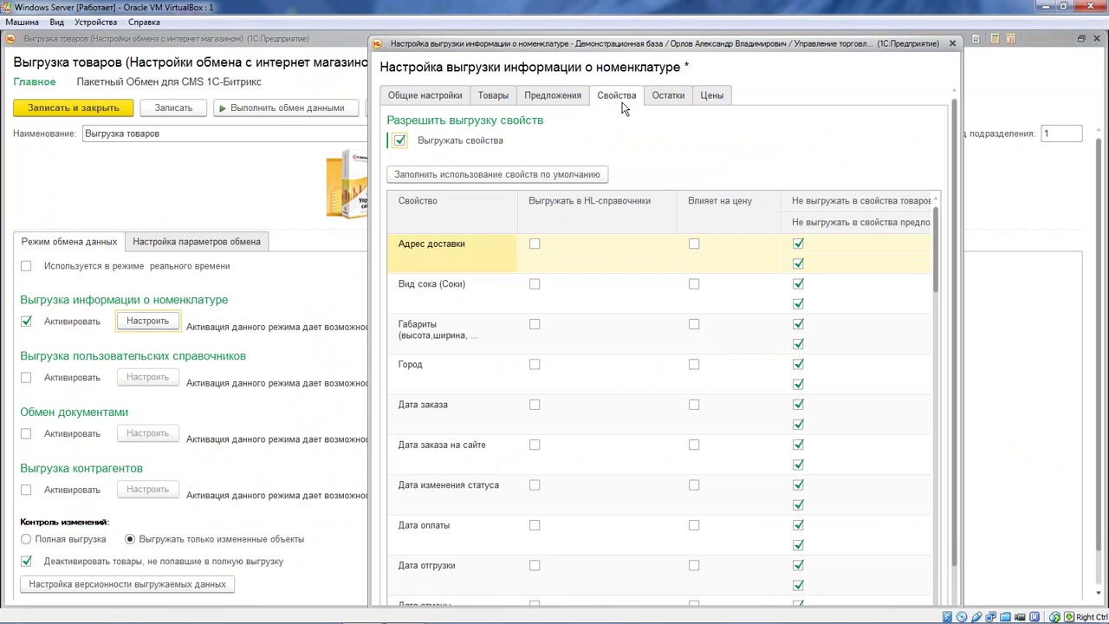
click(434, 139)
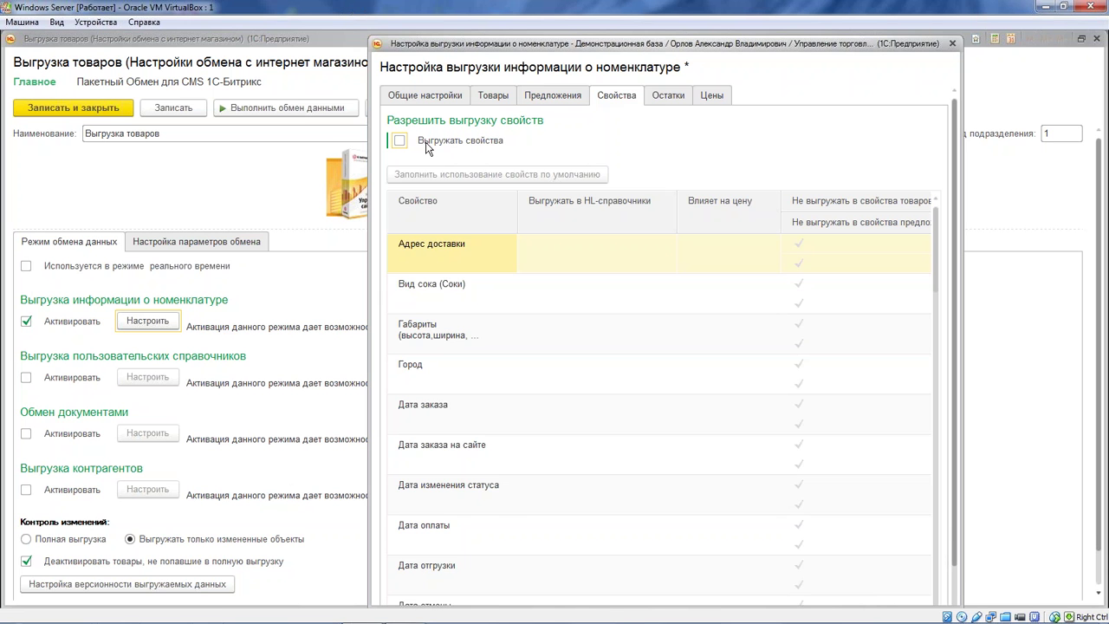
- Review the Остатки and Цены export options, leaving them as set, and apply the nomenclature export settings
click(683, 97)
click(721, 96)
click(671, 100)
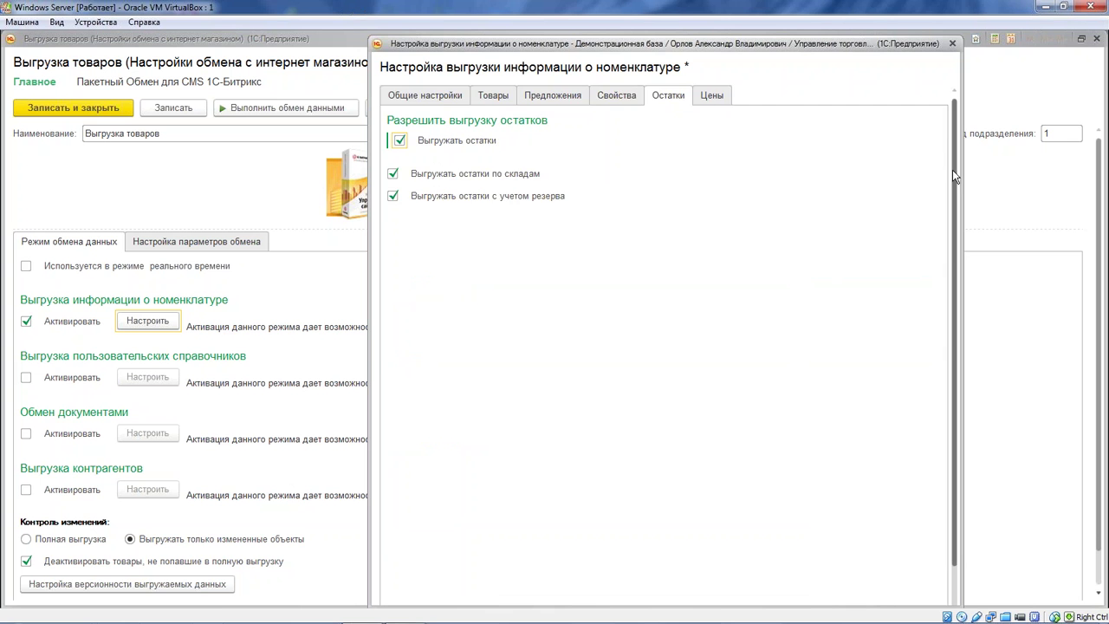
scroll(952, 170, down, 2)
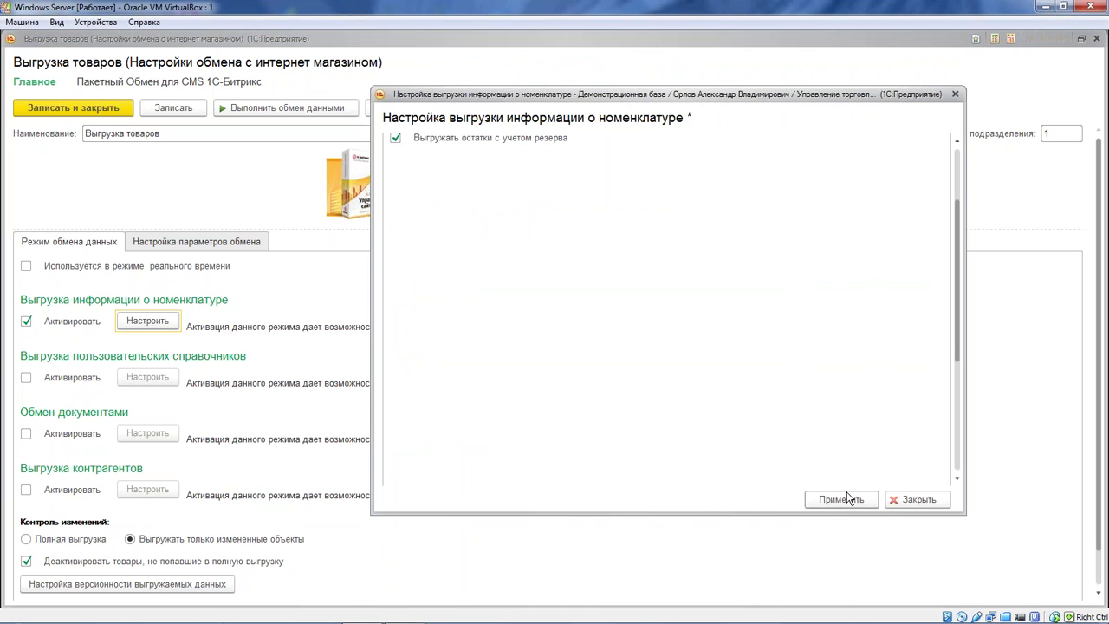
click(844, 498)
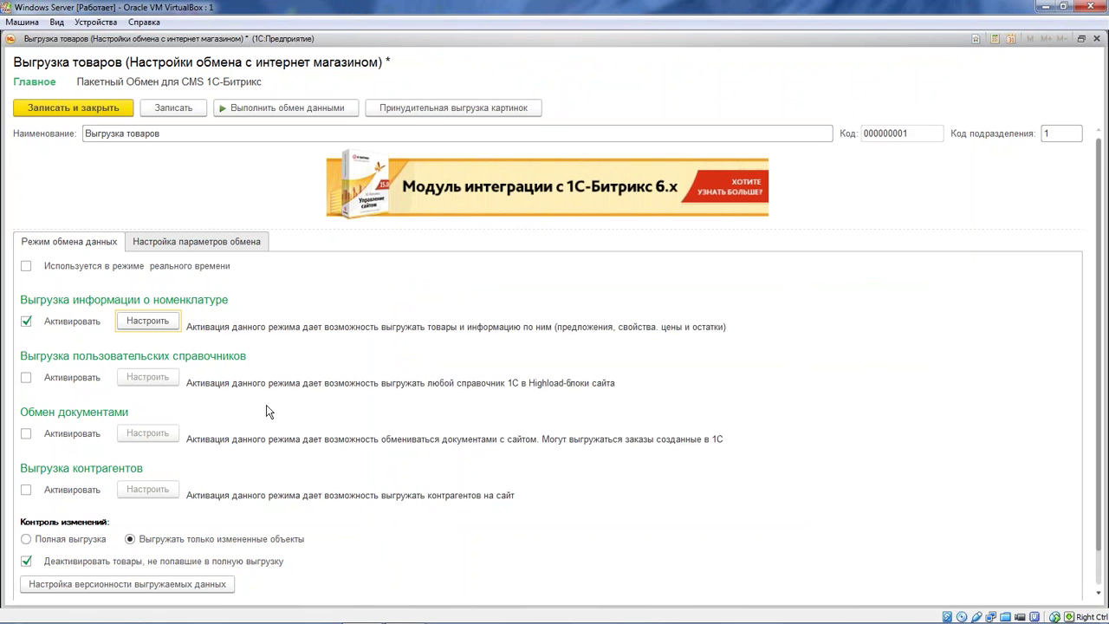
- Toggle Деактивировать товары, не попавшие в полную выгрузку off and back on, and close the exchange settings without saving
scroll(266, 405, down, 1)
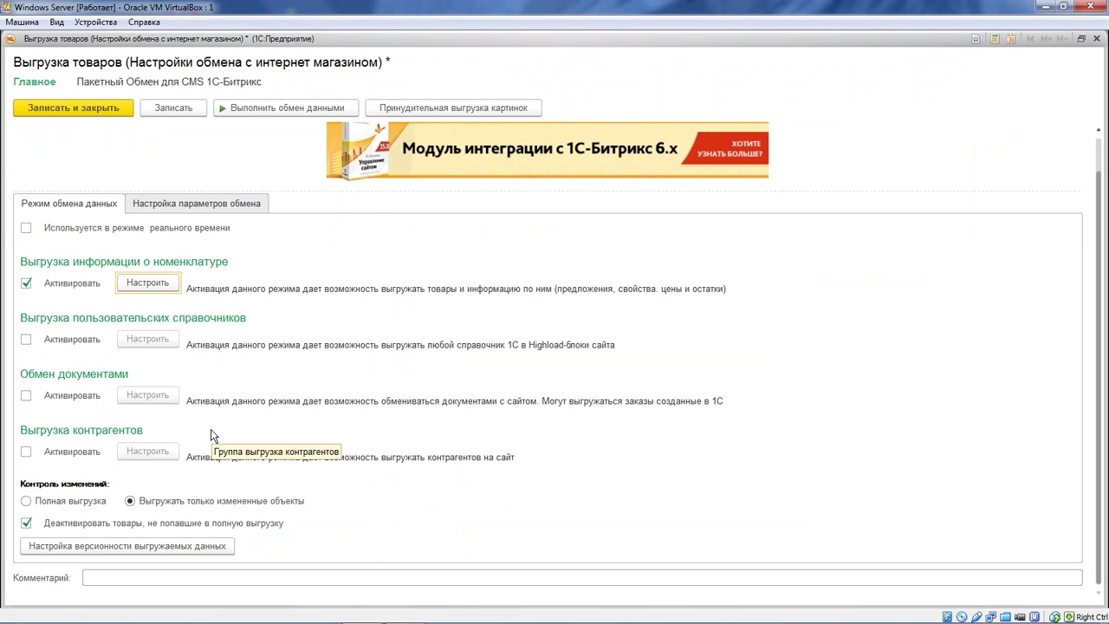
click(26, 523)
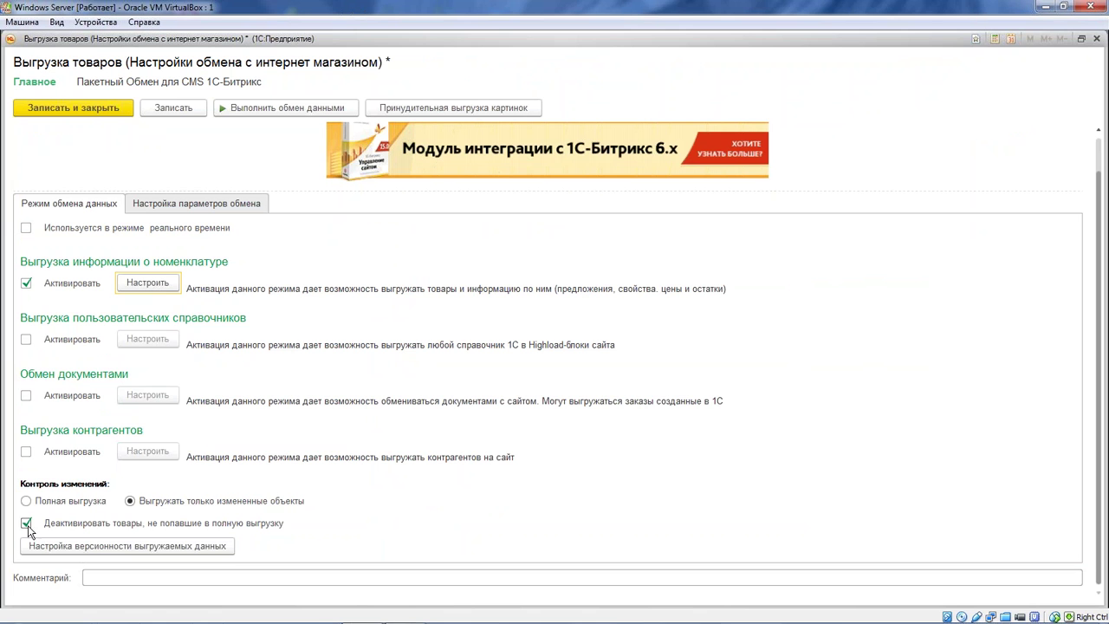
click(26, 524)
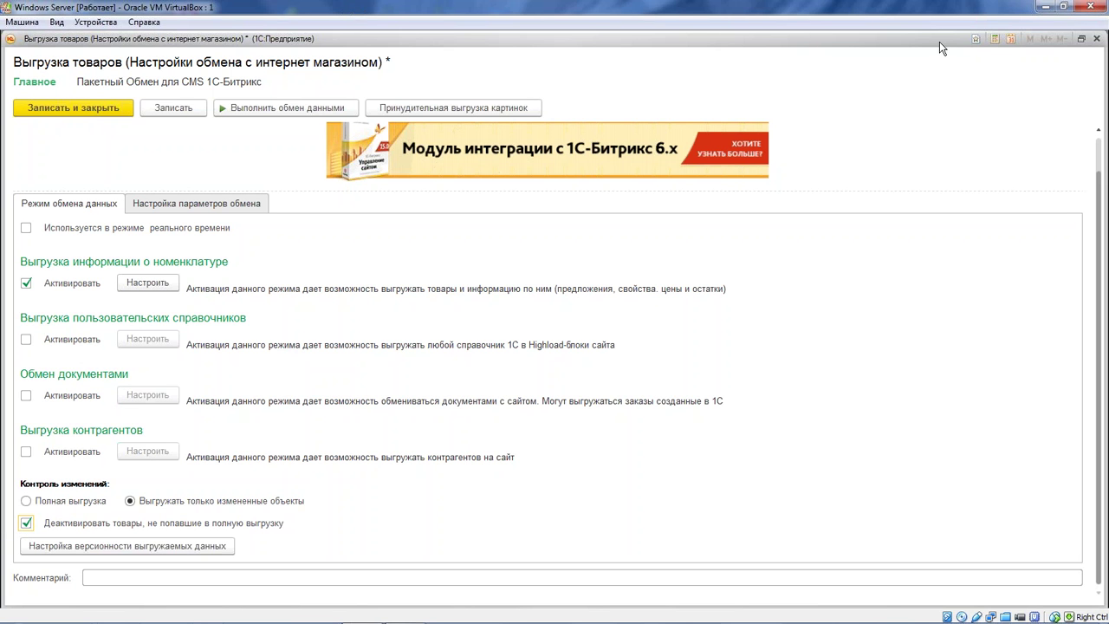
double_click(805, 37)
key(Escape)
click(627, 338)
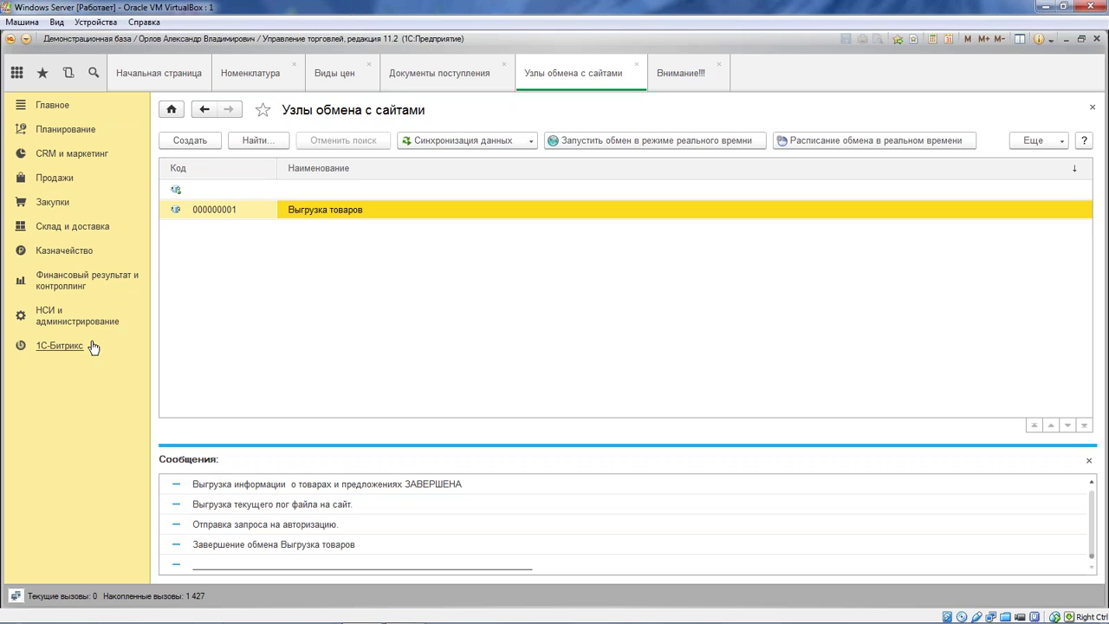
- Reopen the Выгрузка товаров exchange settings, examine the object types listed for export data versioning, and close both windows unchanged
click(93, 345)
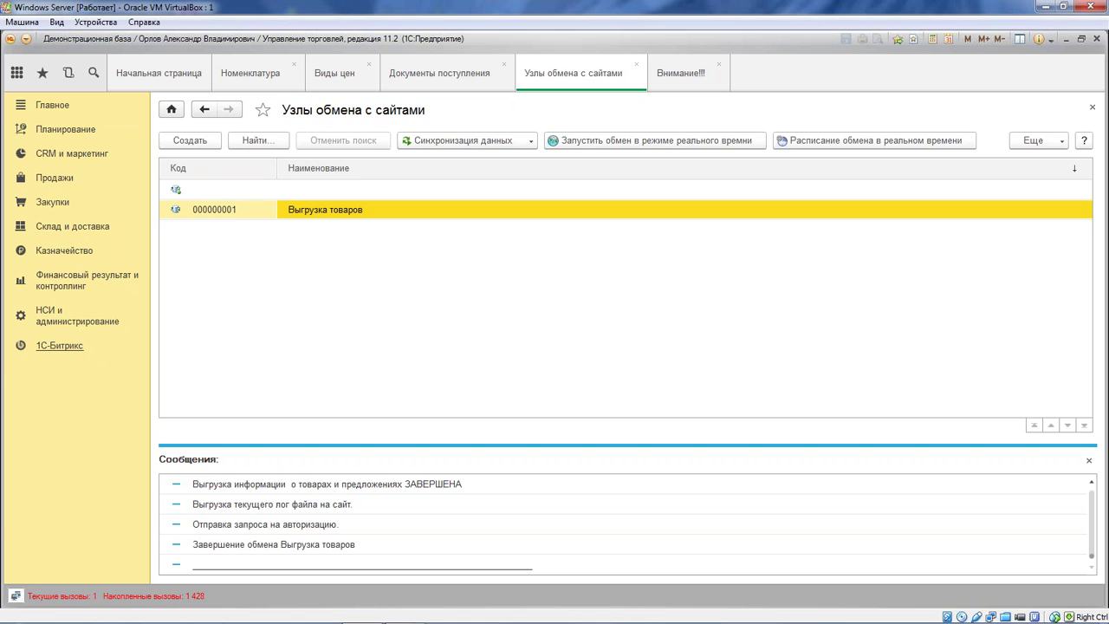
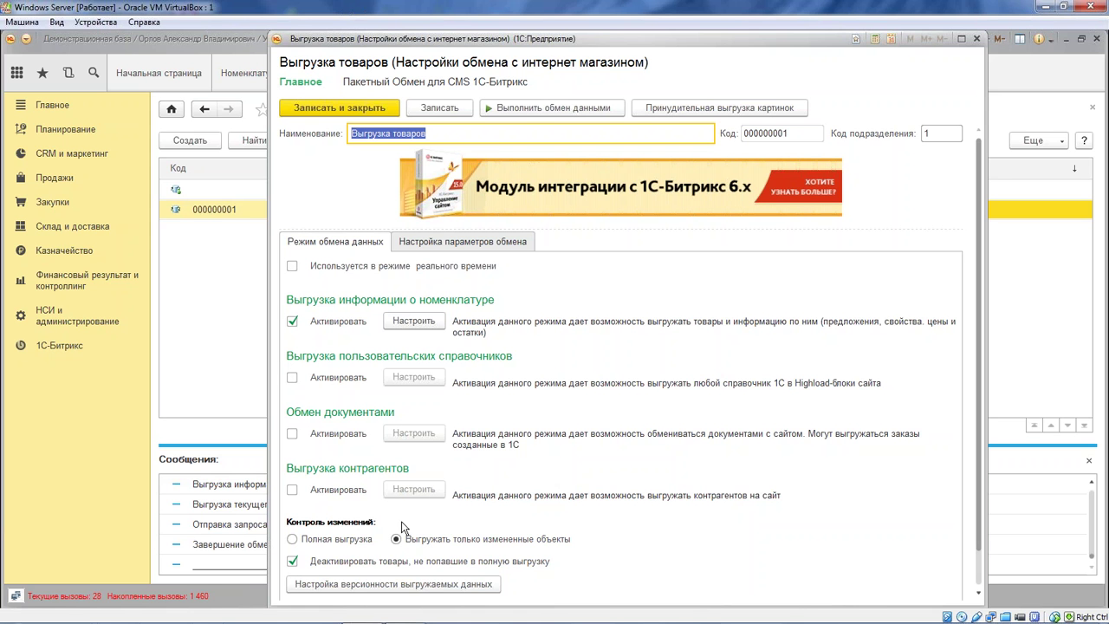
click(394, 583)
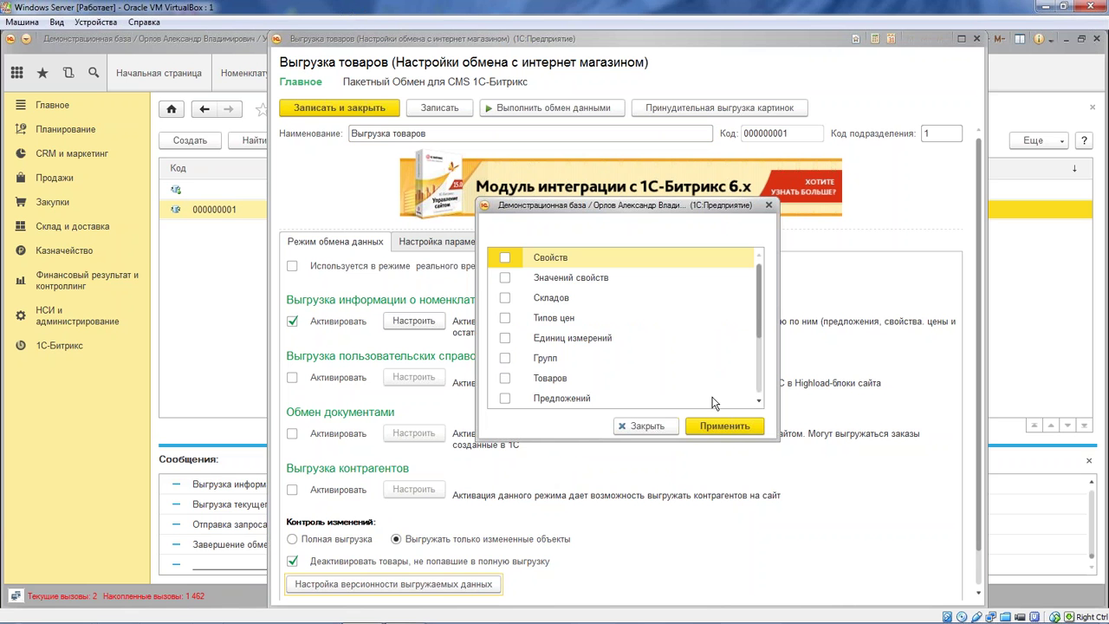
scroll(743, 381, down, 2)
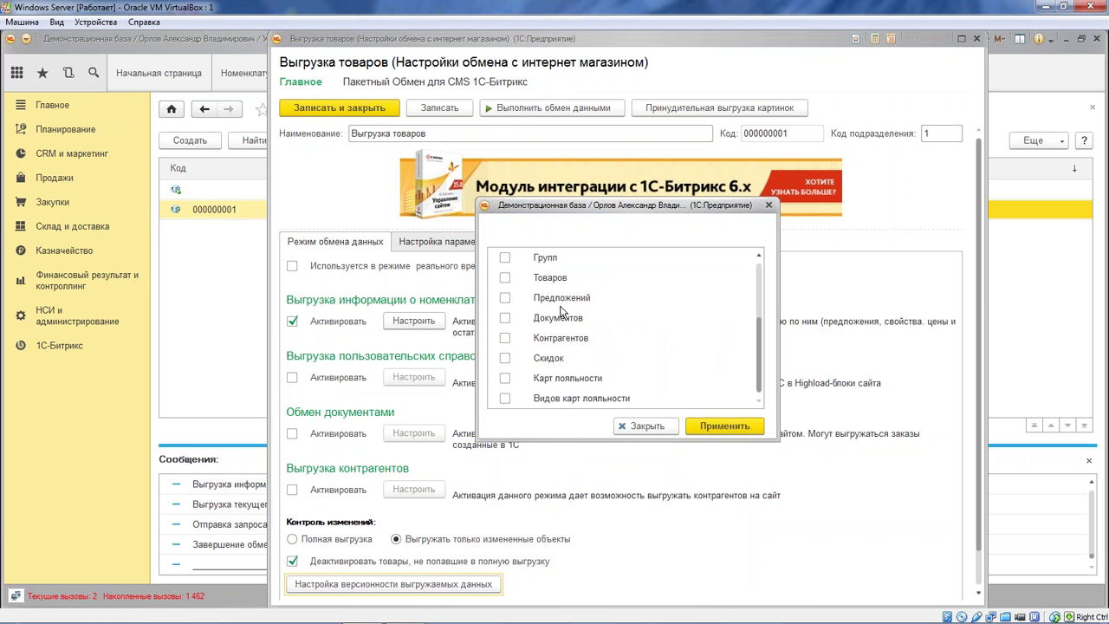
click(578, 360)
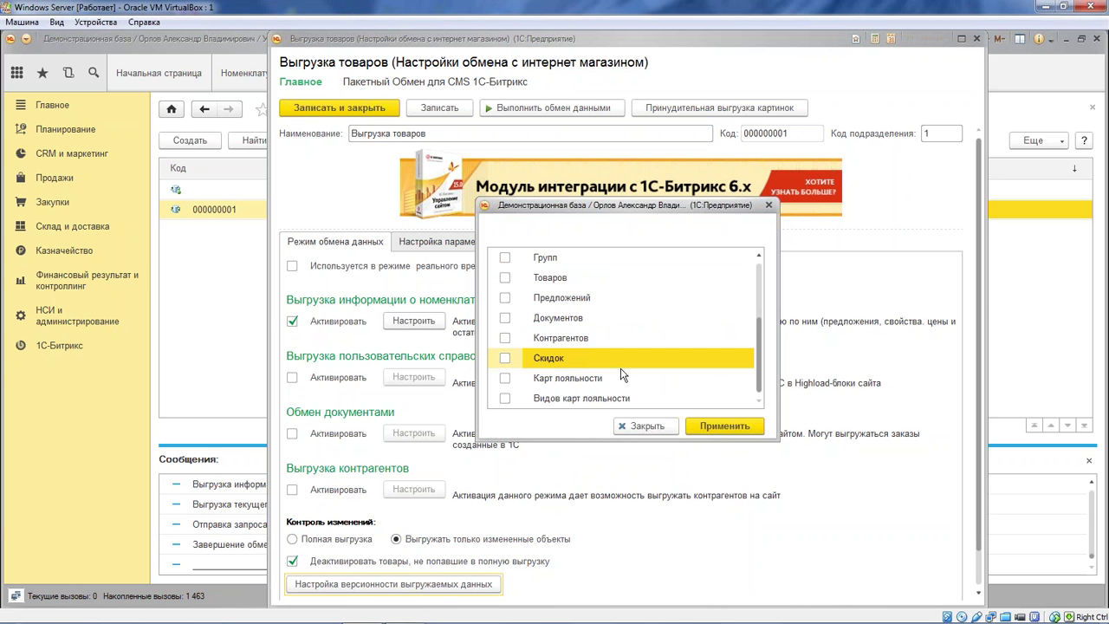
scroll(713, 289, up, 2)
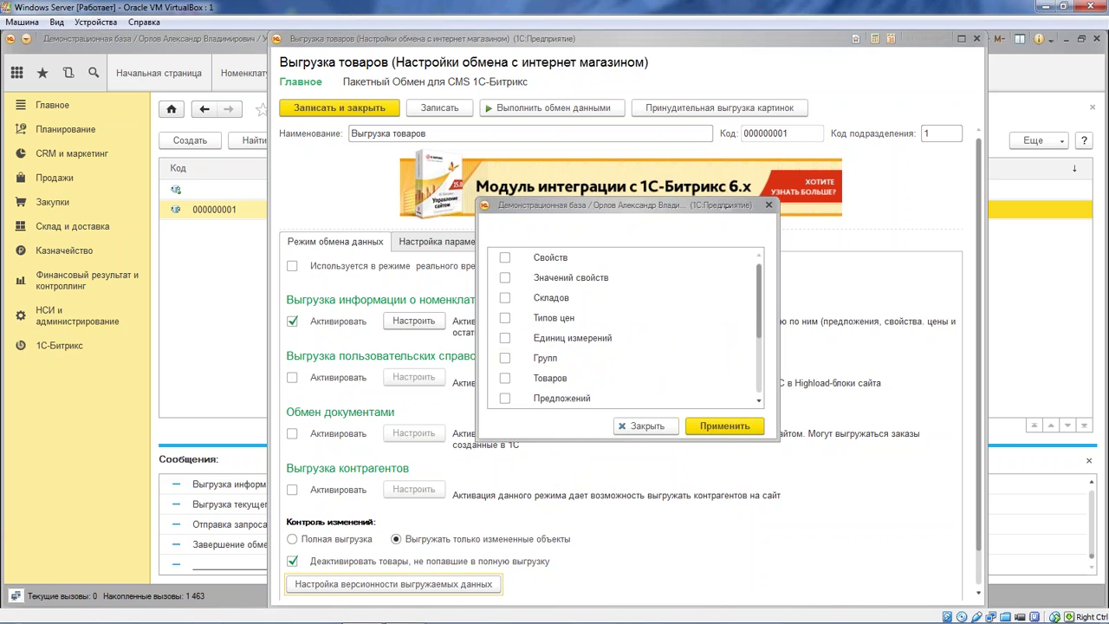
key(Escape)
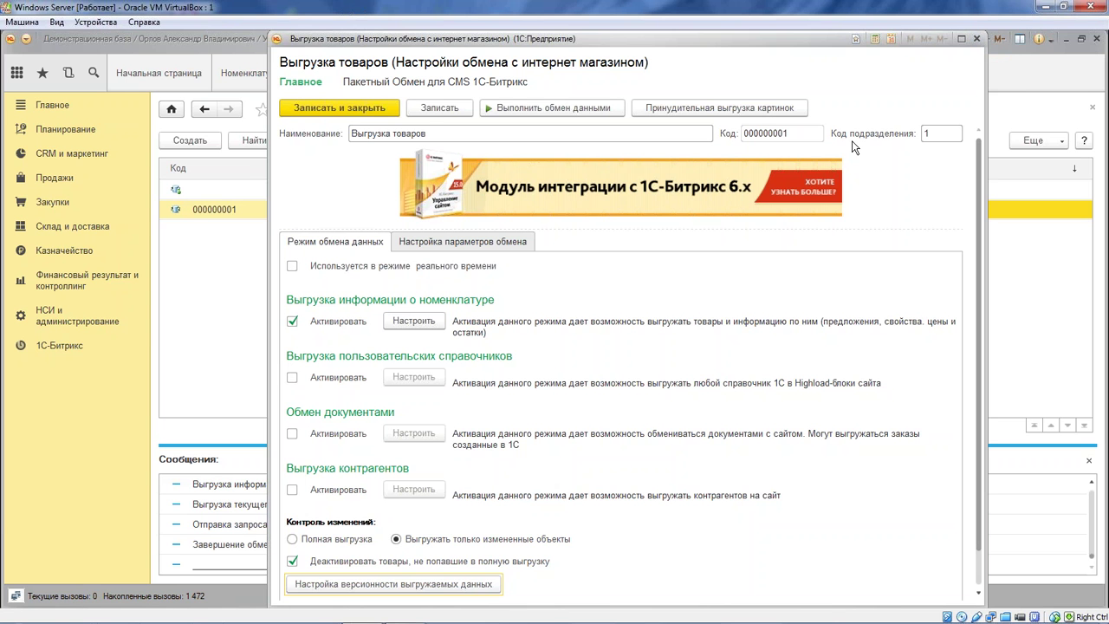
click(976, 38)
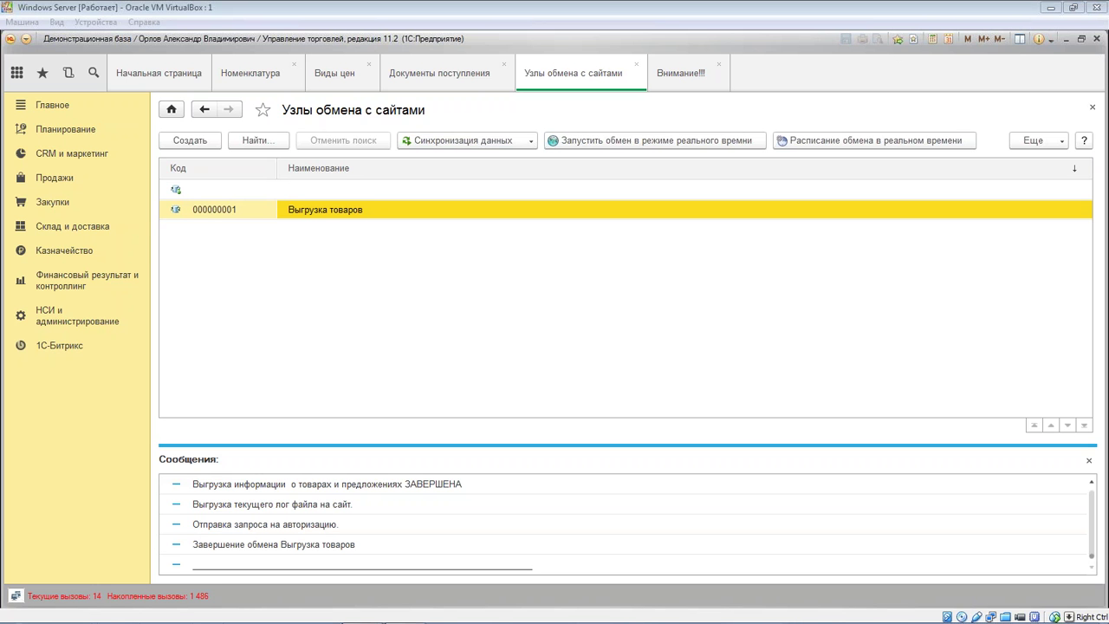
- Switch to the site administration in Chrome and open the product Телевзор under Основной каталог товаров, Техника, Телевизоры
click(531, 353)
key(alt+Tab)
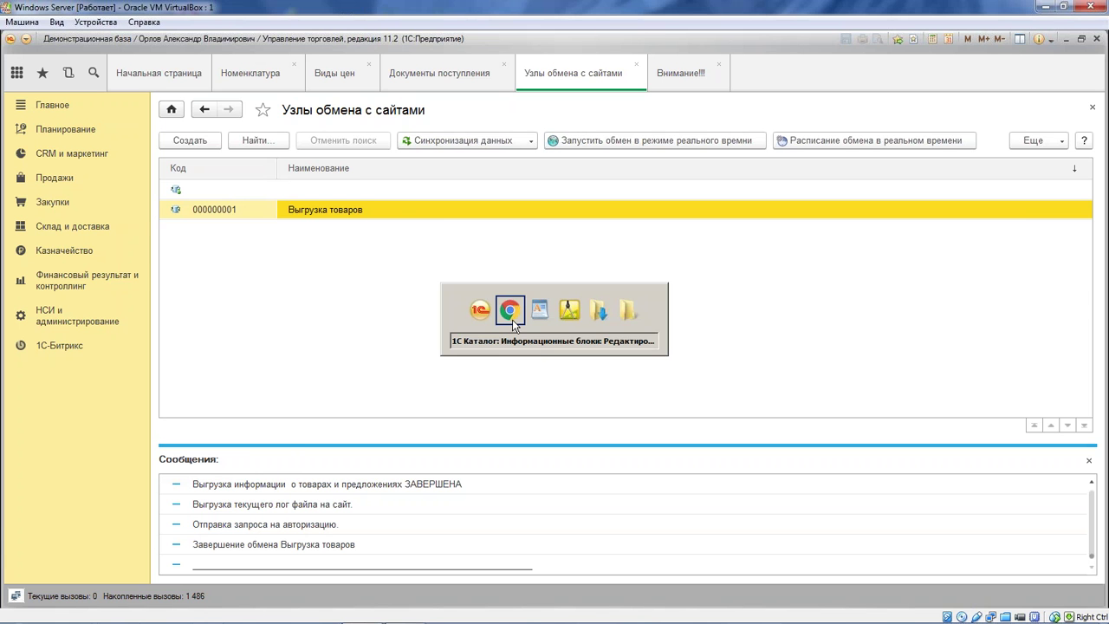
key(alt+Tab)
scroll(216, 293, up, 2)
click(156, 364)
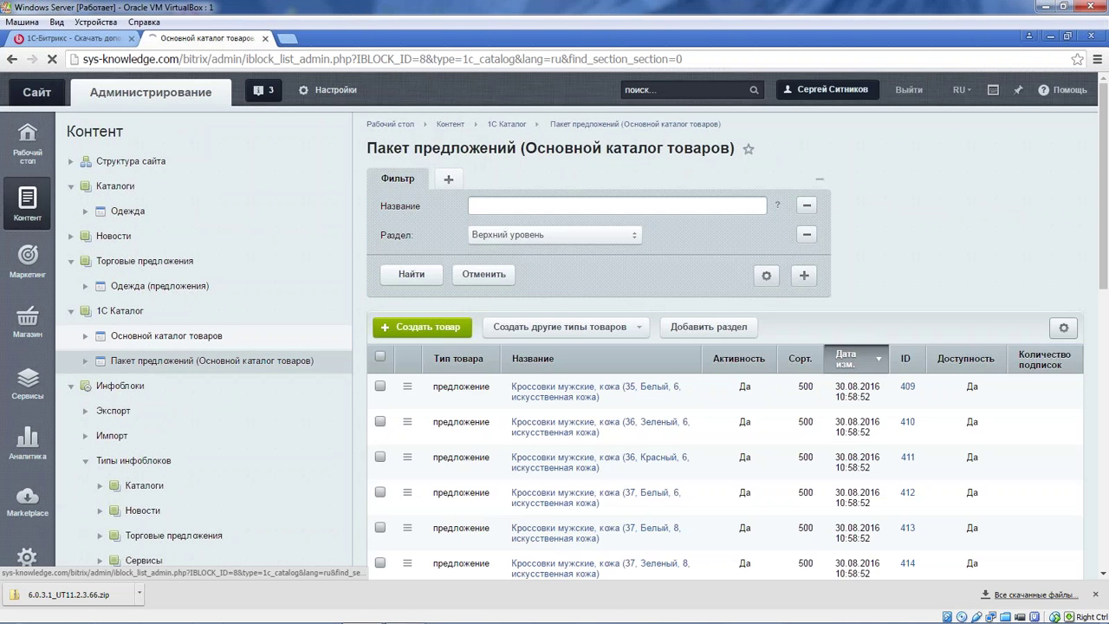
click(177, 335)
click(547, 383)
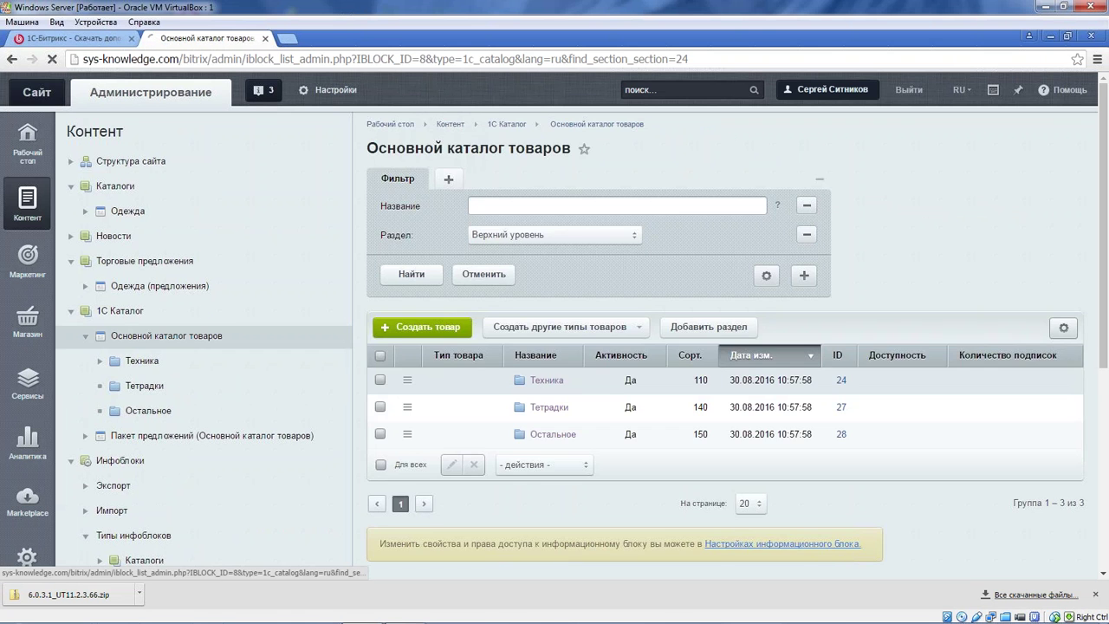
click(551, 381)
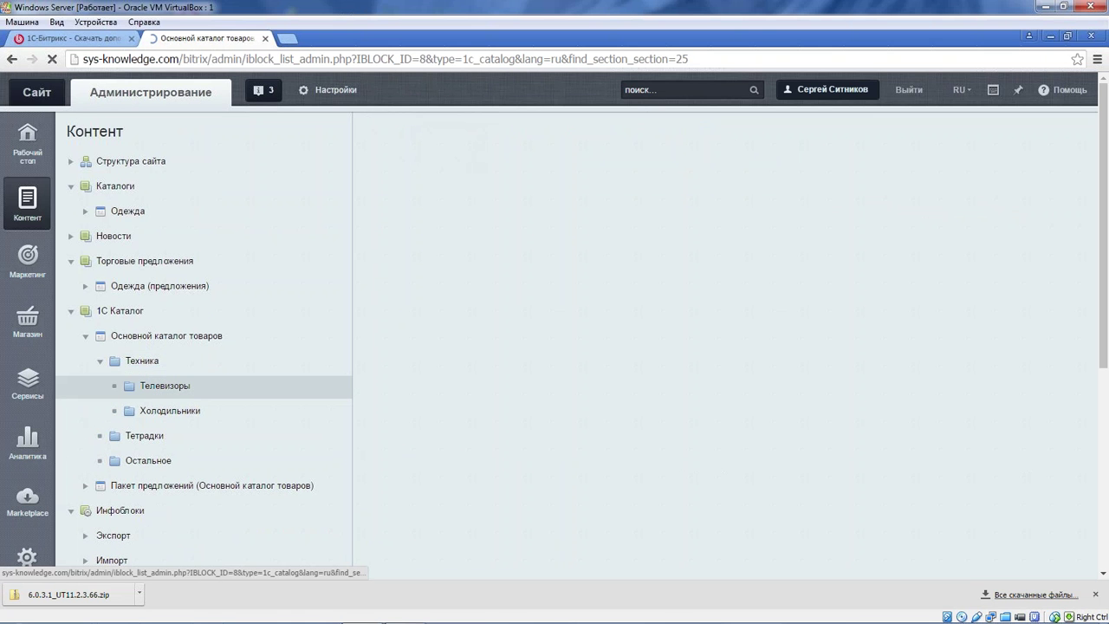
click(534, 382)
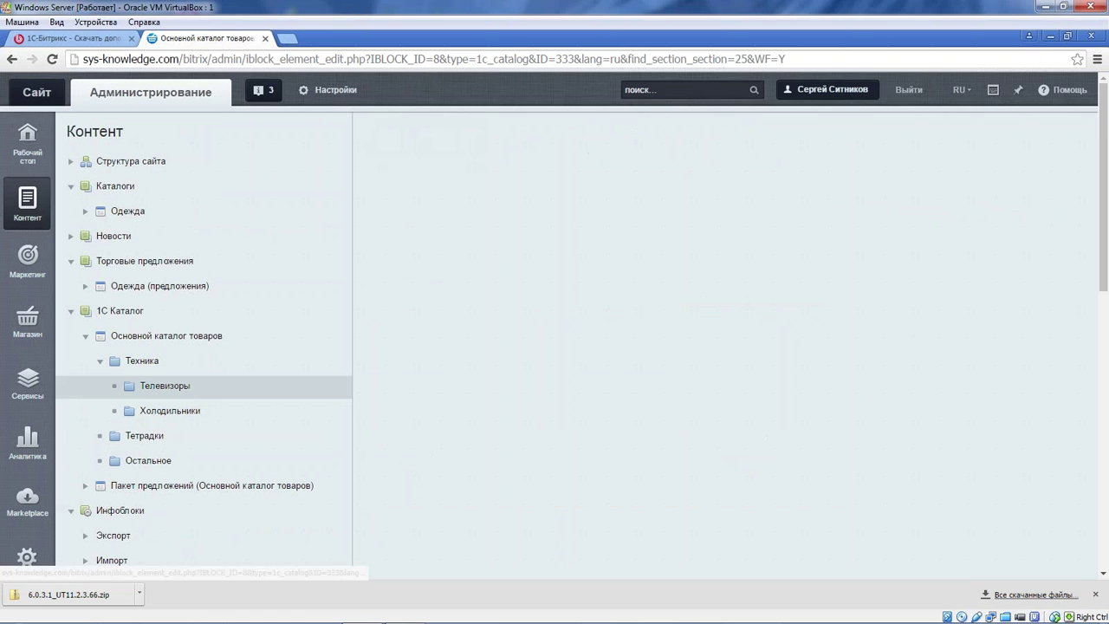
- Examine the Телевзор product's property values and its Торговый каталог prices, available quantity, weight and dimensions
scroll(727, 346, down, 6)
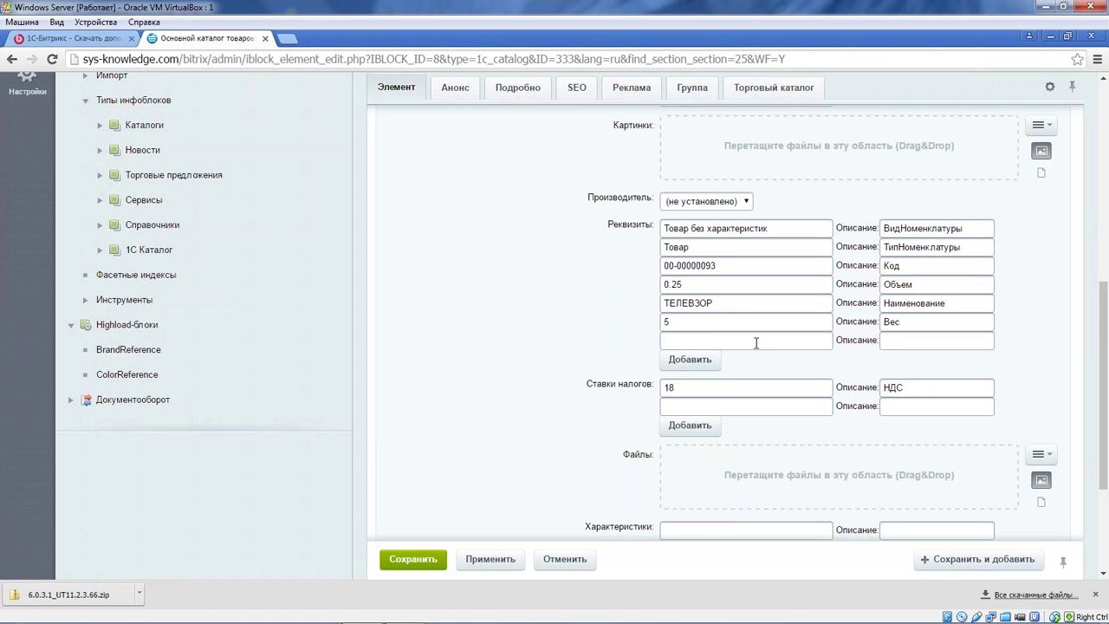
click(774, 88)
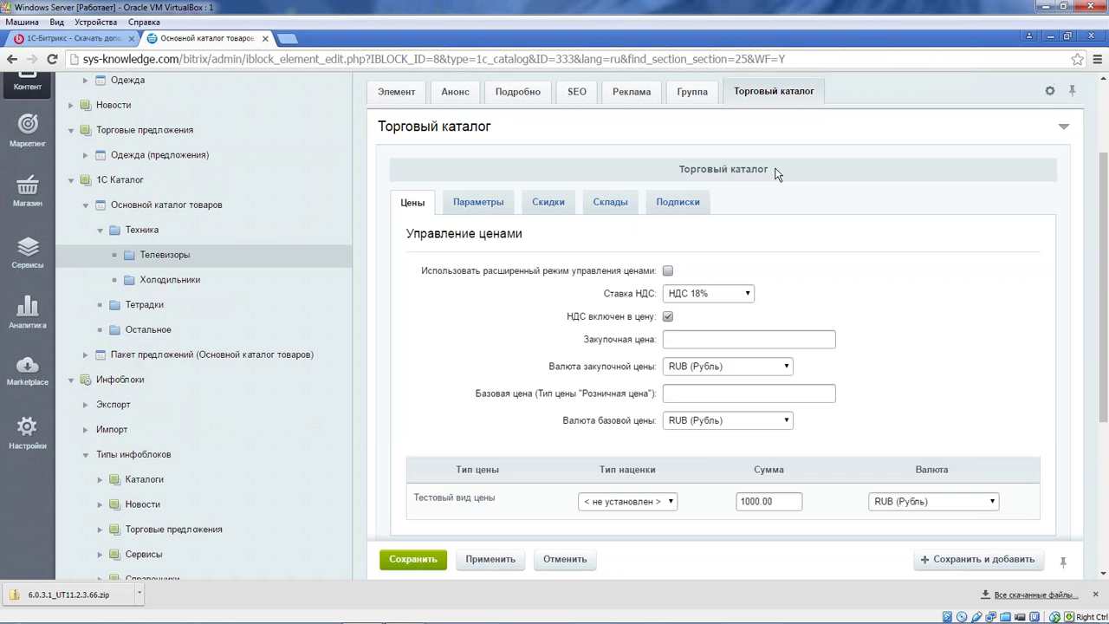
click(465, 208)
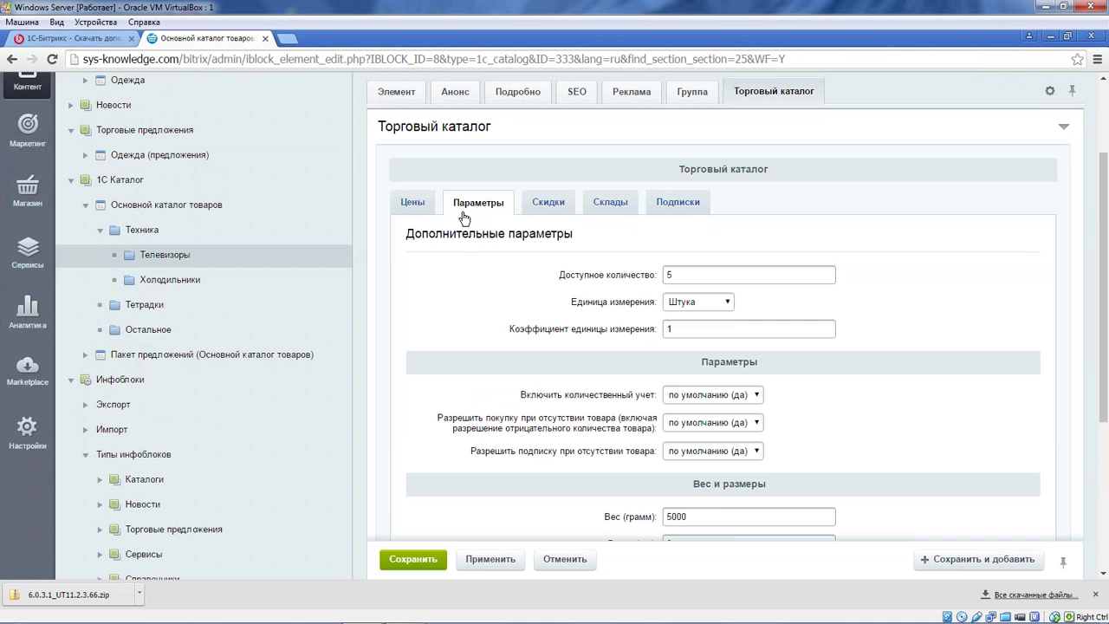
scroll(465, 218, down, 2)
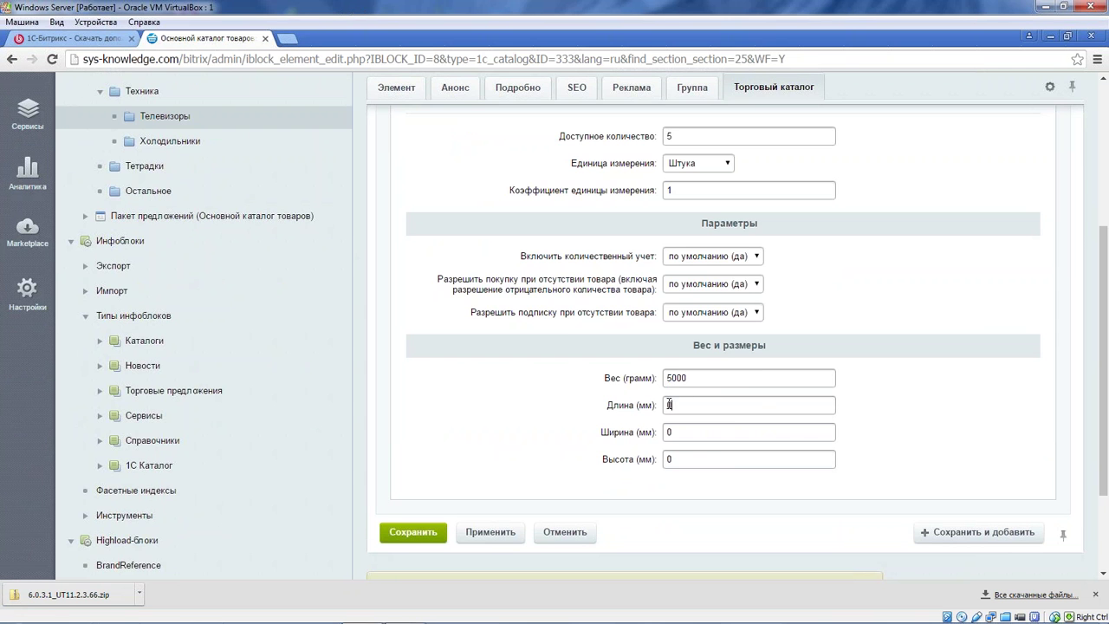
scroll(669, 403, up, 4)
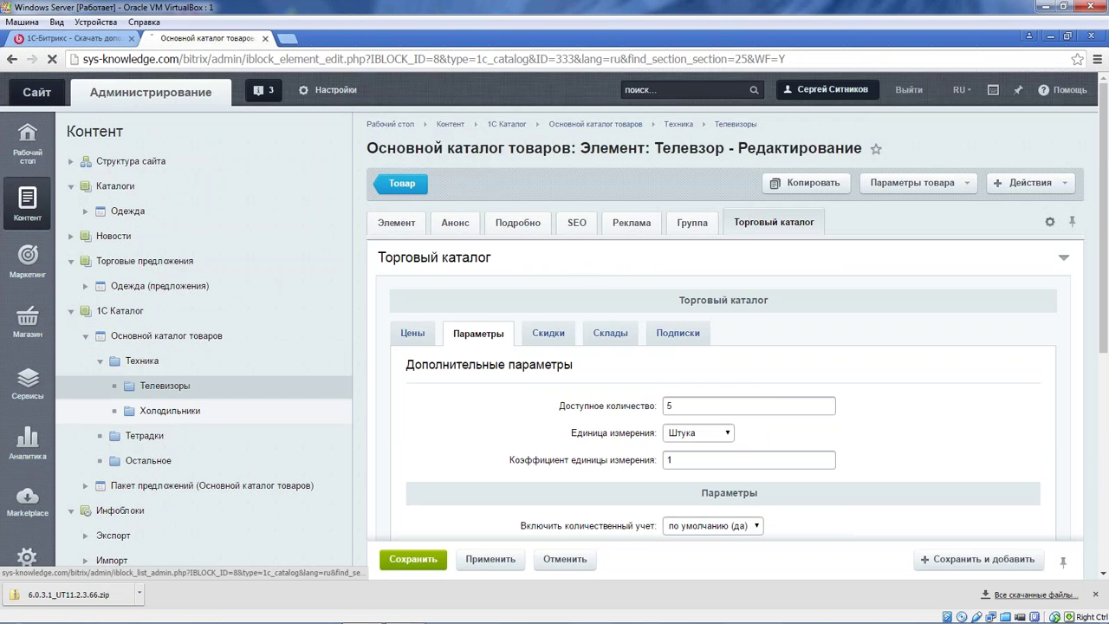
- Open the product Холодильник from the Холодильники section and review its element properties
click(170, 411)
click(541, 380)
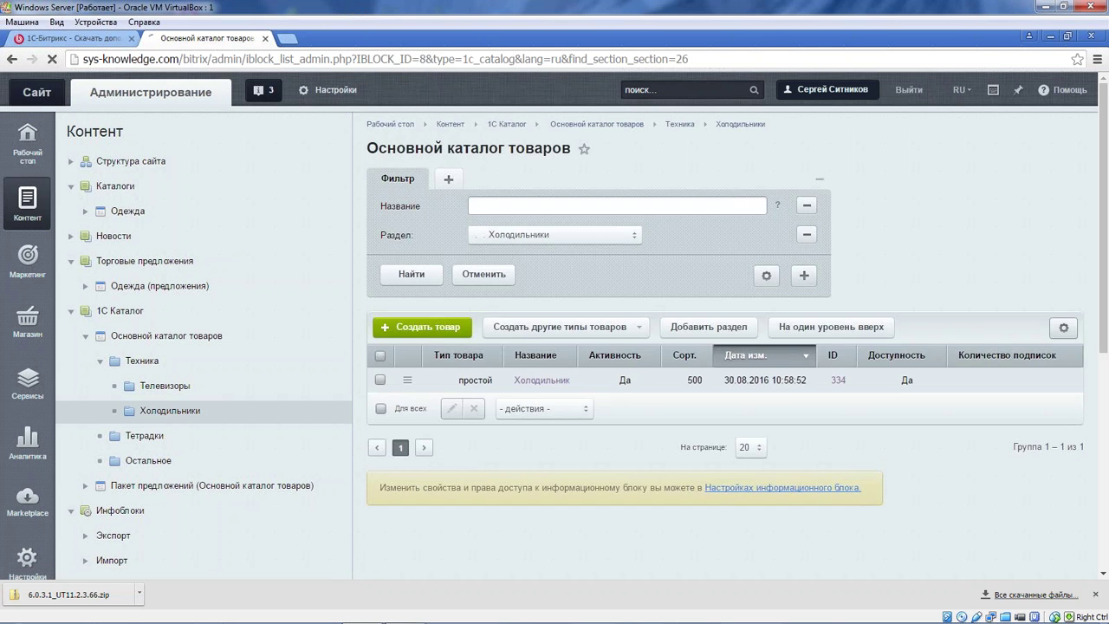
scroll(563, 335, down, 6)
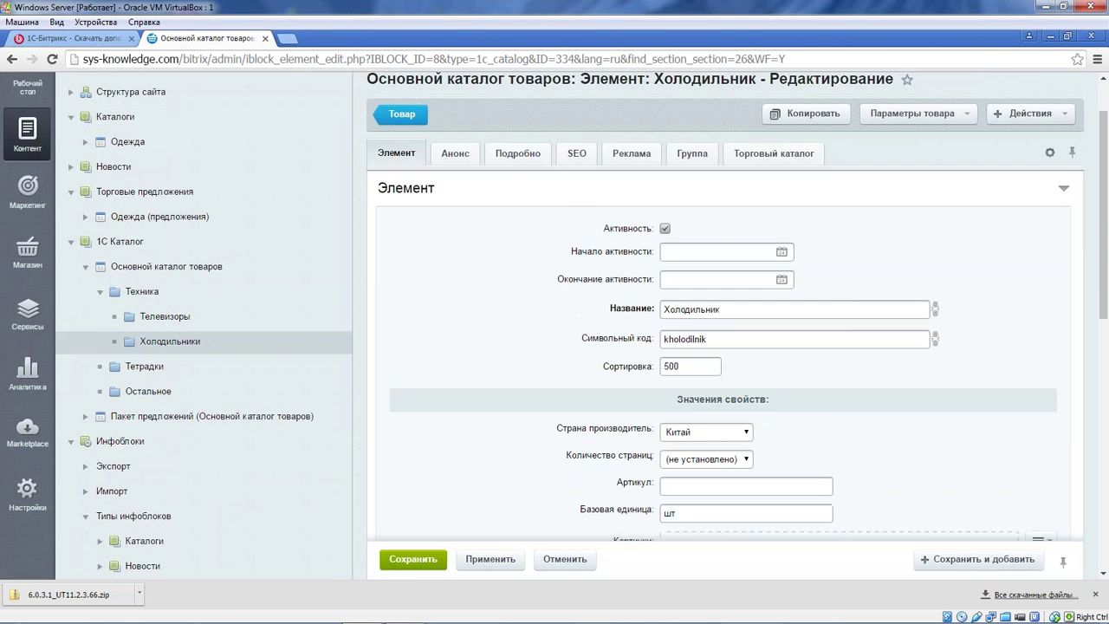
click(693, 393)
scroll(693, 393, up, 6)
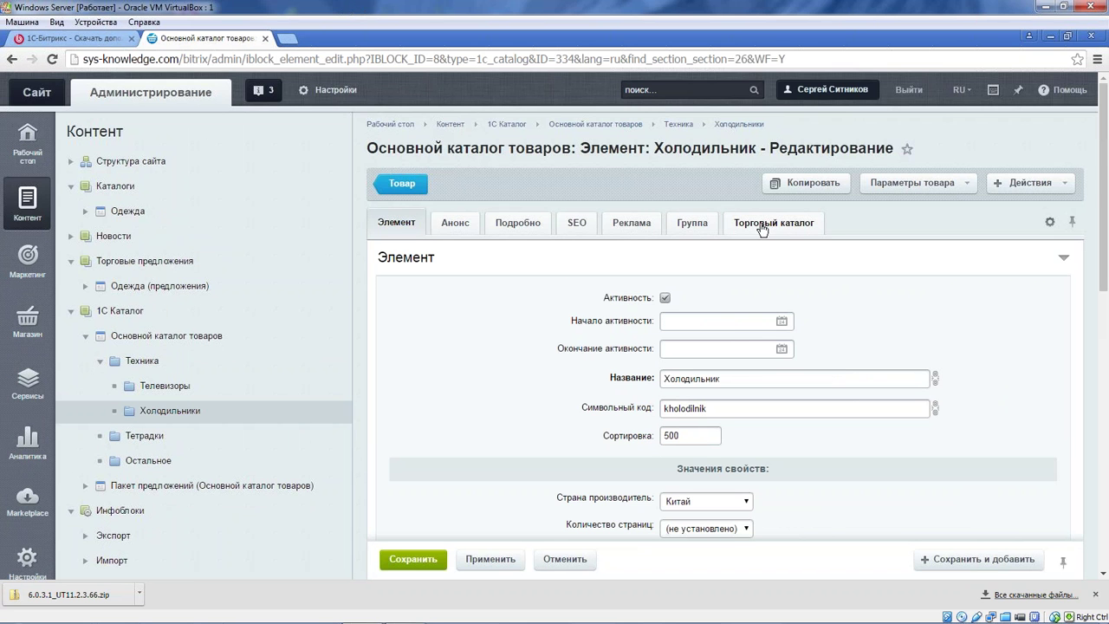
scroll(752, 312, down, 6)
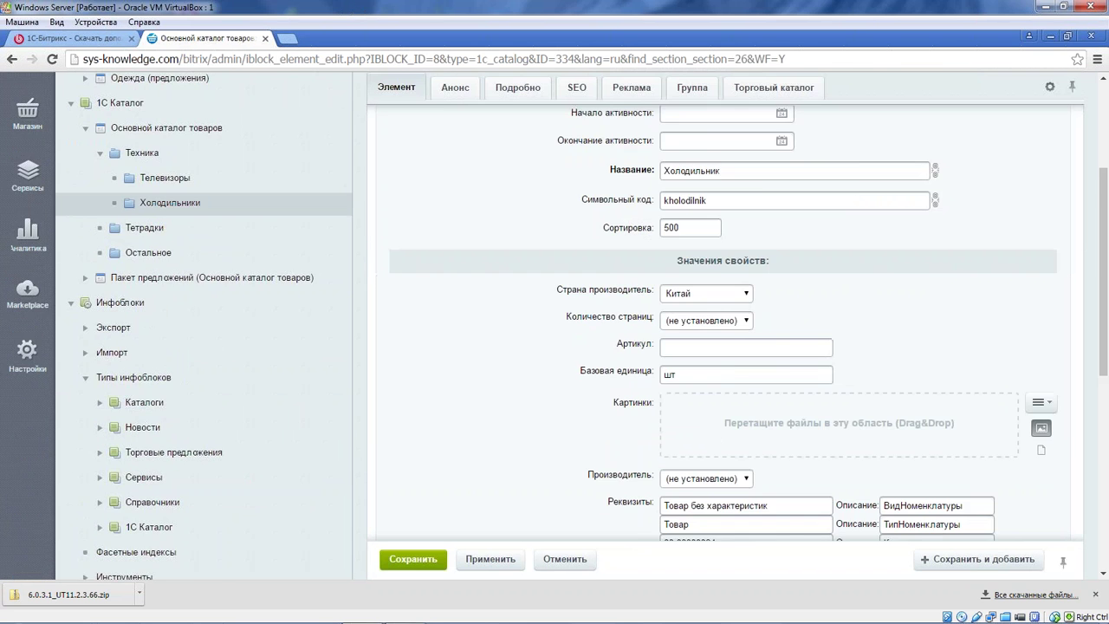
scroll(752, 312, up, 3)
- Review the Холодильник product's VAT, base price and Тестовый вид цены settings in Торговый каталог
click(774, 87)
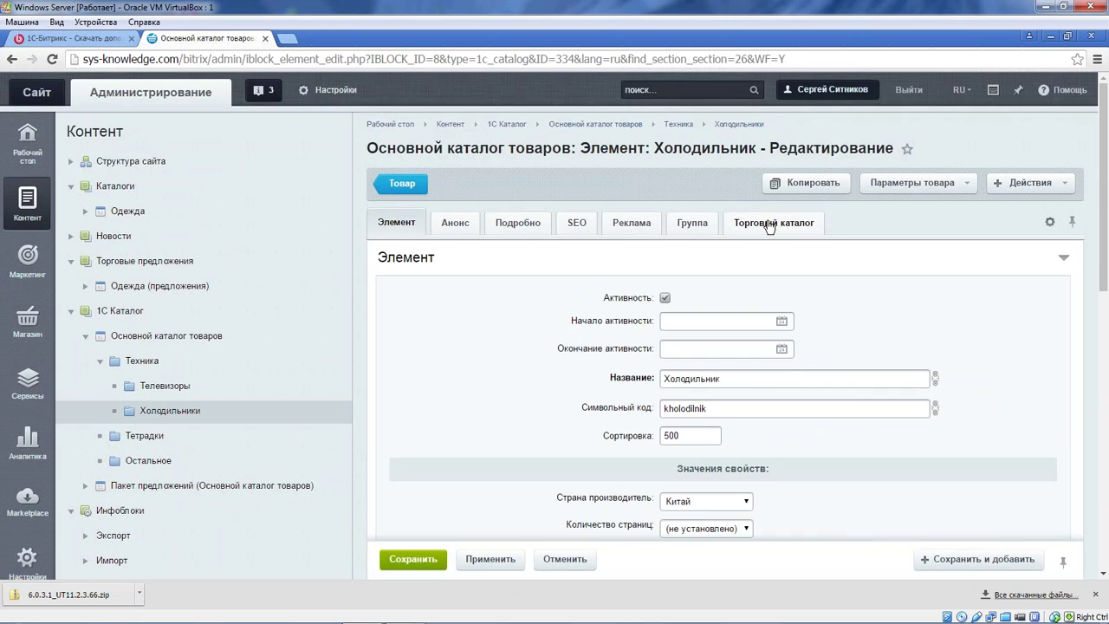
scroll(633, 300, down, 1)
scroll(632, 307, down, 3)
scroll(641, 286, up, 5)
scroll(525, 332, down, 2)
scroll(524, 336, down, 1)
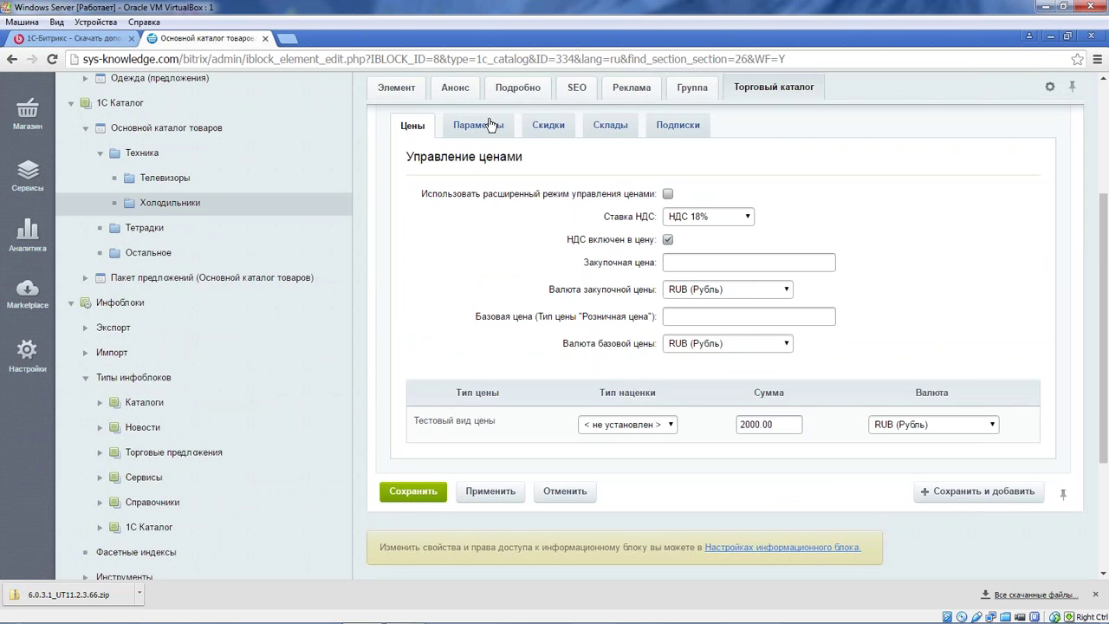
- Inspect the available quantity and the weight in grams among the Холодильник product's Параметры
click(478, 125)
scroll(675, 308, down, 2)
drag(693, 301, 664, 305)
click(678, 307)
scroll(664, 305, up, 8)
scroll(665, 305, down, 8)
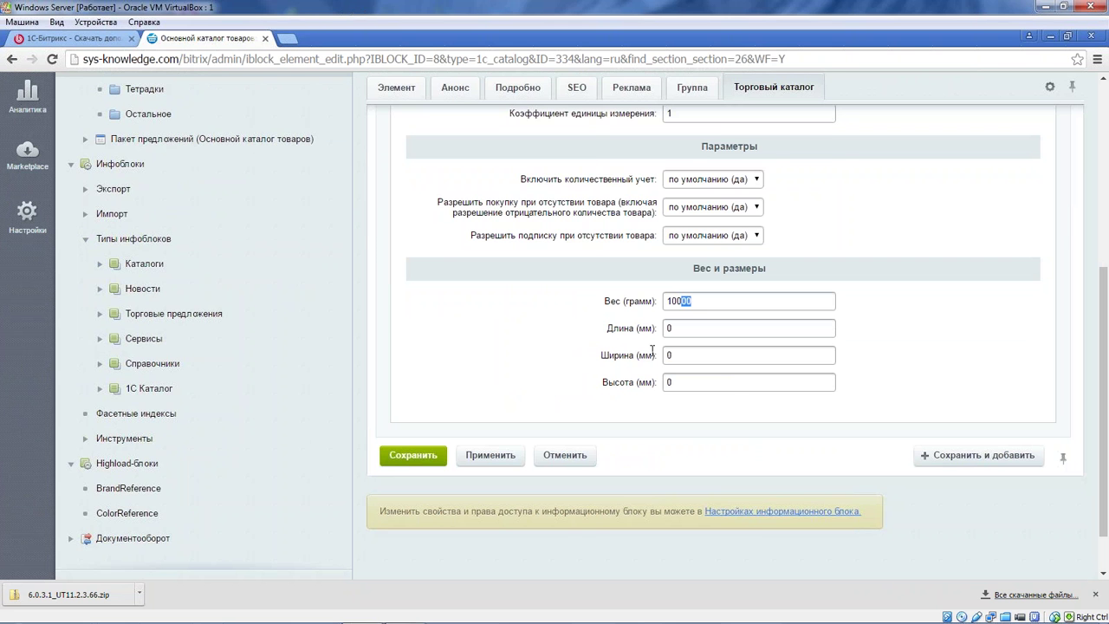
drag(691, 300, 665, 300)
scroll(379, 362, up, 8)
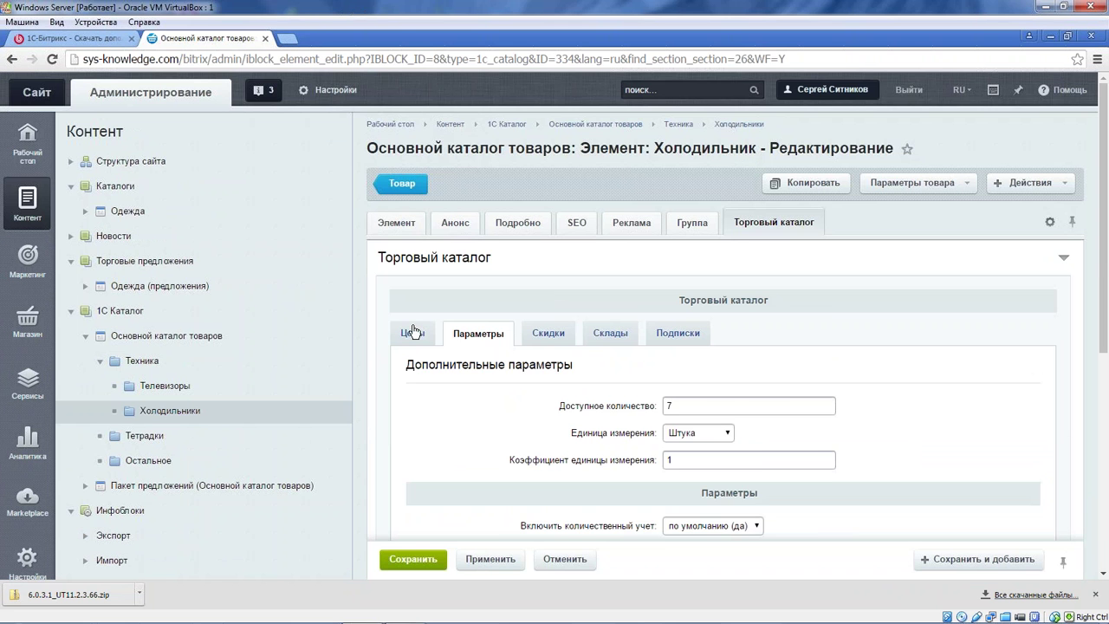
- Recheck the price management settings of the Холодильник product
click(413, 333)
scroll(622, 368, down, 1)
scroll(621, 371, down, 3)
scroll(620, 371, up, 3)
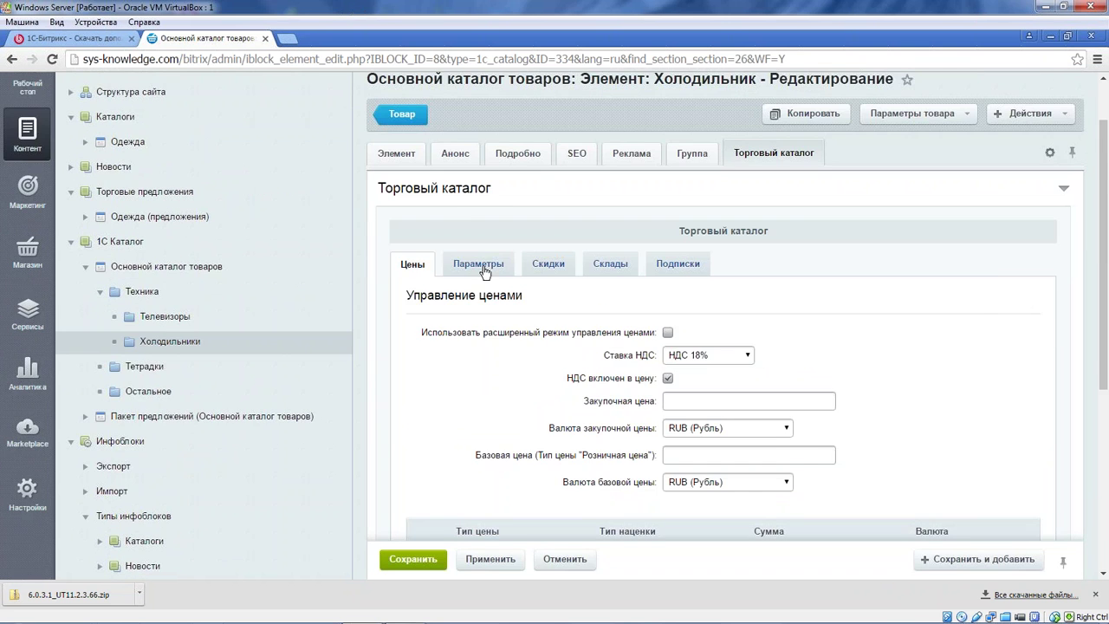
- Examine the Холодильник product's quantity, unit of measure, quantity accounting options, weight and size fields
click(478, 264)
scroll(710, 366, down, 1)
click(704, 320)
click(871, 432)
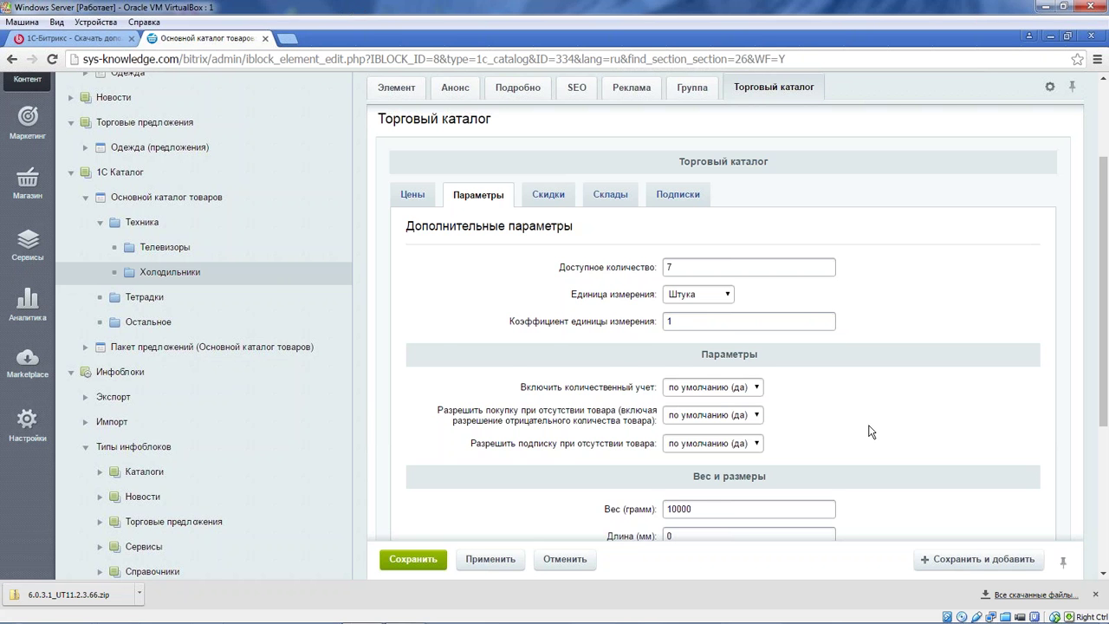
scroll(871, 431, down, 1)
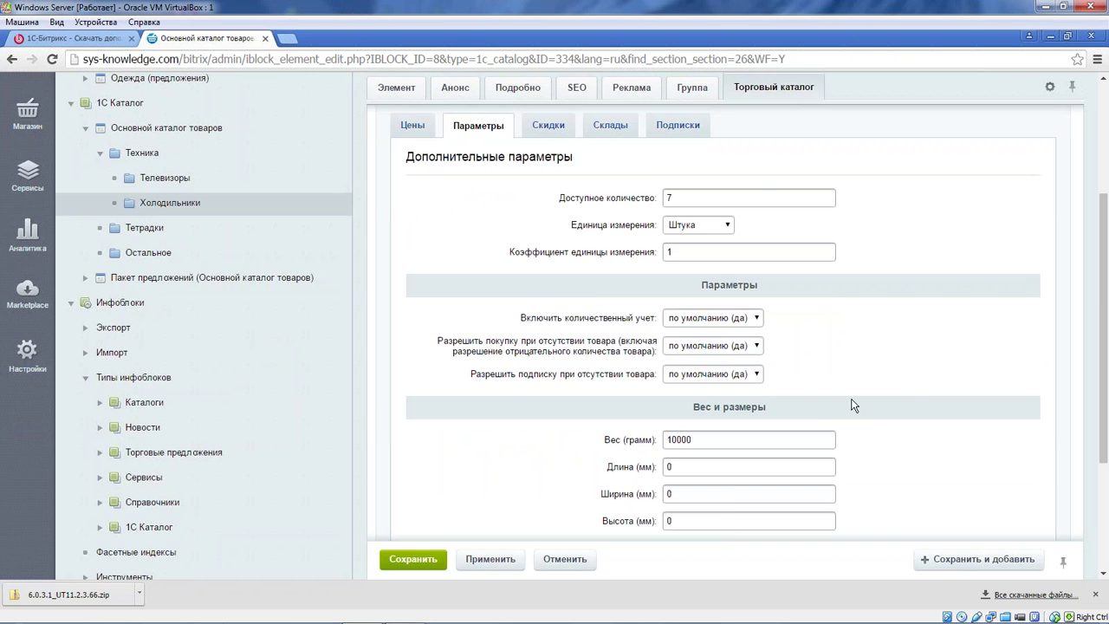
scroll(880, 186, down, 3)
scroll(879, 186, up, 1)
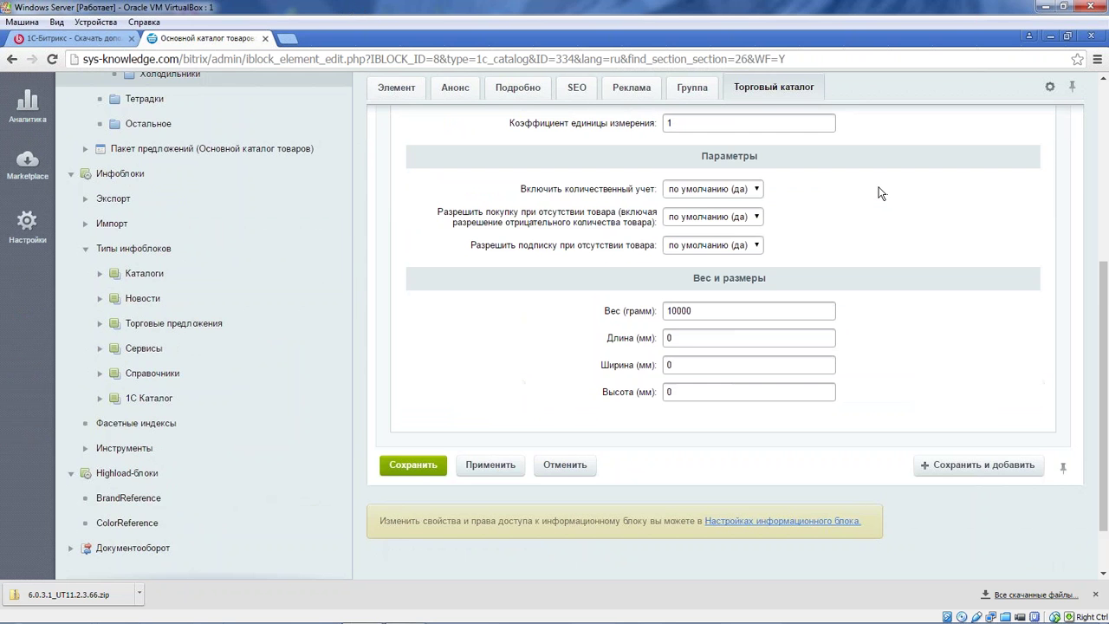
scroll(879, 192, up, 4)
click(709, 401)
scroll(802, 391, down, 2)
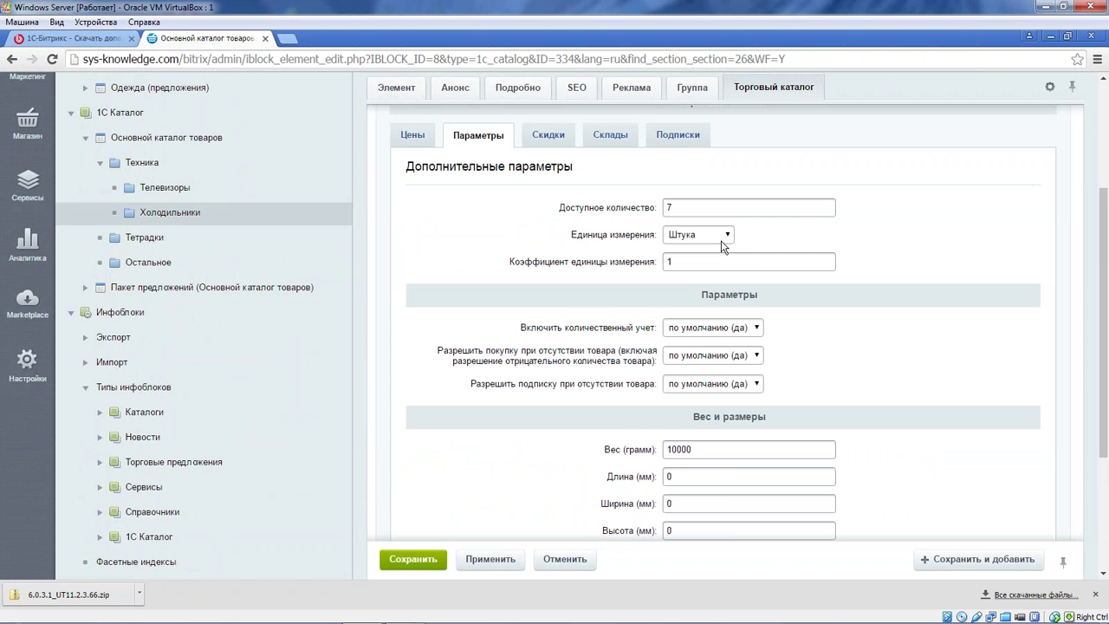
scroll(483, 199, up, 1)
- Compare the Холодильник product's Цены data with its Параметры data in Торговый каталог
click(412, 205)
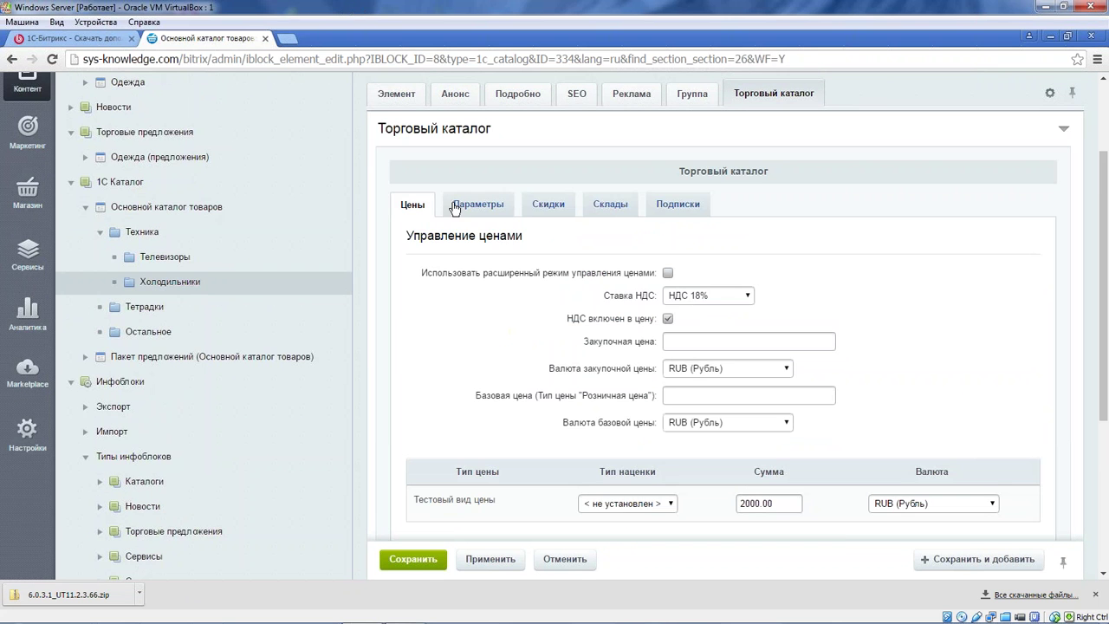
scroll(541, 242, down, 3)
scroll(540, 243, up, 3)
click(485, 213)
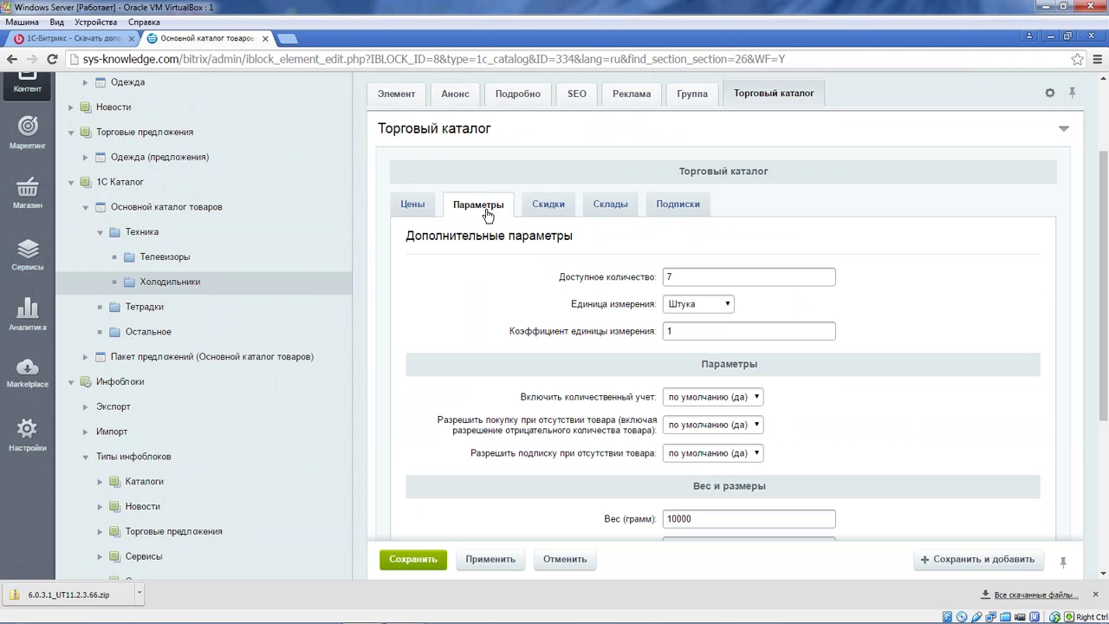
scroll(598, 212, up, 3)
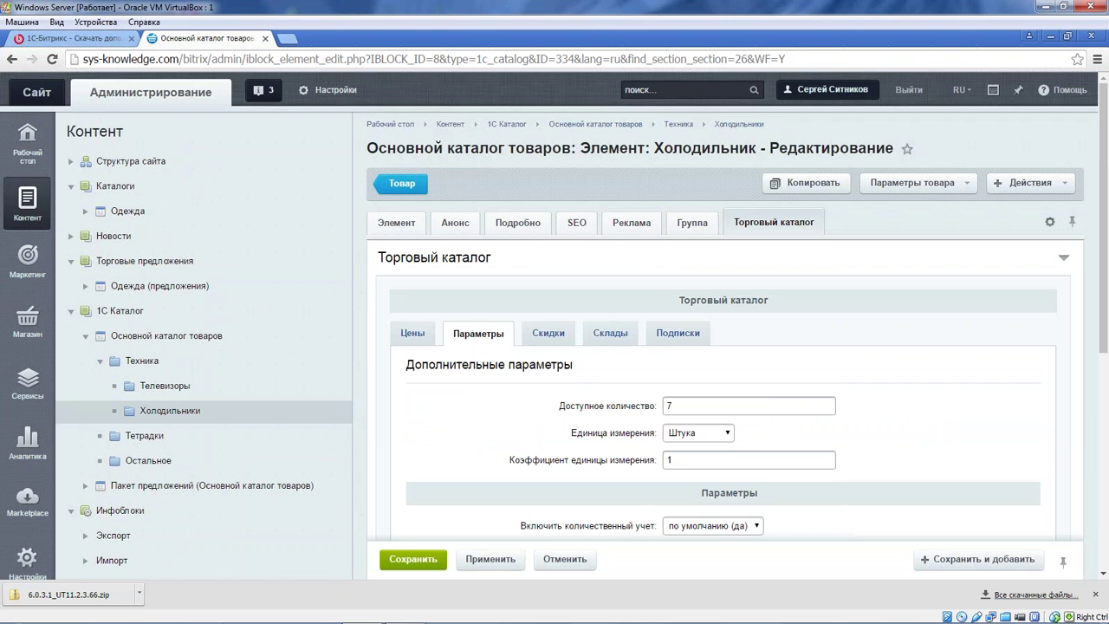
- Check the Холодильник product's Подписки and Скидки sections, and return to its Цены
click(678, 336)
click(565, 334)
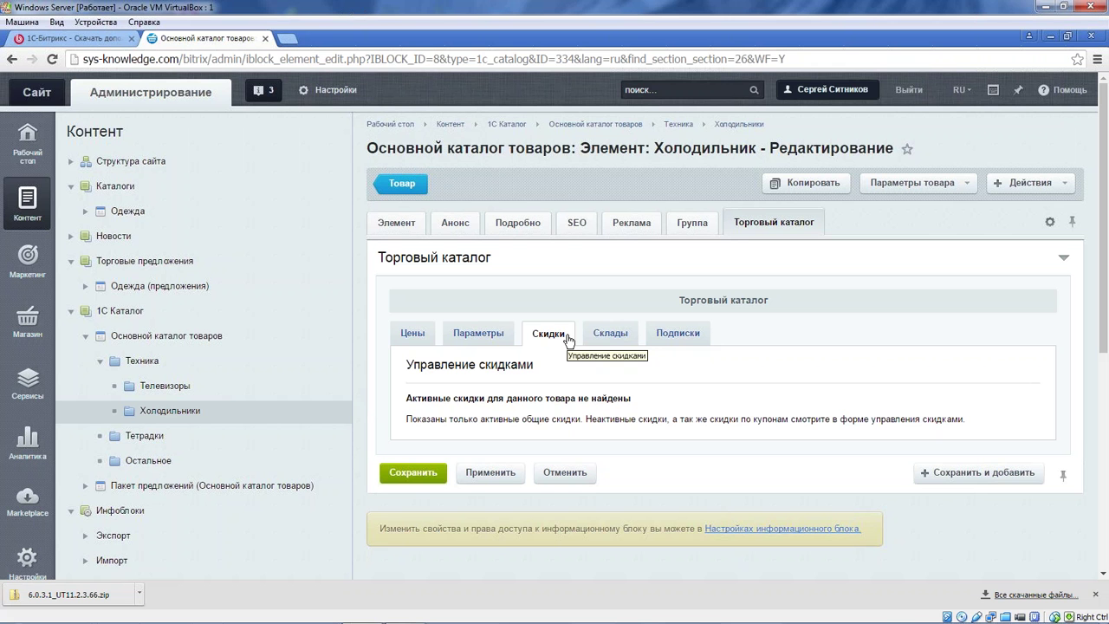
click(428, 336)
scroll(639, 366, down, 1)
scroll(645, 359, down, 1)
scroll(681, 346, up, 2)
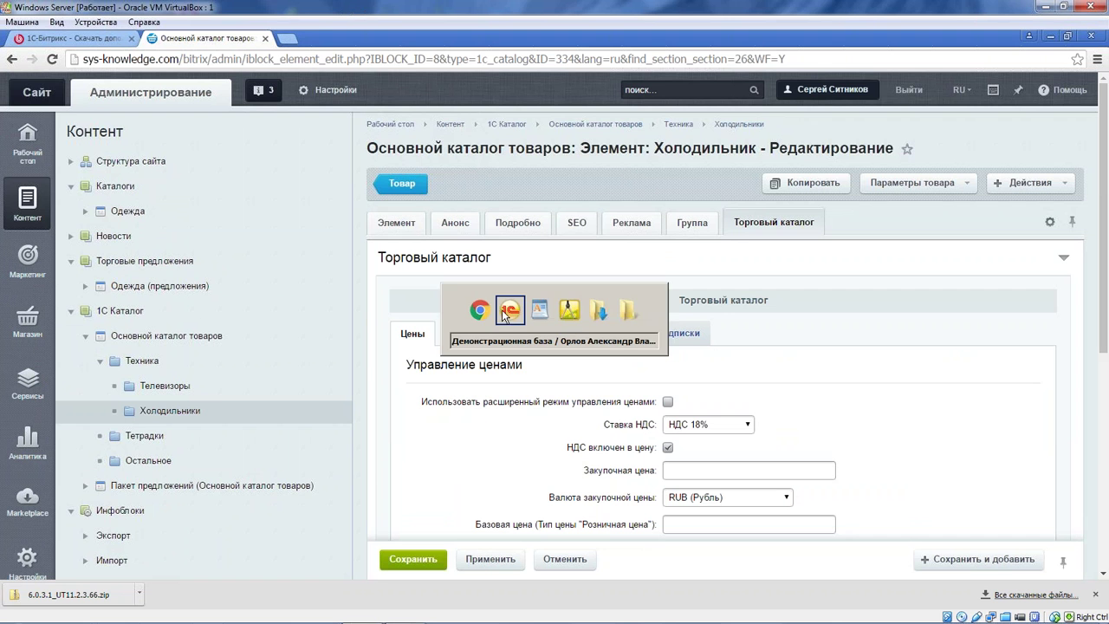
- Switch to 1С and open the Реквизиты of the Номенклатура item Телевзор, of type Товар без характеристик
key(alt+Tab)
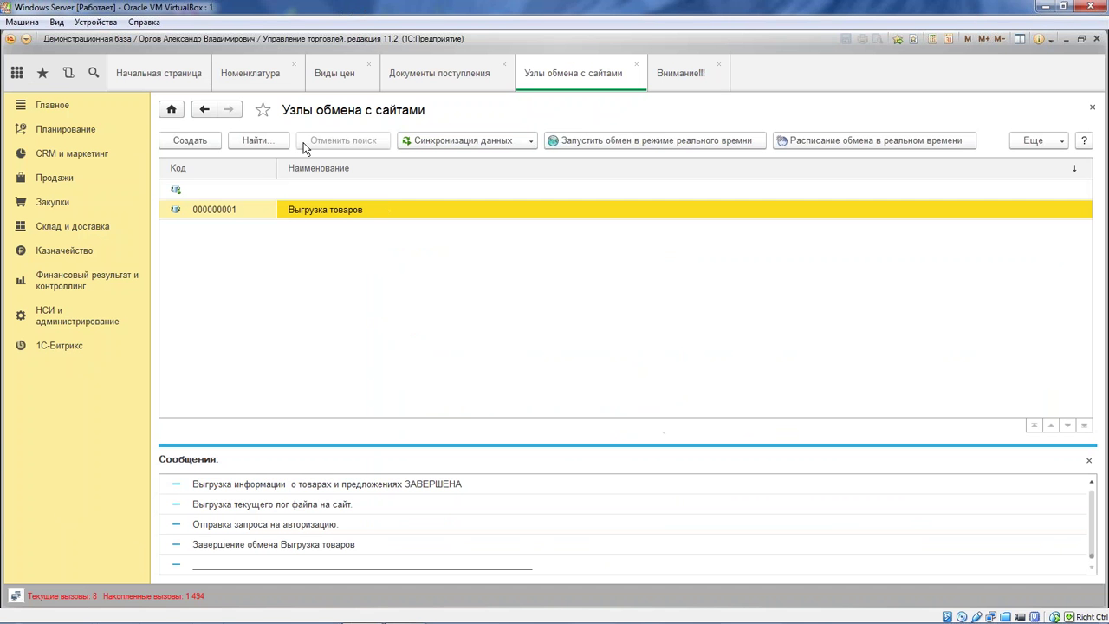
click(52, 315)
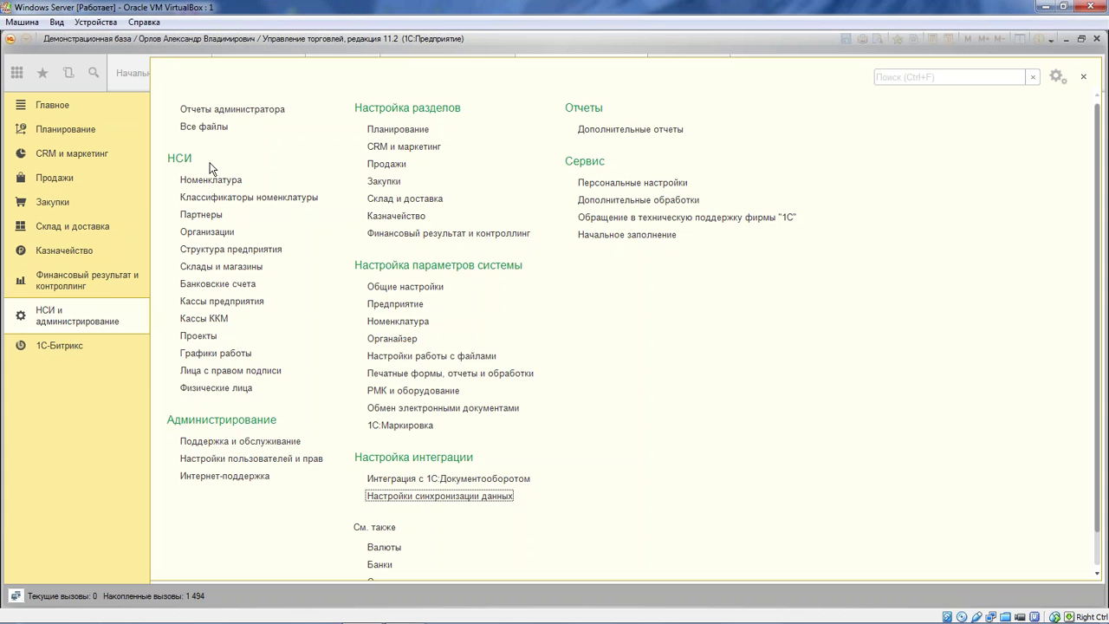
click(215, 180)
click(864, 343)
click(856, 322)
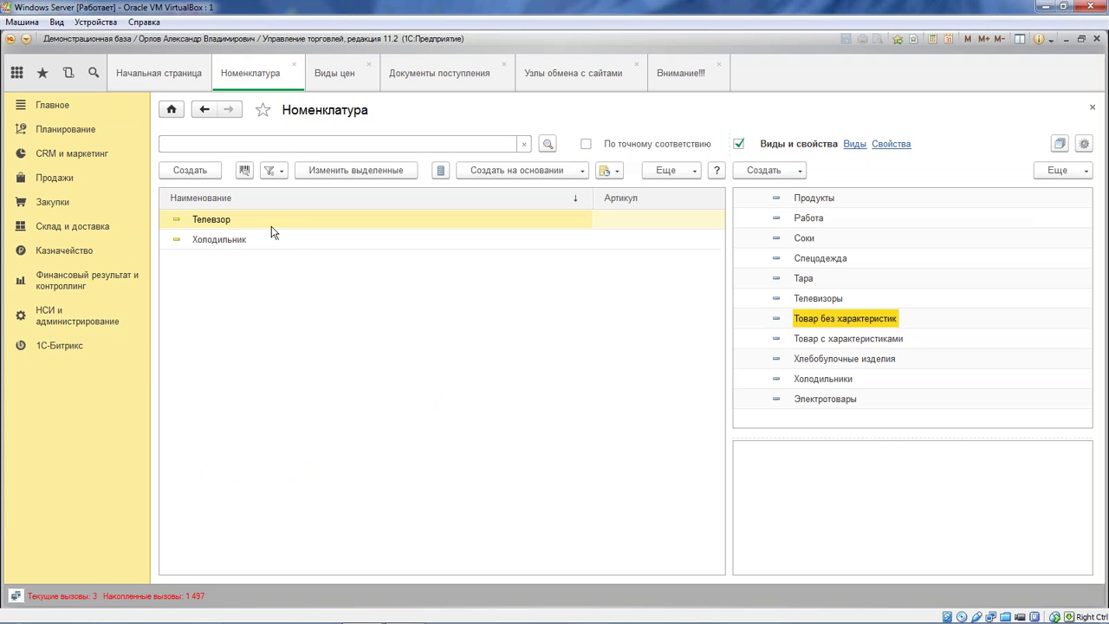
click(269, 224)
click(247, 172)
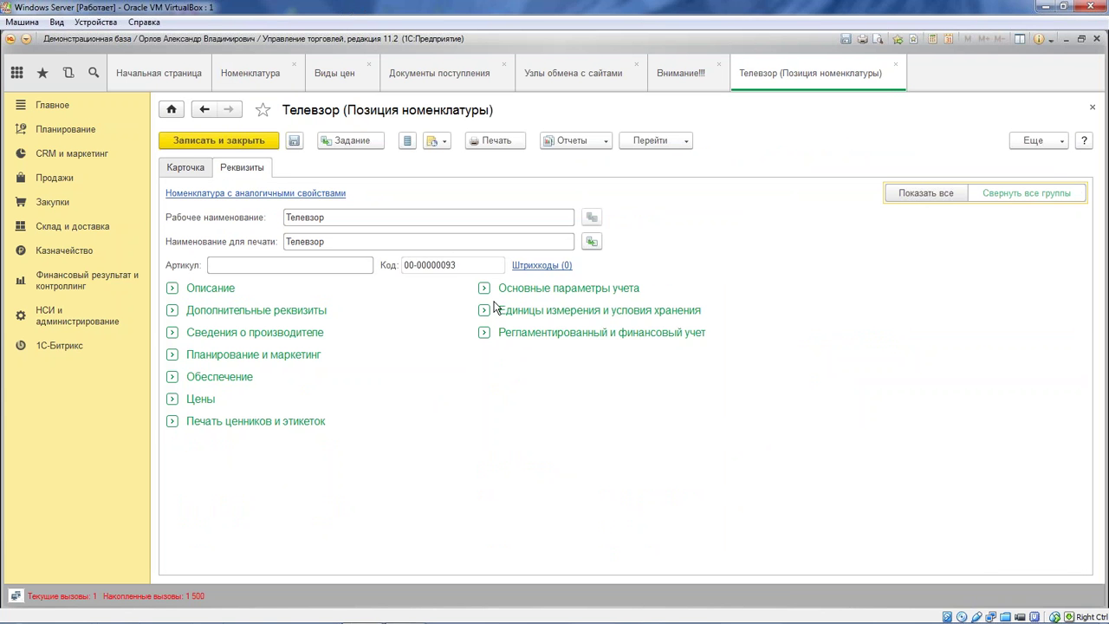
- Expand Единицы измерения и условия хранения for Телевзор and inspect its weight and Единица для отчетов fields
click(492, 310)
scroll(641, 361, down, 2)
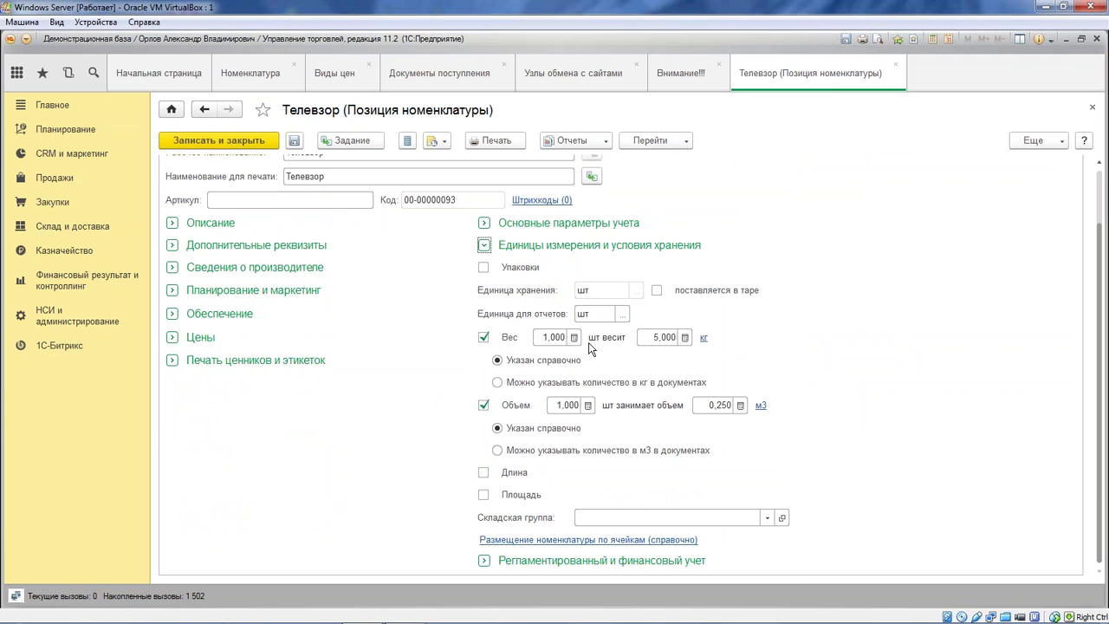
click(659, 336)
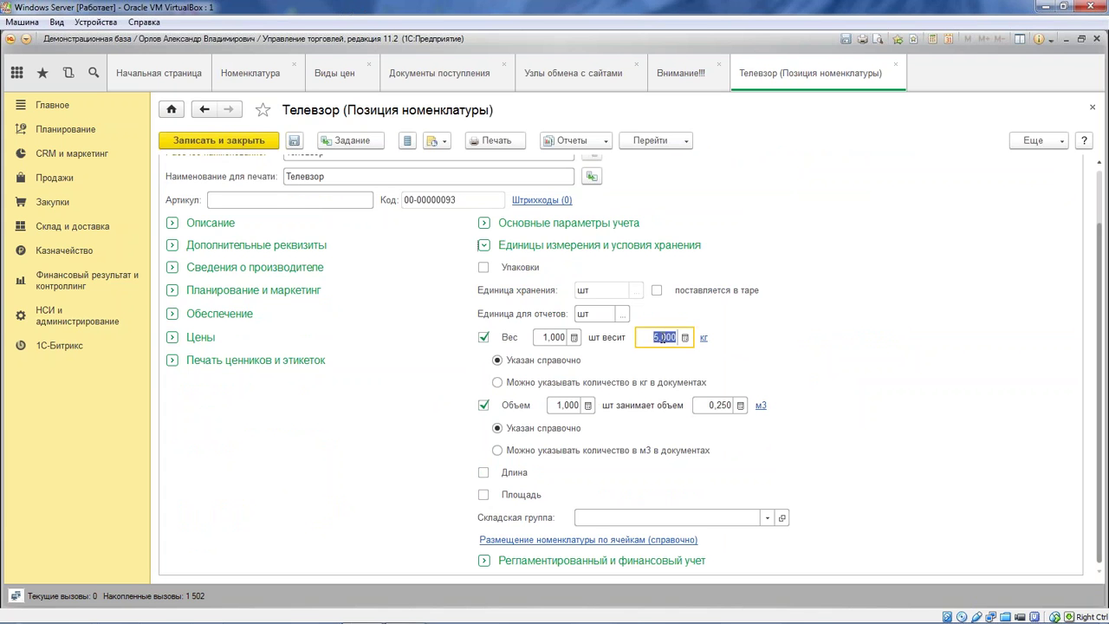
click(652, 338)
click(622, 315)
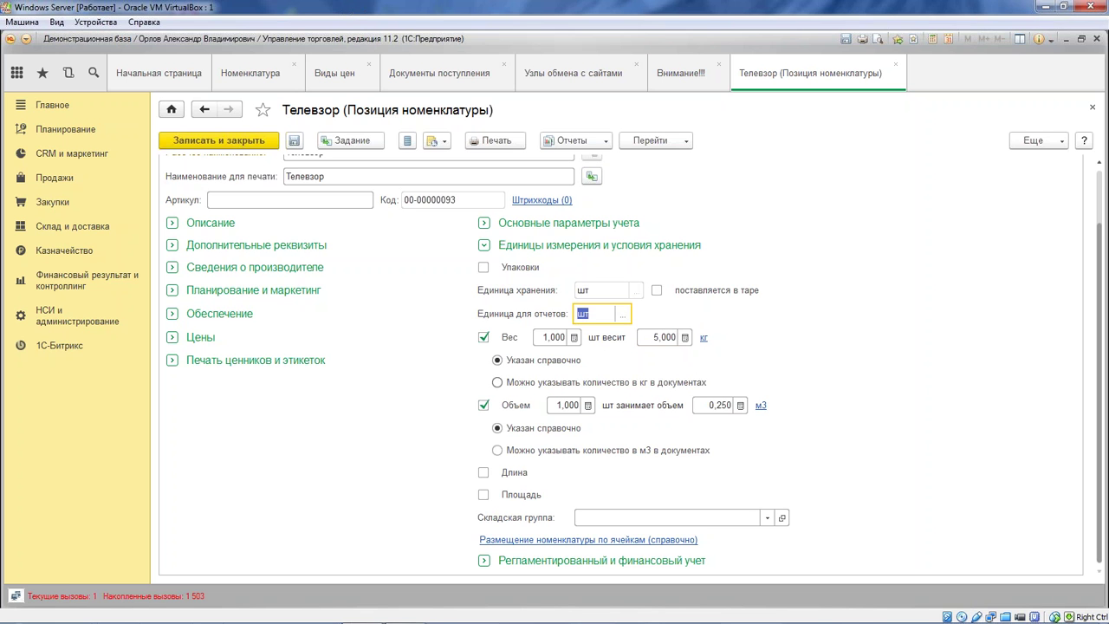
- Inspect the weight of Телевзор in 1С and switch to the Холодильник product page in the browser for comparison
click(653, 337)
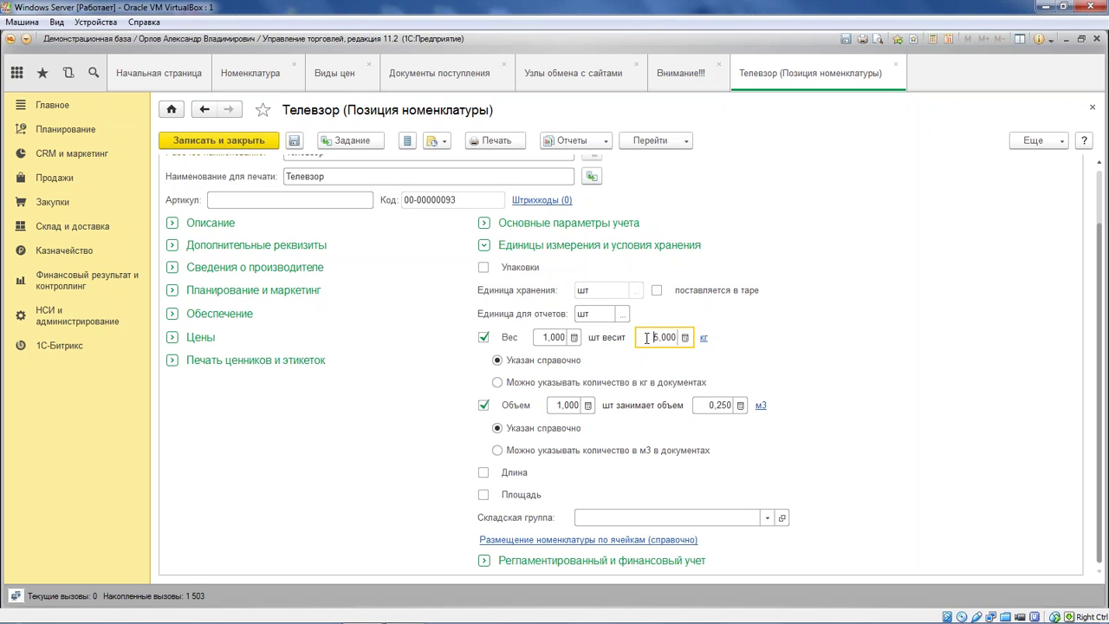
key(alt+Tab)
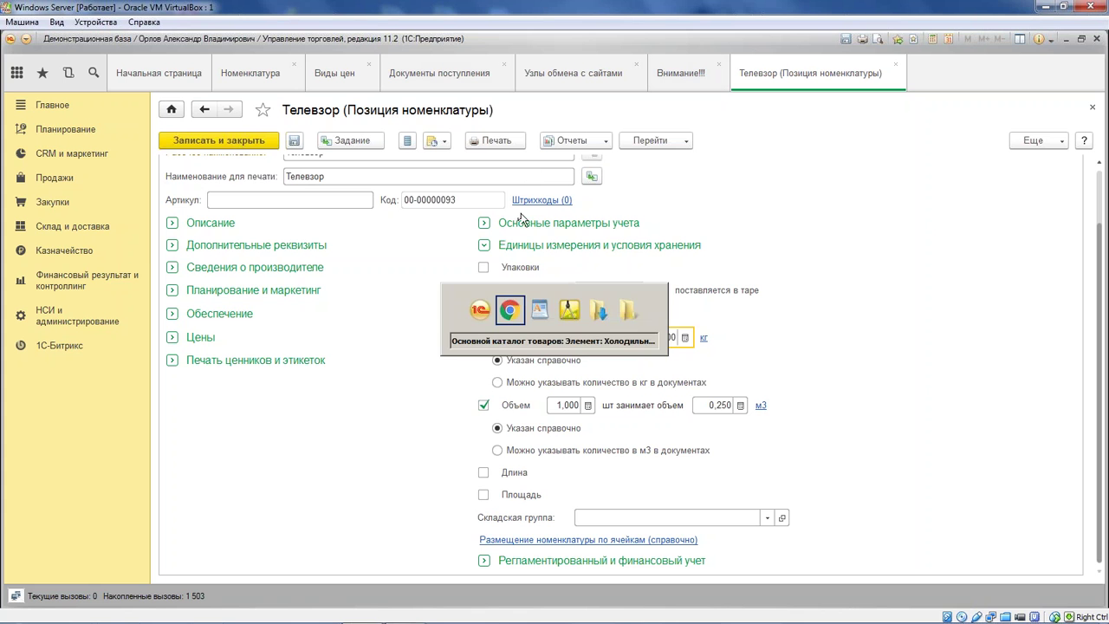
click(482, 312)
key(alt+Tab)
key(Escape)
key(alt+Tab)
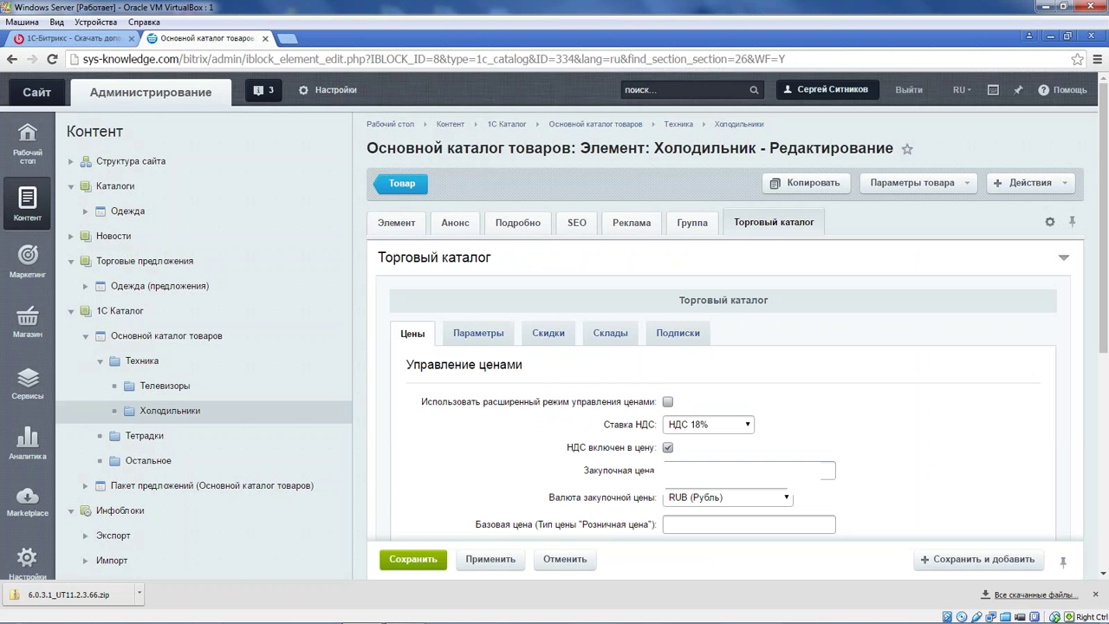
scroll(742, 375, down, 3)
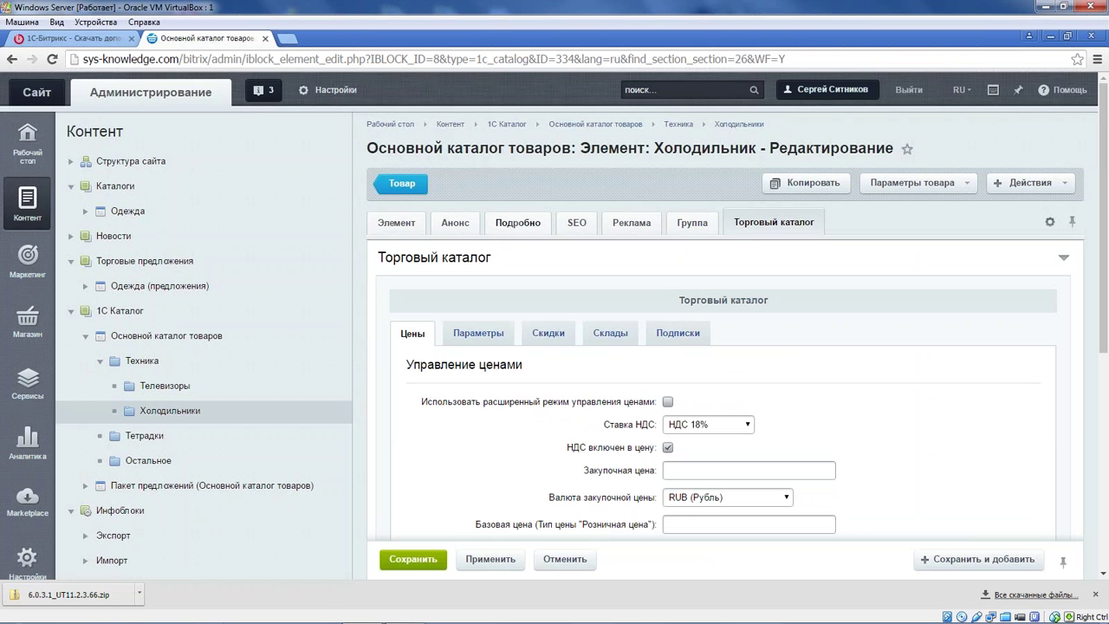
- Return to 1С, open the Реквизиты of the Номенклатура item Холодильник, and inspect its weight under Единицы измерения и условия хранения
key(alt+Tab)
key(Escape)
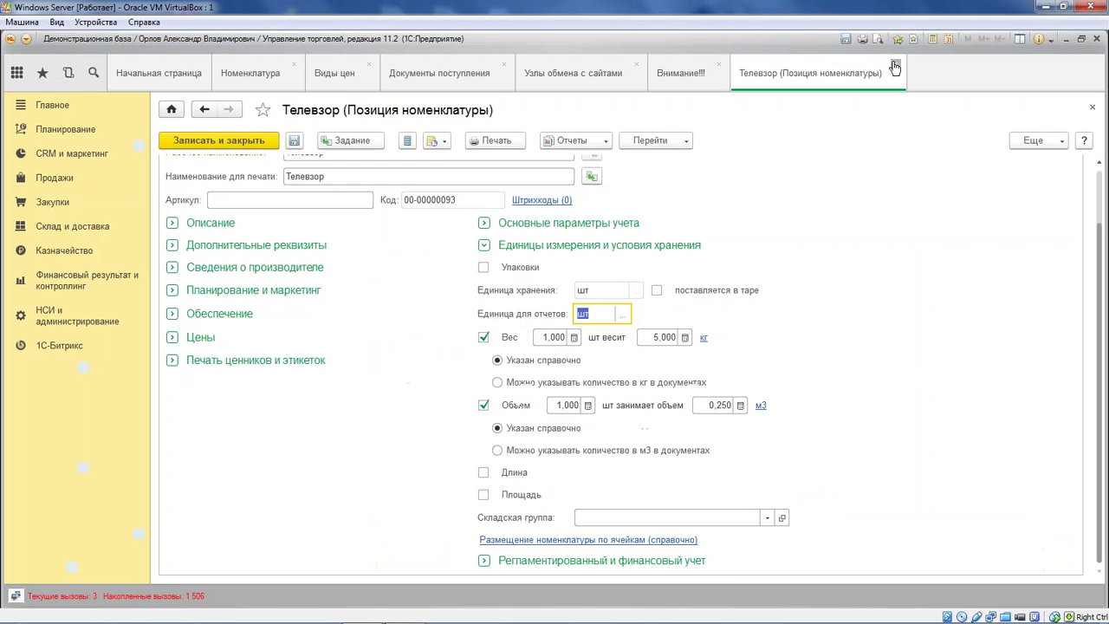
click(340, 239)
double_click(466, 238)
click(242, 167)
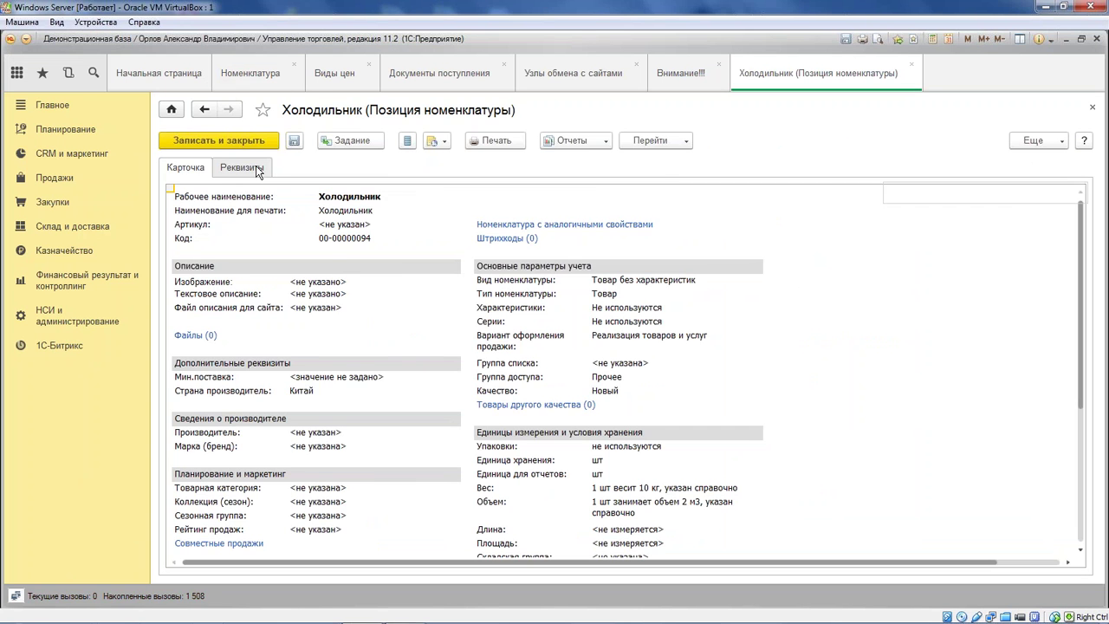
click(481, 312)
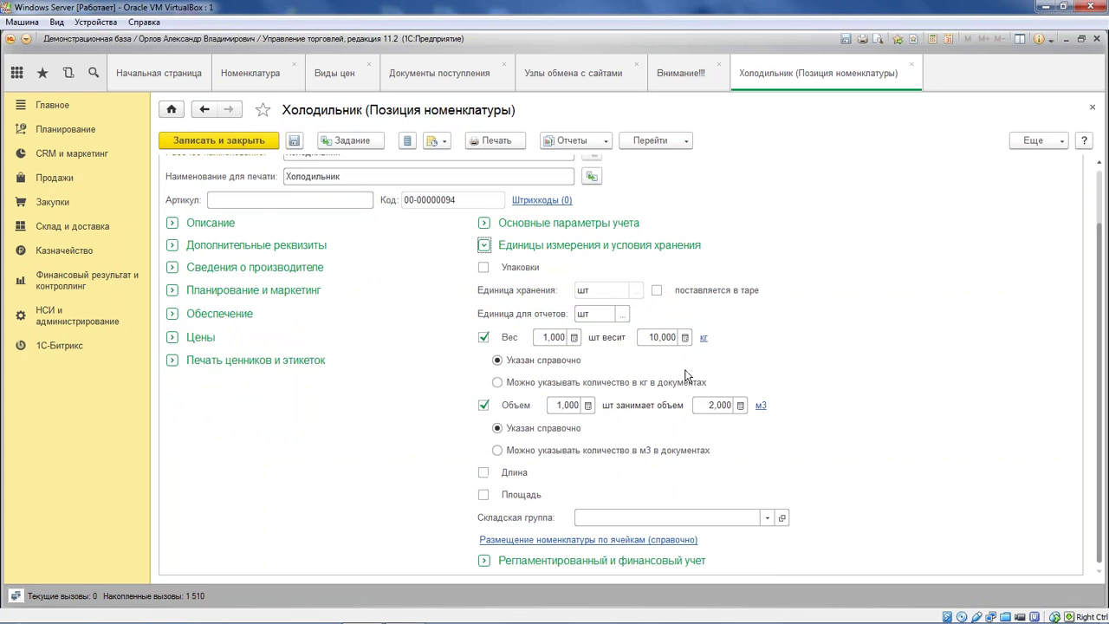
double_click(649, 336)
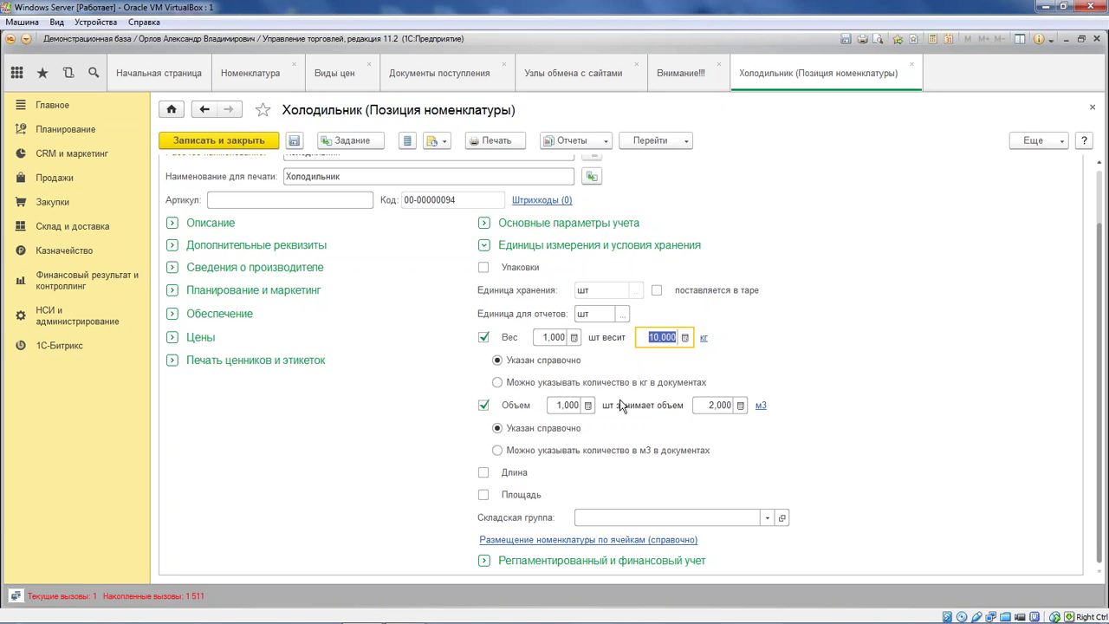
- Switch to the browser and open the trade offer Тетрадь (В линеечку) of the Тетрадь product in the Тетрадки section
key(alt+Tab)
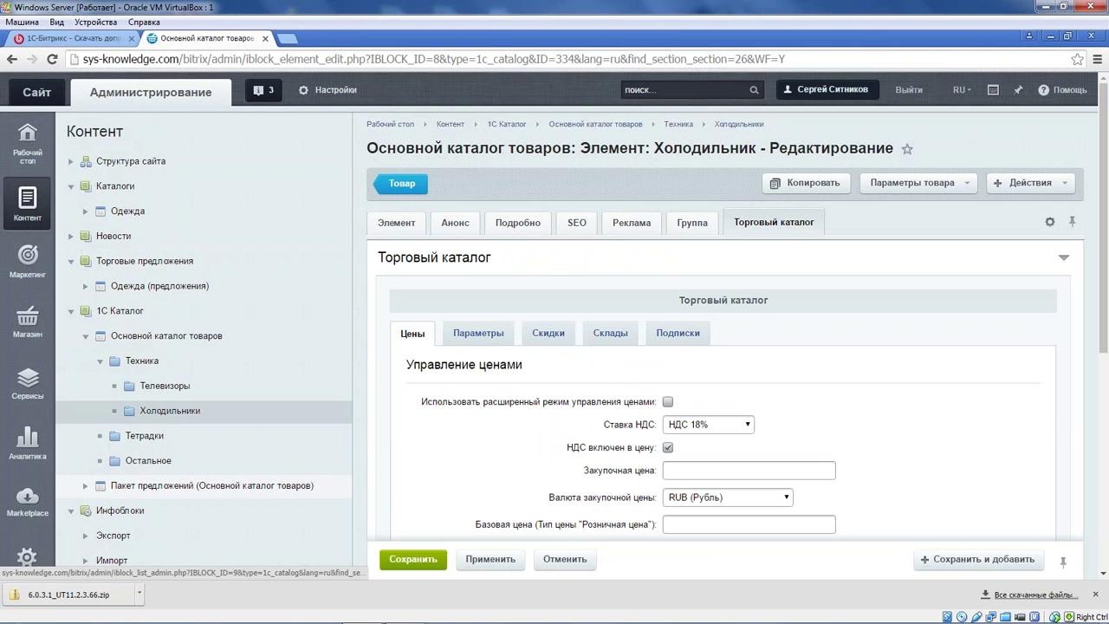
click(144, 434)
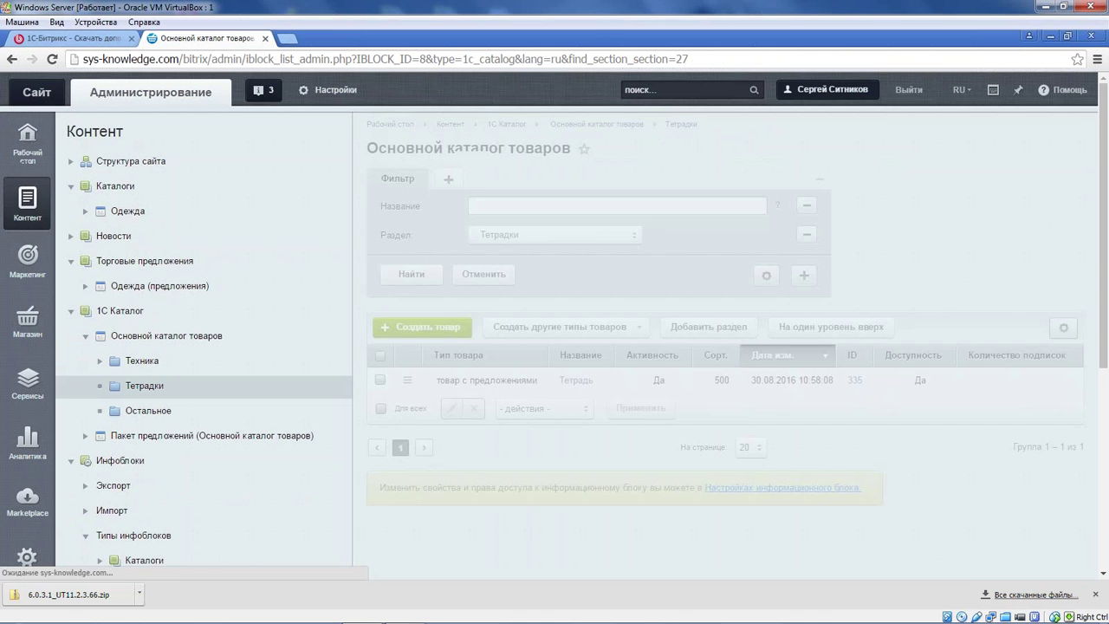
click(576, 380)
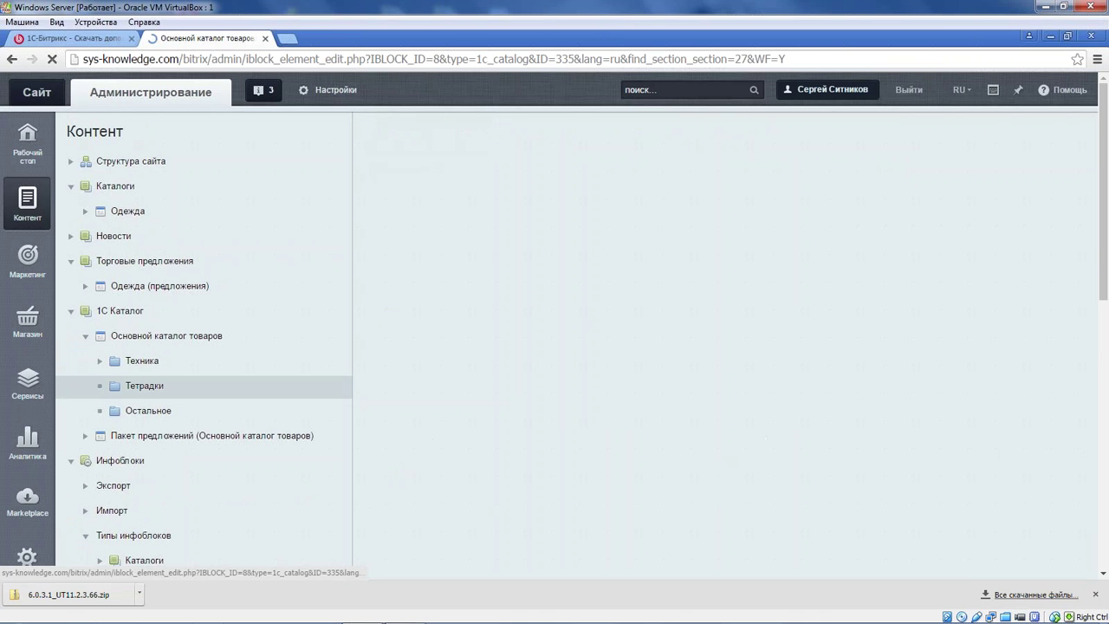
scroll(579, 333, down, 3)
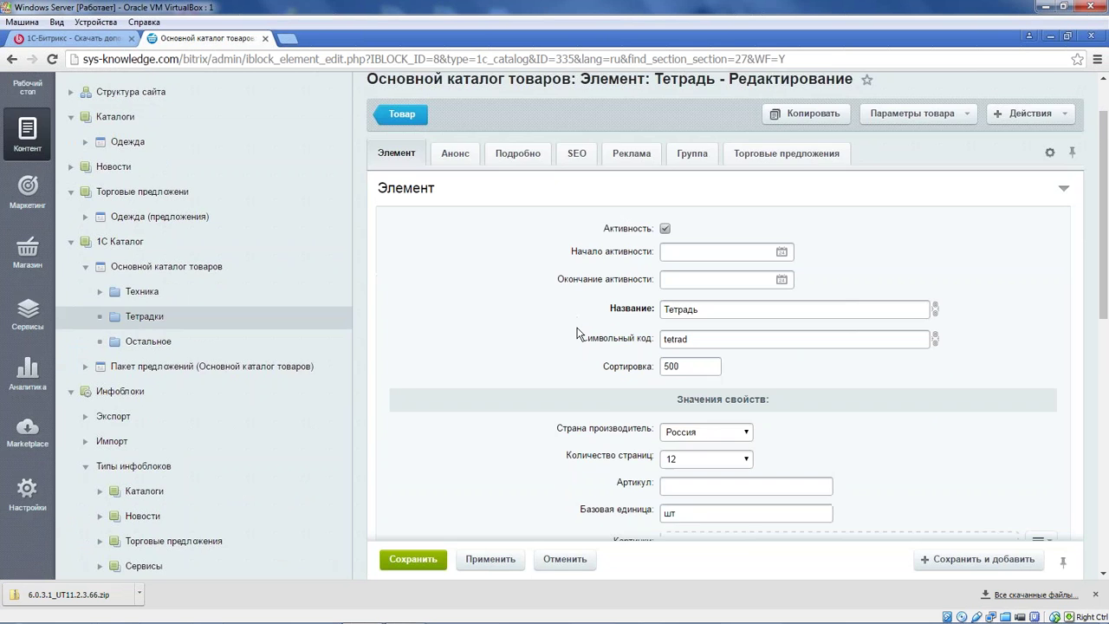
scroll(432, 241, up, 3)
click(785, 221)
click(508, 357)
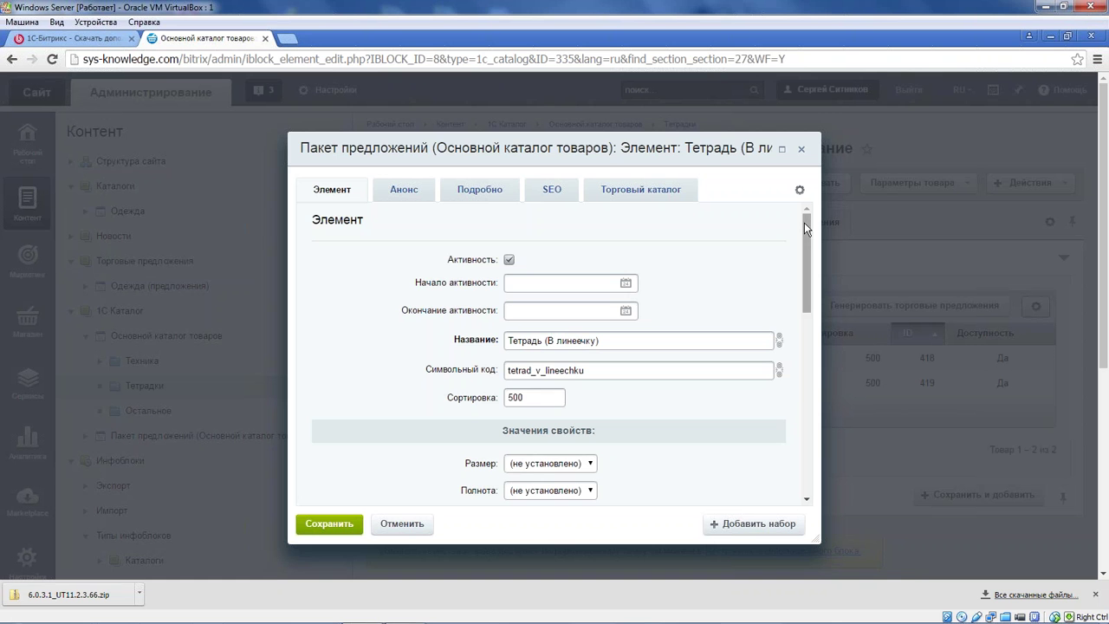
- Review the Анонс and Подробно data of the offer Тетрадь (В линеечку) and its Цены in Торговый каталог
drag(811, 221, 801, 191)
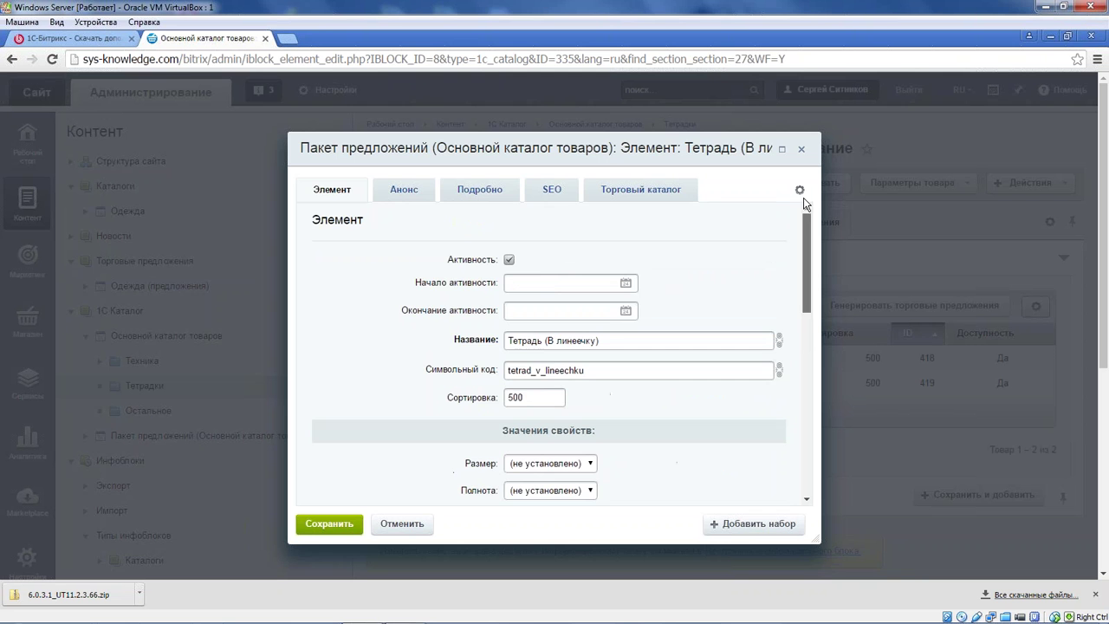
click(397, 195)
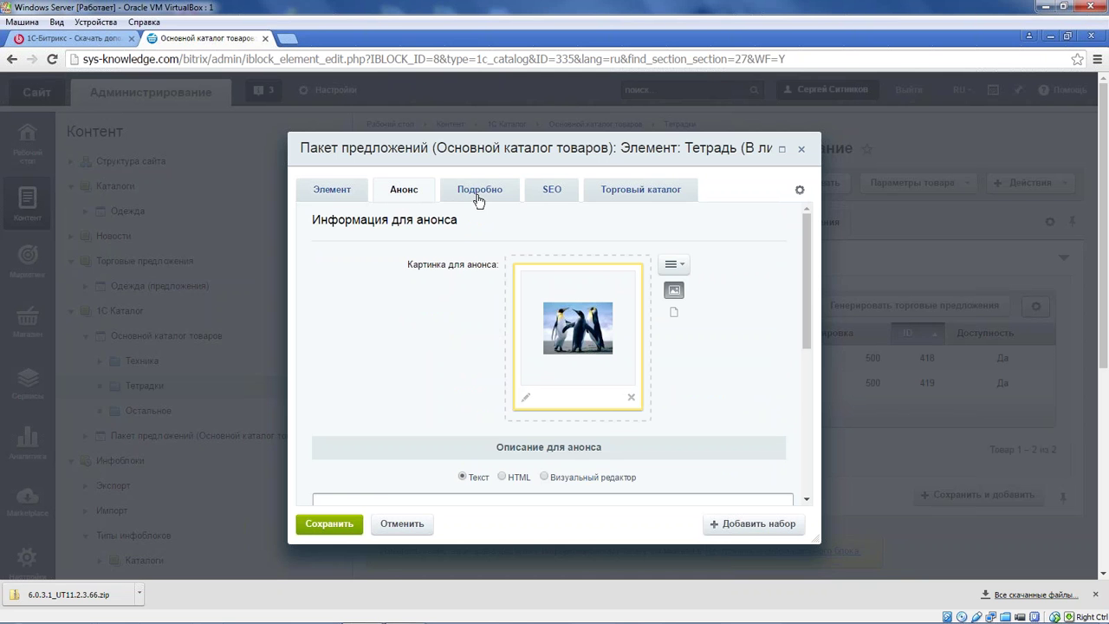
click(477, 196)
click(646, 196)
scroll(656, 339, down, 3)
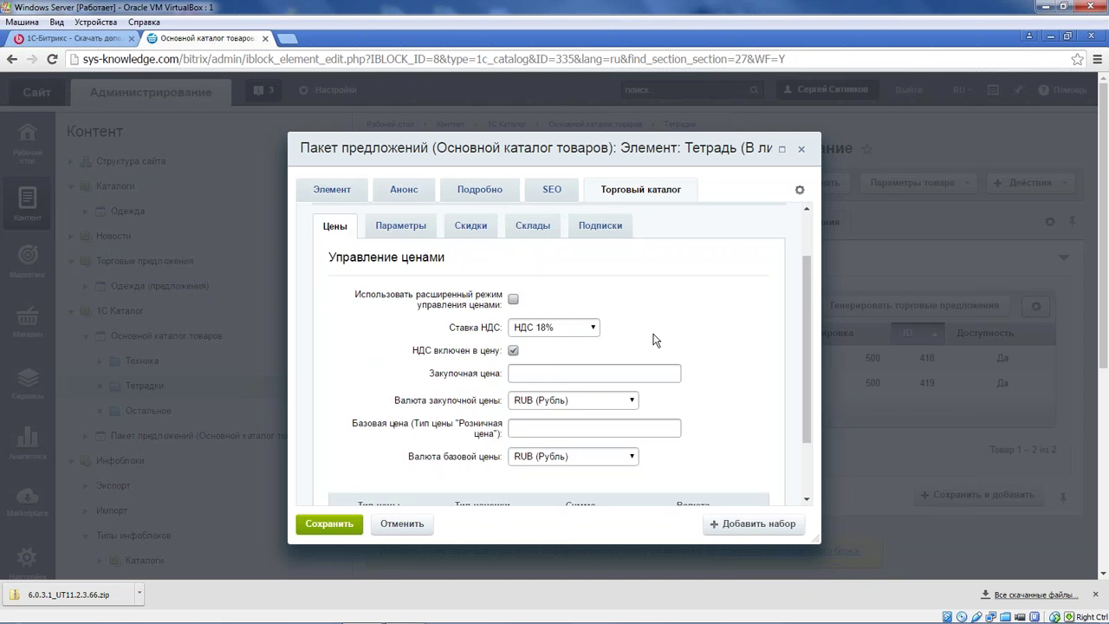
scroll(656, 339, down, 1)
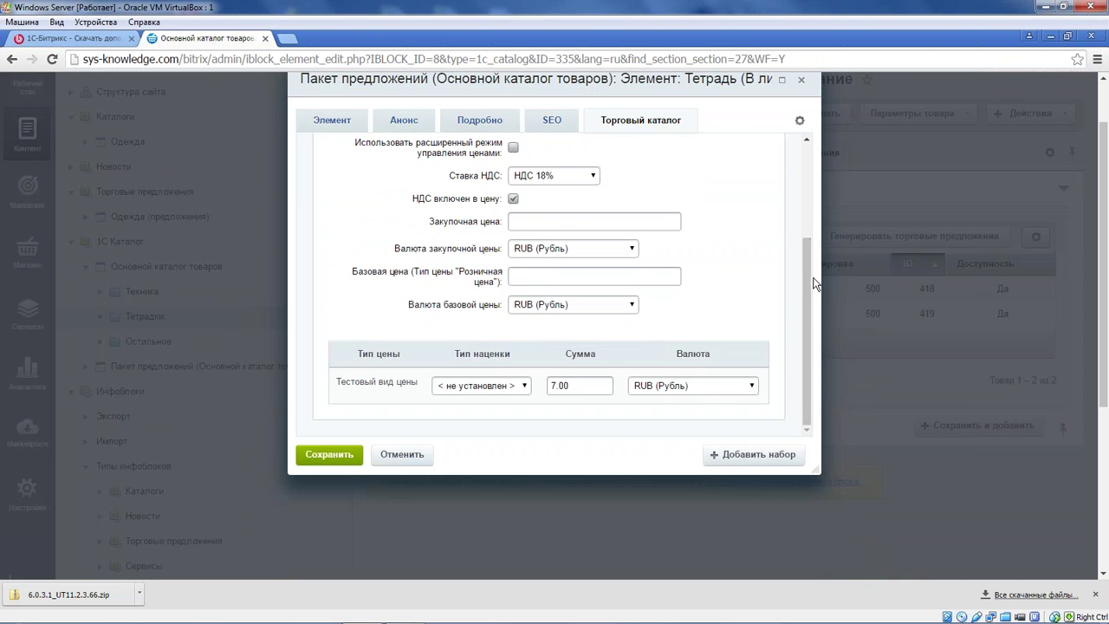
drag(814, 243, 814, 191)
scroll(814, 182, up, 2)
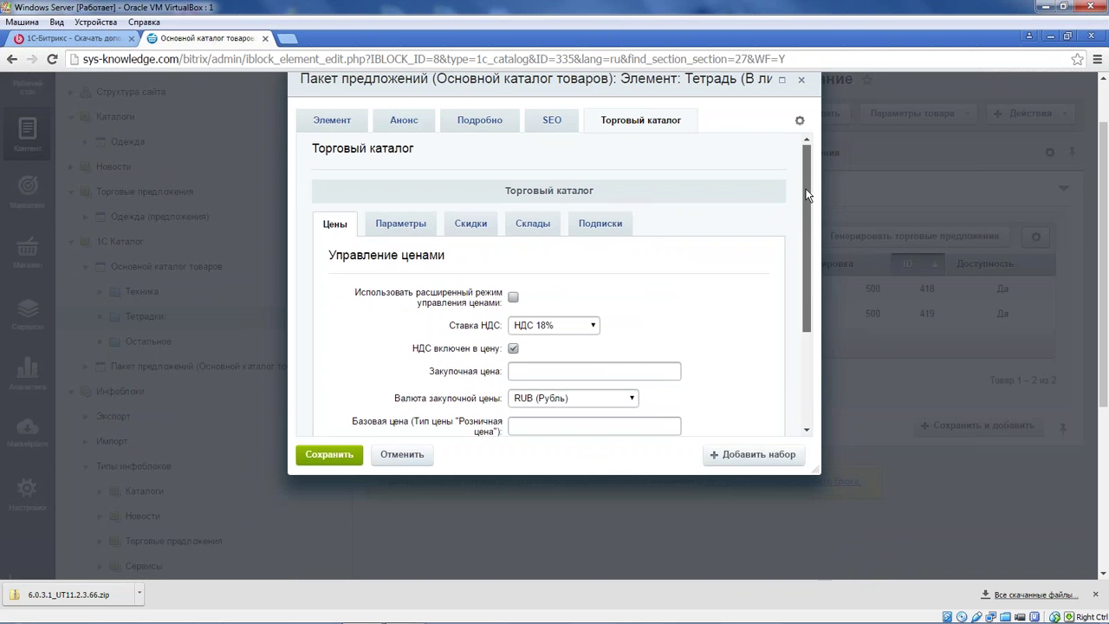
- Examine the quantity and unit settings in the Параметры of Тетрадь (В линеечку), and close the offer without saving
click(419, 239)
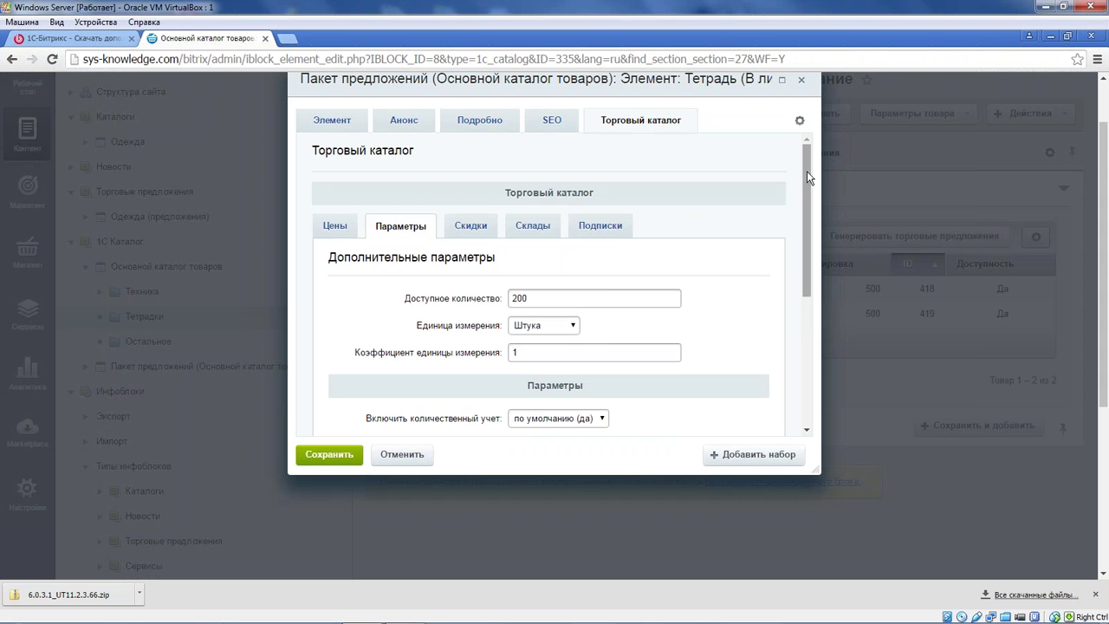
mouse_move(800, 188)
mouse_down()
mouse_move(795, 305)
mouse_move(805, 182)
mouse_up()
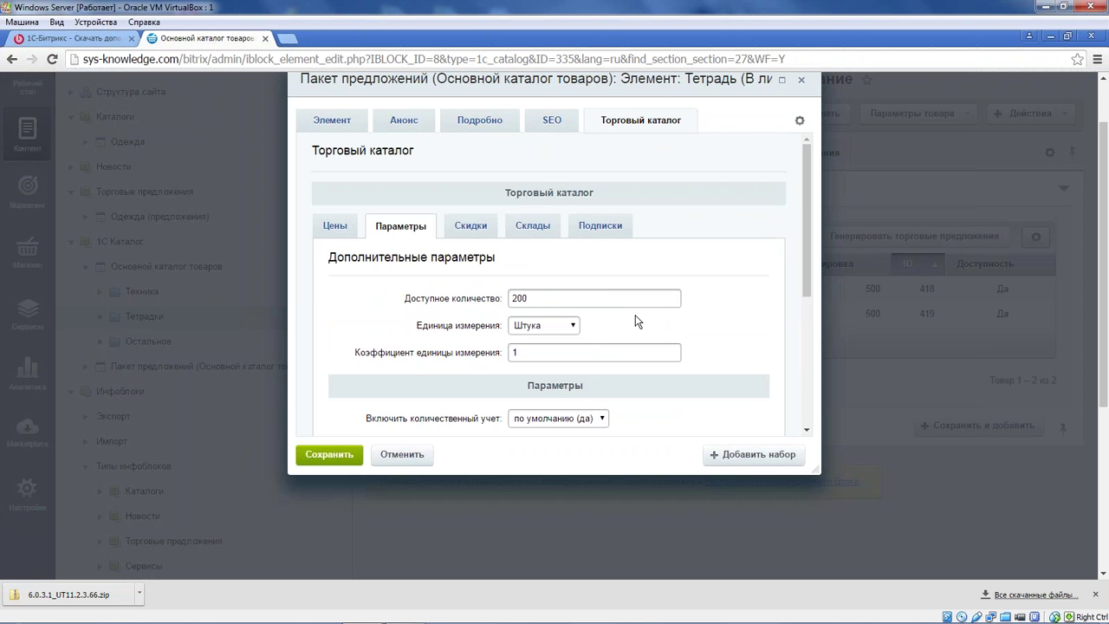
scroll(554, 329, down, 3)
drag(520, 345, 501, 345)
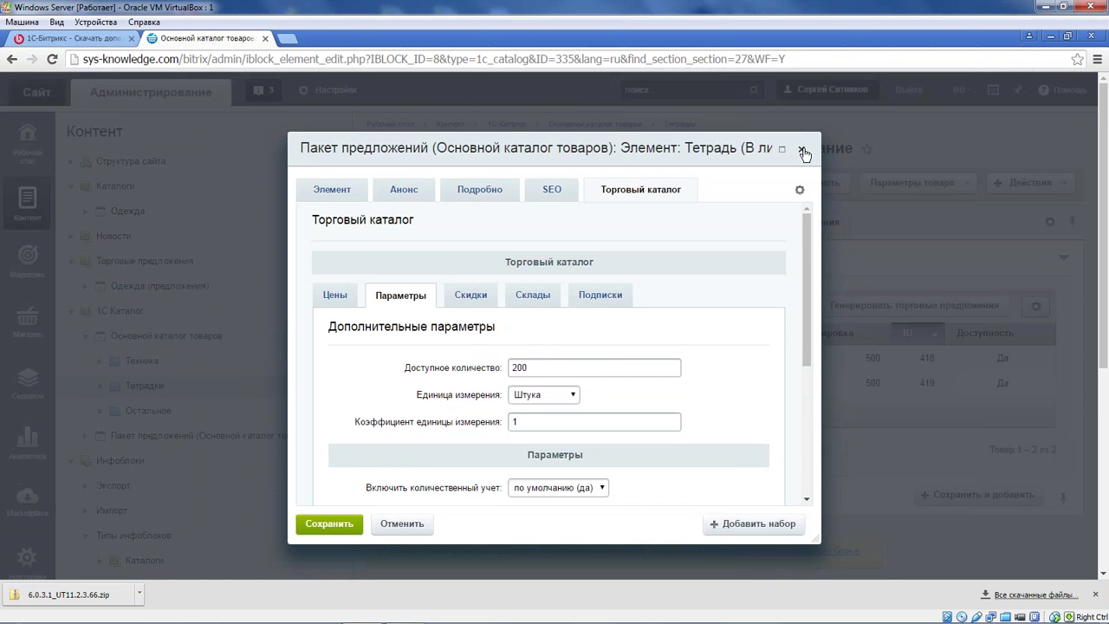
click(802, 151)
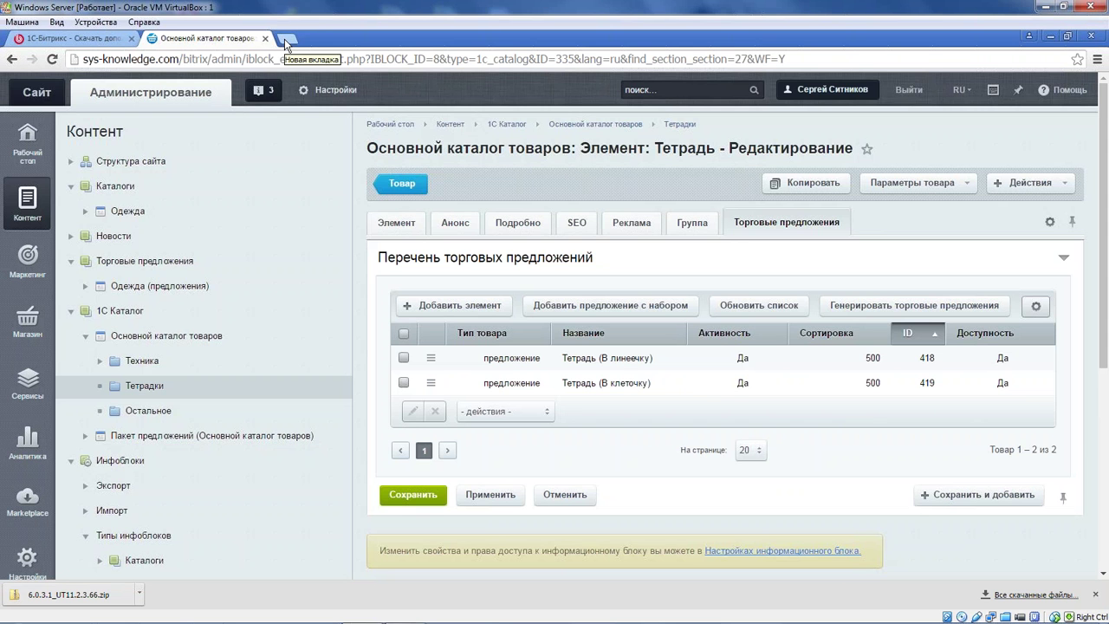